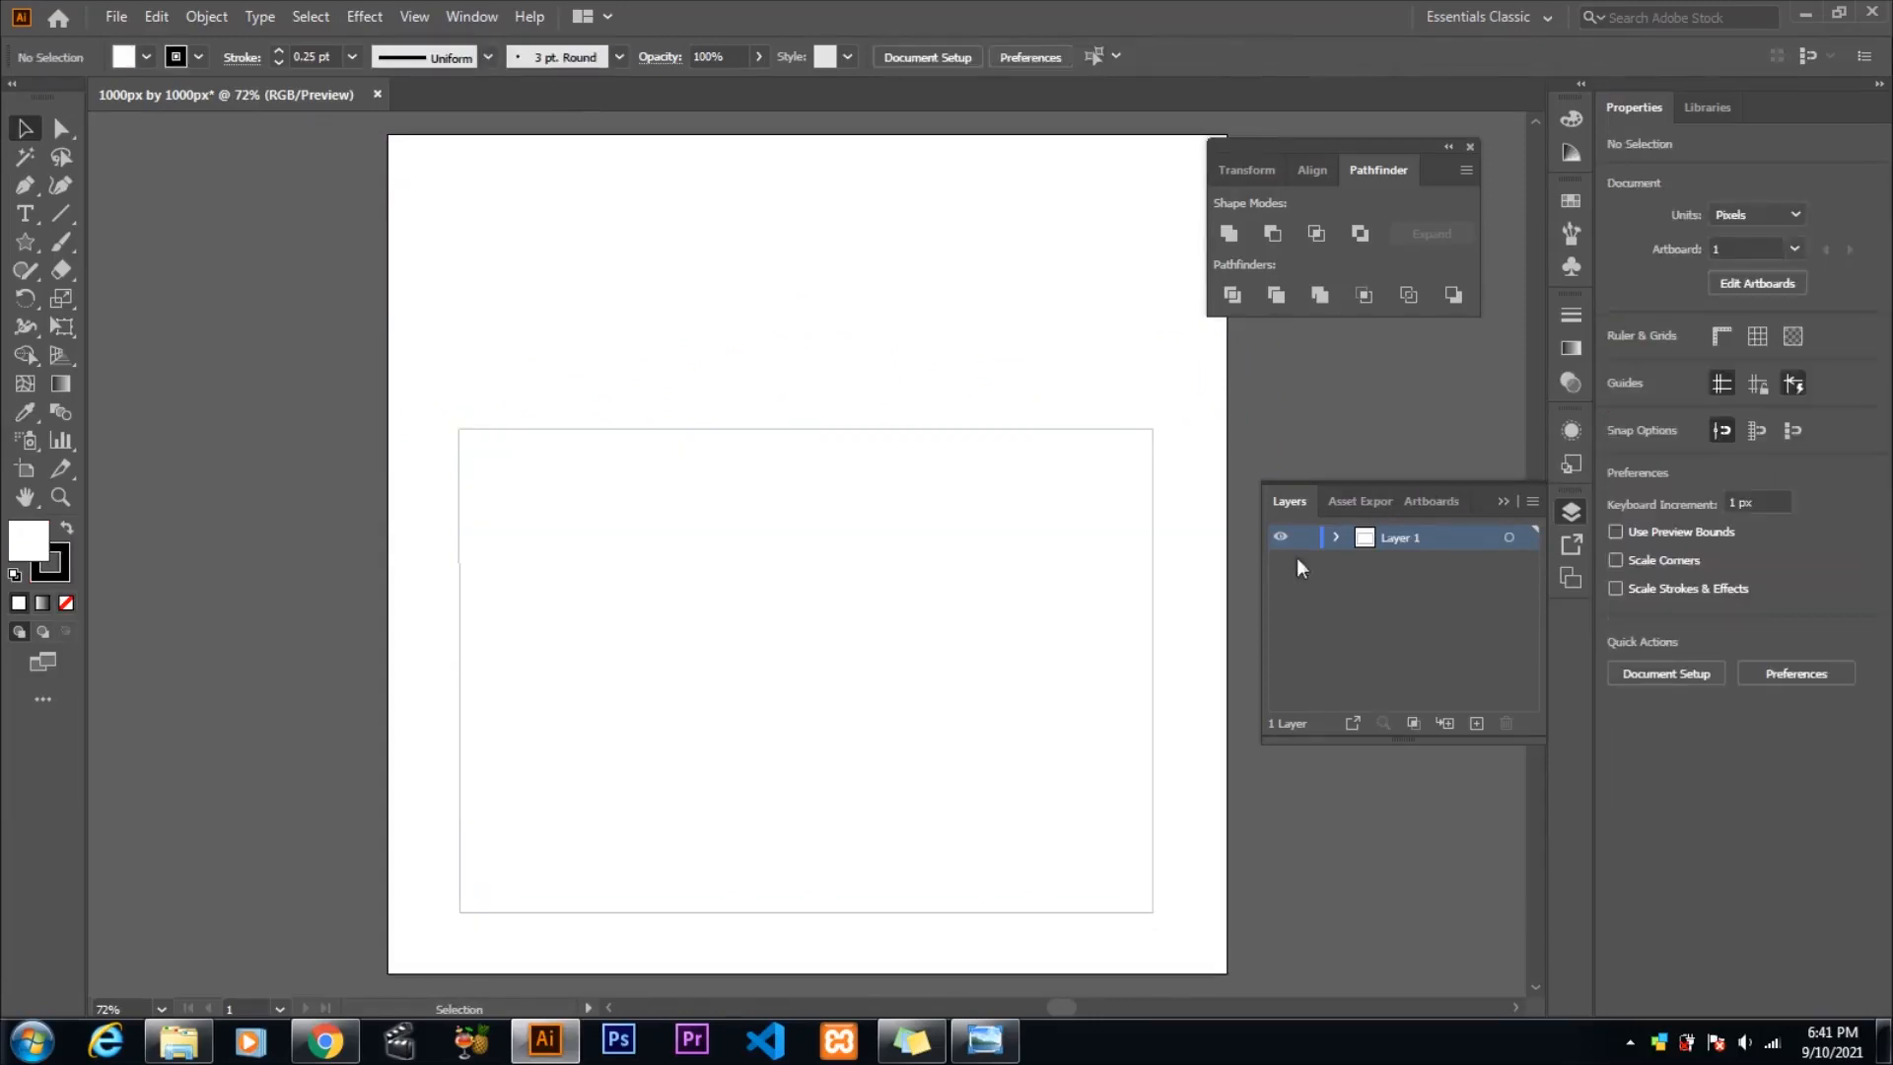
# - Set the roof triangle's stroke weight to 0.25 pt
pyautogui.click(1178, 434)
pyautogui.click(1619, 402)
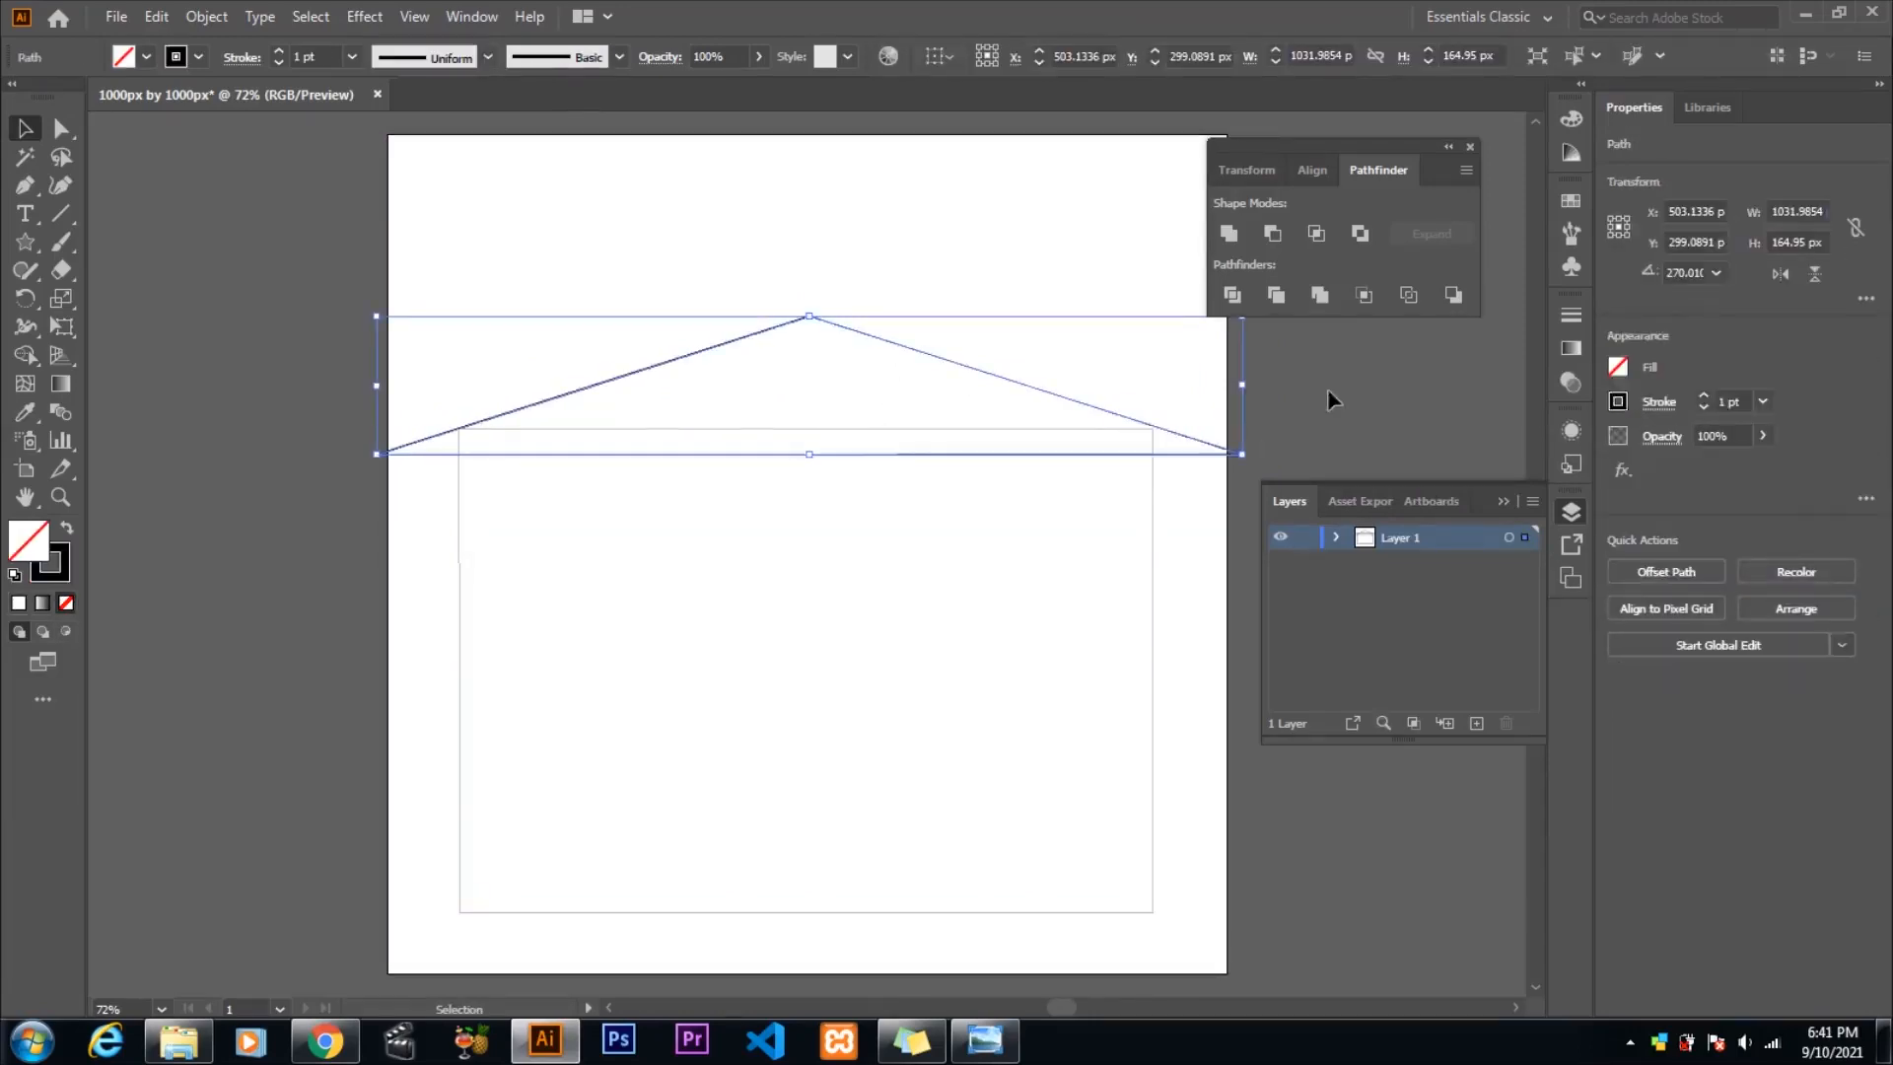
pyautogui.click(1327, 389)
pyautogui.click(177, 57)
pyautogui.click(16, 97)
pyautogui.click(842, 320)
pyautogui.click(1661, 406)
pyautogui.click(1662, 406)
pyautogui.click(178, 57)
pyautogui.click(15, 97)
pyautogui.click(1705, 396)
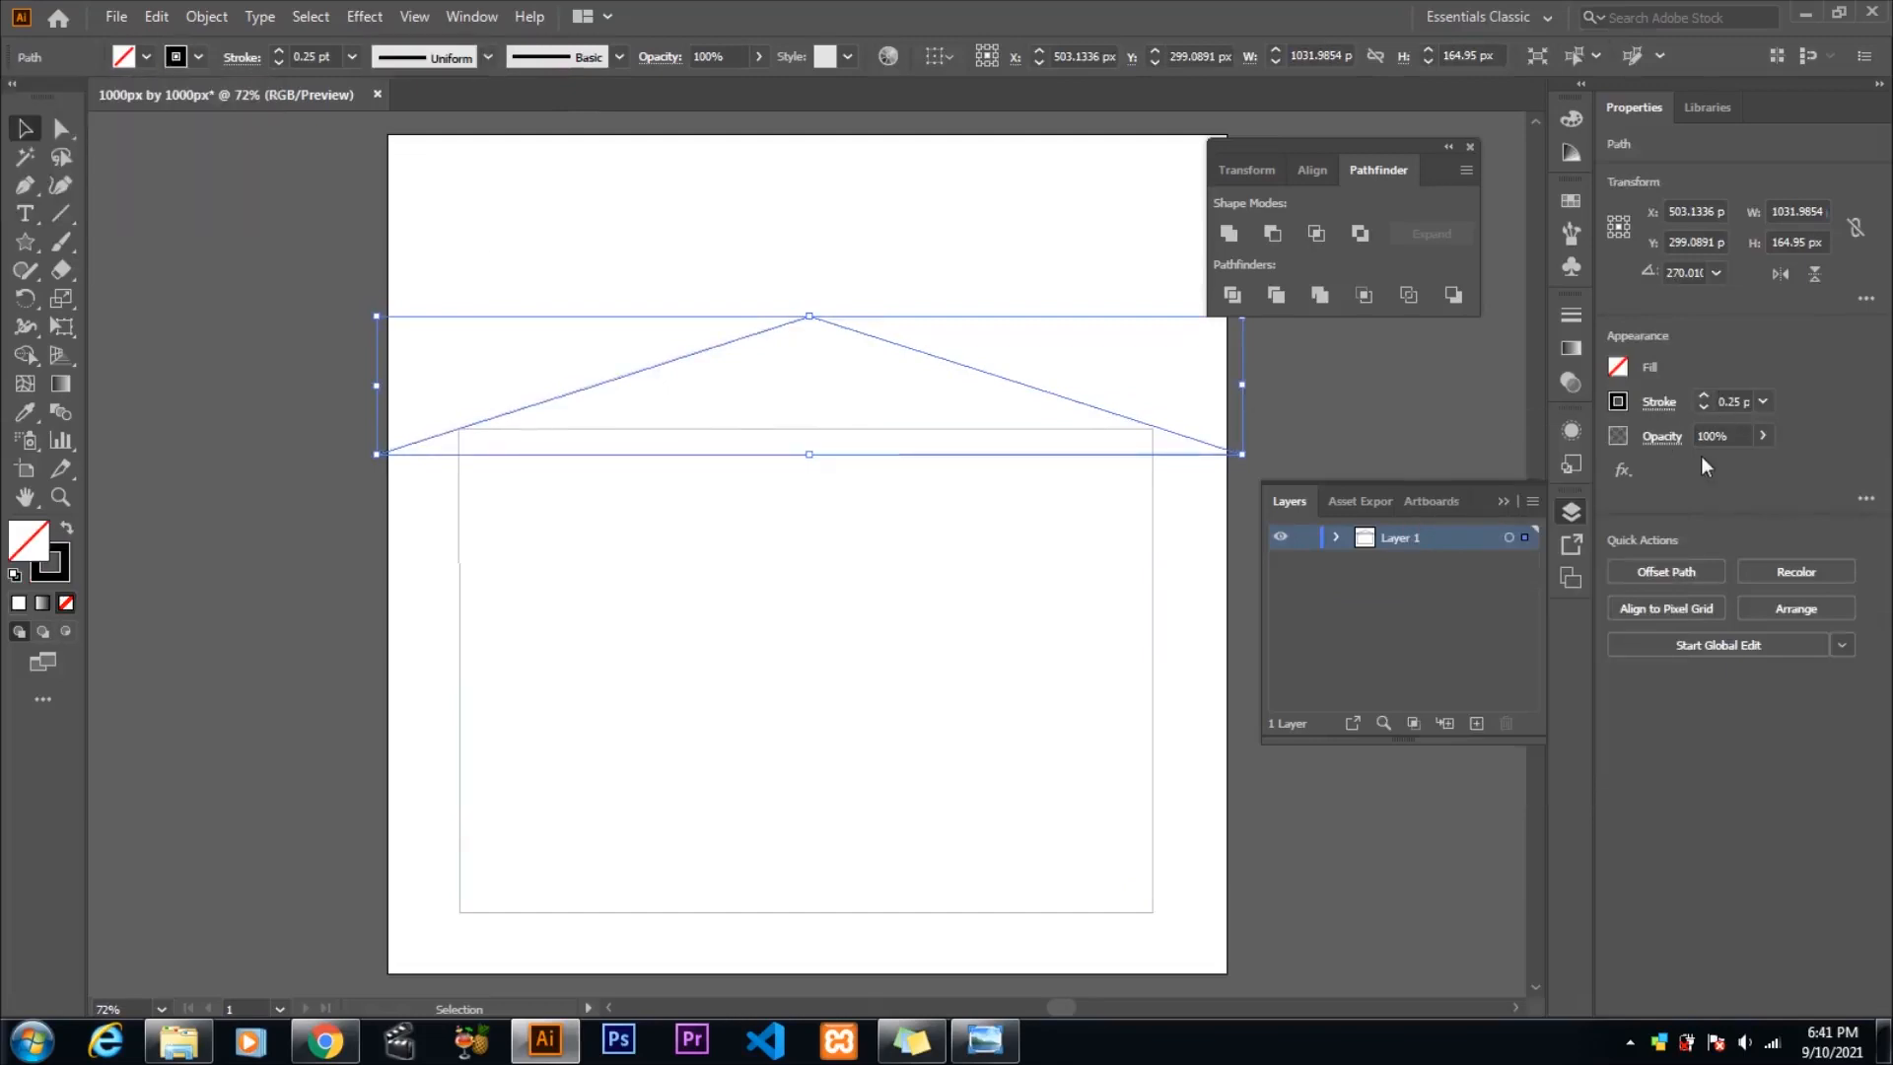
pyautogui.click(1120, 408)
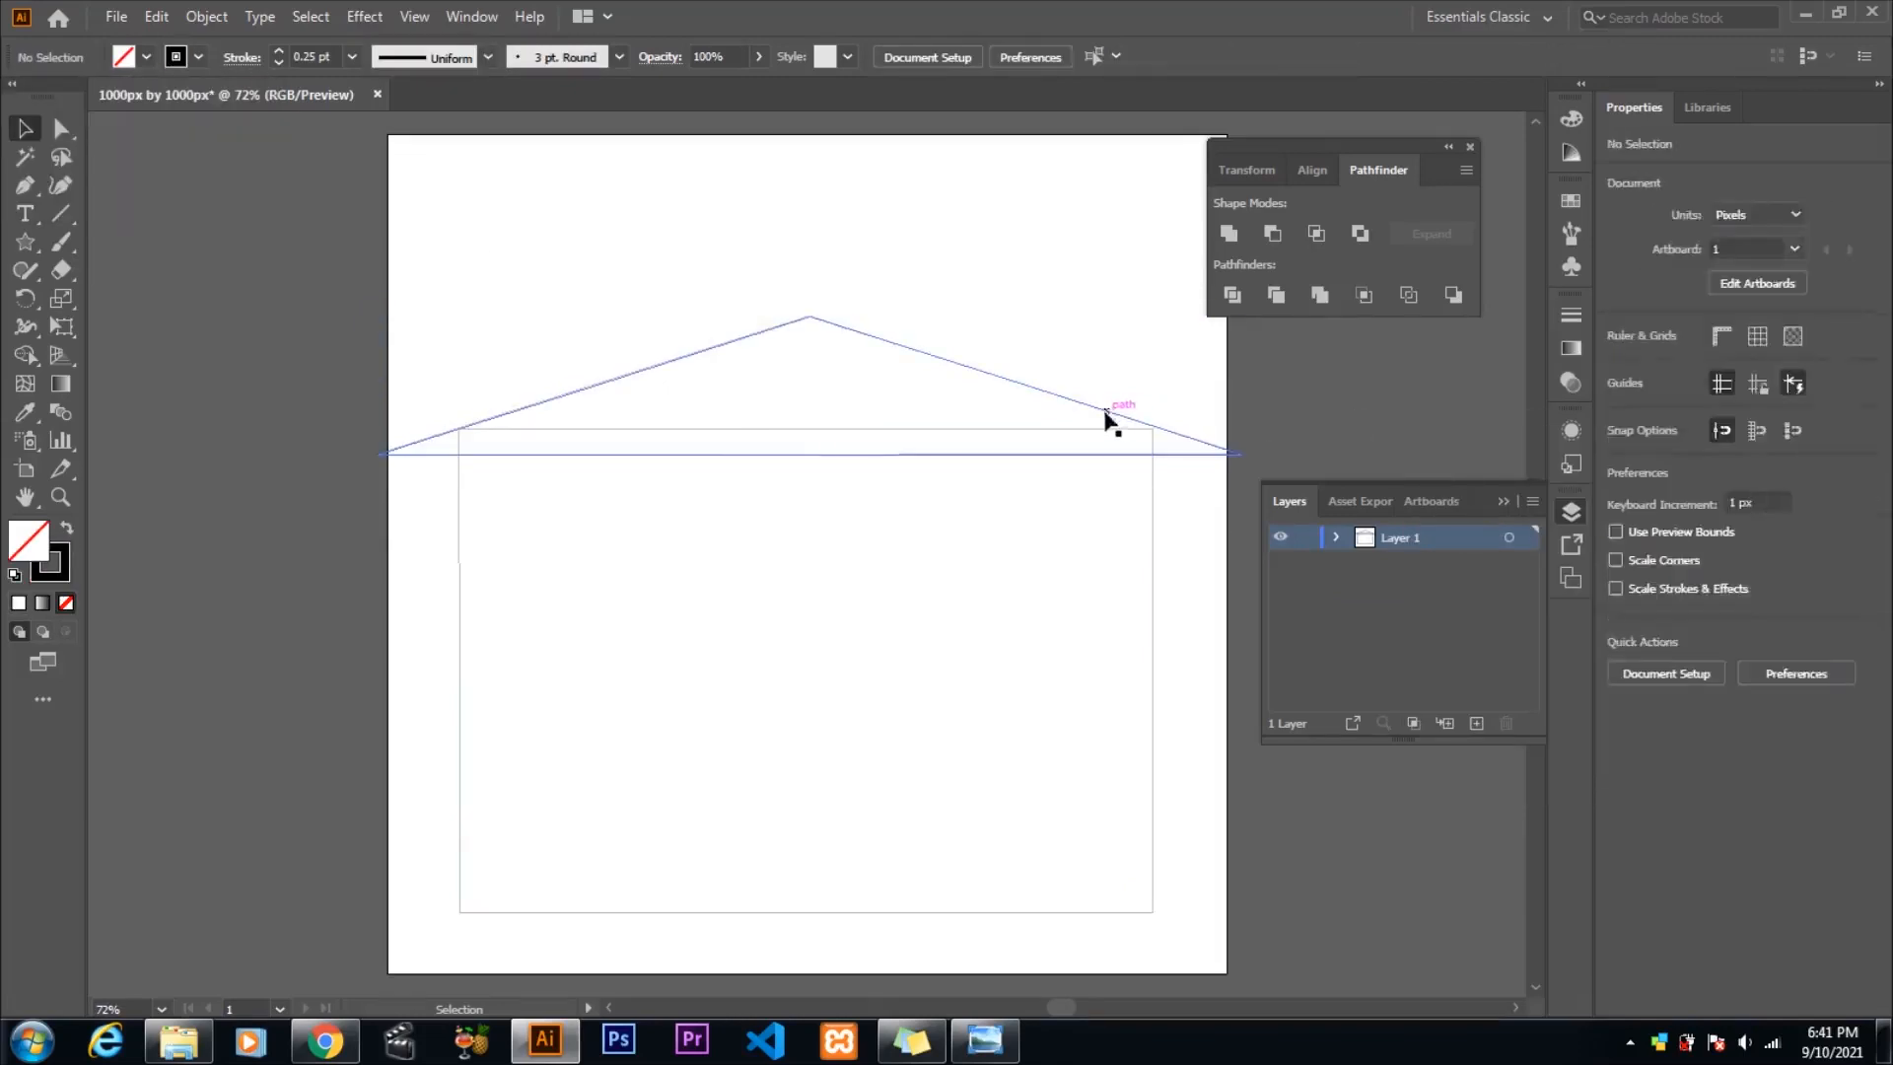
# - Move the roof triangle 5 px left and raise its apex, making it about 189 px tall
pyautogui.click(1108, 411)
pyautogui.press('Left')
pyautogui.click(1256, 340)
pyautogui.moveTo(804, 317); pyautogui.dragTo(804, 295)
# - Remove the fill from the house body rectangle, and undo the removal of its stroke
pyautogui.click(1138, 535)
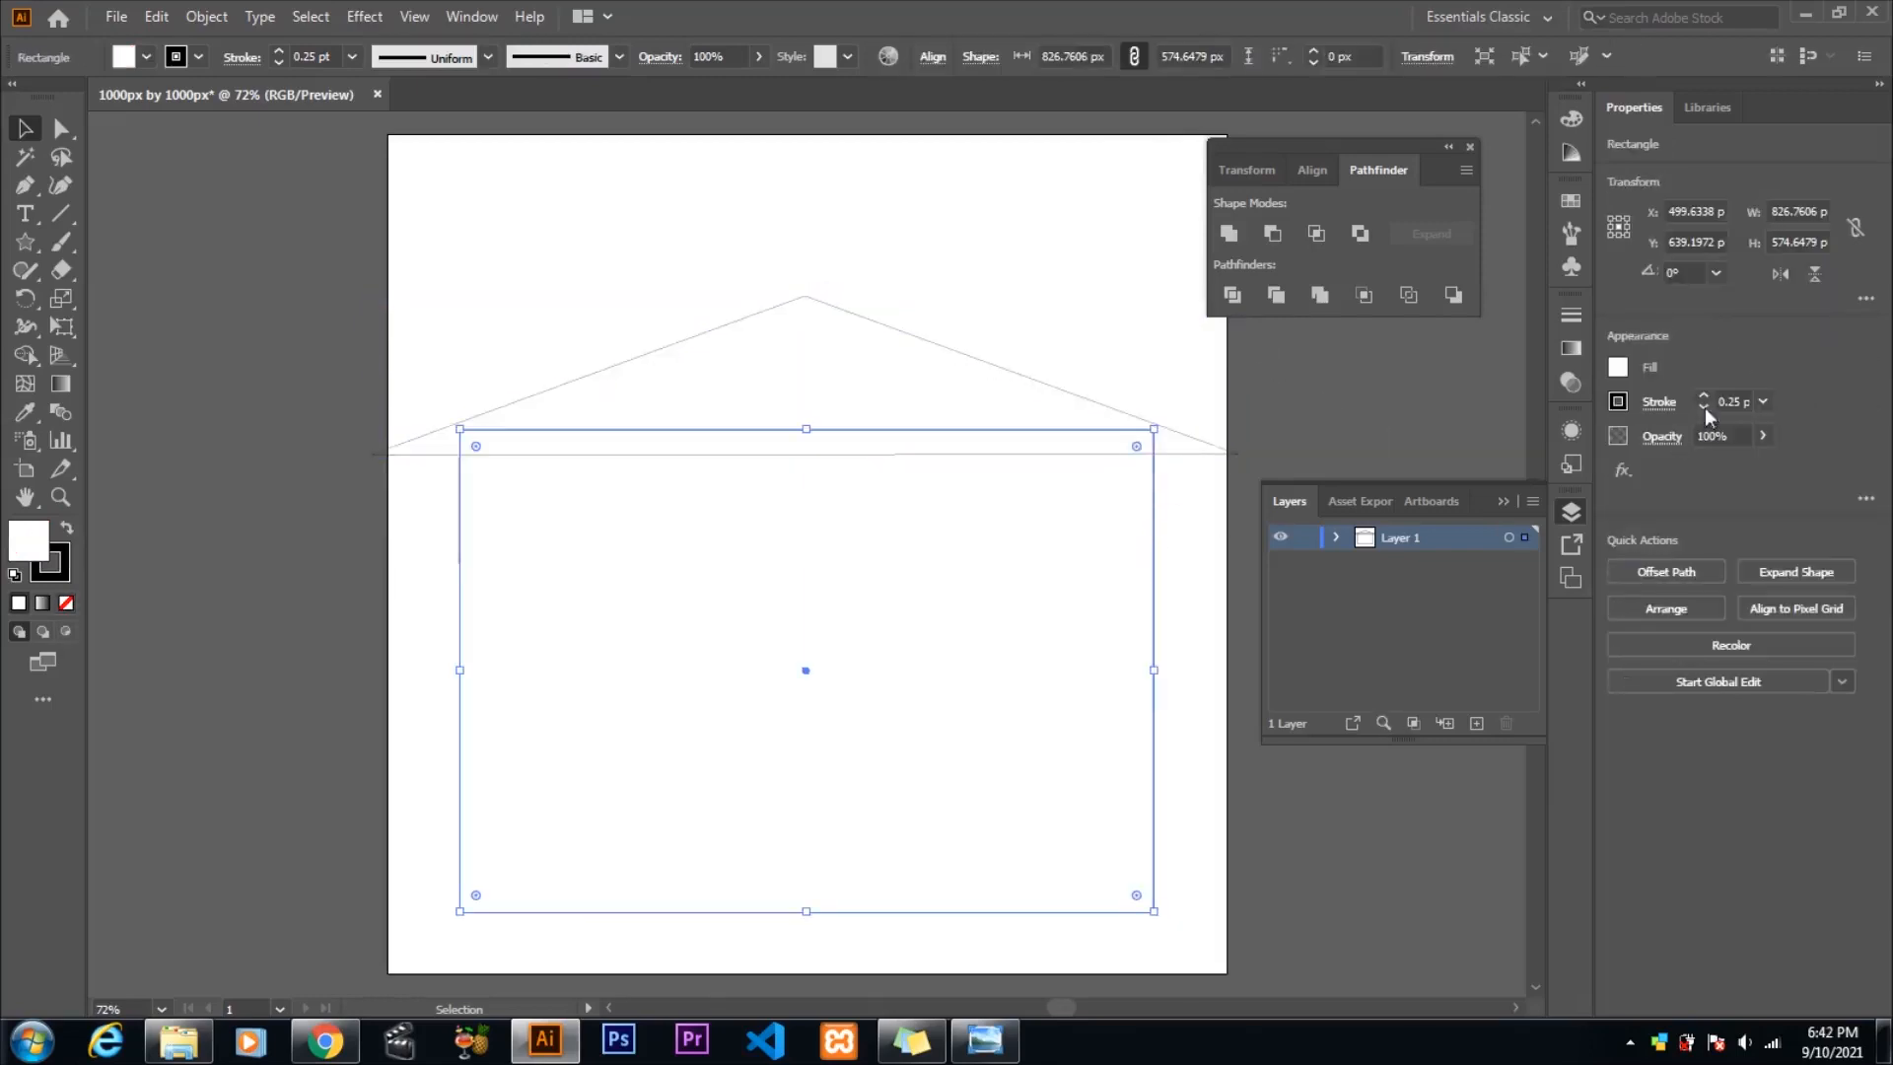
pyautogui.click(145, 57)
pyautogui.click(14, 93)
pyautogui.click(199, 58)
pyautogui.click(14, 93)
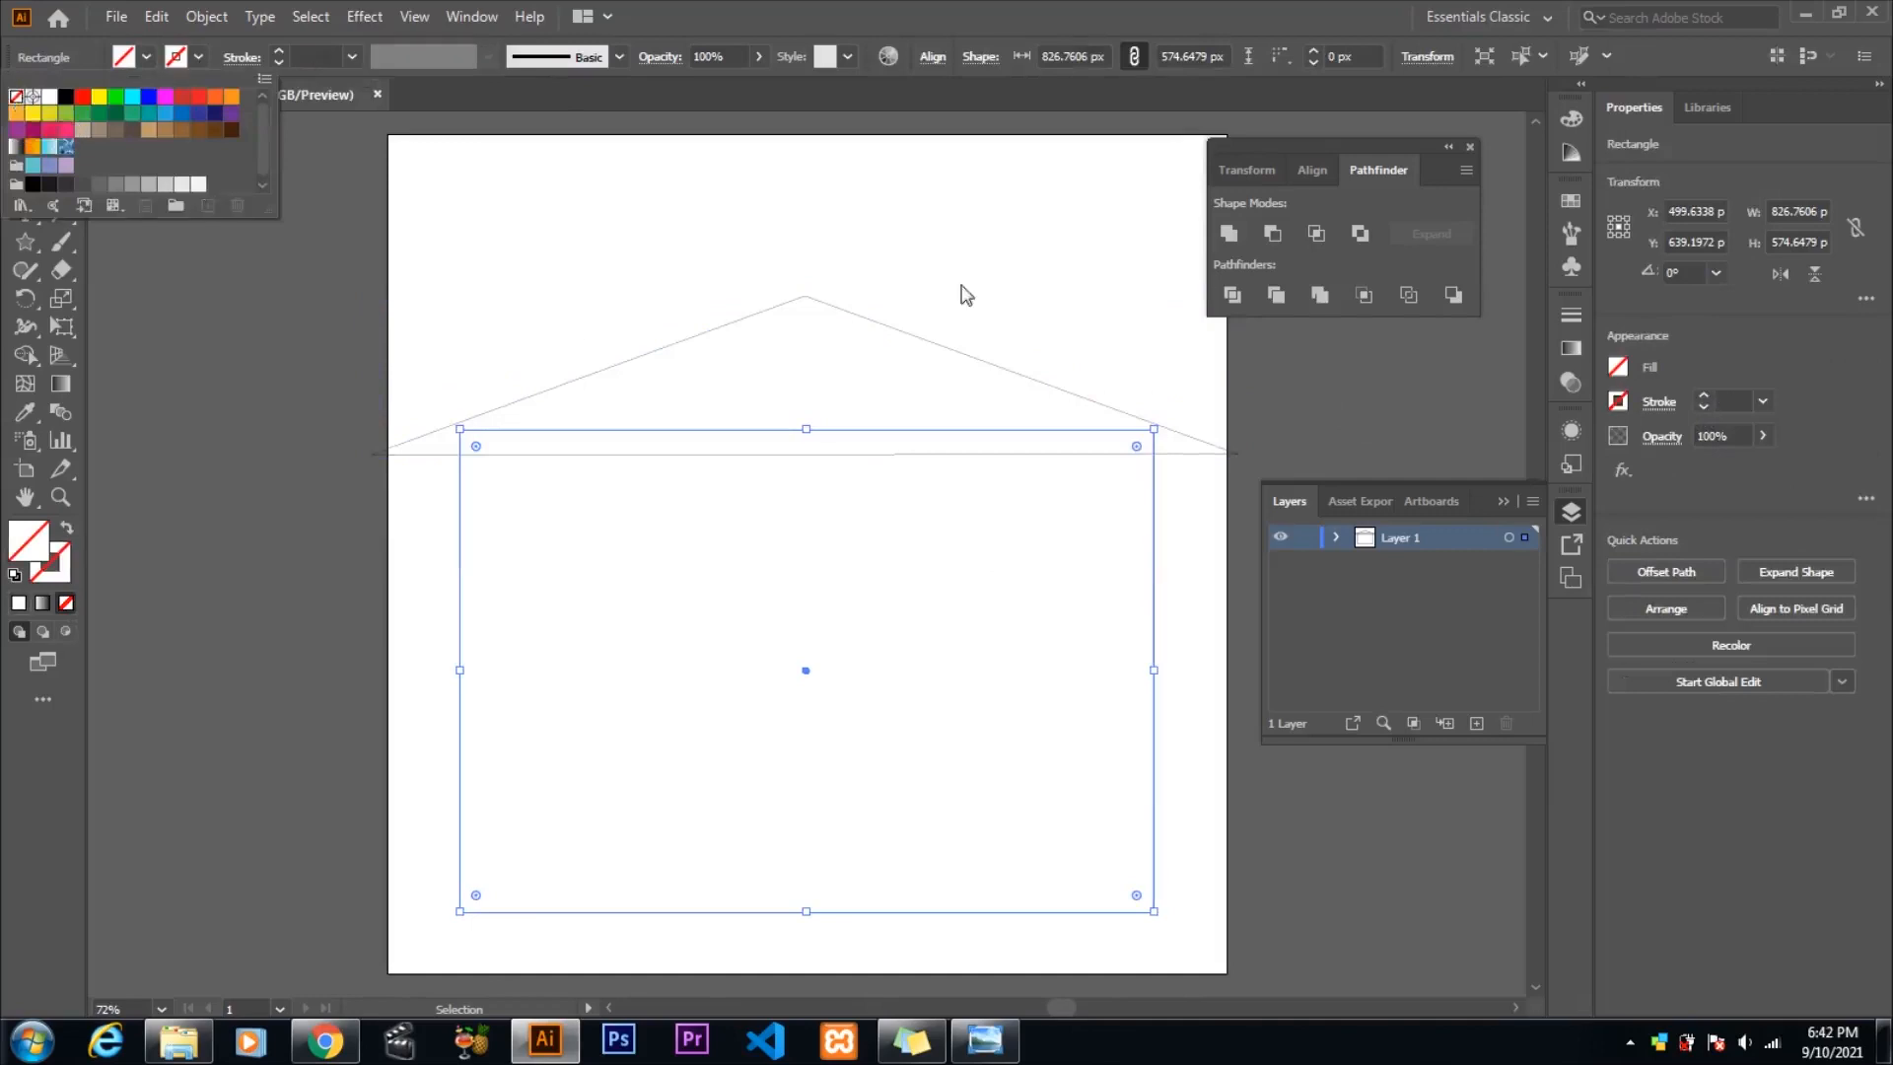
pyautogui.click(961, 288)
pyautogui.click(460, 578)
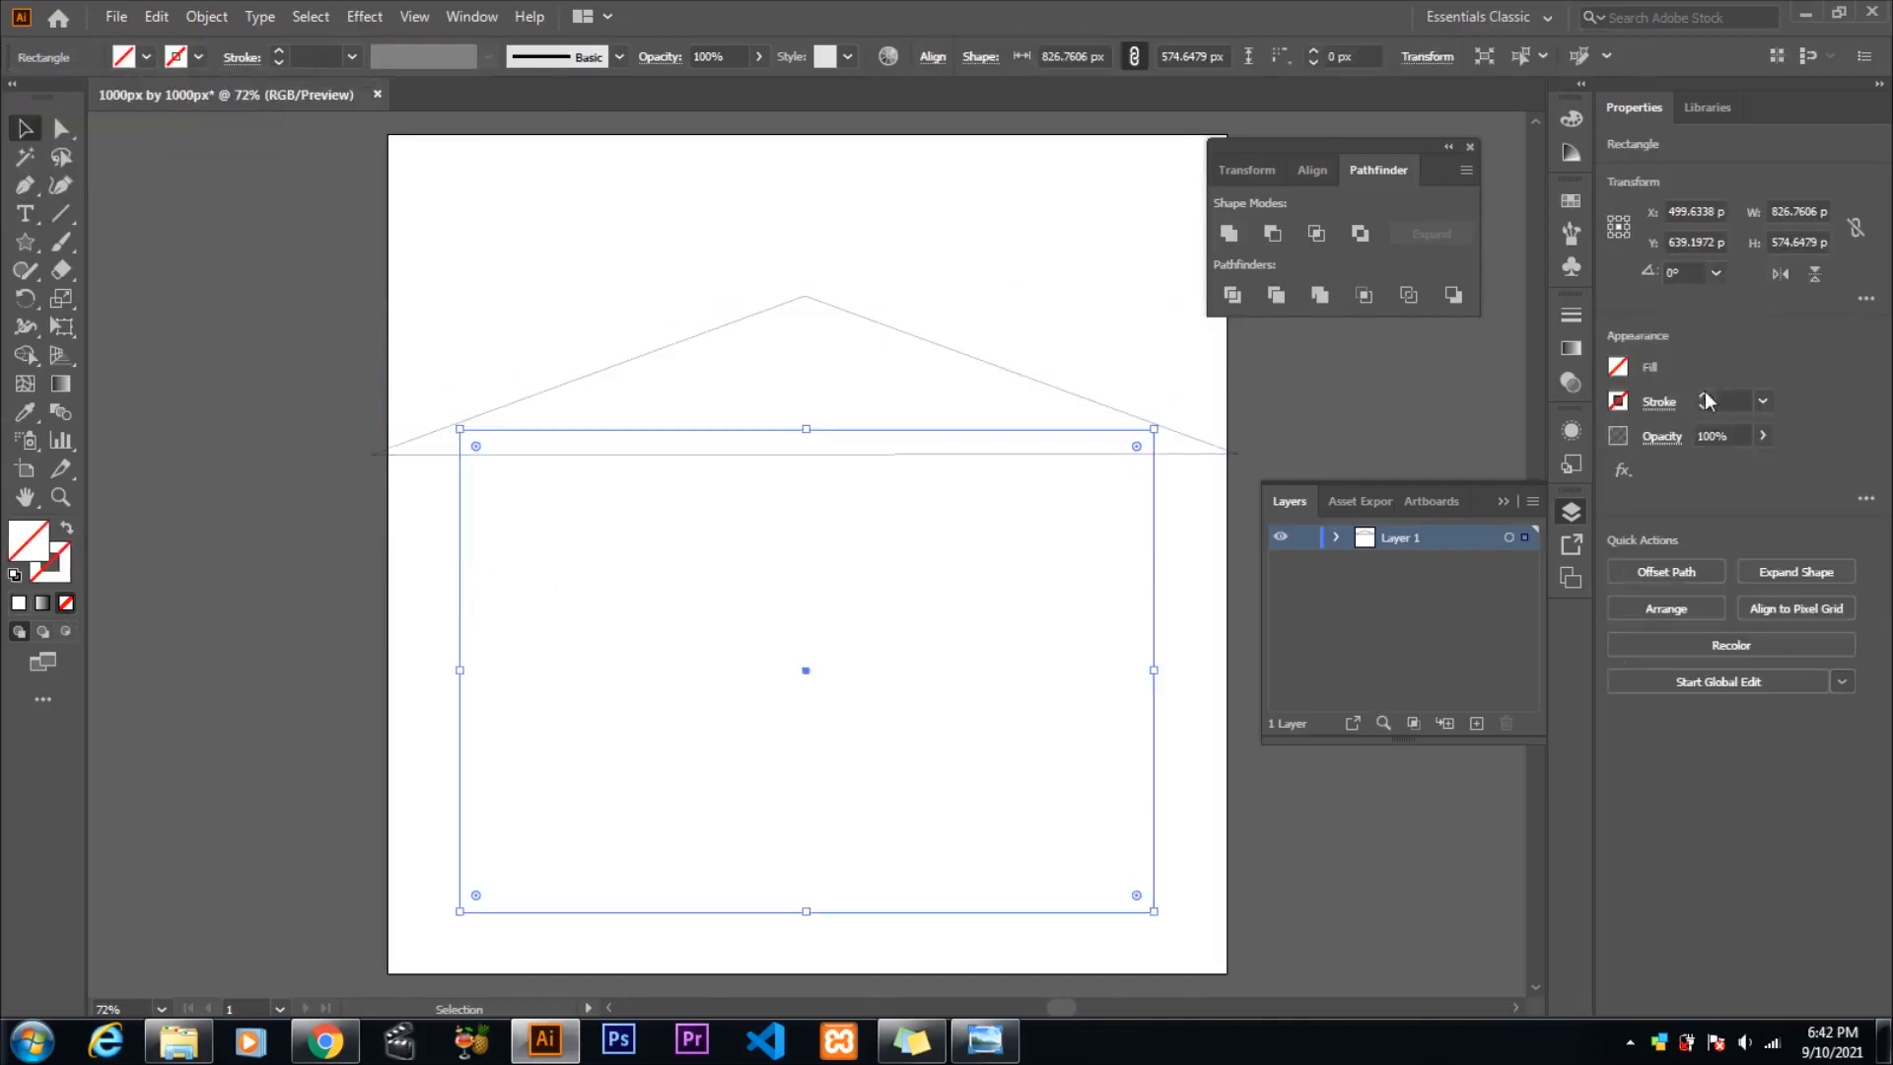
pyautogui.hotkey('ctrl', 'z')
# - Nudge the roof triangle down 5 px onto the upper corners of the house body rectangle
pyautogui.click(1315, 388)
pyautogui.click(1221, 449)
pyautogui.press('Down')
pyautogui.press('Down')
pyautogui.press('Down')
pyautogui.press('Down')
pyautogui.press('Down')
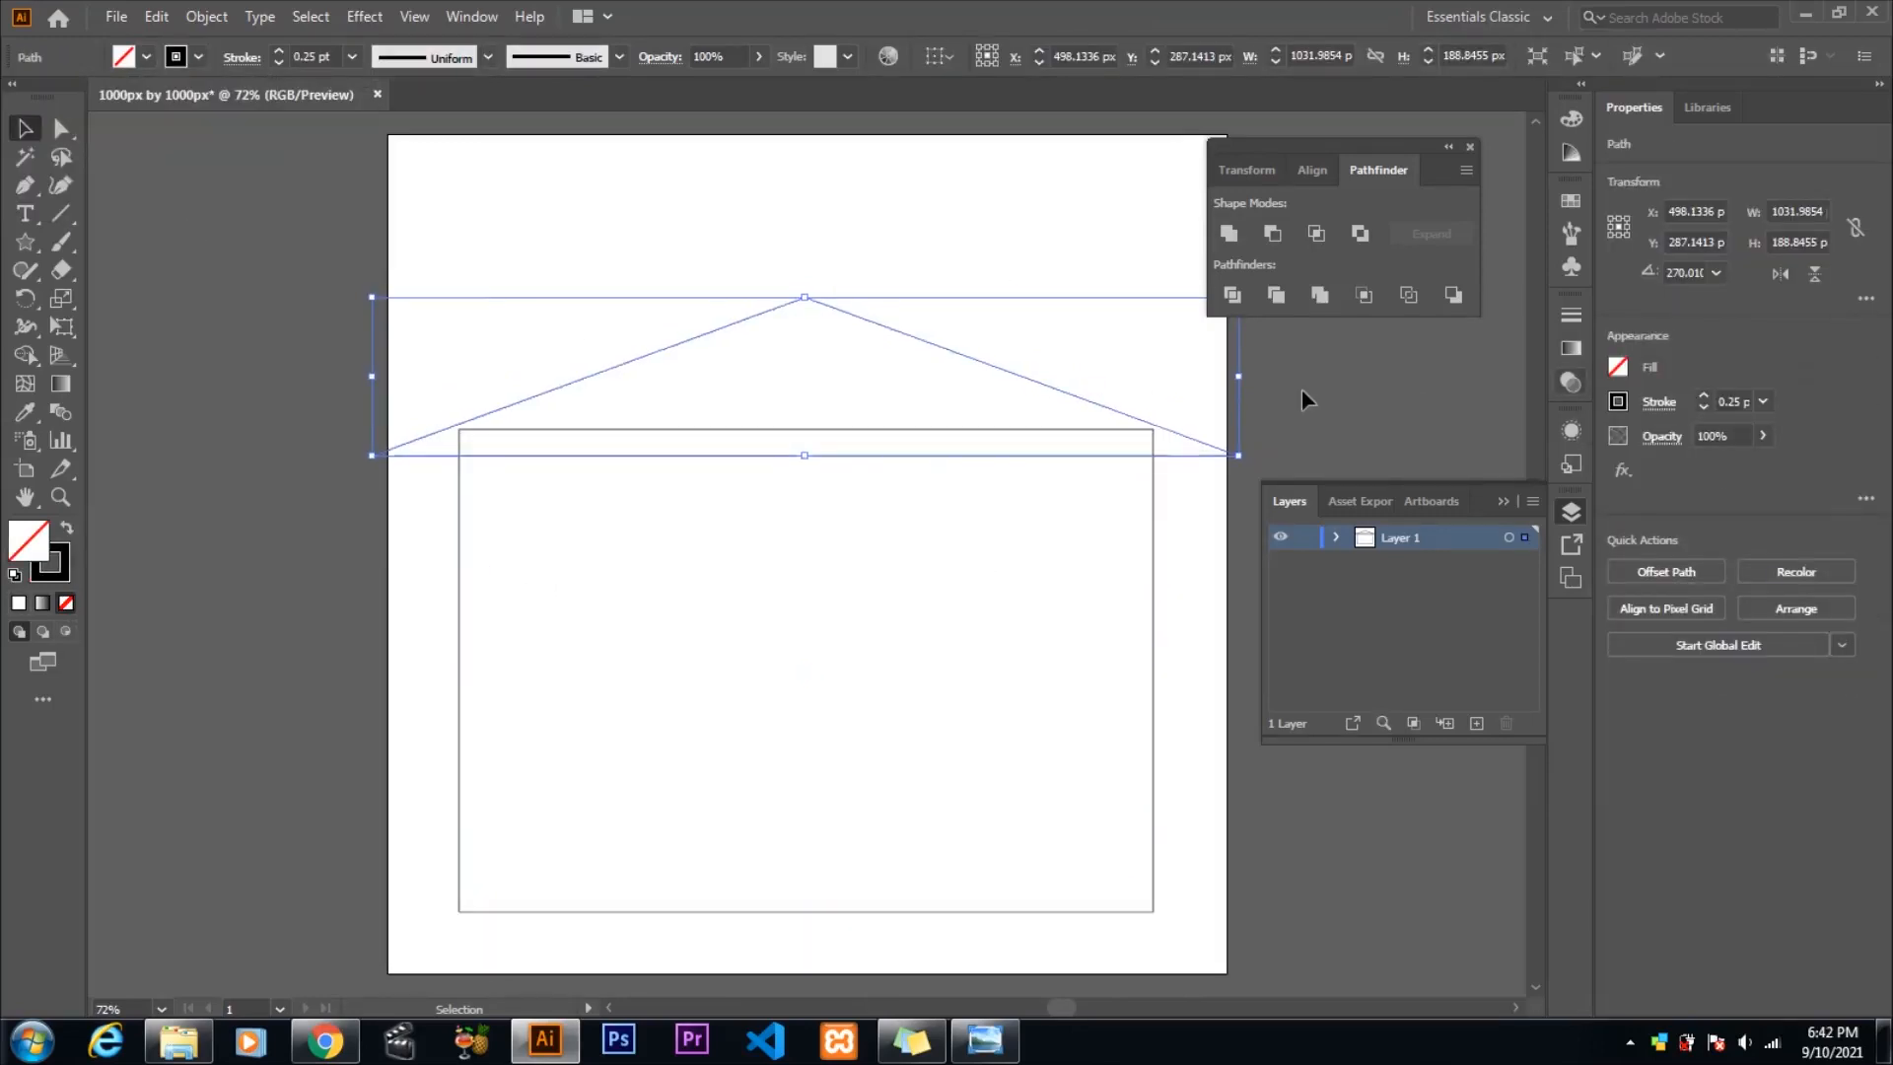
pyautogui.click(1343, 435)
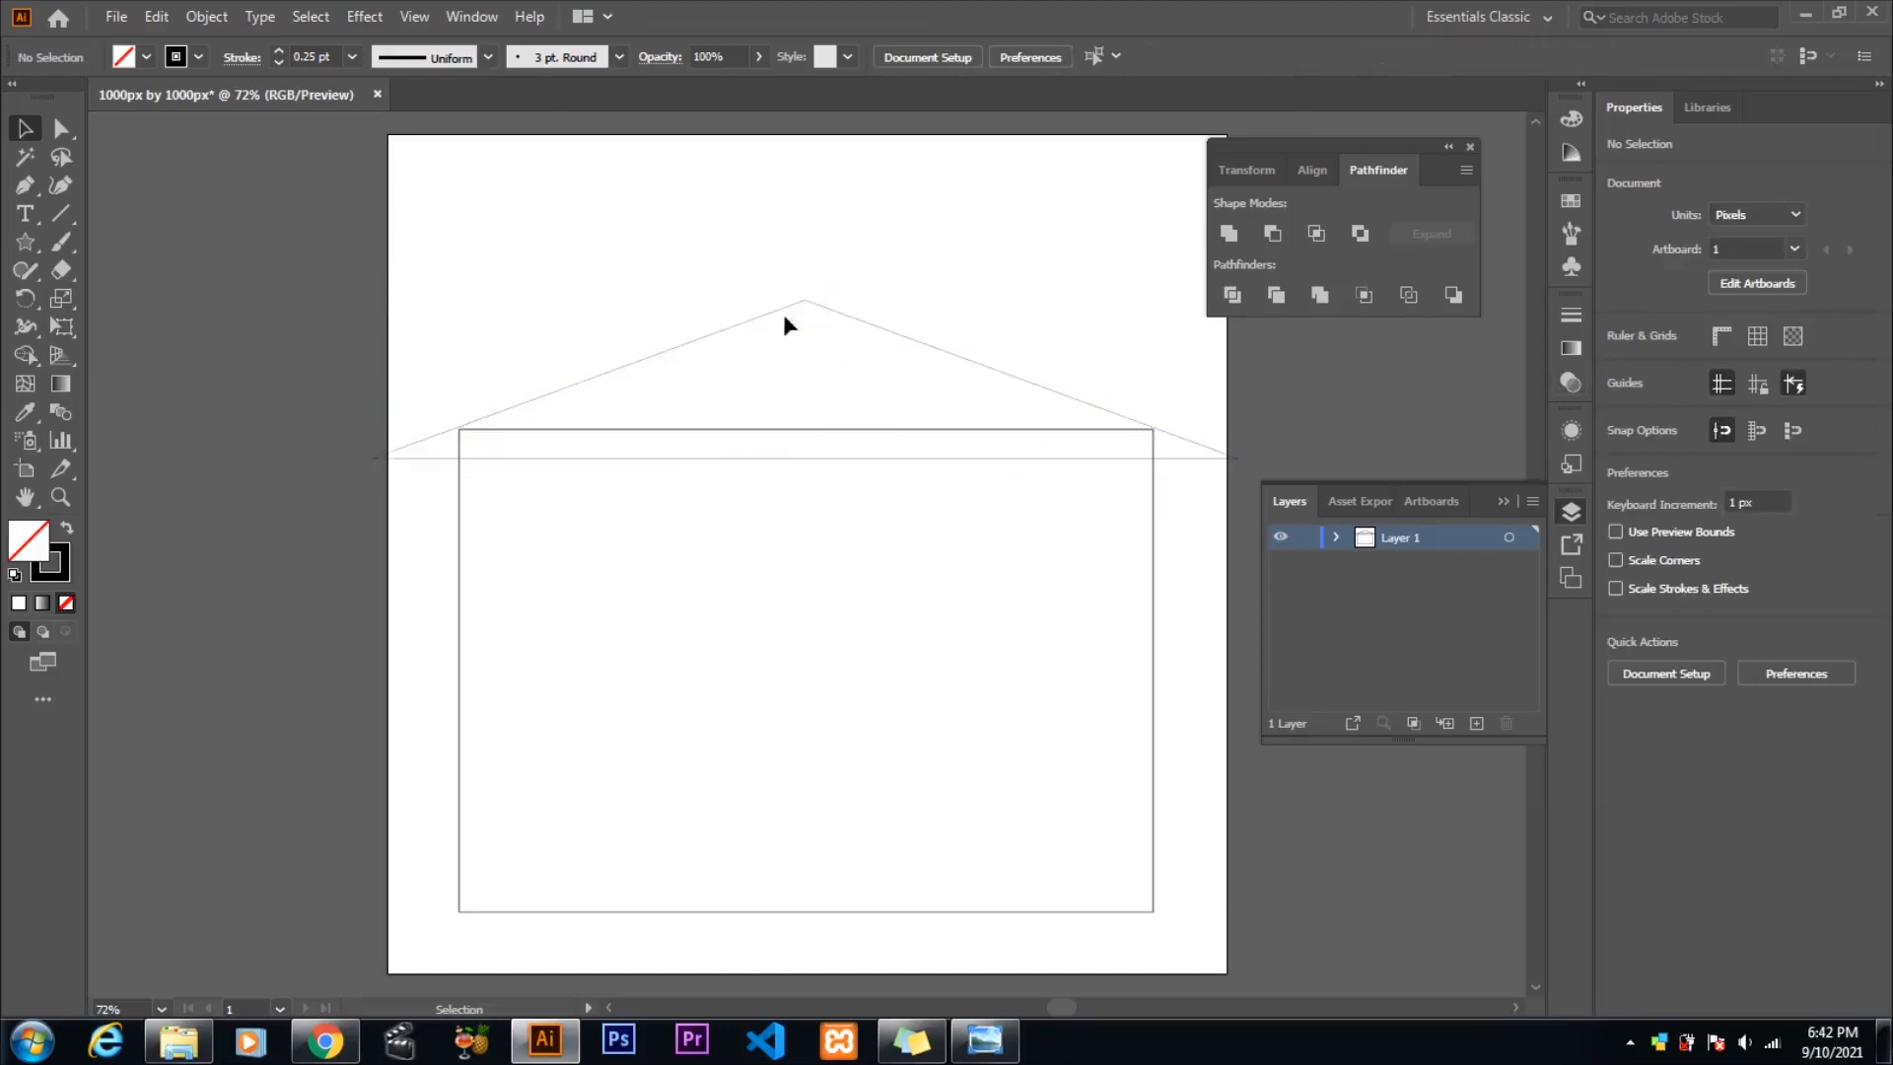
# - Scale the roof and body together to about 757 by 535 px and place them near the artboard's centre
pyautogui.hotkey('ctrl', 'a')
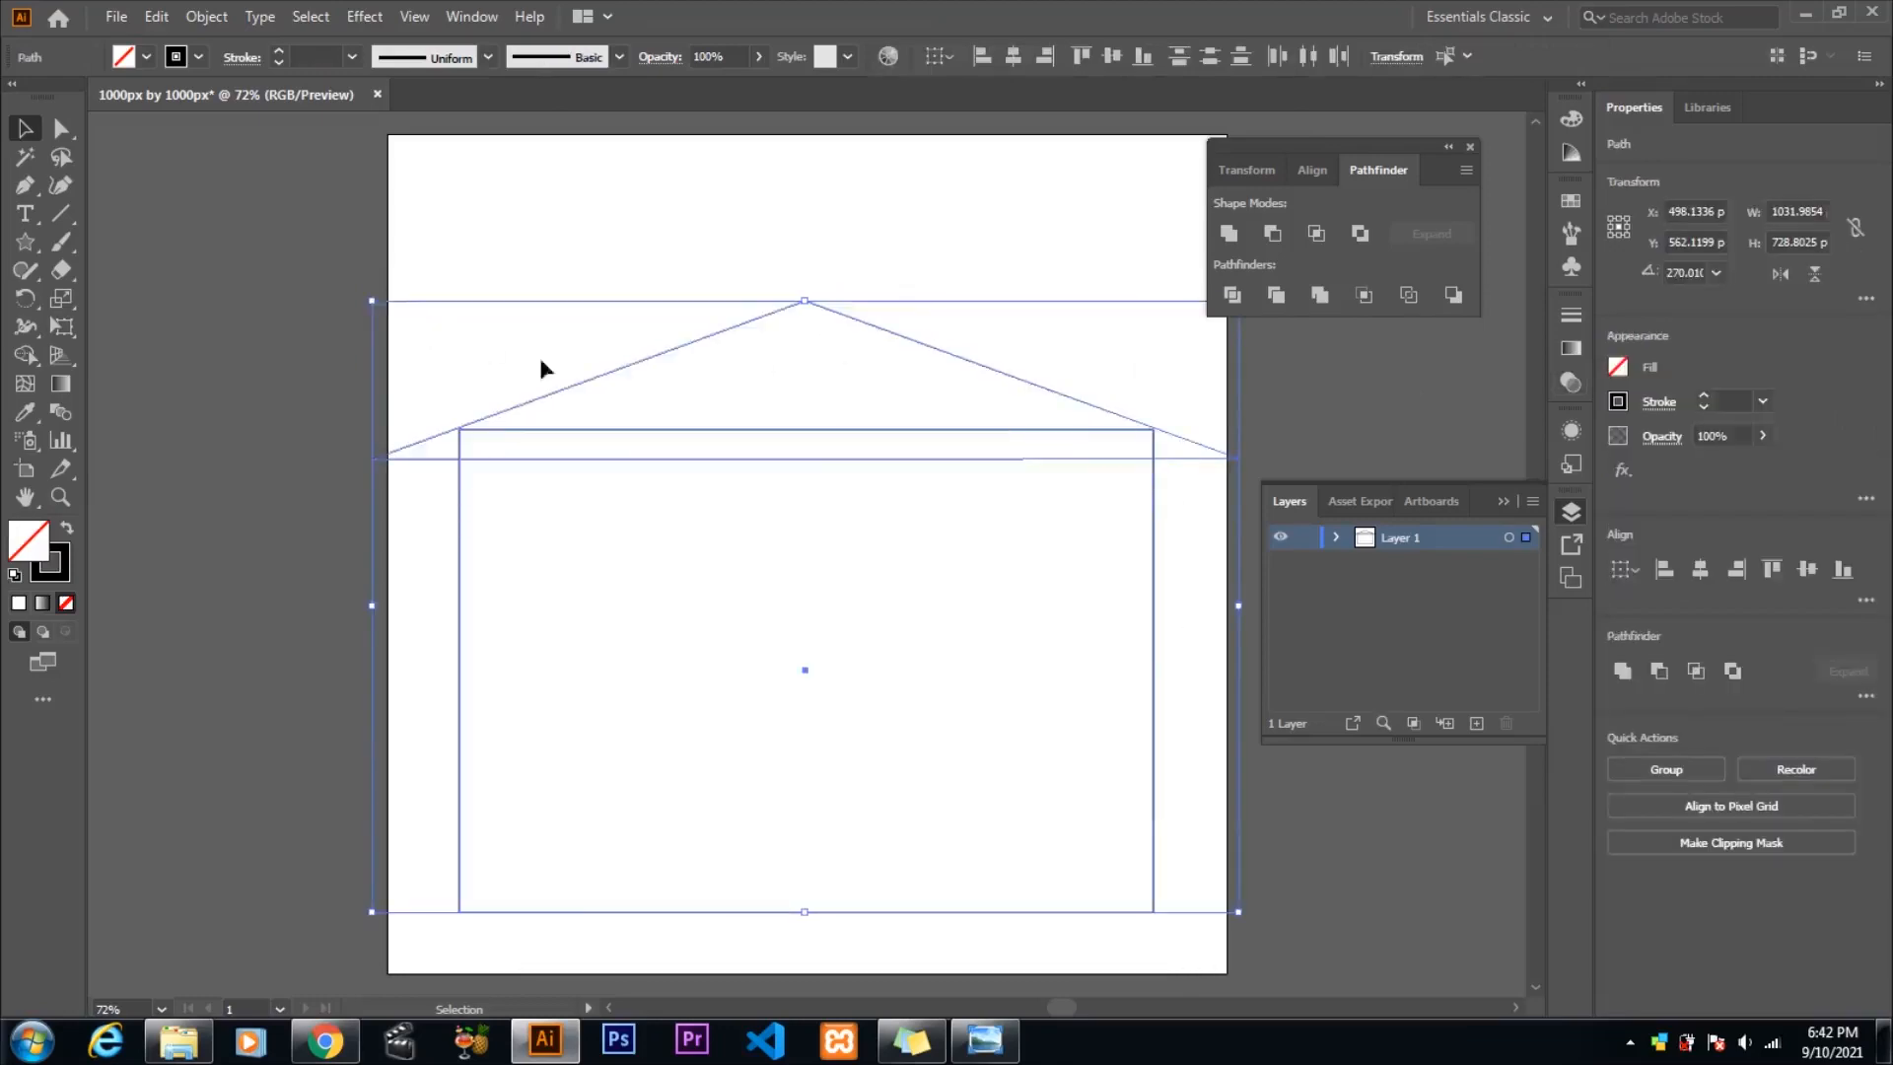
pyautogui.moveTo(393, 303); pyautogui.dragTo(602, 462)
pyautogui.moveTo(824, 505); pyautogui.dragTo(703, 371)
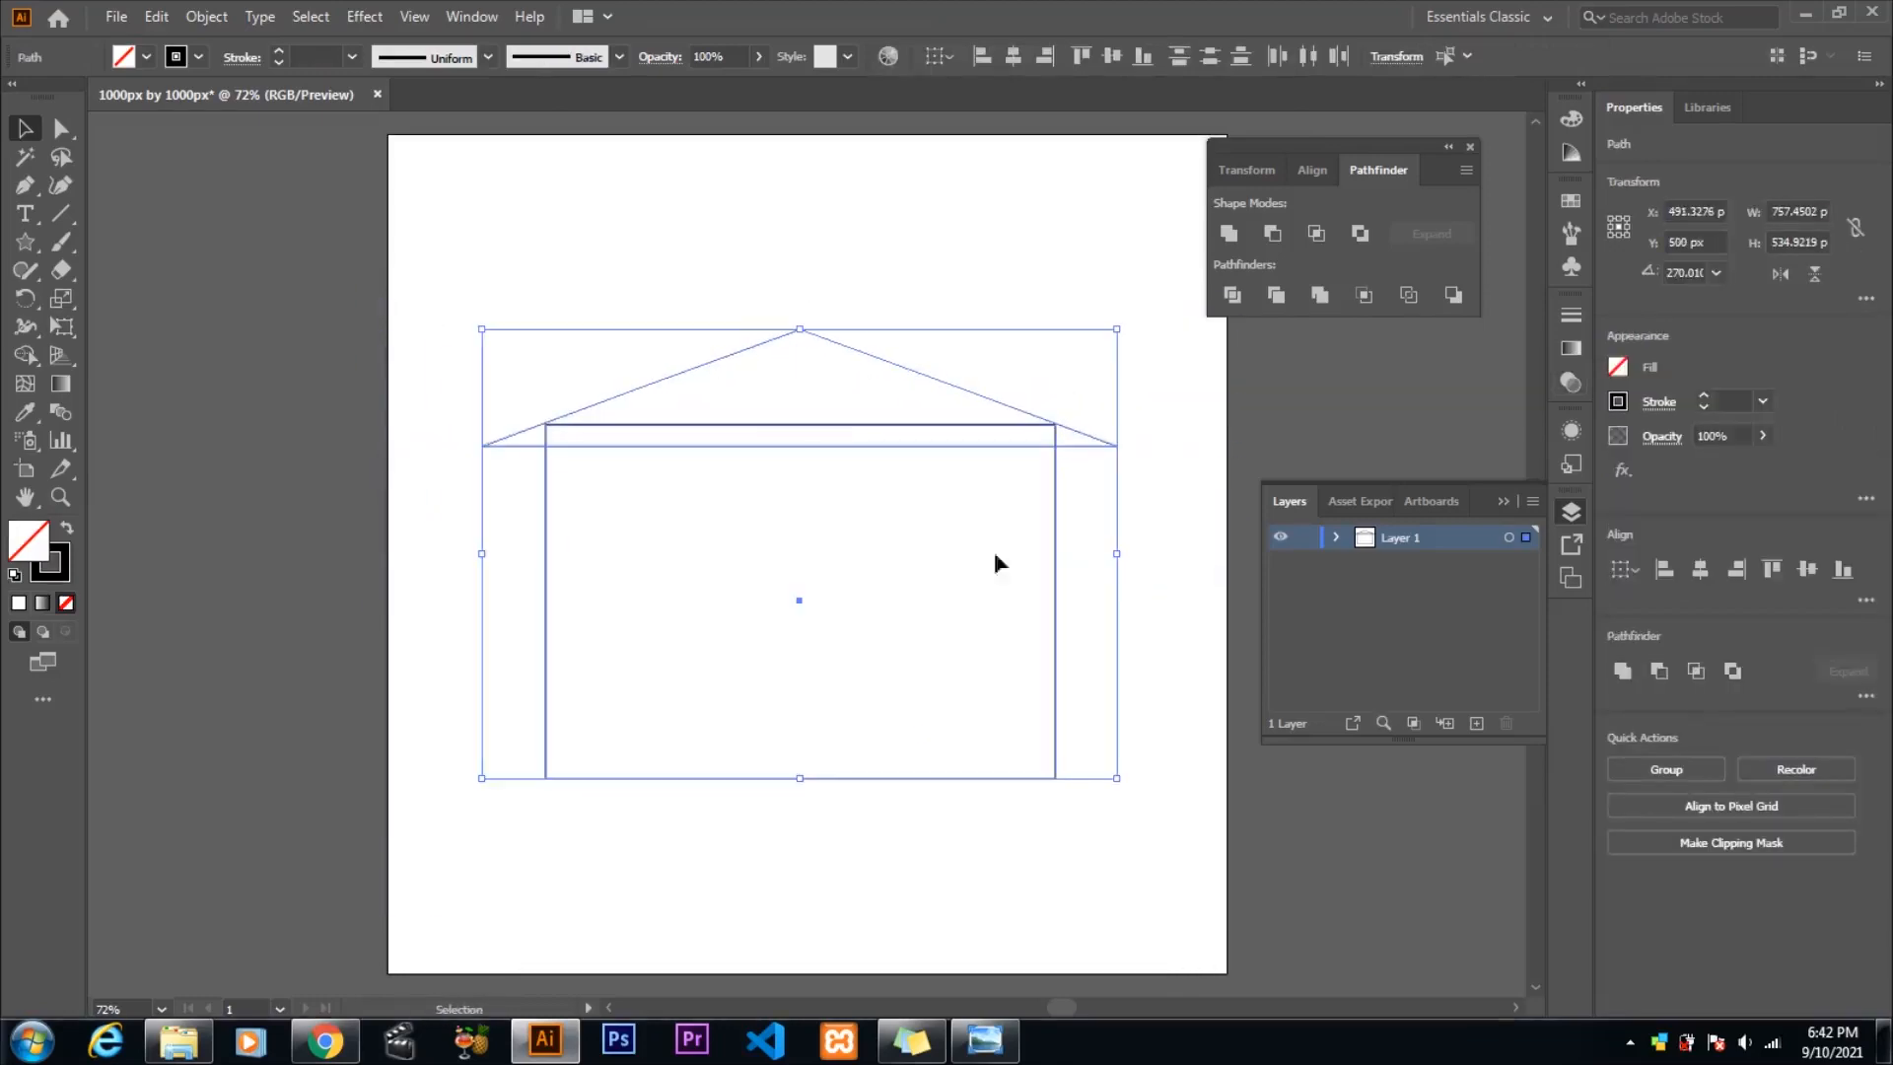
# - Merge the roof and body into one outline with Shape Builder, and delete the extra anchor points on the roof slopes
pyautogui.click(25, 355)
pyautogui.moveTo(790, 591); pyautogui.dragTo(781, 404)
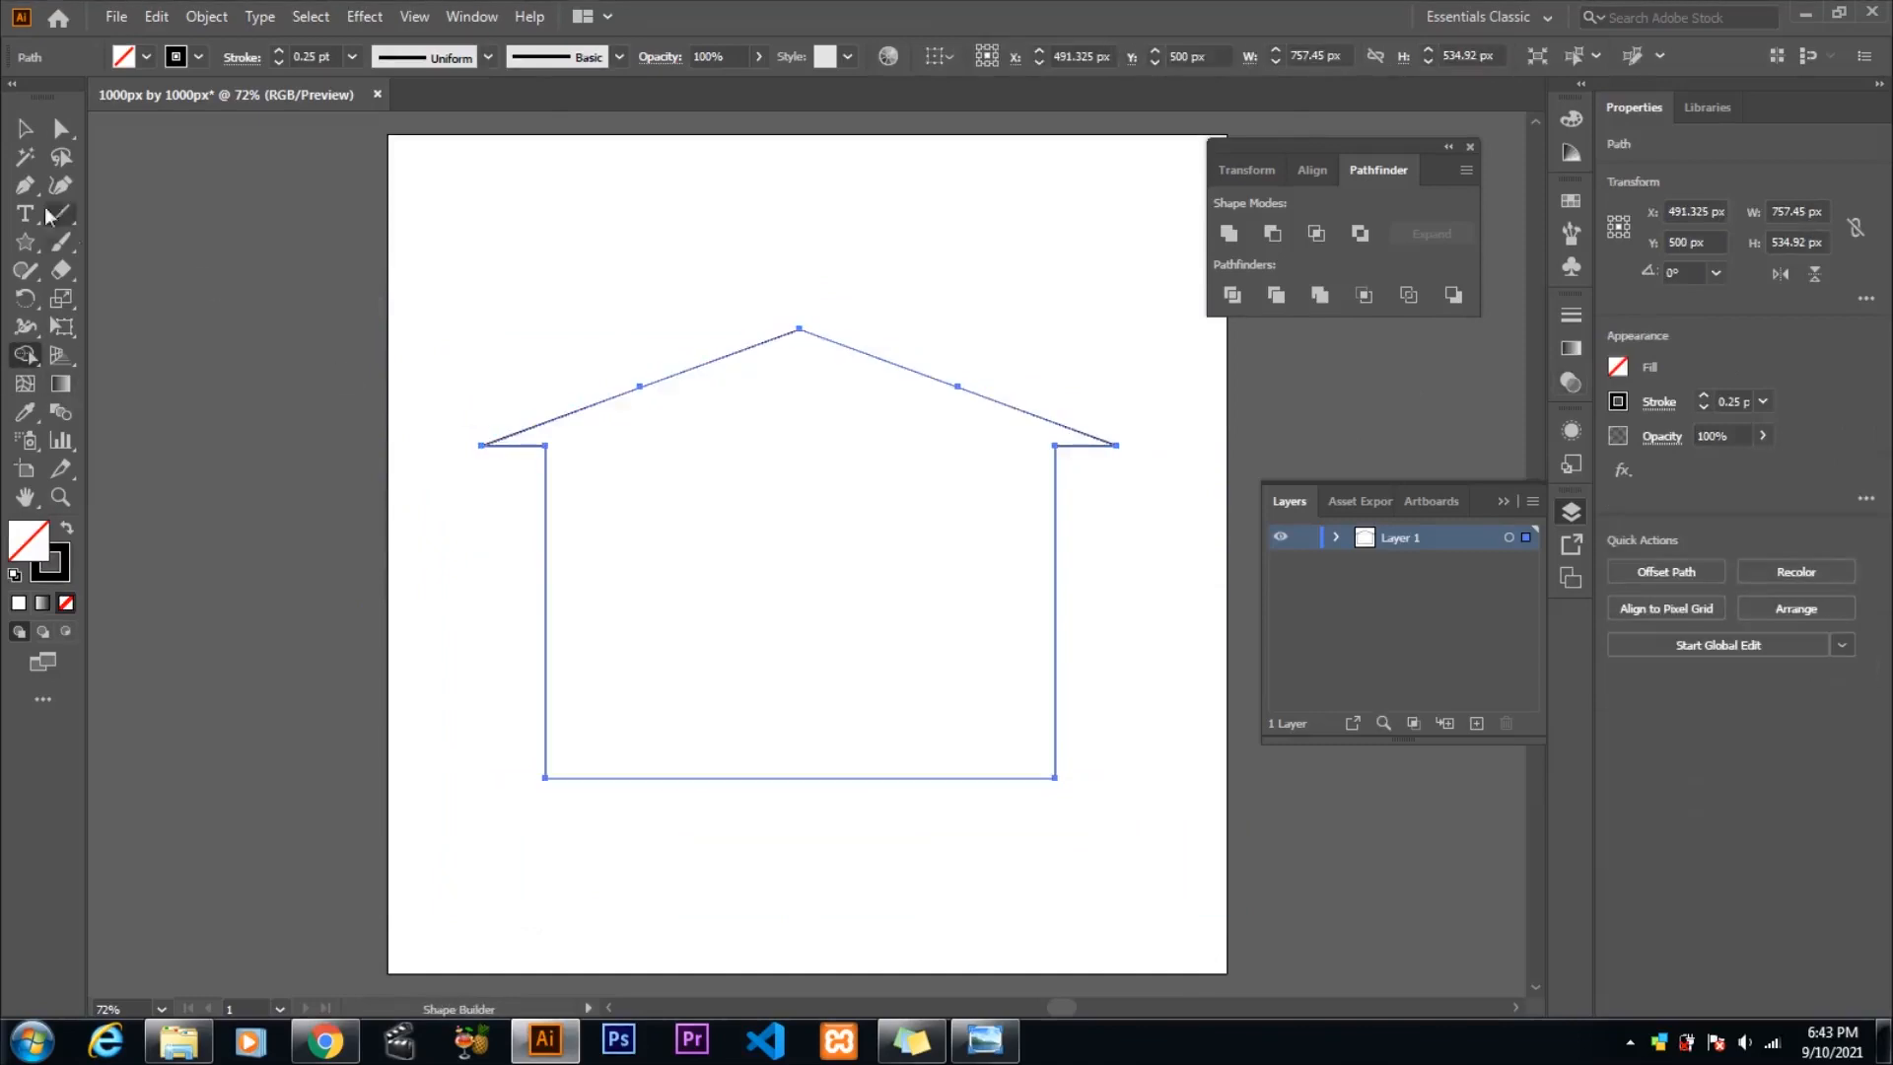
pyautogui.click(25, 184)
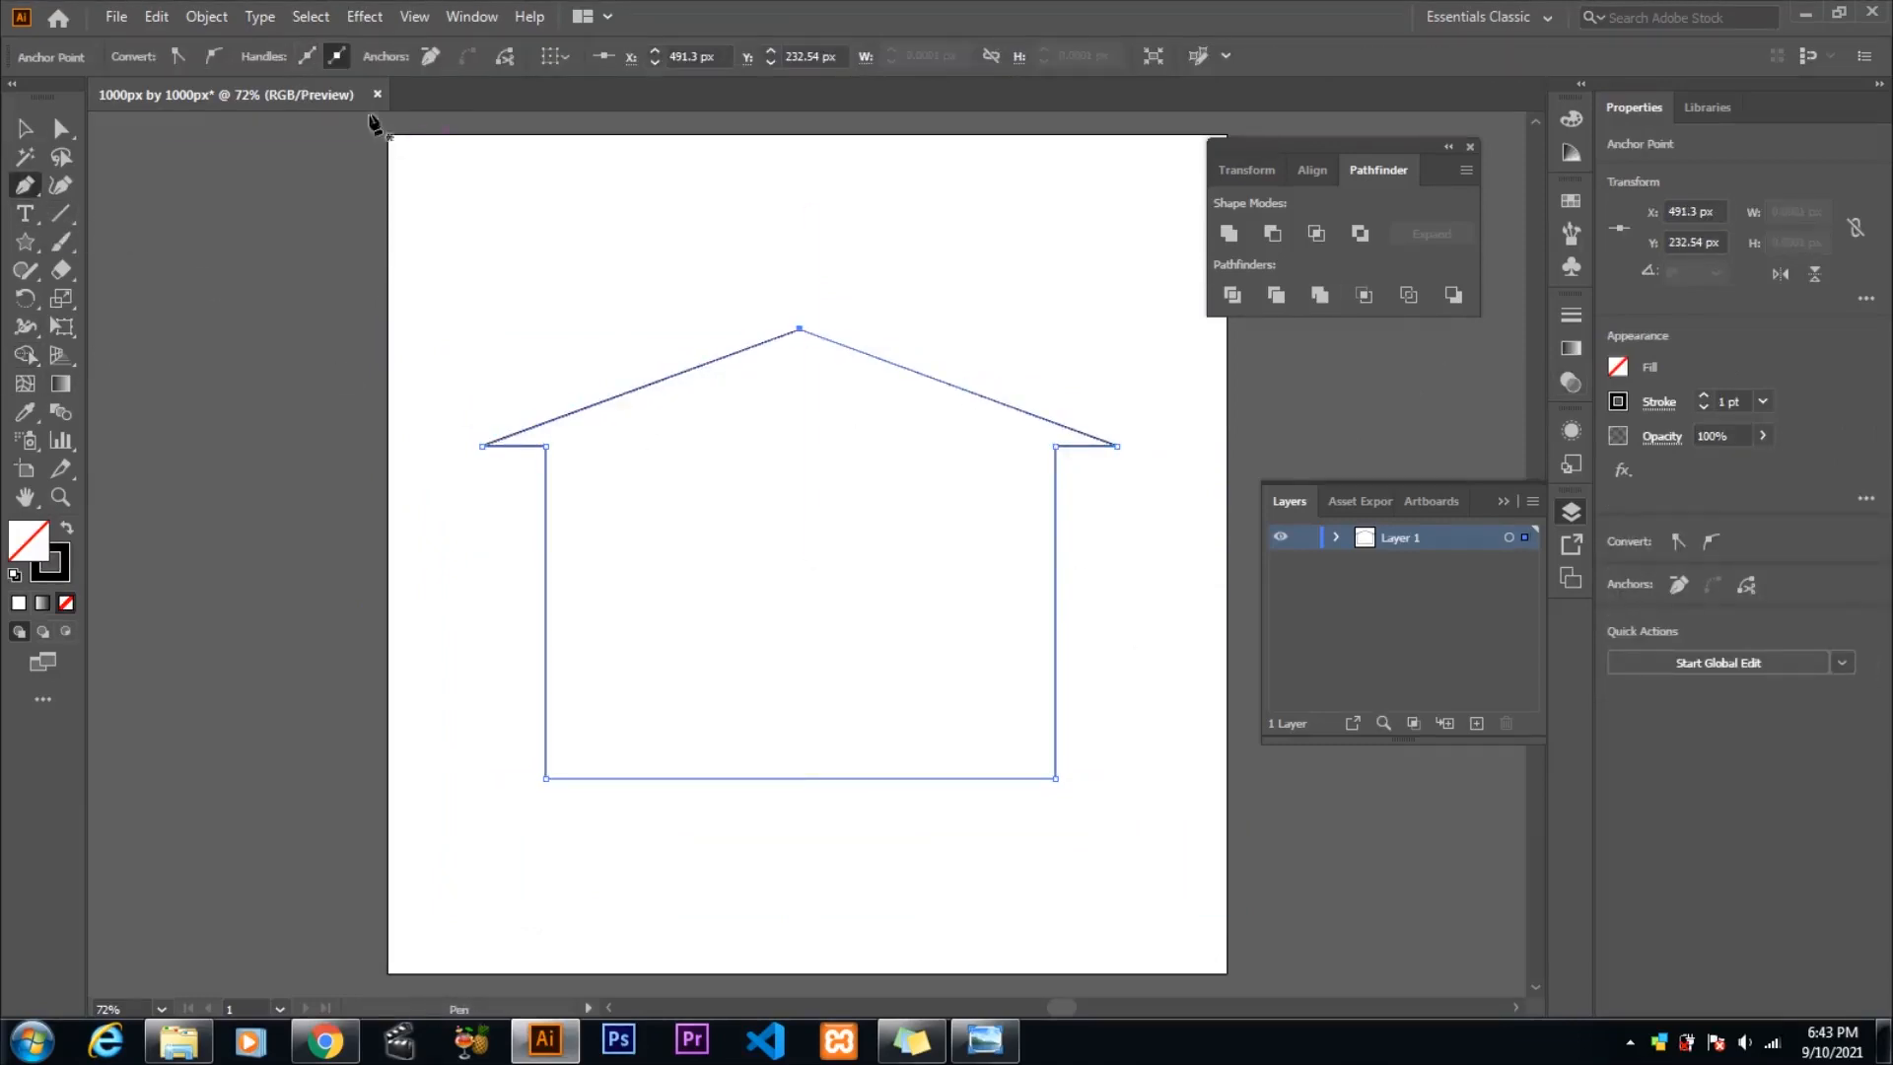
pyautogui.press('v')
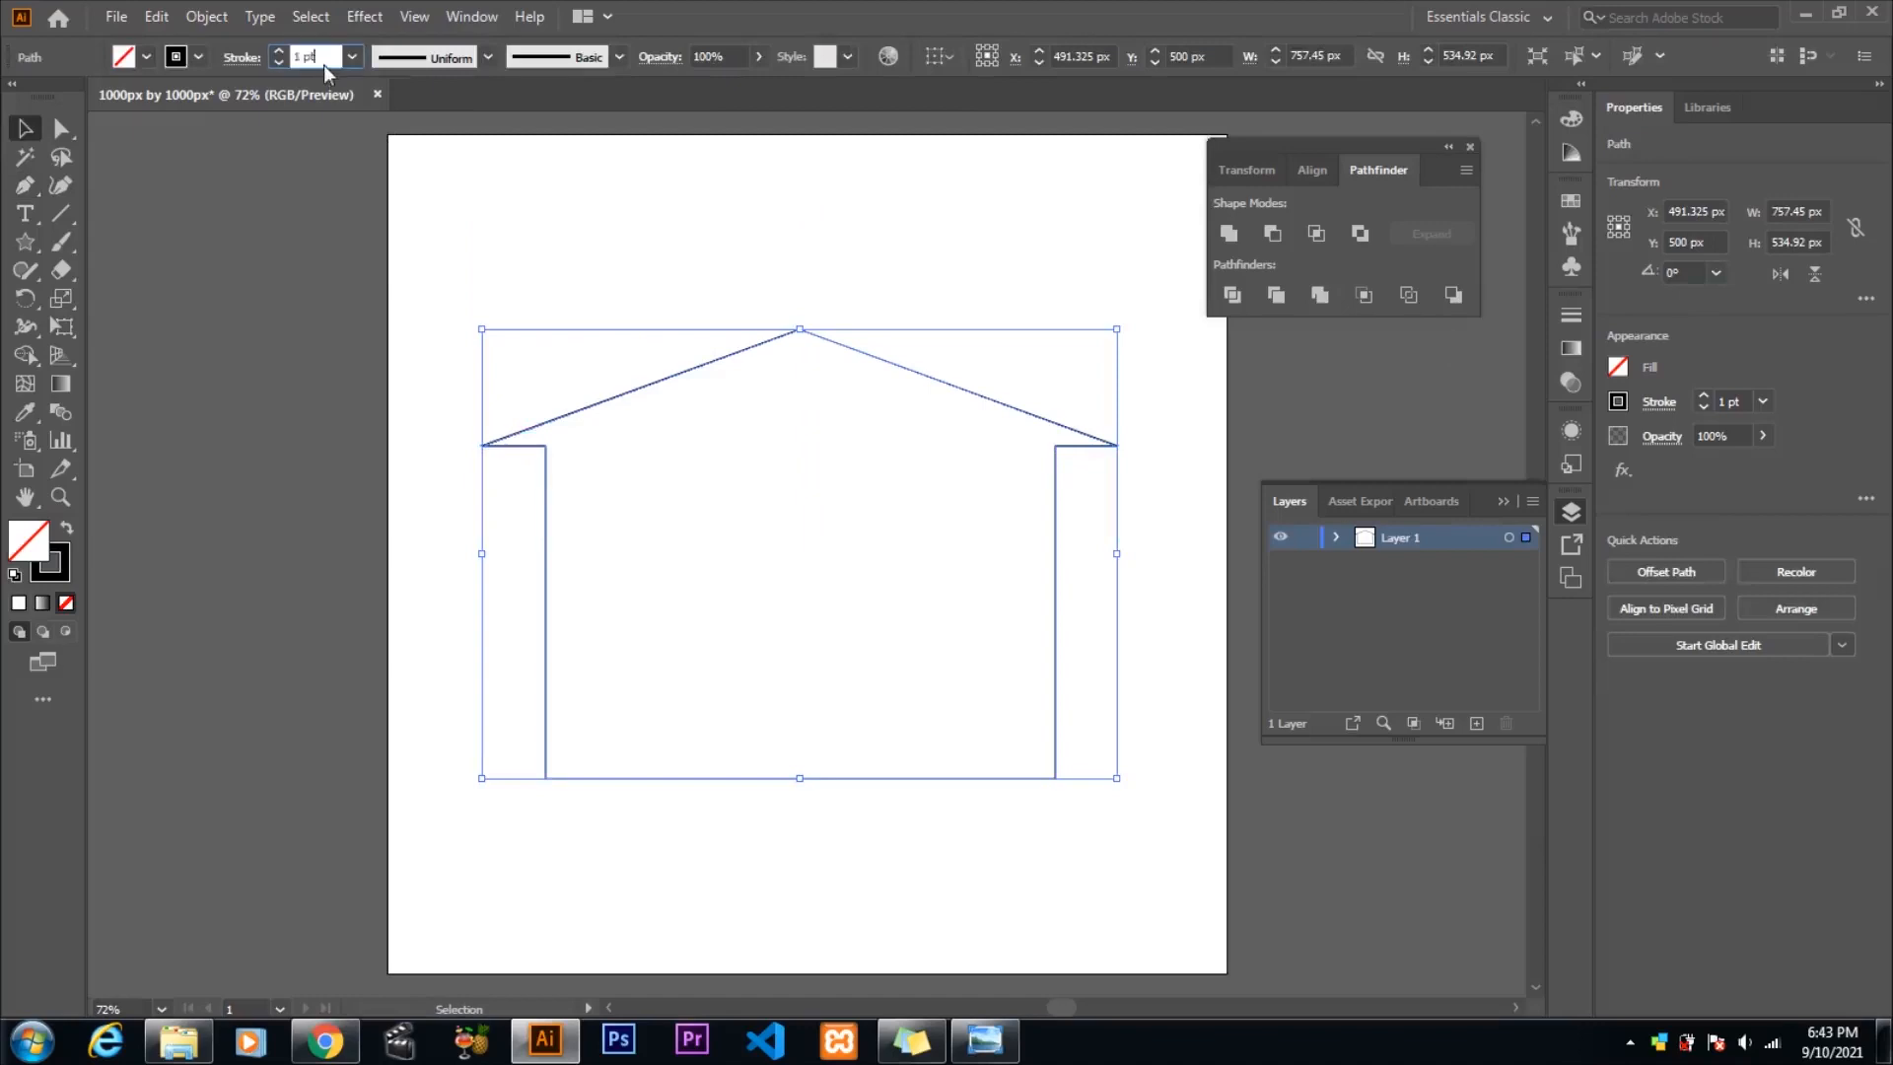
# - Thicken the house outline's stroke to 58 pt and scale its path down to about 590 by 417 px
pyautogui.scroll(20, 337, 57)
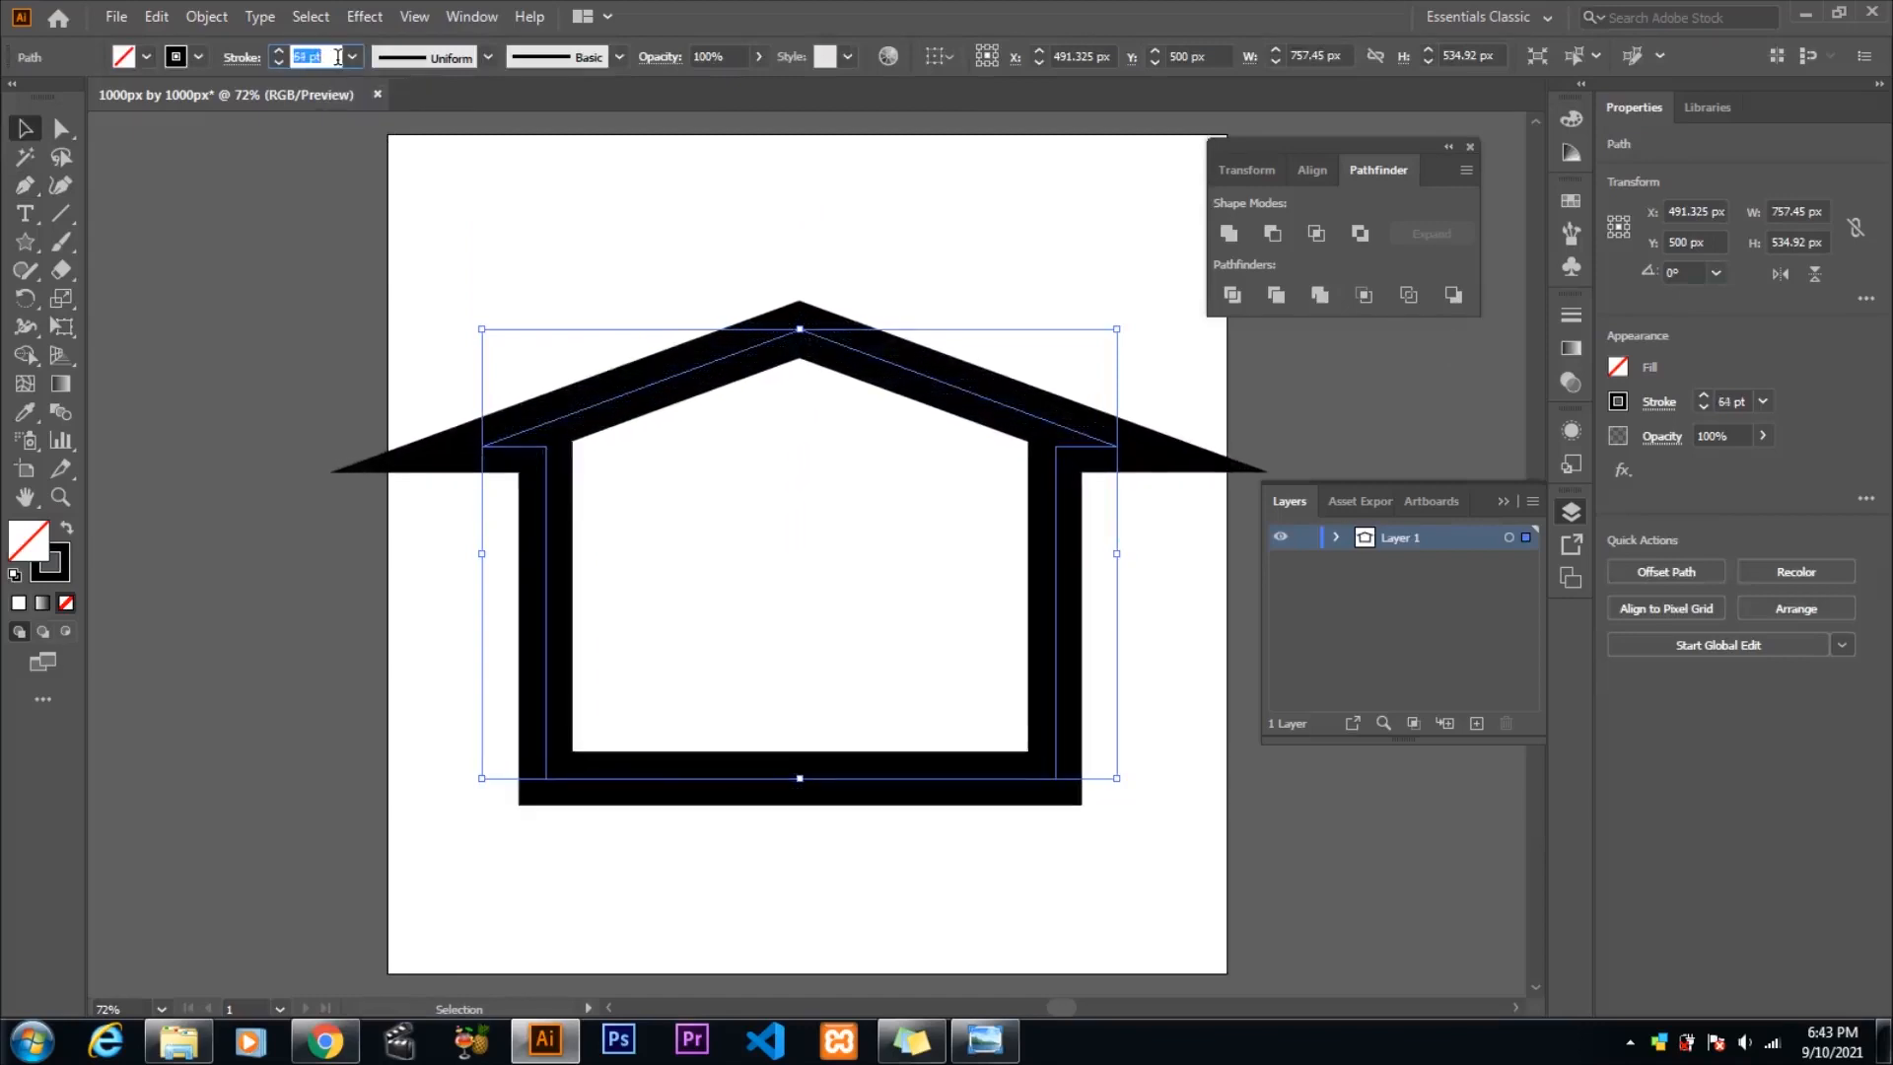
pyautogui.scroll(-6, 336, 57)
pyautogui.moveTo(1118, 331); pyautogui.dragTo(984, 403)
pyautogui.click(984, 404)
pyautogui.moveTo(905, 478); pyautogui.dragTo(974, 426)
pyautogui.click(1103, 610)
pyautogui.click(1015, 483)
pyautogui.click(520, 328)
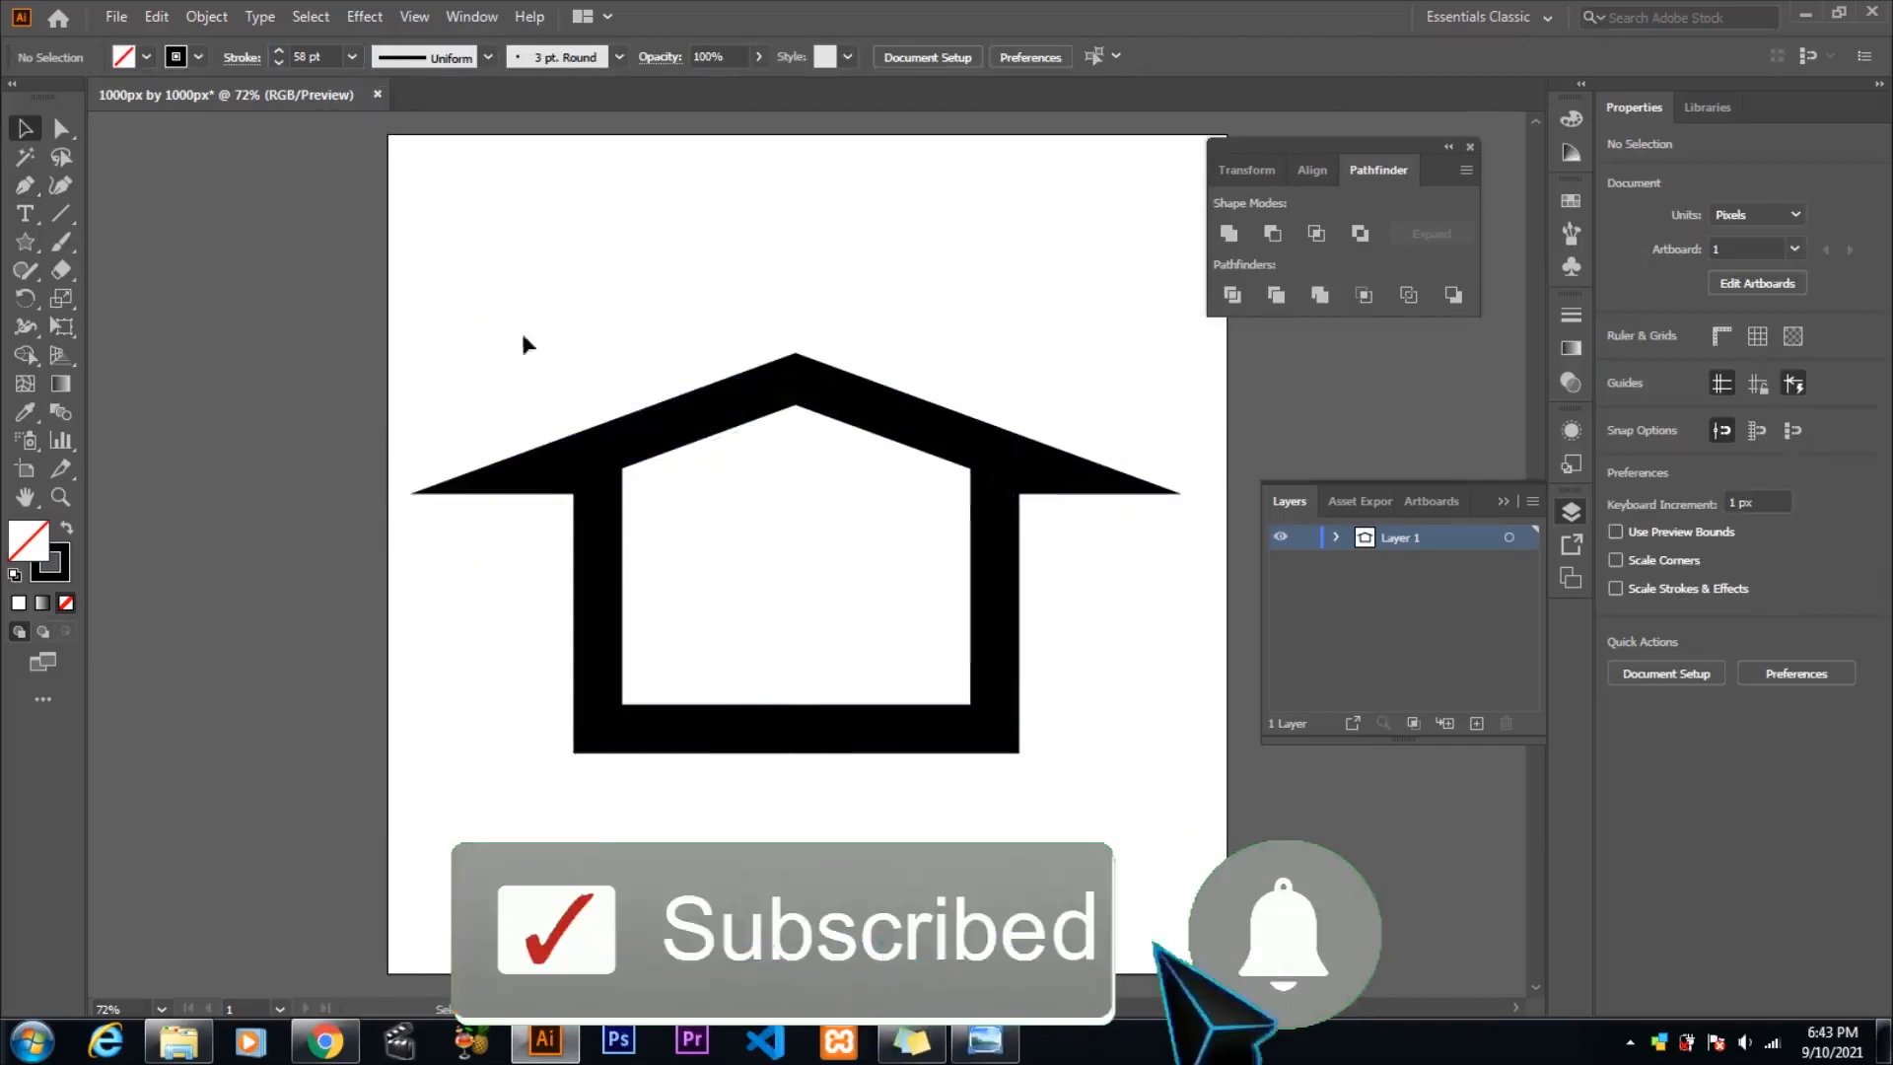
# - Reduce the house outline's stroke weight to 32 pt
pyautogui.click(724, 409)
pyautogui.scroll(-20, 324, 59)
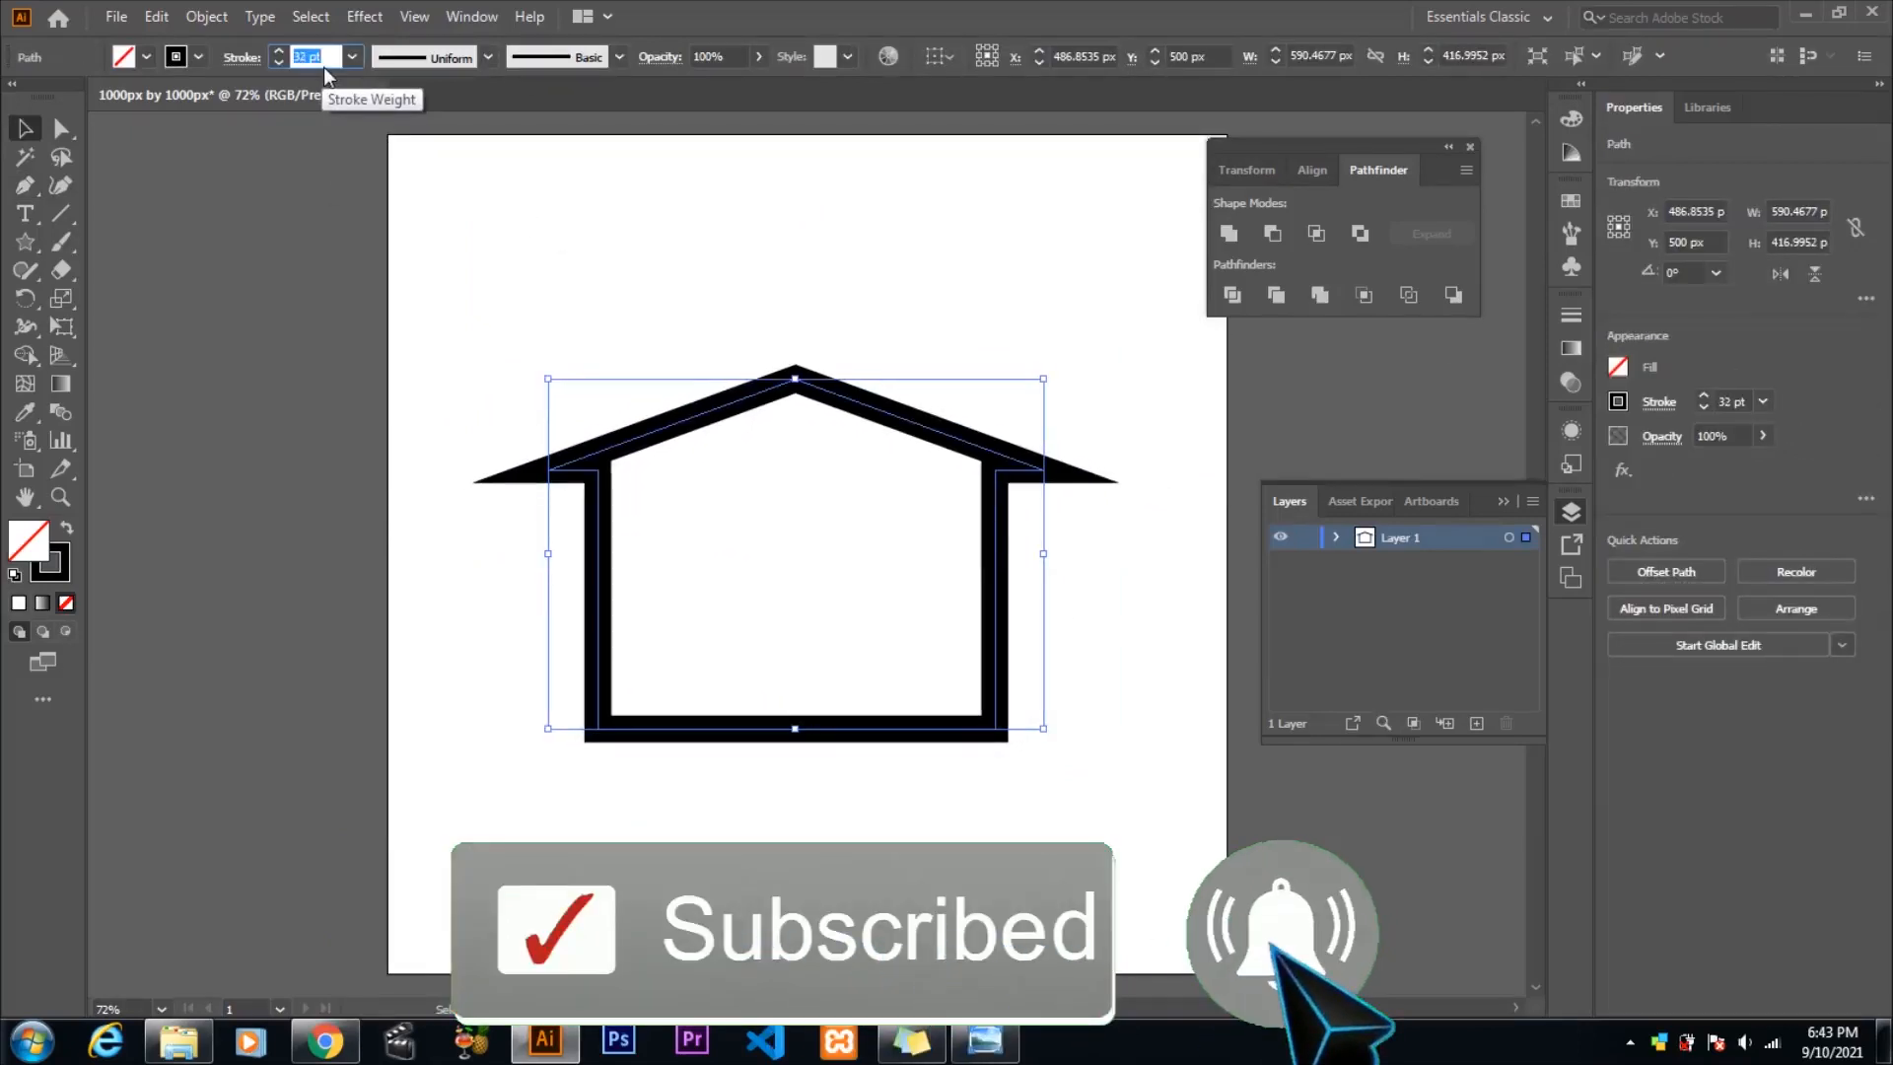
pyautogui.click(1047, 541)
# - Undo the stroke, scaling and merging changes back to the separate roof triangle and body rectangle
pyautogui.hotkey('ctrl', 'z')
pyautogui.hotkey('ctrl', 'z')
pyautogui.hotkey('ctrl', 'z')
pyautogui.hotkey('ctrl', 'z')
pyautogui.hotkey('ctrl', 'z')
pyautogui.hotkey('ctrl', 'z')
pyautogui.hotkey('ctrl', 'z')
pyautogui.hotkey('ctrl', 'z')
pyautogui.hotkey('ctrl', 'z')
pyautogui.hotkey('ctrl', 'z')
pyautogui.hotkey('ctrl', 'z')
pyautogui.hotkey('ctrl', 'z')
pyautogui.hotkey('ctrl', 'z')
pyautogui.hotkey('ctrl', 'z')
pyautogui.hotkey('ctrl', 'z')
pyautogui.hotkey('ctrl', 'z')
pyautogui.hotkey('ctrl', 'z')
pyautogui.hotkey('ctrl', 'z')
pyautogui.hotkey('ctrl', 'z')
pyautogui.hotkey('ctrl', 'z')
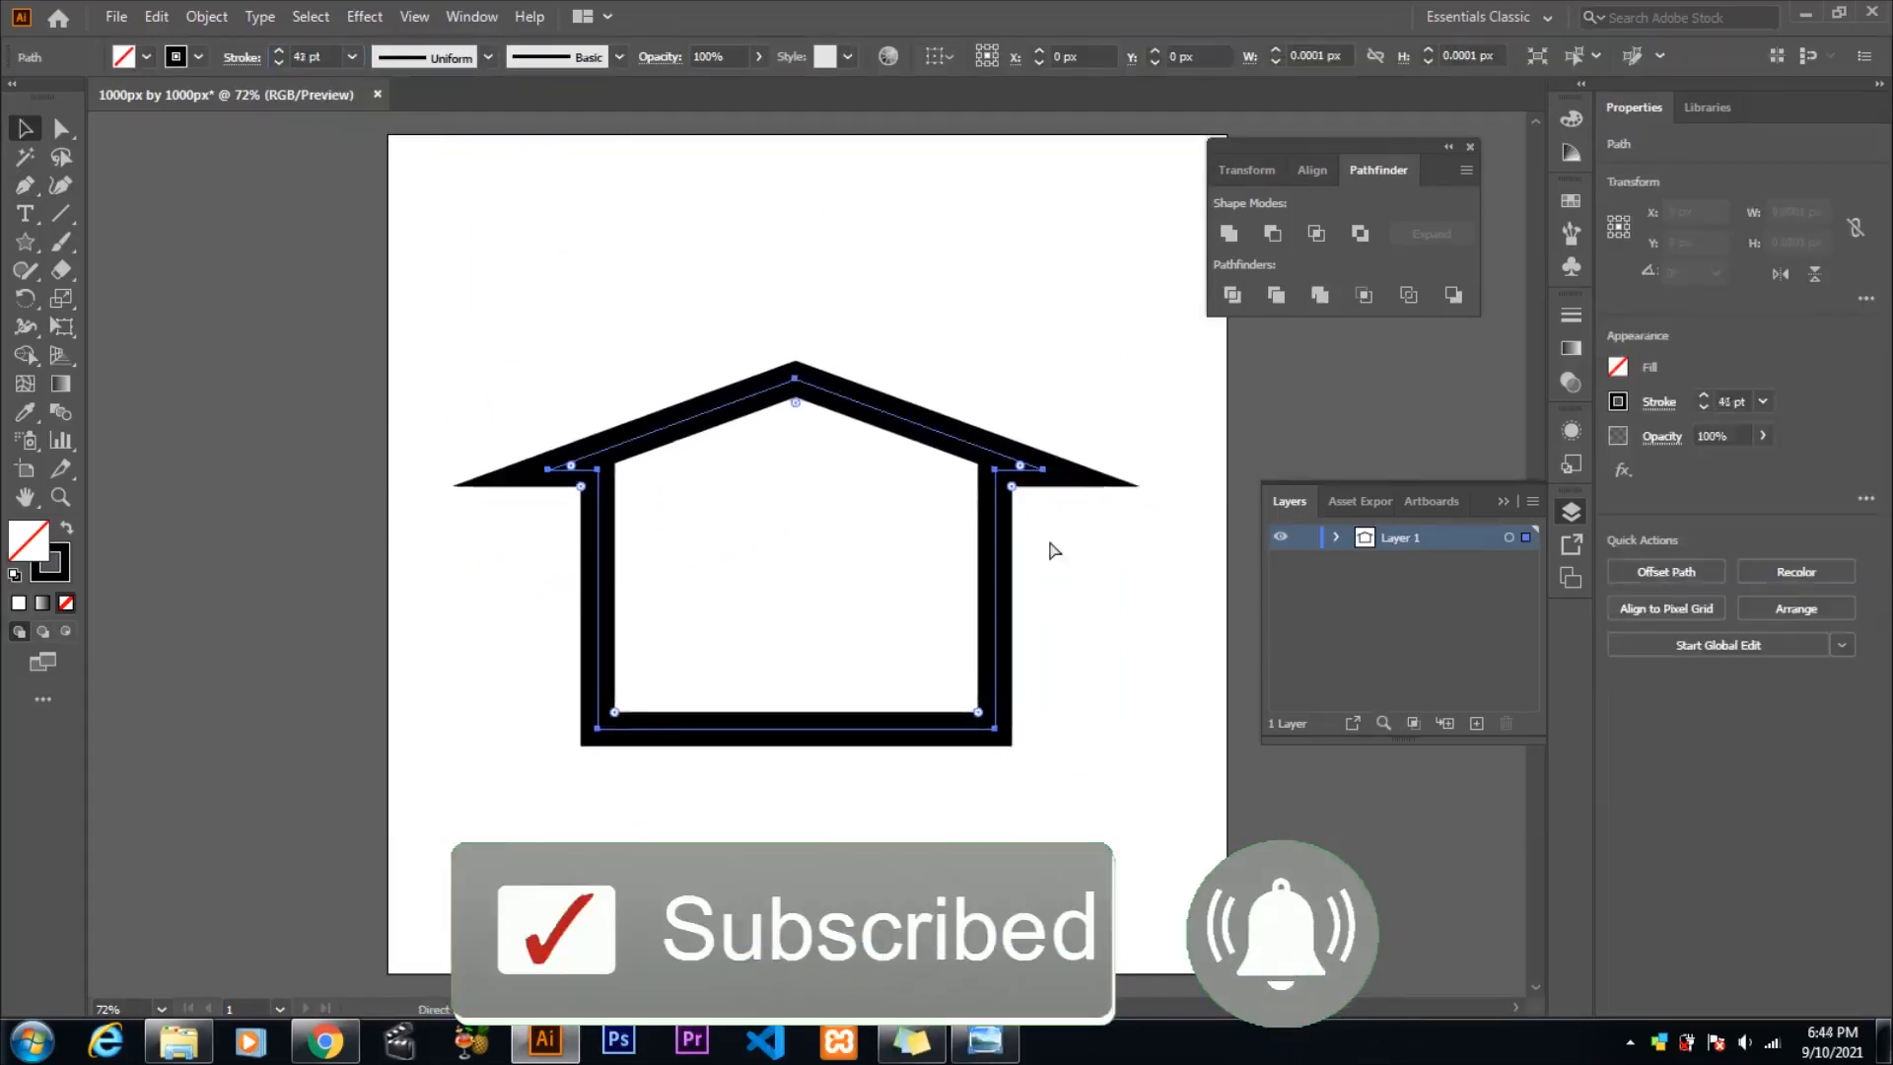
pyautogui.hotkey('ctrl', 'shift', 'z')
pyautogui.hotkey('ctrl', 'shift', 'z')
pyautogui.hotkey('ctrl', 'shift', 'z')
pyautogui.hotkey('ctrl', 'shift', 'z')
pyautogui.hotkey('ctrl', 'shift', 'z')
pyautogui.hotkey('ctrl', 'shift', 'z')
pyautogui.hotkey('ctrl', 'shift', 'z')
pyautogui.hotkey('ctrl', 'shift', 'z')
pyautogui.hotkey('ctrl', 'shift', 'z')
pyautogui.hotkey('ctrl', 'shift', 'z')
pyautogui.hotkey('ctrl', 'shift', 'z')
pyautogui.hotkey('ctrl', 'shift', 'z')
pyautogui.hotkey('ctrl', 'shift', 'z')
pyautogui.hotkey('ctrl', 'shift', 'z')
pyautogui.hotkey('ctrl', 'shift', 'z')
pyautogui.hotkey('ctrl', 'shift', 'z')
pyautogui.hotkey('ctrl', 'shift', 'z')
pyautogui.hotkey('ctrl', 'shift', 'z')
pyautogui.hotkey('ctrl', 'shift', 'z')
pyautogui.hotkey('ctrl', 'shift', 'z')
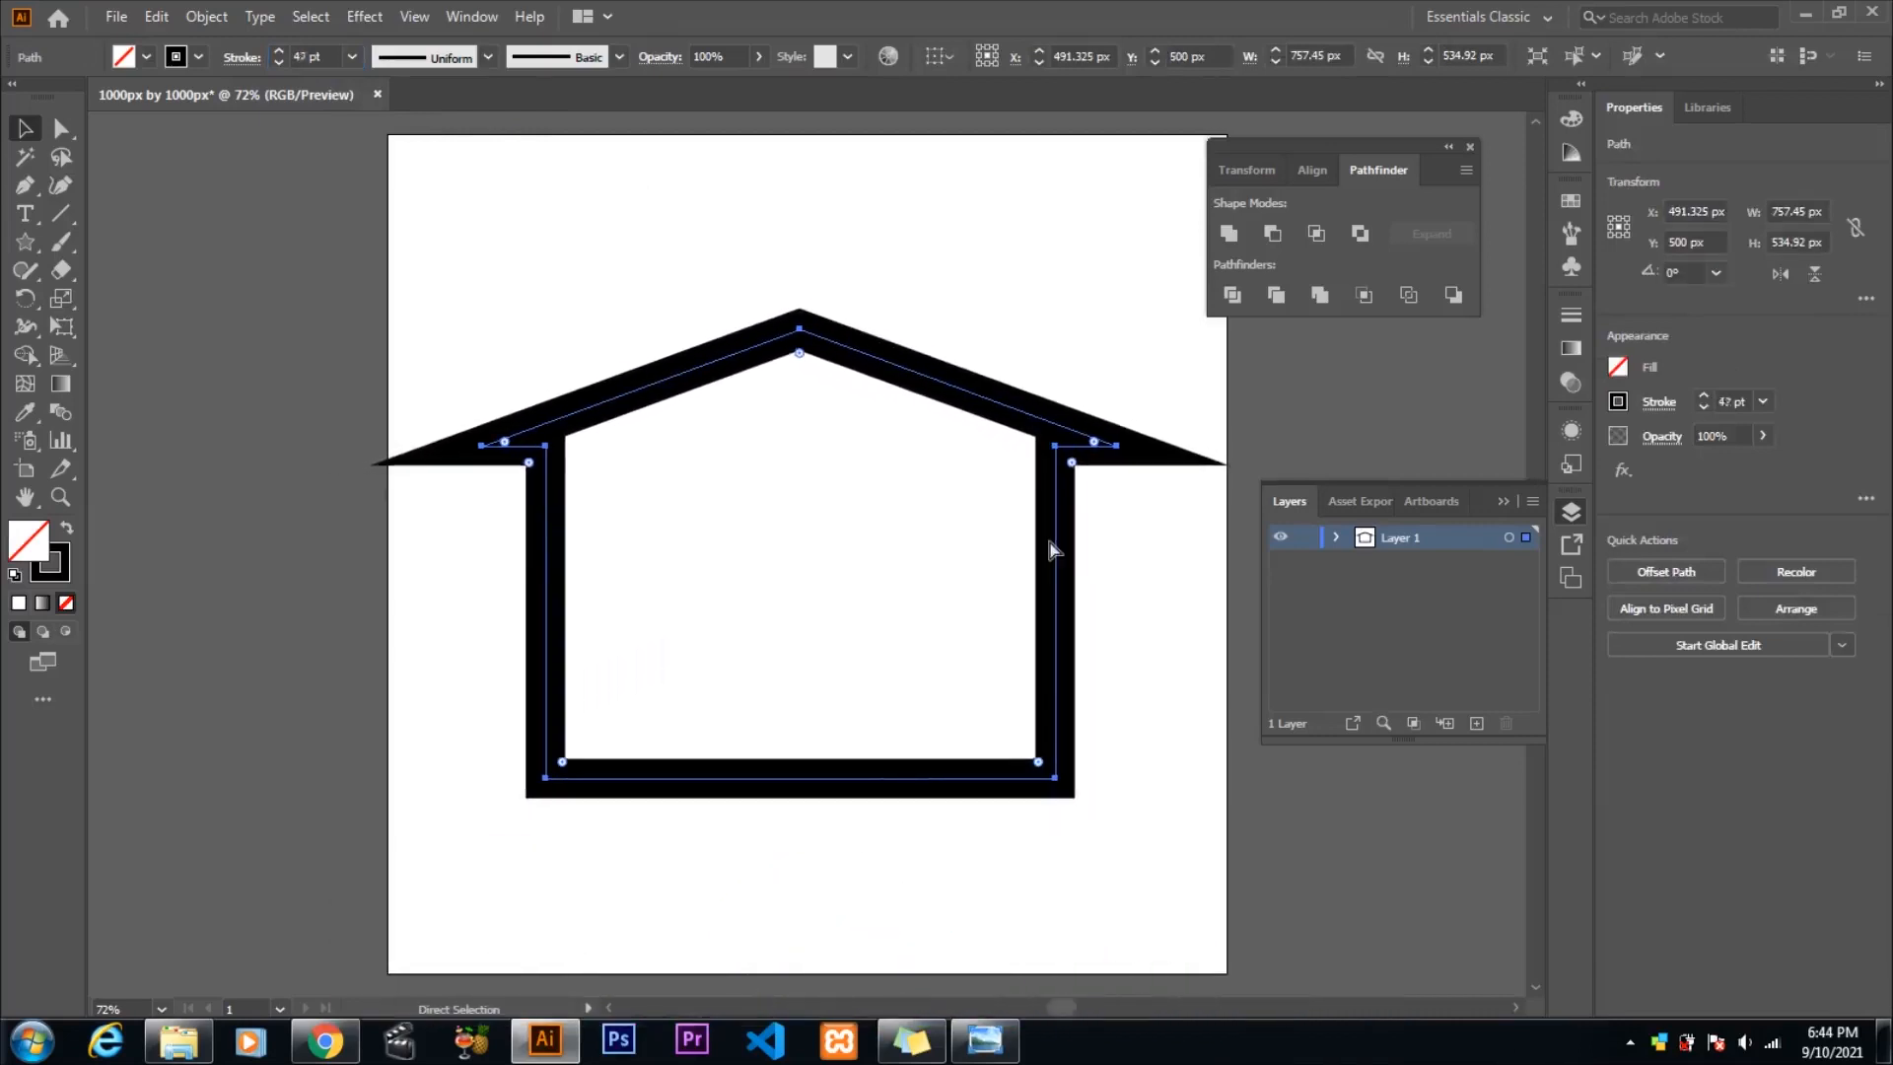
pyautogui.hotkey('ctrl', 'z')
pyautogui.hotkey('ctrl', 'z')
pyautogui.hotkey('ctrl', 'z')
pyautogui.hotkey('ctrl', 'z')
pyautogui.hotkey('ctrl', 'z')
pyautogui.hotkey('ctrl', 'z')
pyautogui.hotkey('ctrl', 'z')
pyautogui.hotkey('ctrl', 'z')
pyautogui.hotkey('ctrl', 'z')
pyautogui.hotkey('ctrl', 'z')
pyautogui.hotkey('ctrl', 'z')
pyautogui.hotkey('ctrl', 'z')
pyautogui.hotkey('ctrl', 'z')
pyautogui.hotkey('ctrl', 'z')
pyautogui.hotkey('ctrl', 'z')
pyautogui.hotkey('ctrl', 'z')
pyautogui.hotkey('ctrl', 'z')
pyautogui.hotkey('ctrl', 'z')
pyautogui.hotkey('ctrl', 'z')
pyautogui.hotkey('ctrl', 'z')
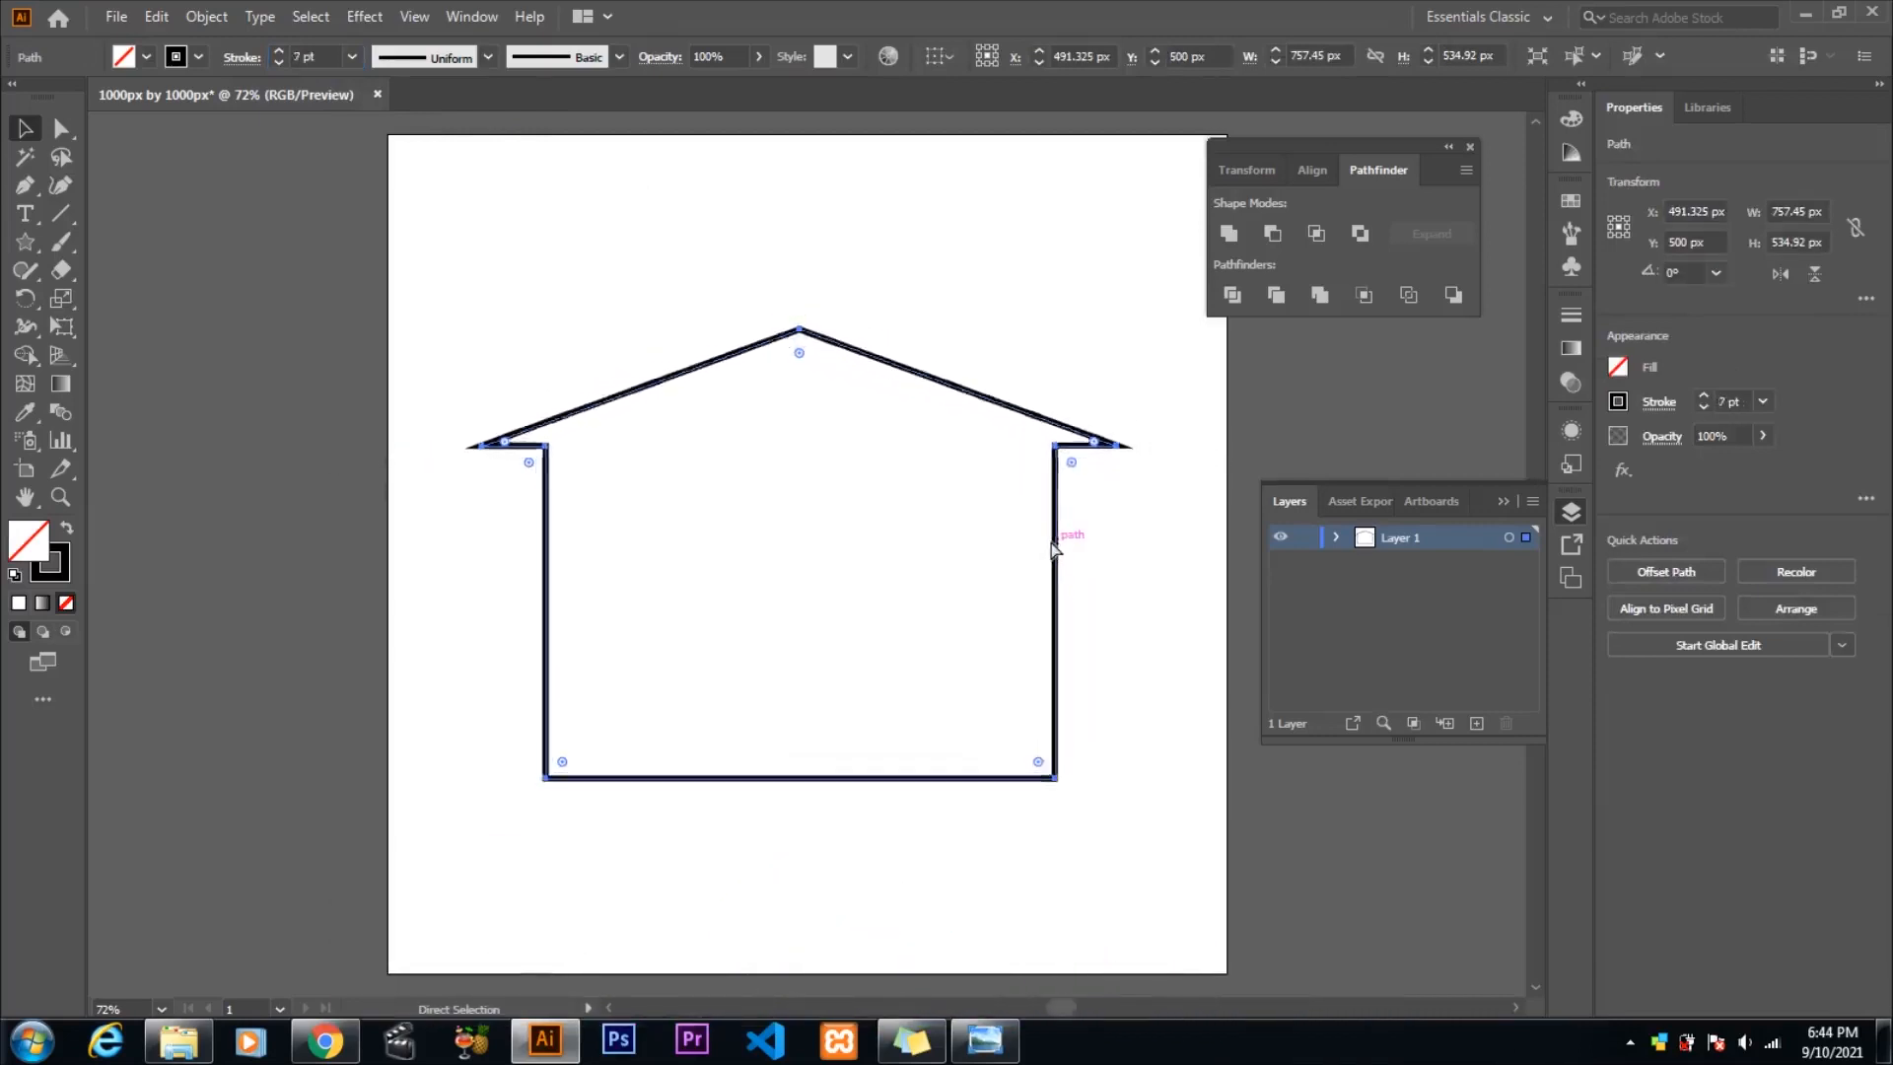
pyautogui.click(1131, 540)
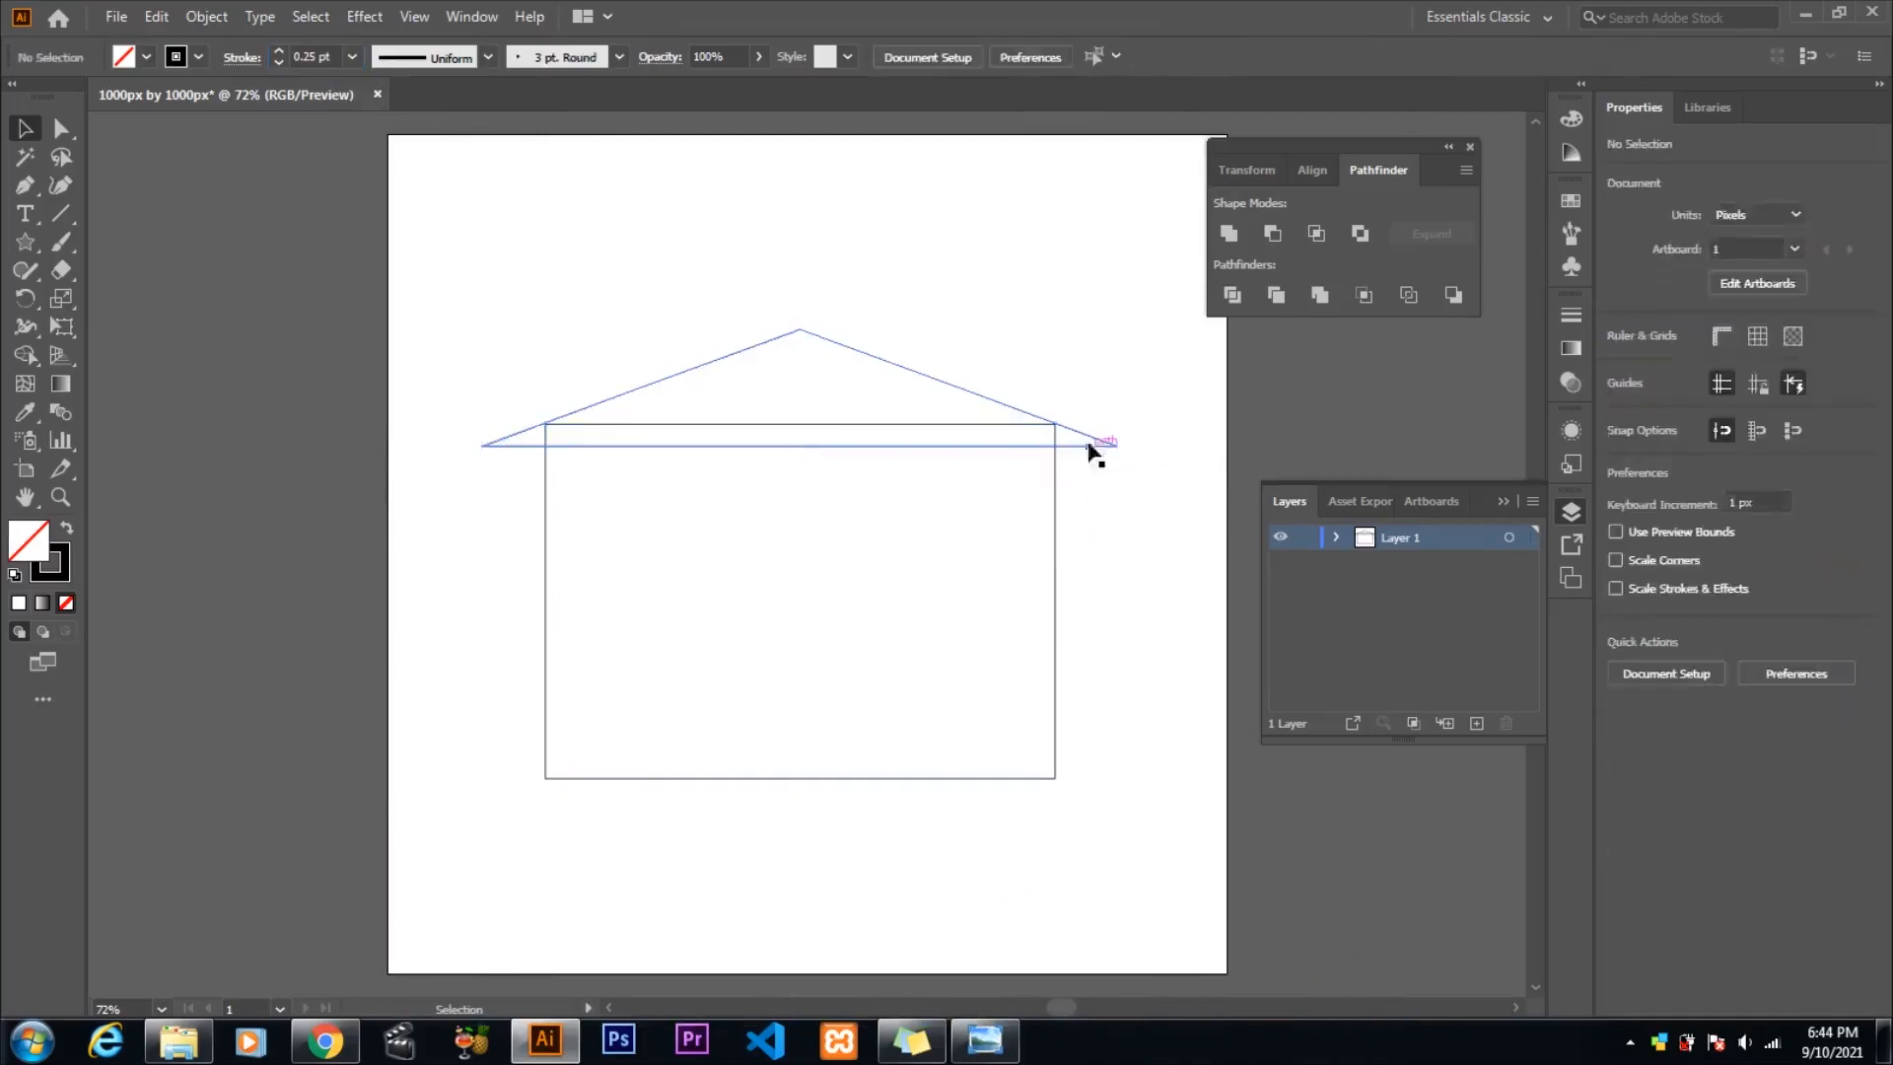
# - Raise the roof triangle's apex for a steeper pitch and narrow both eaves to a width of about 677 px
pyautogui.click(1088, 443)
pyautogui.moveTo(799, 328); pyautogui.dragTo(802, 261)
pyautogui.moveTo(486, 353); pyautogui.dragTo(510, 355)
pyautogui.moveTo(1116, 351); pyautogui.dragTo(1084, 353)
pyautogui.moveTo(508, 353); pyautogui.dragTo(516, 353)
pyautogui.click(1124, 558)
# - Select the roof and body and merge them into one house outline with Shape Builder
pyautogui.moveTo(450, 217); pyautogui.dragTo(1122, 796)
pyautogui.click(27, 357)
pyautogui.moveTo(801, 355); pyautogui.dragTo(790, 571)
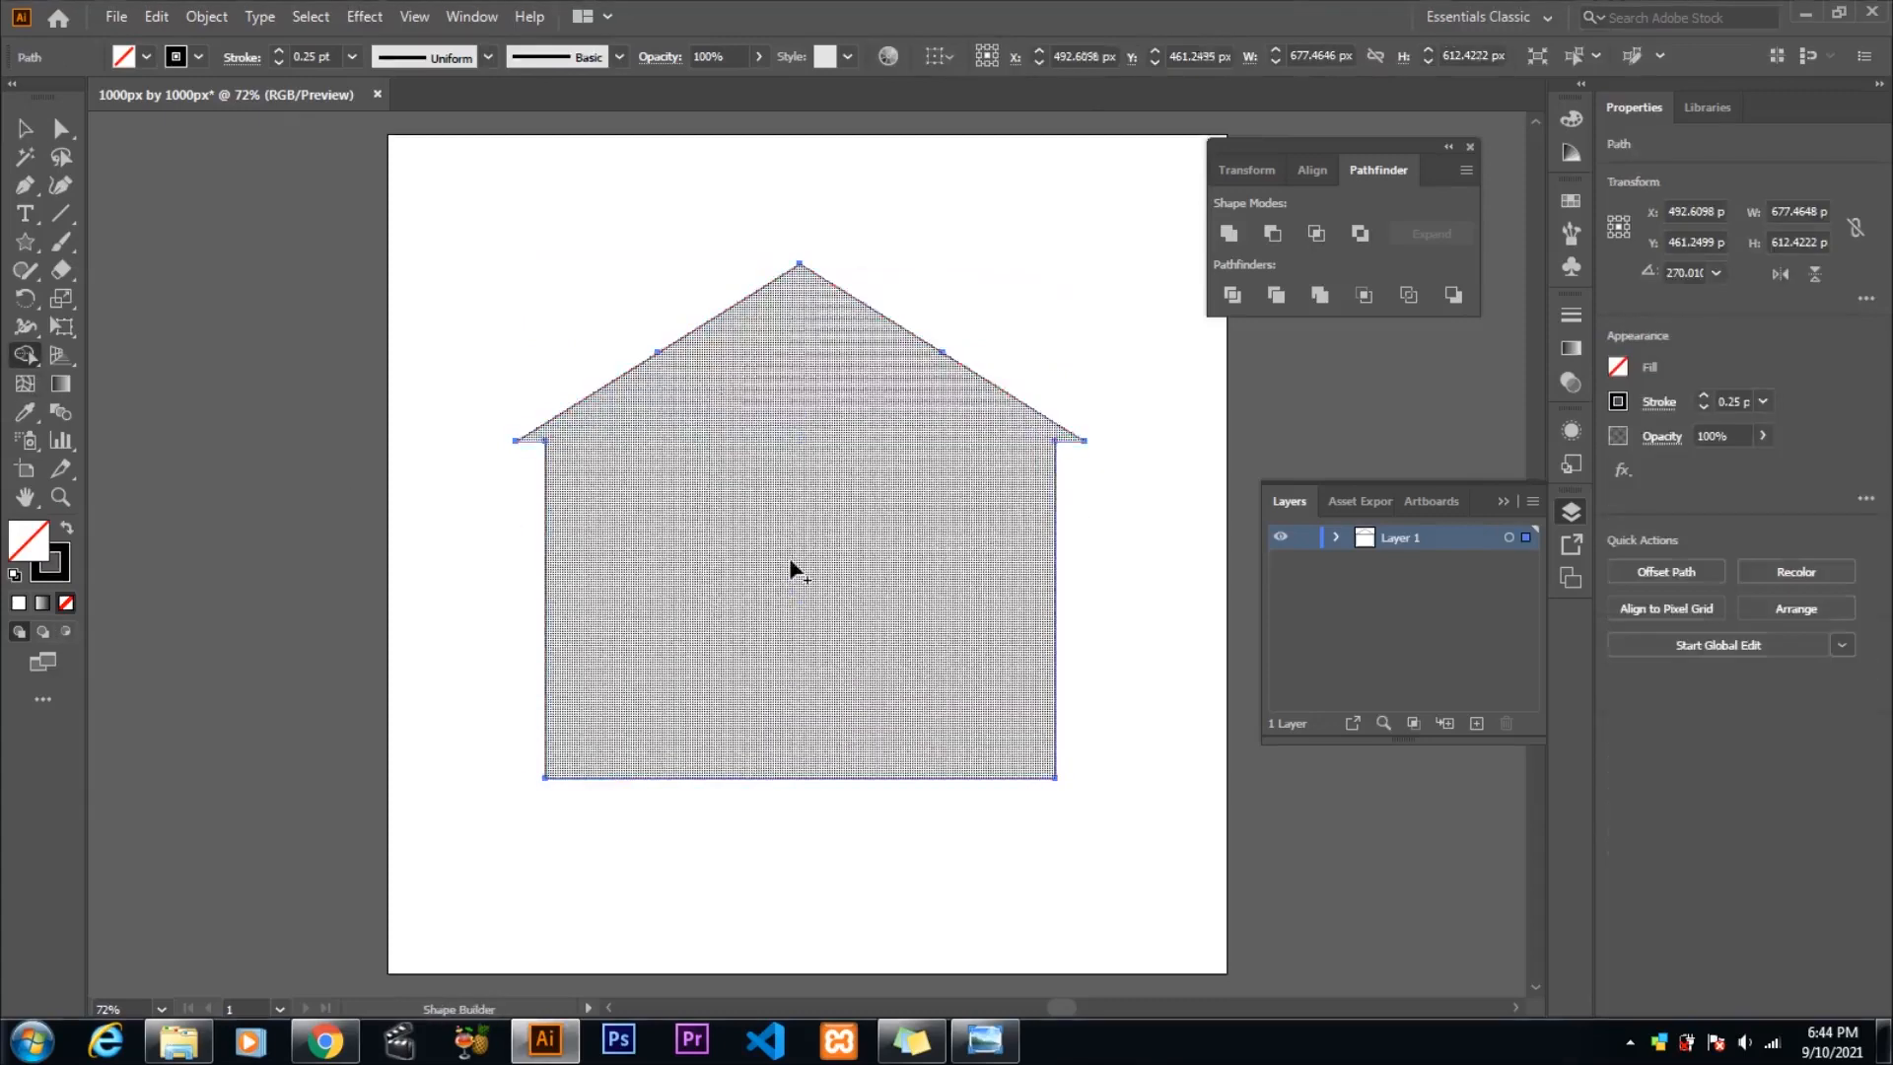
# - Thicken the merged house outline's stroke to 55 pt
pyautogui.press('v')
pyautogui.scroll(20, 325, 52)
pyautogui.scroll(20, 324, 52)
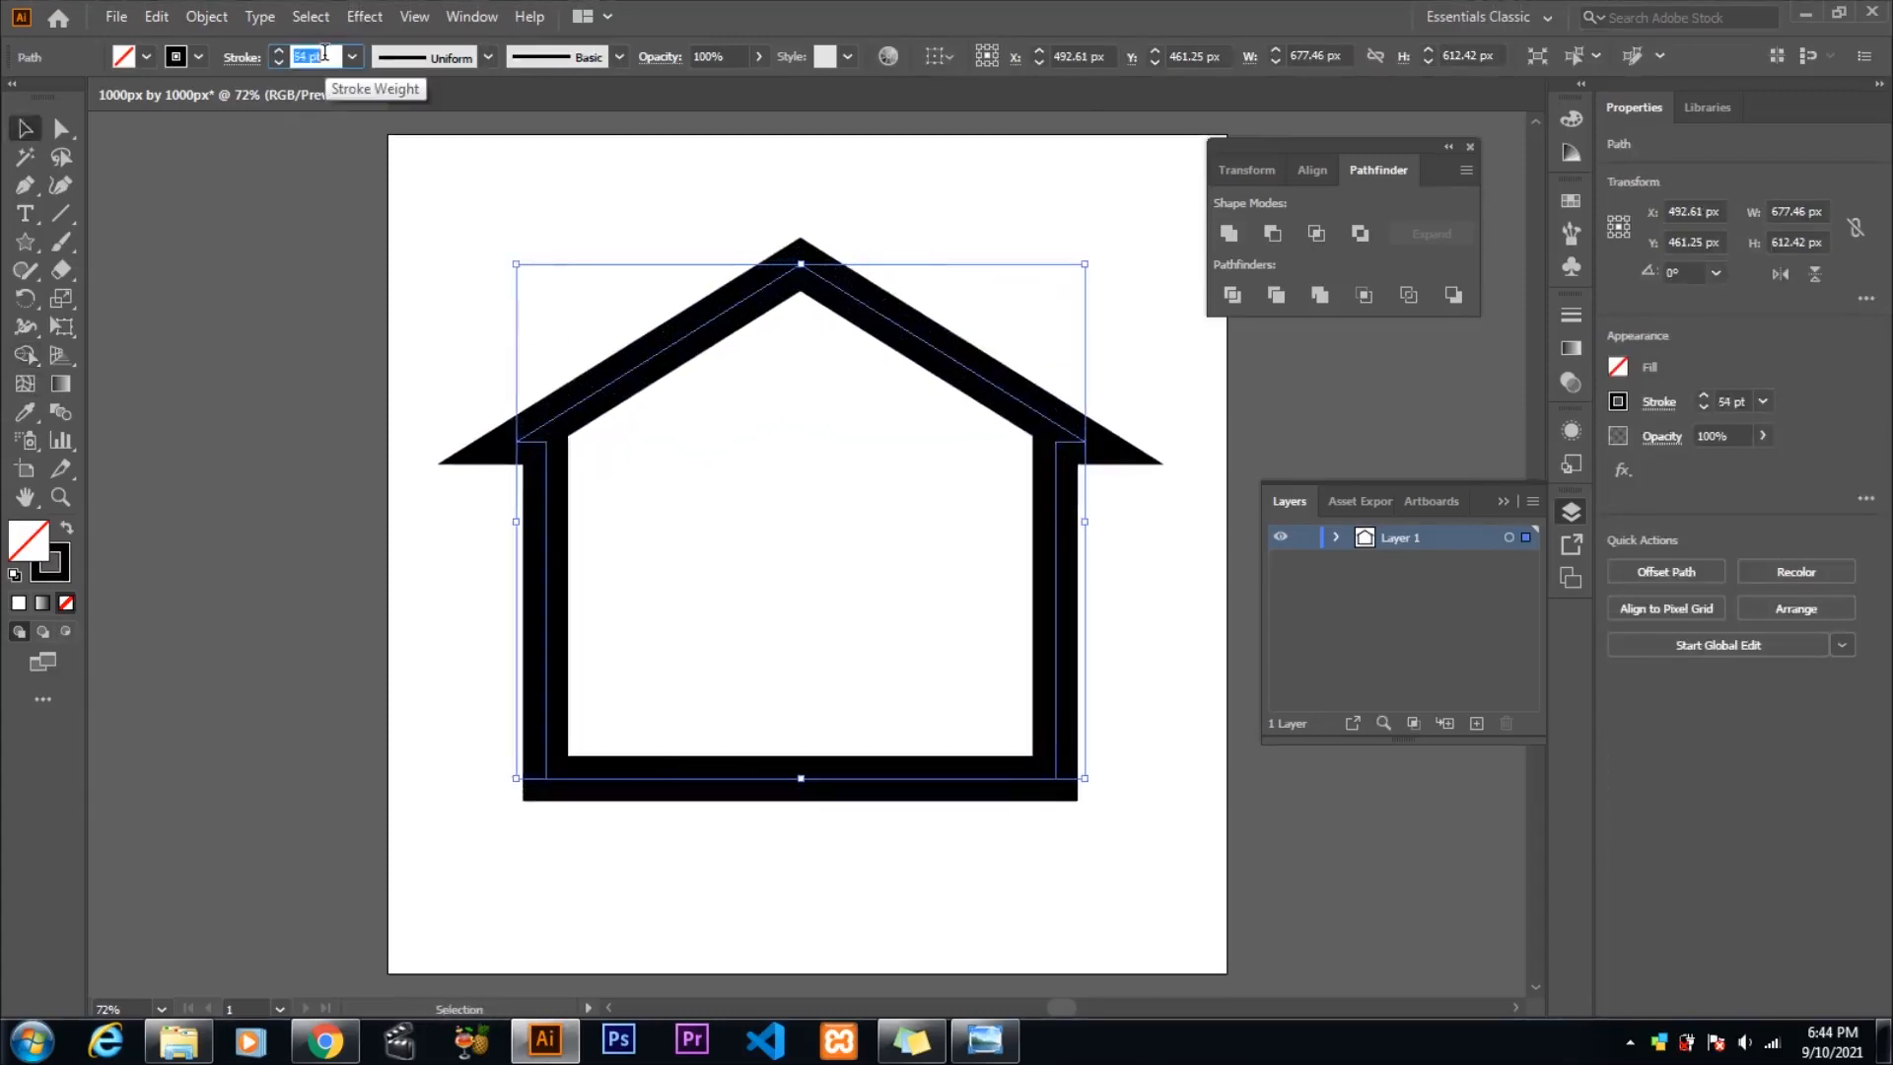
pyautogui.scroll(-2, 324, 52)
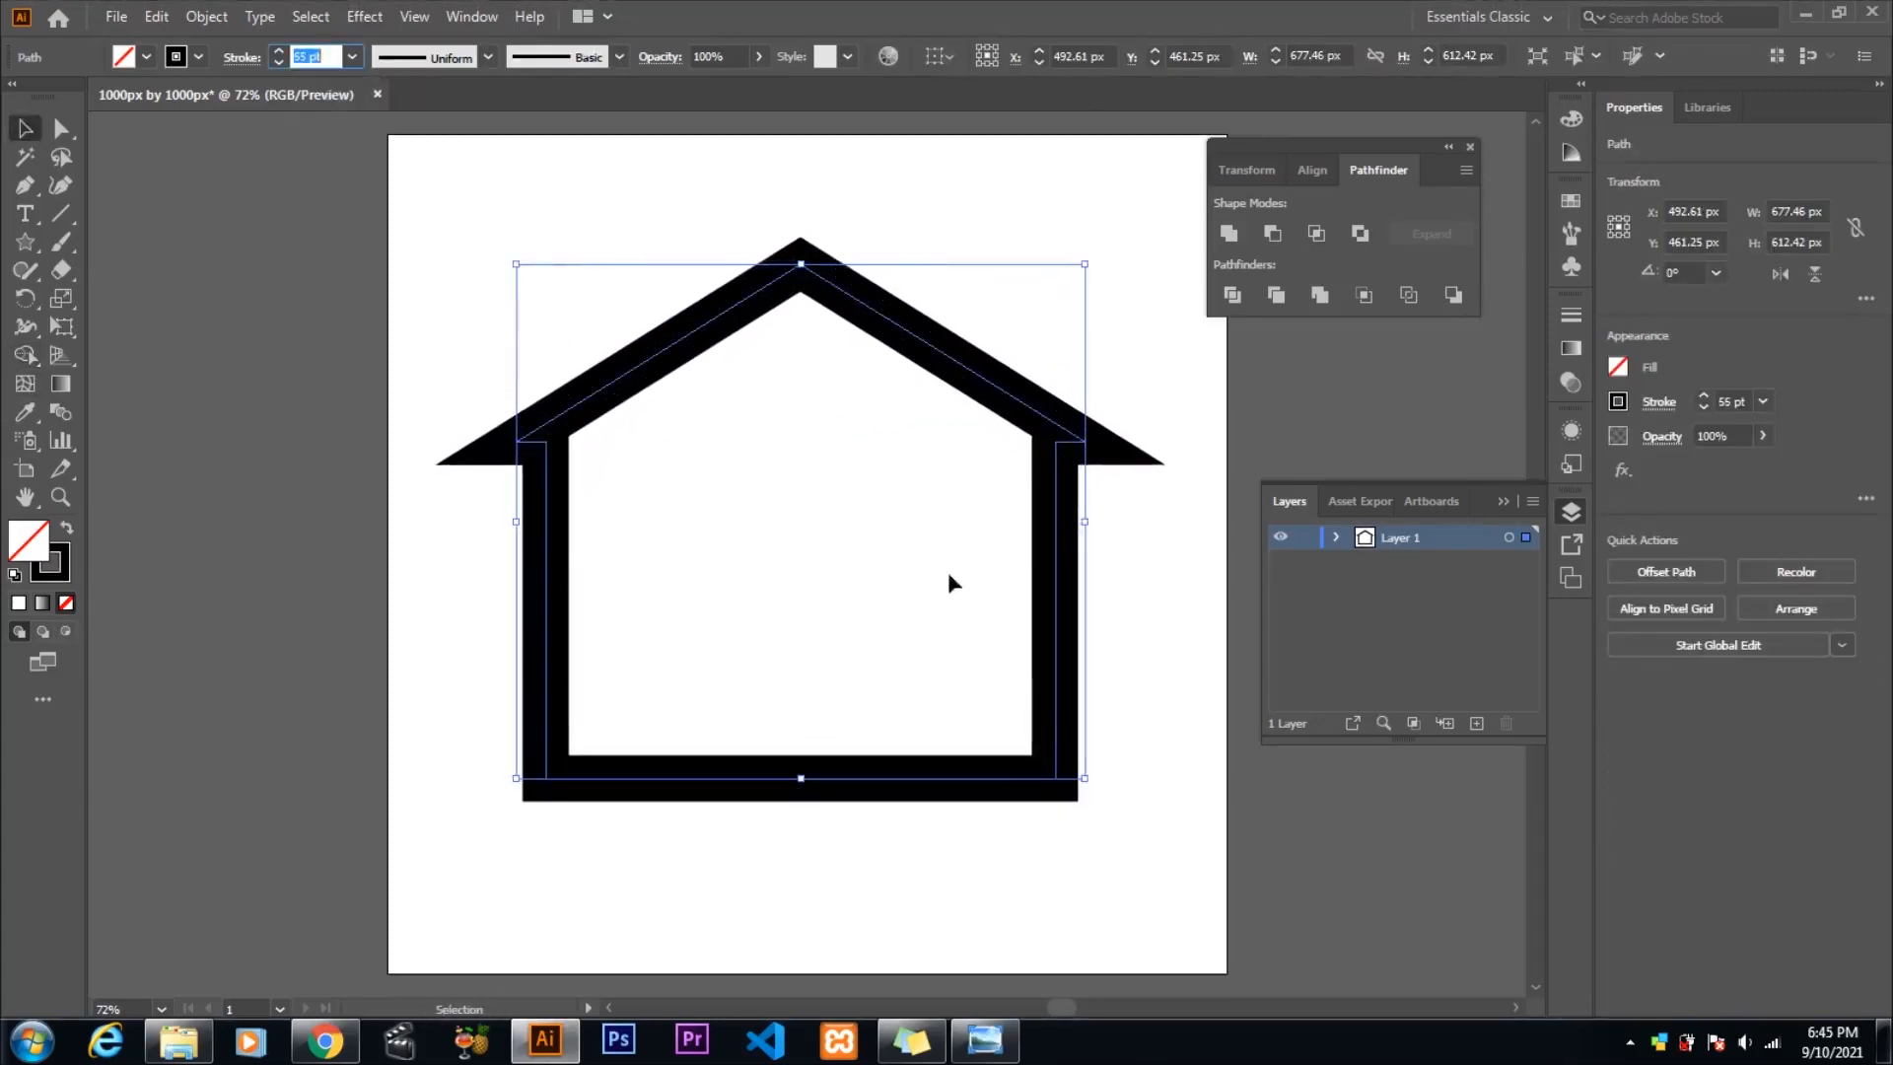
# - On a new layer above the locked house layer, draw a 1 pt vertical line about 810 px long through the roof apex
pyautogui.hotkey('ctrl', '2')
pyautogui.click(67, 222)
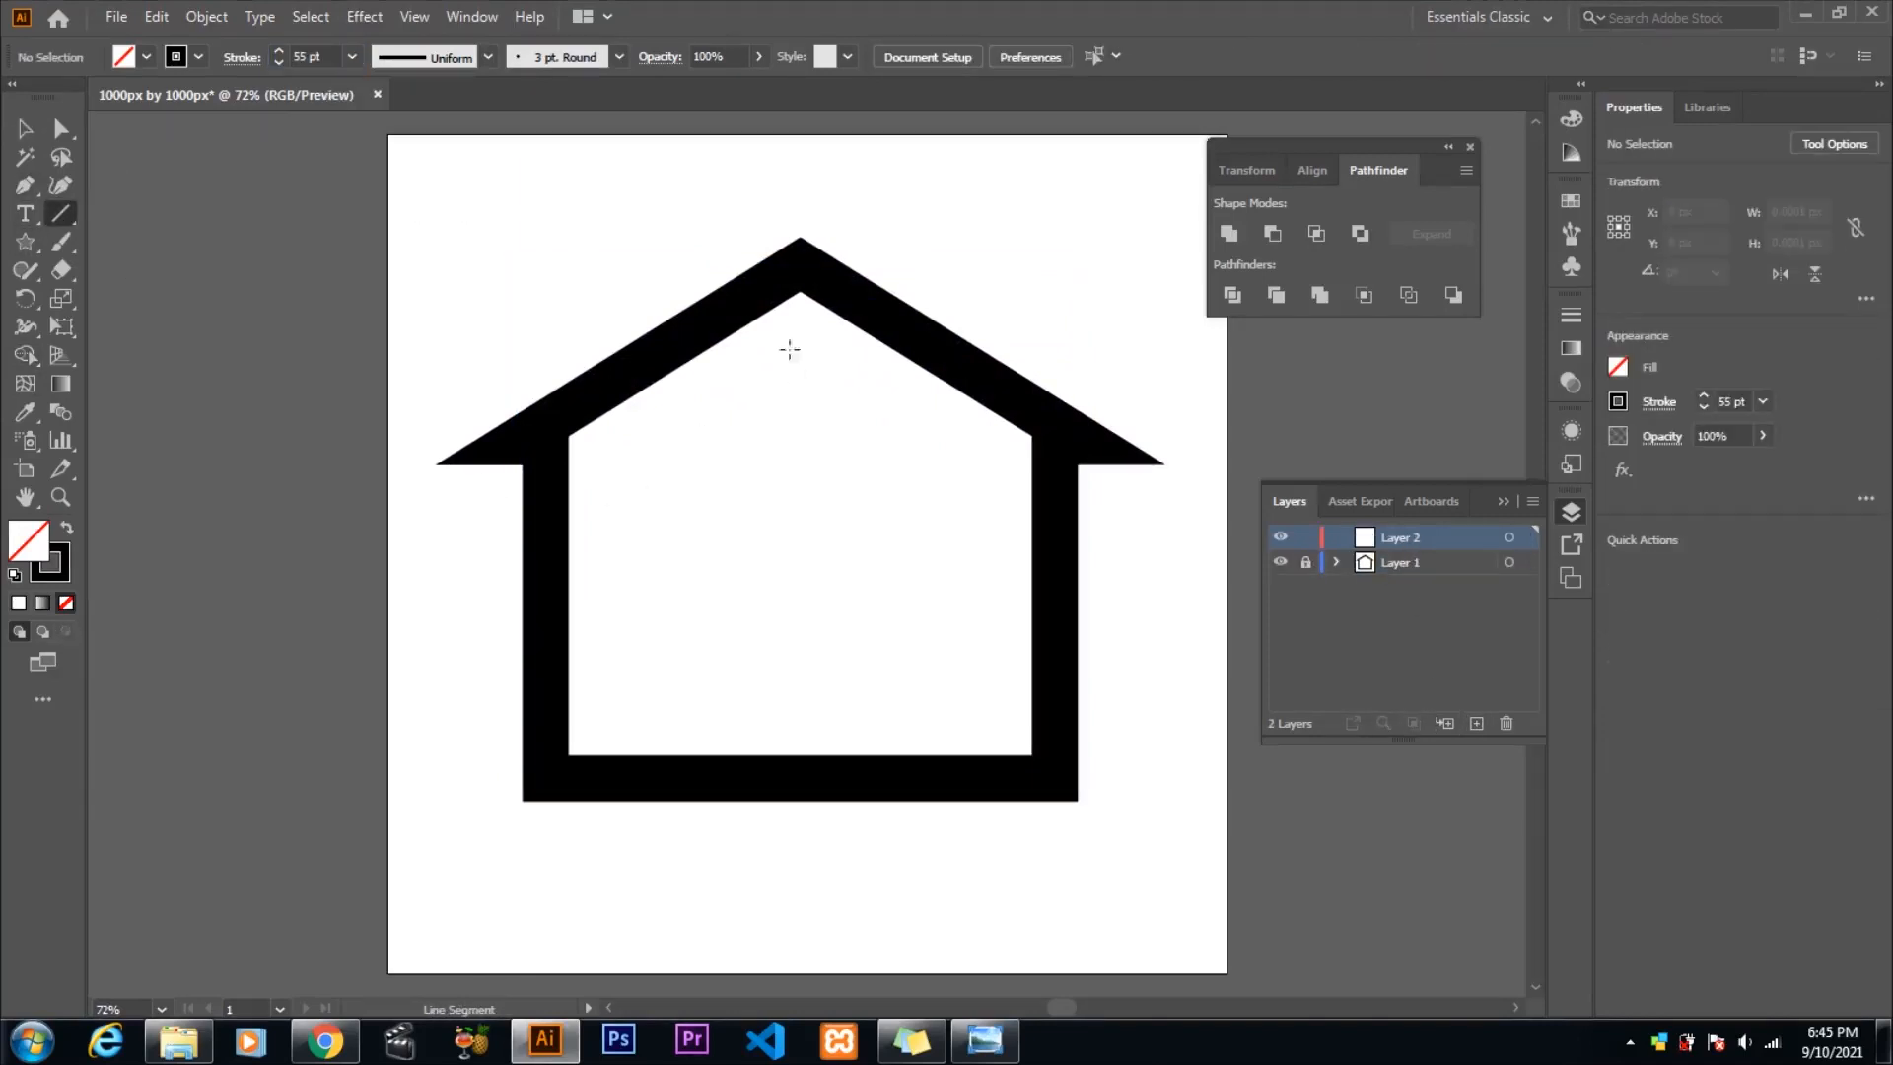
pyautogui.moveTo(800, 399); pyautogui.dragTo(801, 846)
pyautogui.write('1')
pyautogui.press('Return')
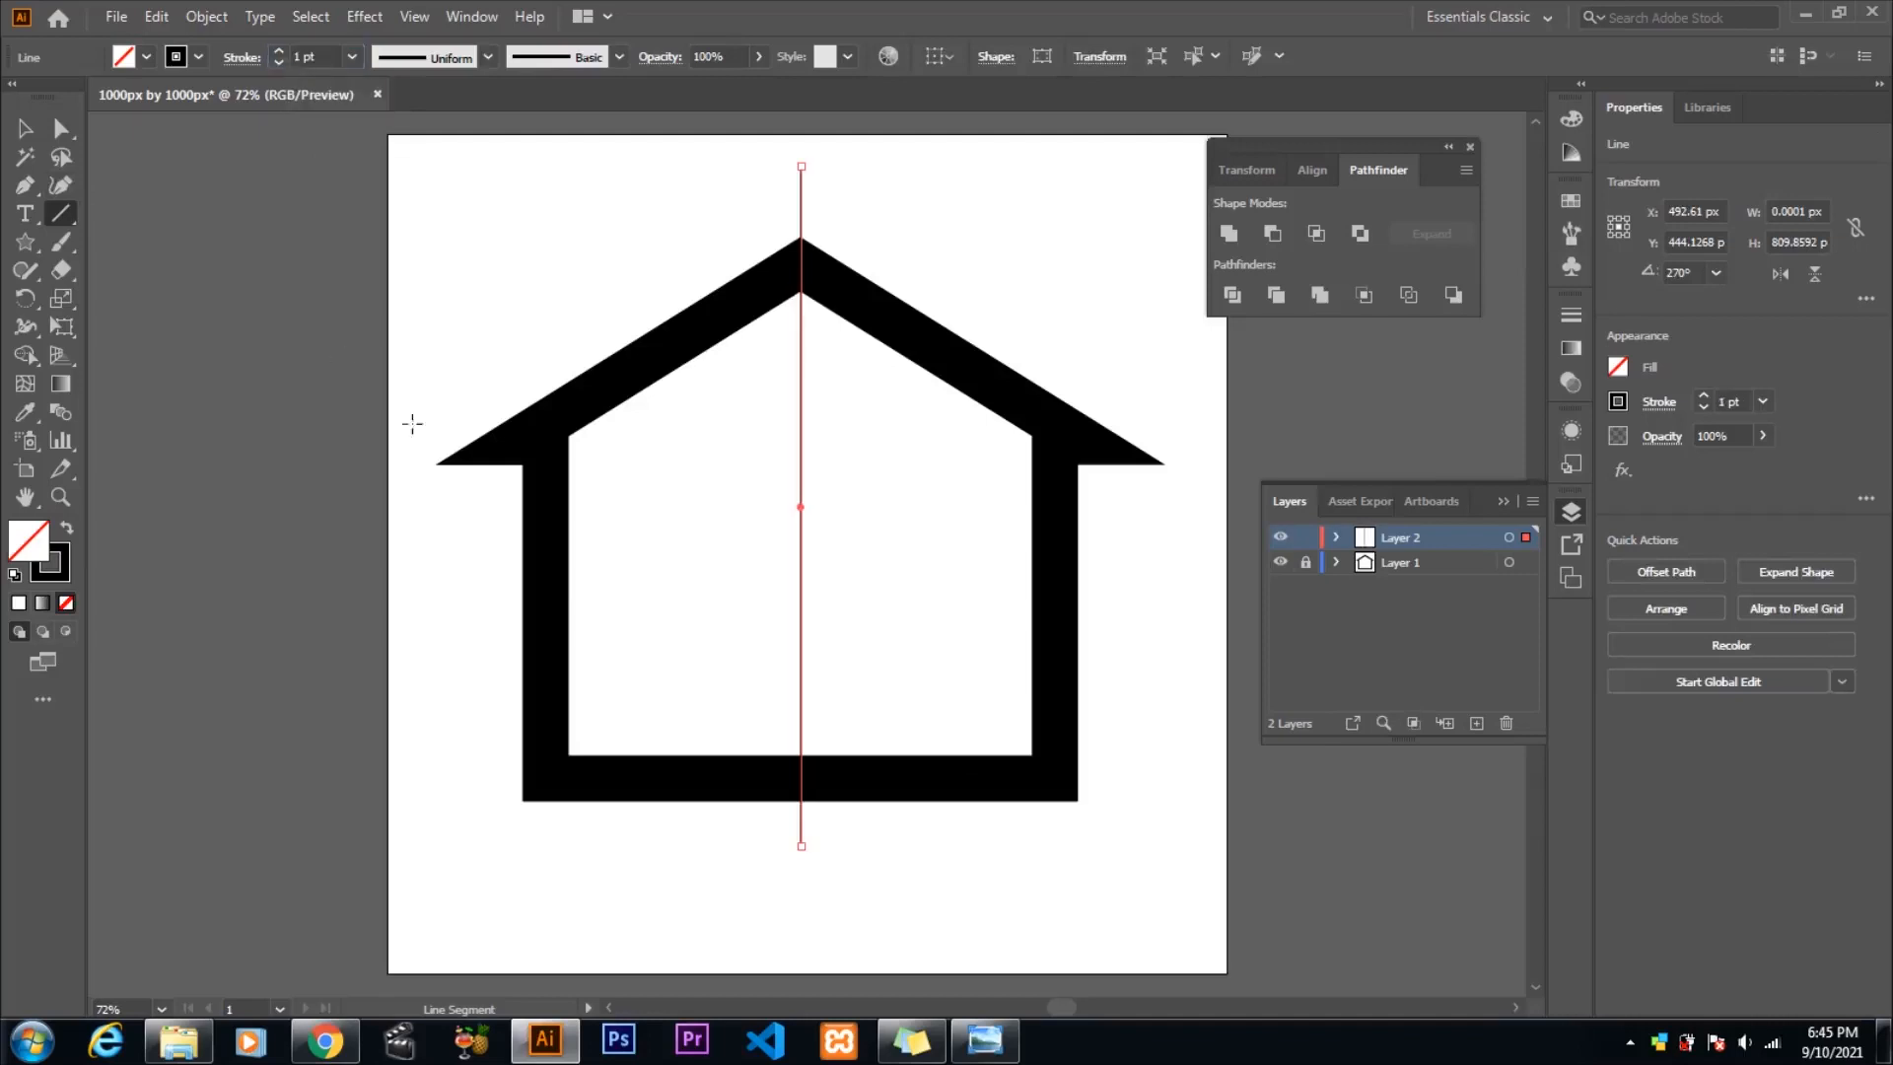
pyautogui.click(599, 310)
pyautogui.press('Escape')
# - Add a letter H in the house's left half, enlarged to about 434 pt and set in Myriad Pro Bold
pyautogui.press('t')
pyautogui.click(623, 513)
pyautogui.press('Escape')
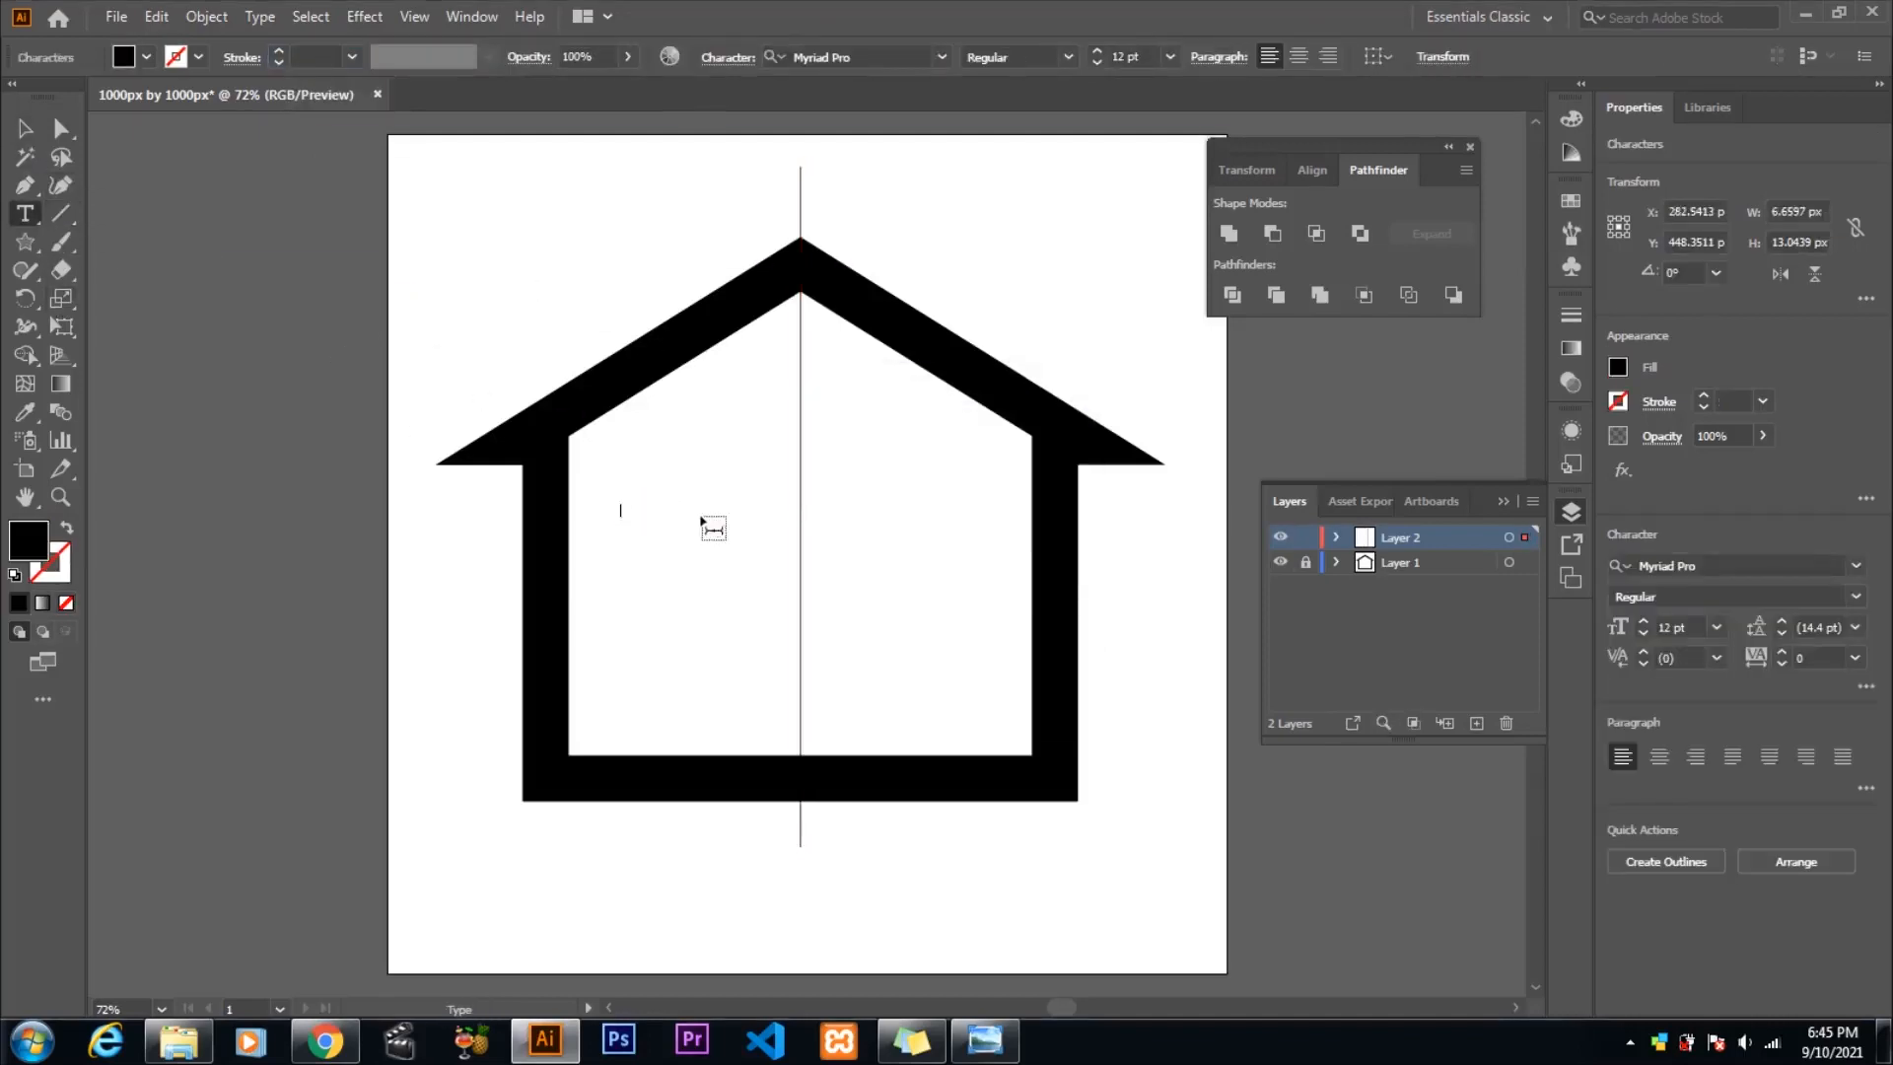
pyautogui.moveTo(768, 647); pyautogui.dragTo(838, 571)
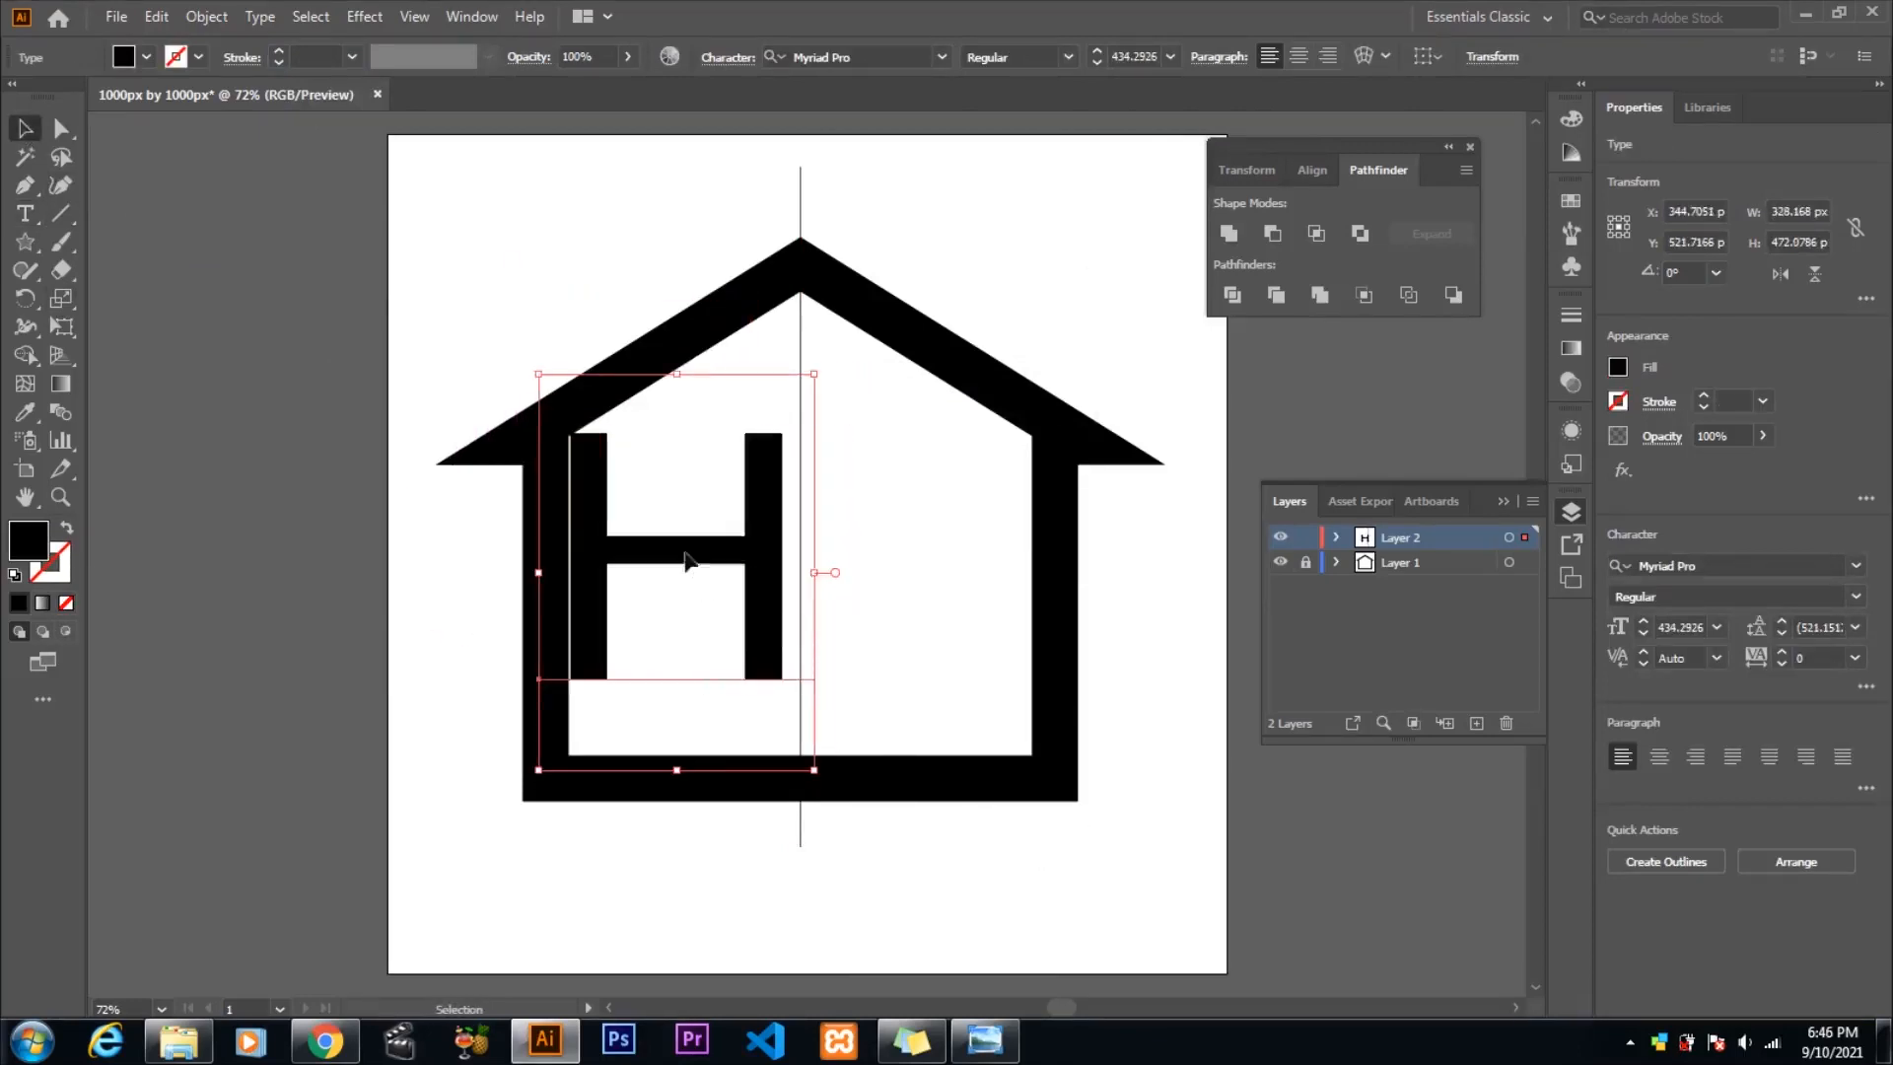
pyautogui.click(1855, 595)
pyautogui.click(1666, 828)
# - Try the Berlin Sans FB Demi Bold font on the letter H, and undo the font change
pyautogui.click(1855, 566)
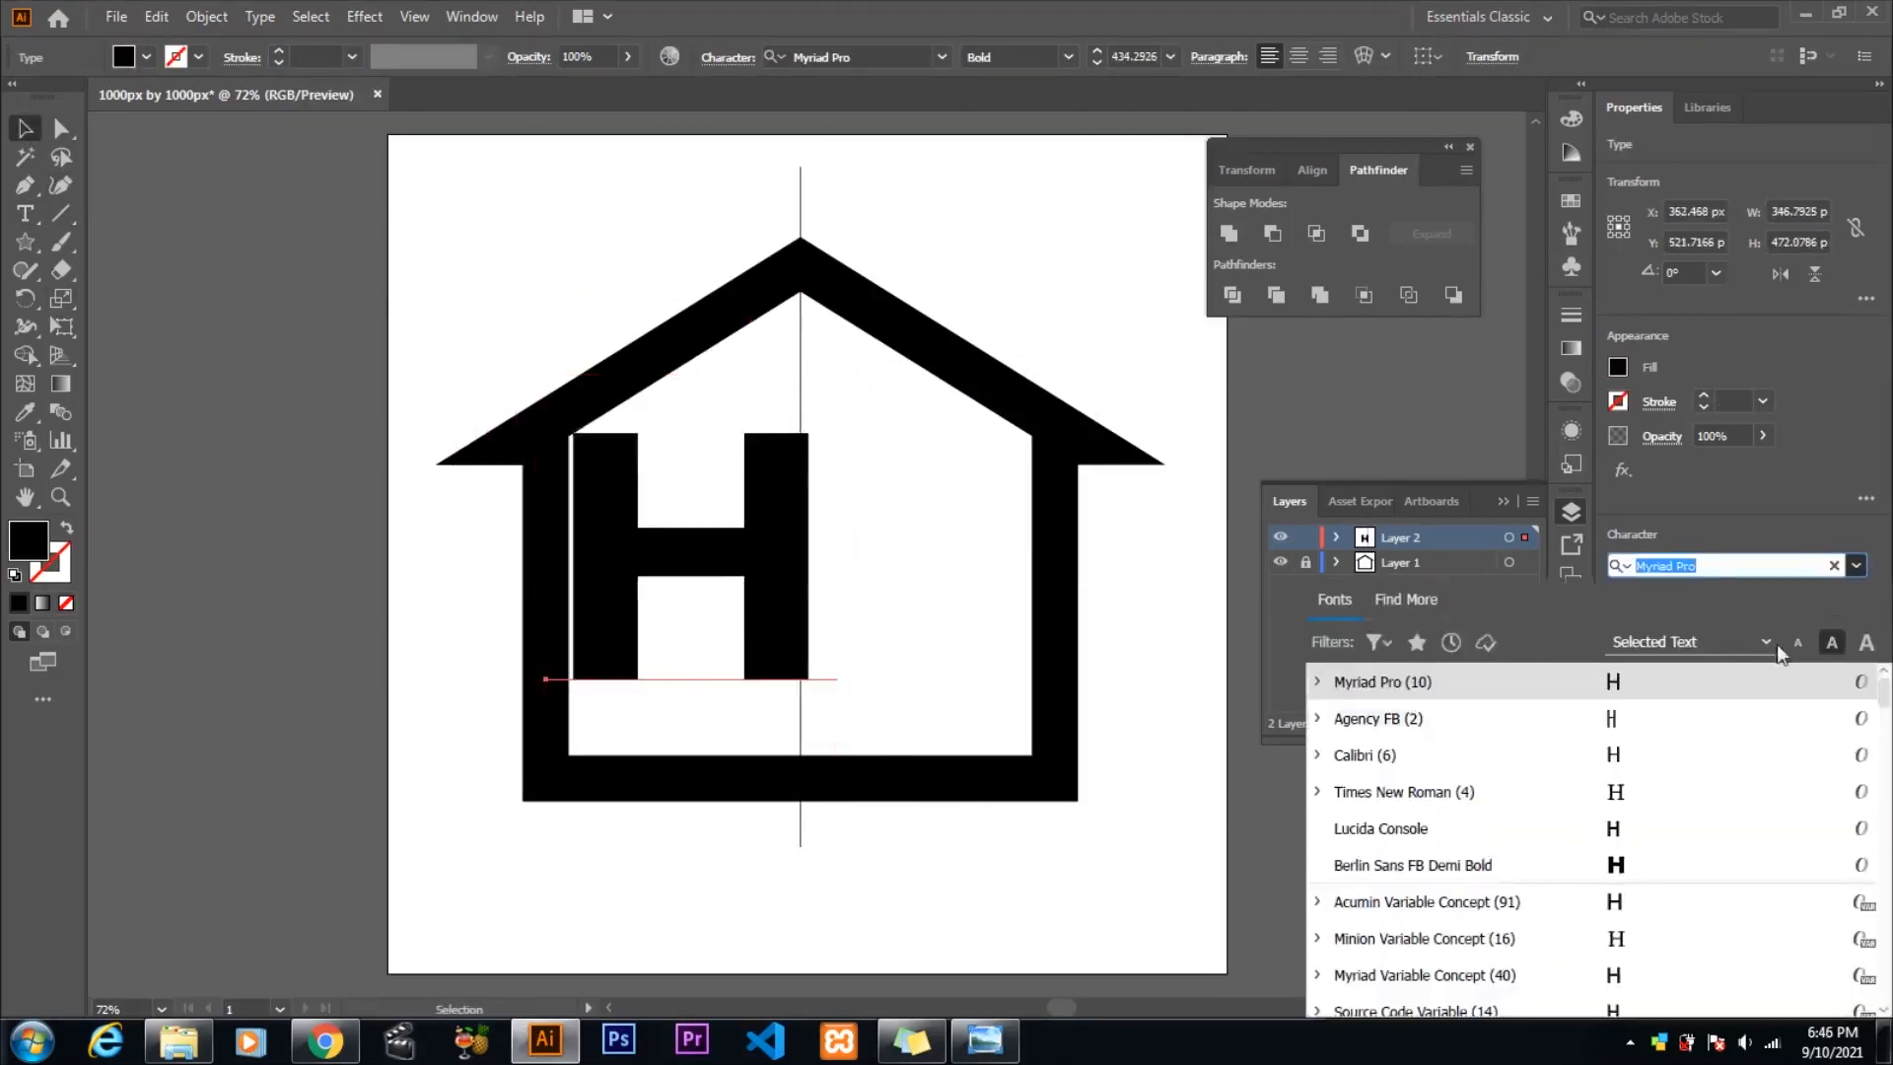
pyautogui.click(1656, 870)
pyautogui.hotkey('ctrl', 'z')
# - Stretch the H to fill the house's left half at a font size of about 529 pt, and expand it into shapes
pyautogui.moveTo(839, 573); pyautogui.dragTo(815, 614)
pyautogui.moveTo(687, 382); pyautogui.dragTo(687, 373)
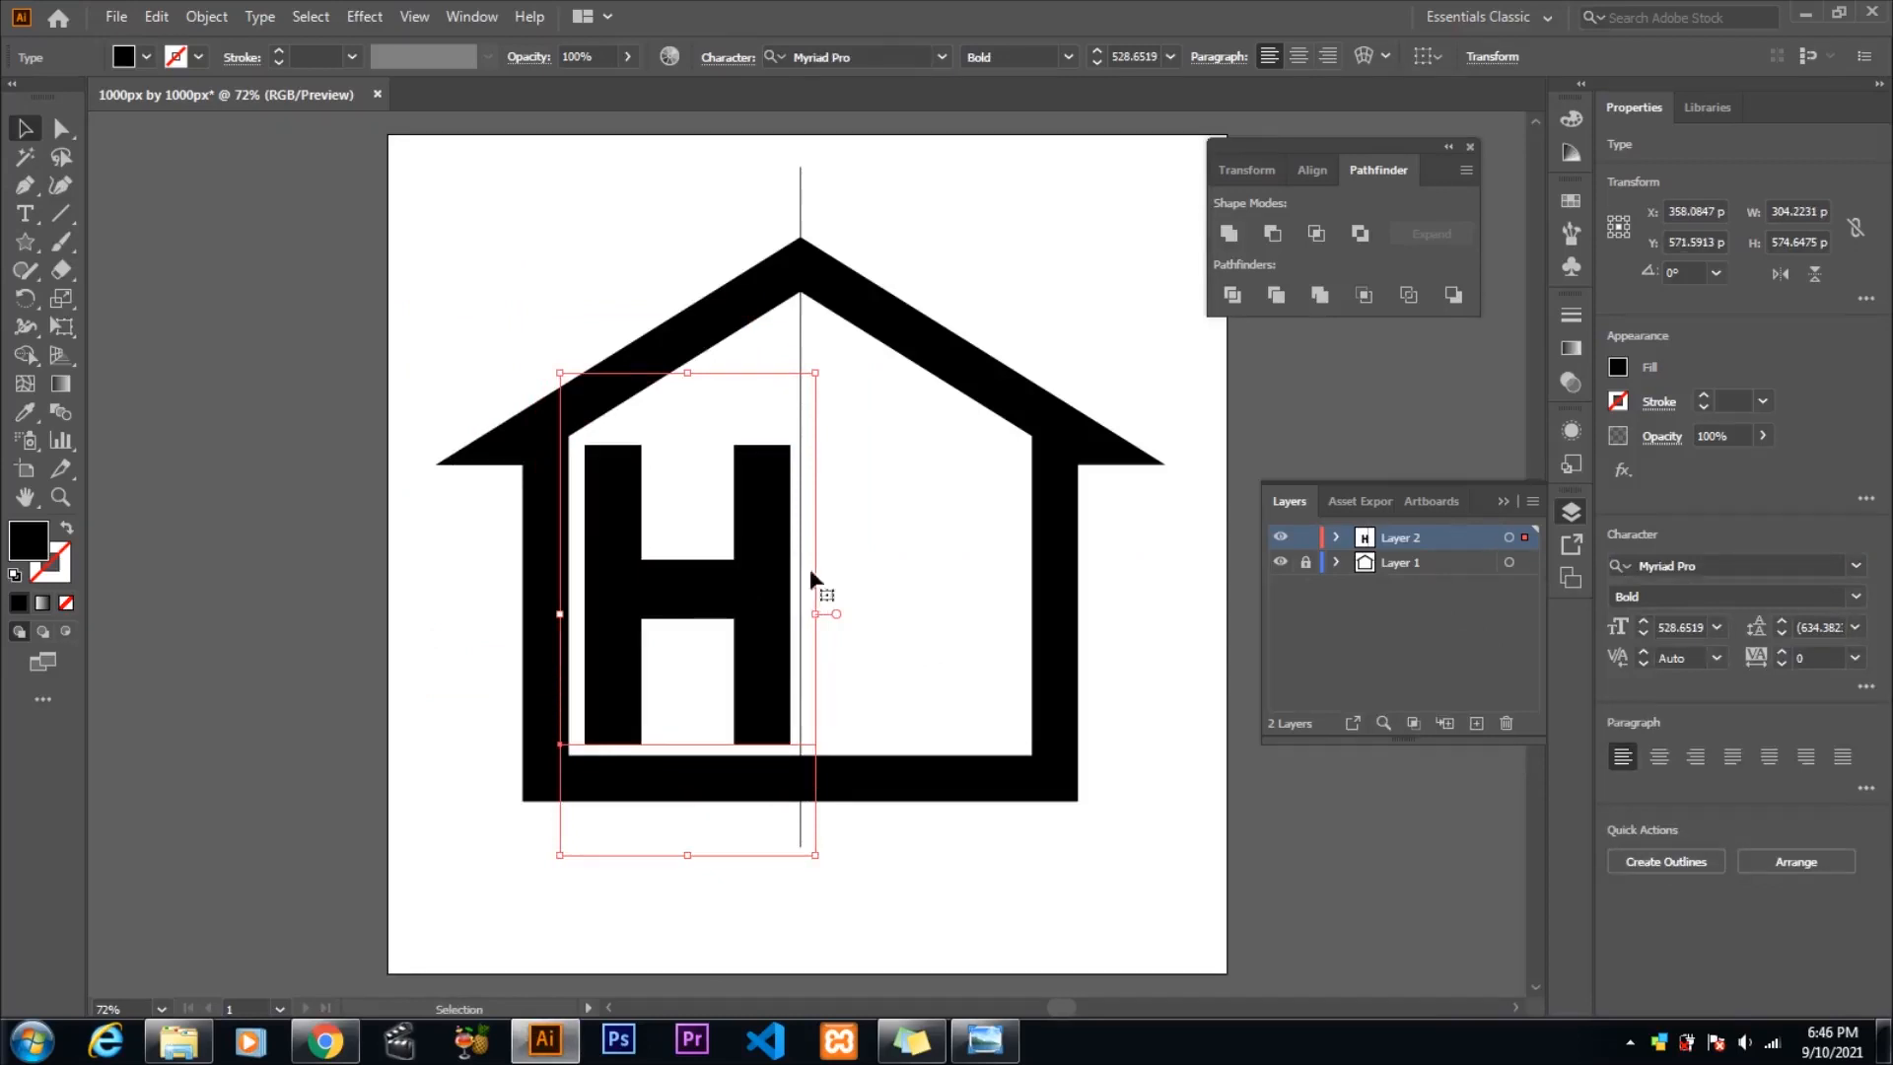
pyautogui.click(206, 18)
pyautogui.click(207, 19)
pyautogui.click(207, 19)
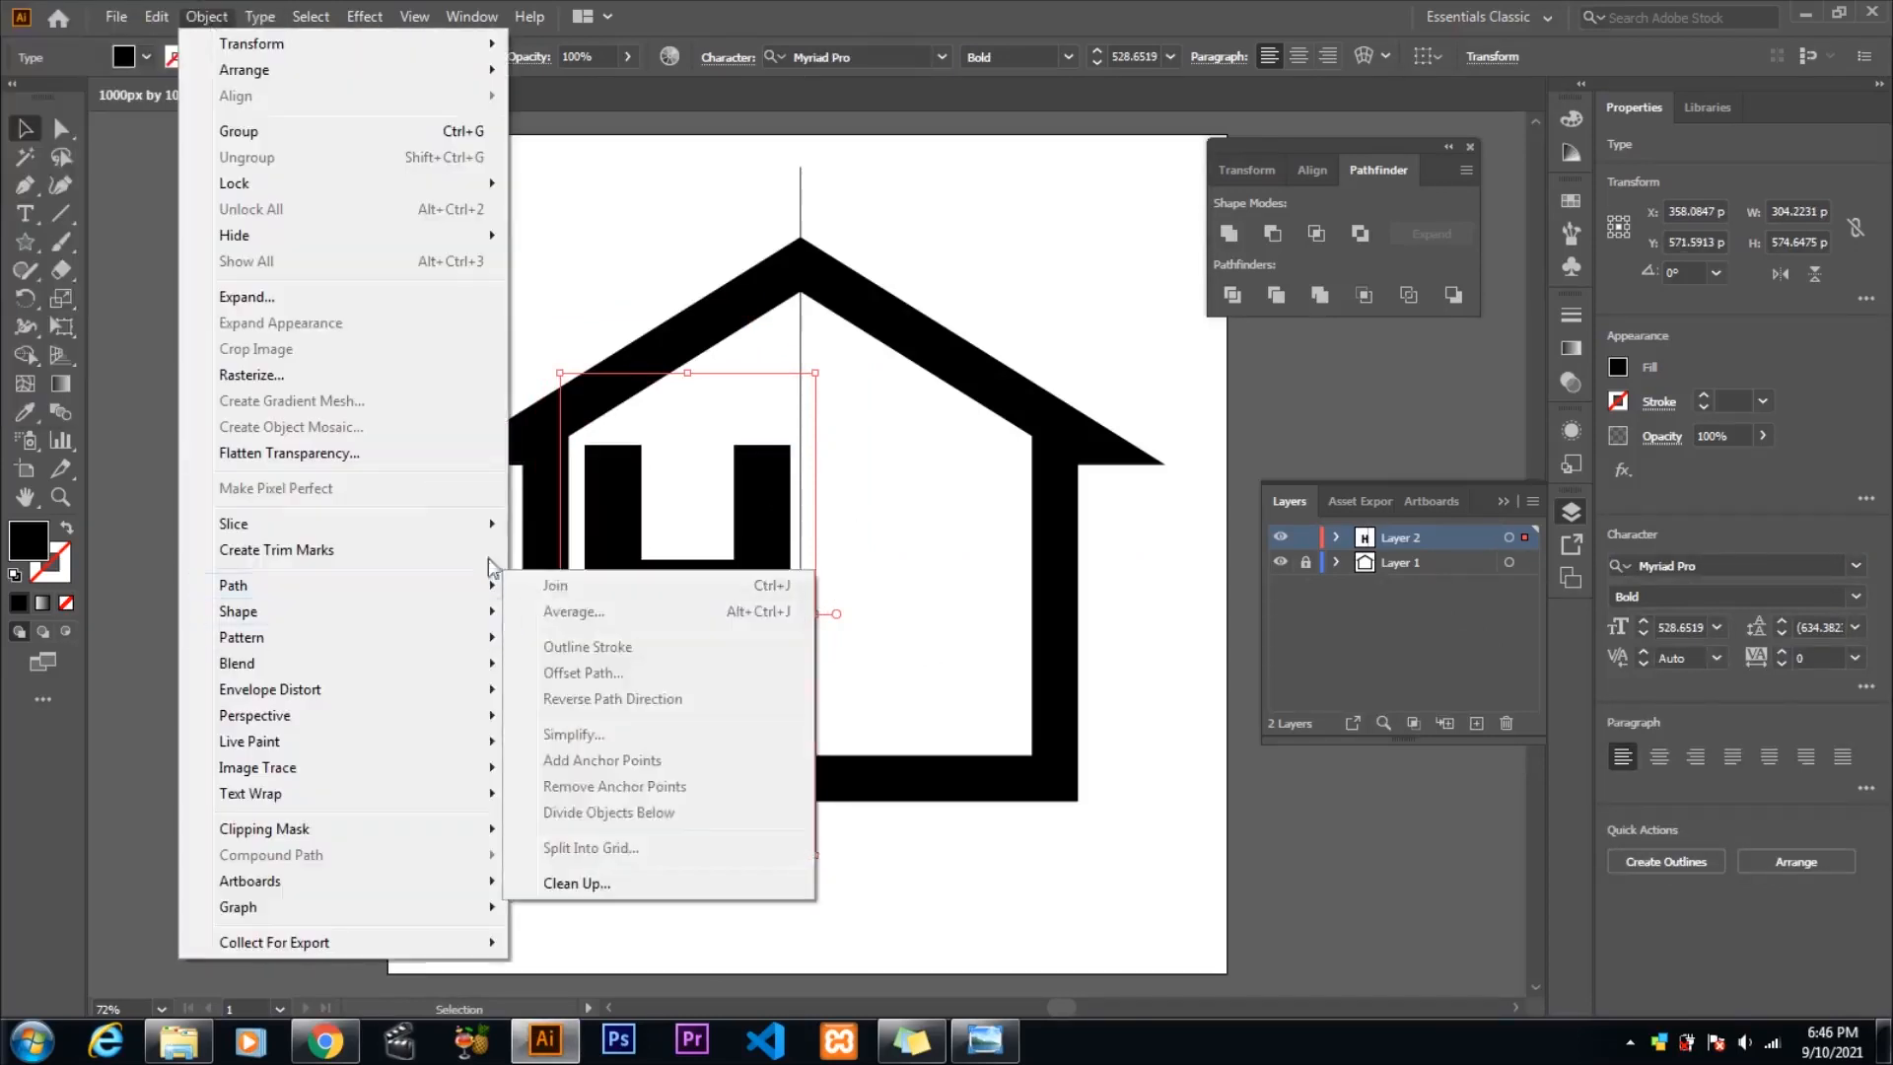
pyautogui.click(316, 298)
pyautogui.click(120, 395)
pyautogui.click(206, 18)
pyautogui.click(767, 507)
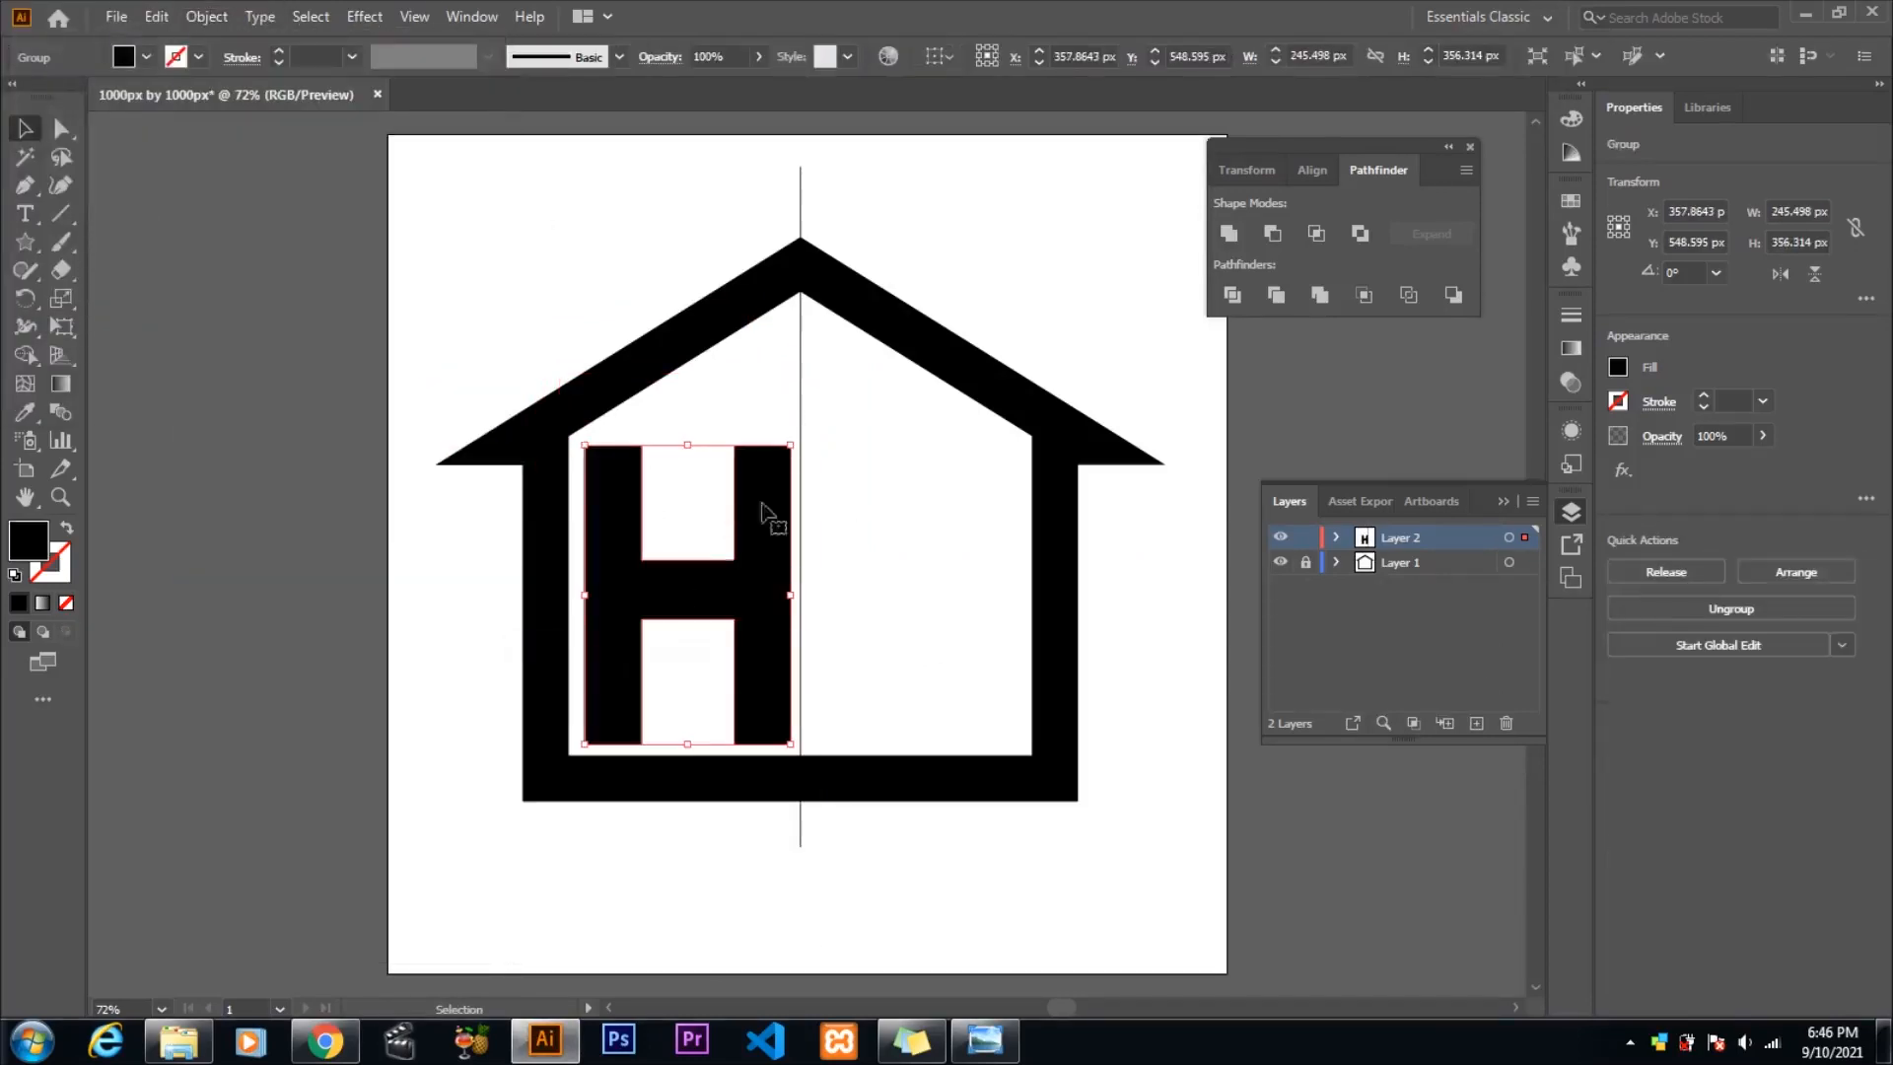
# - Turn the expanded H group into a single ungrouped path
pyautogui.click(1865, 499)
pyautogui.click(1319, 294)
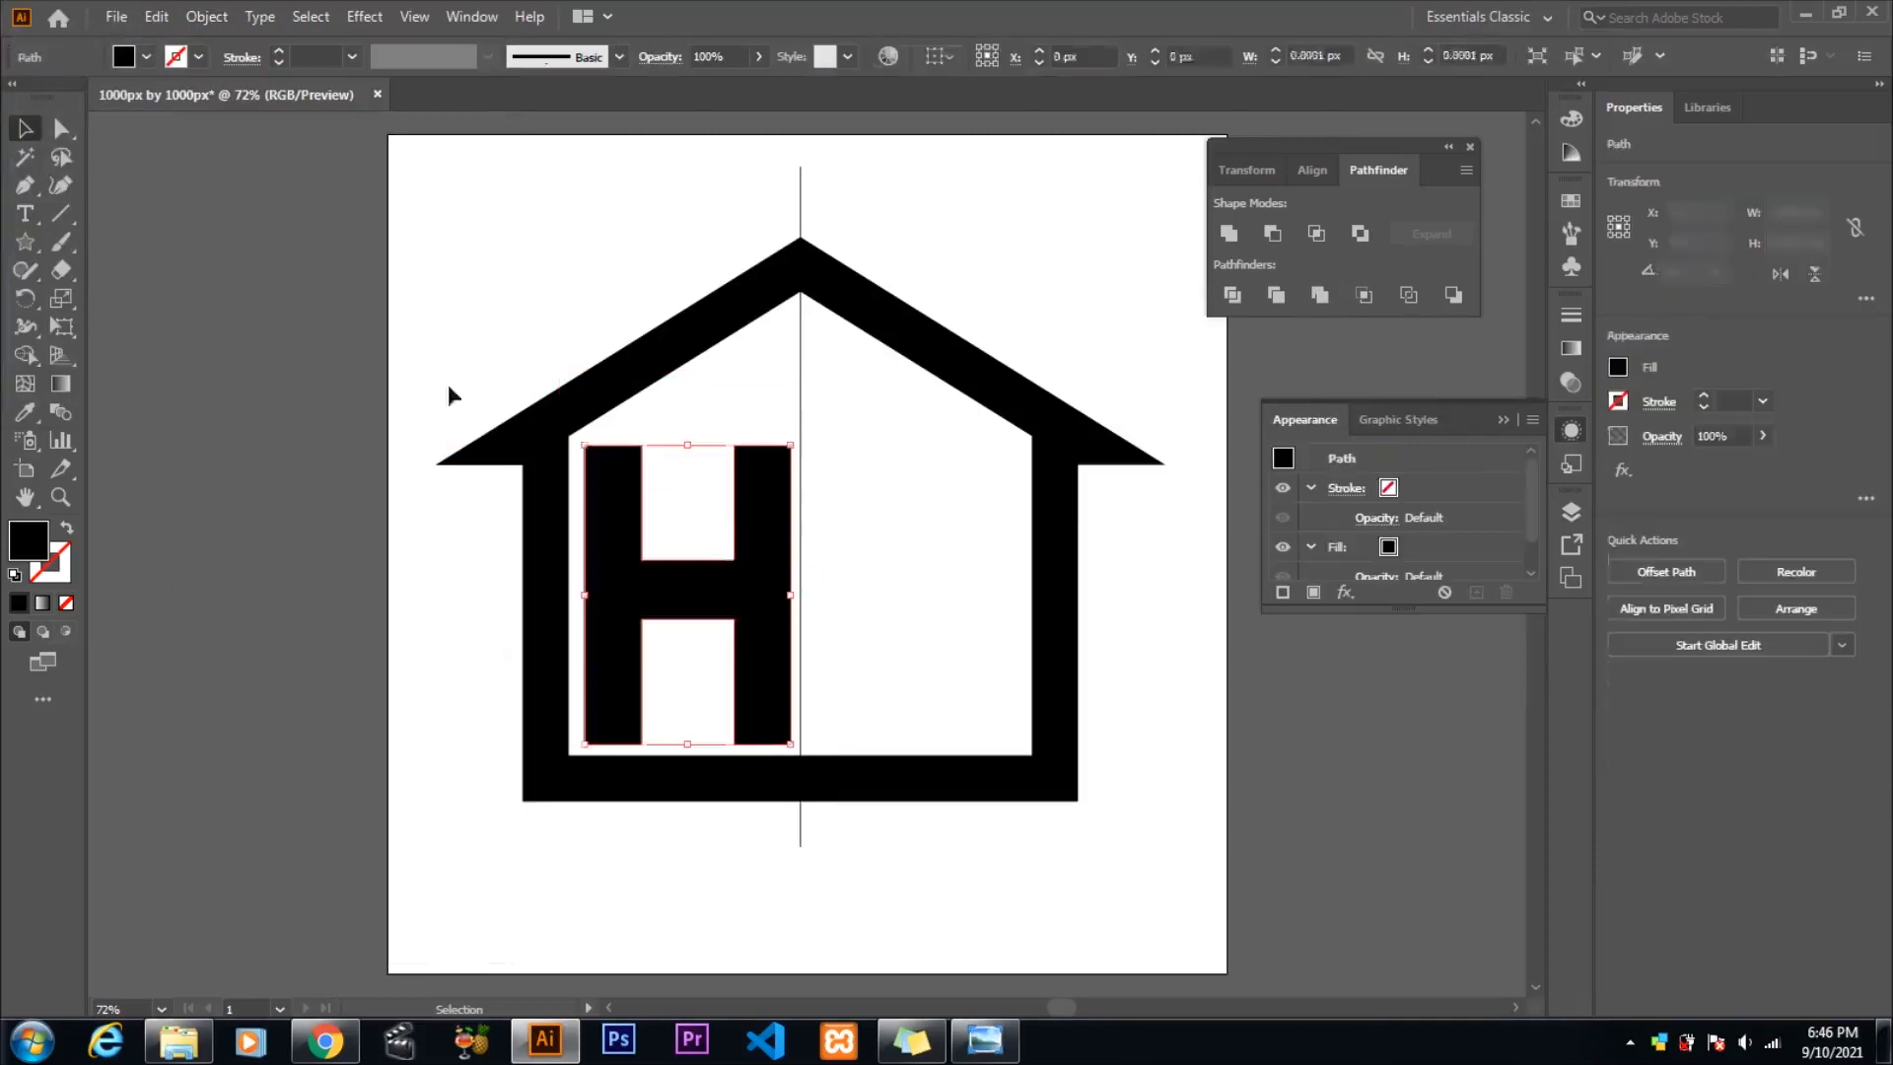
pyautogui.rightClick(752, 565)
pyautogui.click(625, 578)
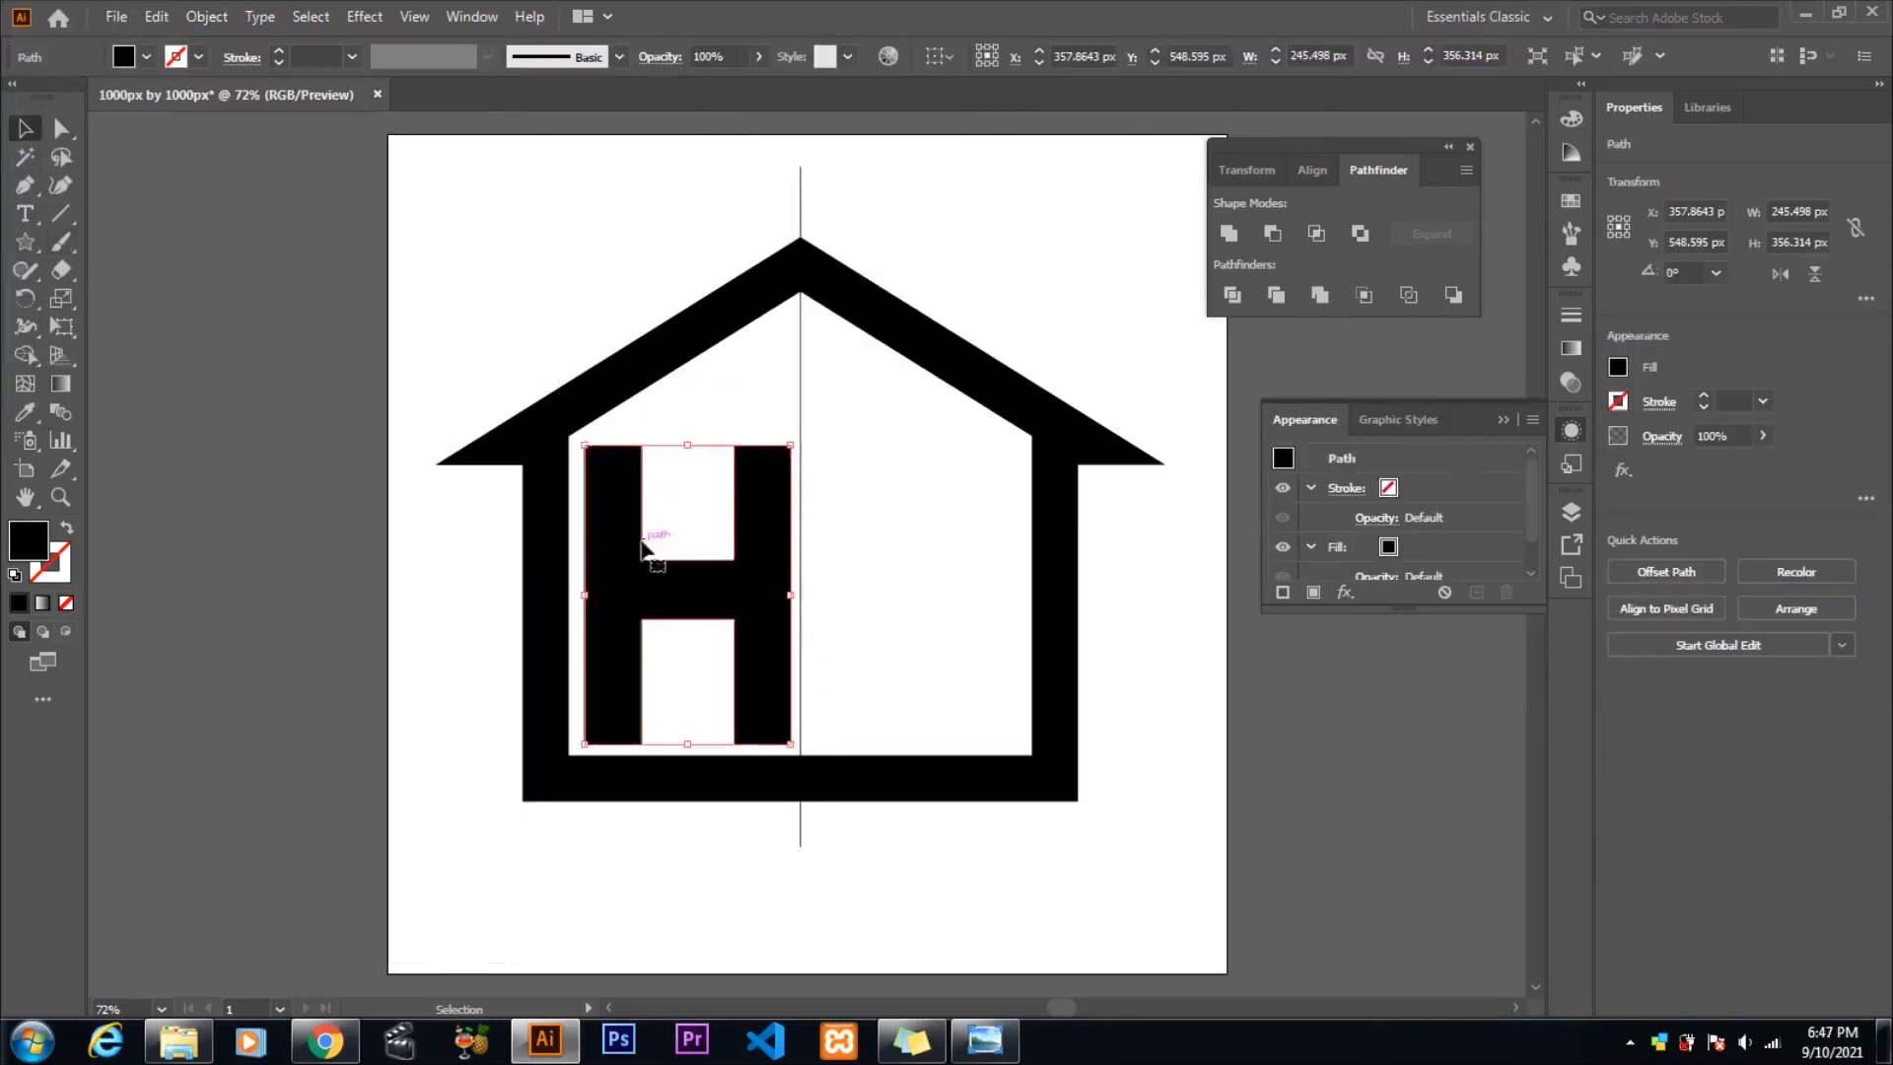
# - Raise the right upper anchor points of the H's two stems so their tops slope parallel to the roof
pyautogui.press('a')
pyautogui.moveTo(787, 445); pyautogui.dragTo(790, 315)
pyautogui.moveTo(642, 447); pyautogui.dragTo(647, 408)
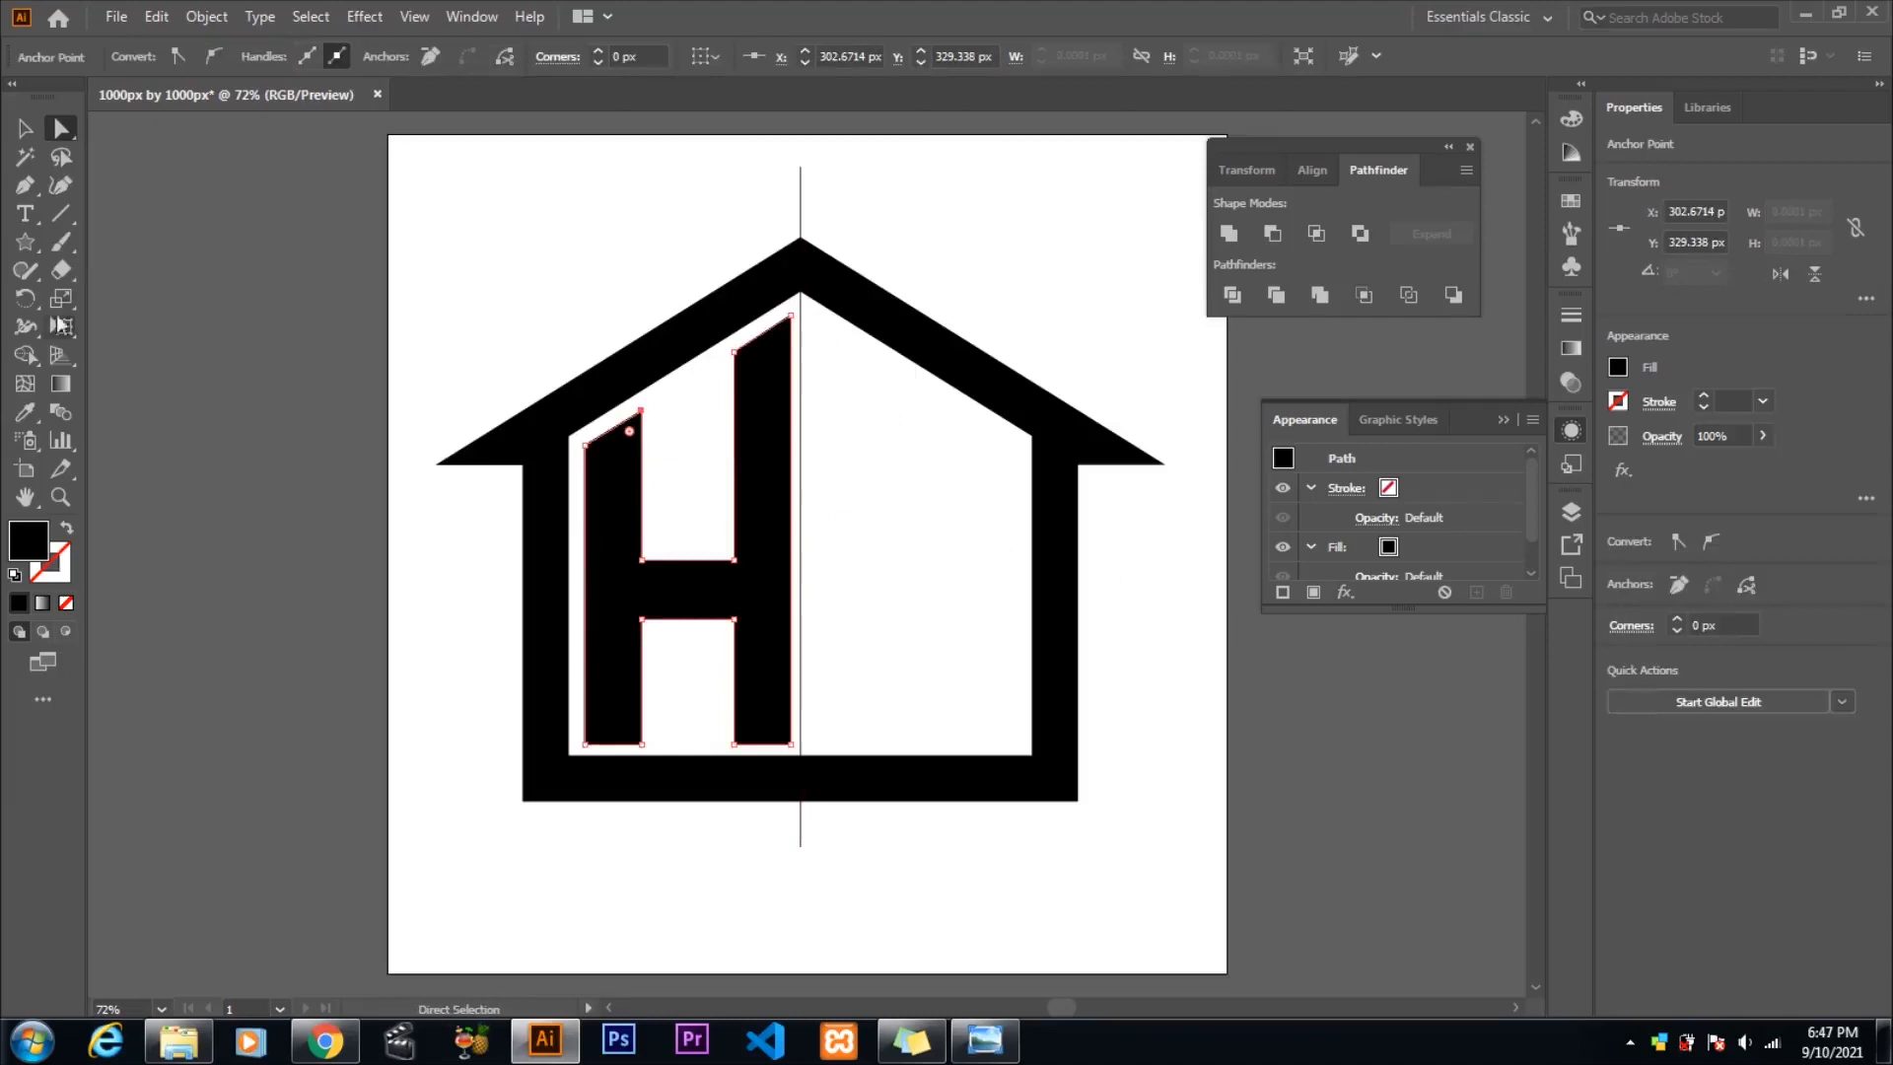
# - Add a letter B in Myriad Pro Bold to the right of the centre line
pyautogui.press('t')
pyautogui.click(853, 416)
pyautogui.write('B')
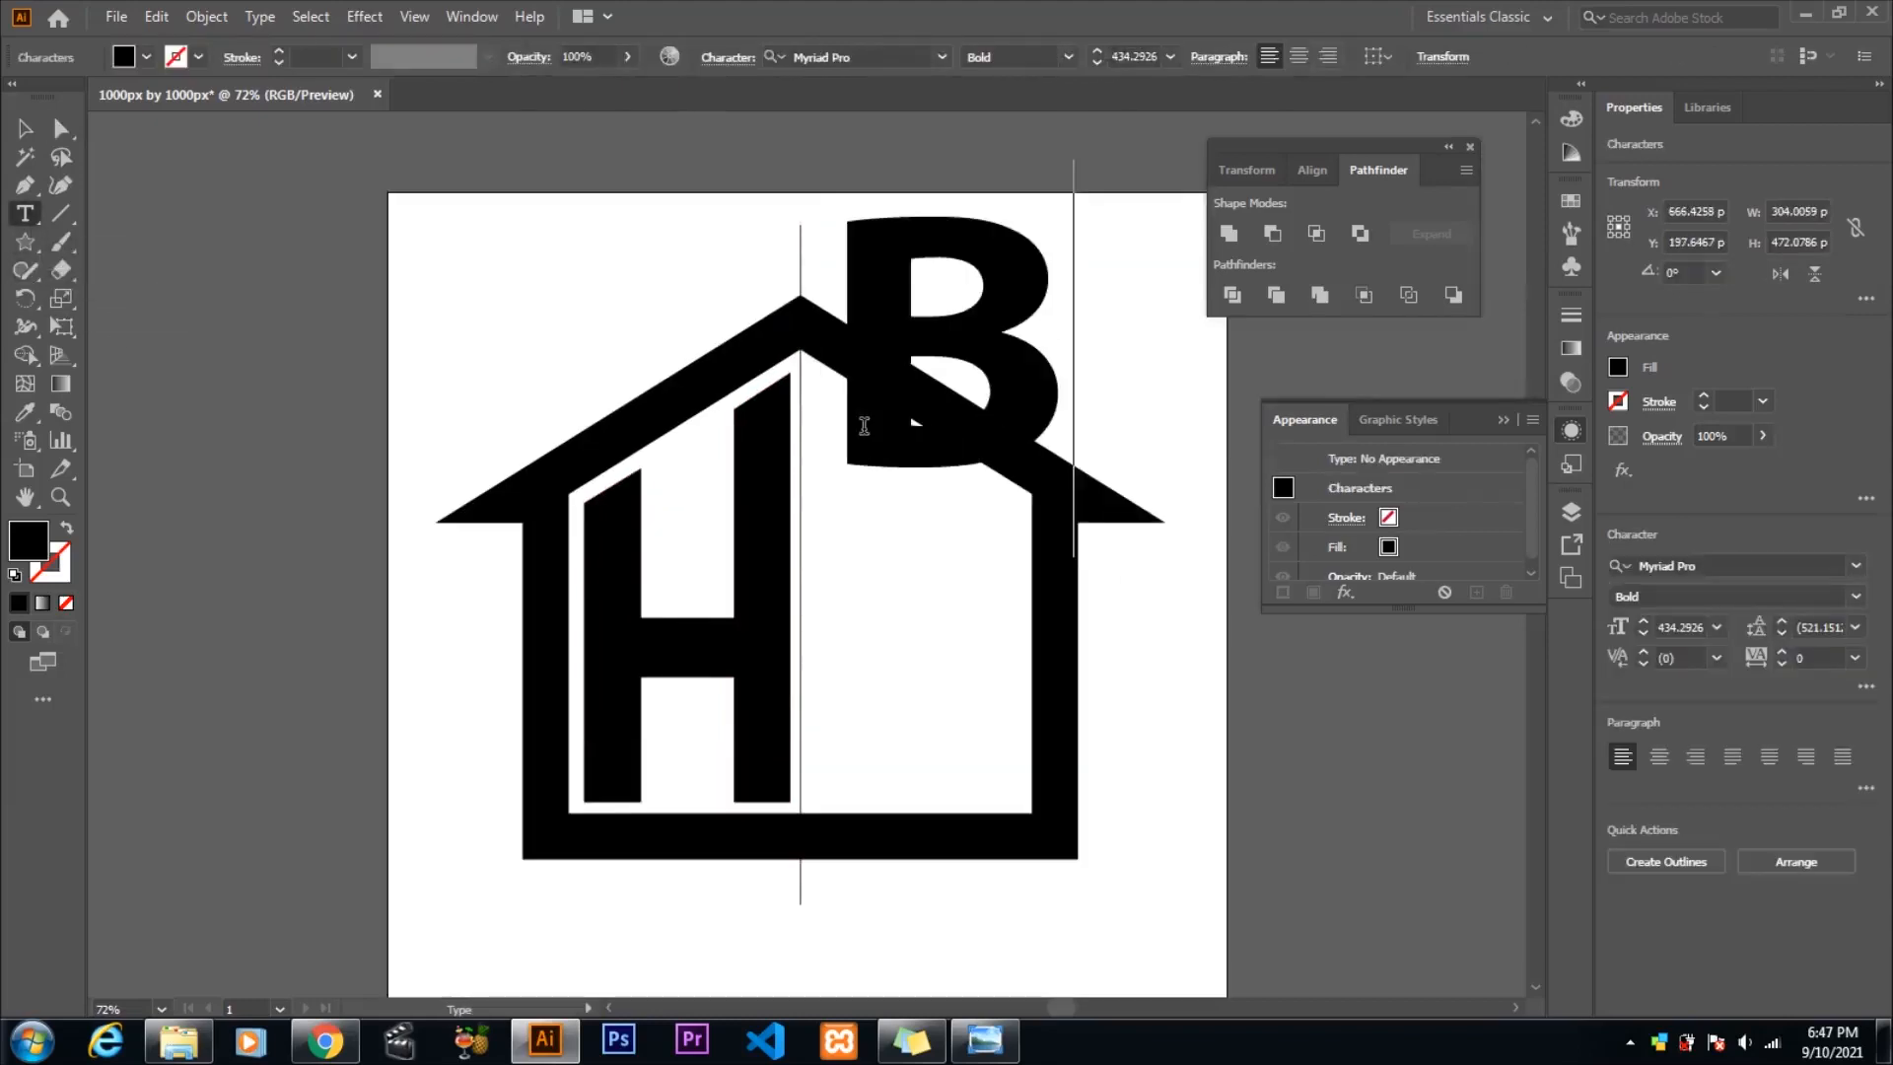
# - Move the letter B into the house's right half, level with the base of the H
pyautogui.click(25, 128)
pyautogui.moveTo(860, 377); pyautogui.dragTo(828, 663)
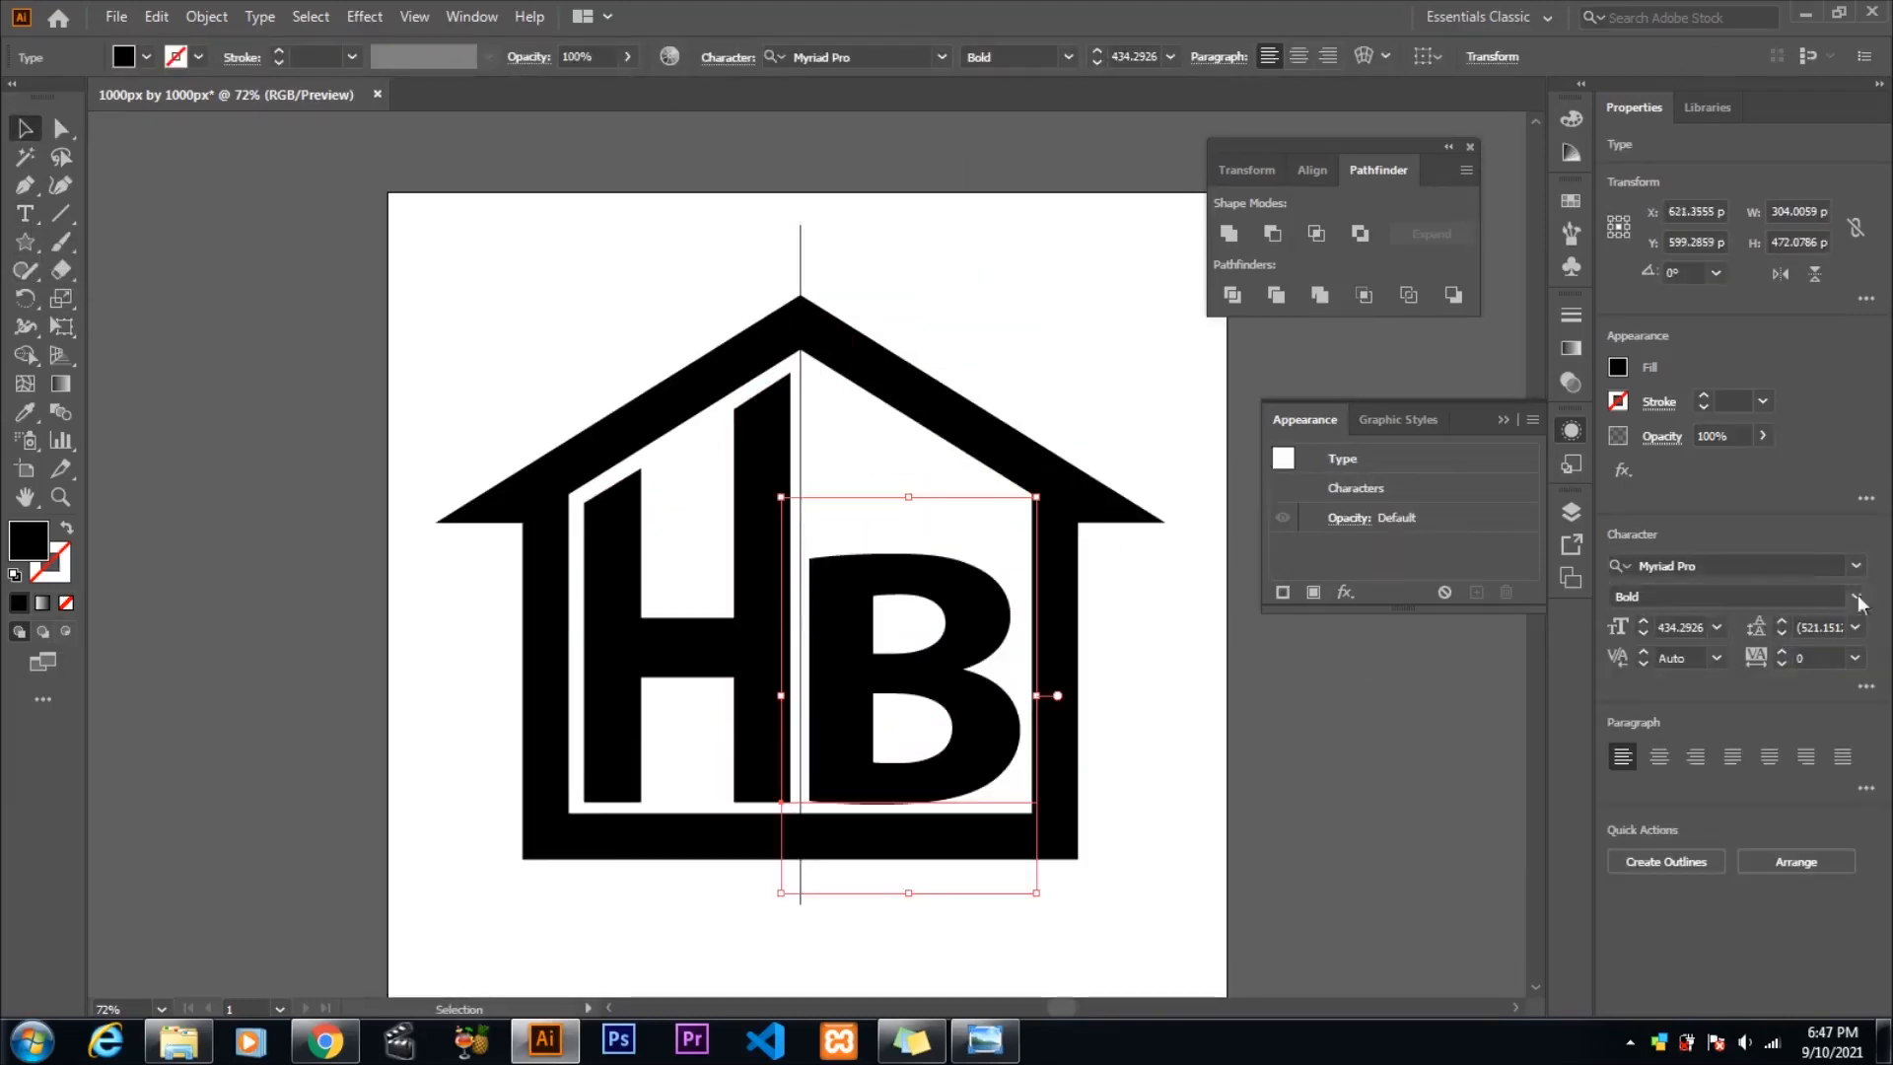
pyautogui.click(1855, 565)
pyautogui.scroll(-5, 1753, 753)
pyautogui.press('Escape')
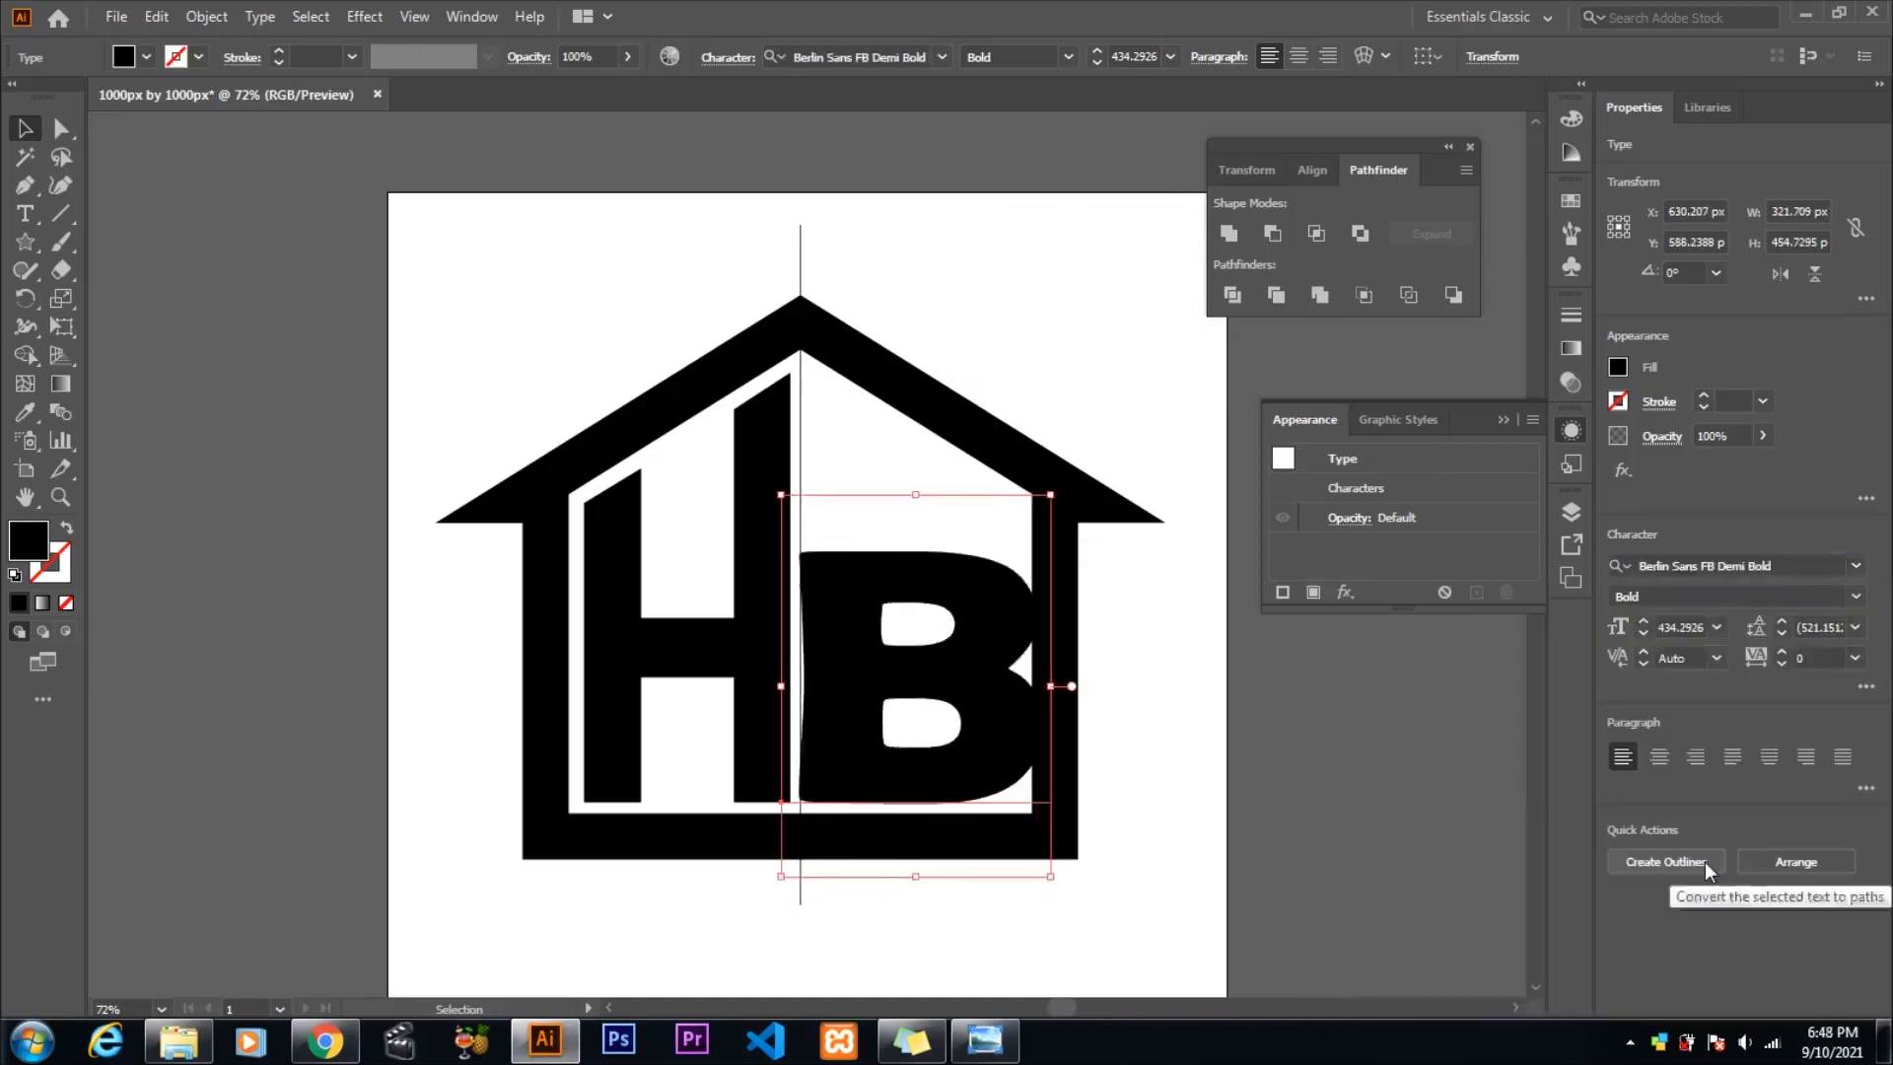
# - Stretch the B vertically inside the house's right half to a font size of about 745 pt, and expand it into shapes
pyautogui.moveTo(912, 497); pyautogui.dragTo(934, 278)
pyautogui.moveTo(920, 954); pyautogui.dragTo(919, 956)
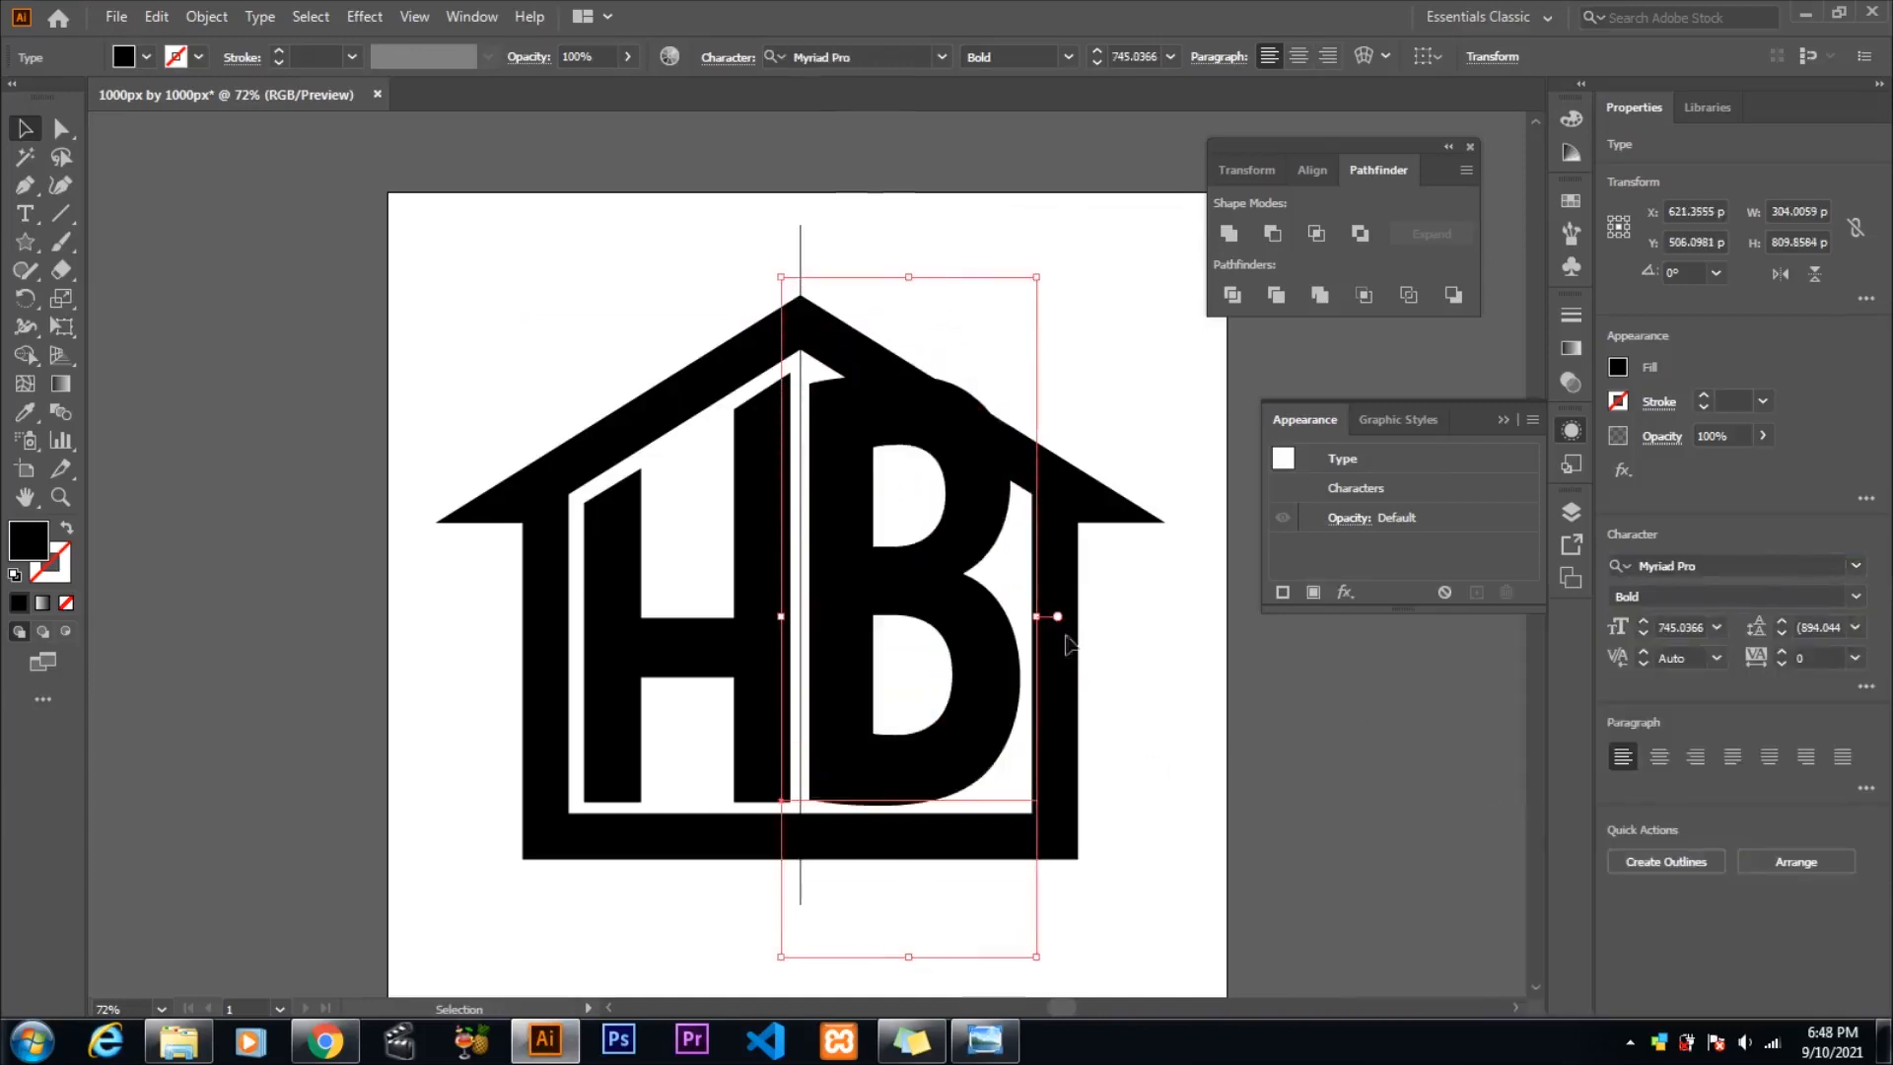
pyautogui.click(215, 23)
pyautogui.click(243, 296)
pyautogui.press('Return')
pyautogui.click(207, 24)
pyautogui.moveTo(389, 586)
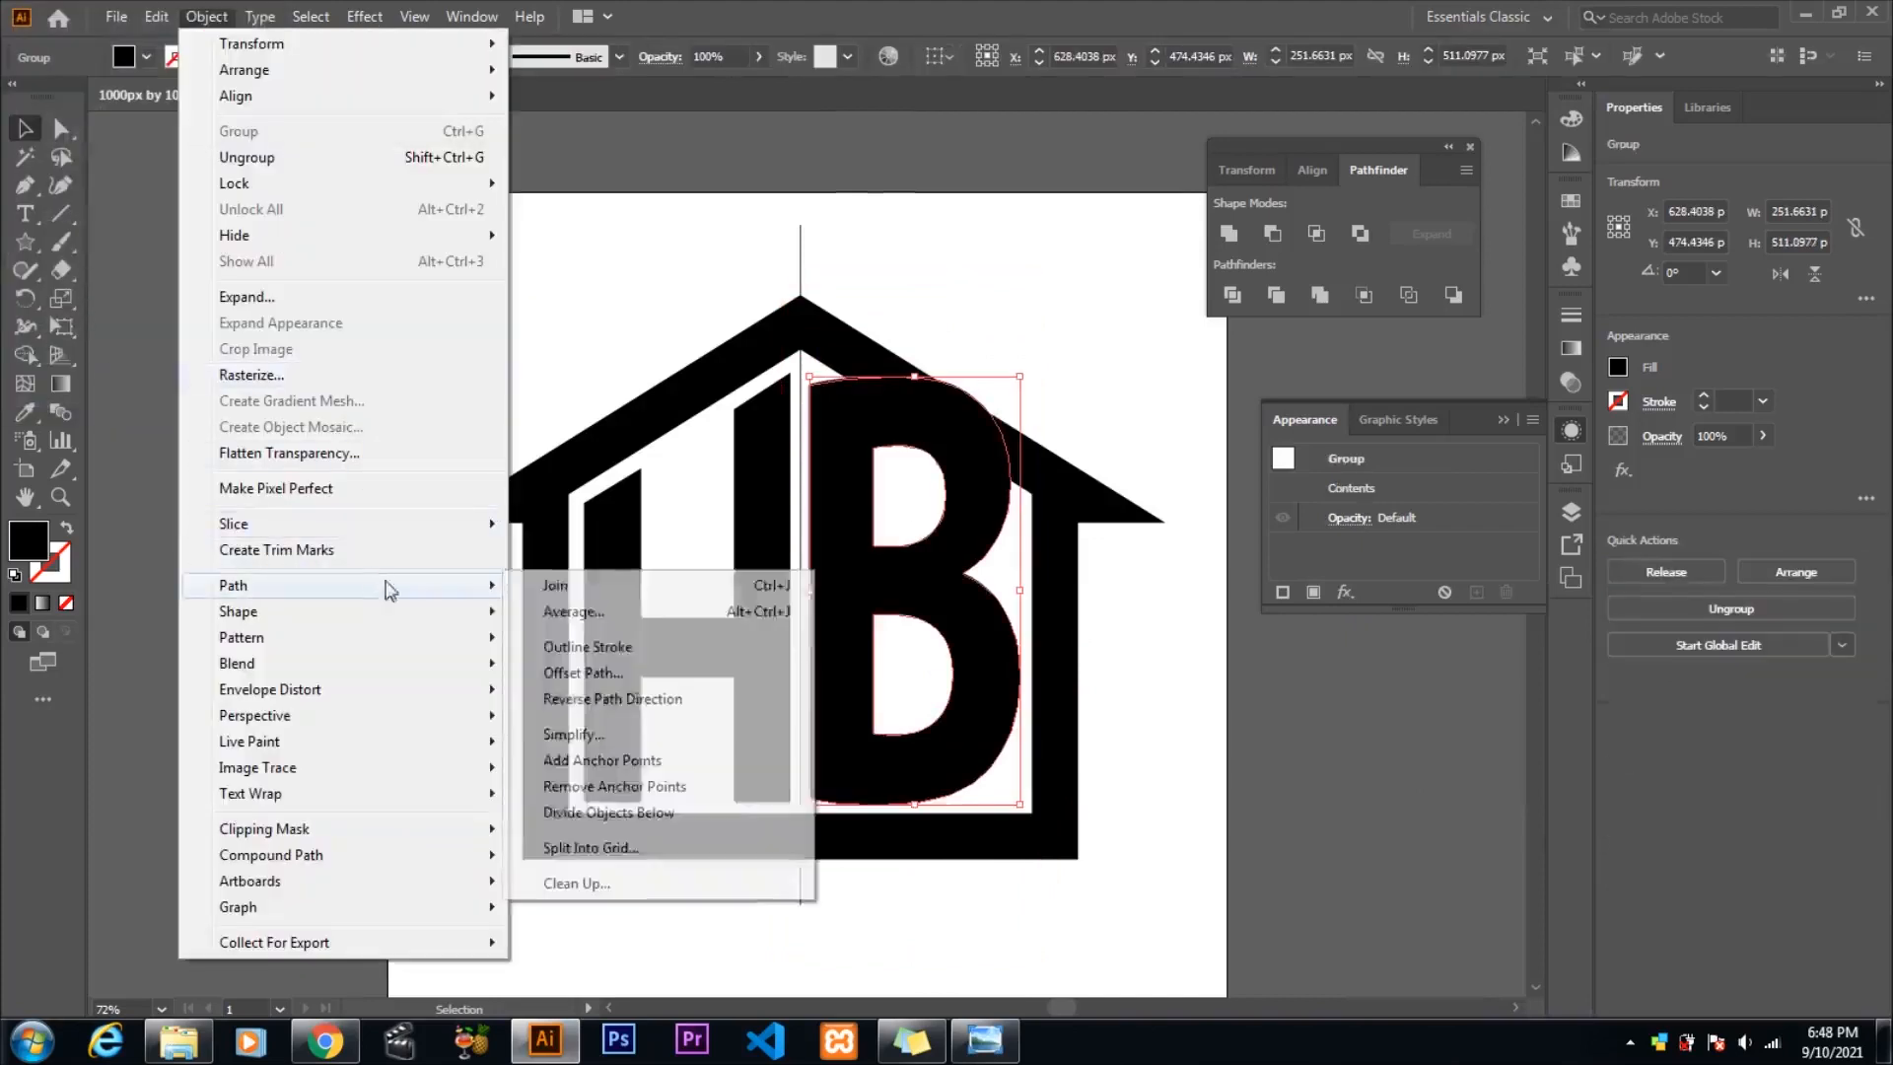
pyautogui.click(583, 671)
# - Move the B's upper anchor points inside the right roof slope, and delete the middle anchor on its top edge
pyautogui.press('a')
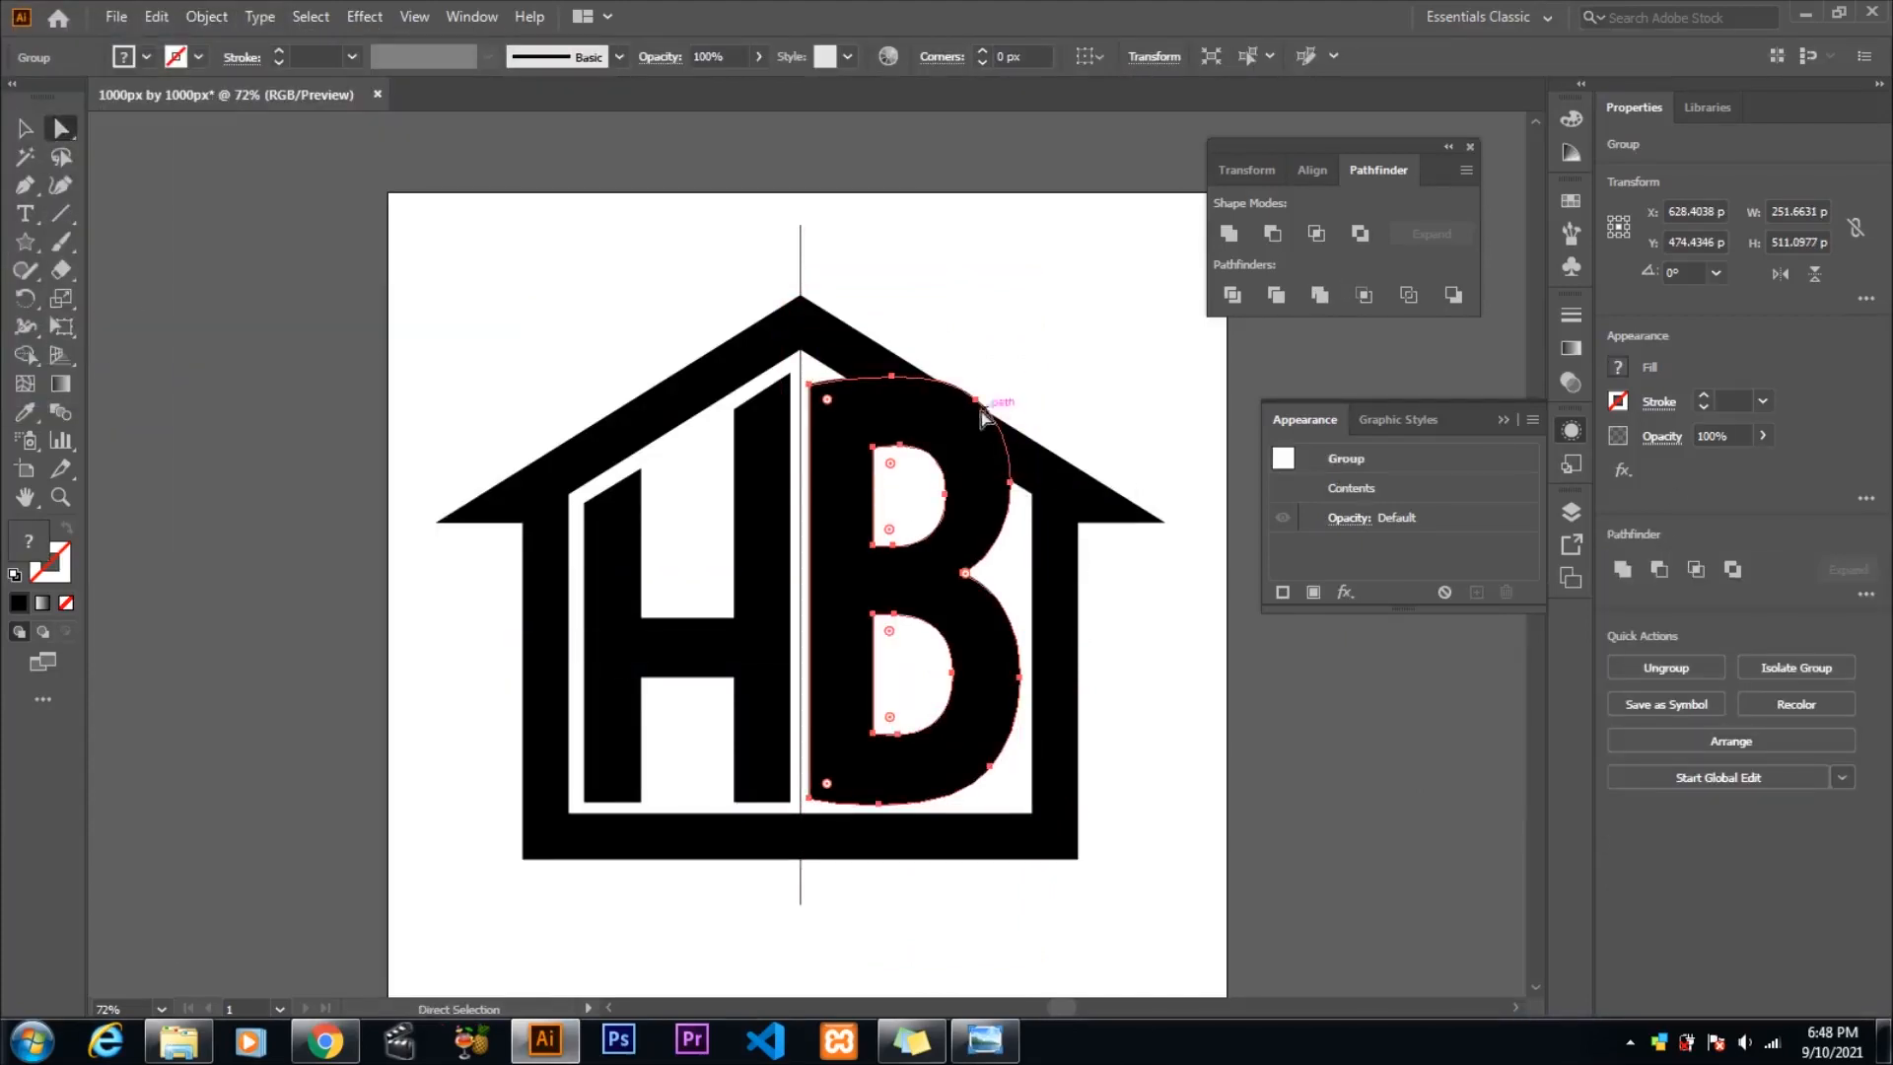
pyautogui.click(975, 399)
pyautogui.moveTo(969, 455); pyautogui.dragTo(1020, 511)
pyautogui.moveTo(892, 378); pyautogui.dragTo(809, 373)
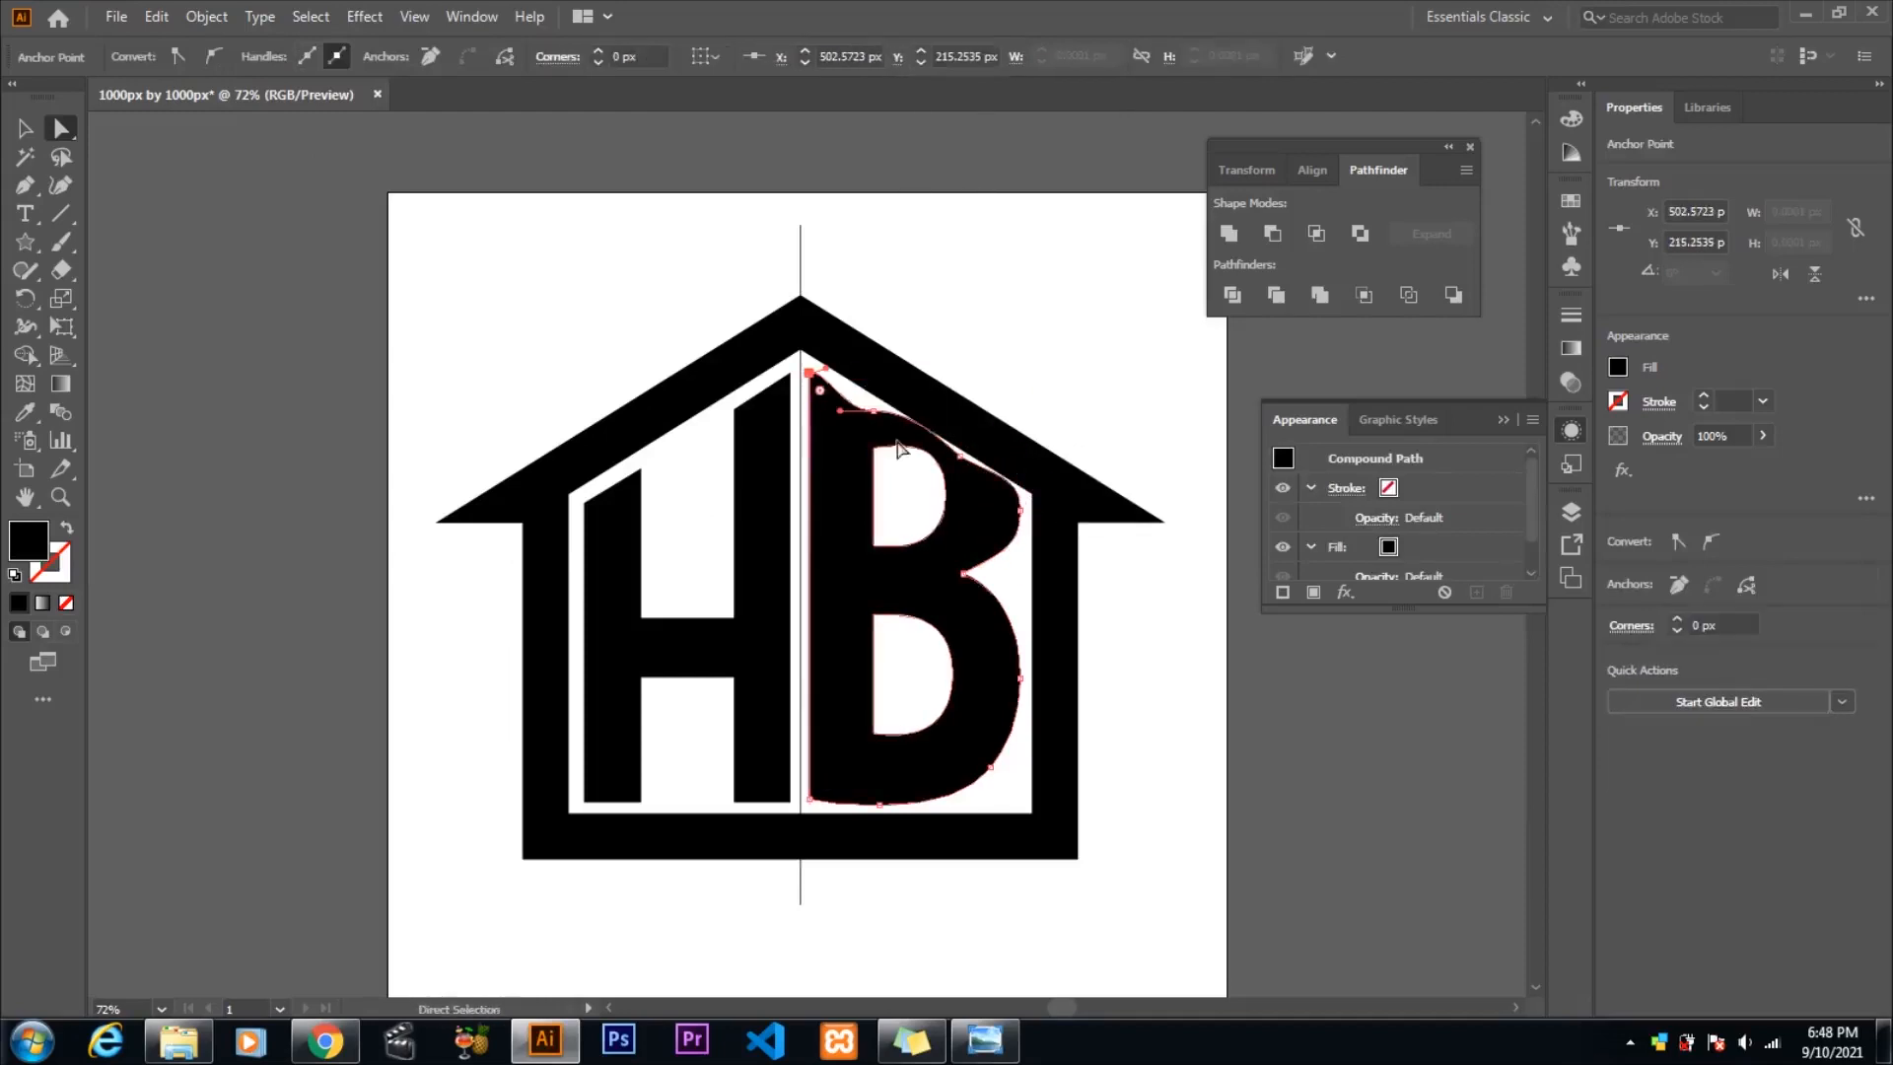
pyautogui.press('p')
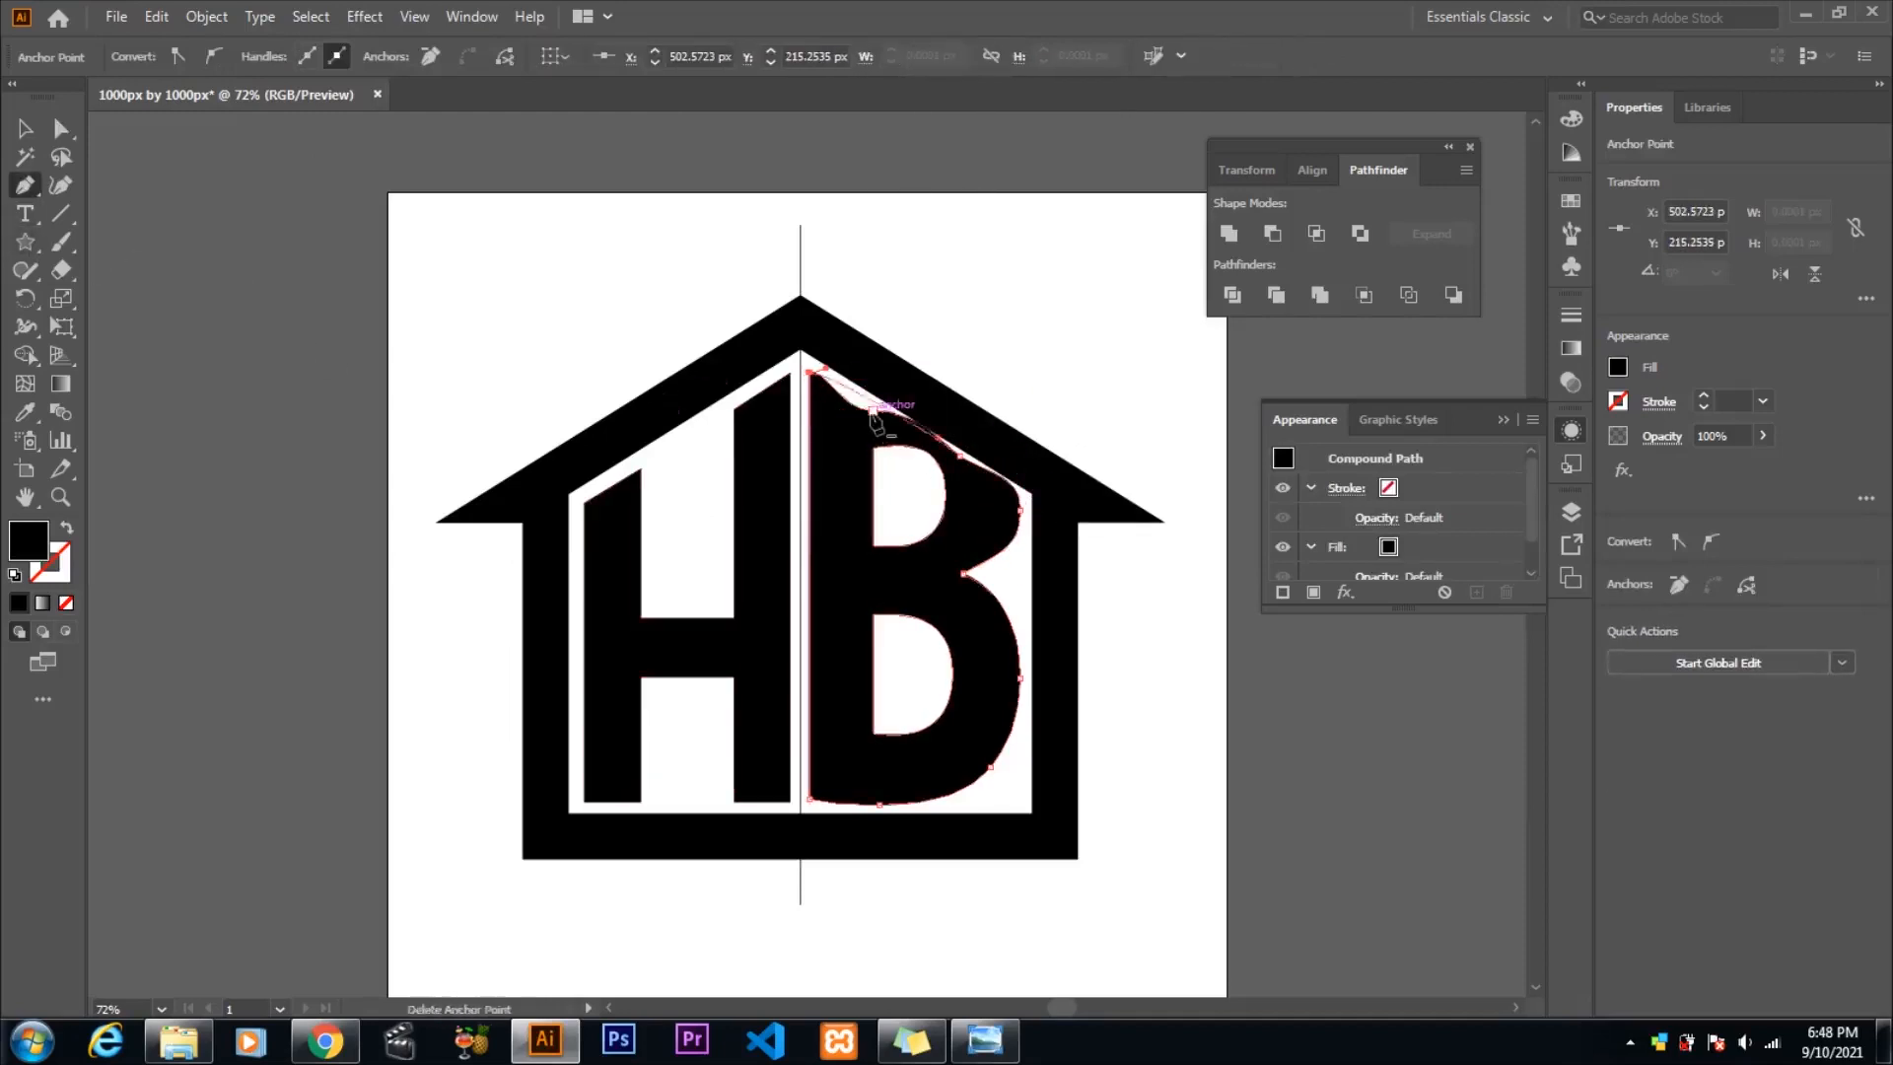
pyautogui.hotkey('ctrl', 'shift', 'a')
# - Move the anchor points of the B's upper counter outward so the hole leans toward the roof side
pyautogui.press('a')
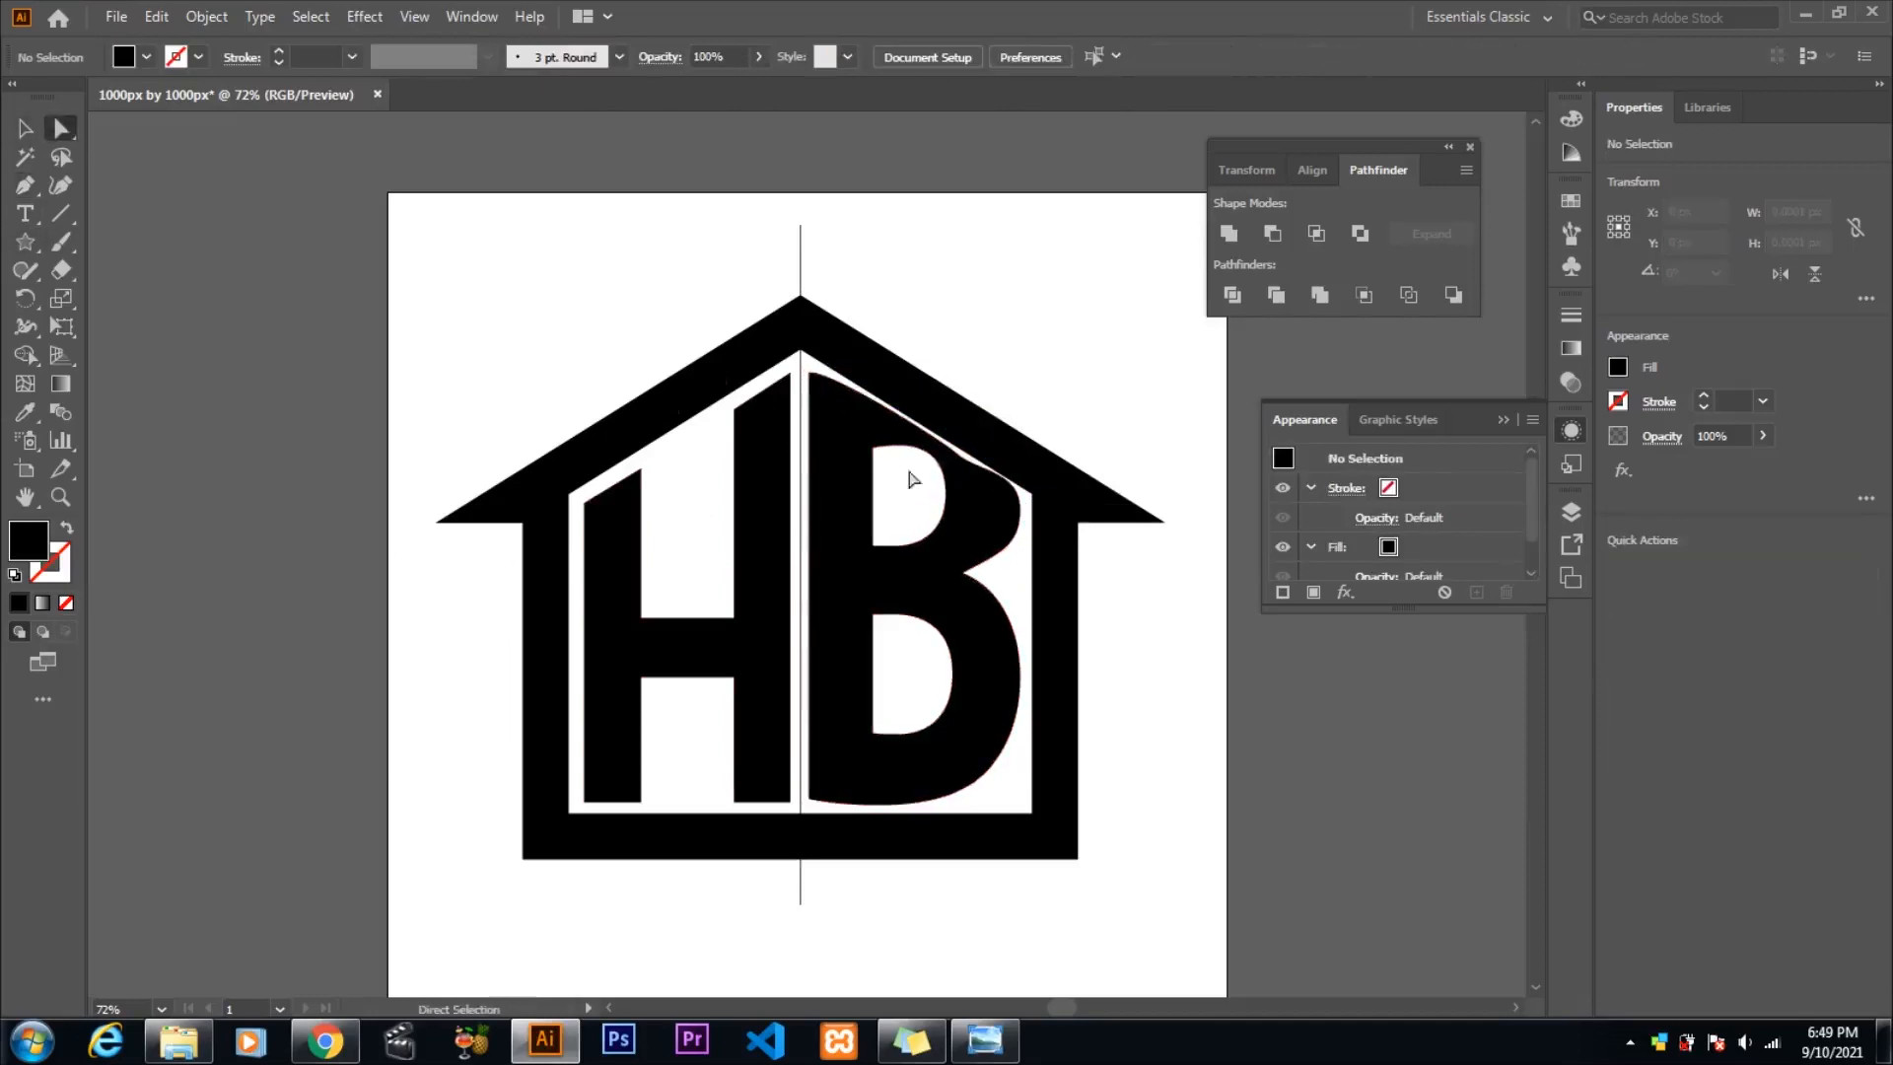
pyautogui.click(970, 501)
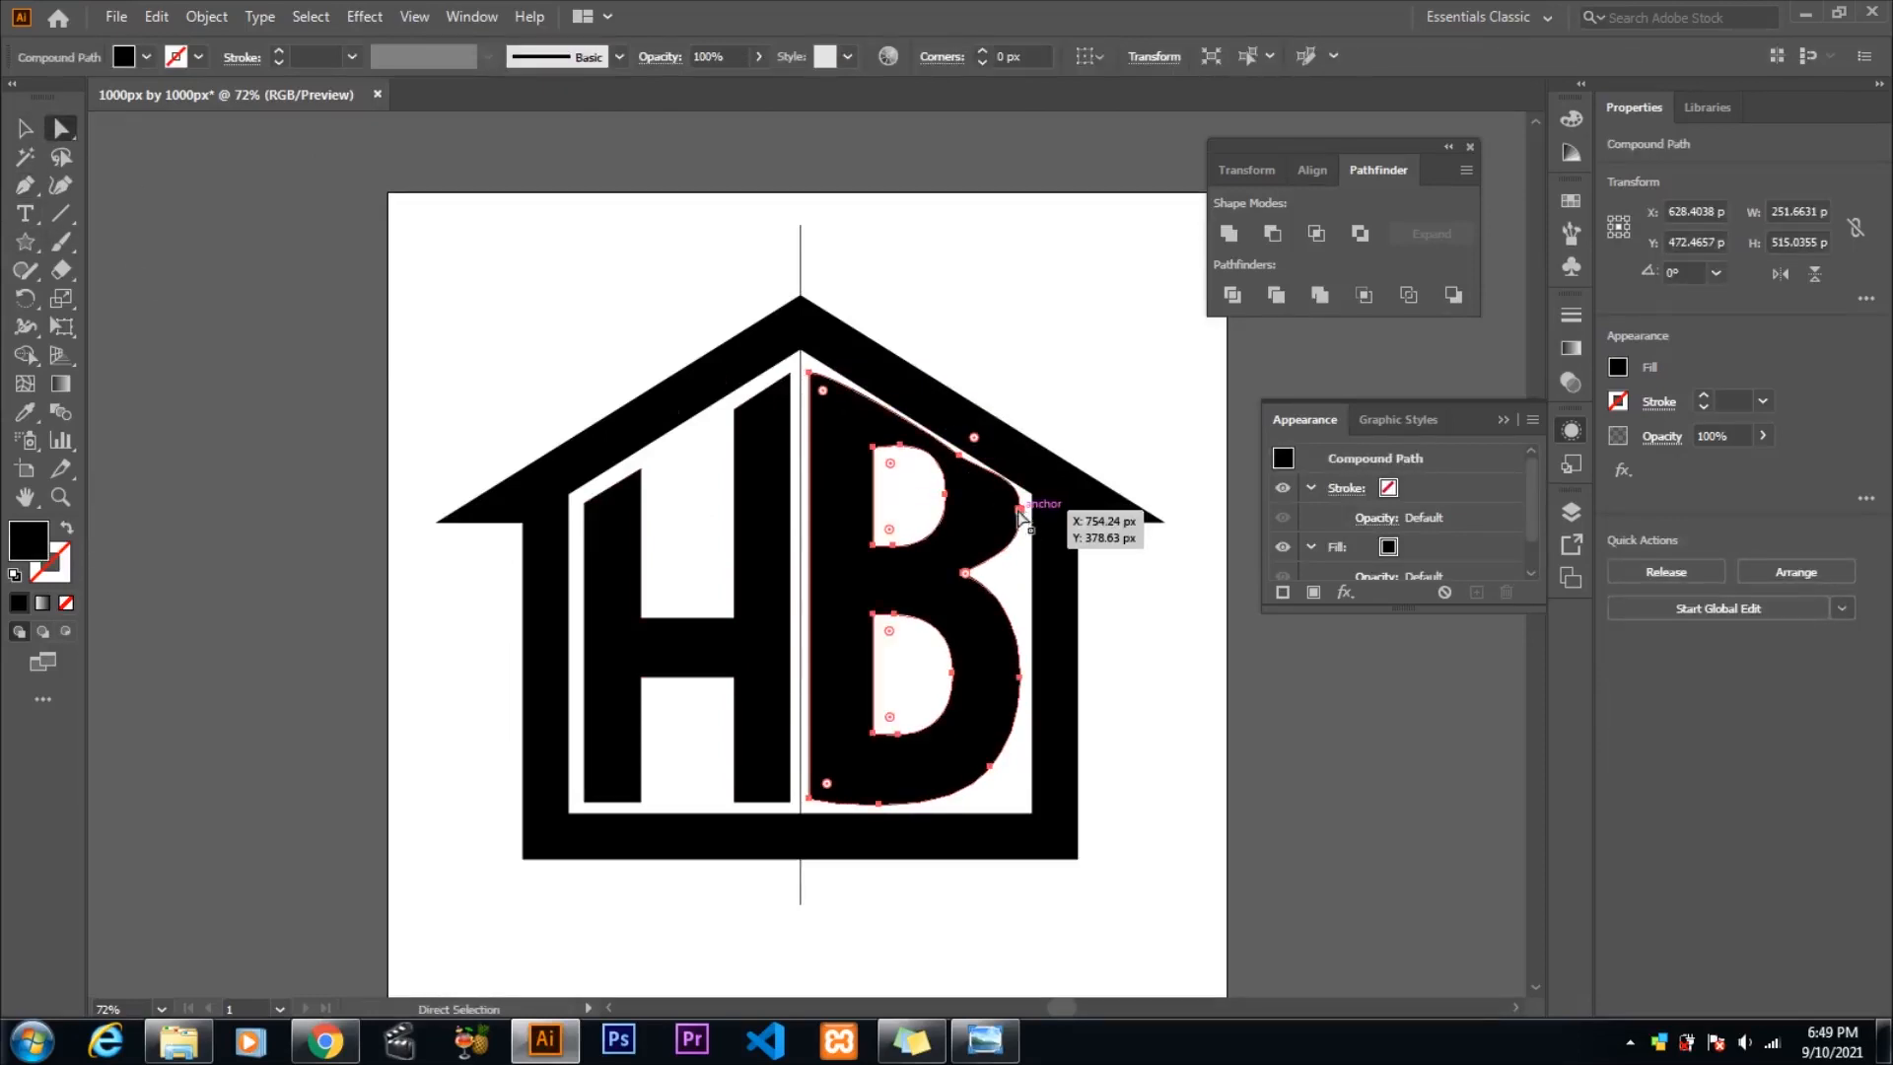
pyautogui.click(902, 450)
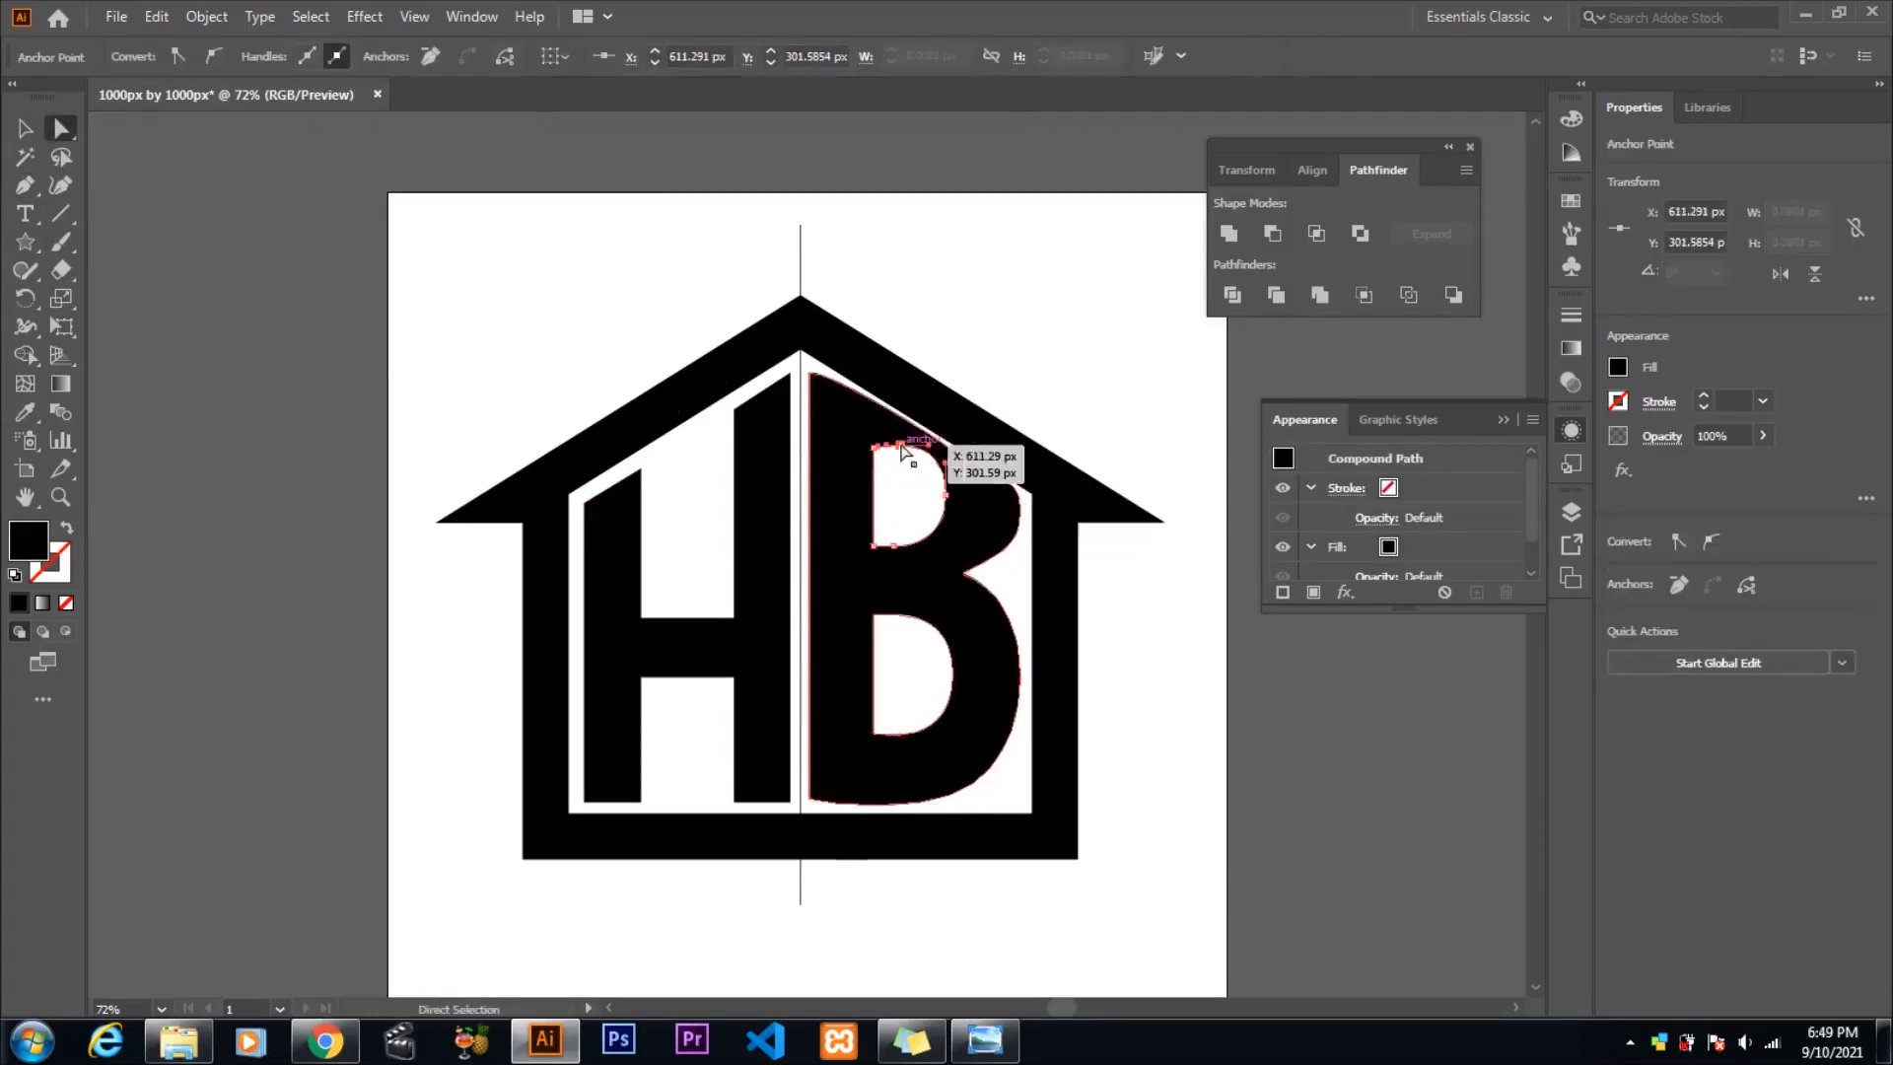
pyautogui.scroll(3, 870, 439)
pyautogui.moveTo(954, 461); pyautogui.dragTo(1020, 495)
pyautogui.moveTo(1082, 596); pyautogui.dragTo(1088, 613)
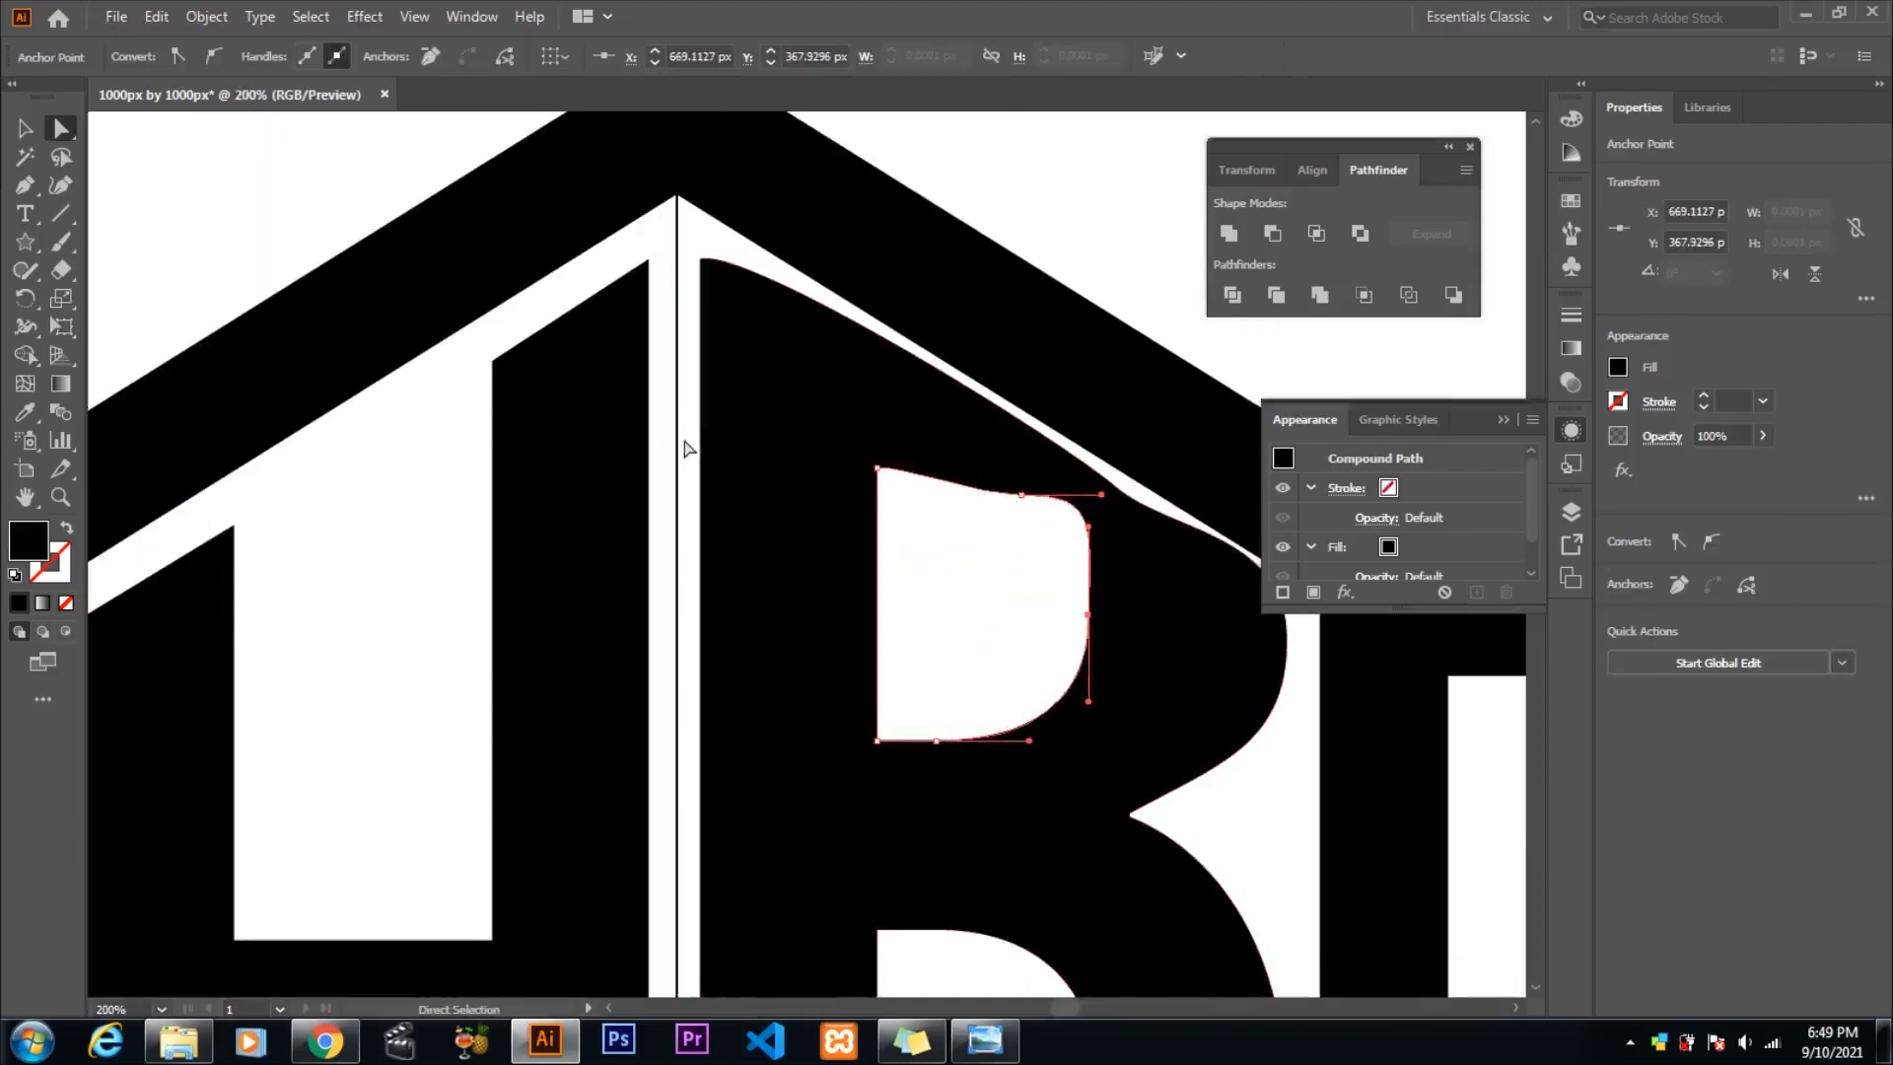
# - Delete the anchor point on the B's sloping top edge and straighten that edge parallel to the roof with the Anchor Point tool
pyautogui.click(964, 437)
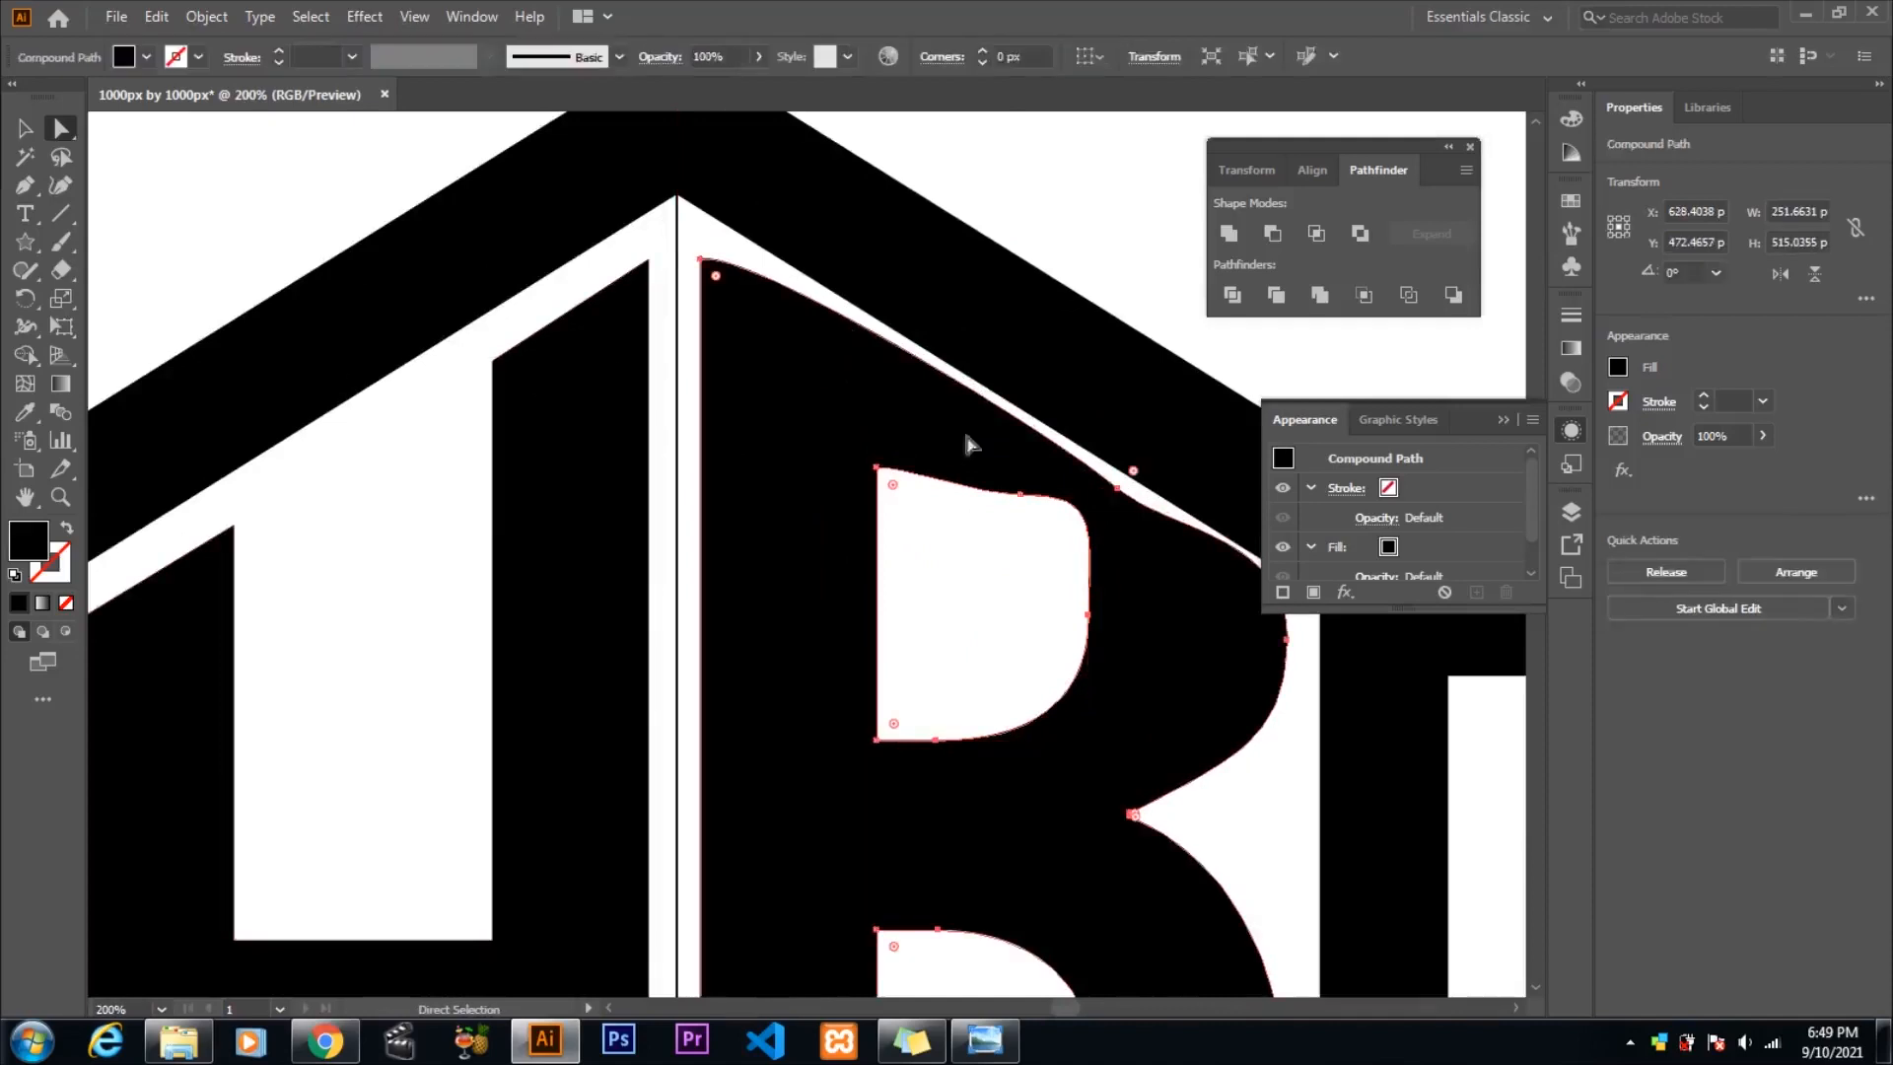
pyautogui.click(24, 185)
pyautogui.click(1120, 485)
pyautogui.moveTo(24, 185); pyautogui.dragTo(148, 258)
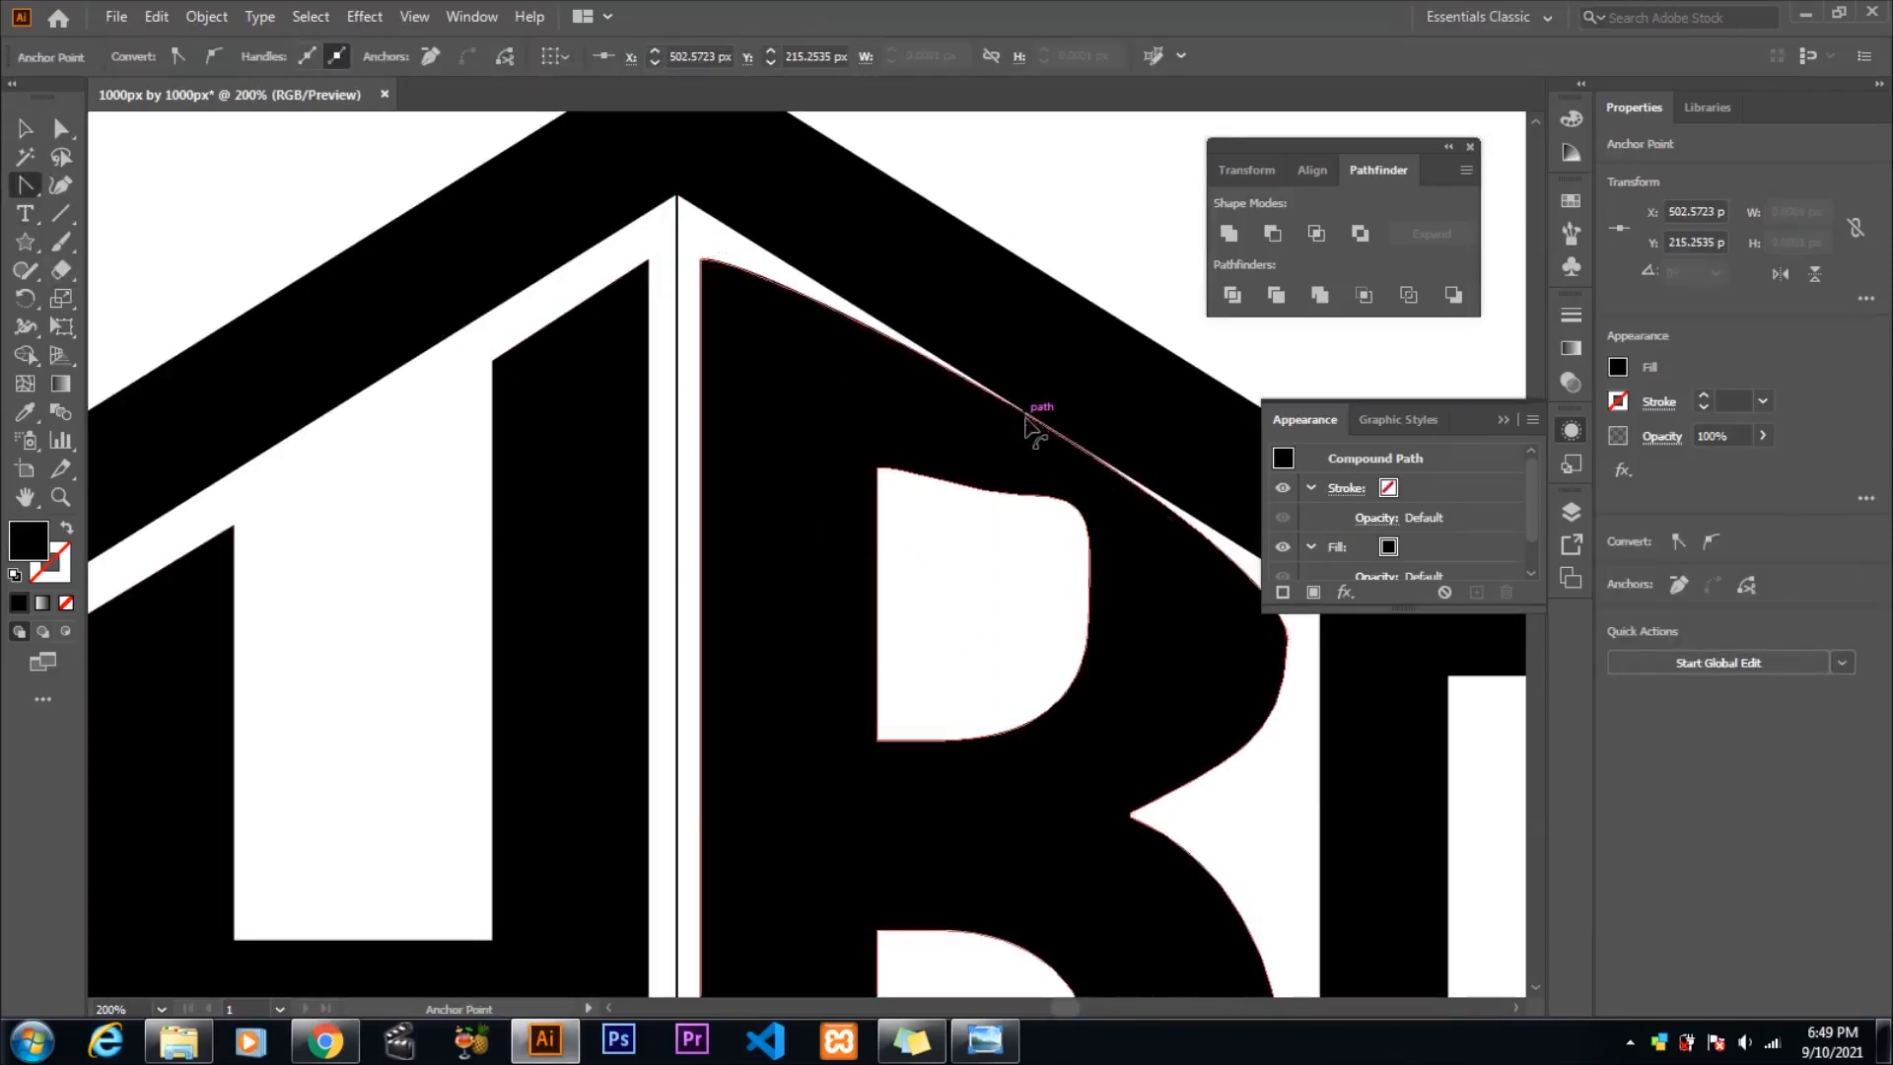
pyautogui.moveTo(1035, 409); pyautogui.dragTo(1014, 450)
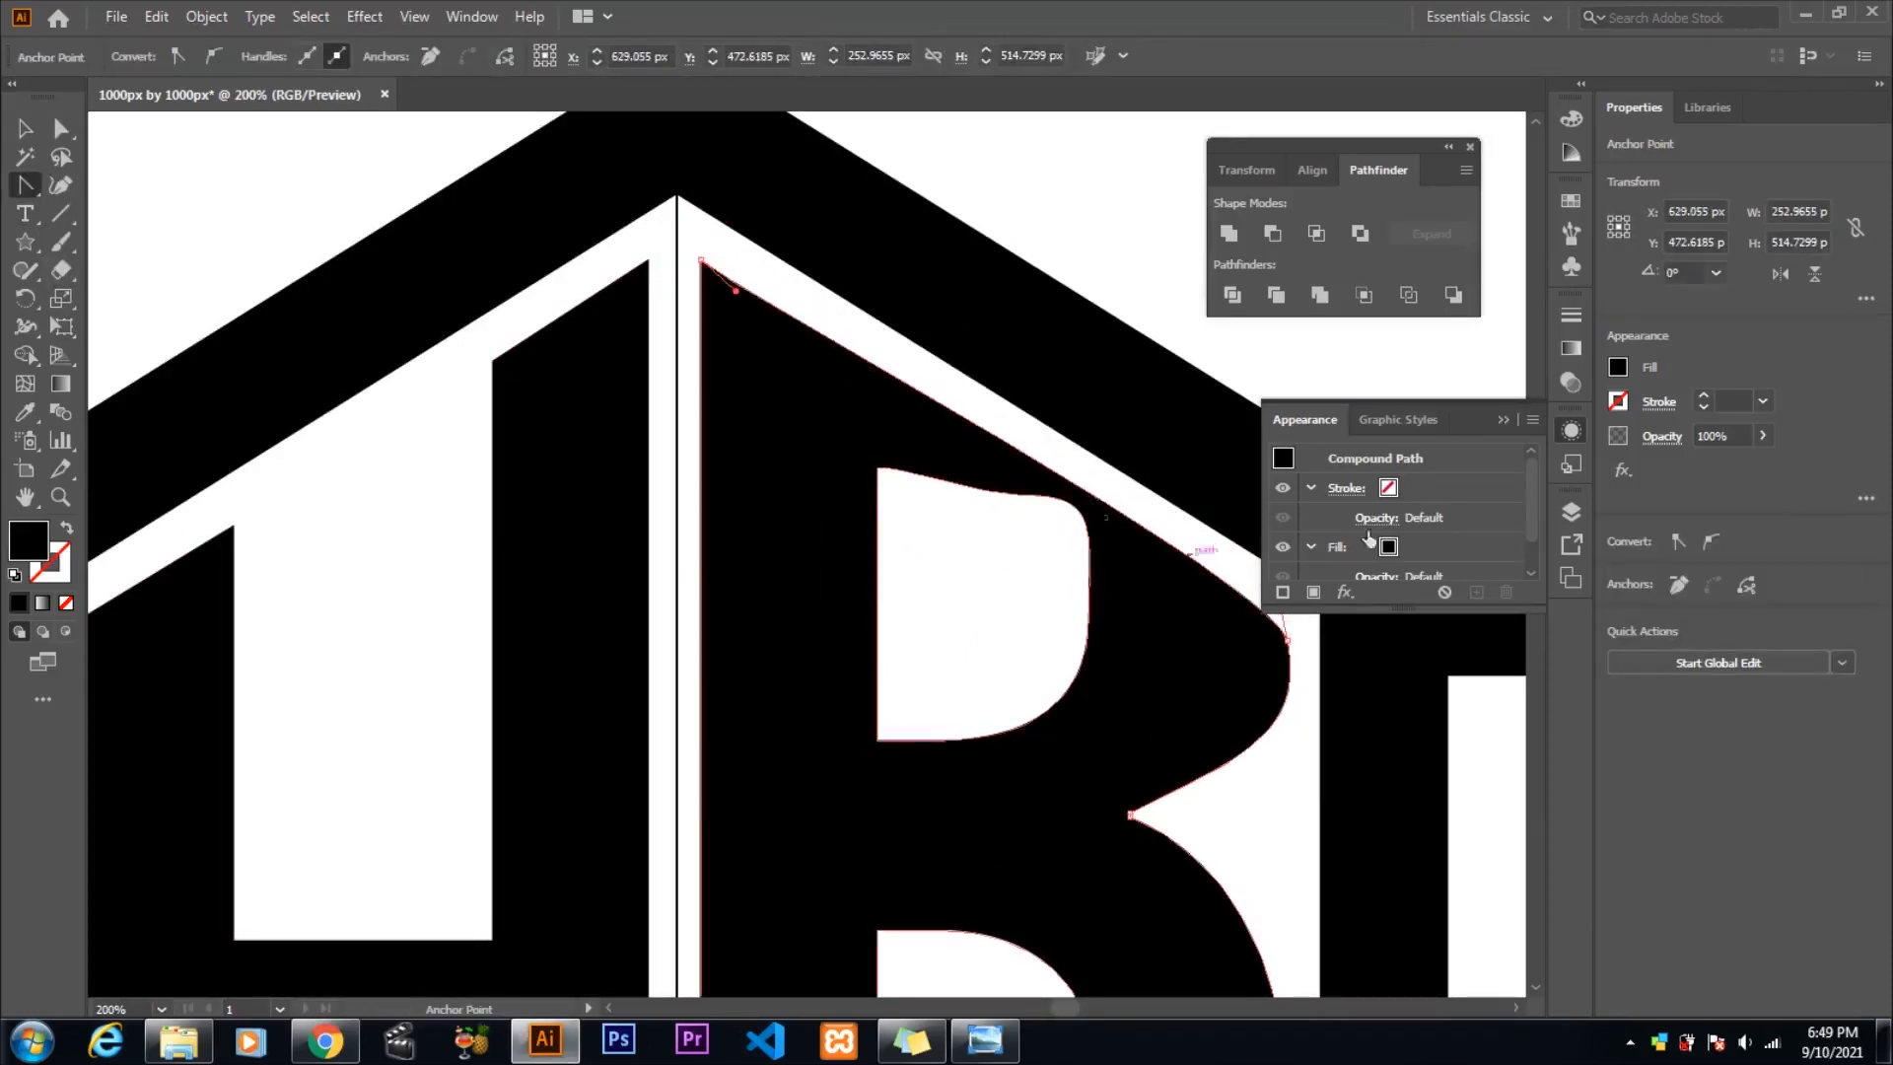
# - Bend the curves of the B's upper counter into a sloping, rounded shape with the Anchor Point tool
pyautogui.click(1503, 420)
pyautogui.scroll(-1, 1386, 570)
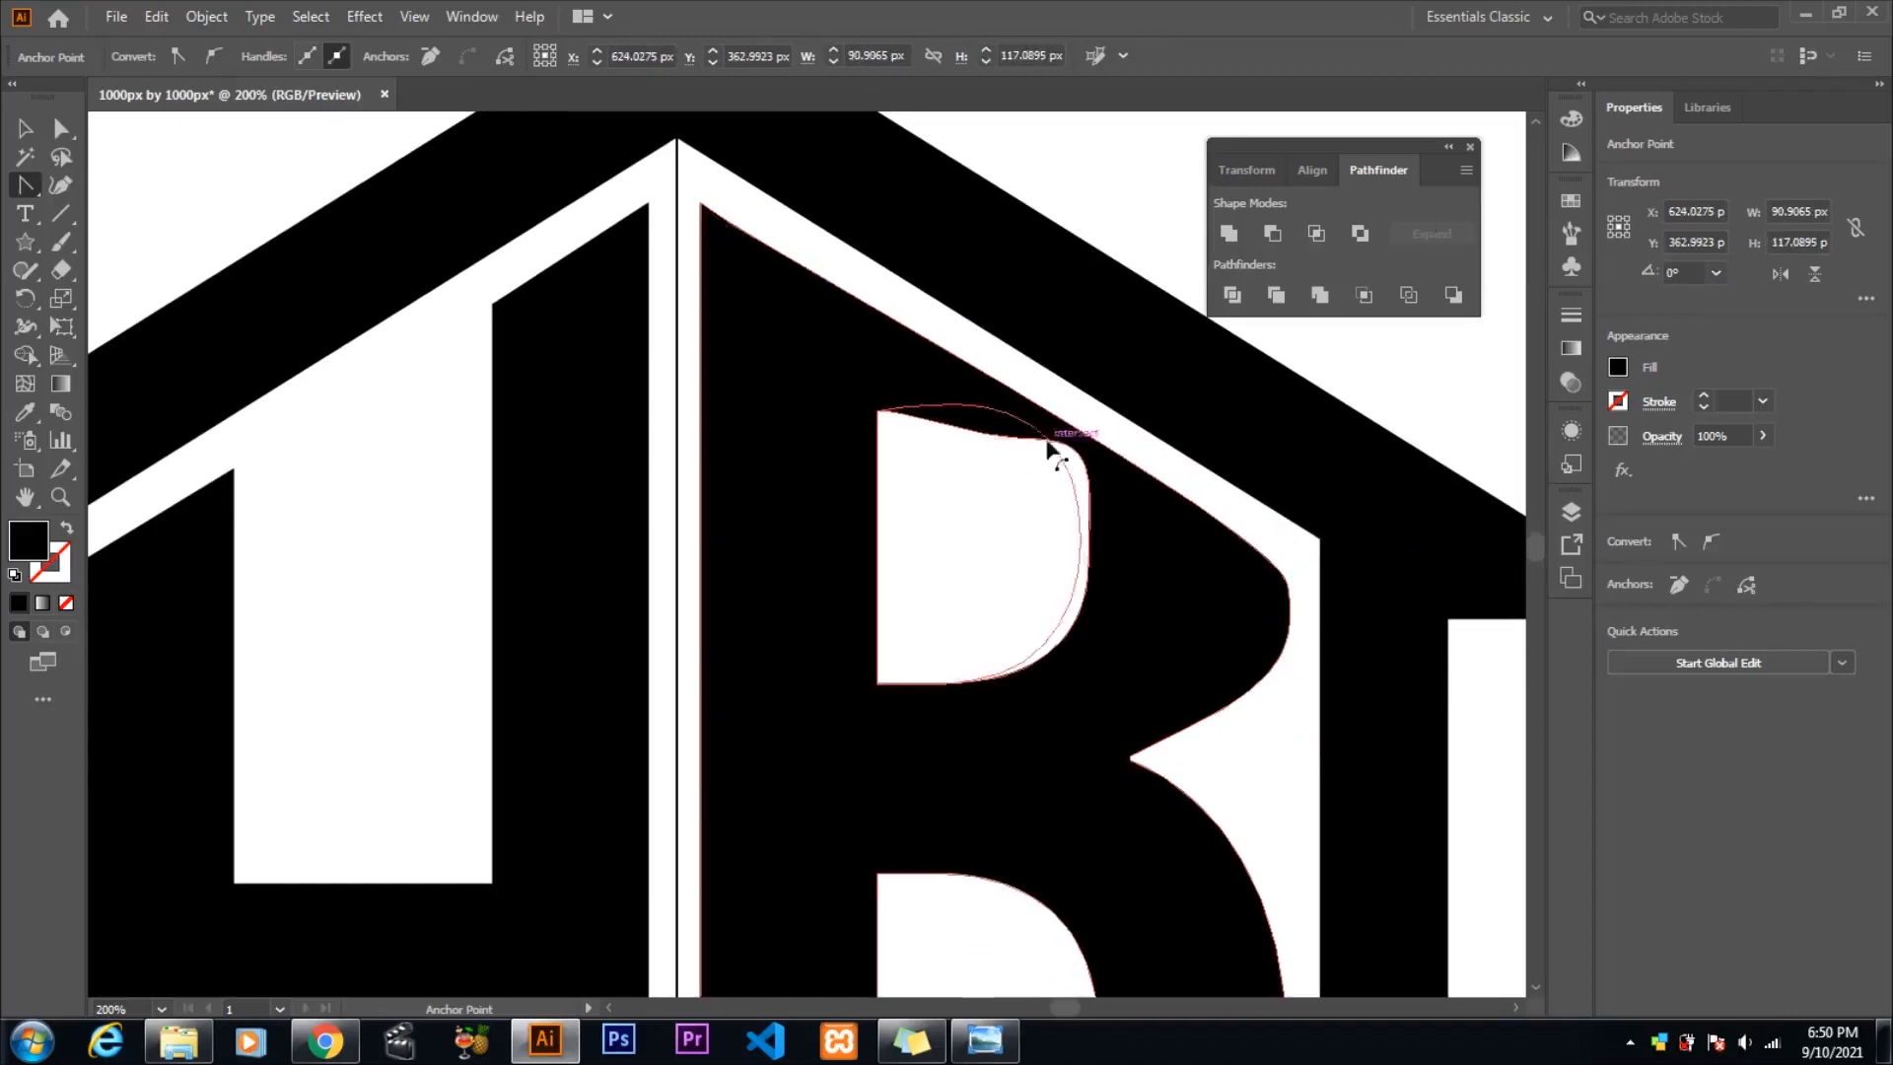
pyautogui.click(1075, 451)
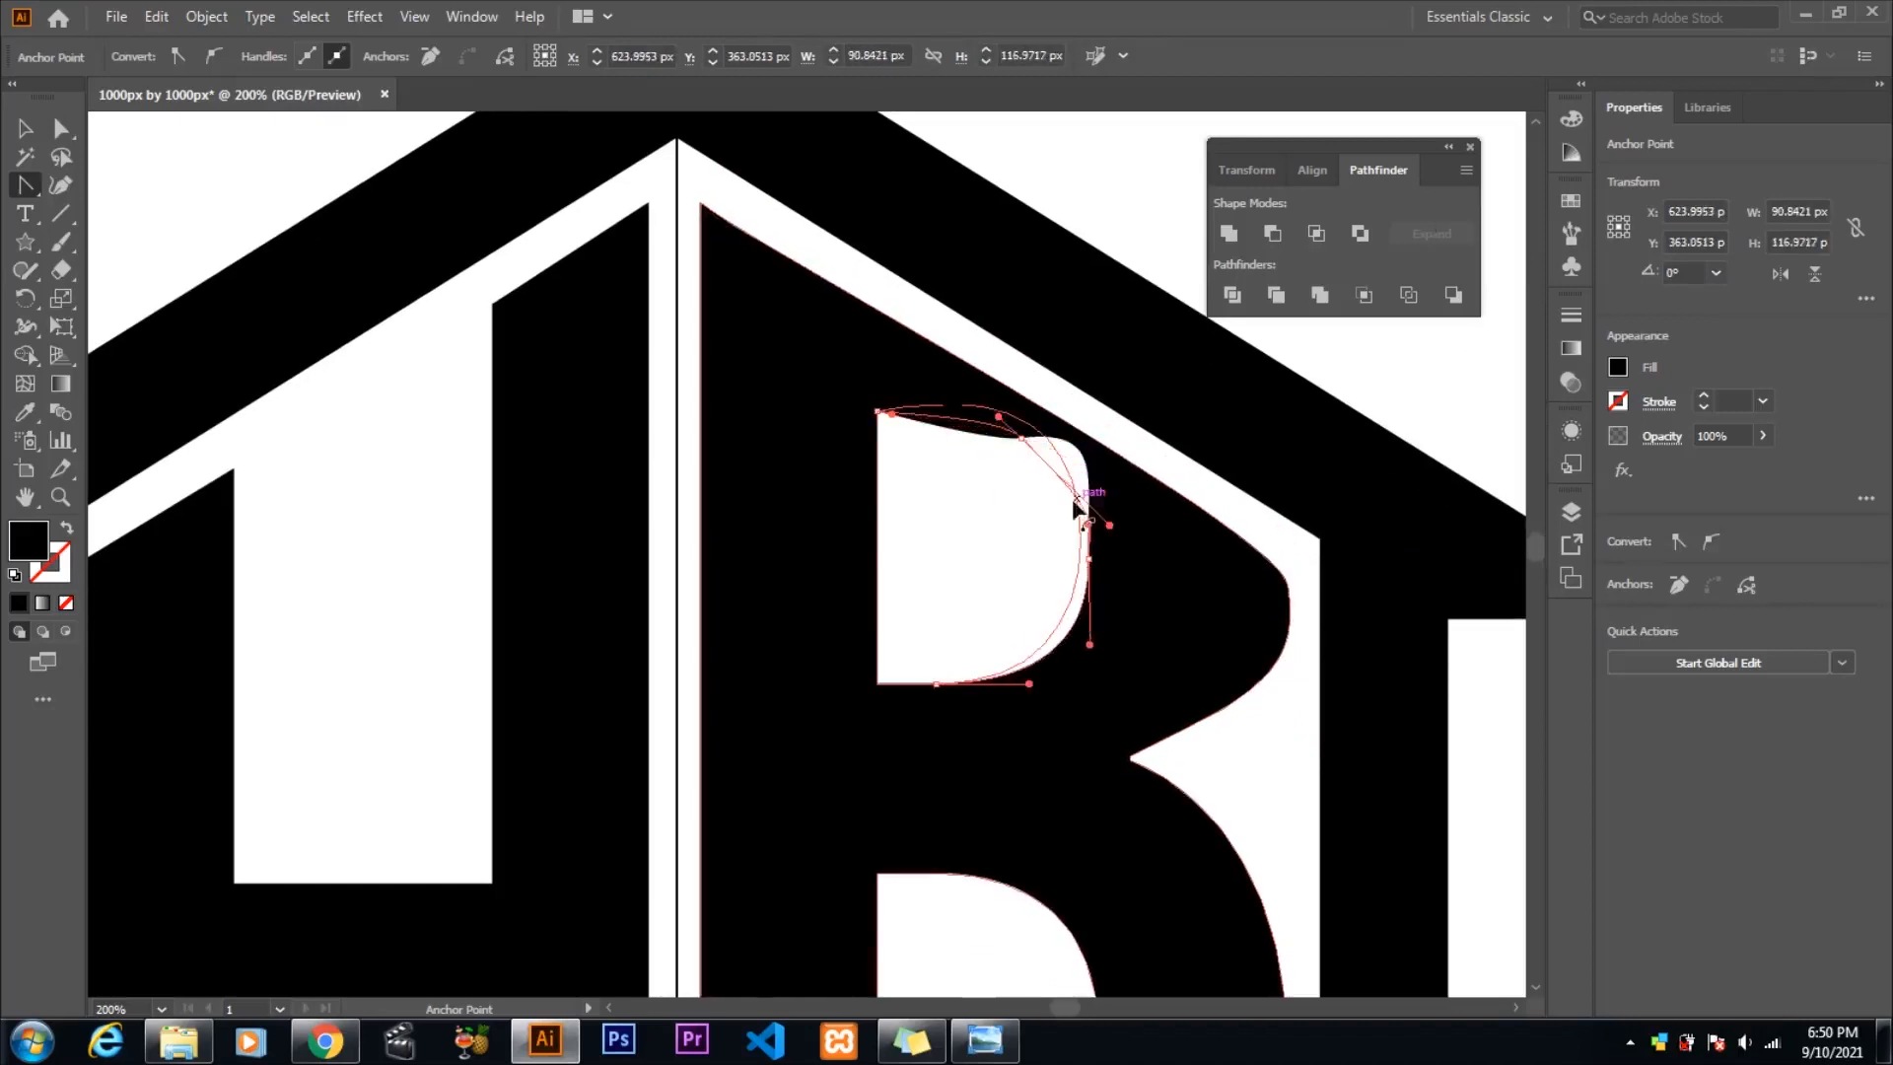
pyautogui.moveTo(1075, 501); pyautogui.dragTo(1103, 507)
pyautogui.moveTo(1088, 559); pyautogui.dragTo(1080, 597)
pyautogui.scroll(-2, 1208, 629)
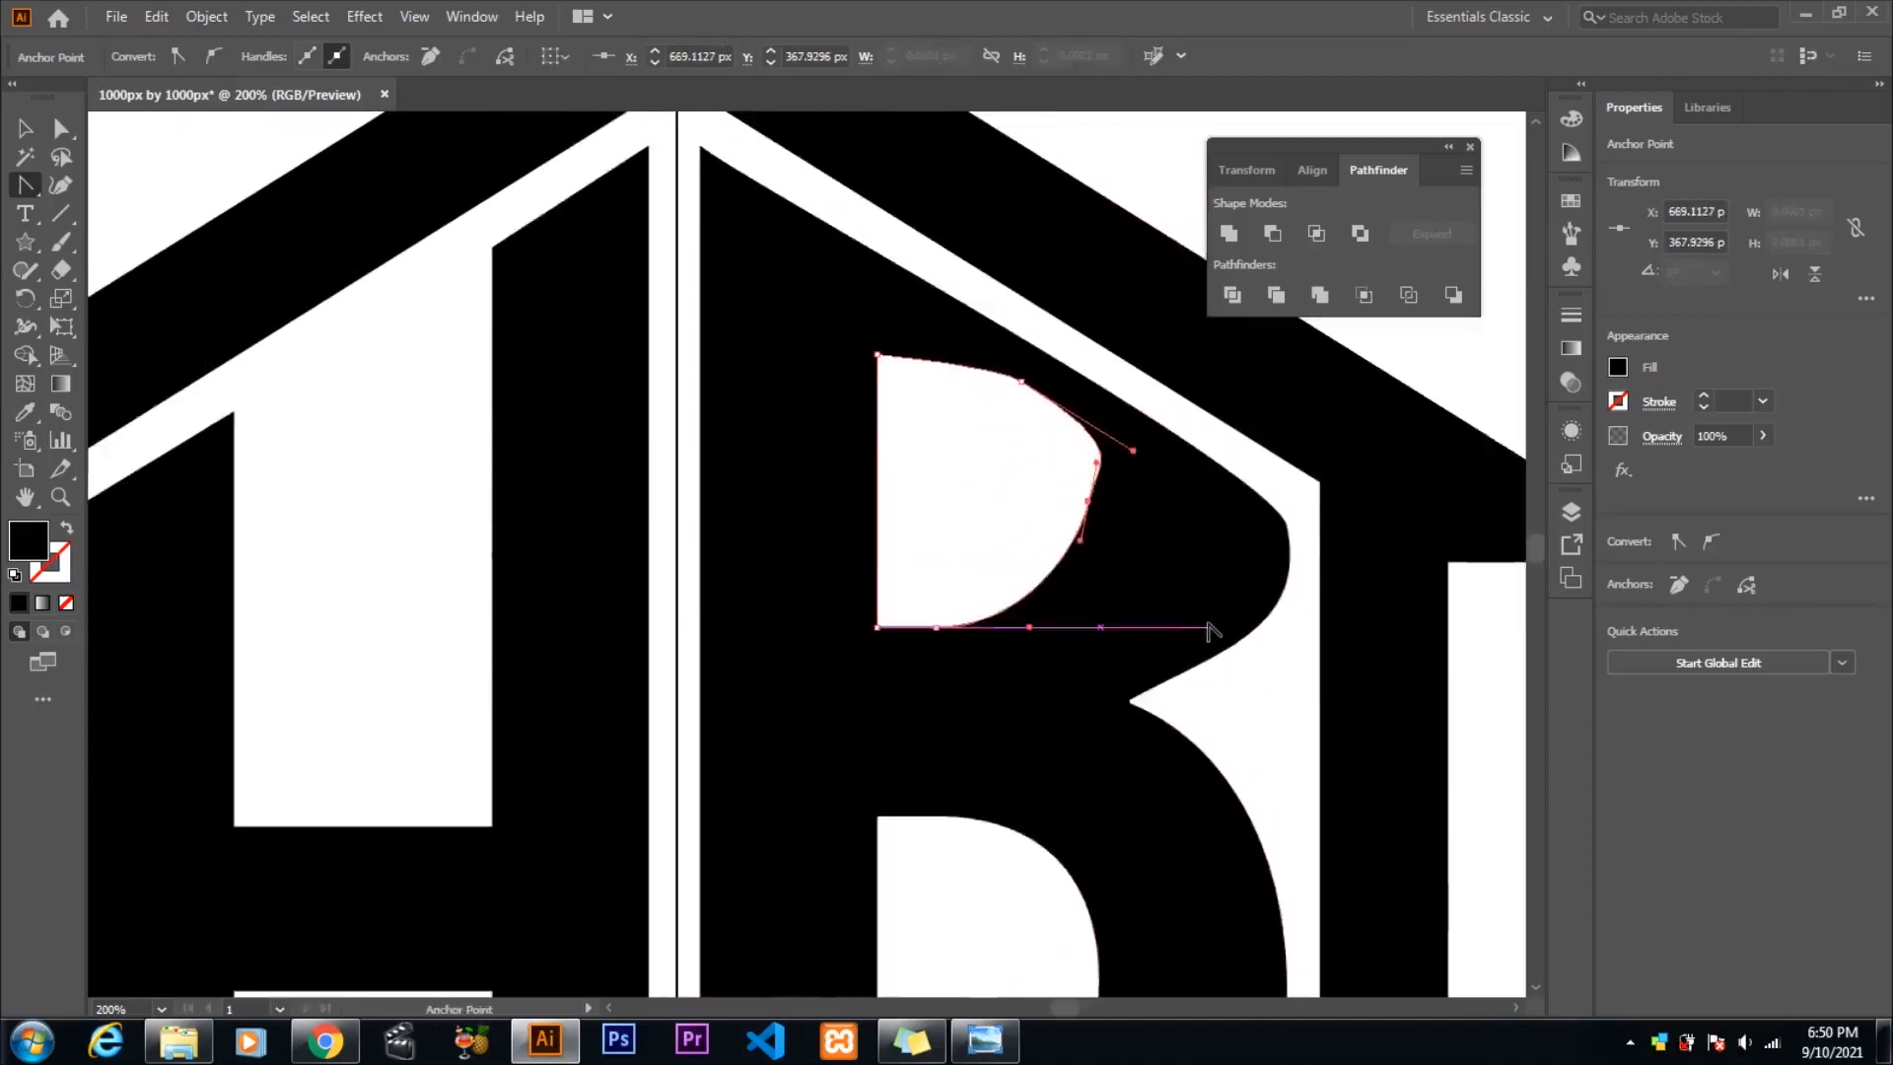
pyautogui.scroll(-1, 1222, 611)
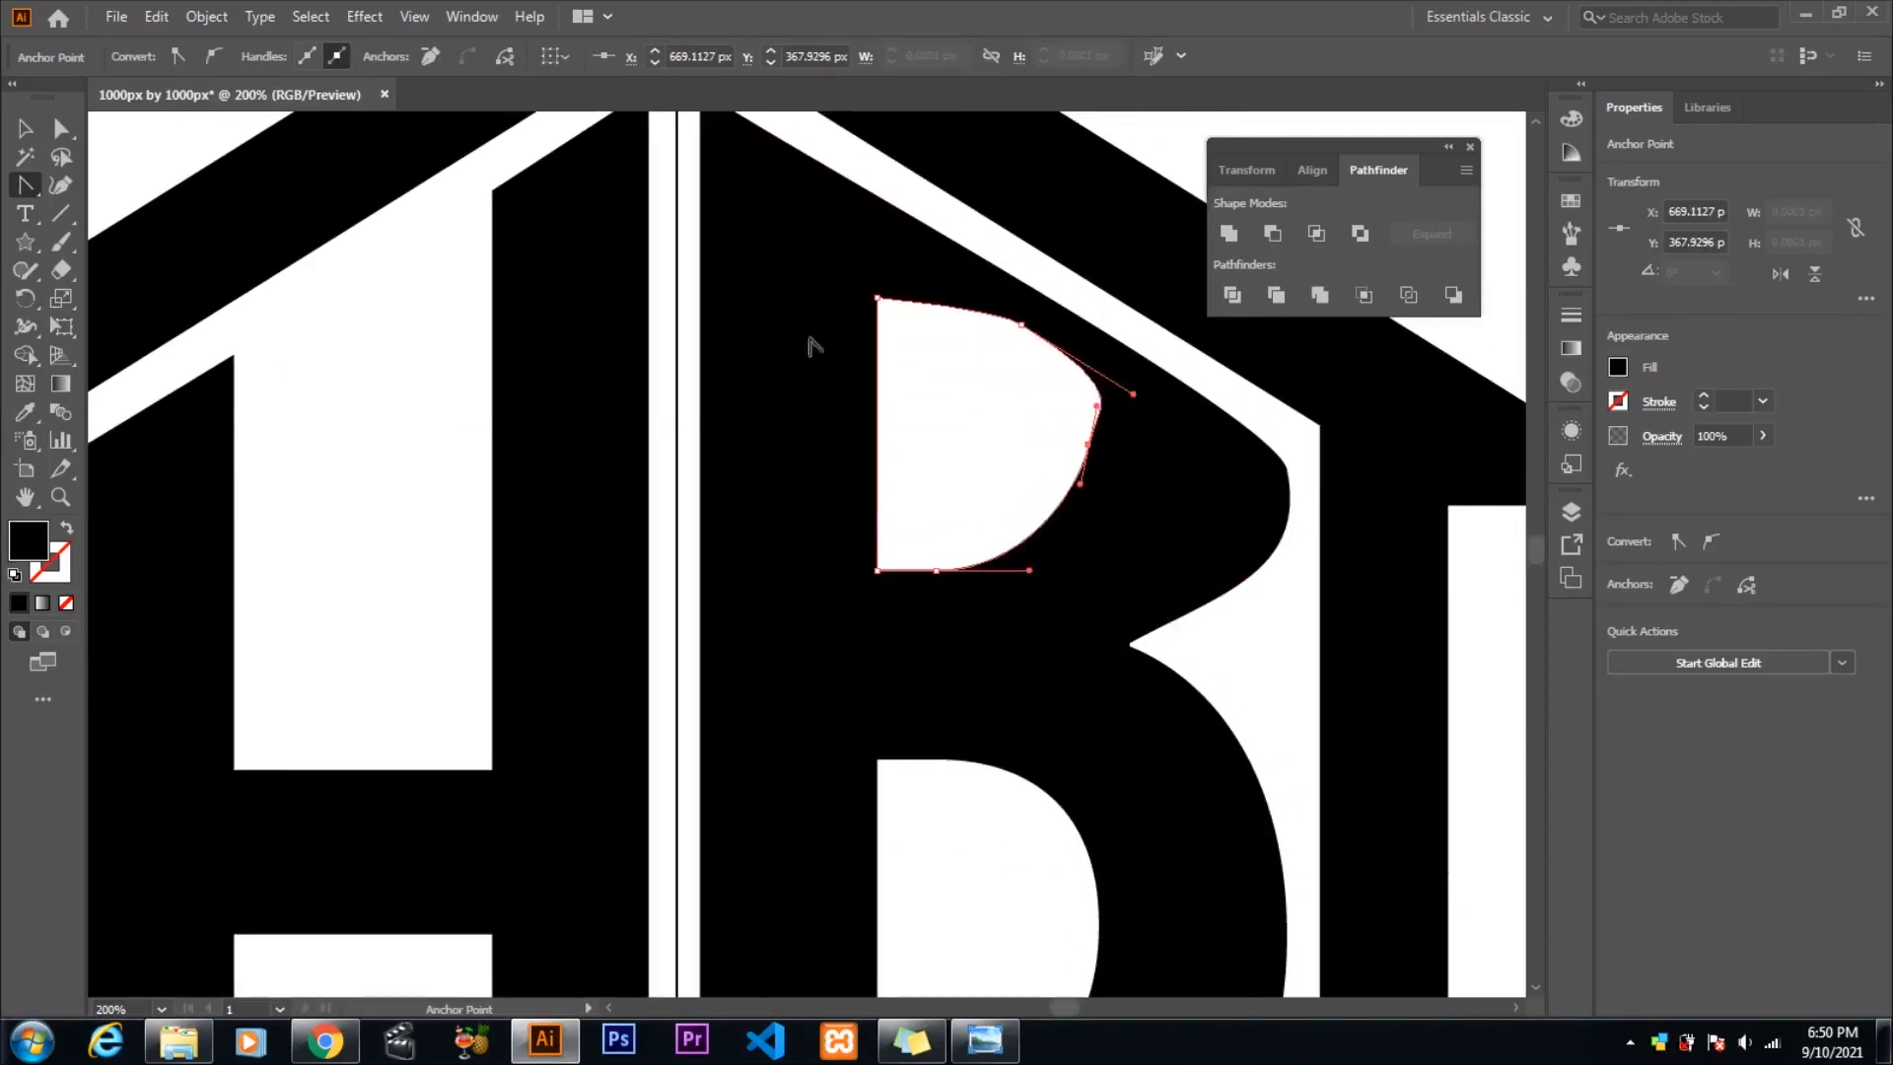
# - Delete the surplus anchor points on the upper right curve of the B's upper counter
pyautogui.rightClick(26, 185)
pyautogui.click(148, 241)
pyautogui.click(1021, 325)
# - Lower the upper counter's top corner and pull its right anchor down and inward to thicken the B's sloping stroke
pyautogui.press('a')
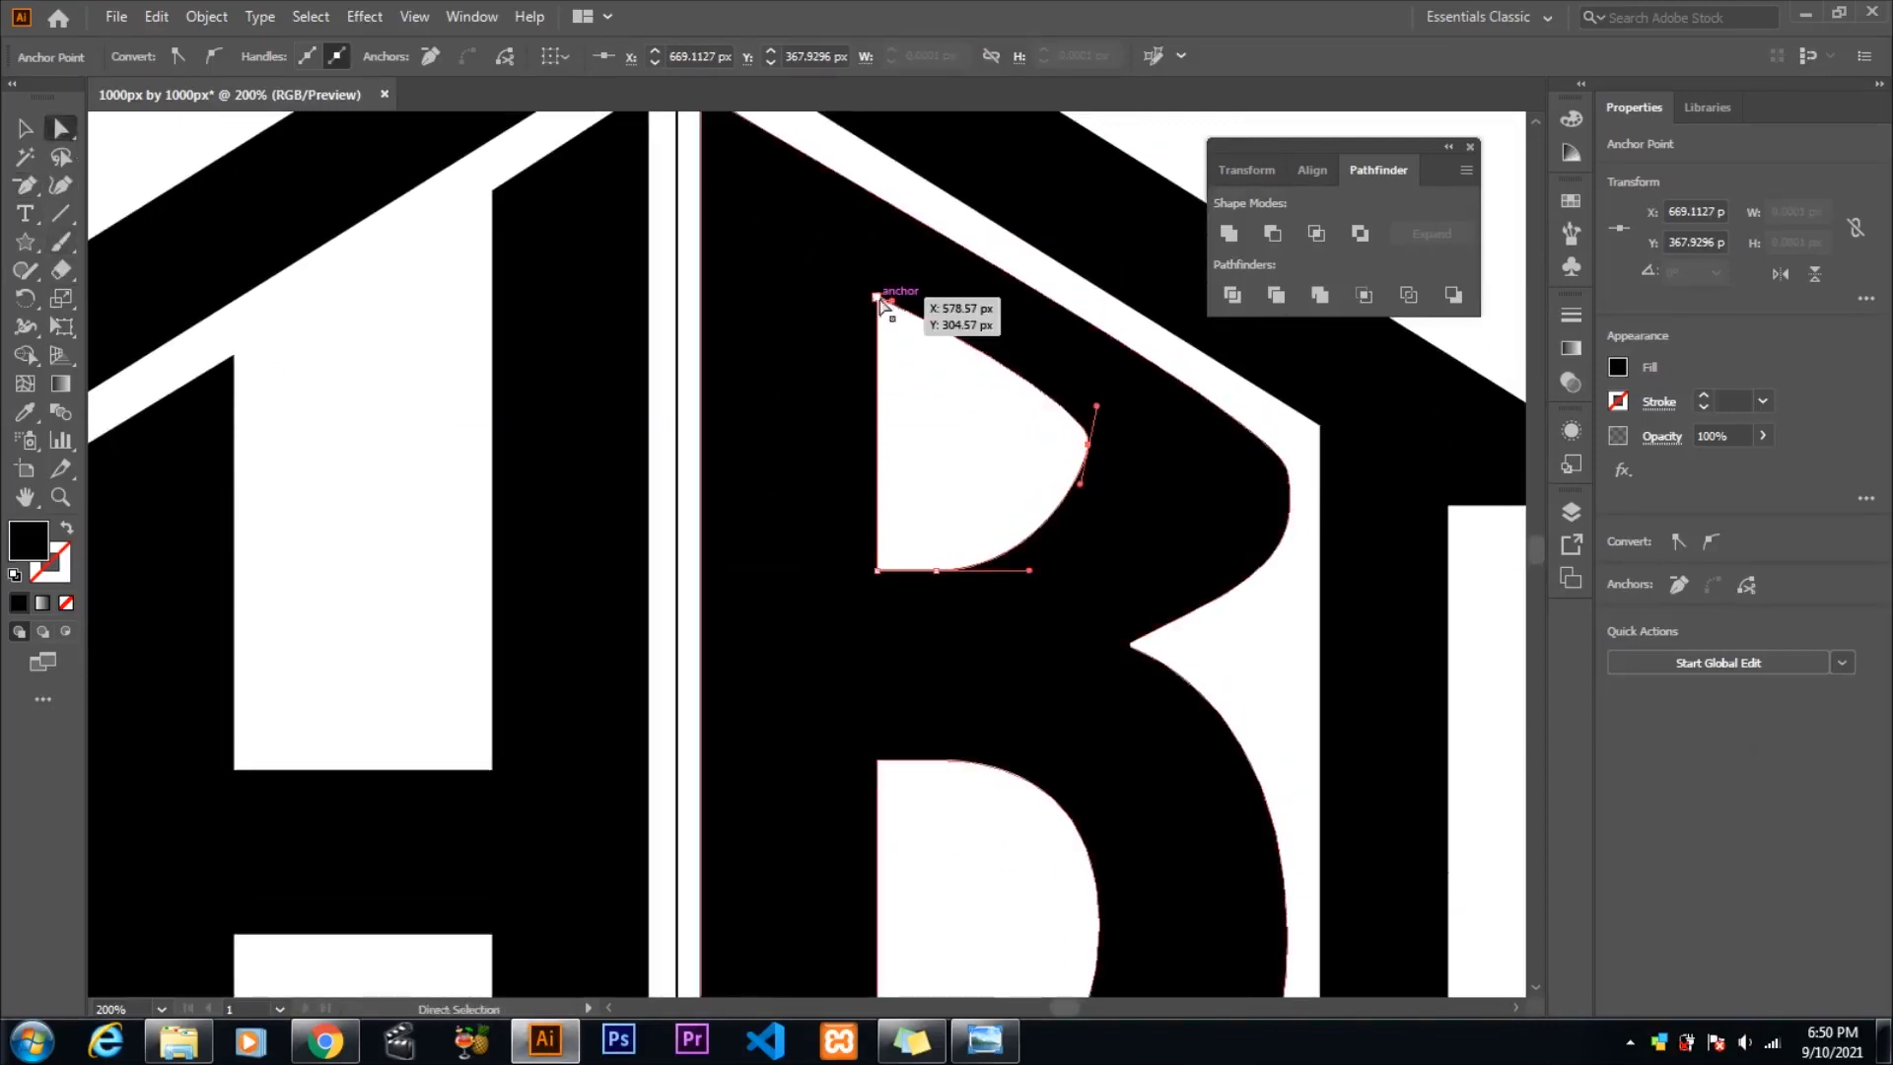
pyautogui.moveTo(877, 297); pyautogui.dragTo(877, 345)
pyautogui.click(1089, 446)
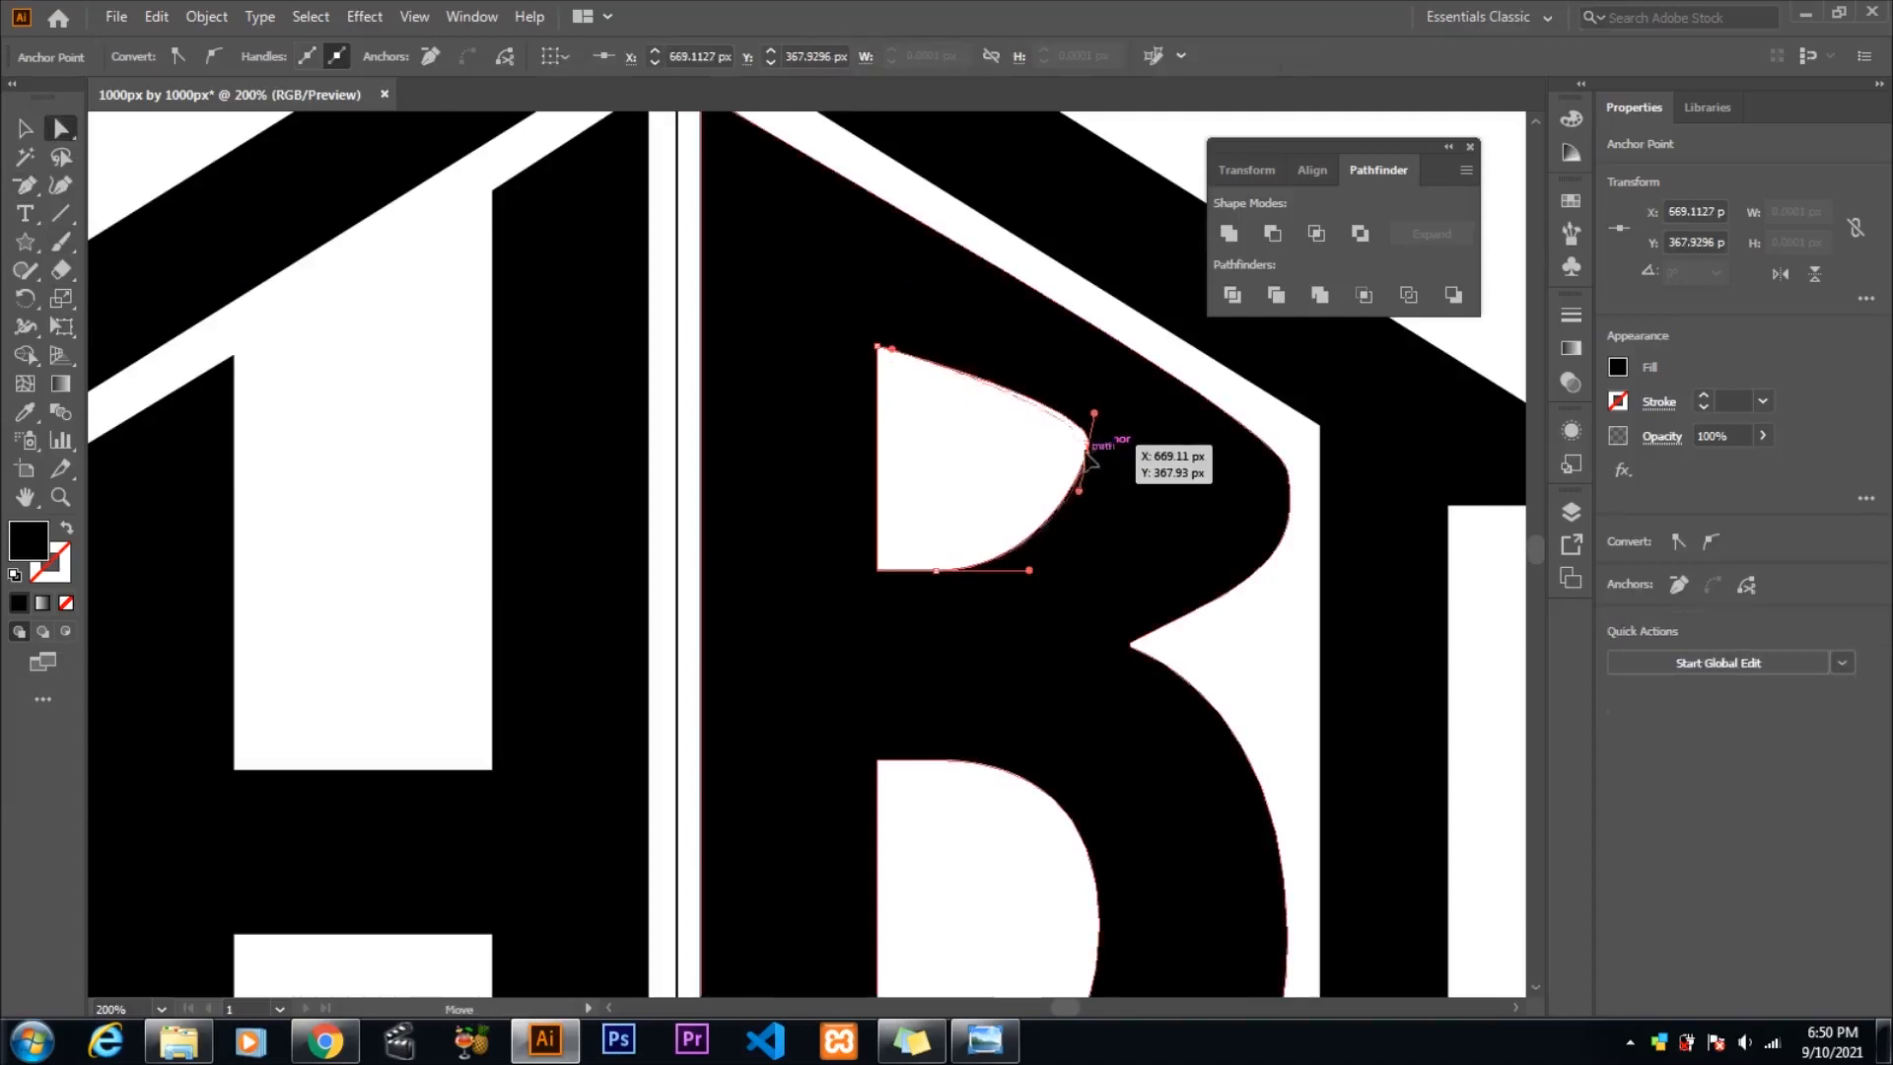
pyautogui.moveTo(1075, 465); pyautogui.dragTo(1068, 479)
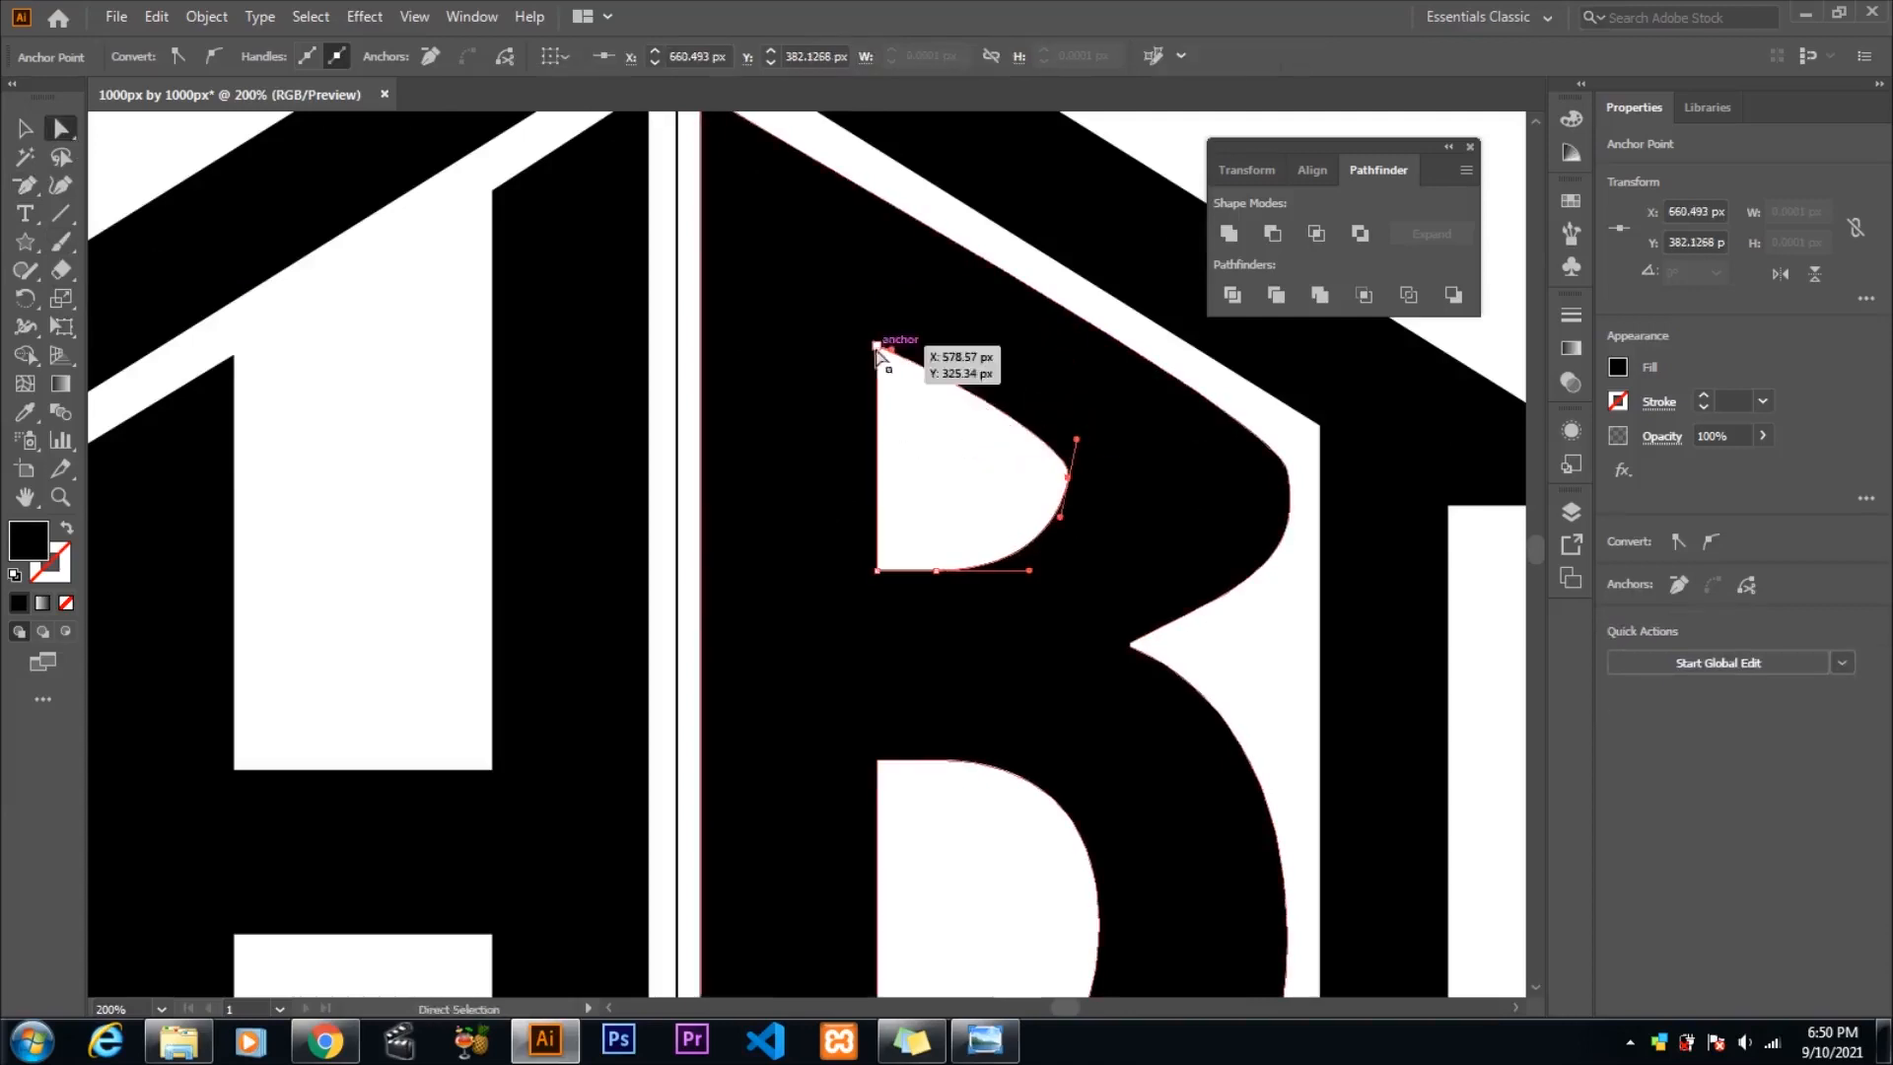
pyautogui.moveTo(877, 347); pyautogui.dragTo(877, 365)
pyautogui.click(1066, 479)
# - Round the notch between the B's two bowls with a corner radius of about 2.24 px
pyautogui.scroll(-2, 1088, 582)
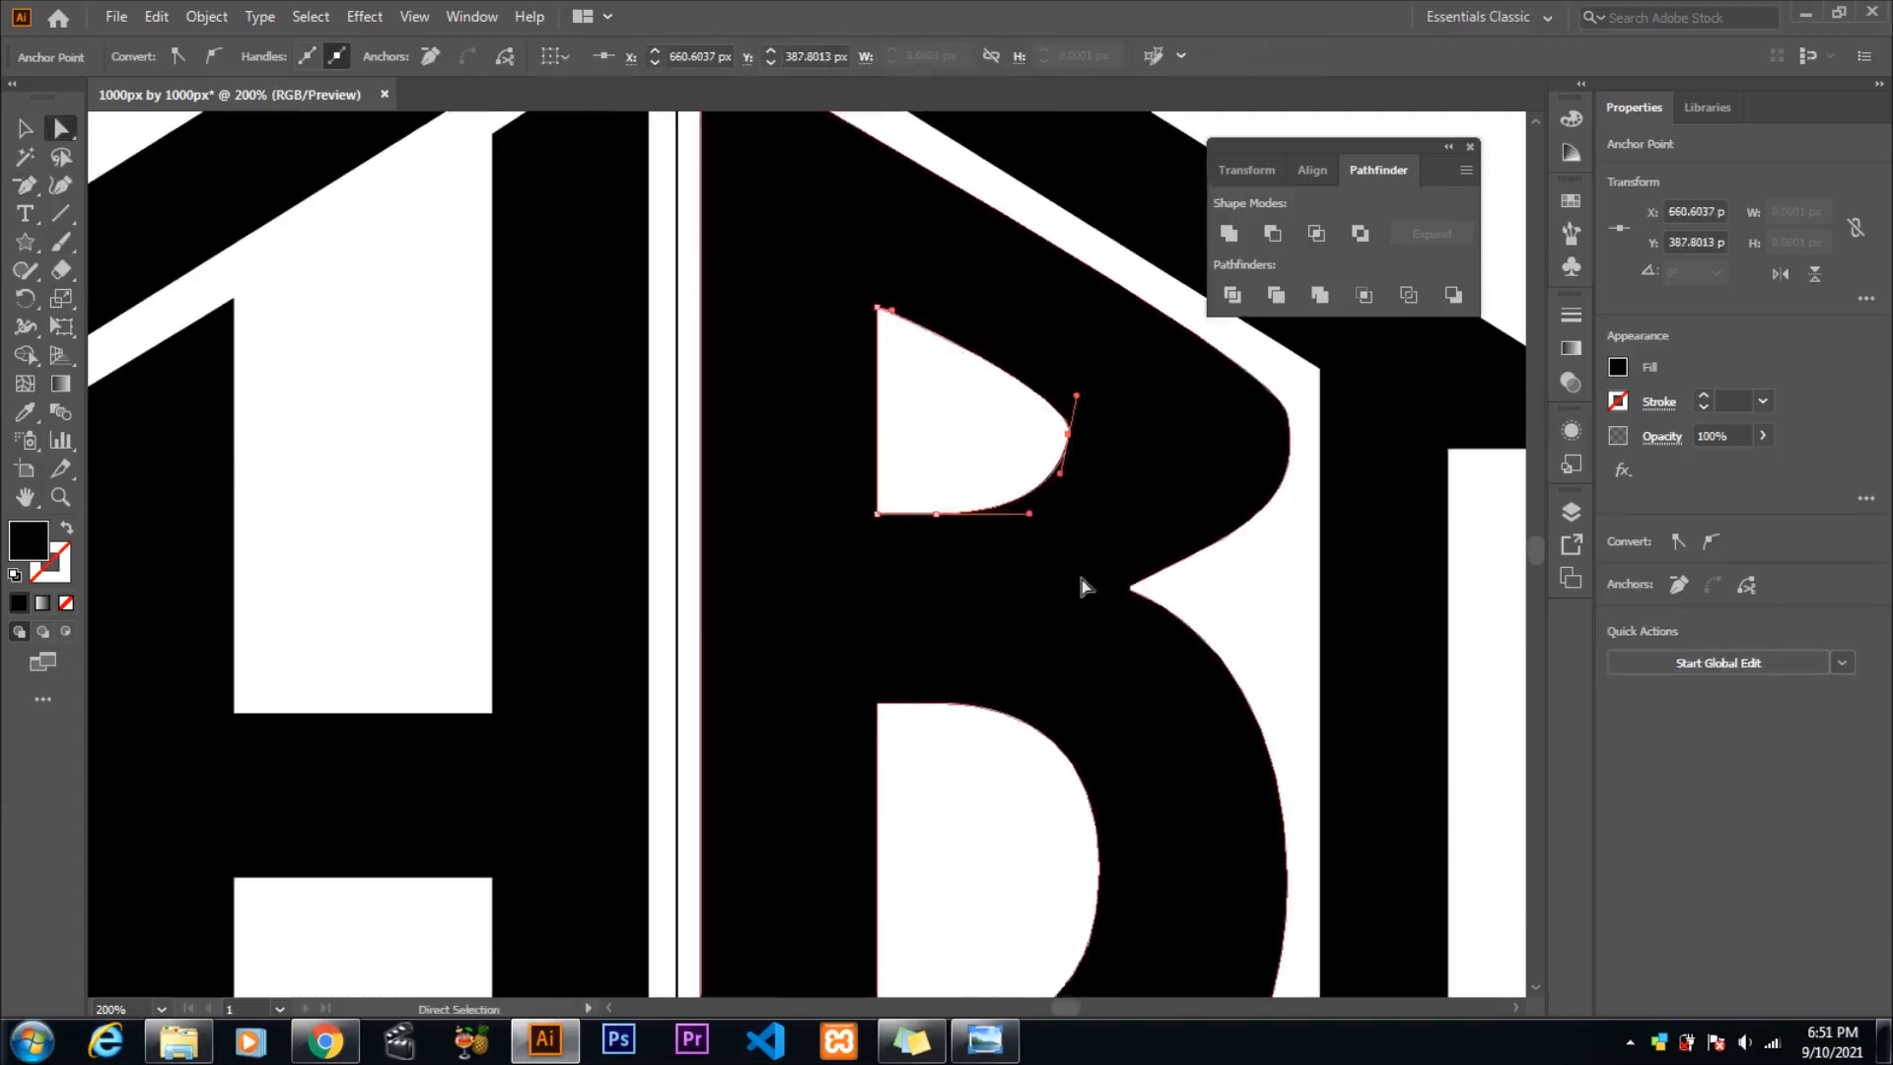
pyautogui.click(1130, 559)
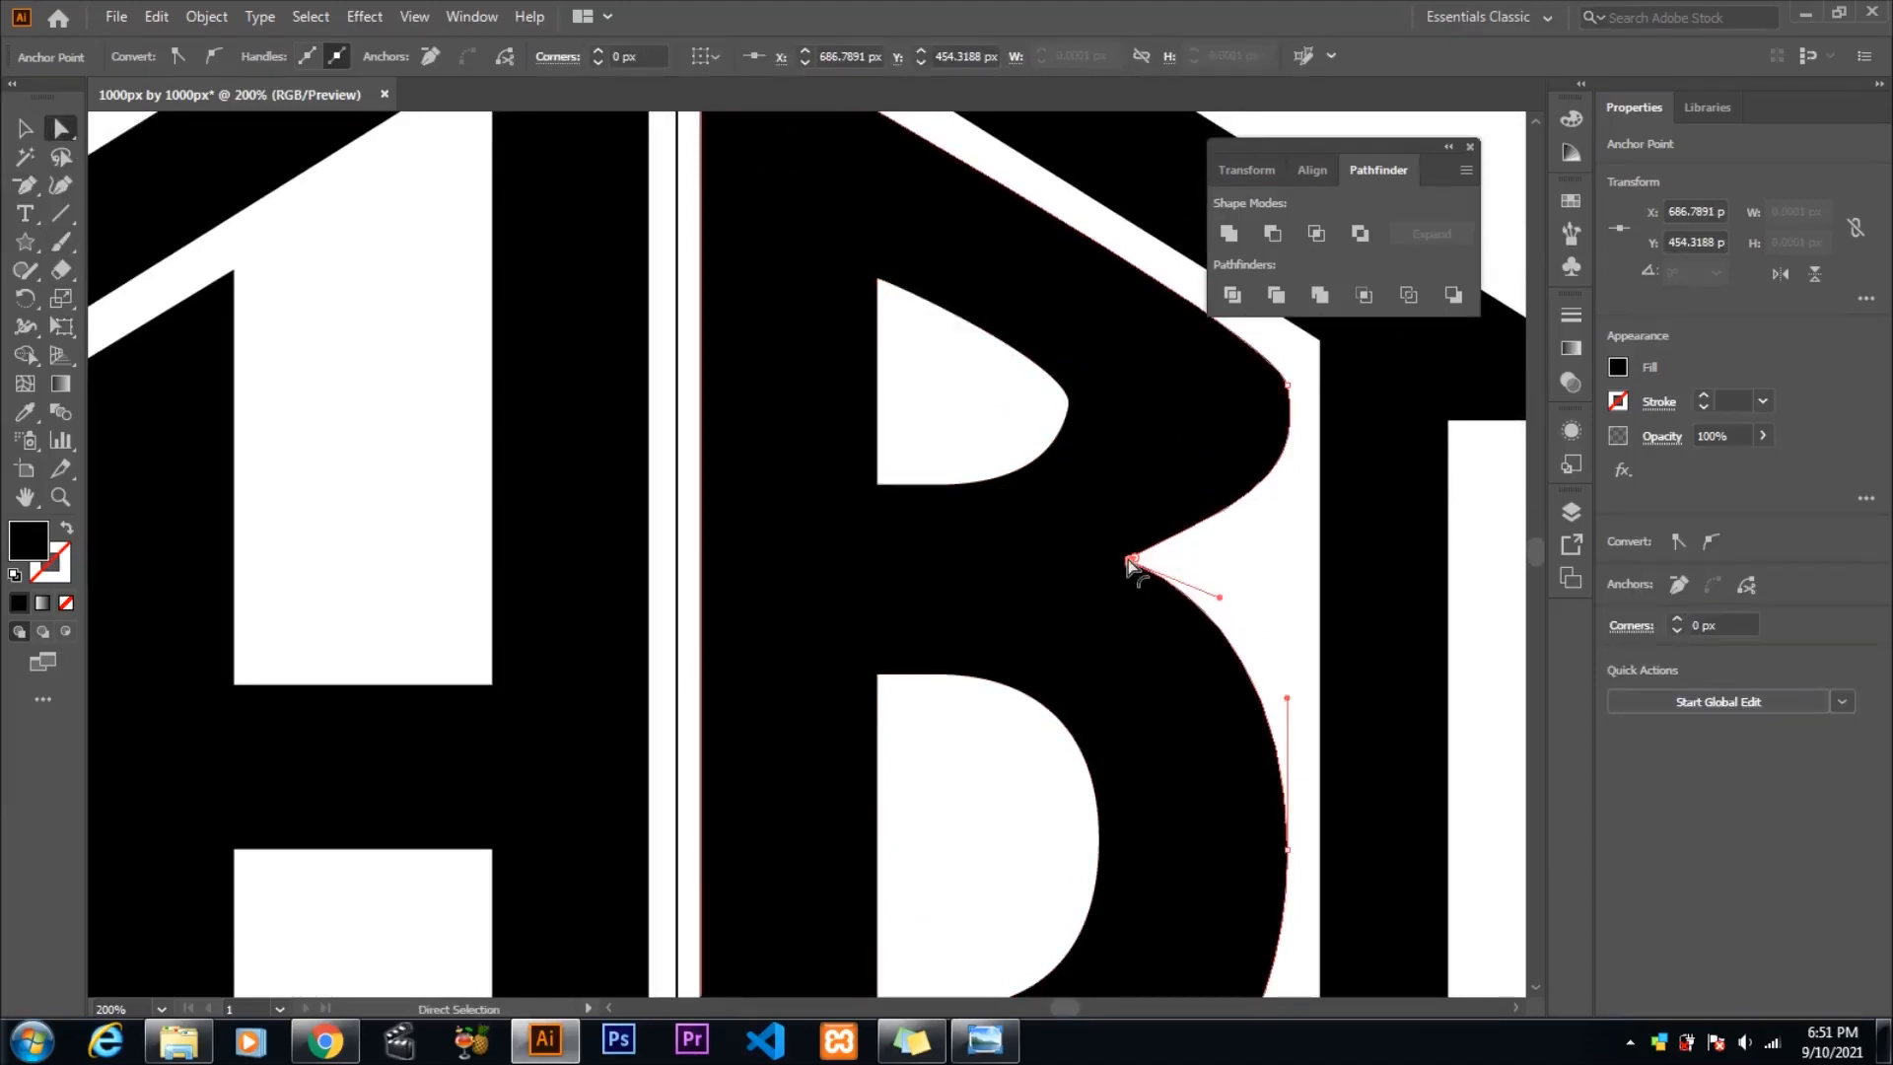
pyautogui.moveTo(1129, 560); pyautogui.dragTo(1134, 562)
# - Pull the B's lower-right anchor toward the house's inner corner, then delete the bottom edge's middle anchor and flatten that edge
pyautogui.scroll(-7, 1286, 592)
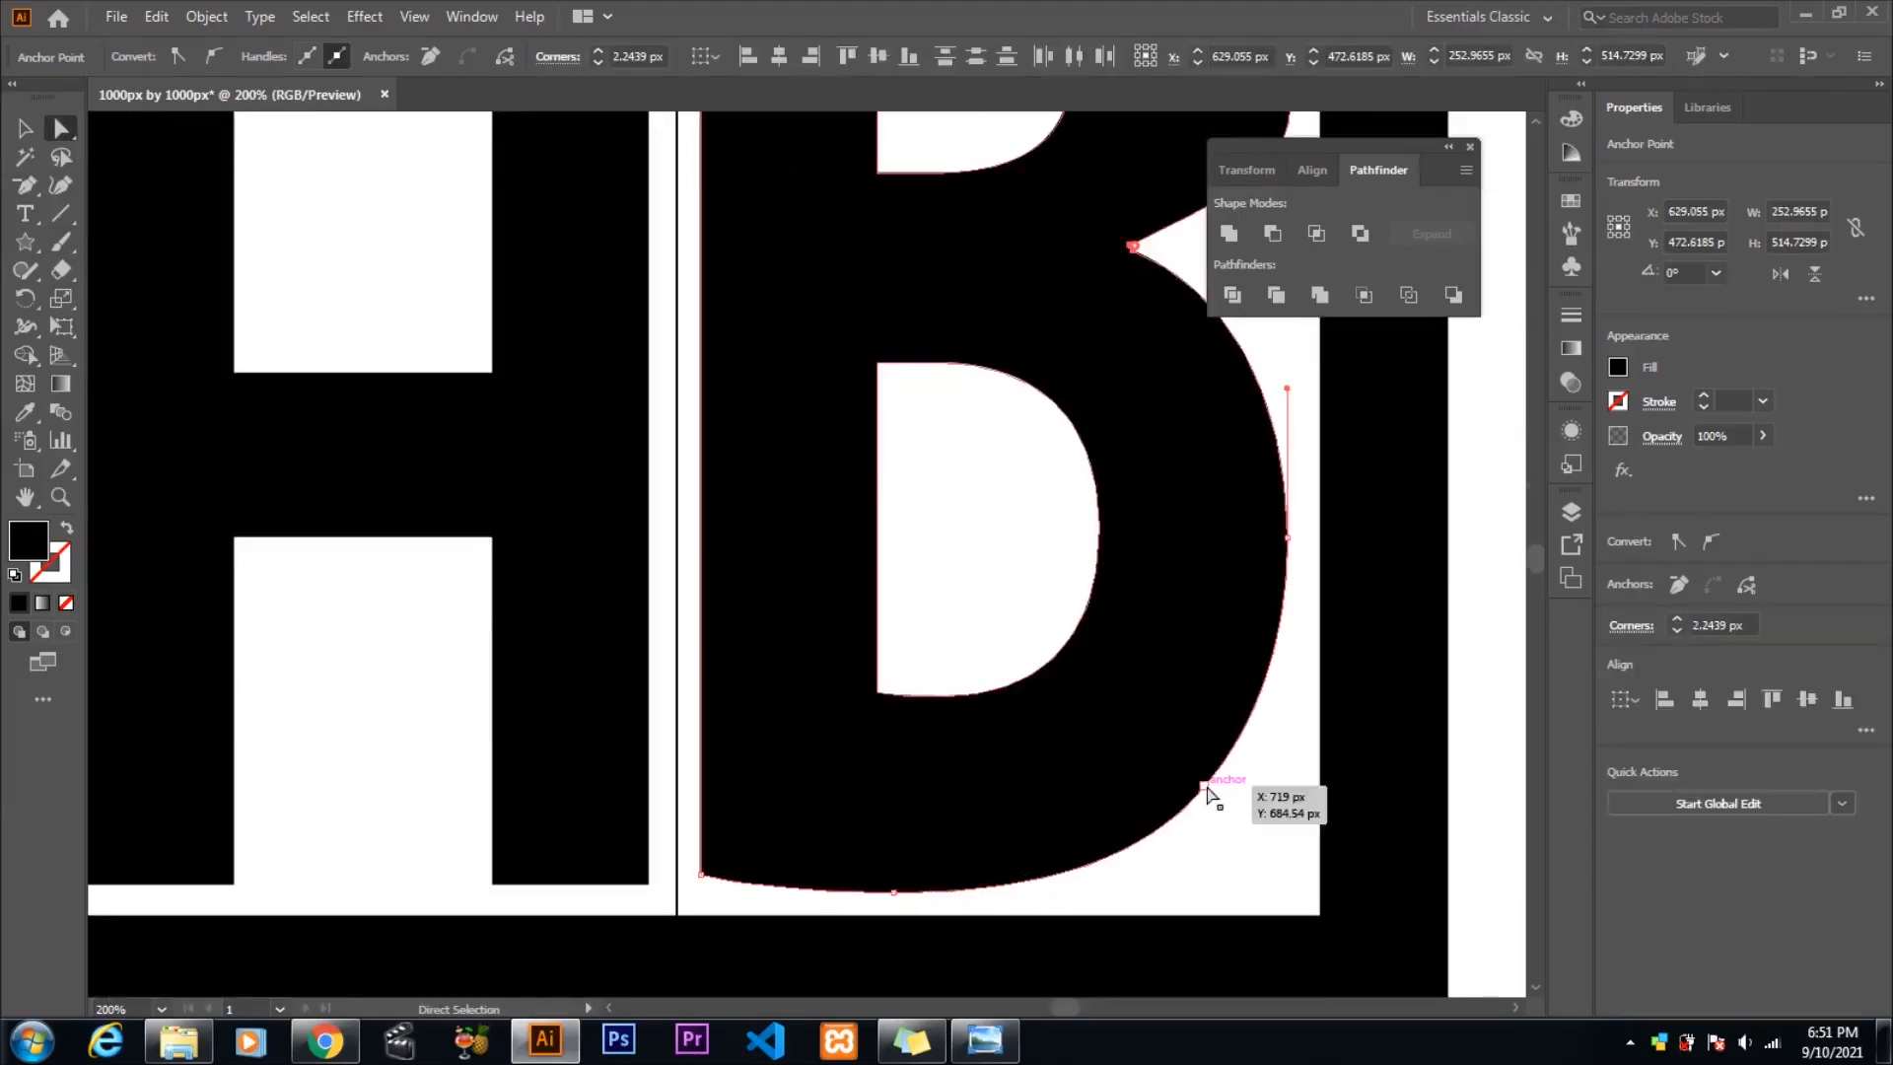
pyautogui.moveTo(1205, 788); pyautogui.dragTo(1268, 861)
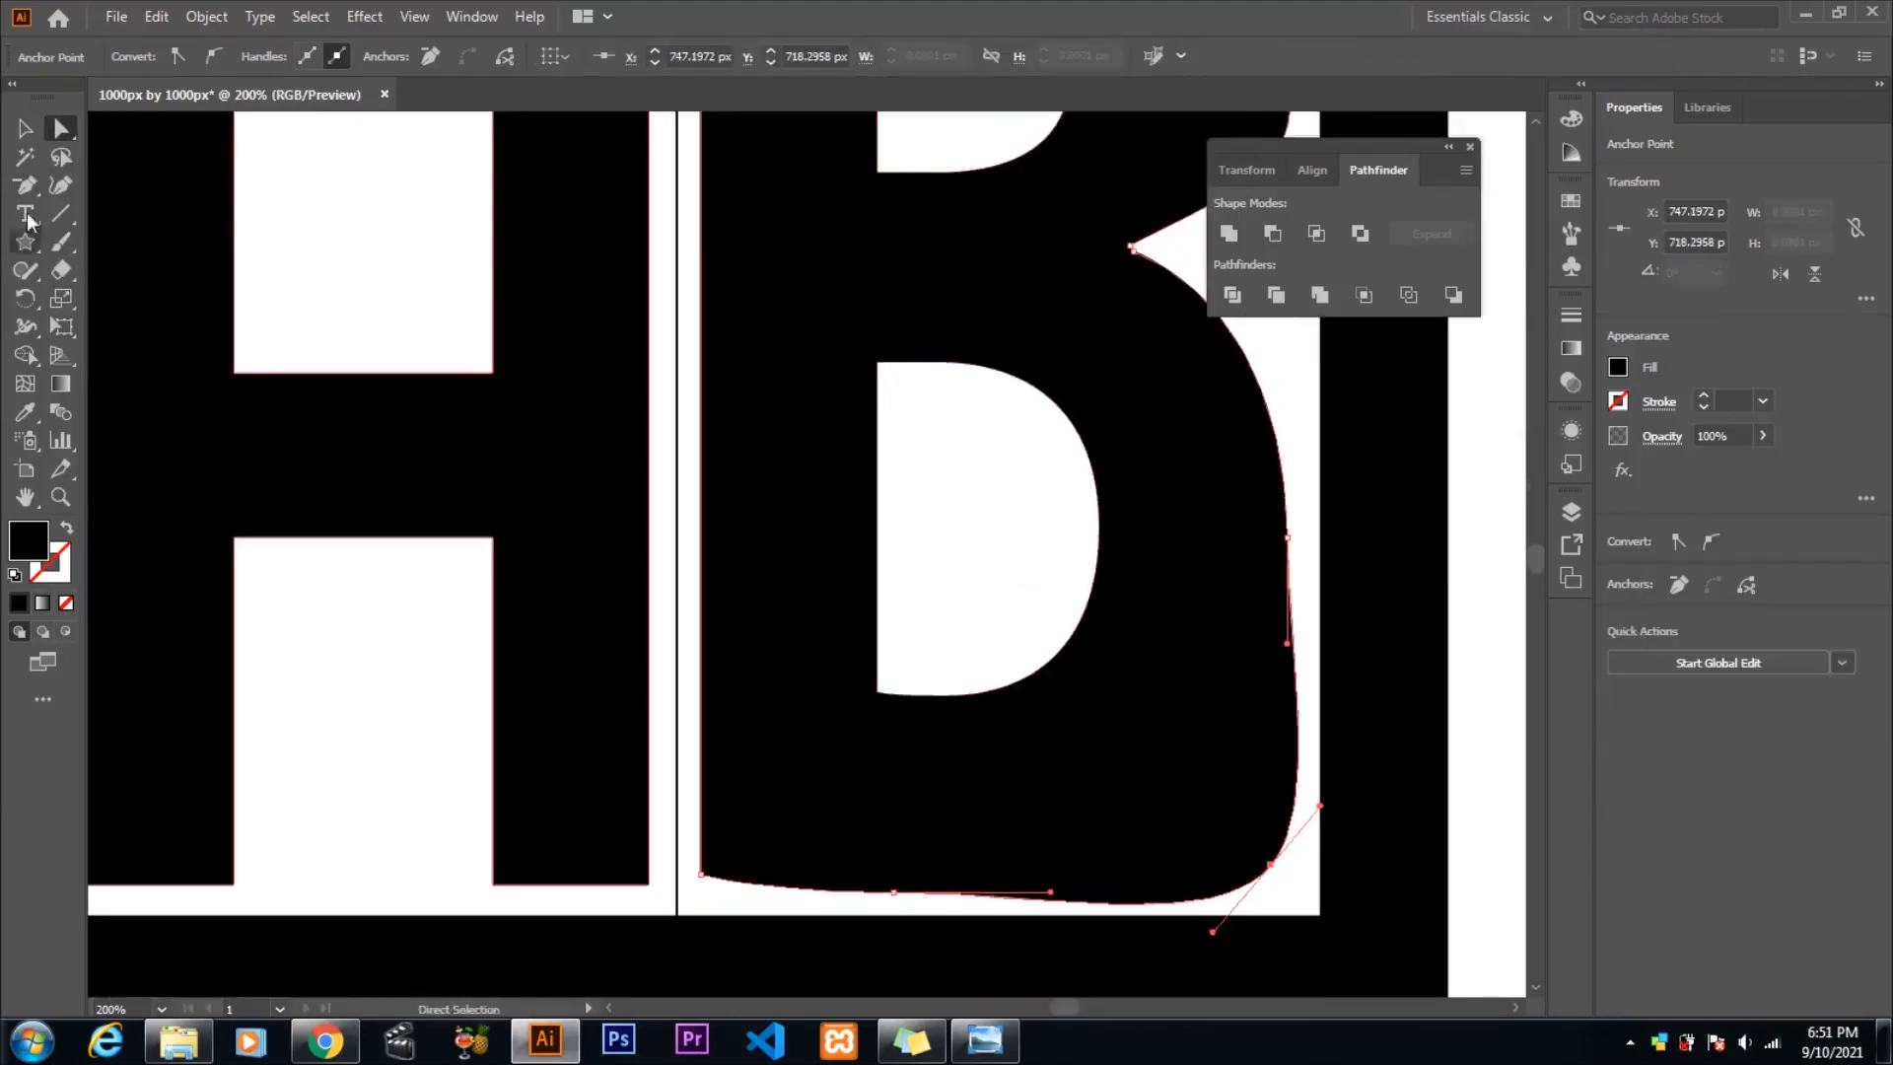
pyautogui.click(26, 185)
pyautogui.click(894, 892)
pyautogui.moveTo(26, 185); pyautogui.dragTo(123, 275)
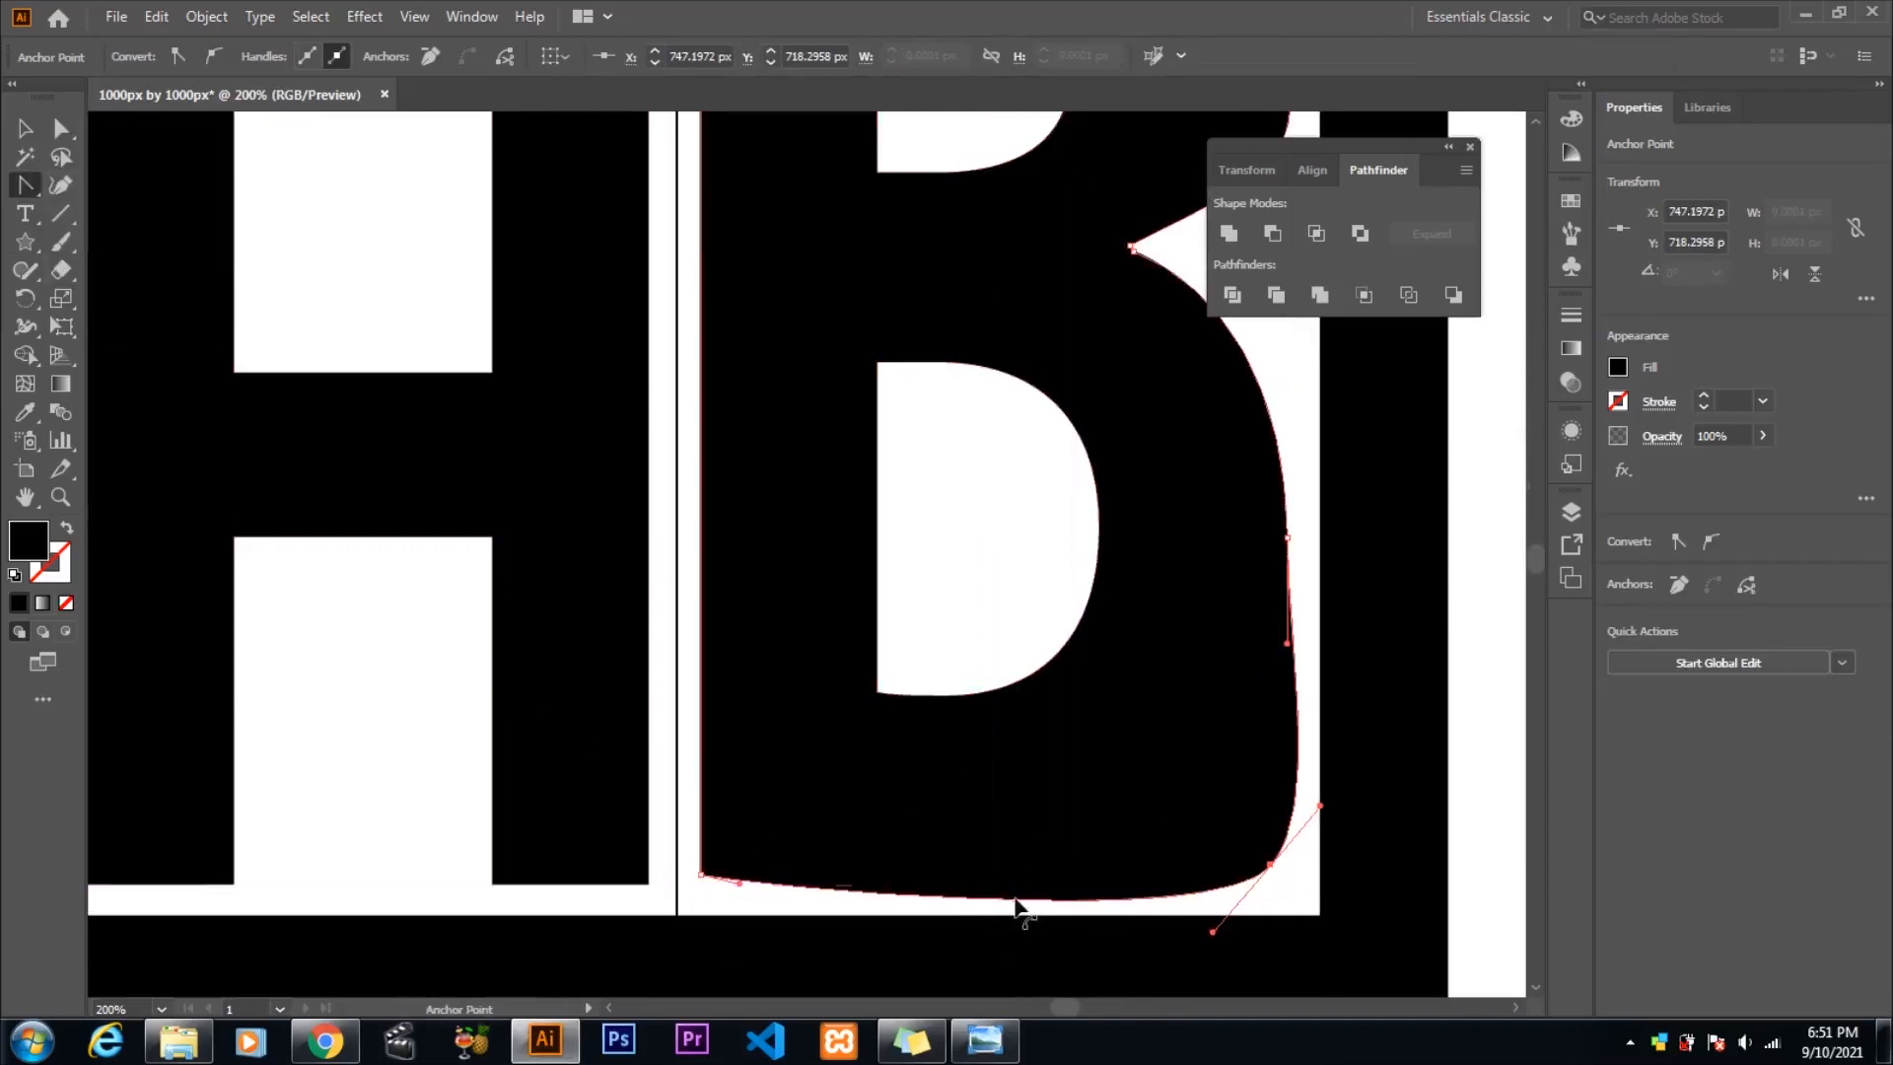
pyautogui.moveTo(1015, 899); pyautogui.dragTo(1015, 885)
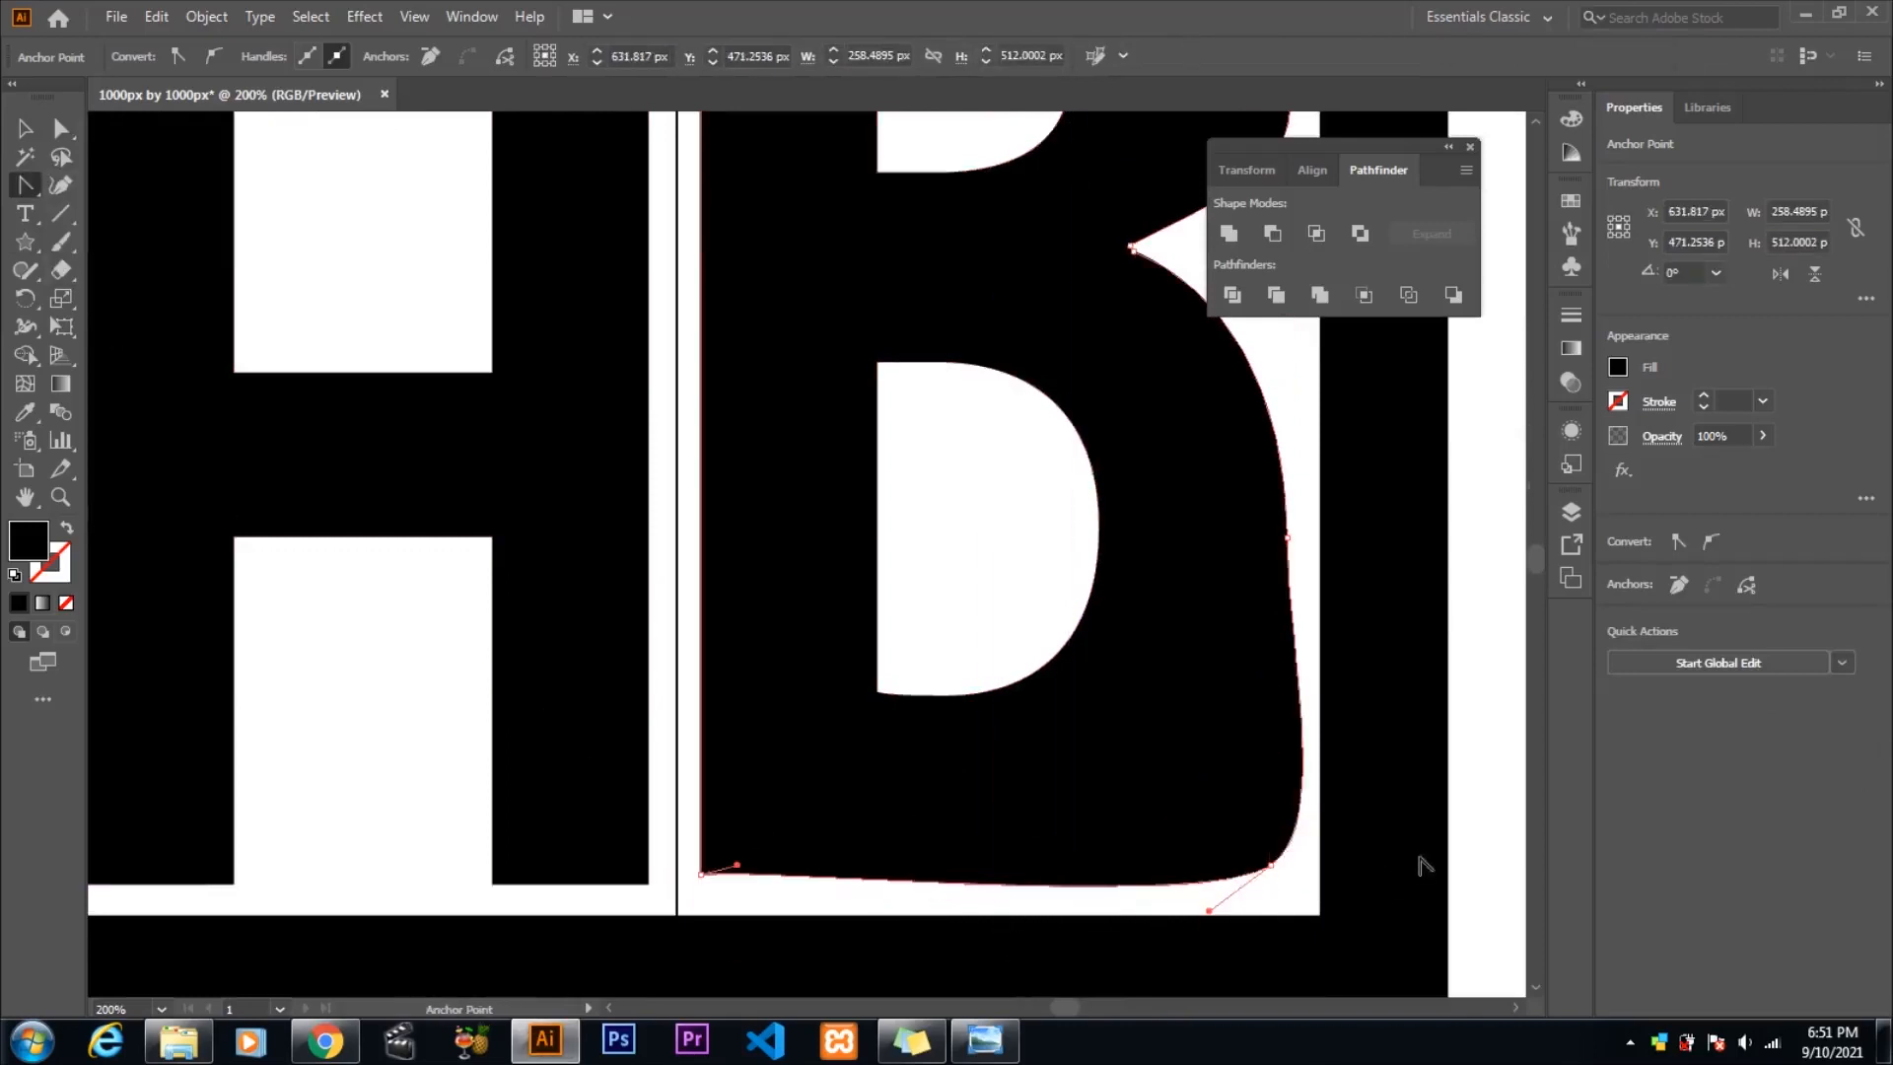
# - Adjust the B's lower right side by adding and deleting anchor points along the lower bowl's outer curve
pyautogui.scroll(-2, 1301, 878)
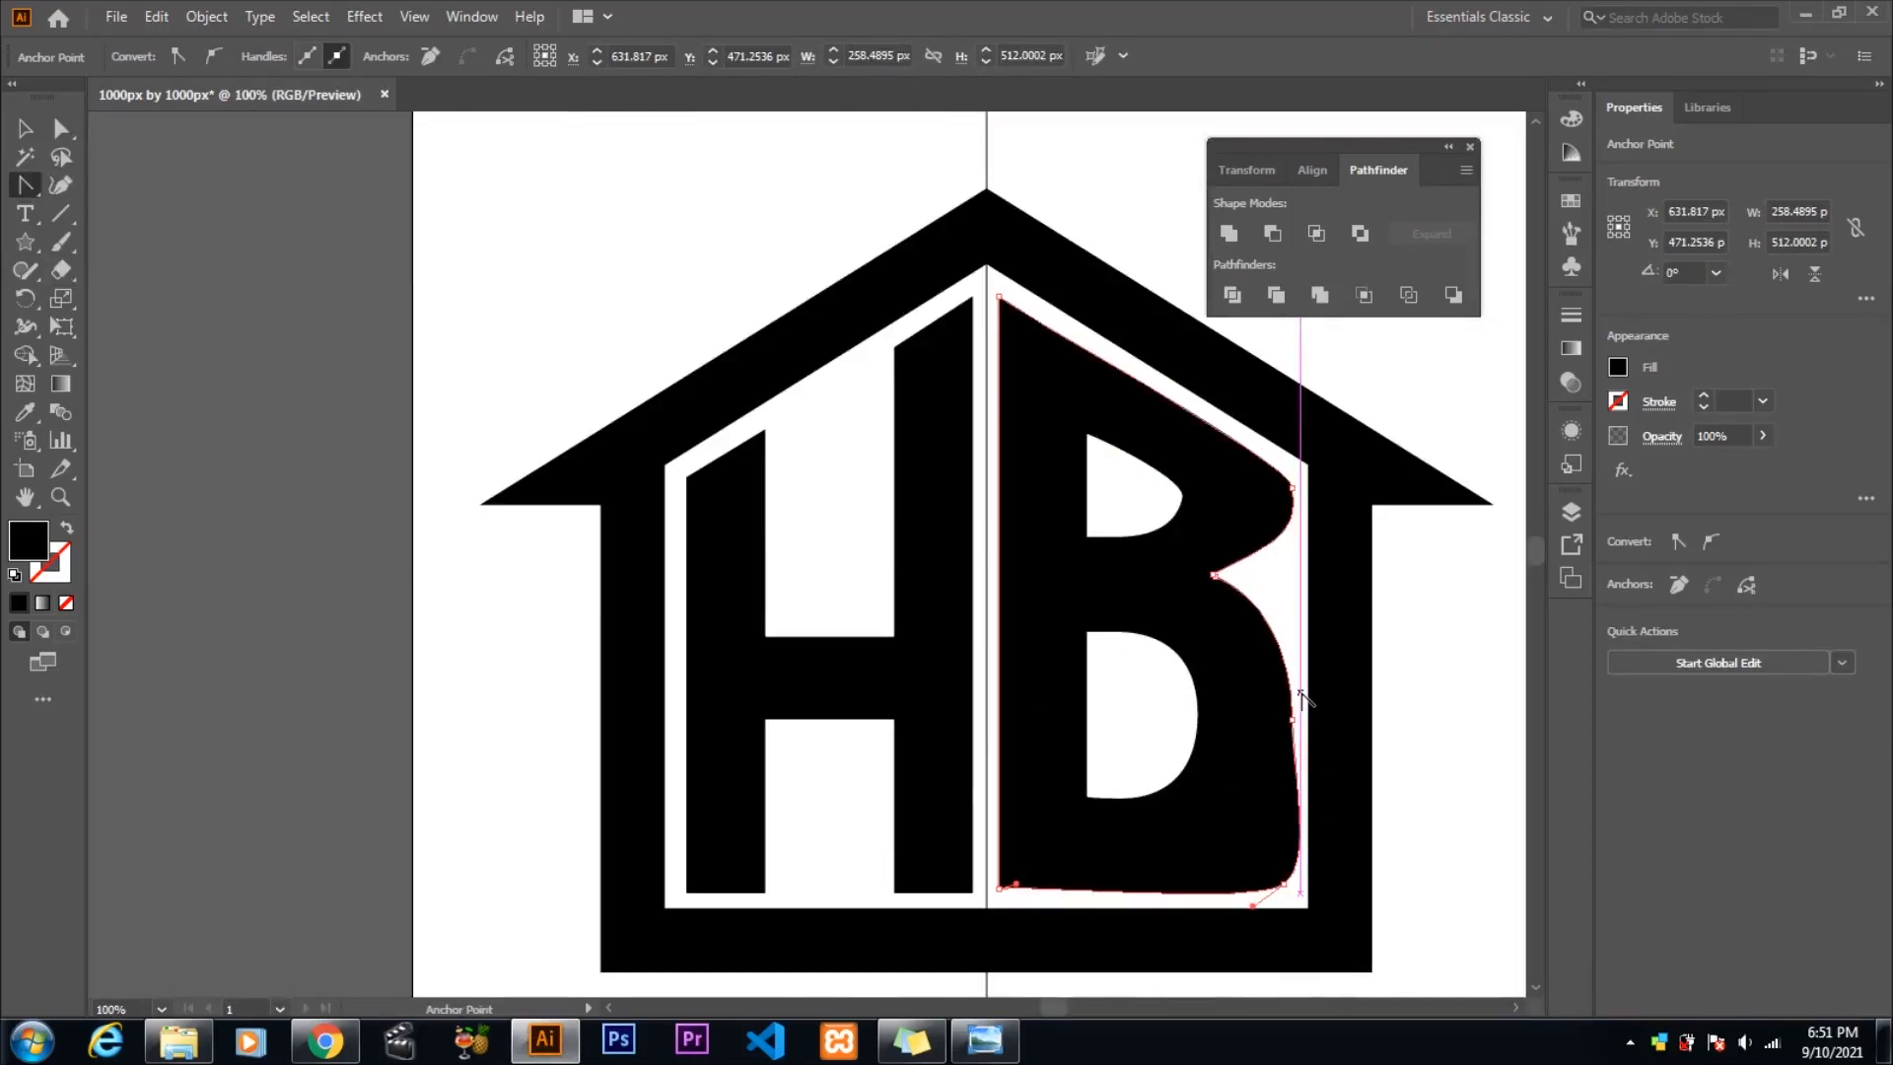
pyautogui.scroll(2, 1281, 631)
pyautogui.scroll(-2, 1281, 630)
pyautogui.scroll(2, 1308, 863)
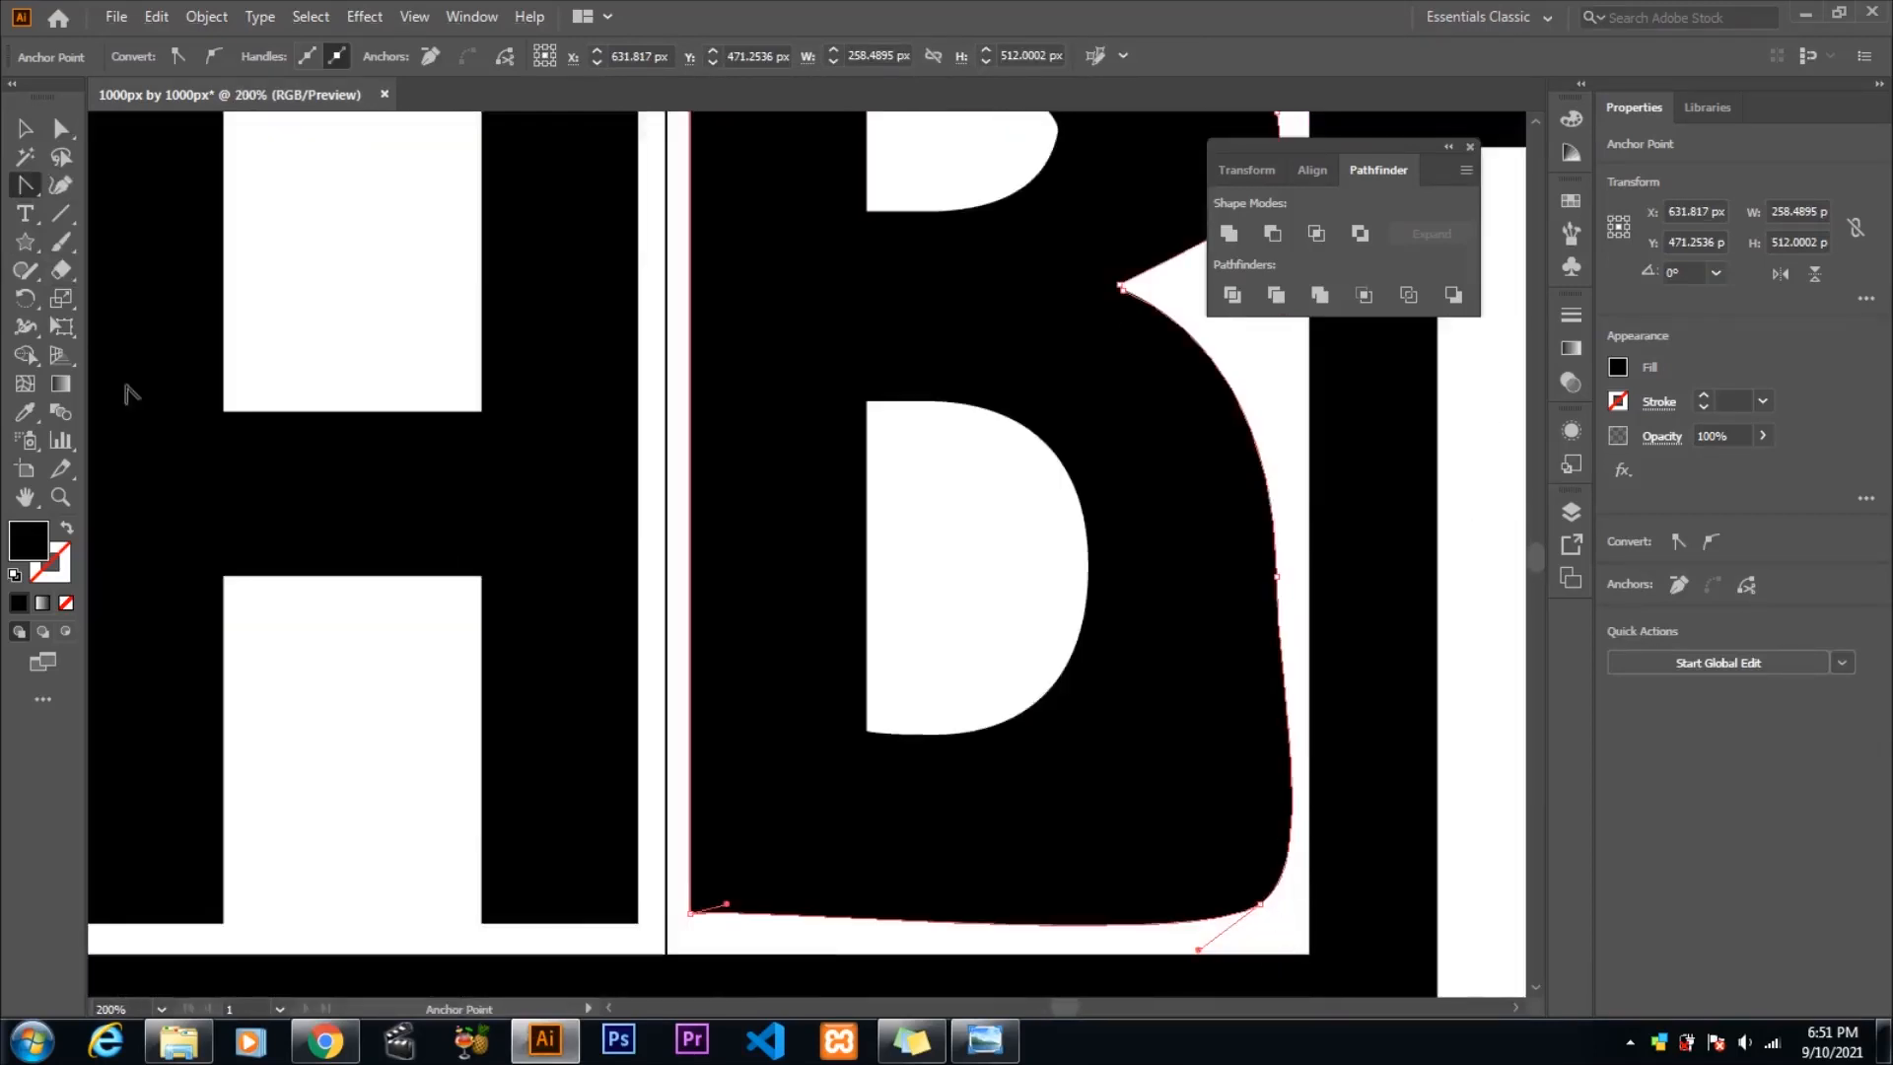
pyautogui.moveTo(25, 184); pyautogui.dragTo(113, 185)
pyautogui.click(1289, 749)
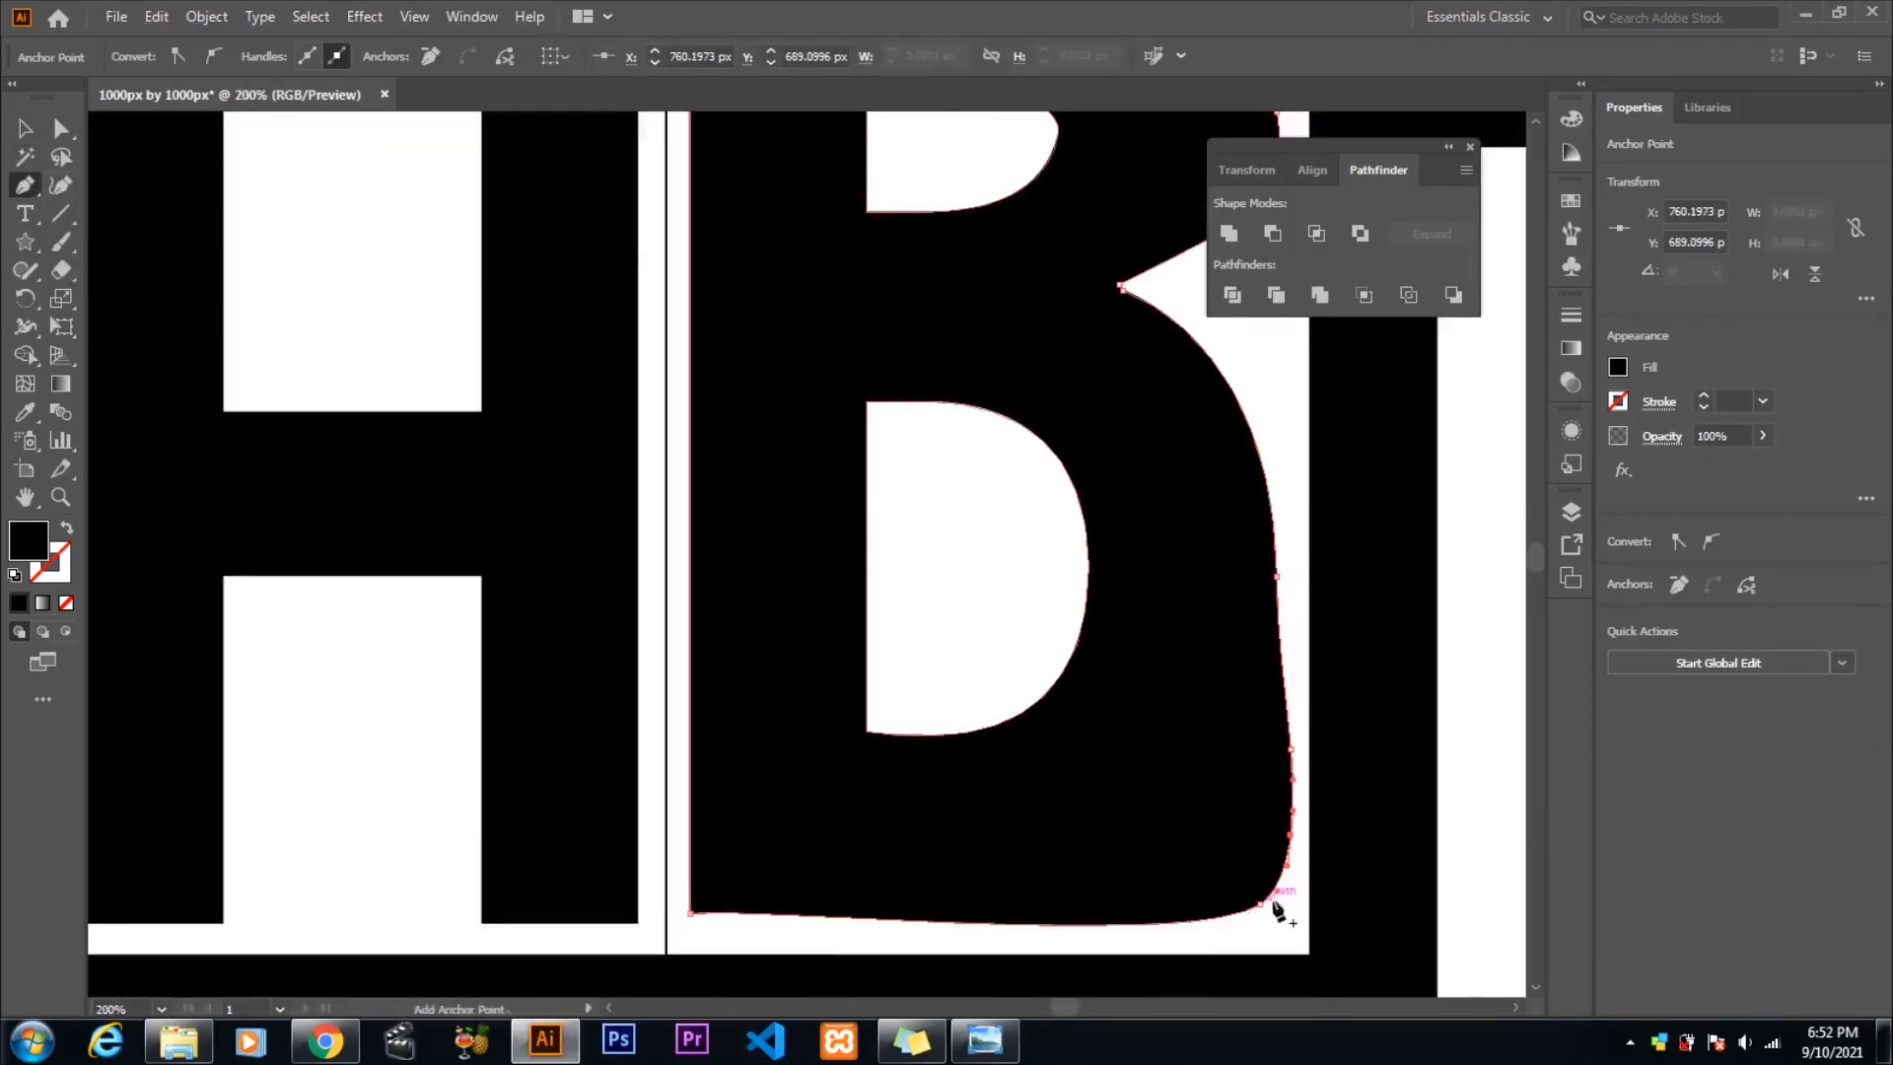
pyautogui.click(1289, 749)
pyautogui.click(1289, 835)
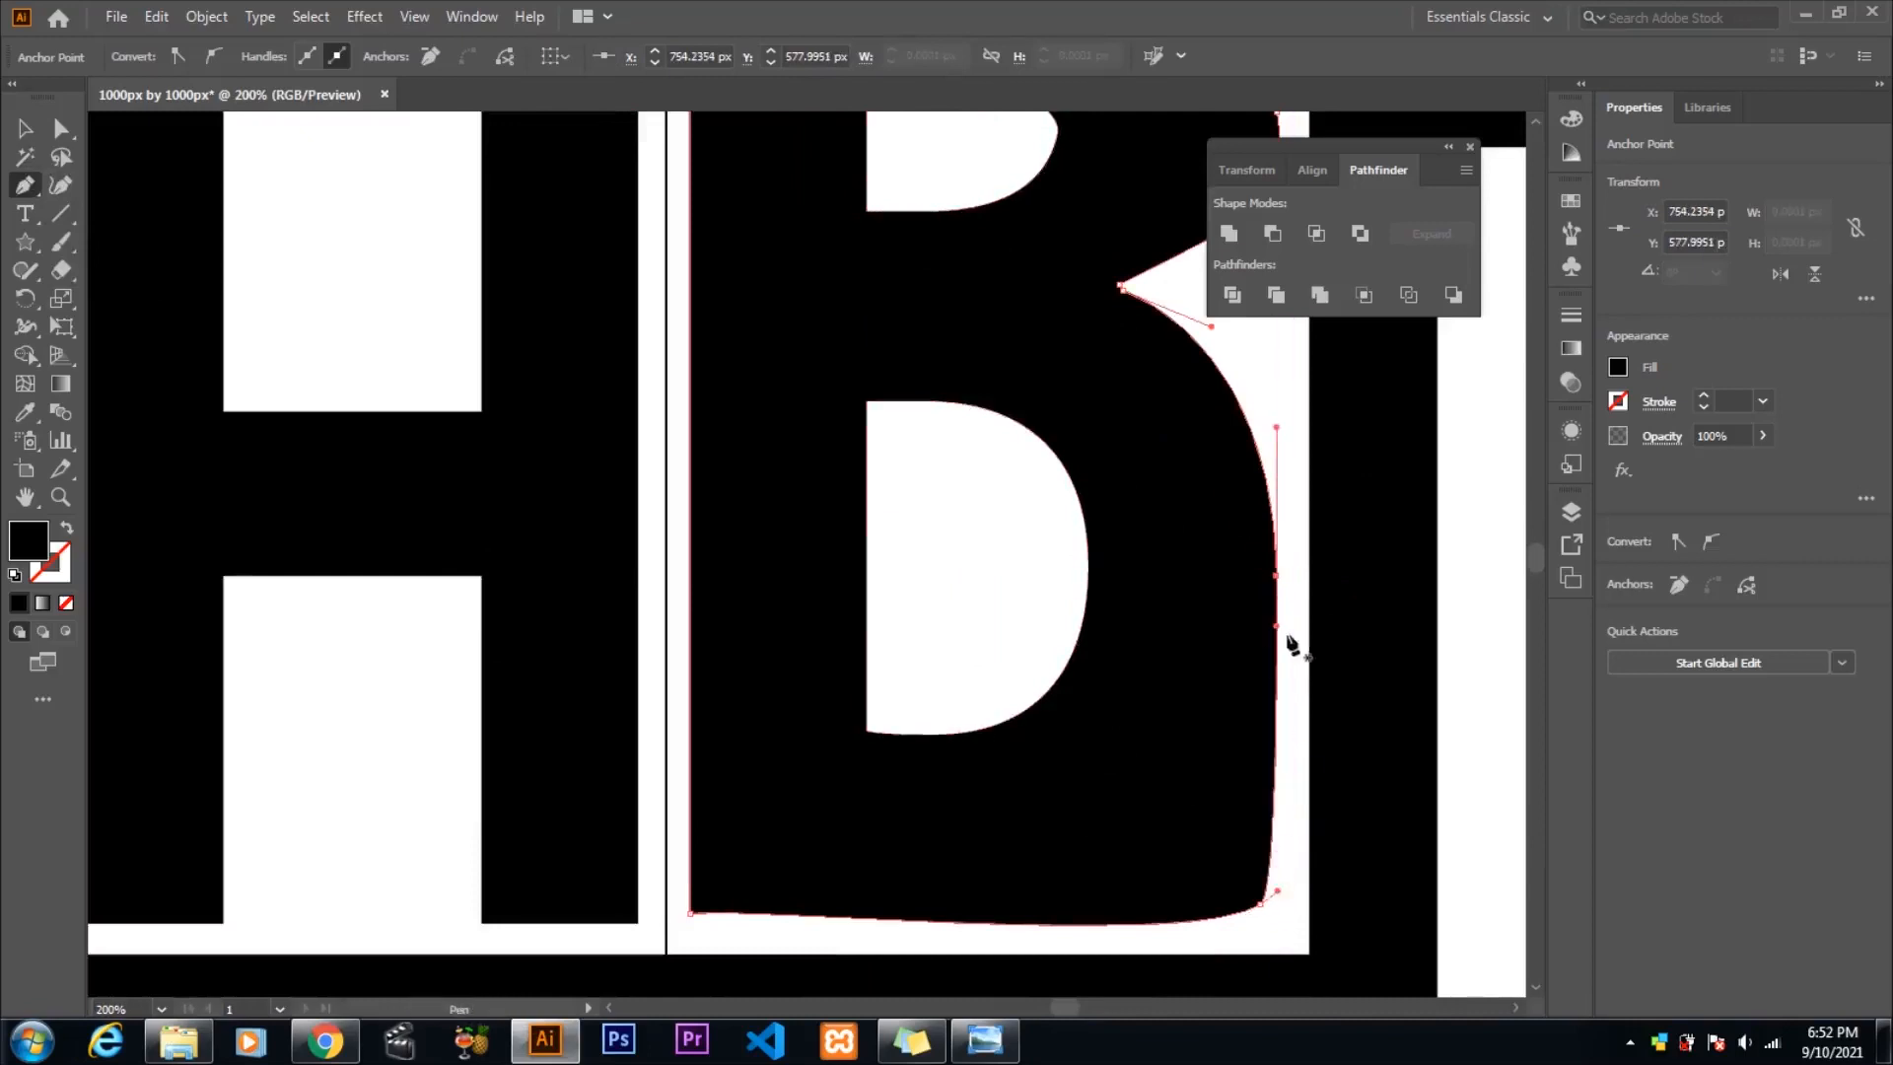
pyautogui.click(1276, 625)
pyautogui.press('Escape')
# - Flatten the B's bottom edge by adding and deleting anchor points, then move its lower-right anchor to about X 748 px, Y 722.5 px
pyautogui.click(62, 129)
pyautogui.click(1153, 863)
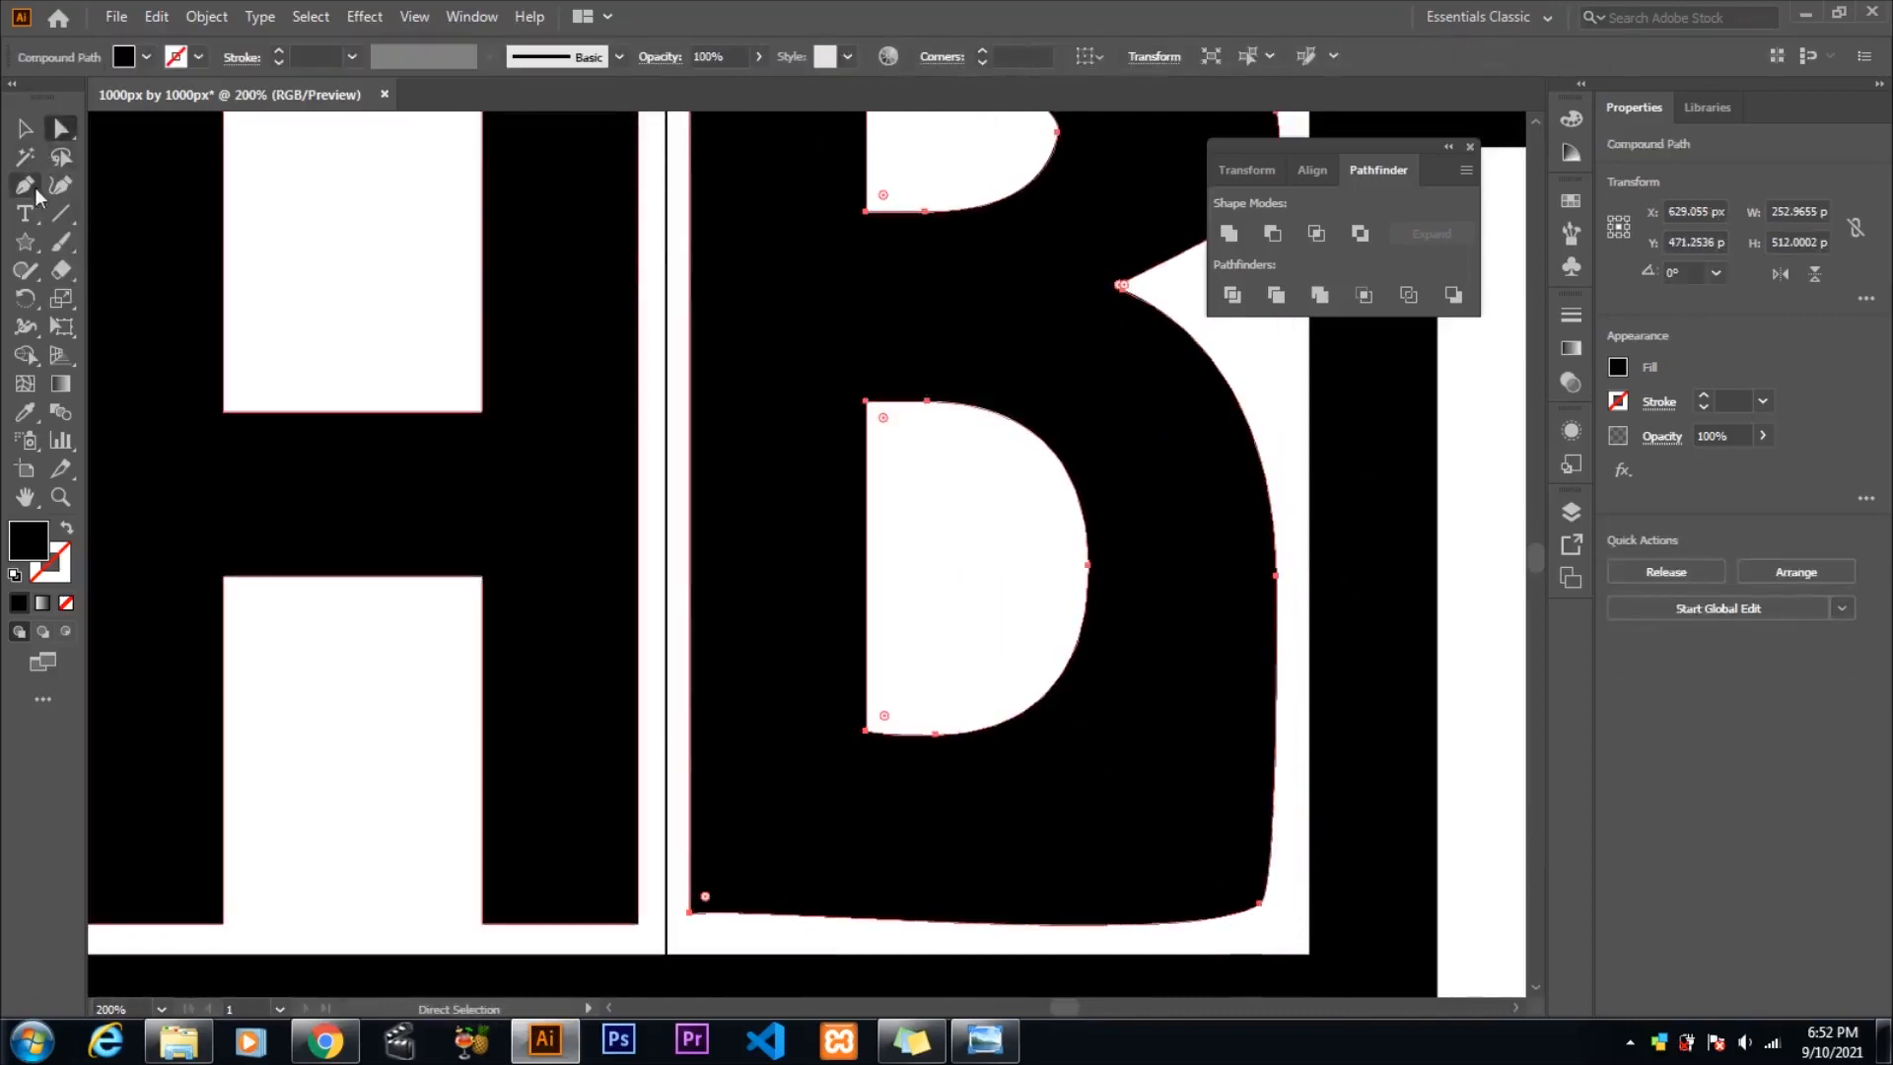
pyautogui.click(26, 185)
pyautogui.click(800, 915)
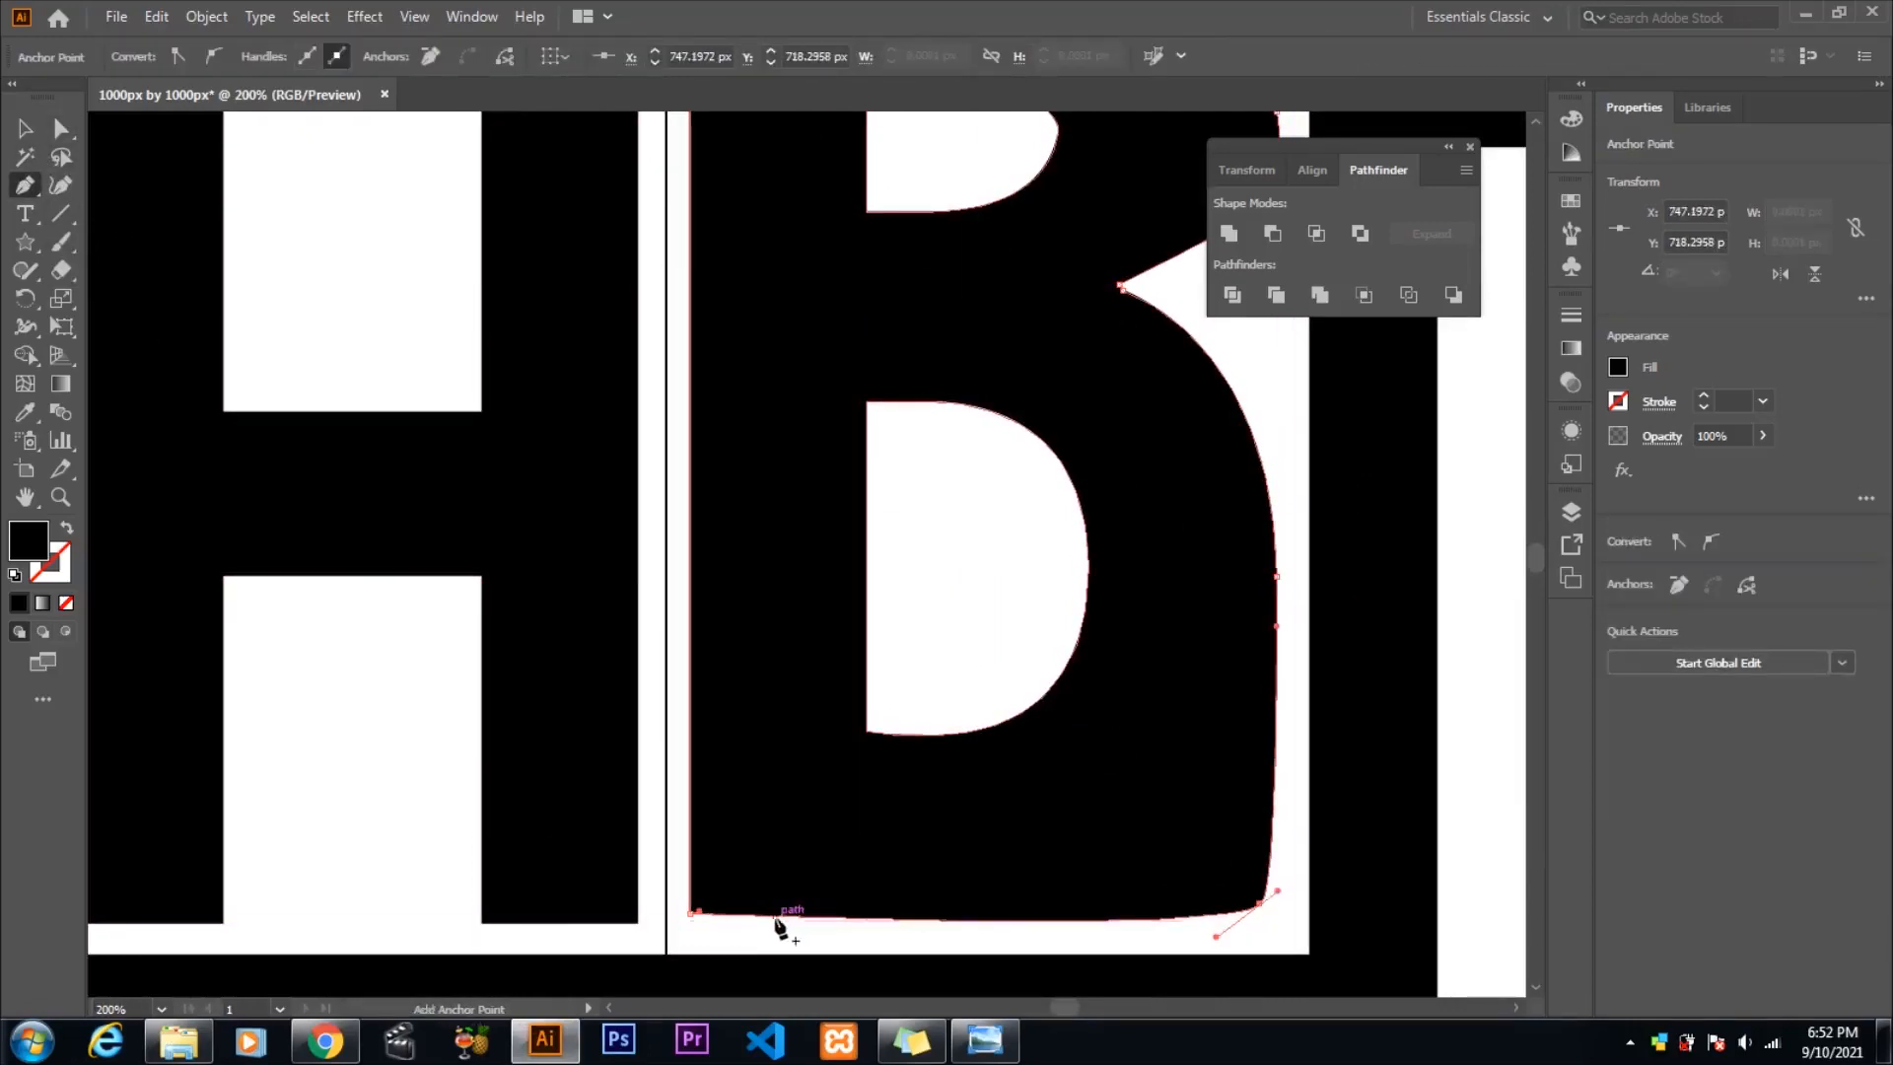
pyautogui.moveTo(865, 911); pyautogui.dragTo(833, 951)
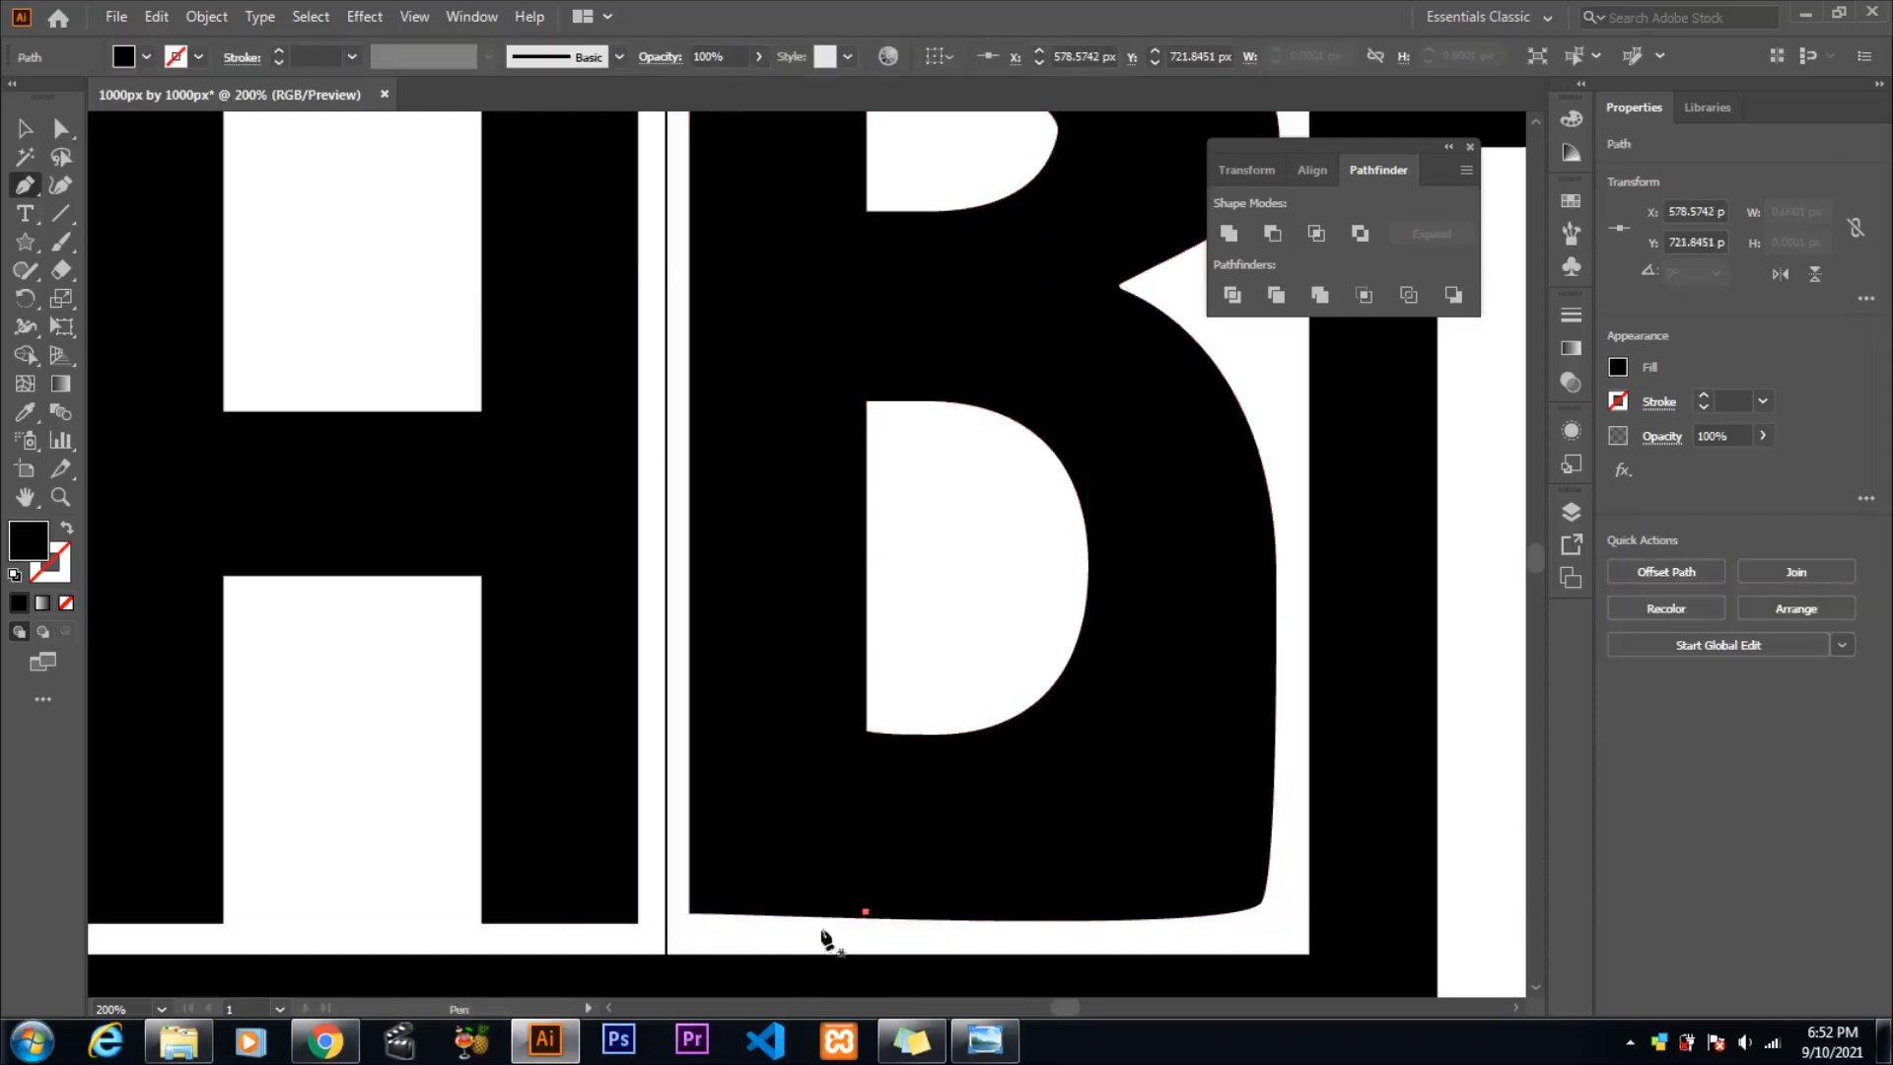
pyautogui.click(1187, 915)
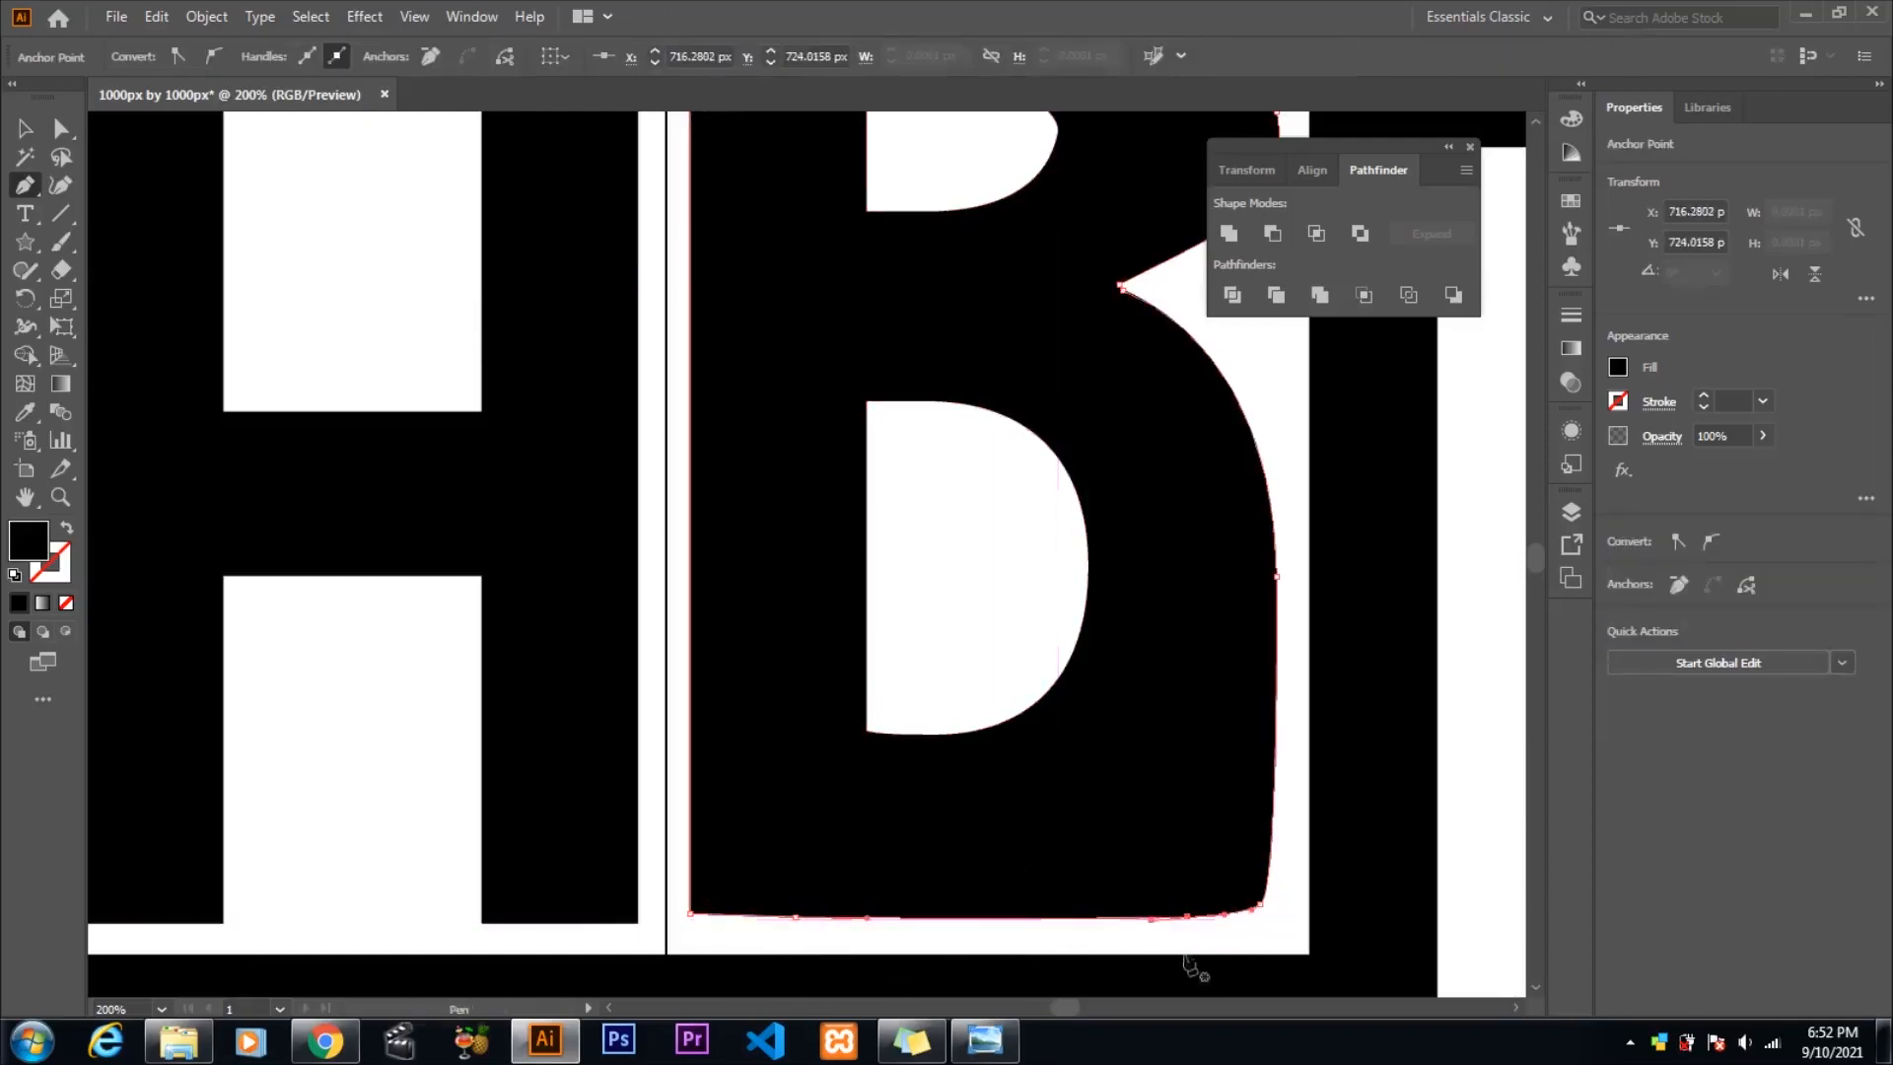
pyautogui.click(1187, 915)
pyautogui.click(797, 917)
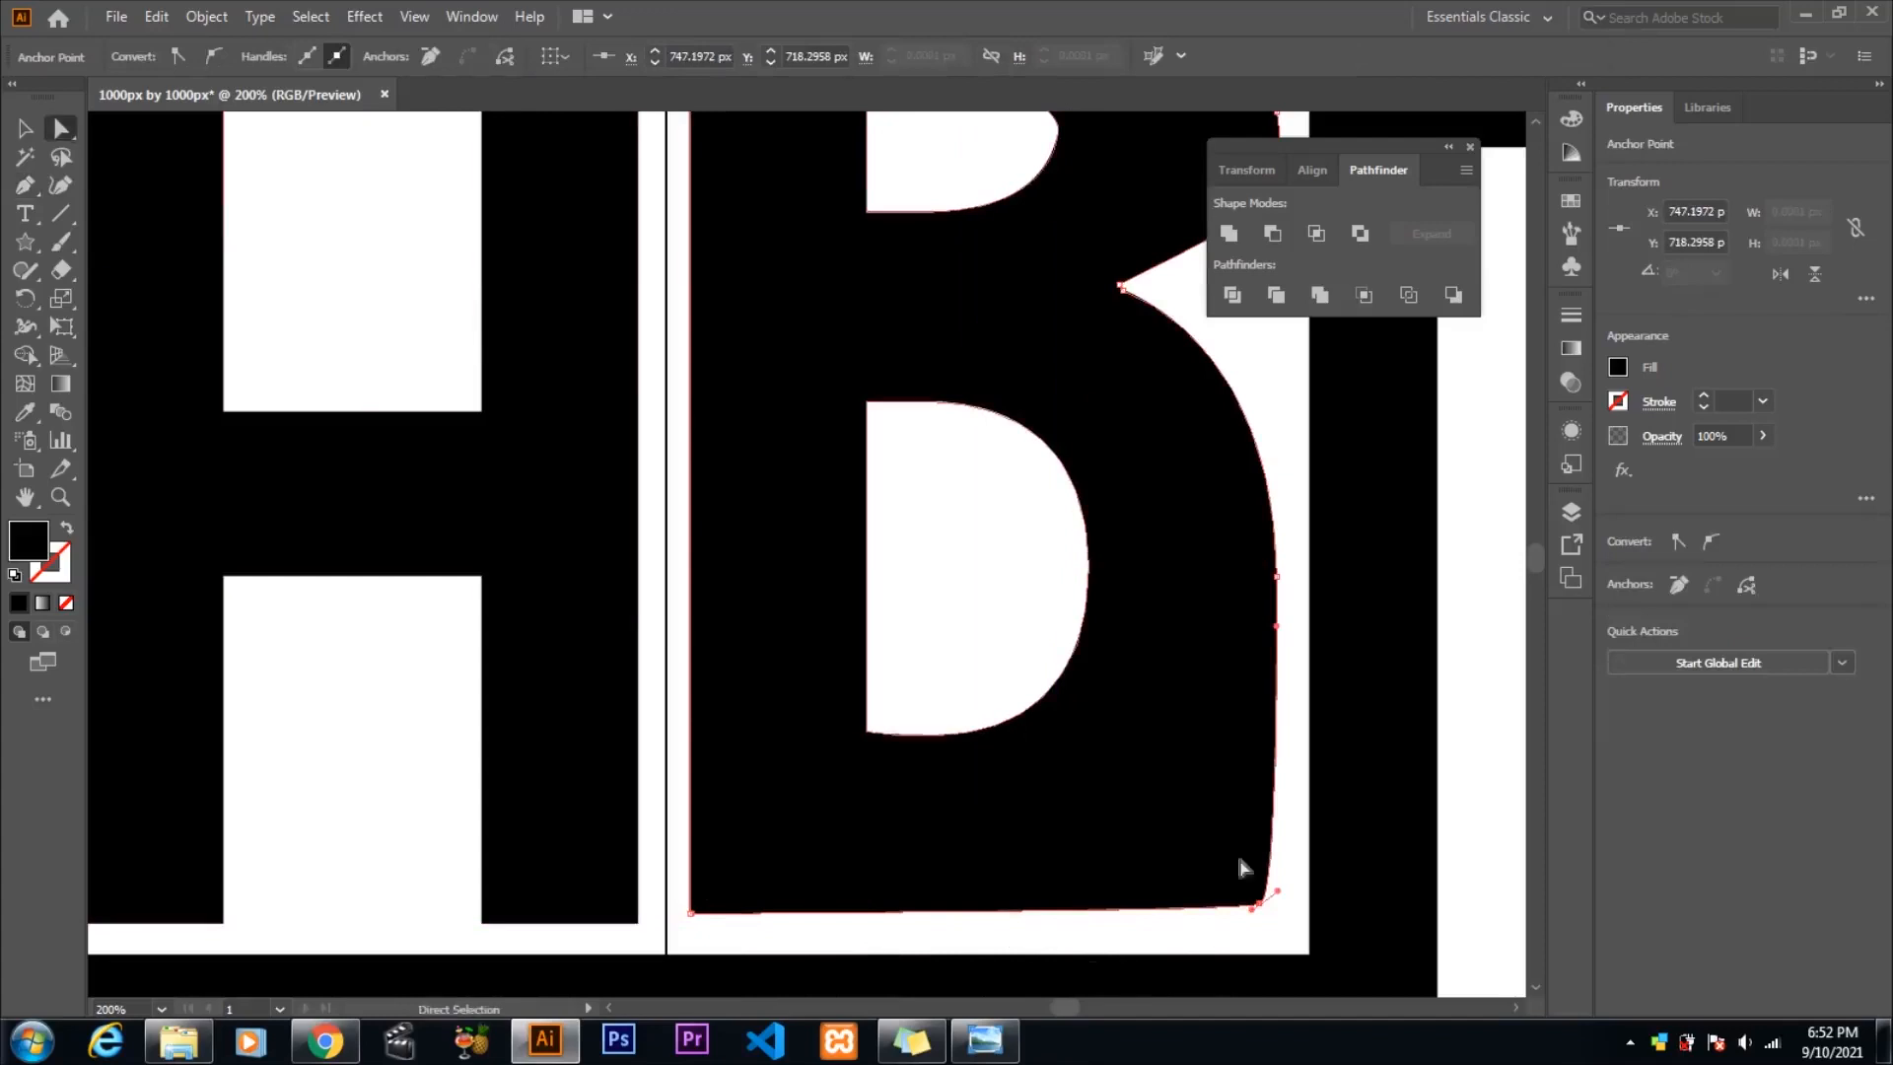
pyautogui.moveTo(1261, 907); pyautogui.dragTo(1266, 916)
# - Try to delete the two anchors midway down the B's outer right side
pyautogui.click(24, 185)
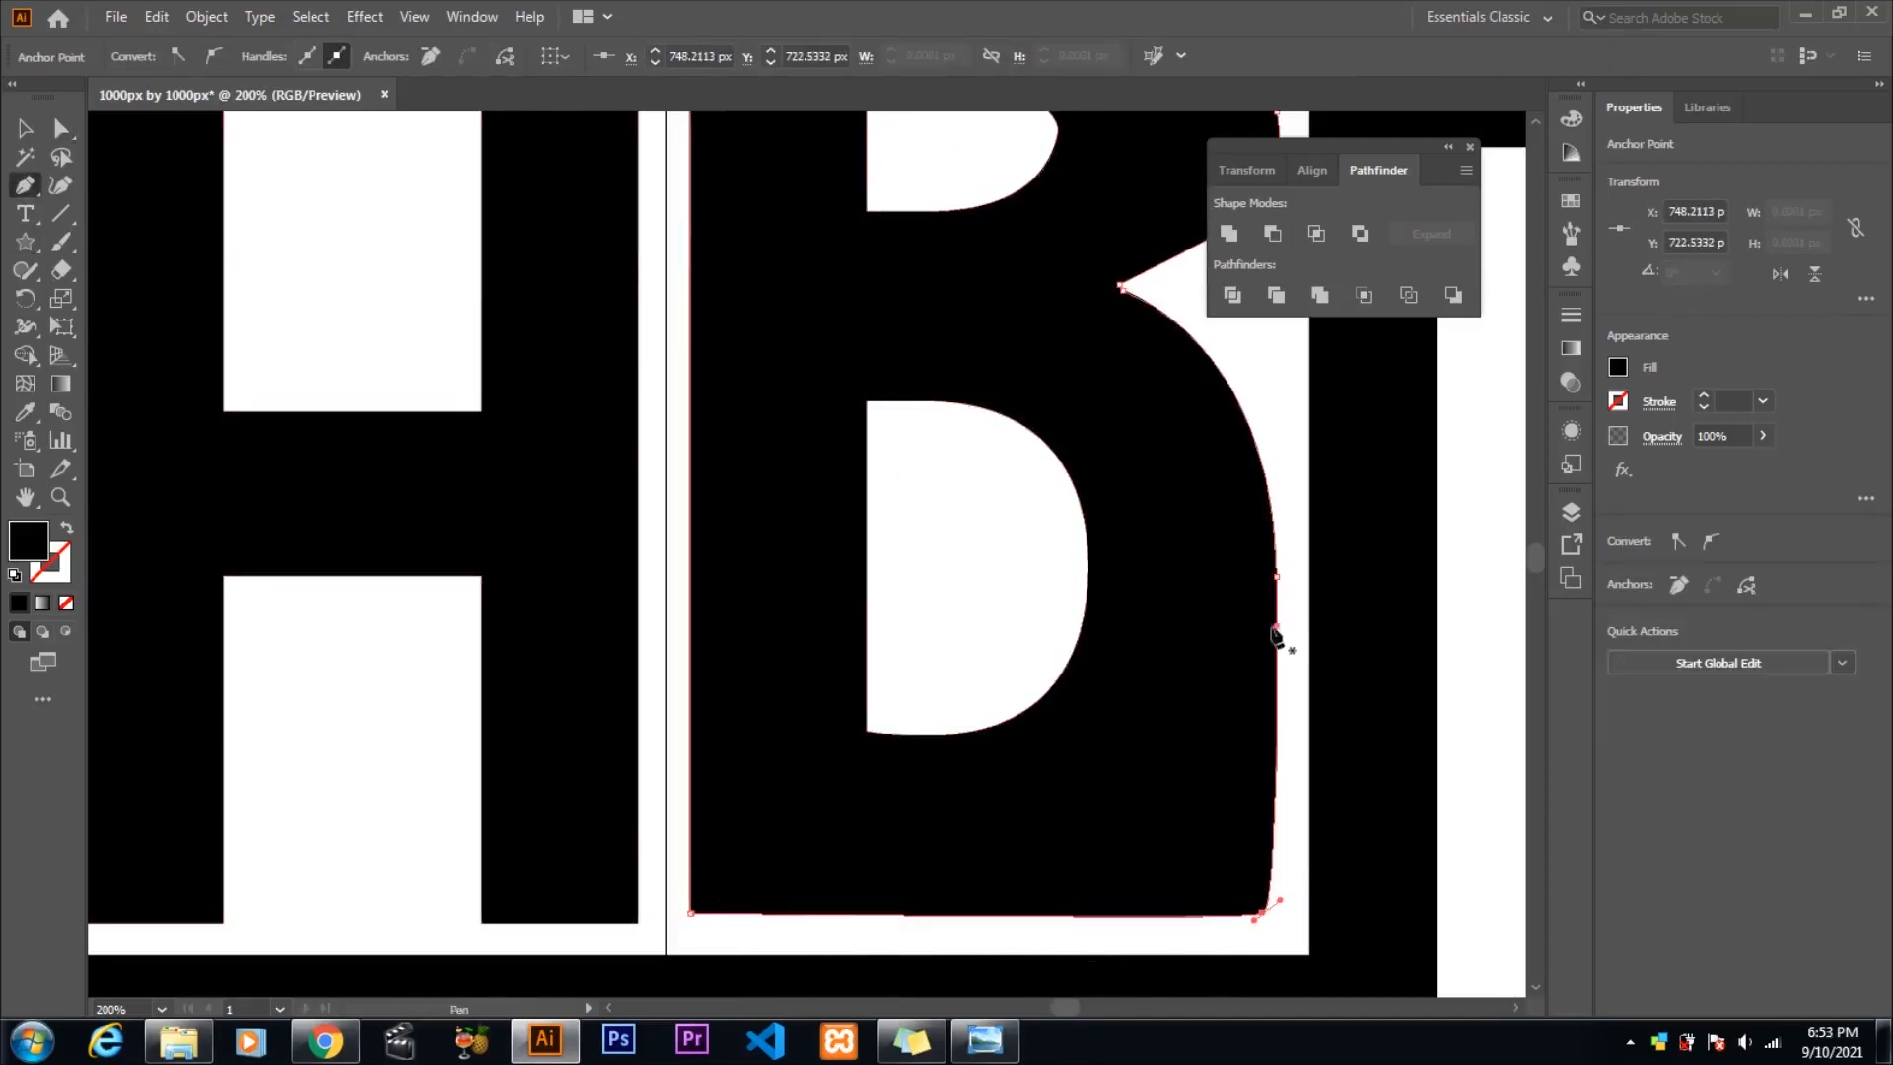
pyautogui.click(1276, 576)
pyautogui.hotkey('ctrl', 'z')
pyautogui.click(1279, 626)
pyautogui.hotkey('ctrl', 'z')
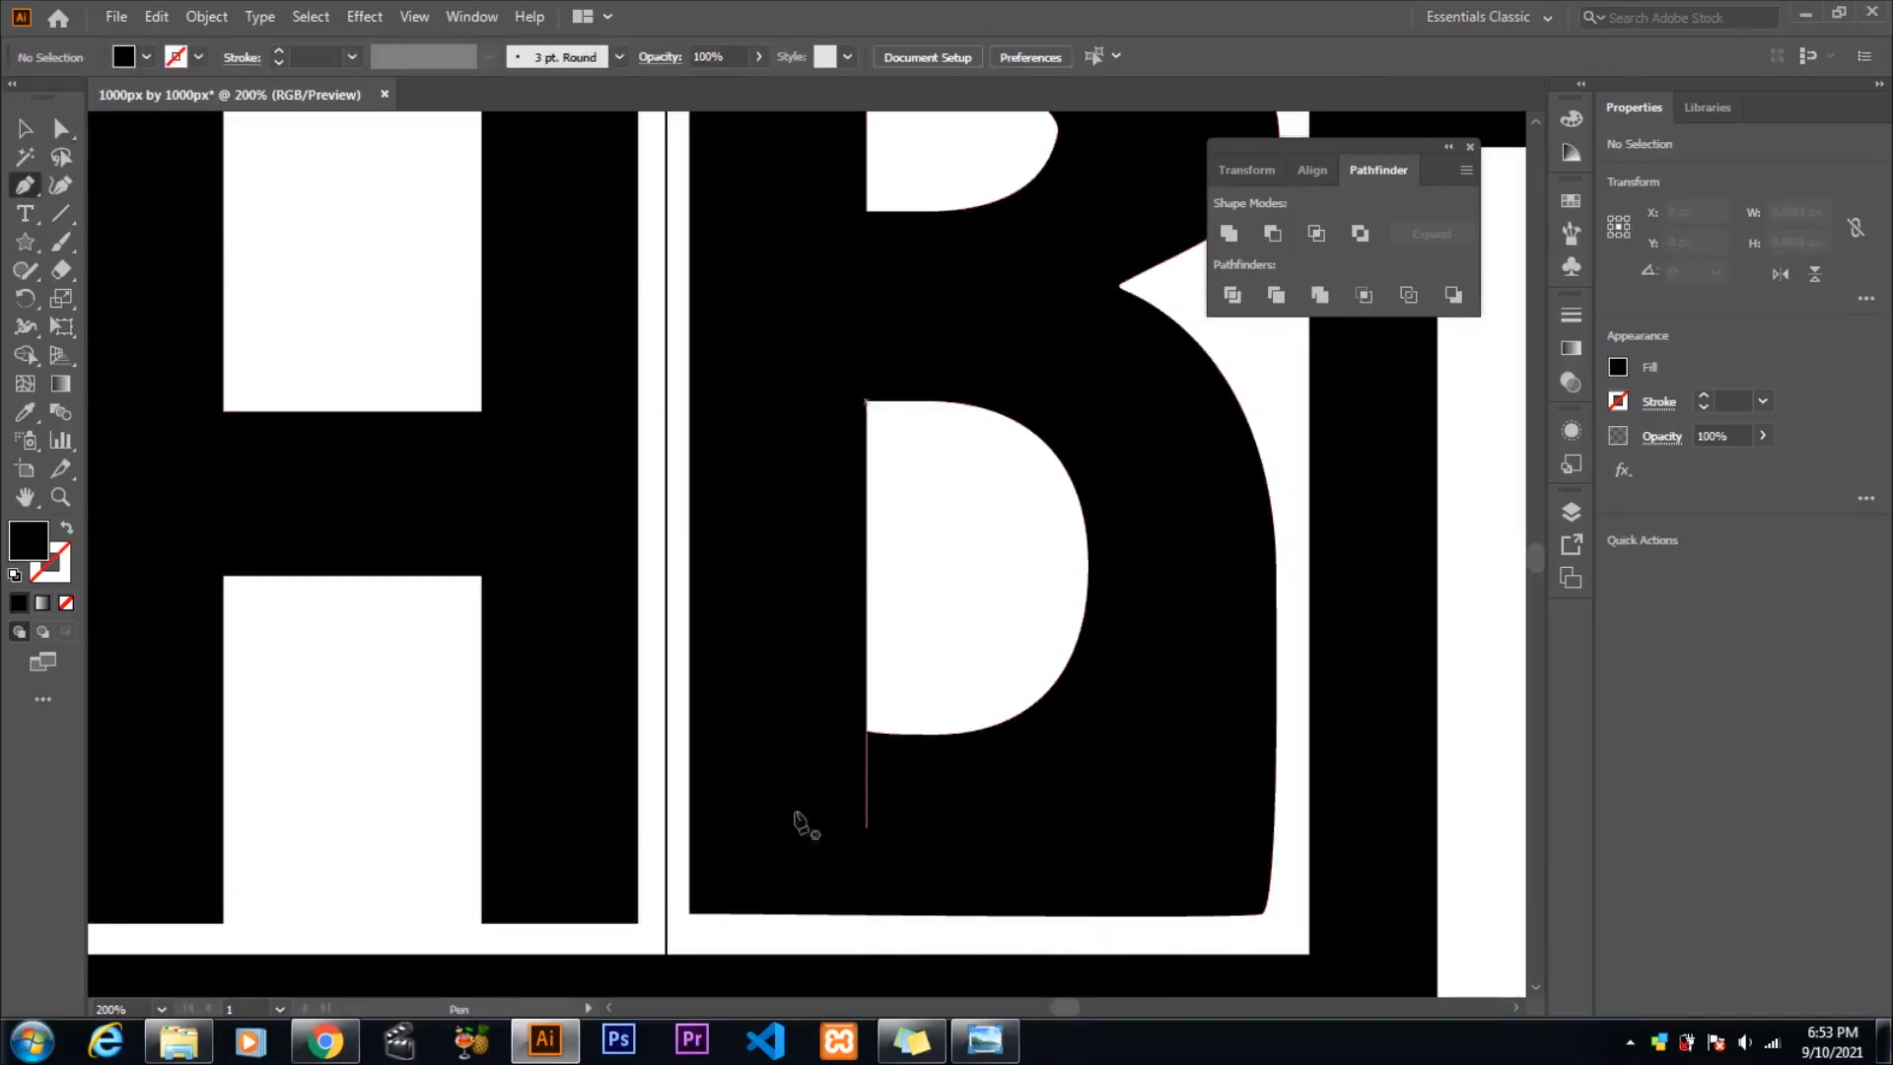
# - Move the B's lower-right anchor outward to about X 751 px, Y 722.5 px to widen its base
pyautogui.click(62, 132)
pyautogui.click(1173, 848)
pyautogui.click(1263, 913)
pyautogui.press('p')
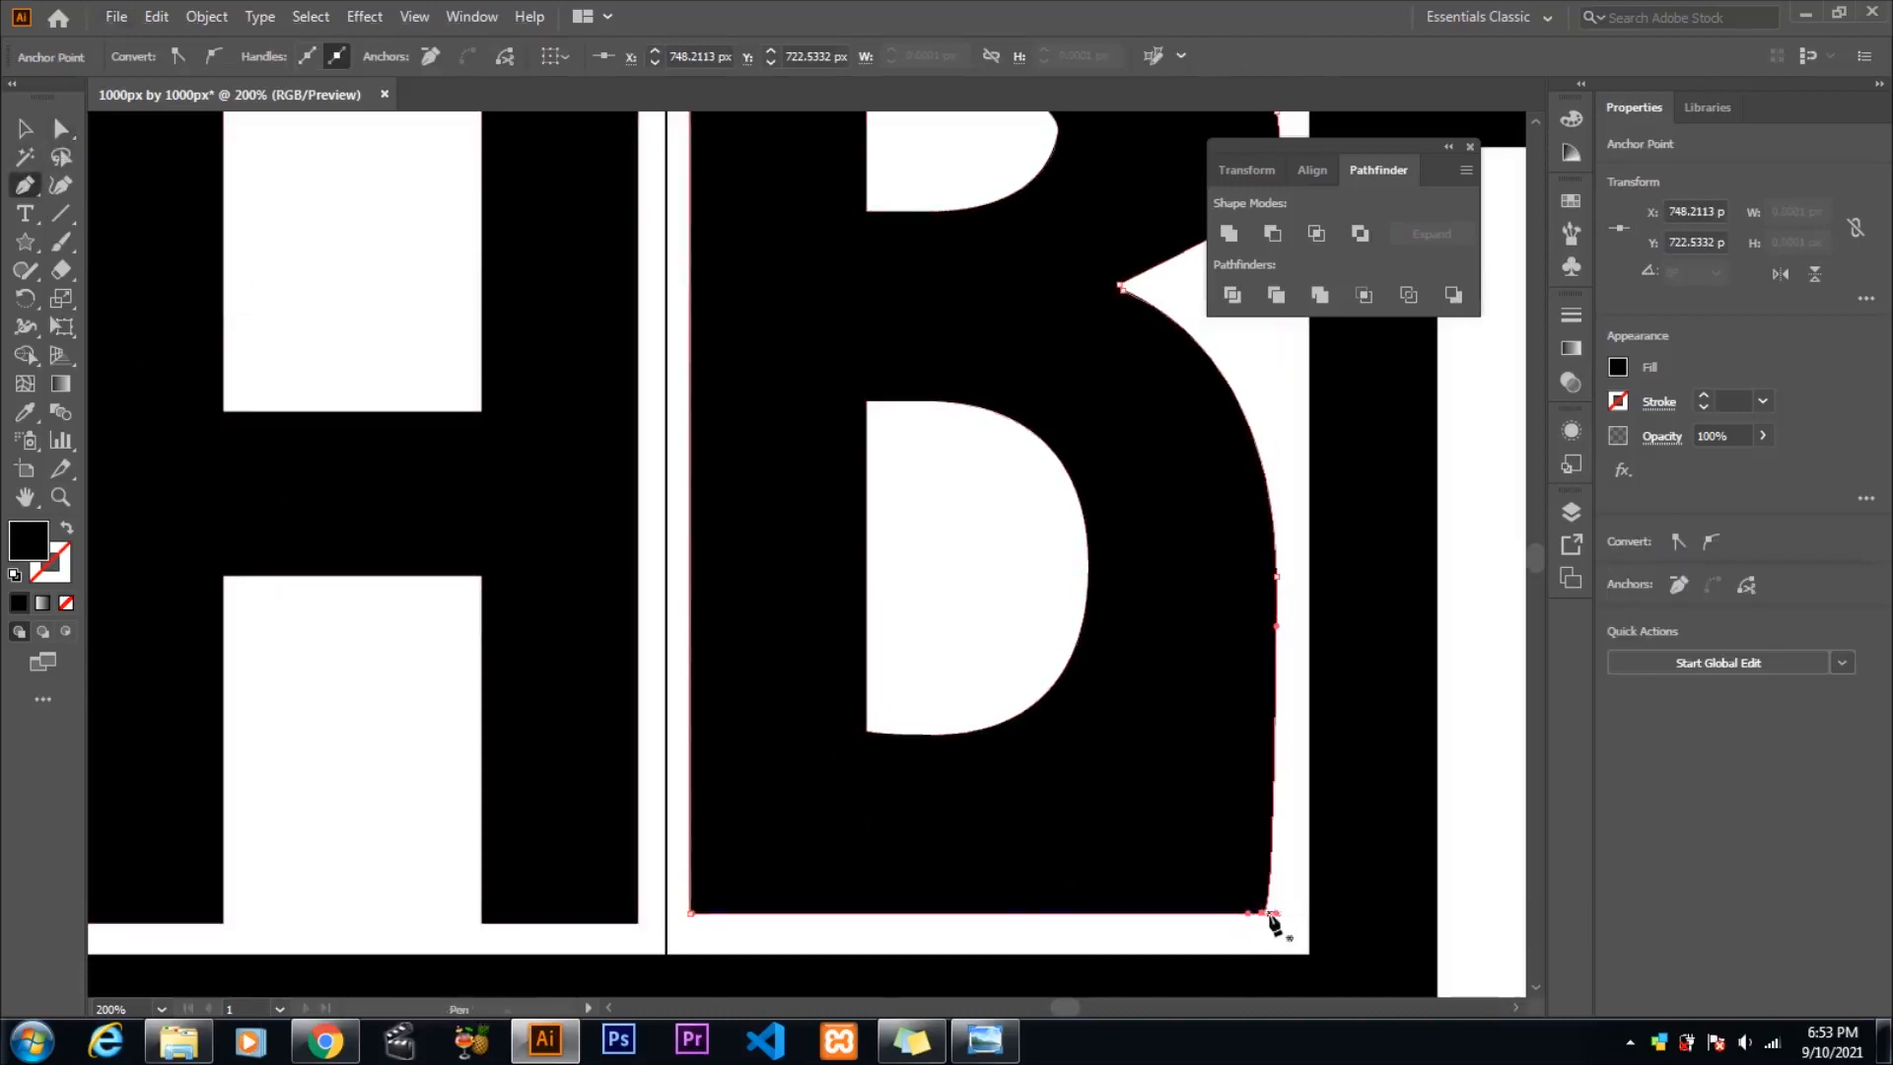
pyautogui.click(1268, 914)
pyautogui.hotkey('ctrl', 'z')
pyautogui.moveTo(1264, 915); pyautogui.dragTo(1297, 930)
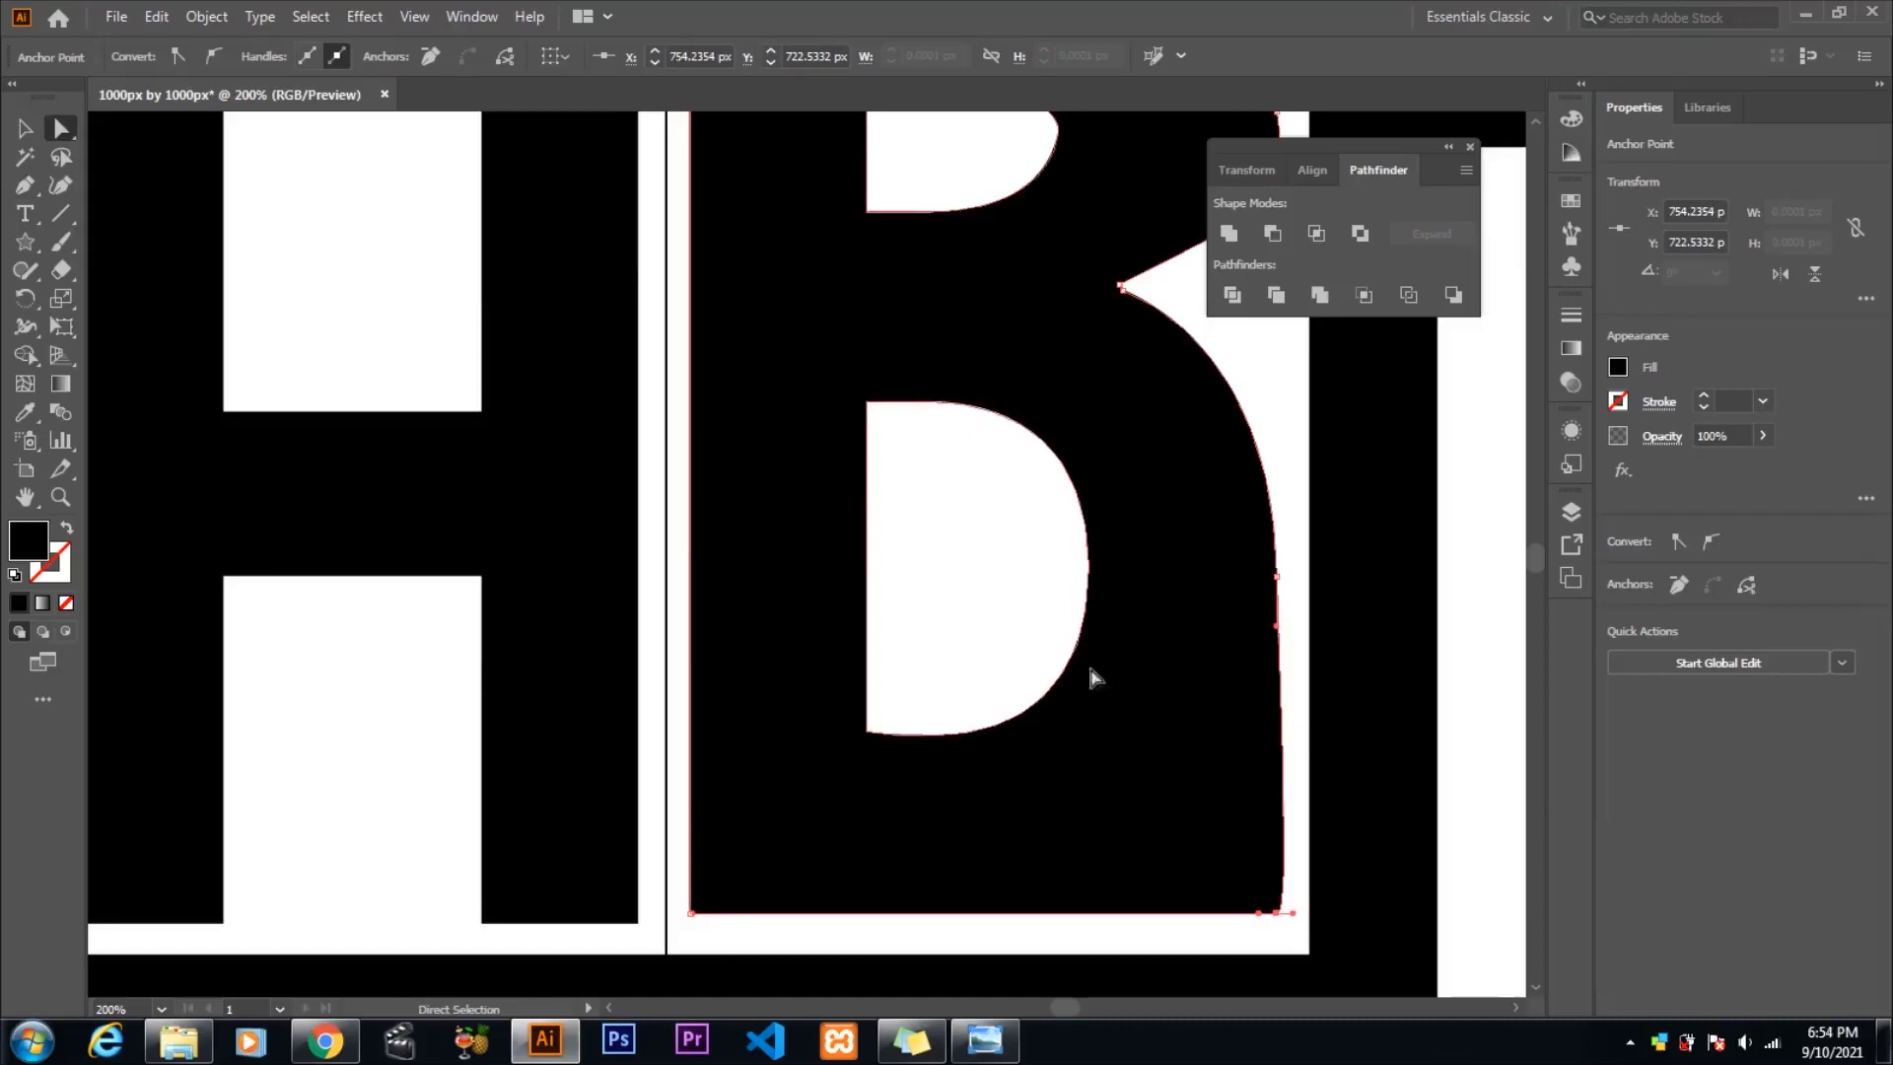
pyautogui.hotkey('ctrl', '-')
pyautogui.hotkey('ctrl', '-')
pyautogui.hotkey('ctrl', '-')
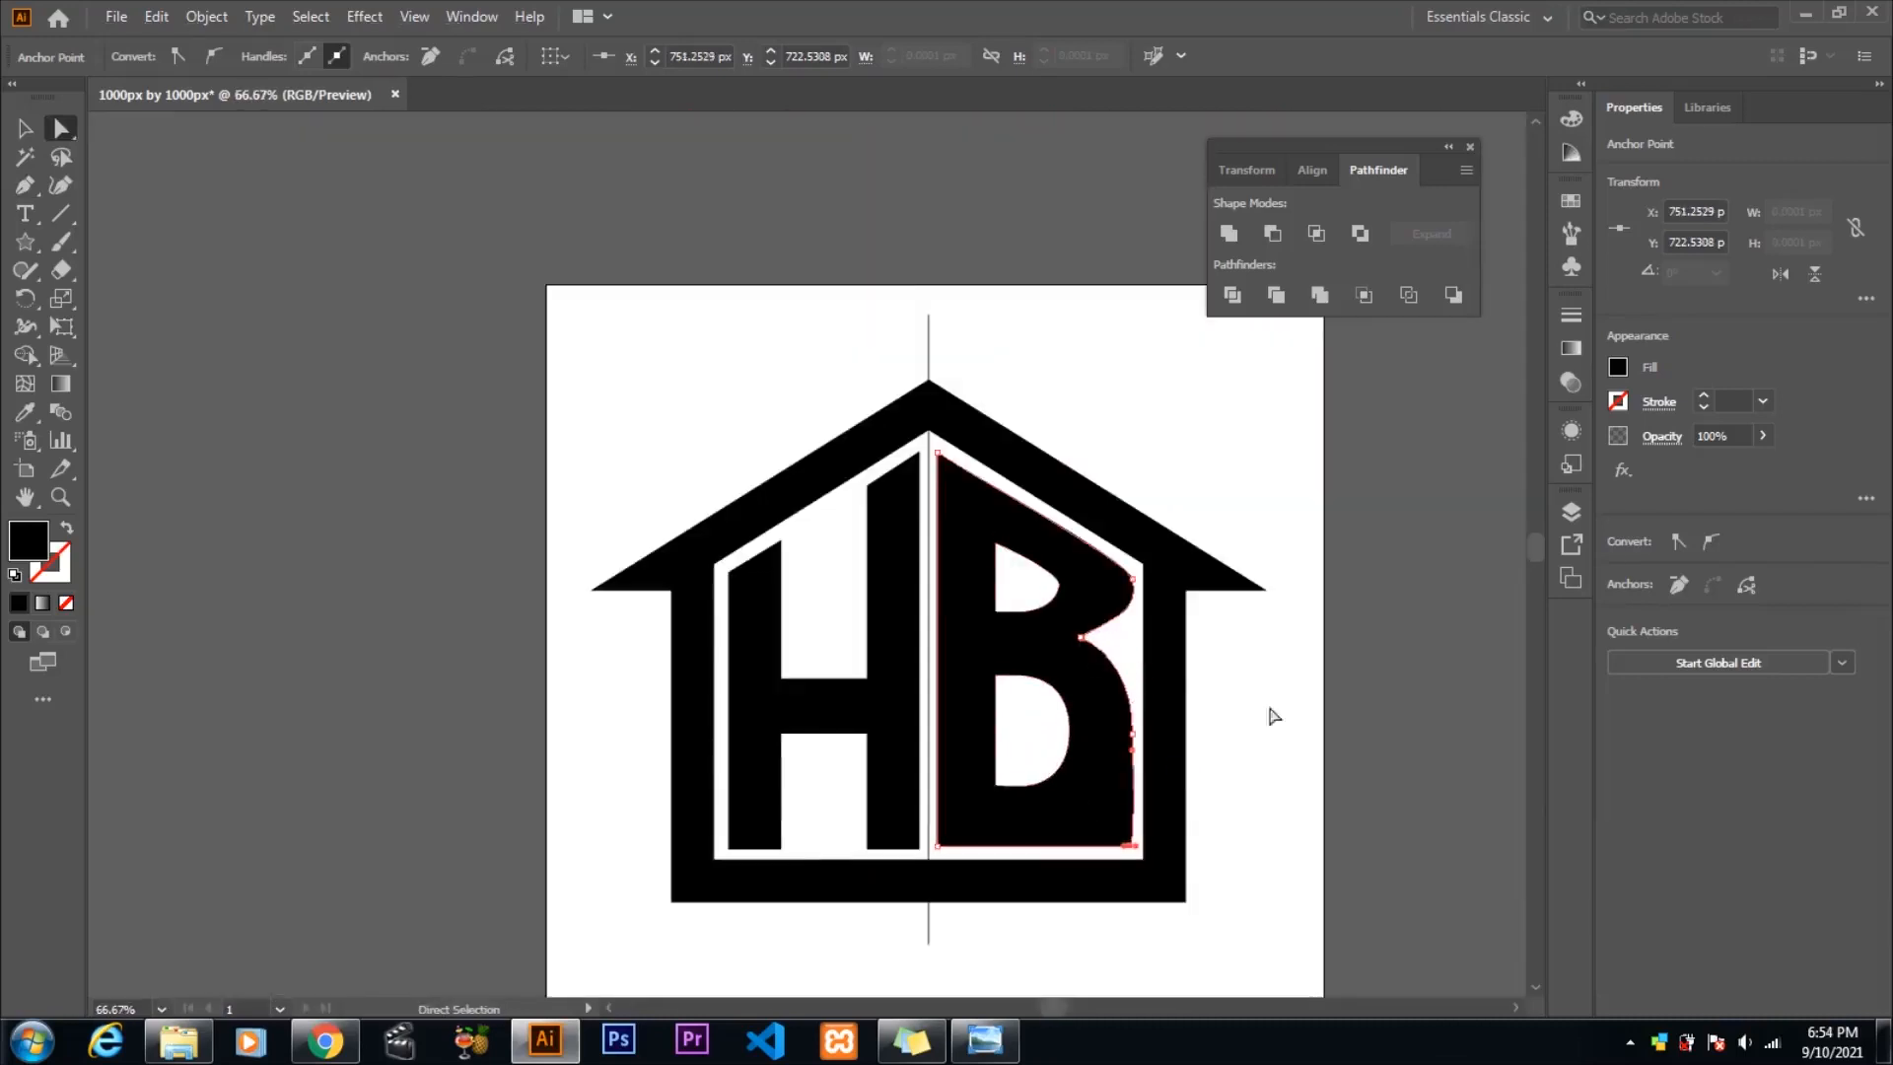
# - Clean up the notch between the B's two bowls by deleting the surplus anchor point there
pyautogui.scroll(2, 1115, 648)
pyautogui.press('p')
pyautogui.scroll(3, 1019, 589)
pyautogui.click(1057, 686)
pyautogui.scroll(-3, 1082, 709)
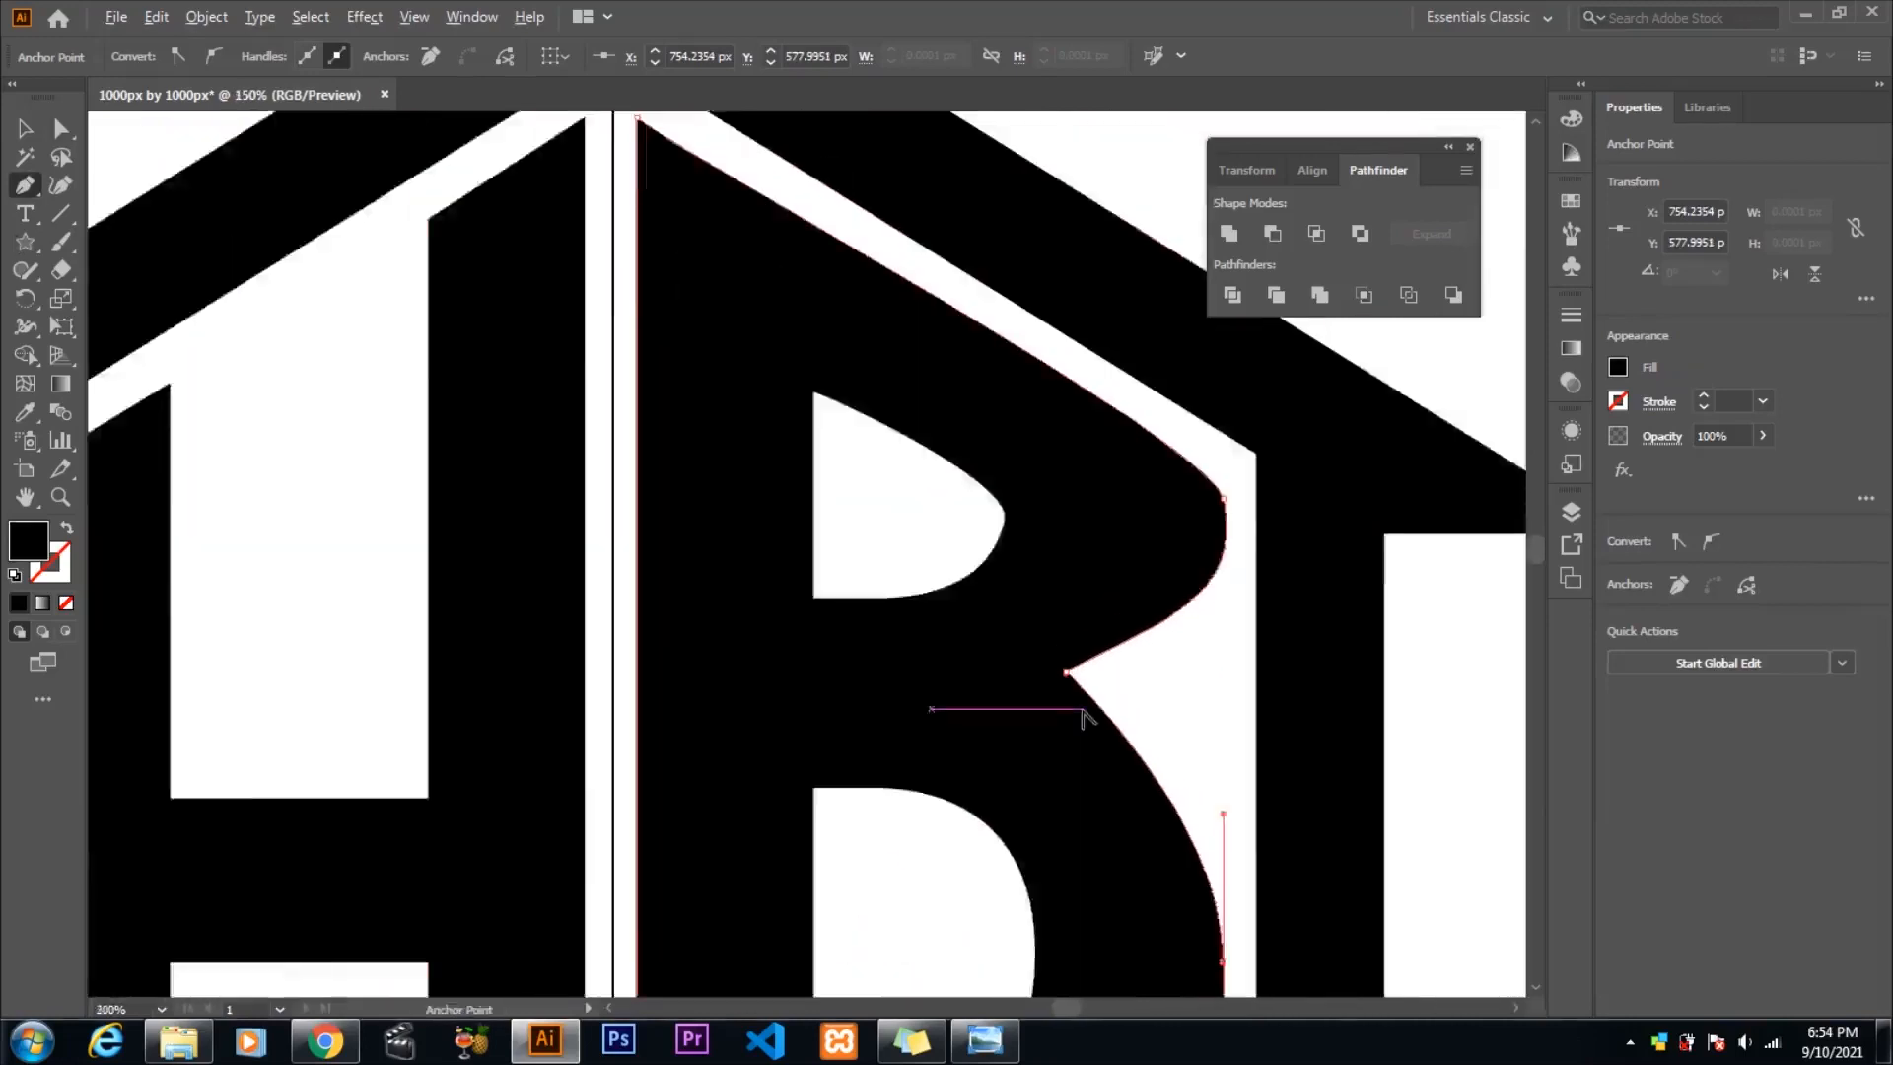
pyautogui.moveTo(1068, 679); pyautogui.dragTo(1066, 676)
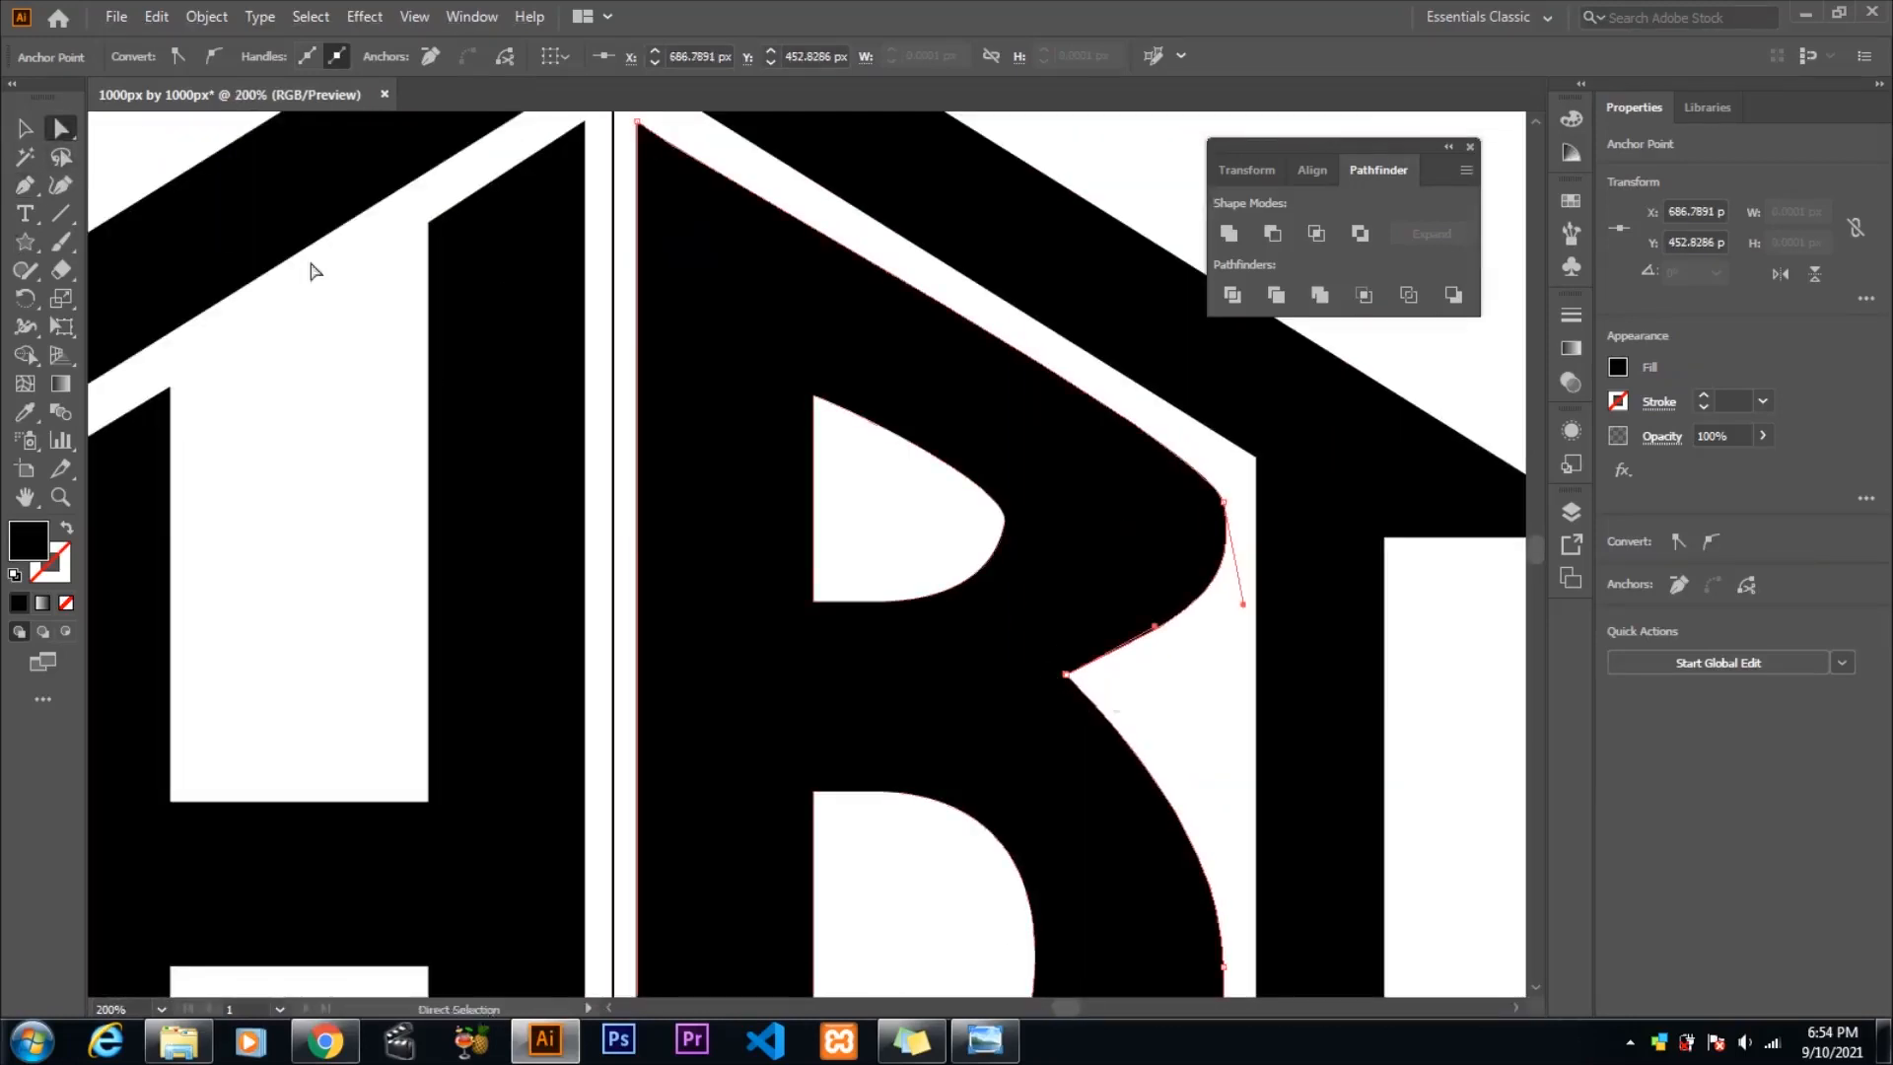
pyautogui.hotkey('shift', 'c')
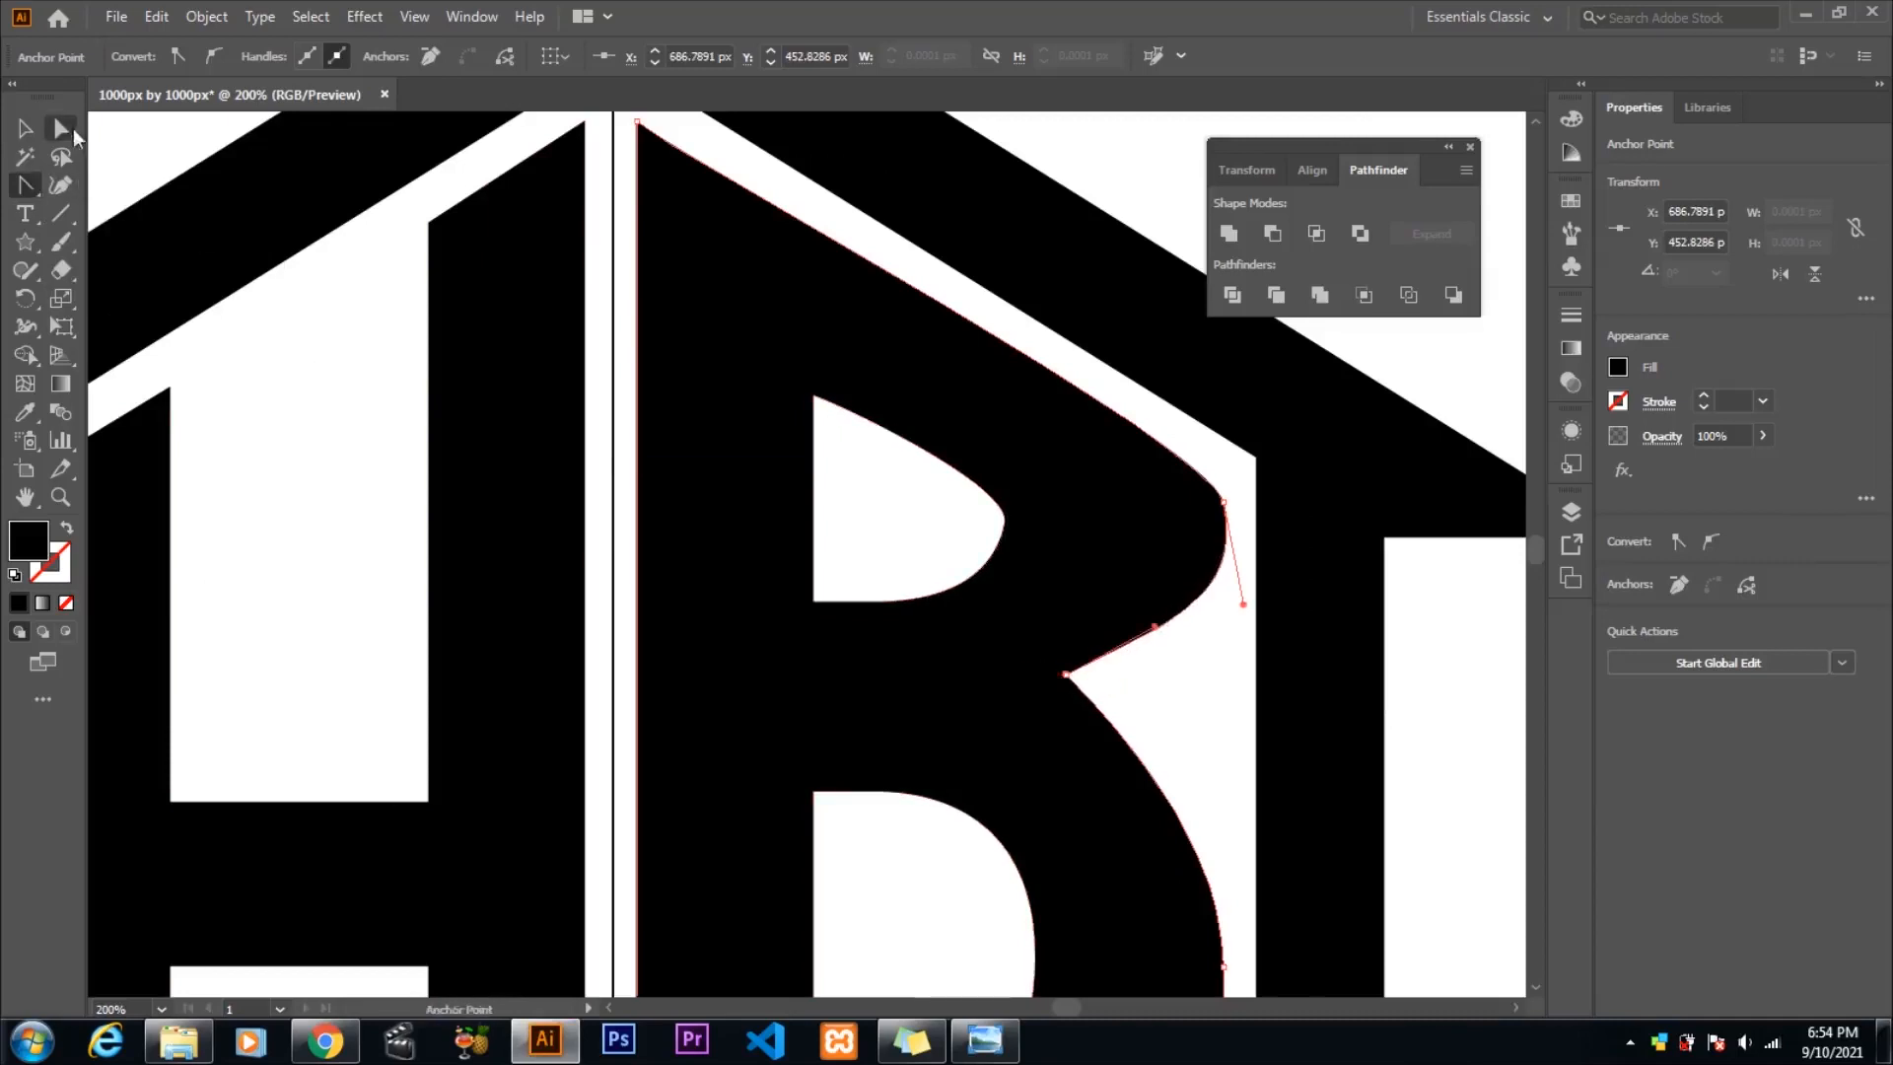
pyautogui.moveTo(1068, 680); pyautogui.dragTo(1096, 683)
pyautogui.moveTo(31, 197); pyautogui.dragTo(109, 187)
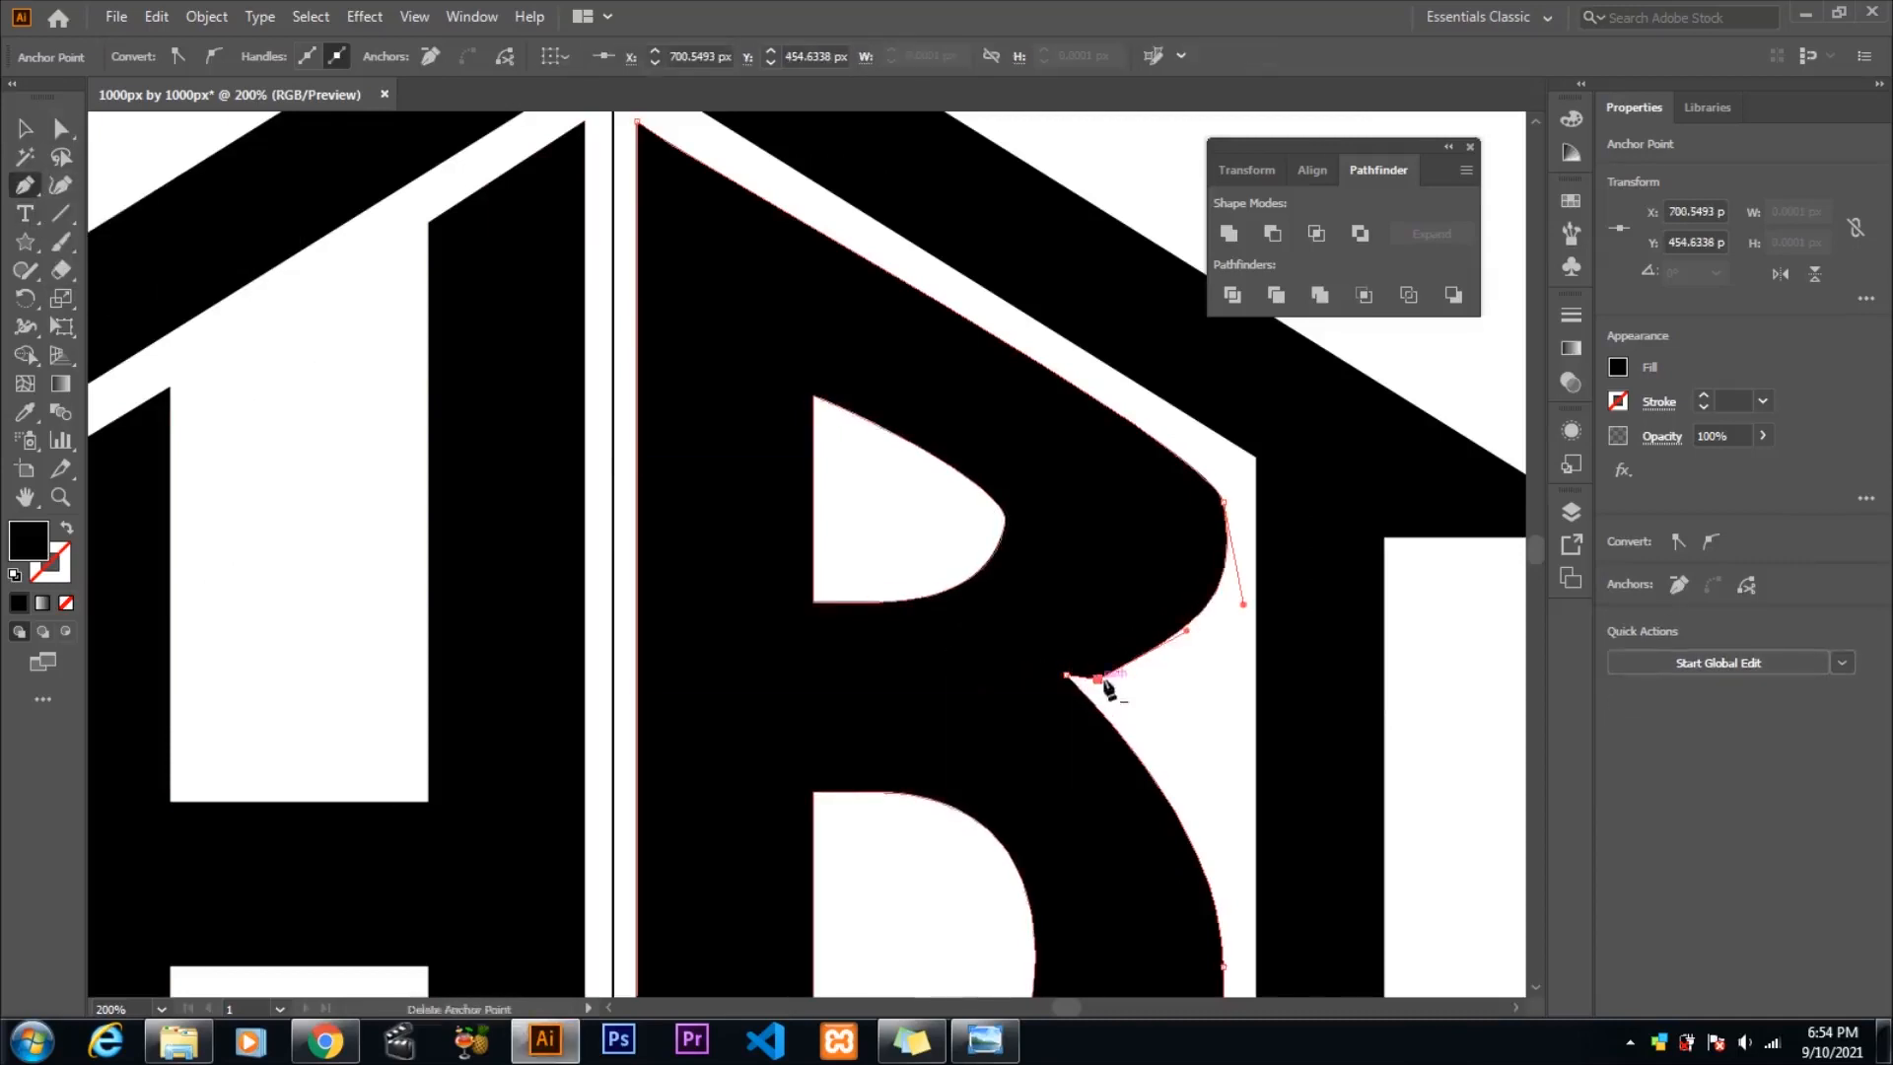
pyautogui.click(1097, 679)
pyautogui.click(1067, 677)
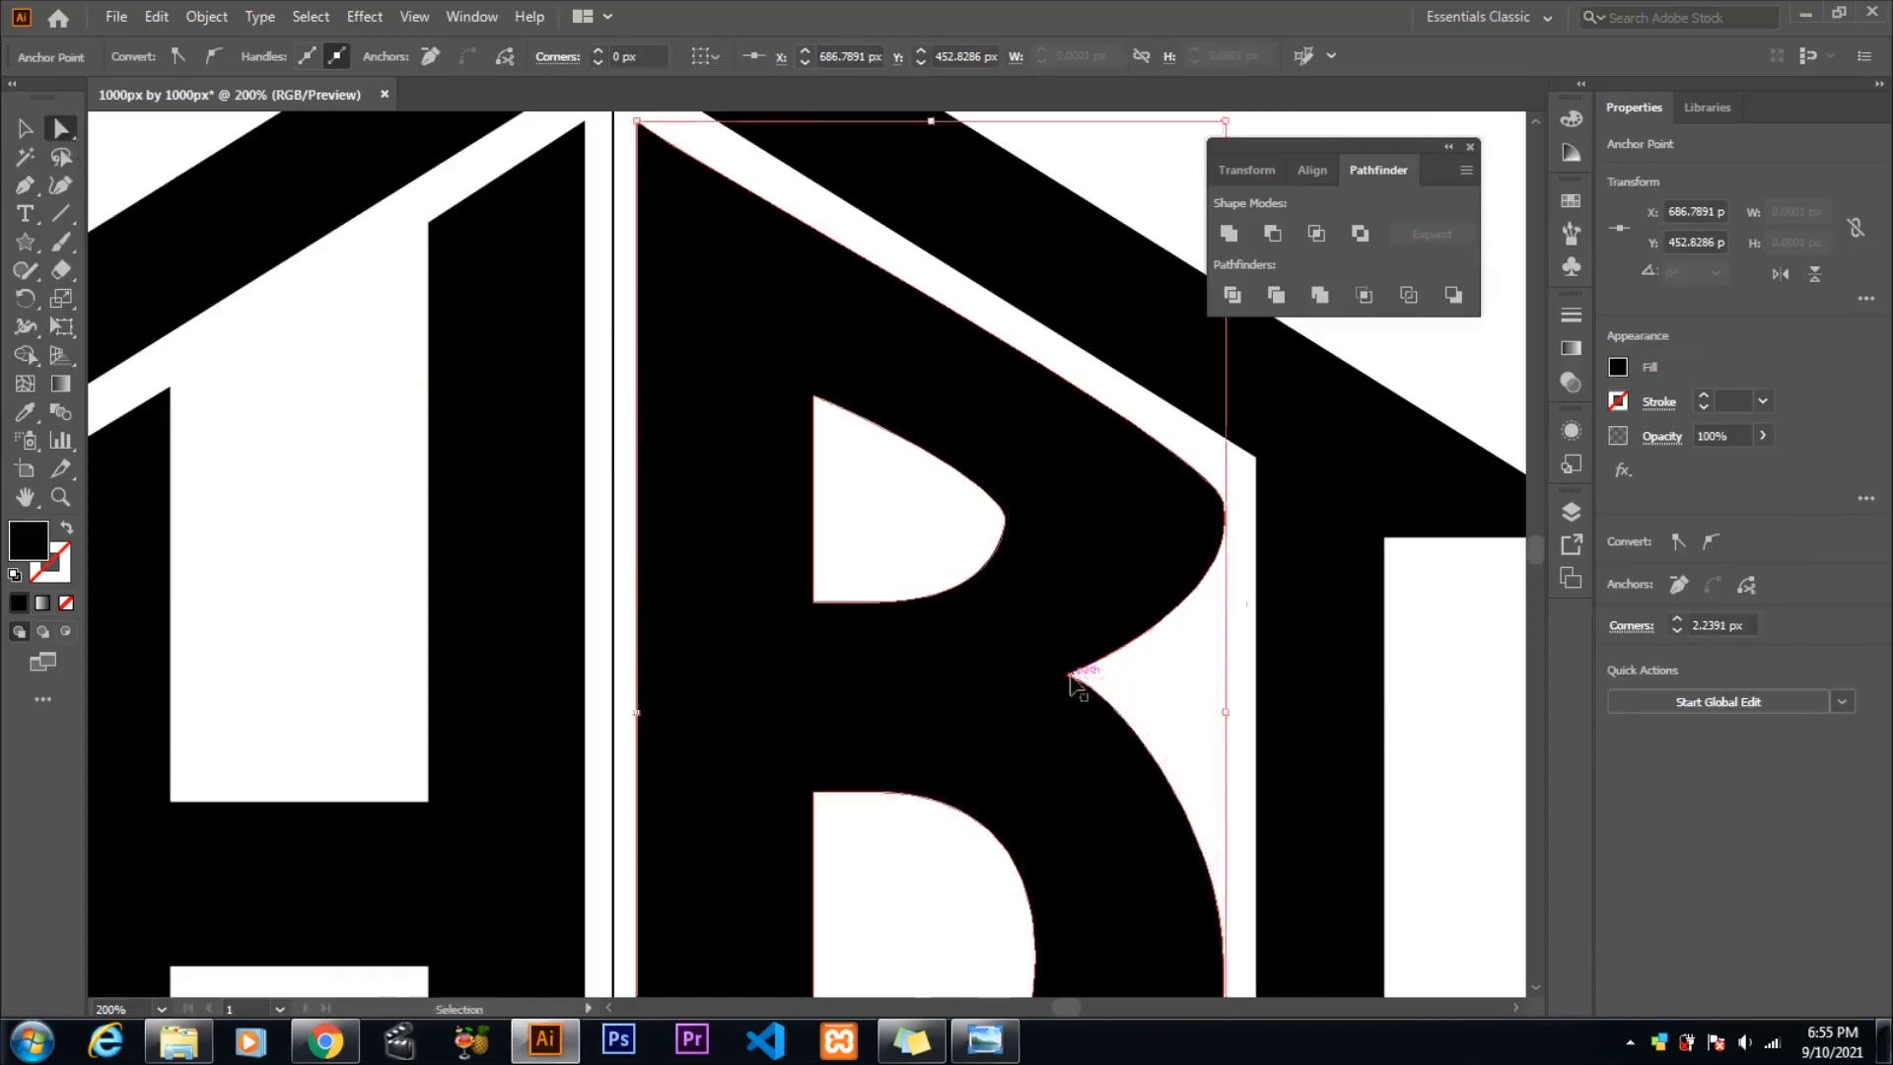
# - Pull the notch's anchor outward to about X 754.24 px, in line with the B's outer right side
pyautogui.scroll(5, 1065, 690)
pyautogui.click(25, 184)
pyautogui.click(1056, 699)
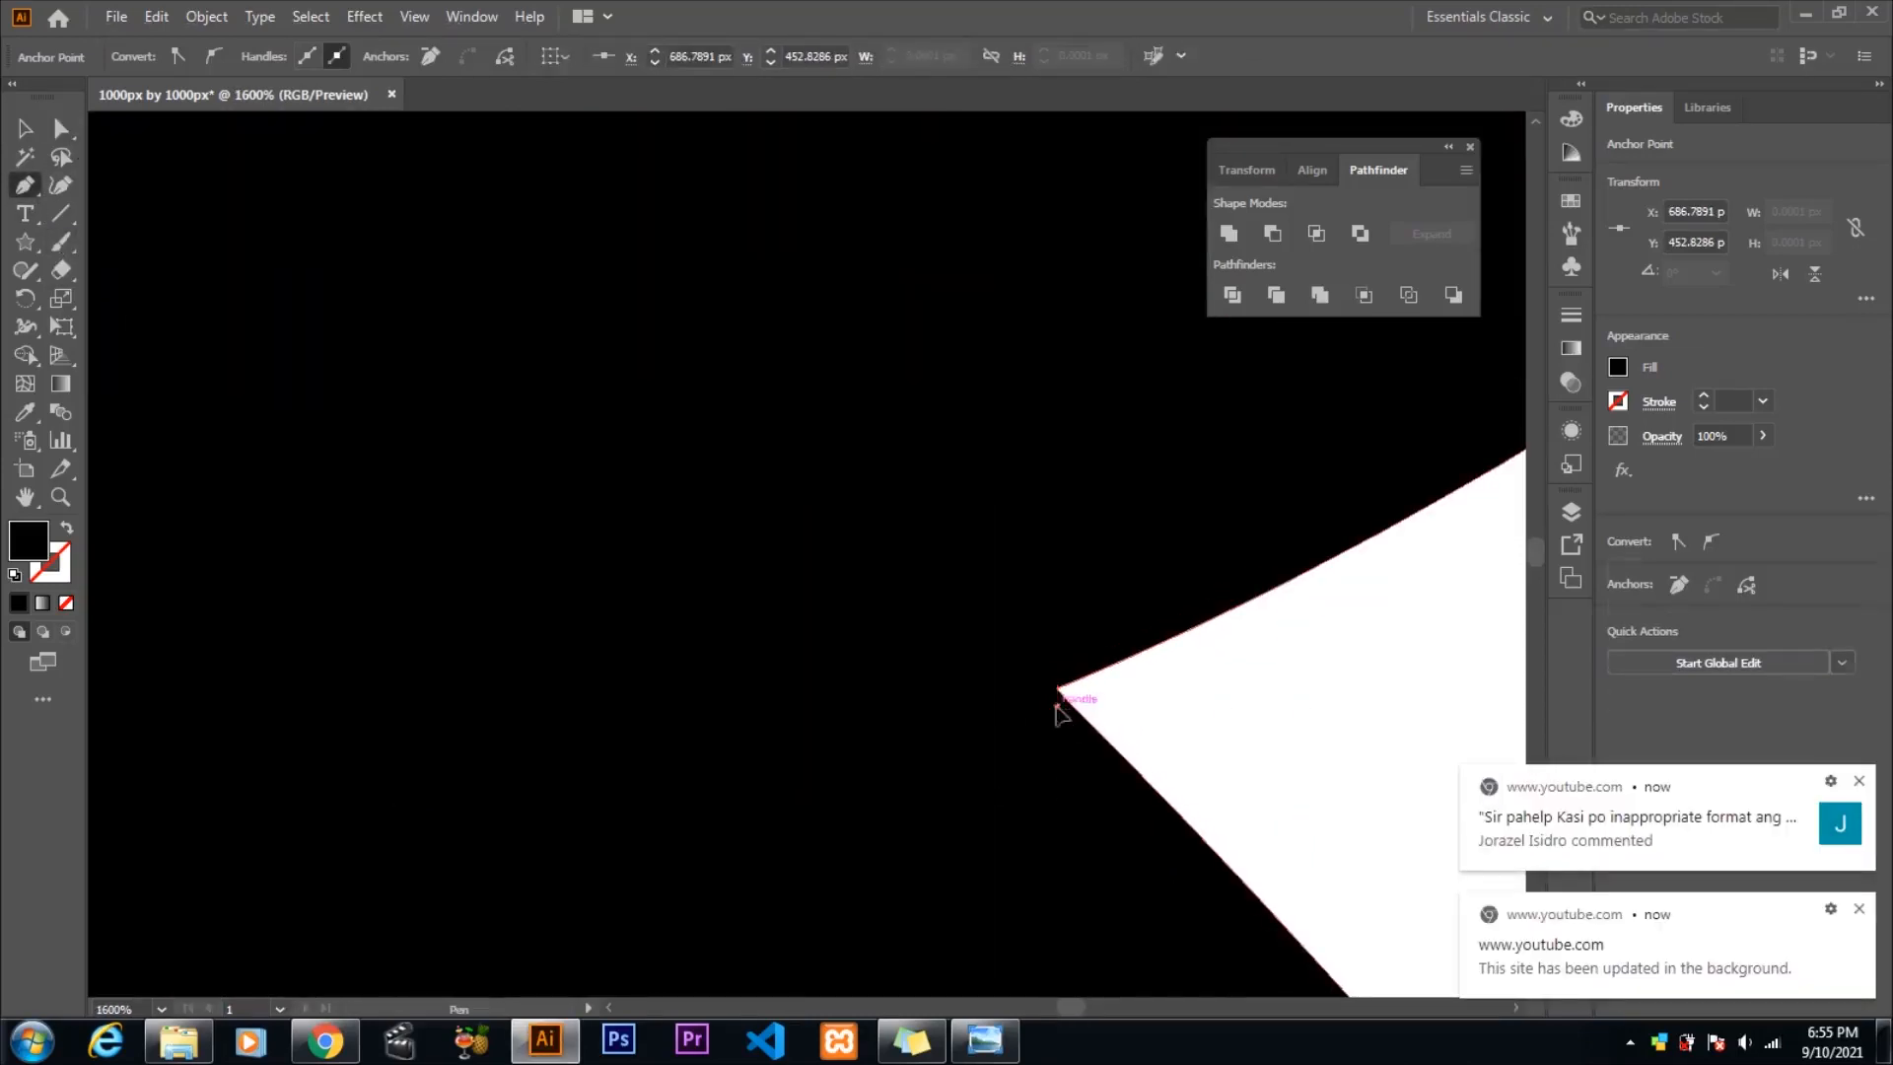
pyautogui.click(60, 128)
pyautogui.moveTo(1056, 703); pyautogui.dragTo(1219, 711)
pyautogui.scroll(-7, 1213, 714)
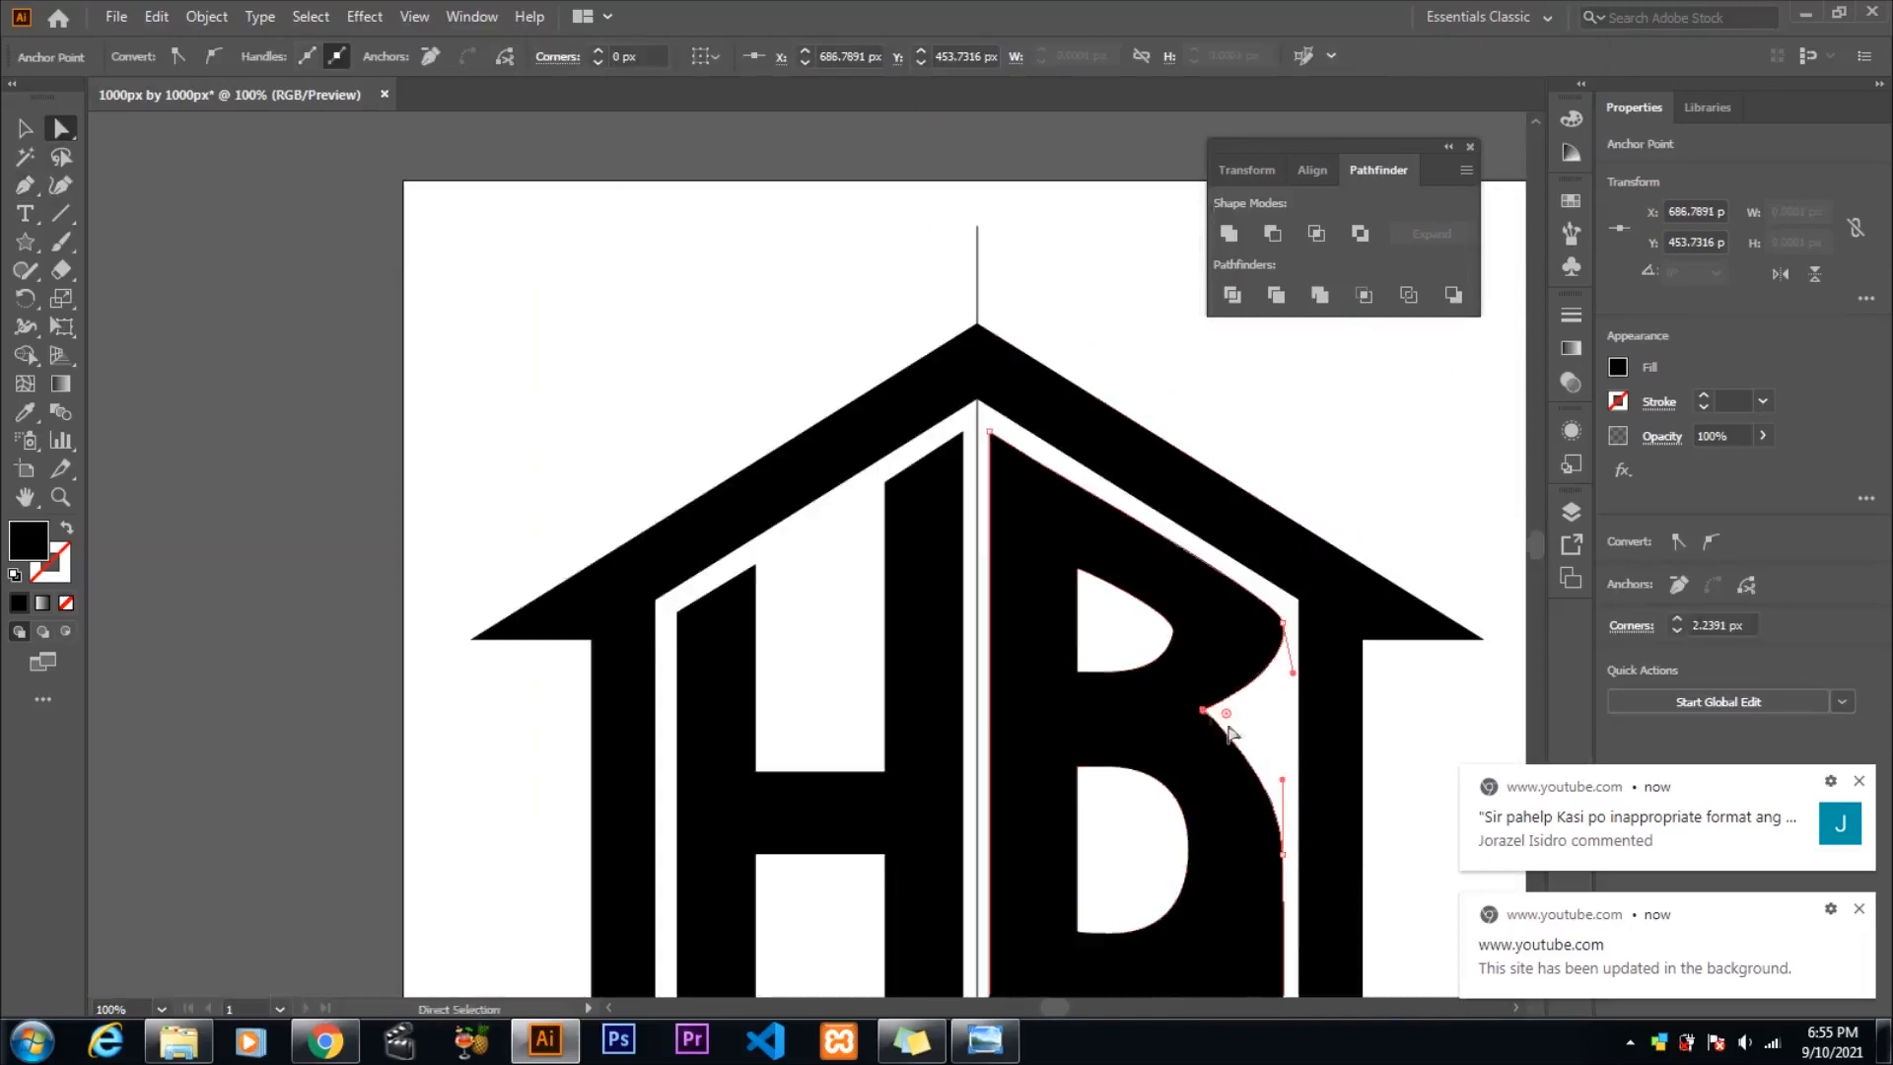
pyautogui.scroll(-3, 1252, 793)
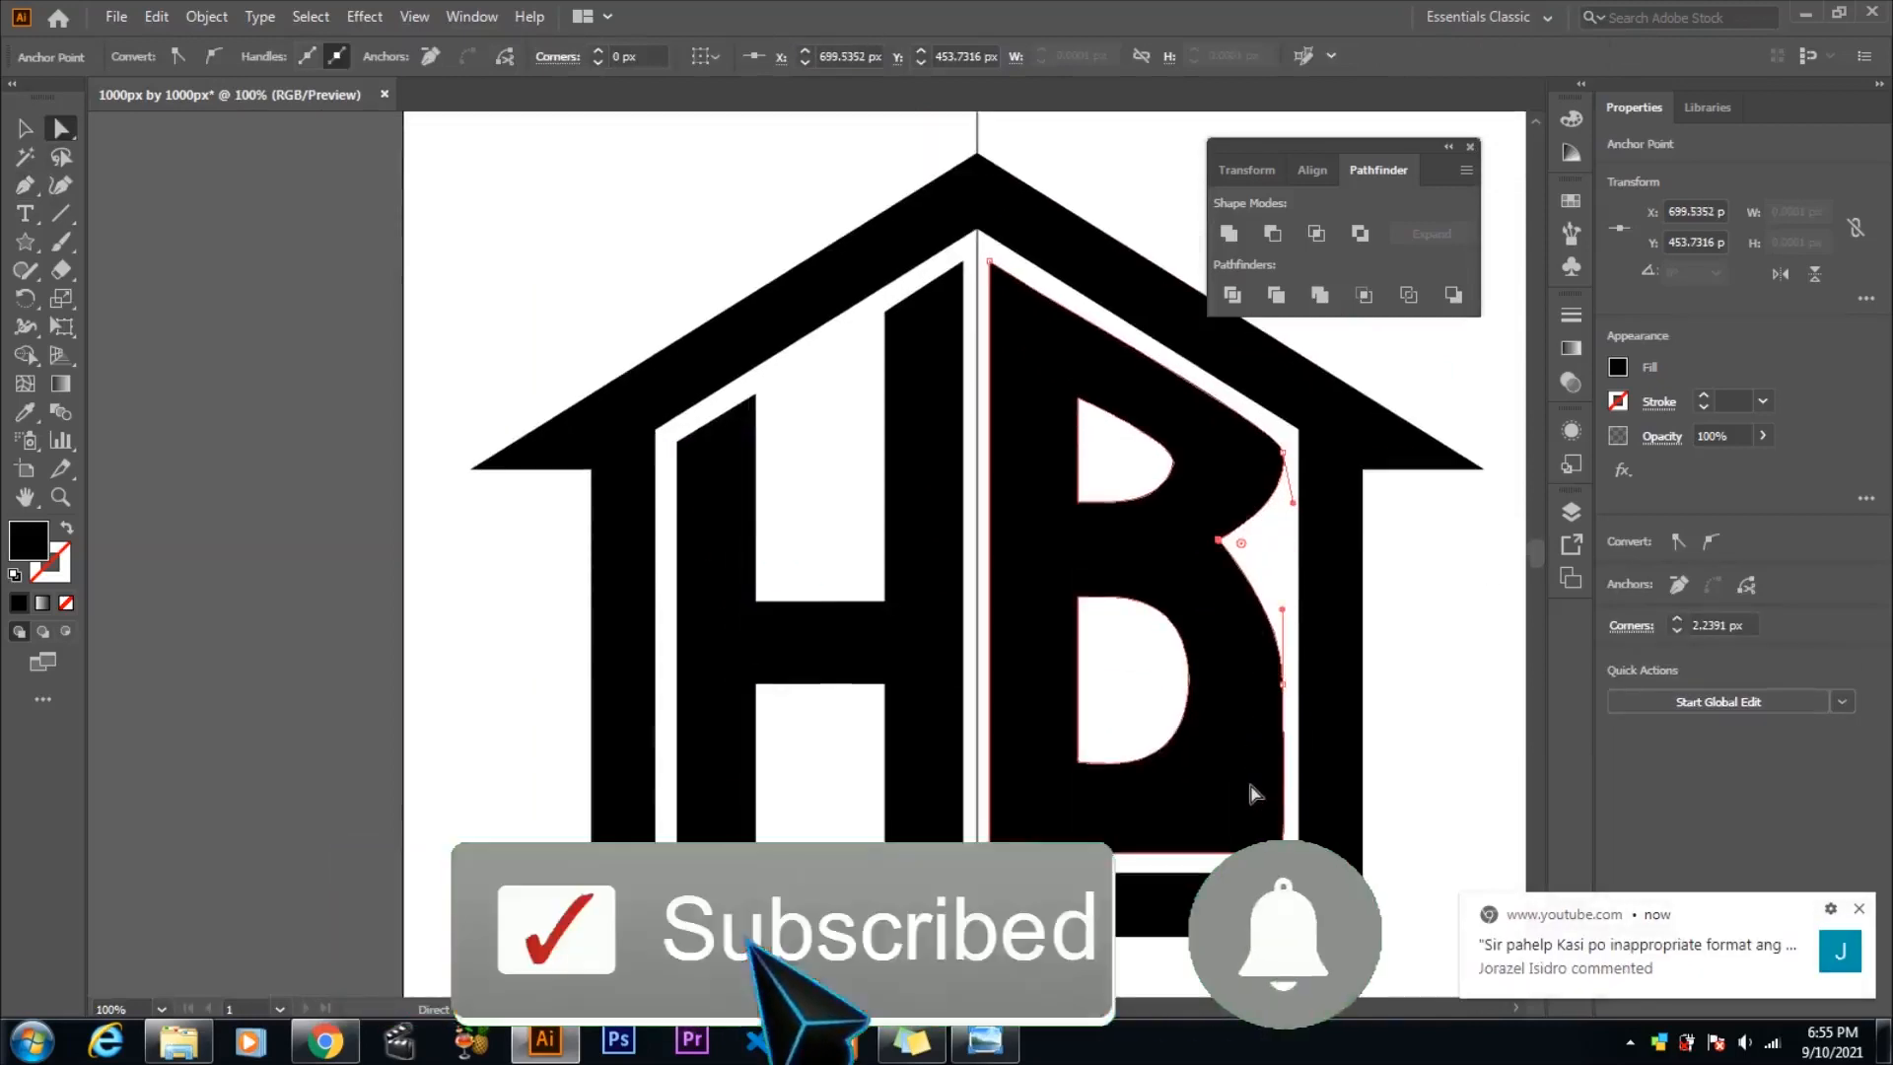
pyautogui.moveTo(1219, 541); pyautogui.dragTo(1281, 540)
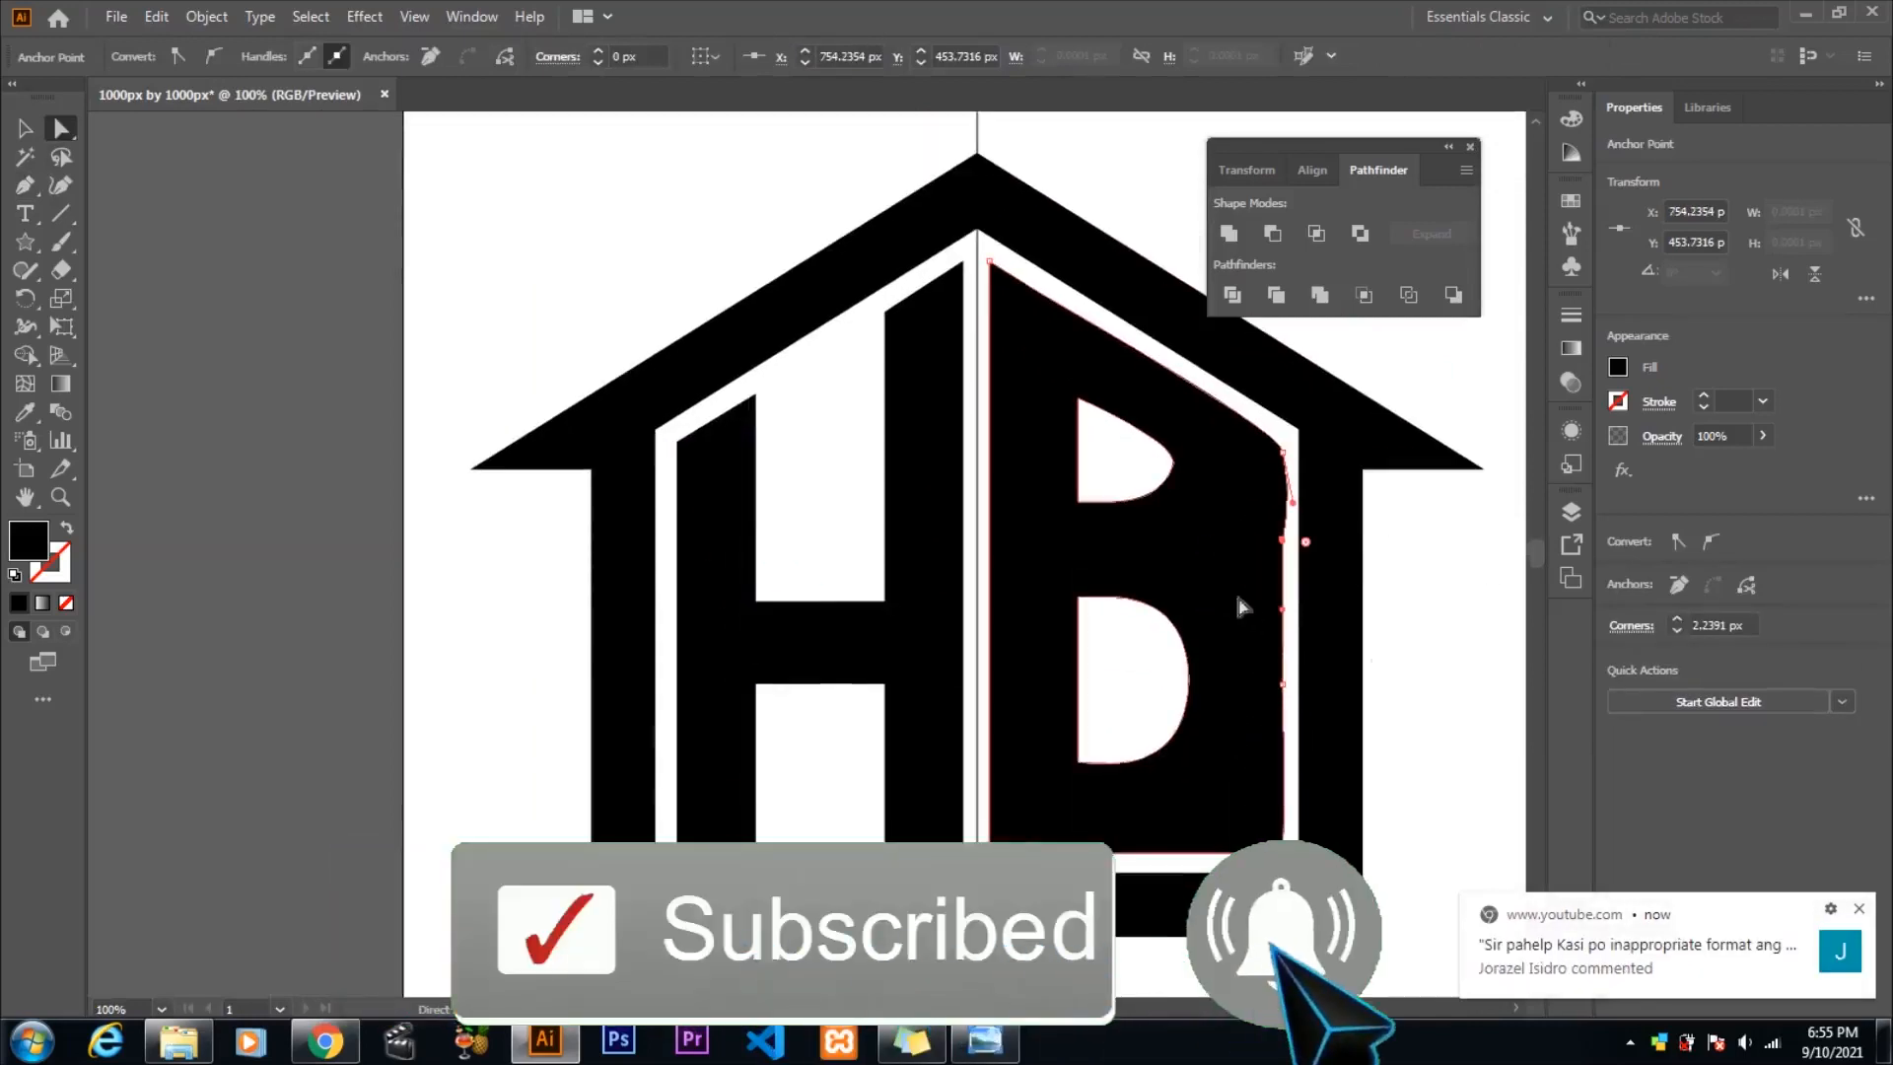
# - Delete the anchor left from the notch so the B's right side forms one continuous edge
pyautogui.press('p')
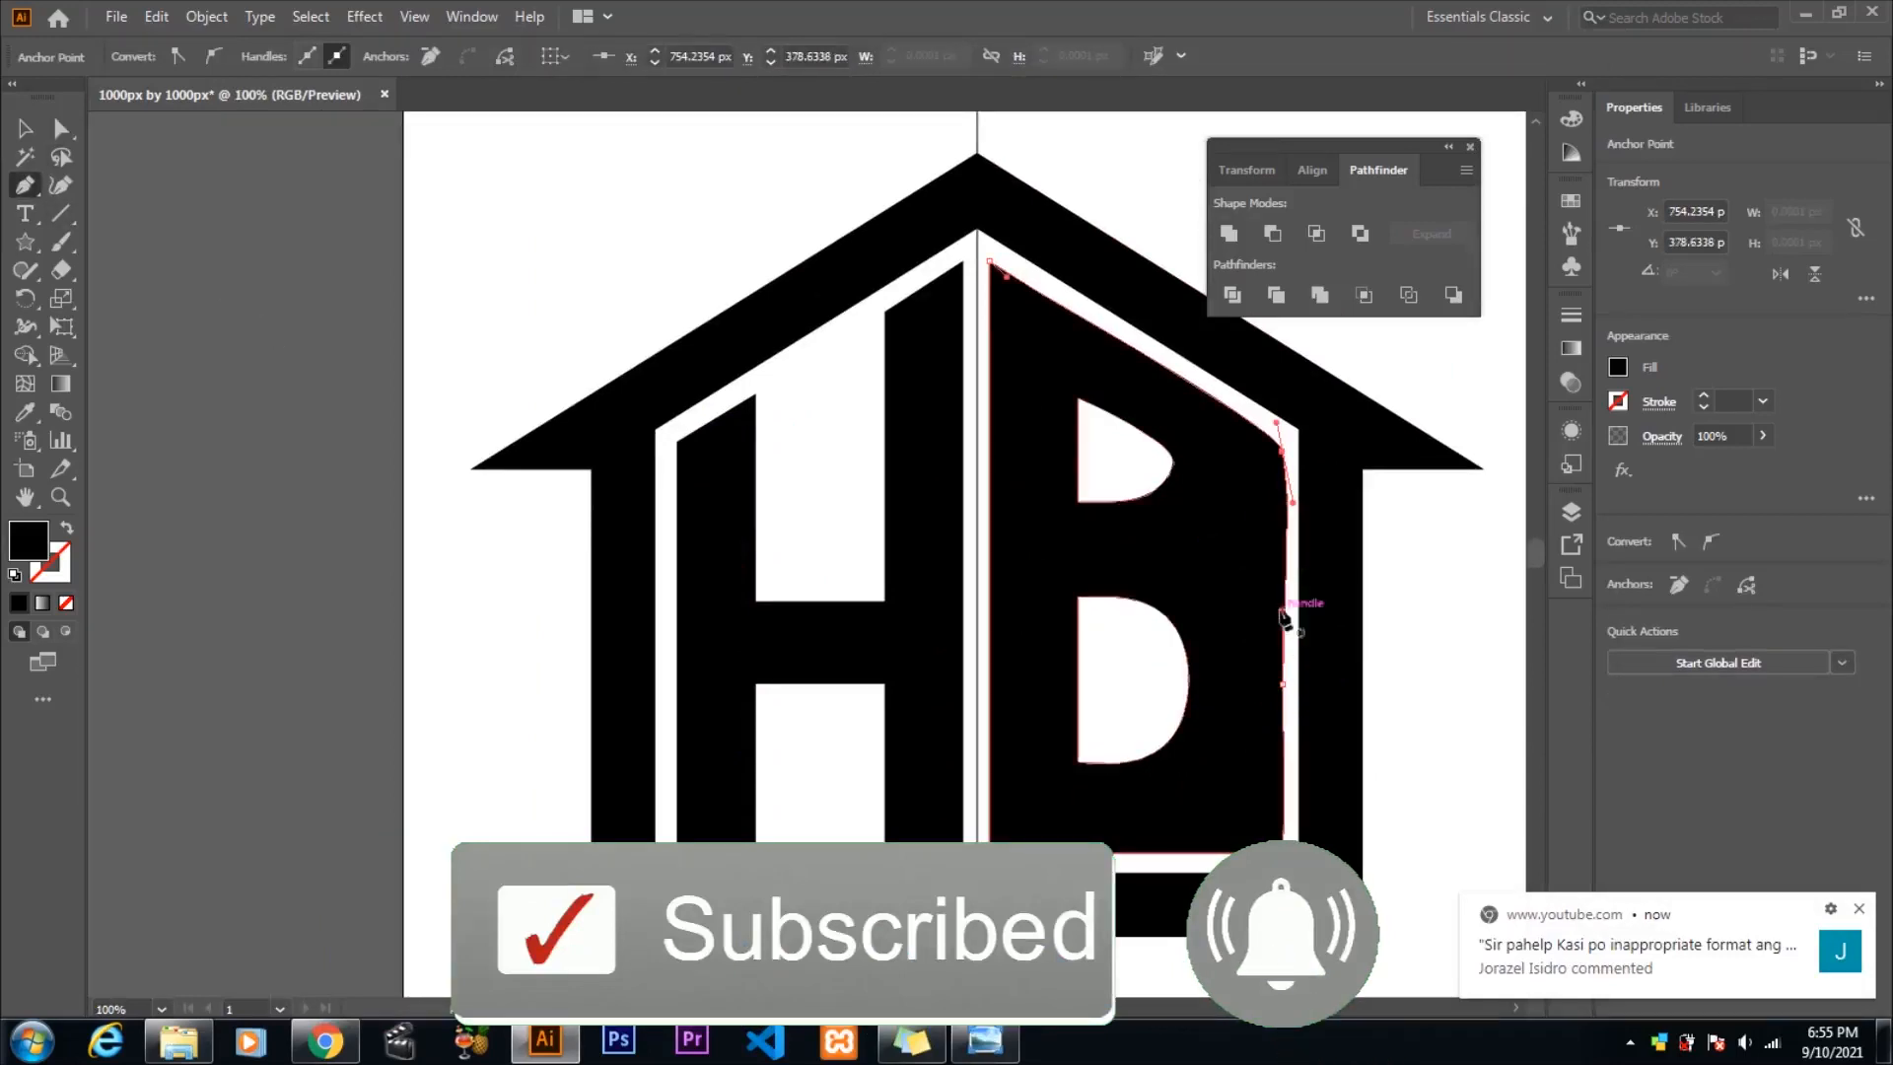
pyautogui.click(1282, 612)
pyautogui.hotkey('ctrl', 'z')
pyautogui.click(1283, 707)
pyautogui.hotkey('ctrl', 'z')
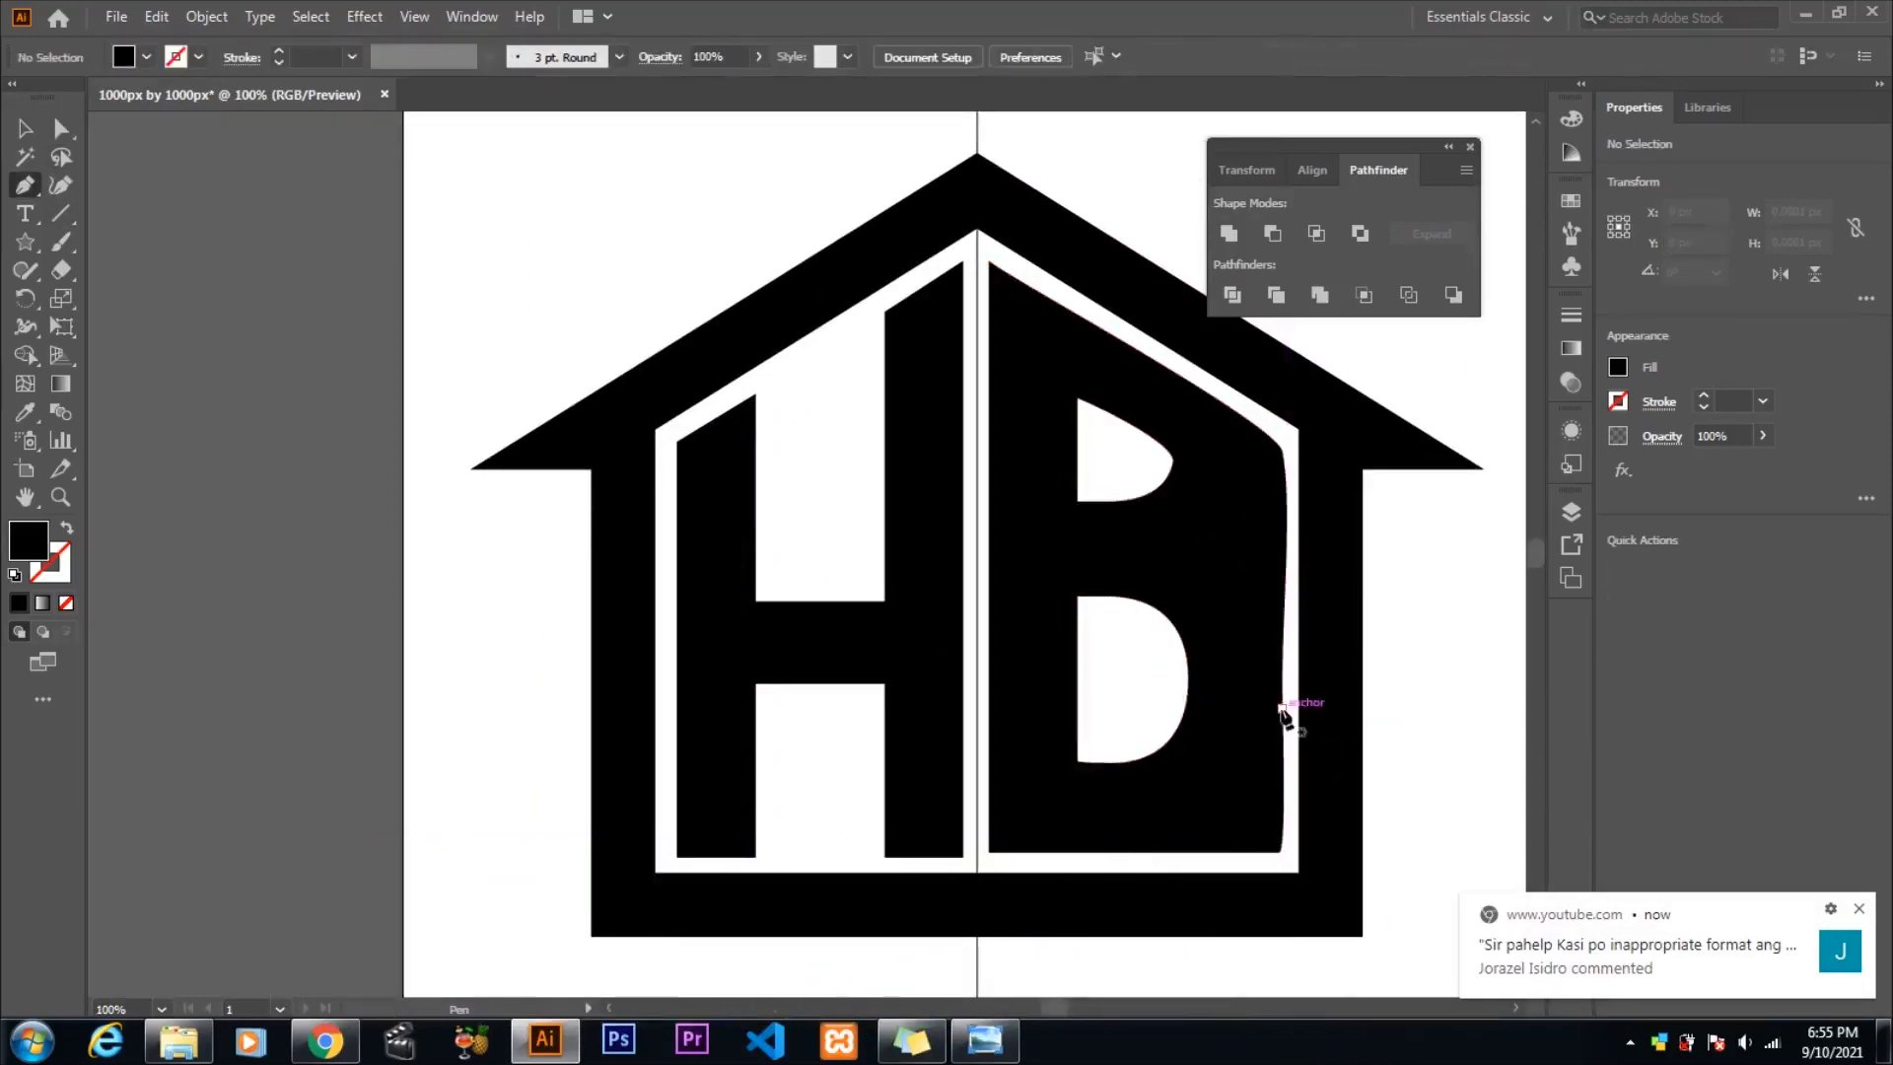
pyautogui.scroll(5, 1288, 715)
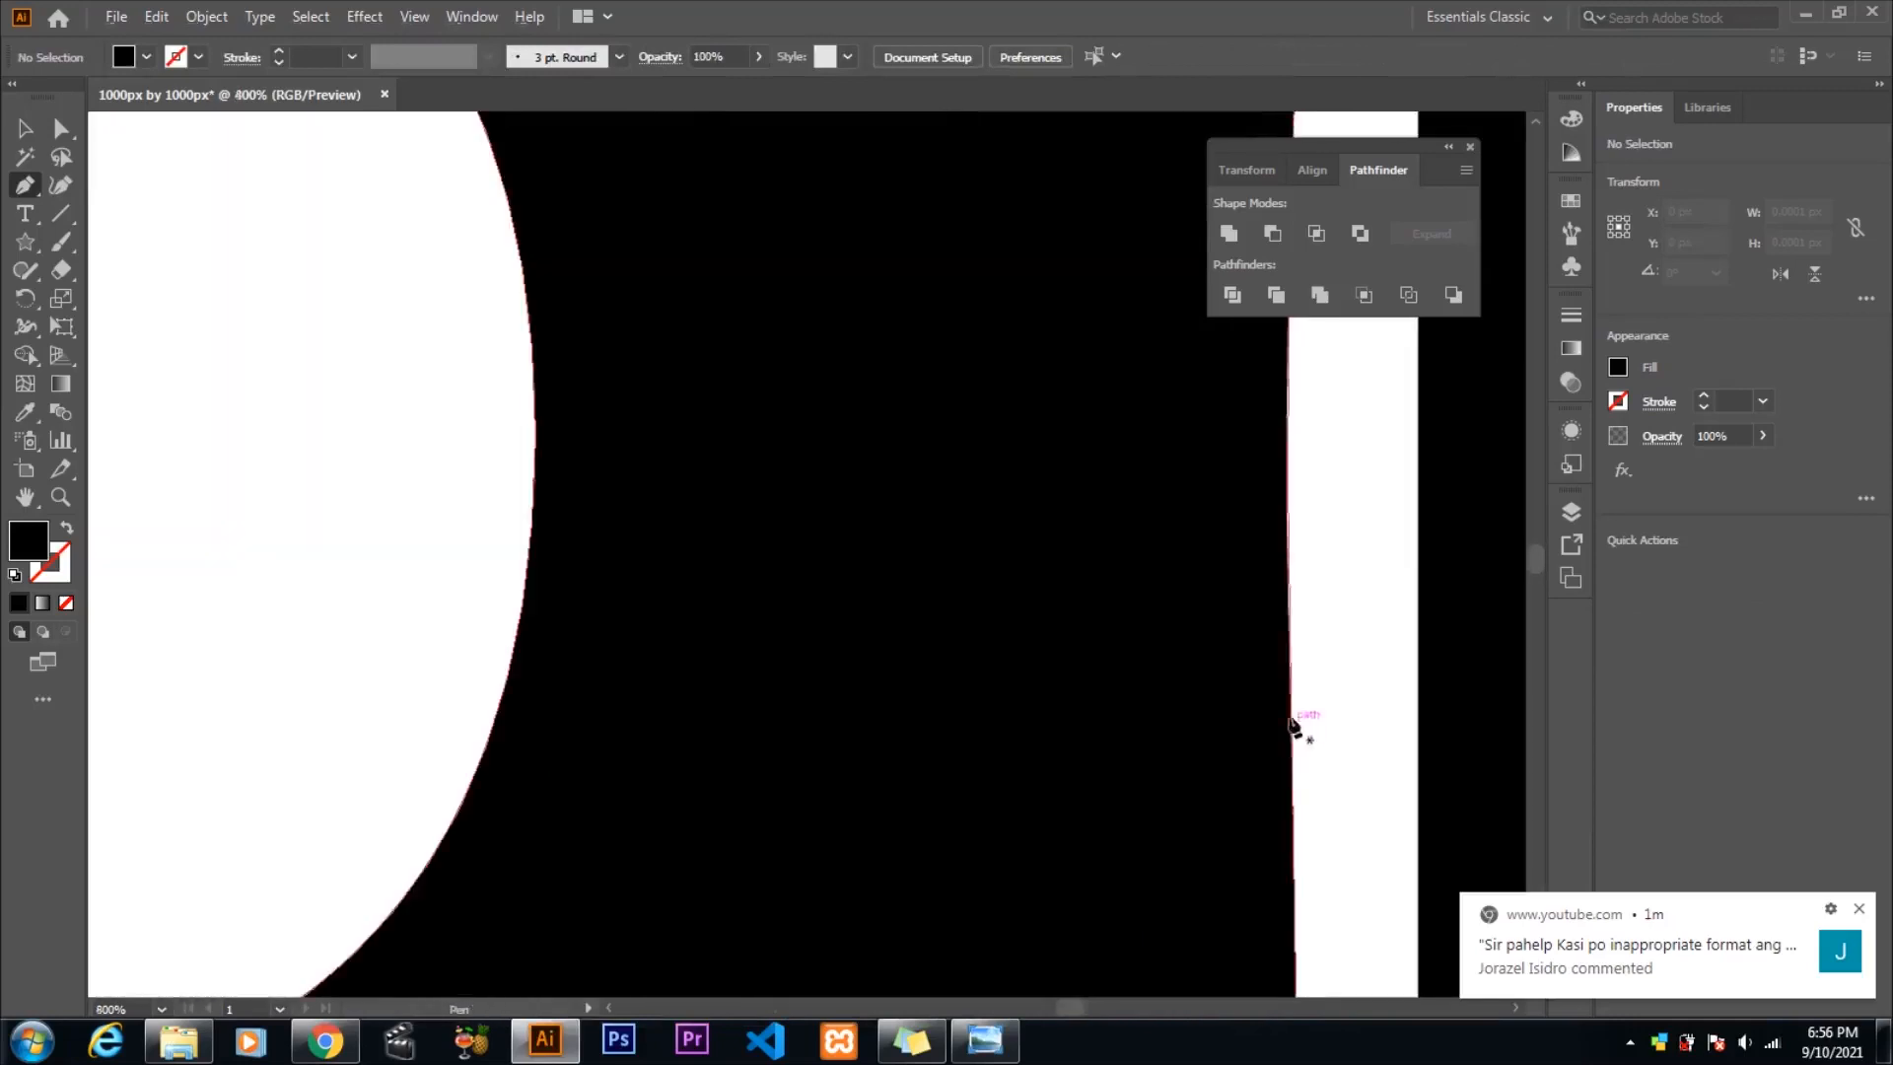
pyautogui.press('+')
pyautogui.scroll(-5, 1059, 708)
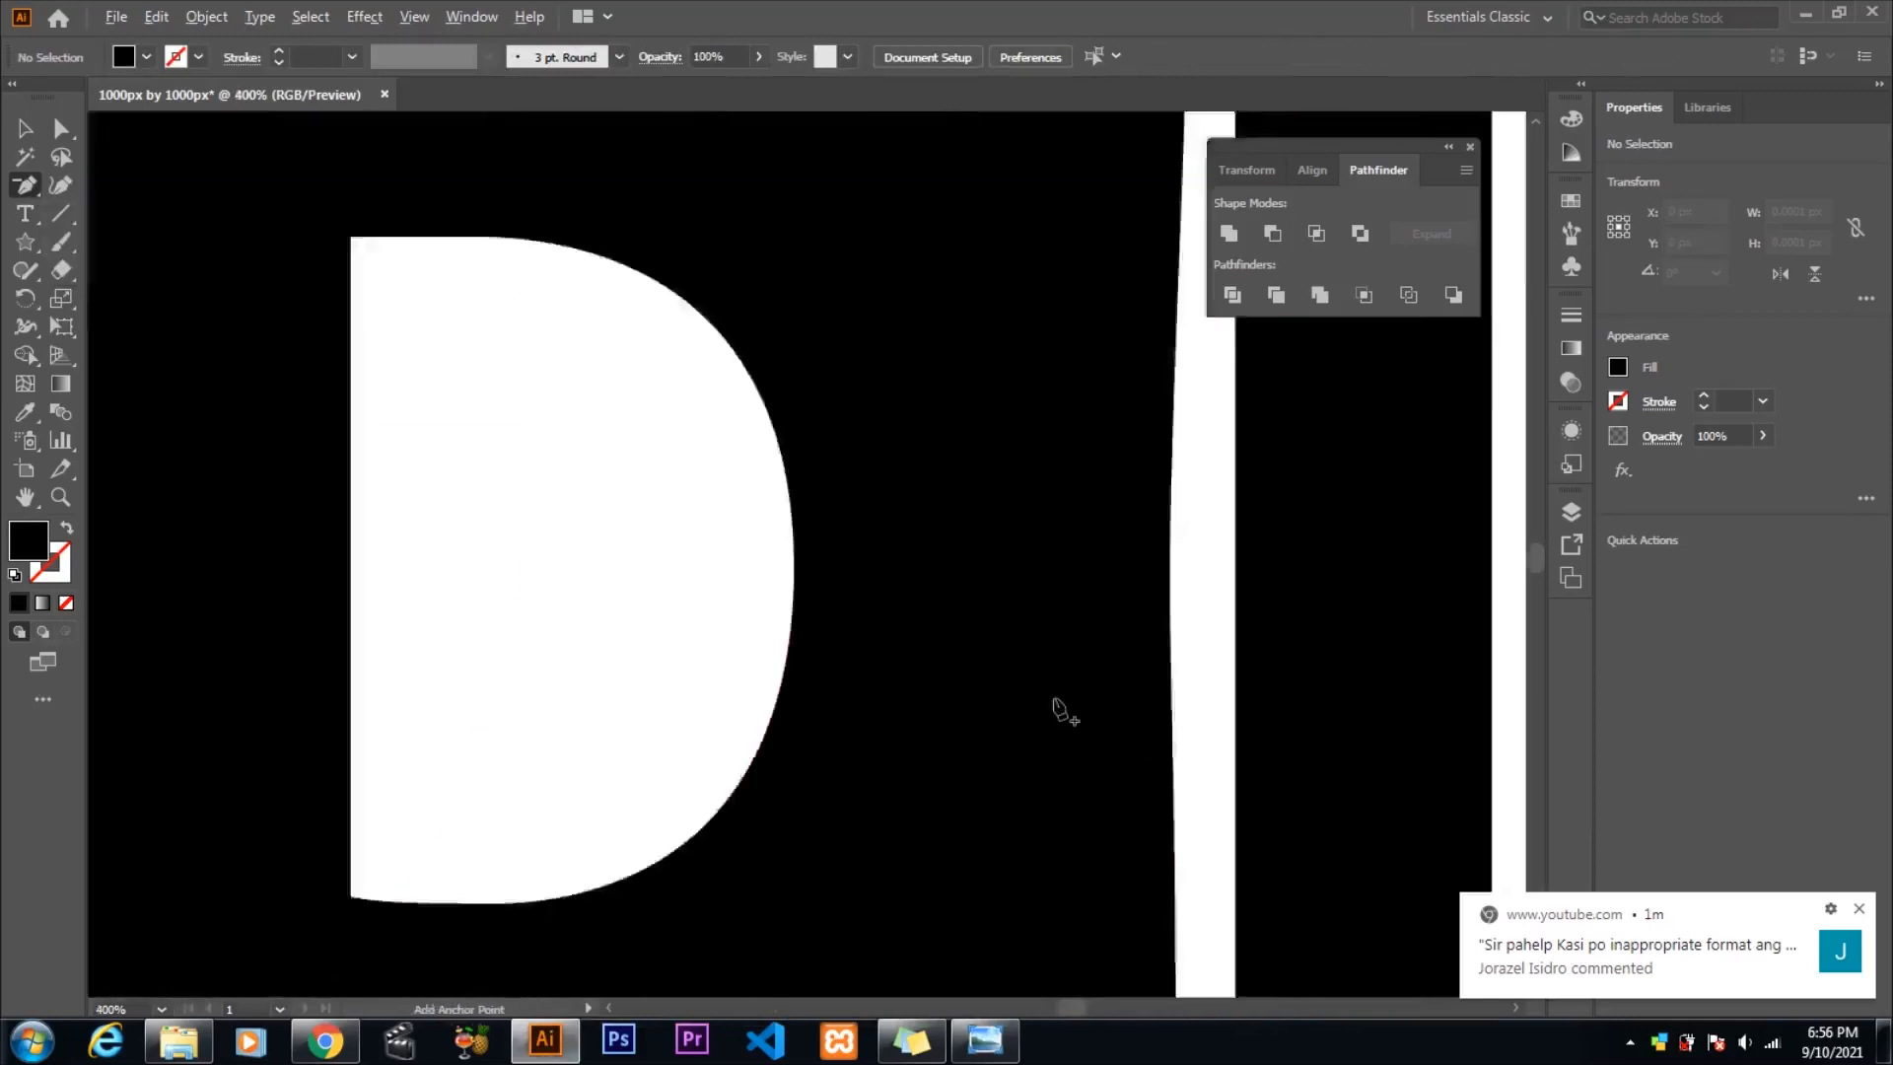
# - Extend the lower counter's top and bottom curve anchors outward to about X 673.7 px and delete the middle anchor of its curve
pyautogui.press('a')
pyautogui.click(993, 658)
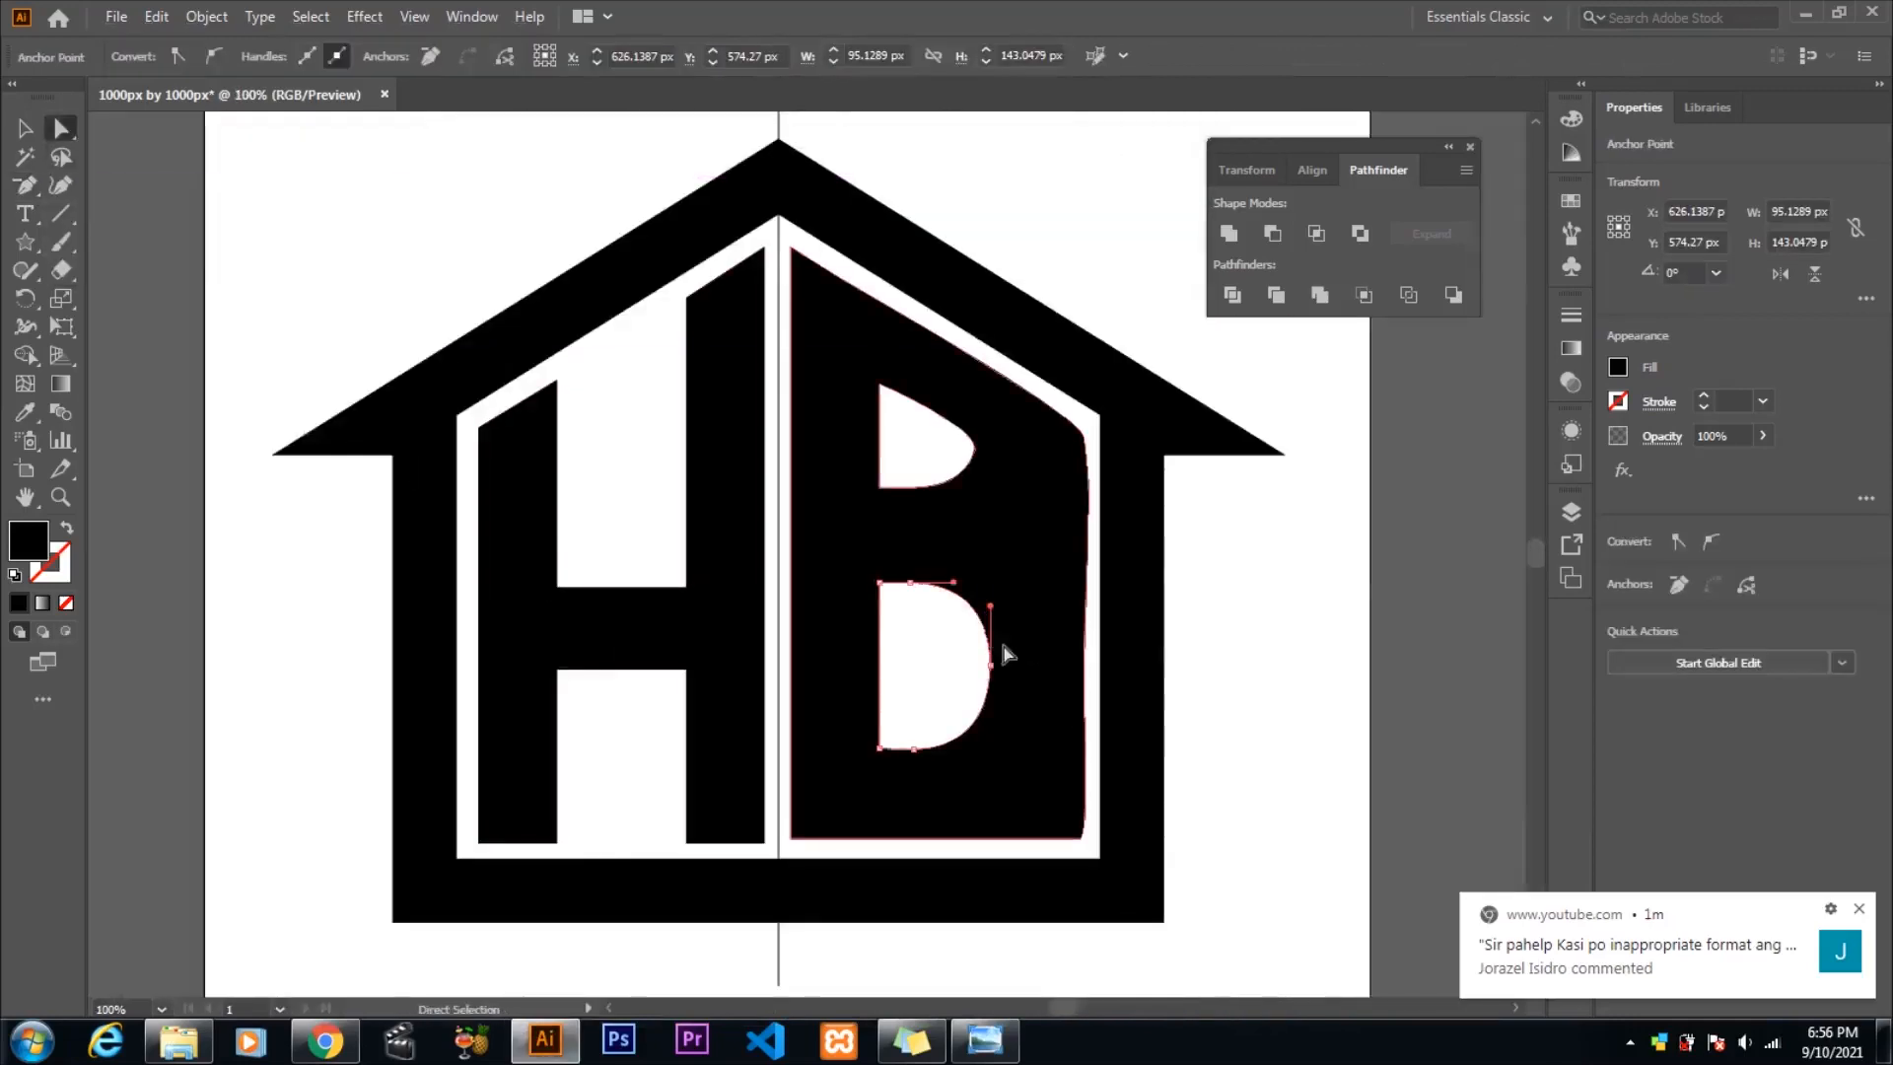
pyautogui.click(911, 584)
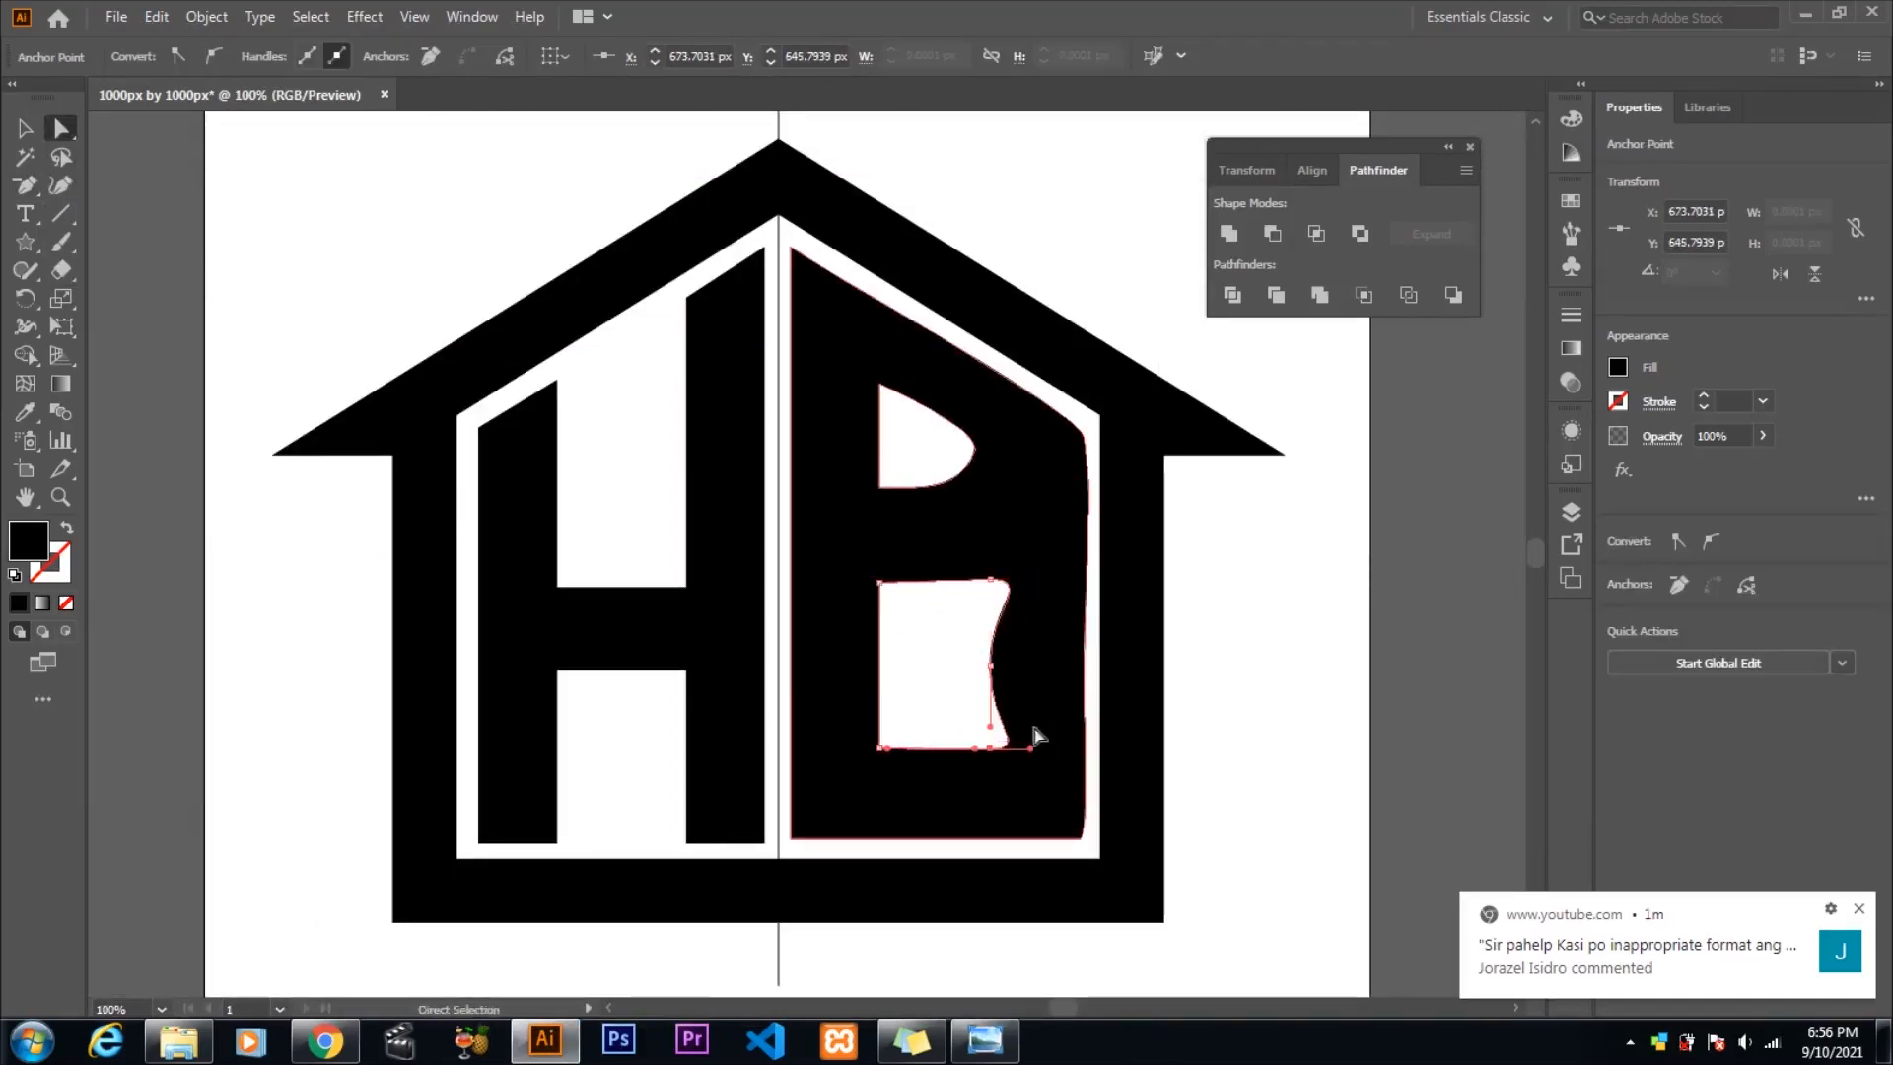
pyautogui.press('-')
pyautogui.click(991, 666)
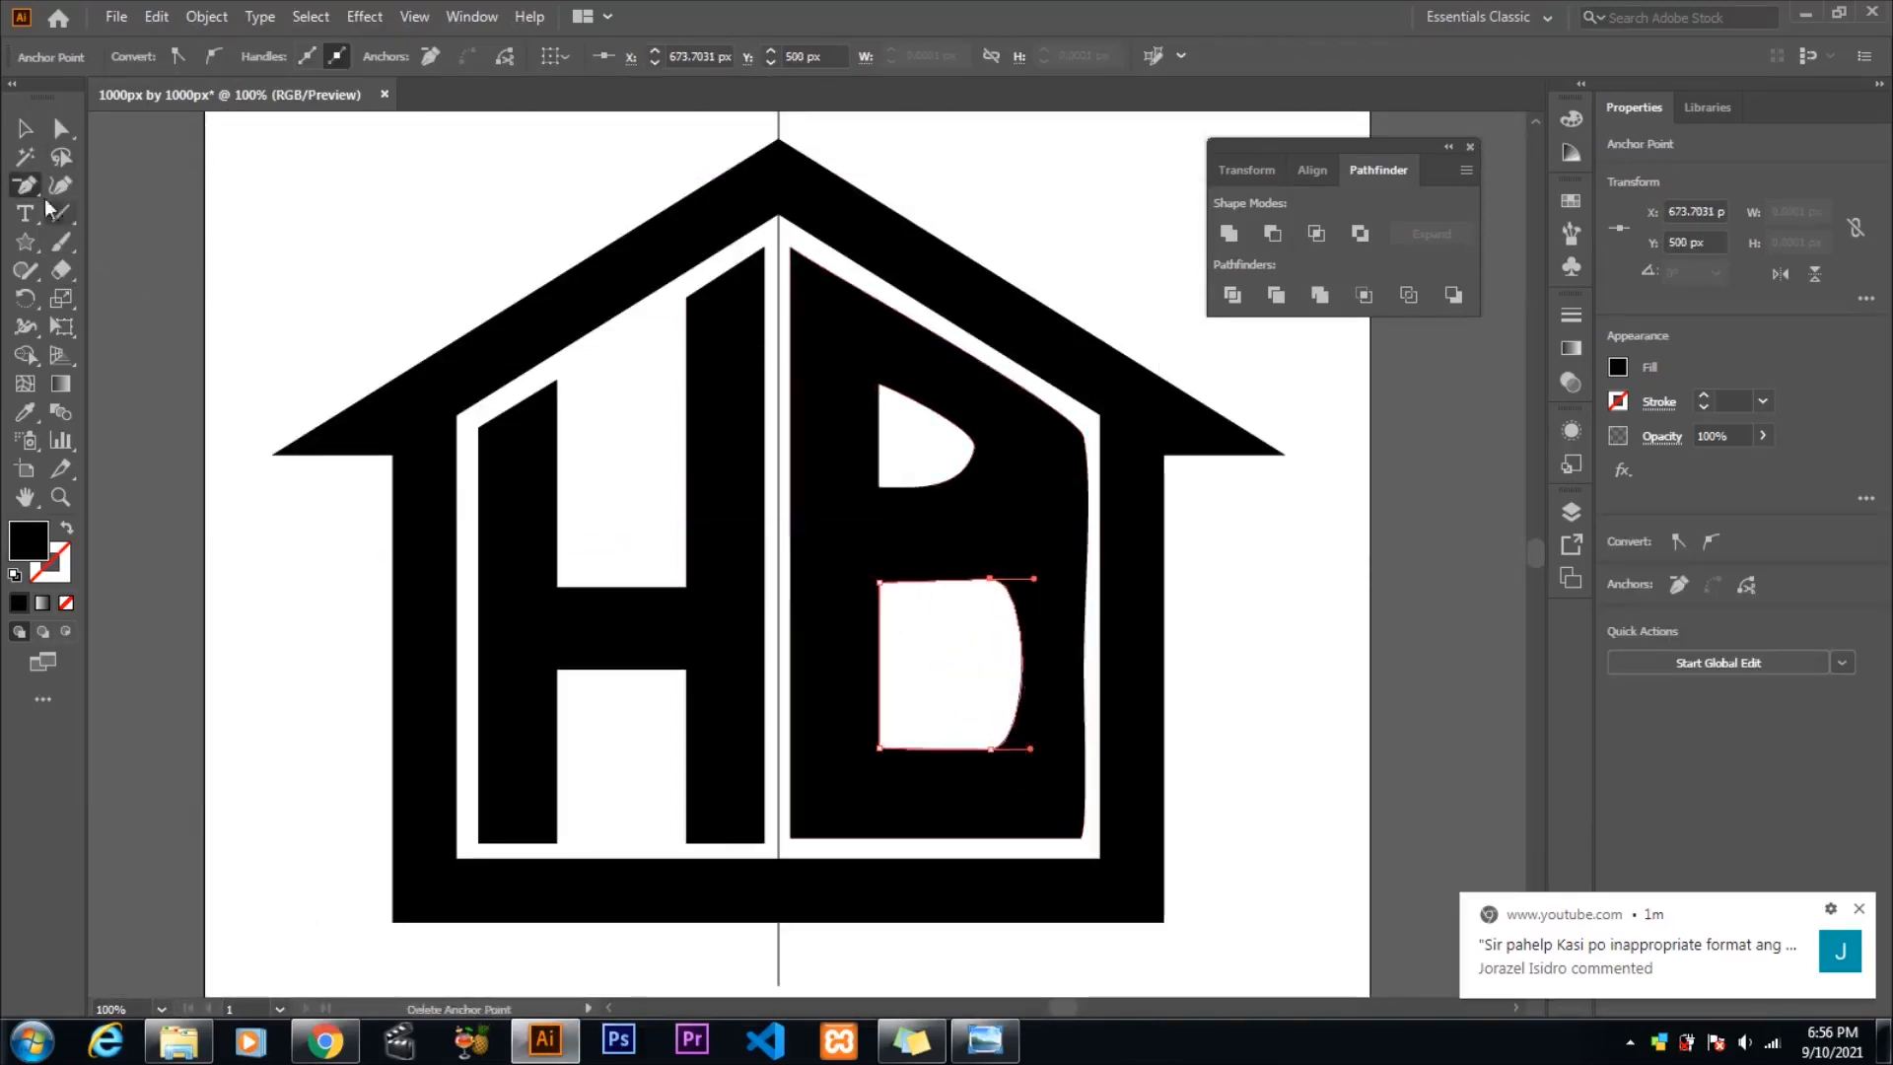
# - Convert the lower counter's curve anchors to corner points so the opening becomes roughly rectangular with straight sides
pyautogui.hotkey('shift', 'c')
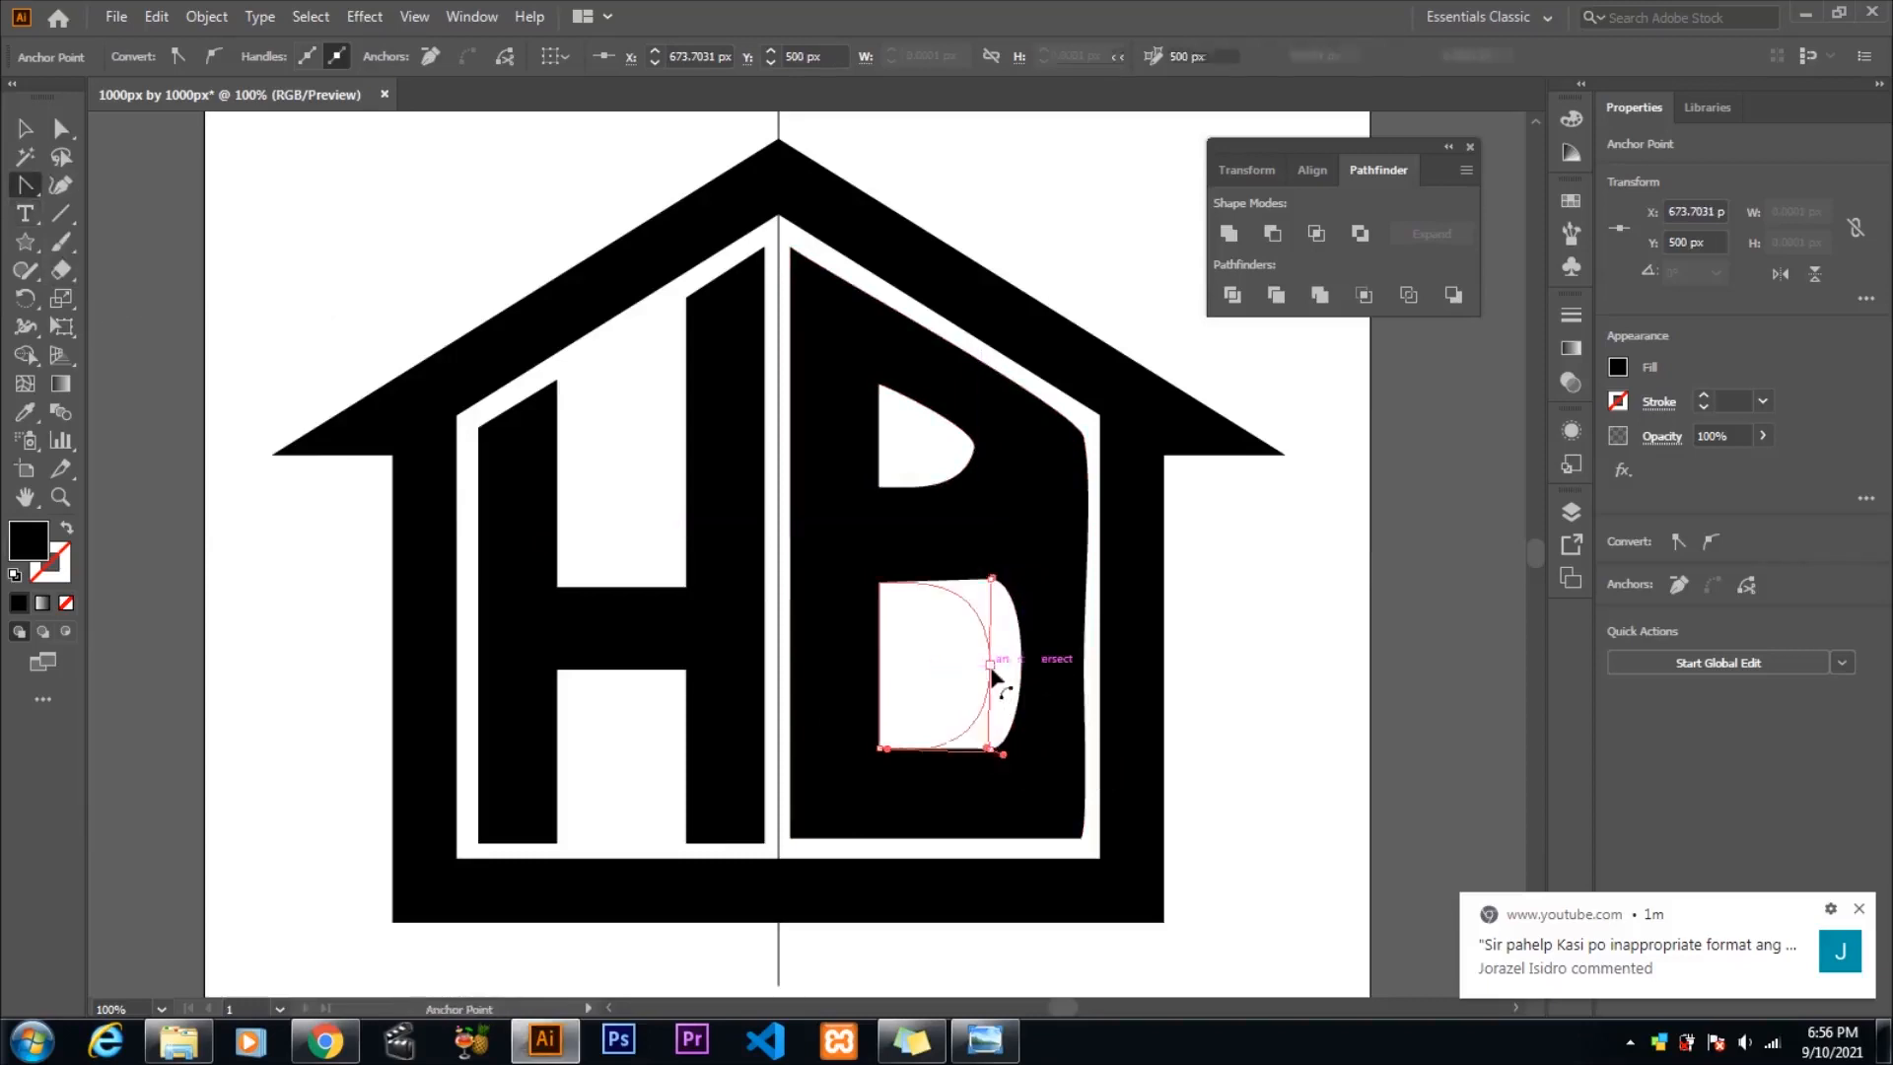
pyautogui.moveTo(993, 674); pyautogui.dragTo(1020, 673)
pyautogui.click(988, 749)
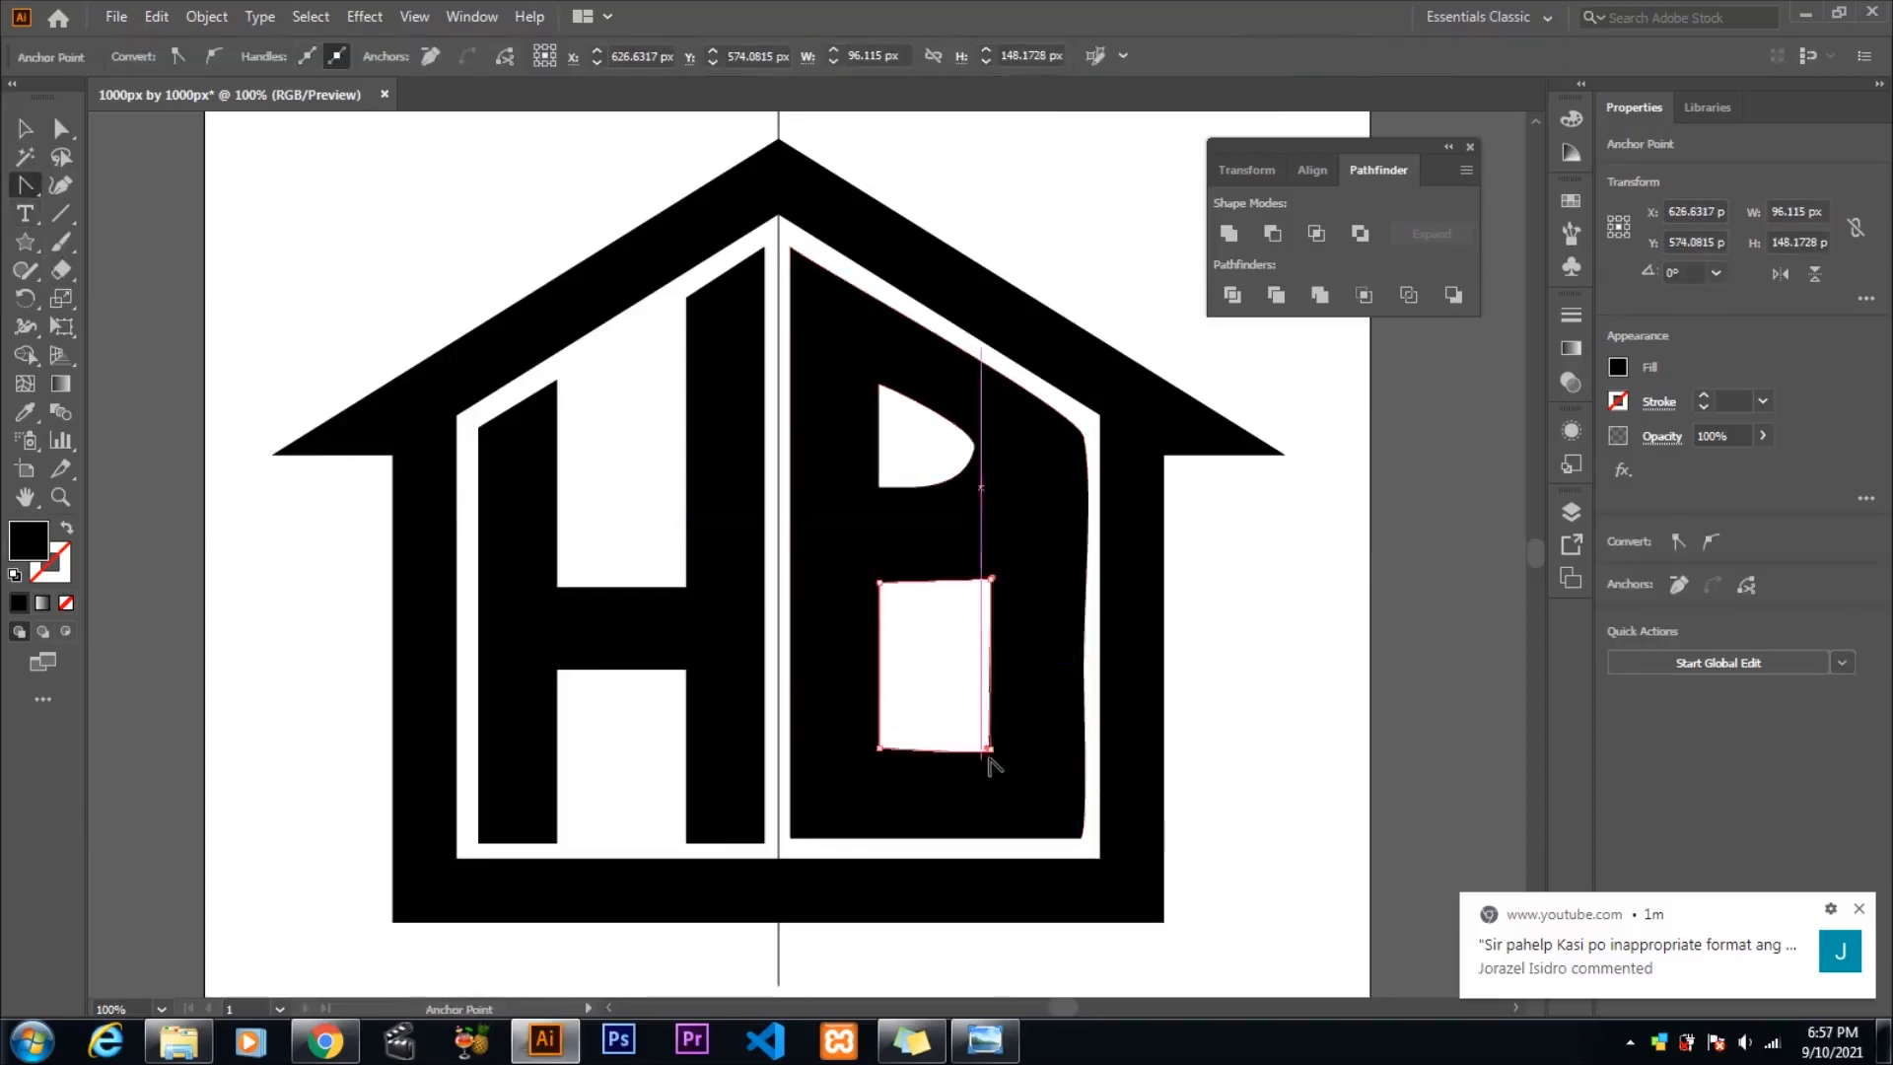
pyautogui.scroll(3, 989, 754)
pyautogui.moveTo(918, 746); pyautogui.dragTo(937, 743)
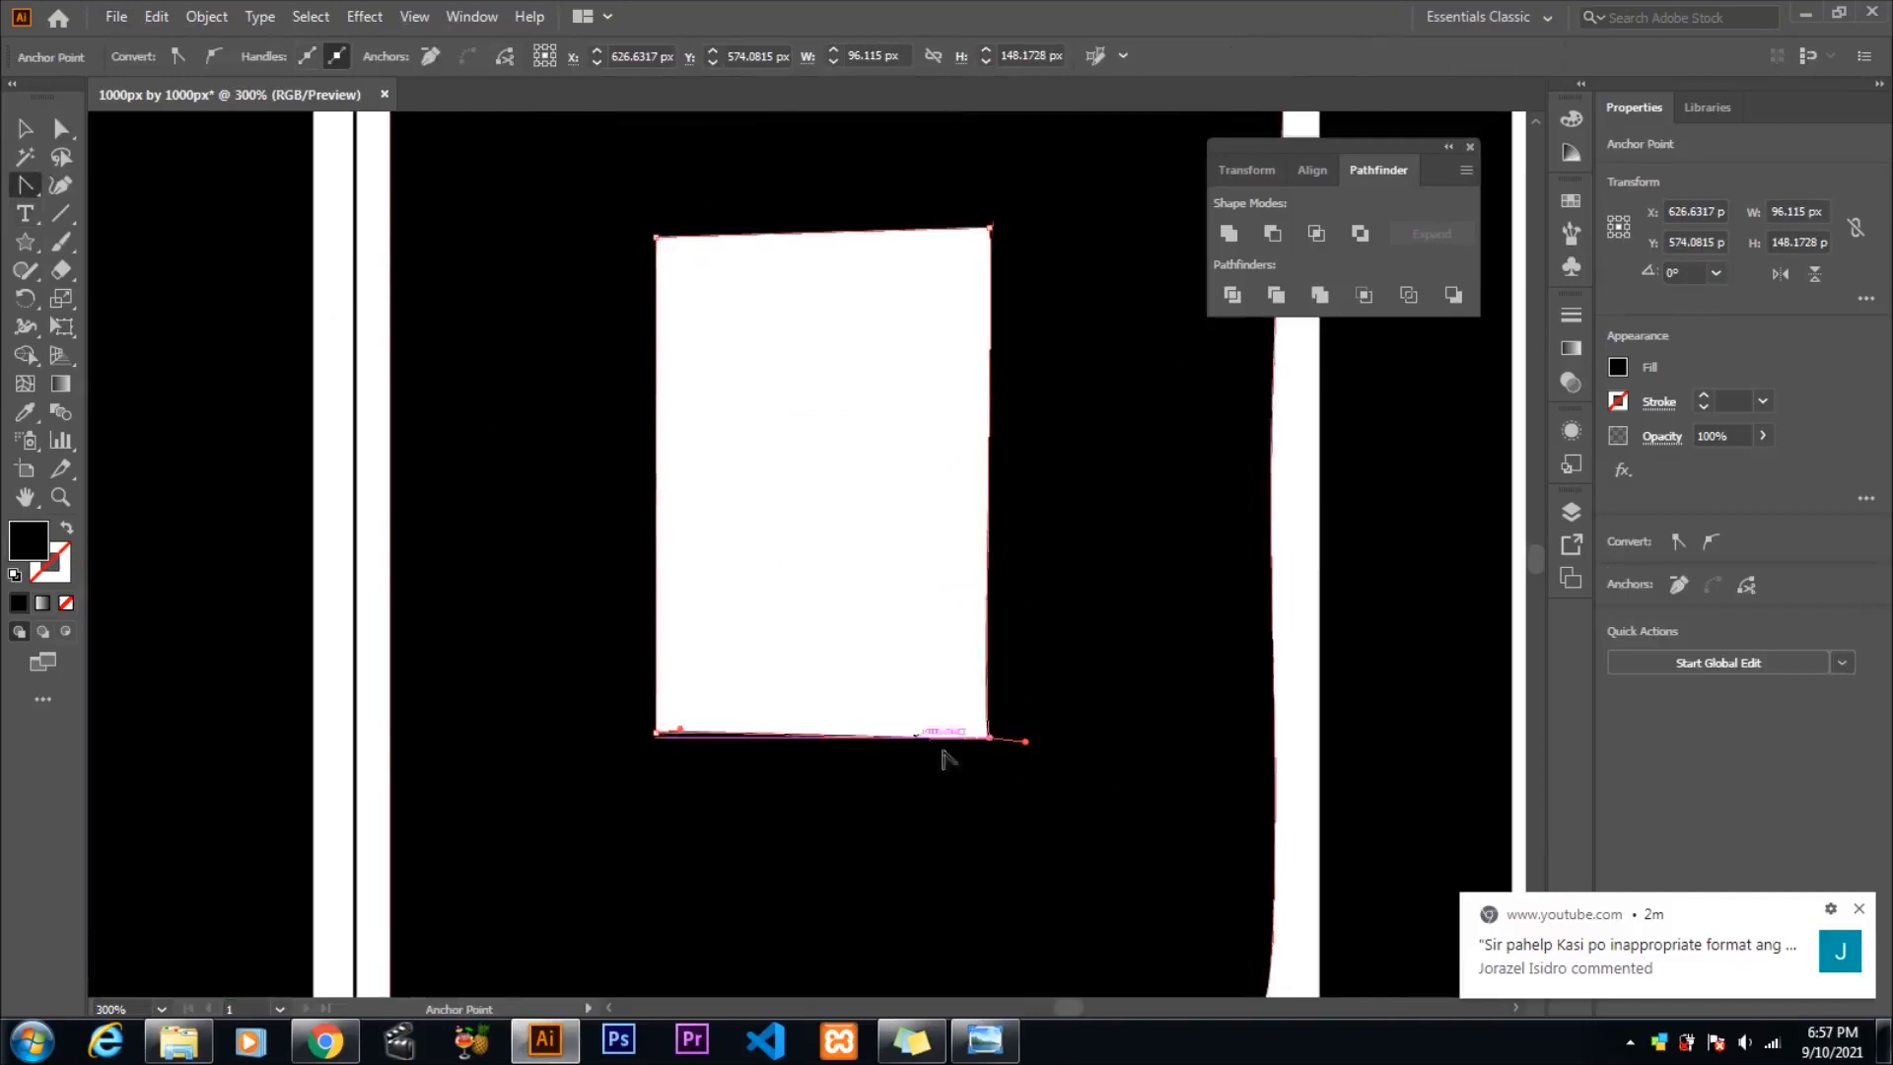
pyautogui.click(655, 732)
pyautogui.scroll(4, 634, 739)
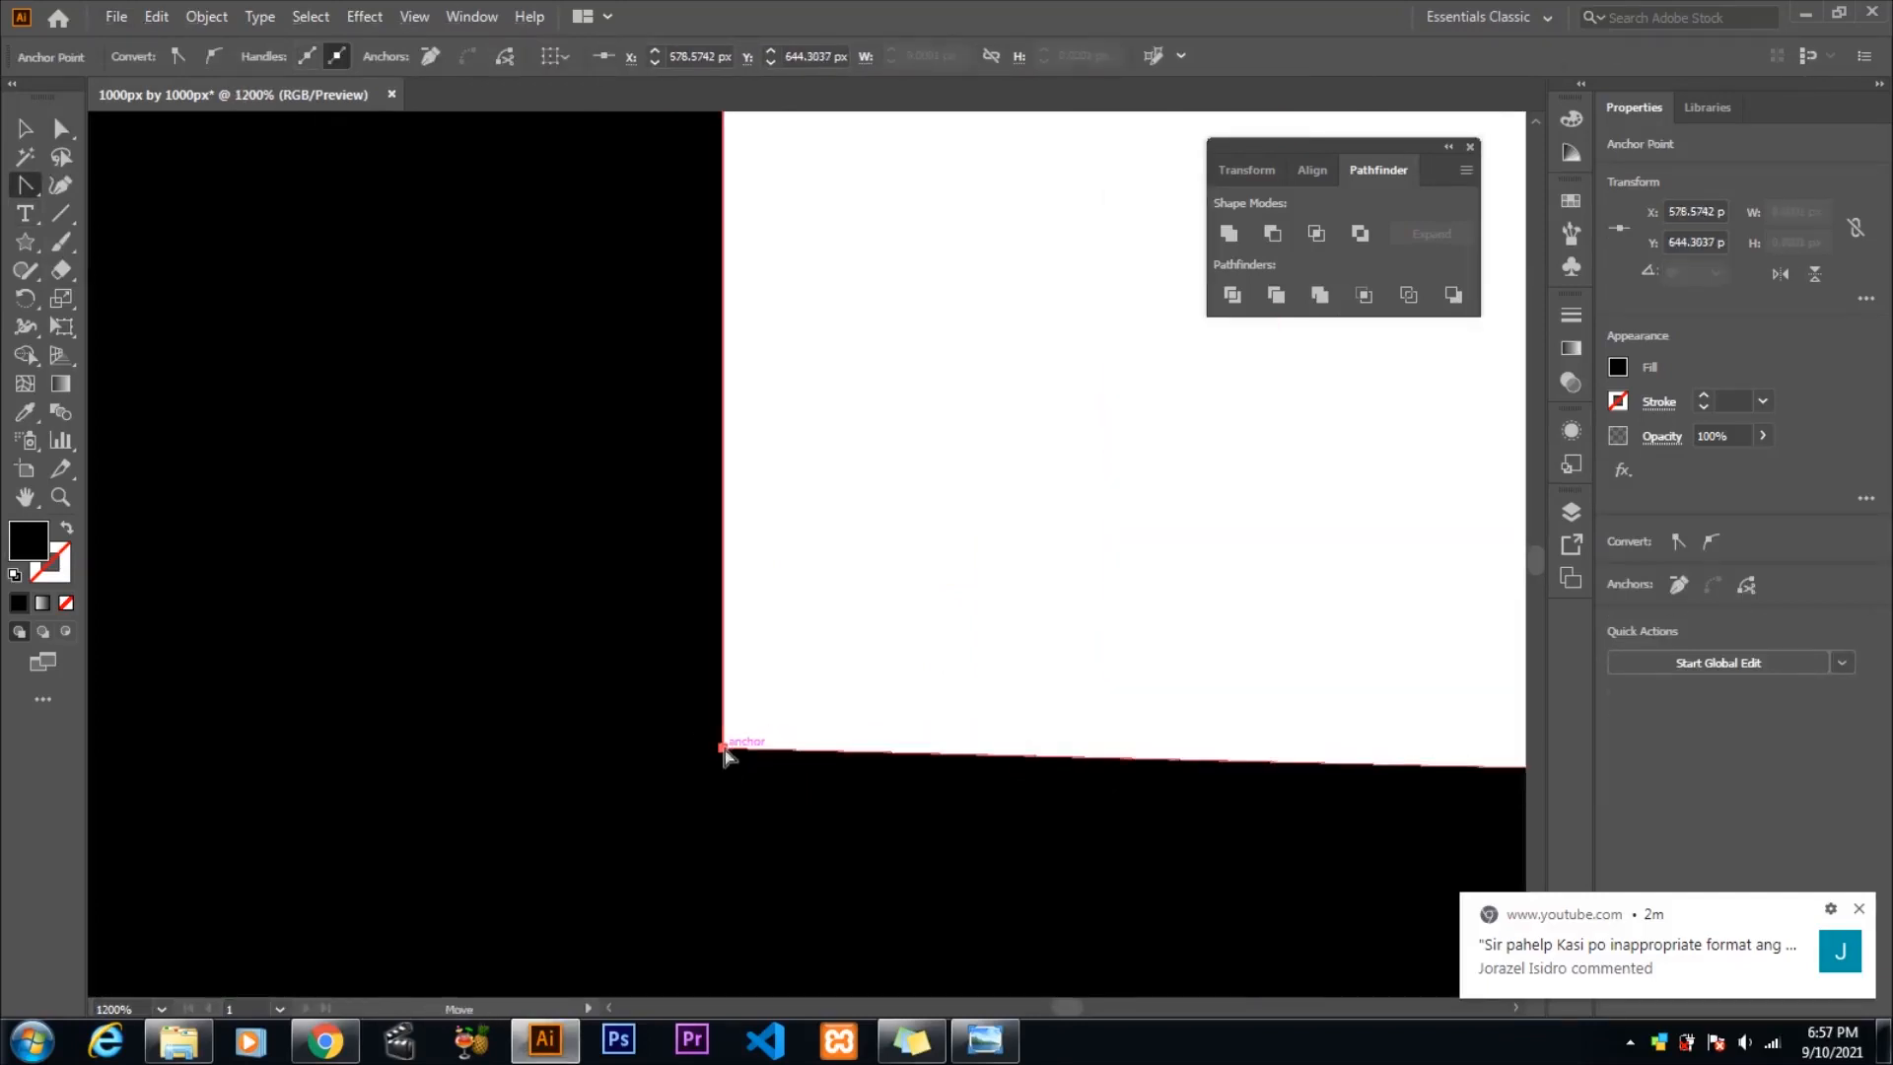
pyautogui.scroll(-3, 844, 759)
# - Lower the lower counter's upper-right corner to about Y 502.75 px to level its top edge
pyautogui.press('a')
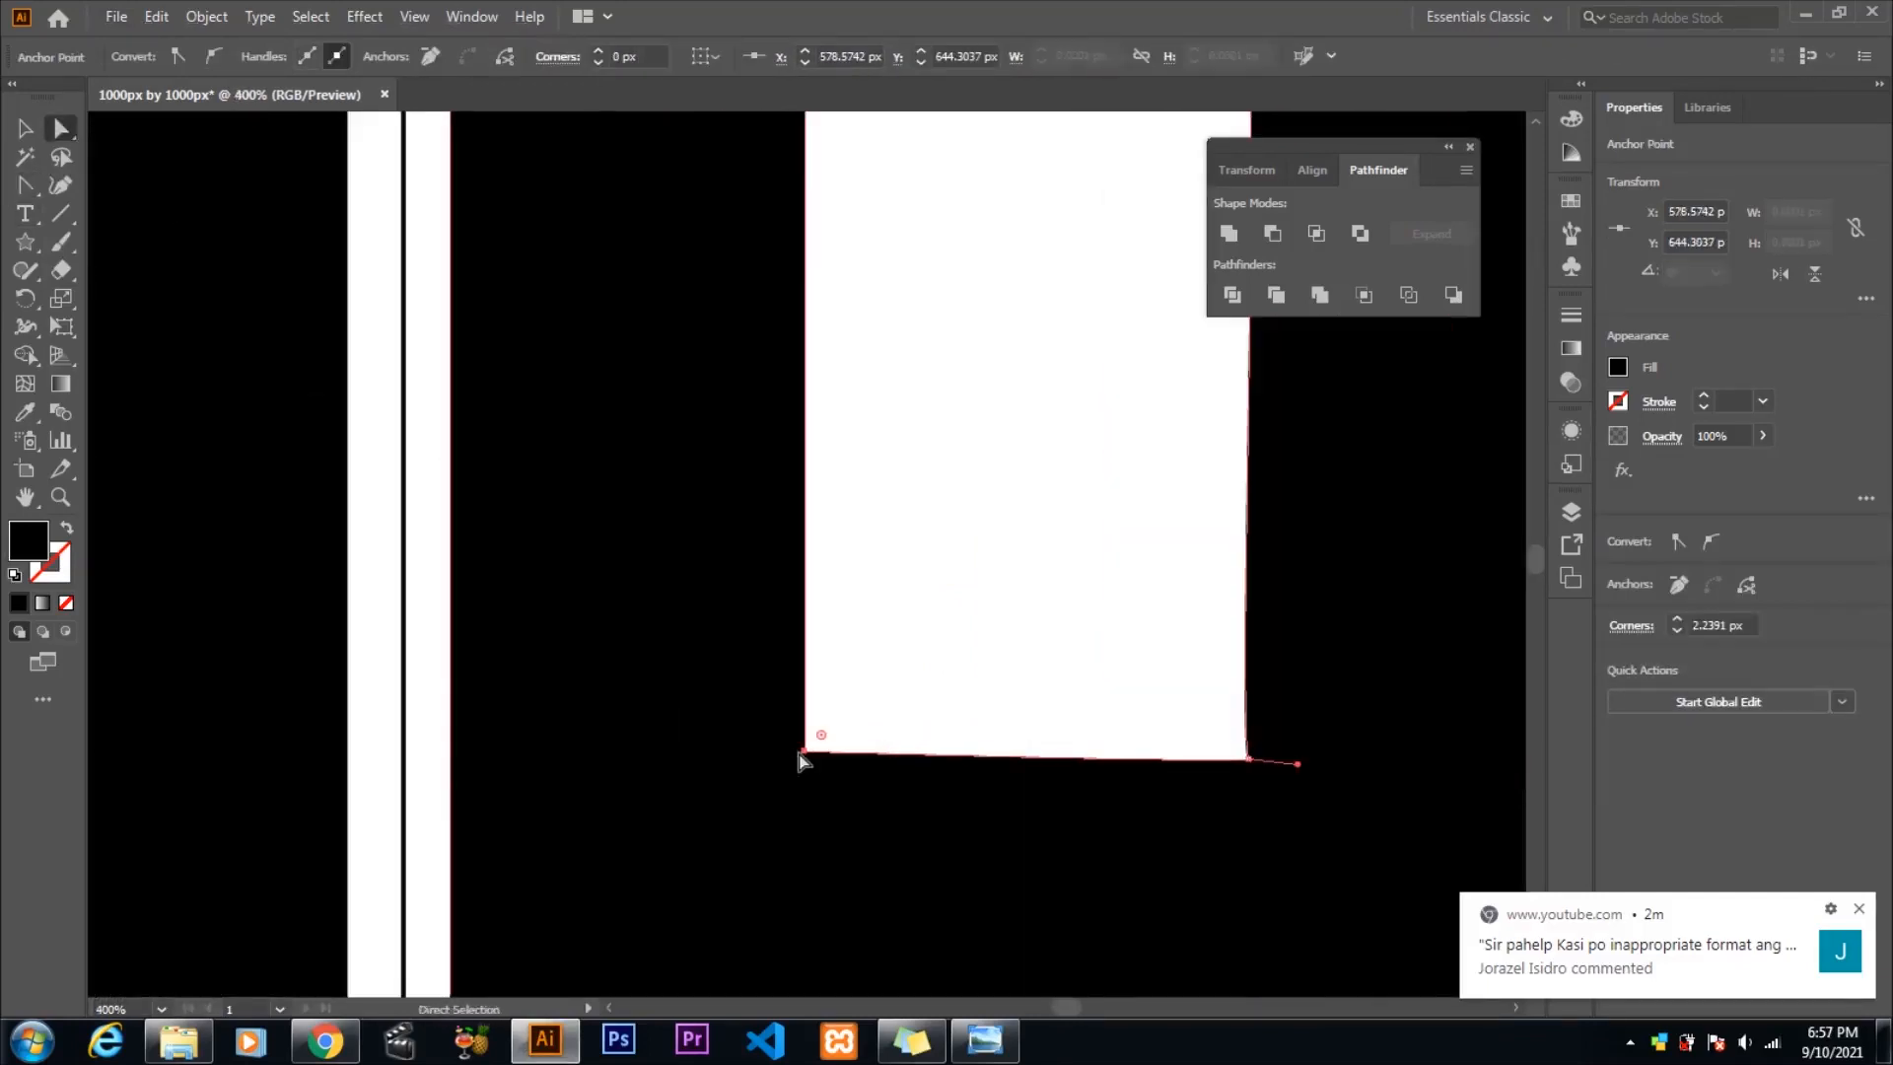
pyautogui.scroll(5, 1225, 697)
pyautogui.click(1248, 393)
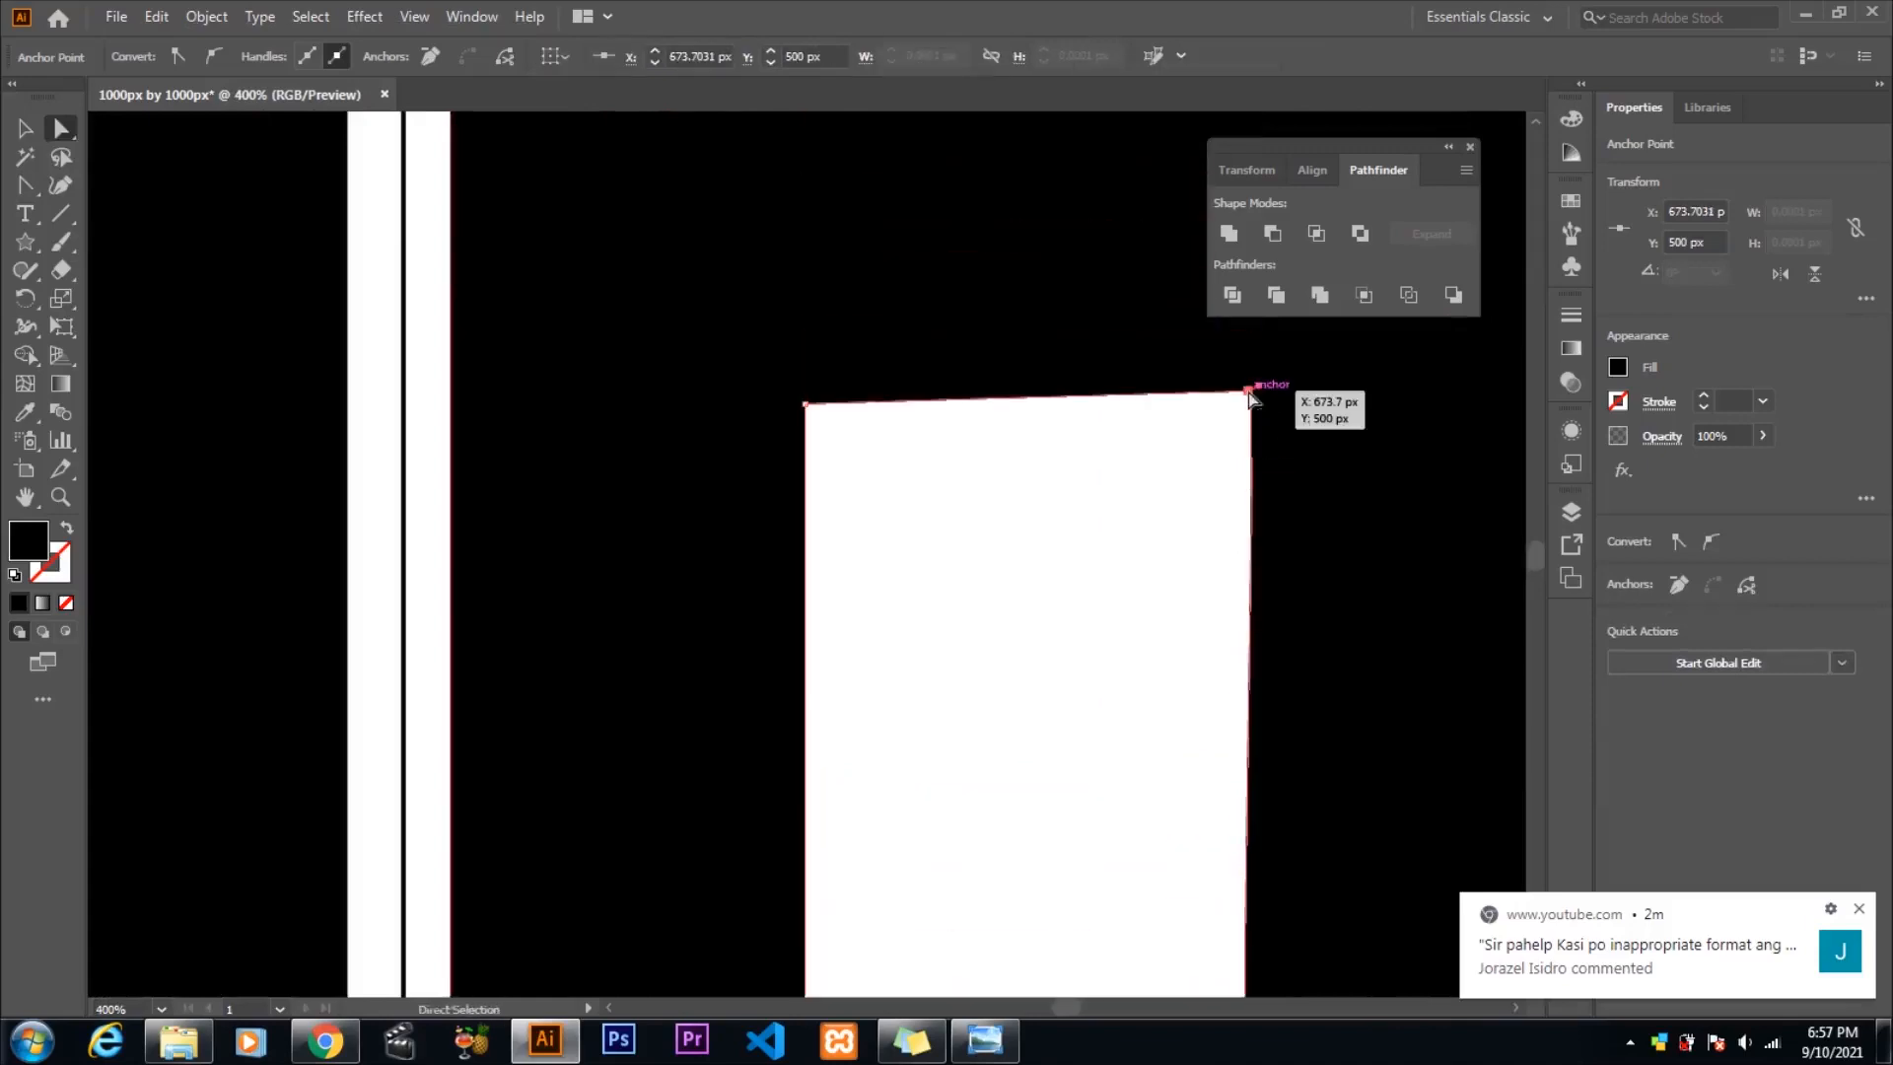
pyautogui.moveTo(1248, 392); pyautogui.dragTo(1248, 403)
# - Try to delete the surplus point forming the spike at the lower counter's lower-right corner
pyautogui.scroll(-2, 1281, 560)
pyautogui.scroll(-2, 1280, 558)
pyautogui.scroll(6, 1268, 753)
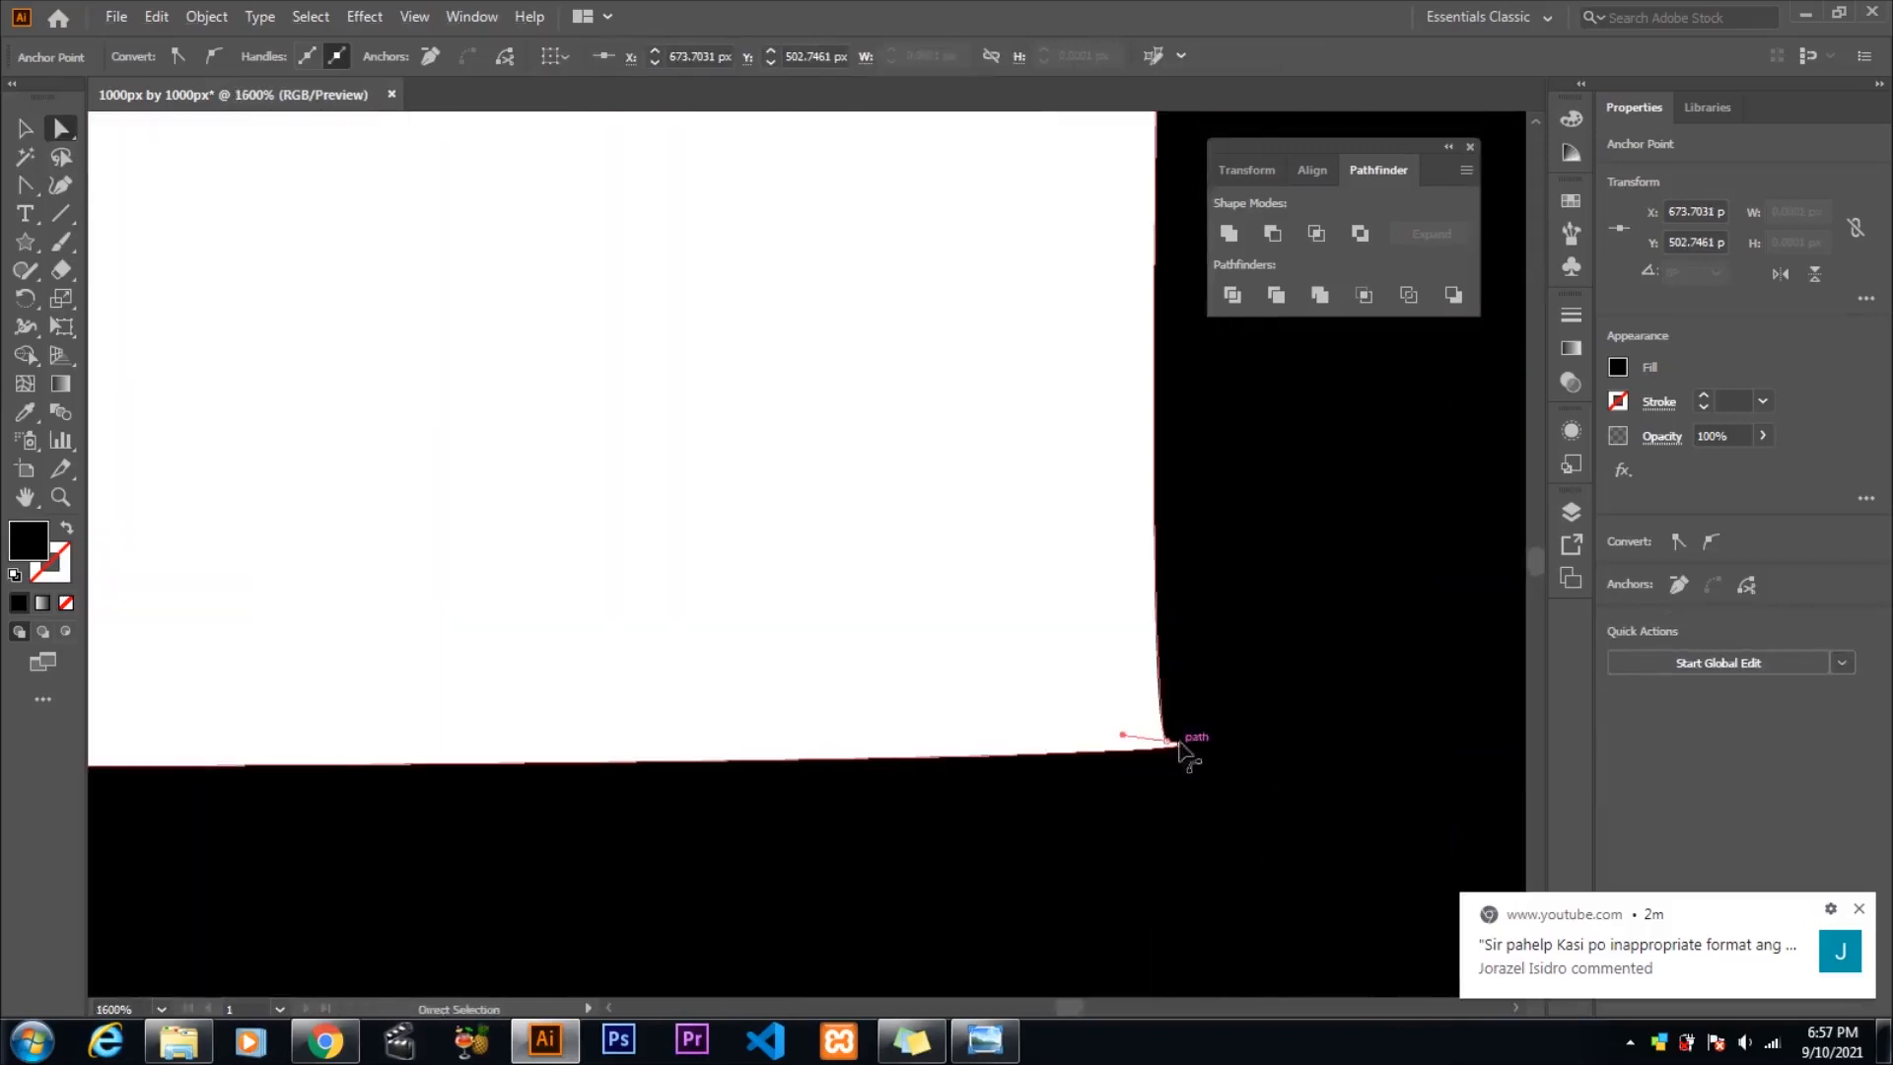
pyautogui.moveTo(31, 190); pyautogui.dragTo(128, 239)
pyautogui.click(1179, 744)
pyautogui.hotkey('ctrl', 'z')
pyautogui.click(1186, 746)
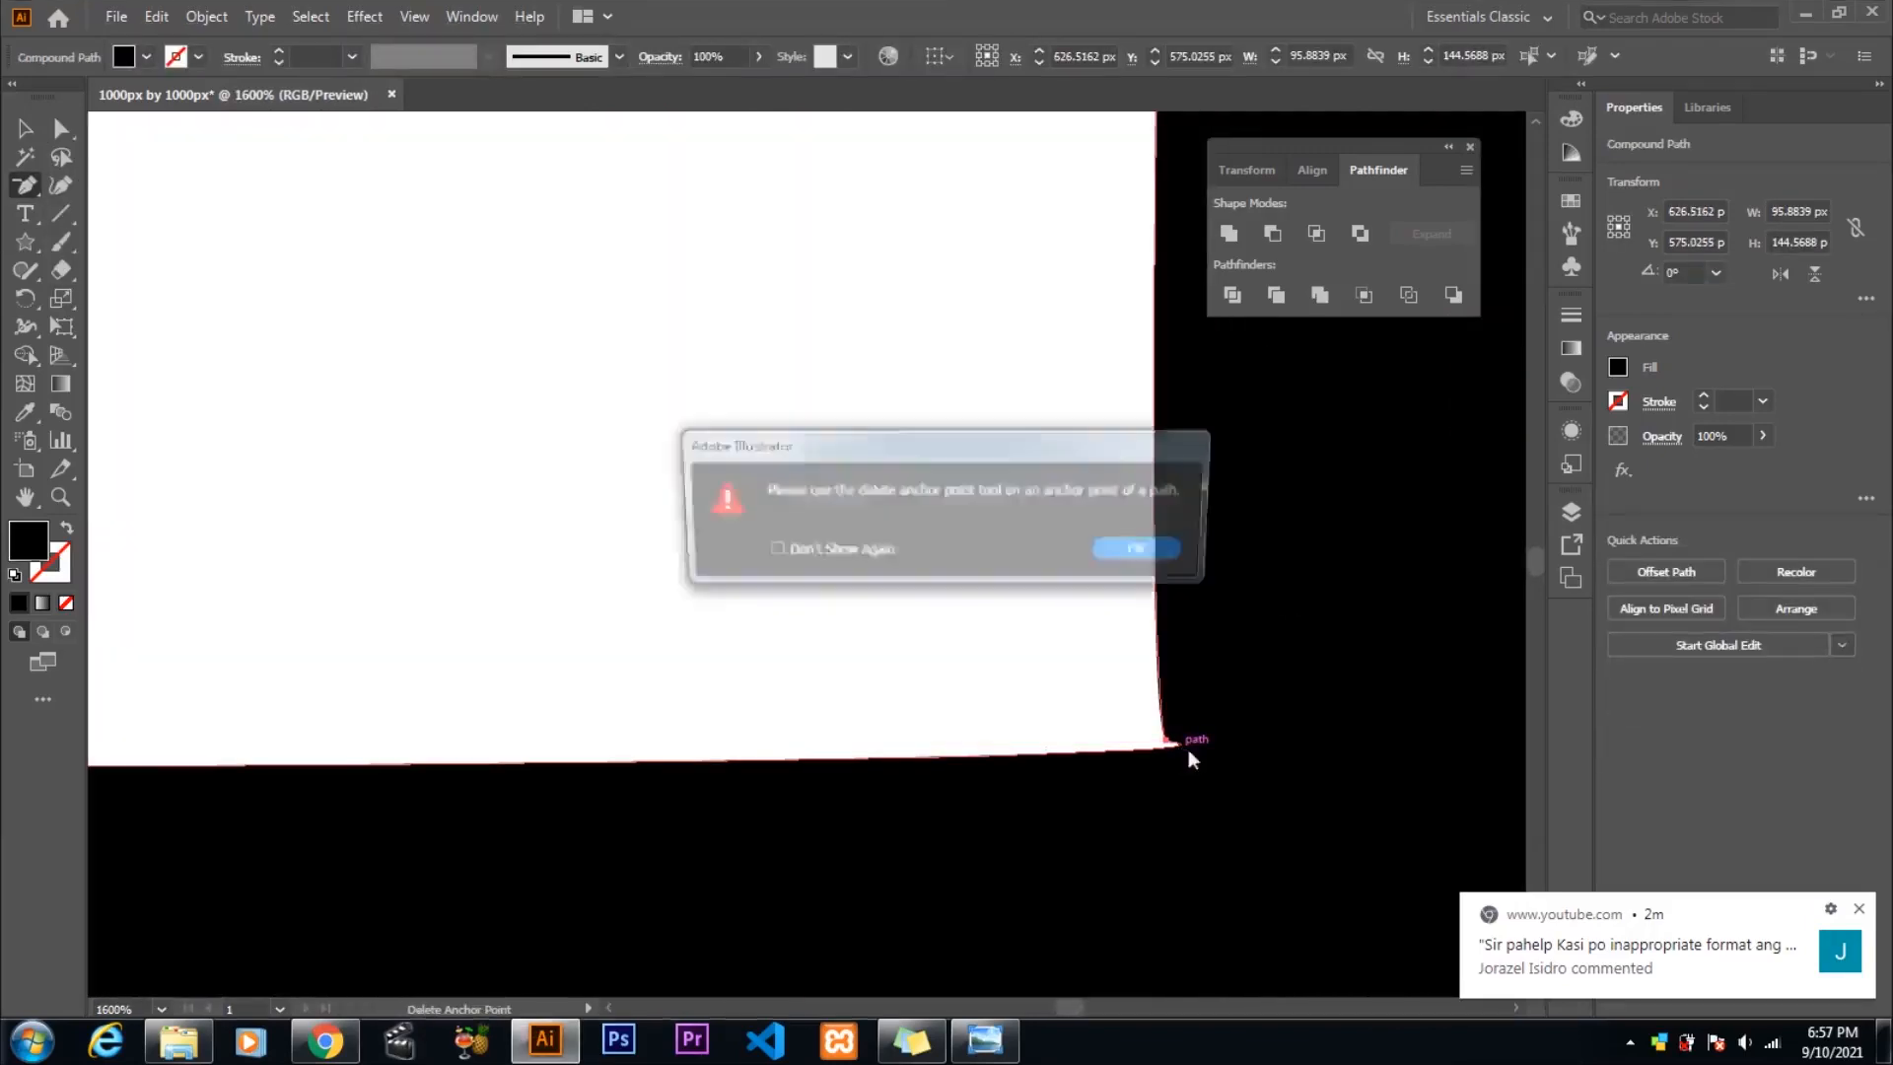
pyautogui.click(1137, 546)
# - Convert the lower counter's lower-right anchor to a corner point to remove the spike and square the corner
pyautogui.moveTo(12, 191); pyautogui.dragTo(128, 268)
pyautogui.click(1167, 741)
pyautogui.scroll(-1, 1170, 744)
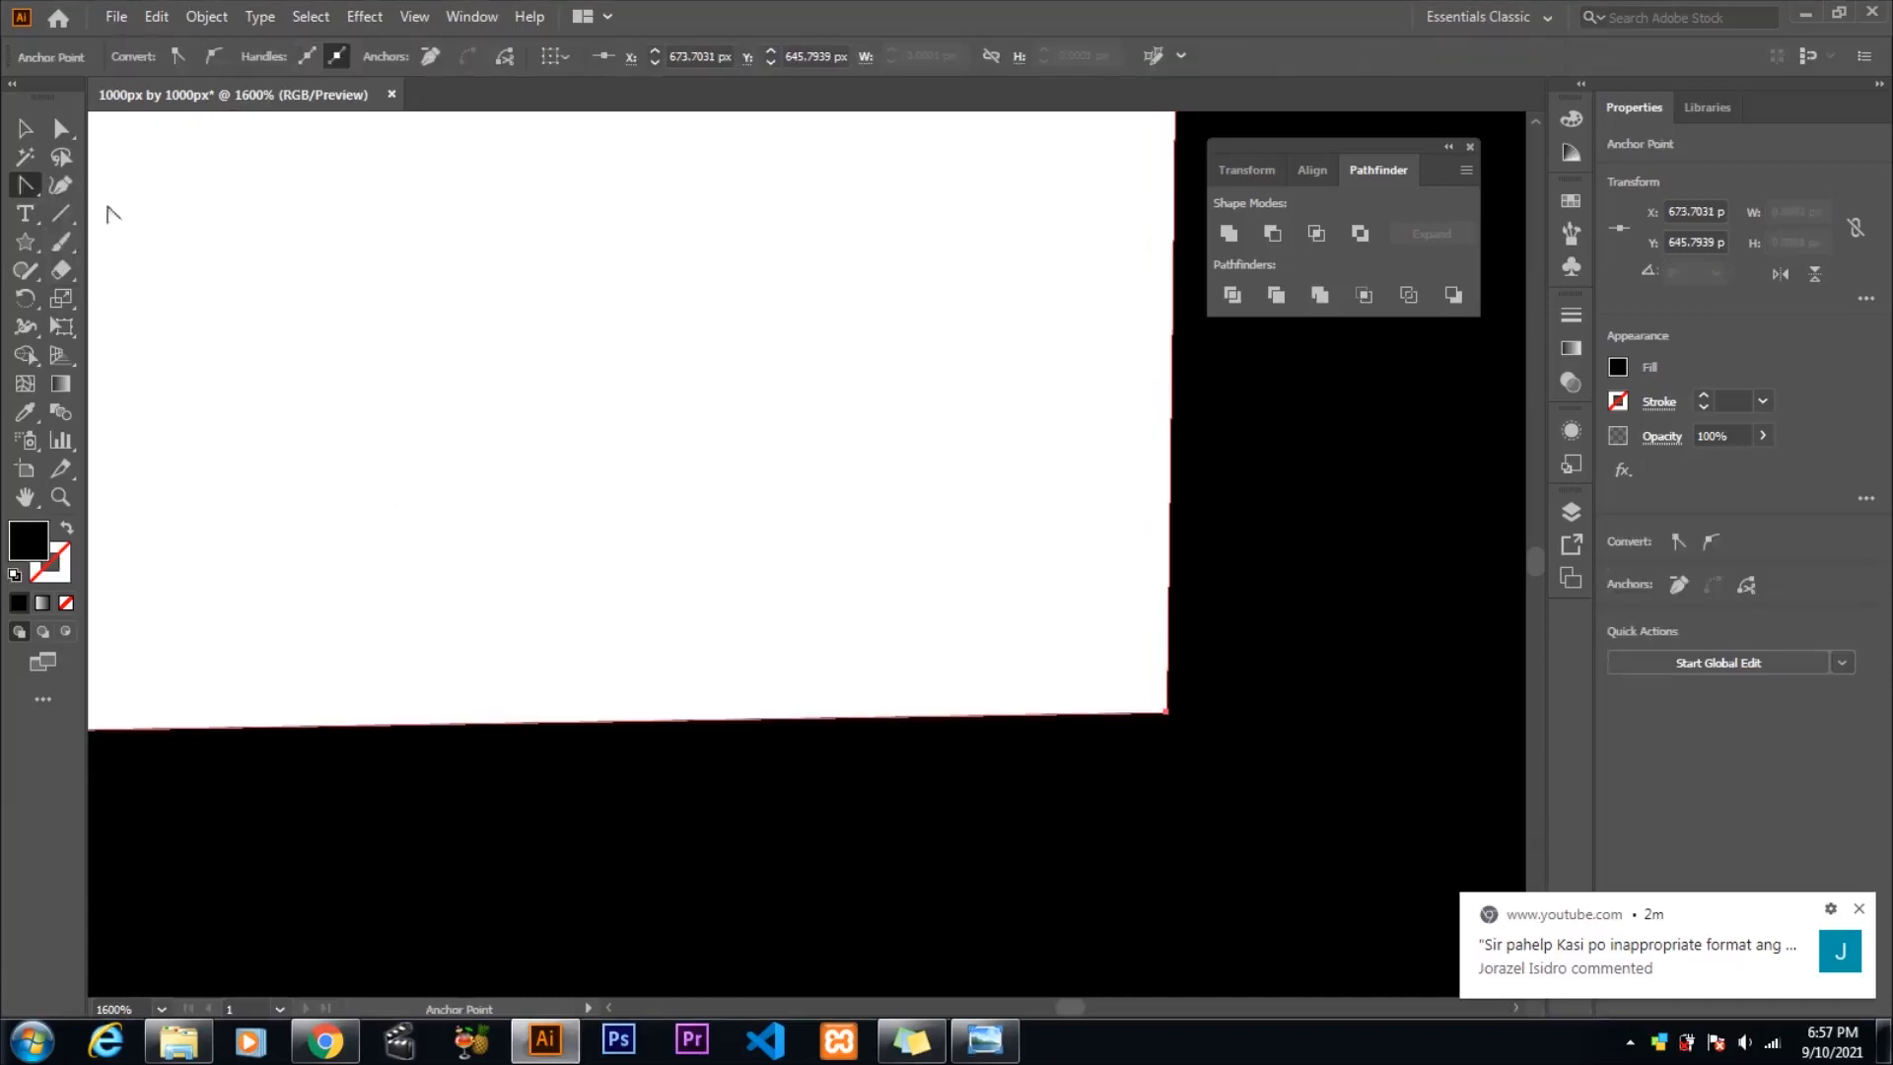
# - Lower the lower counter's lower-right corner to about Y 647.31 px to level its bottom edge
pyautogui.click(61, 129)
pyautogui.moveTo(1166, 720); pyautogui.dragTo(1203, 749)
pyautogui.scroll(-5, 1123, 735)
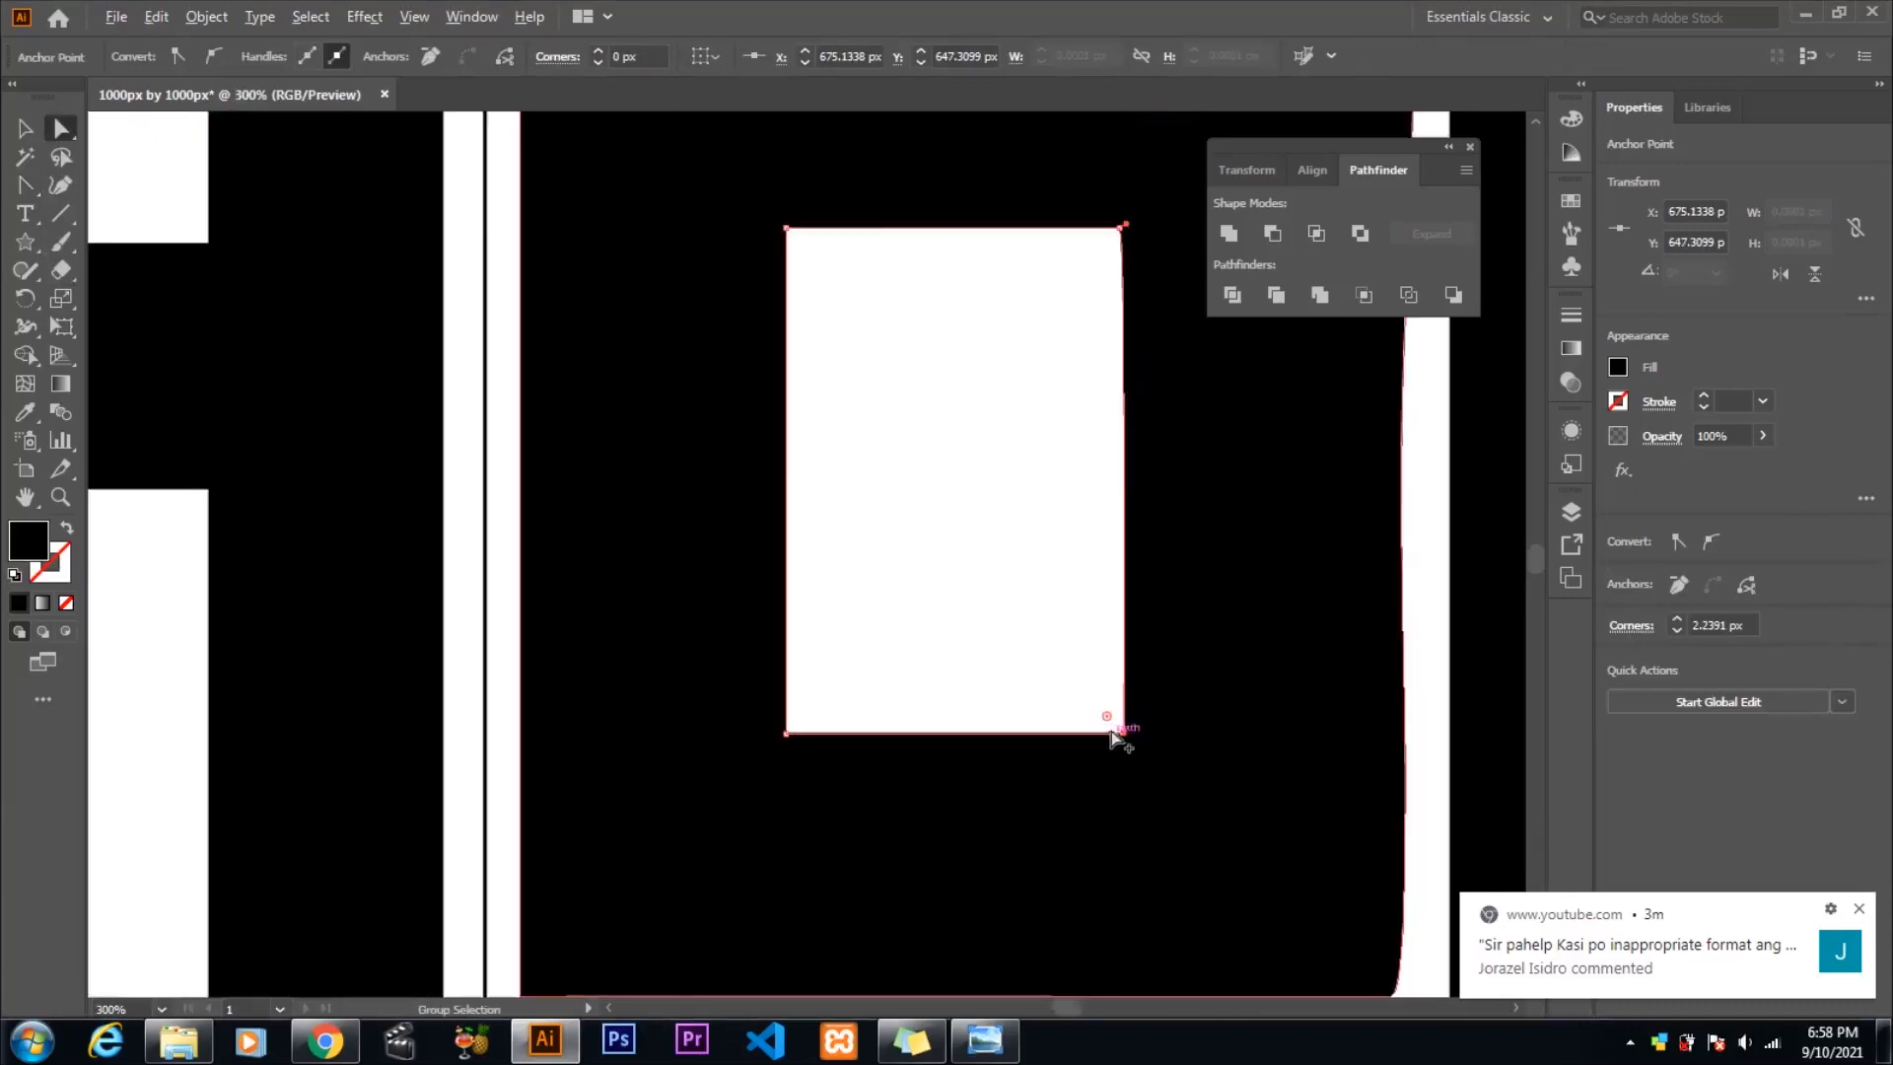
# - Try to delete the group of leftover curved outlines overlapping the B
pyautogui.click(26, 129)
pyautogui.click(1047, 310)
pyautogui.click(1064, 305)
pyautogui.press('Delete')
pyautogui.hotkey('ctrl', 'z')
pyautogui.rightClick(1064, 305)
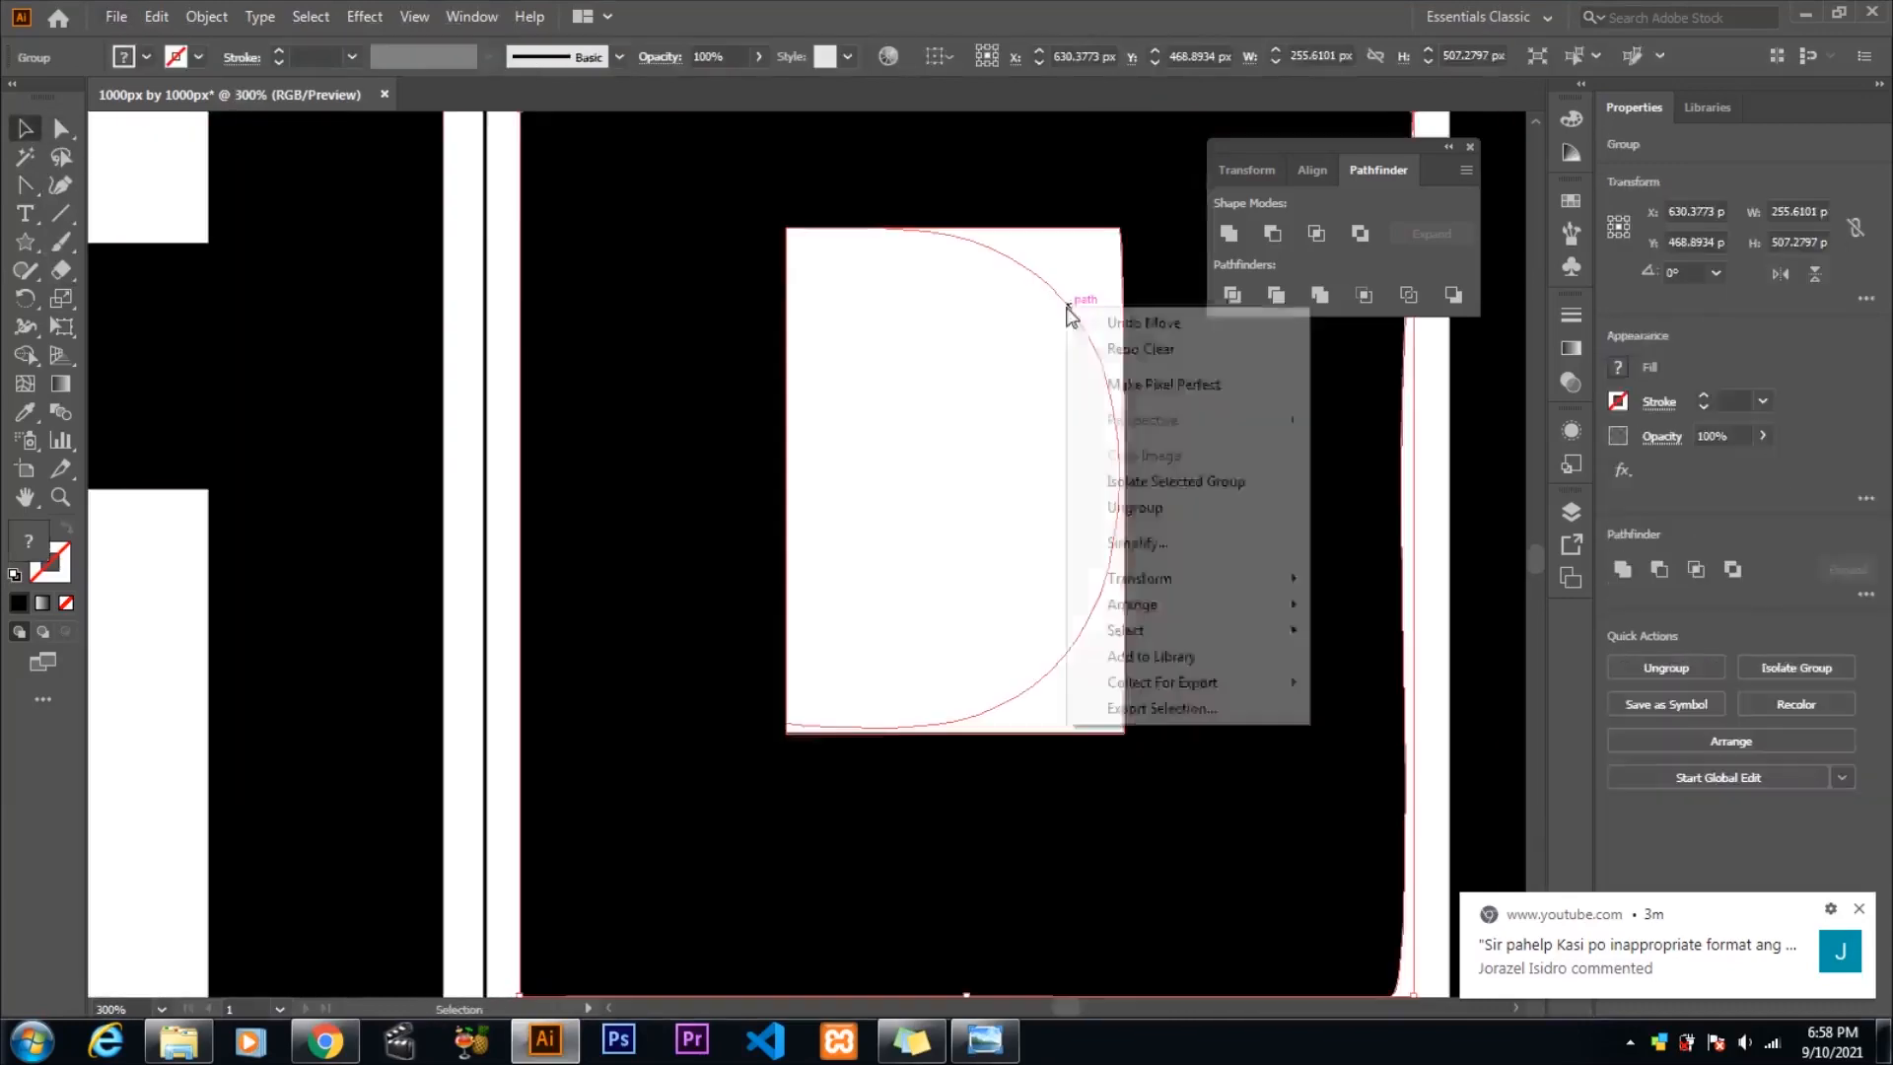
pyautogui.click(1092, 481)
pyautogui.hotkey('ctrl', 'z')
# - Ungroup the leftover curved outlines overlapping the B, try deleting them, and restore them
pyautogui.rightClick(1098, 347)
pyautogui.click(1078, 319)
pyautogui.rightClick(1077, 318)
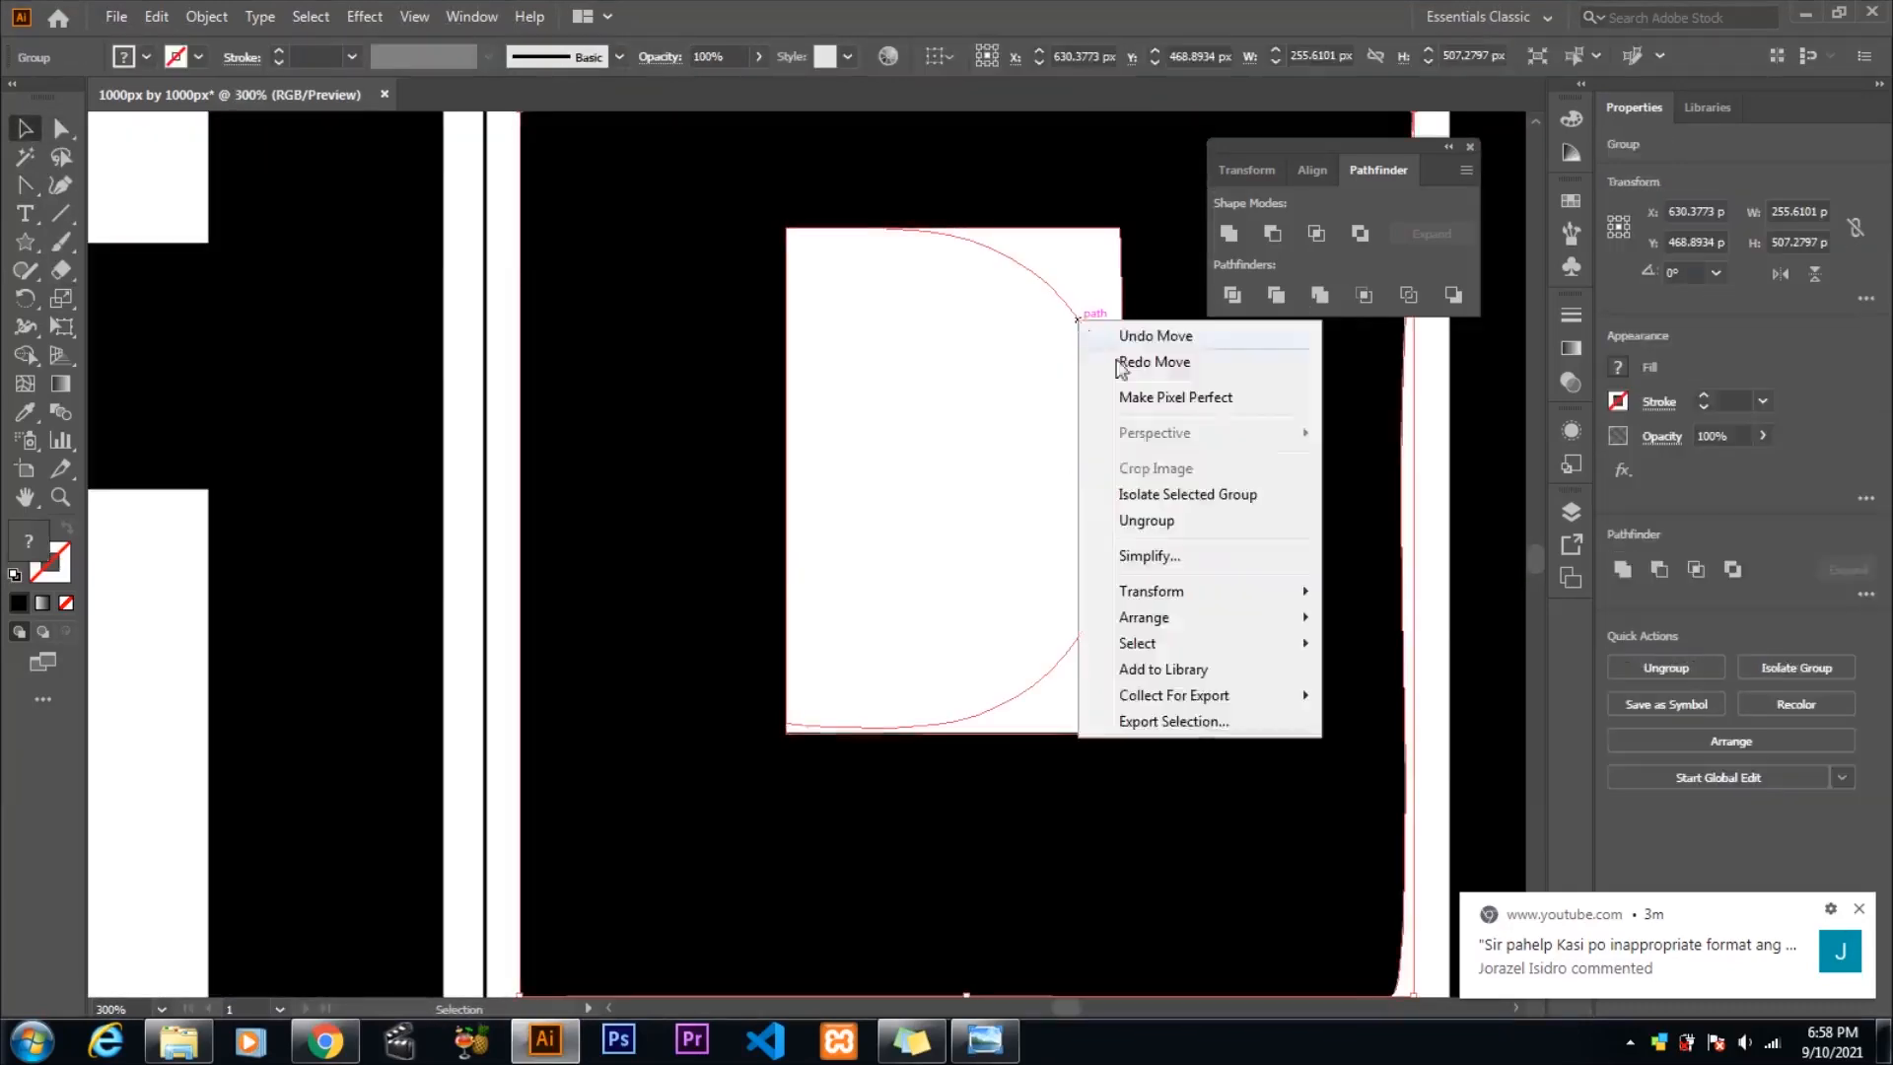
pyautogui.keyDown('shift'); pyautogui.click(1120, 347); pyautogui.keyUp('shift')
pyautogui.press('Delete')
pyautogui.hotkey('ctrl', 'z')
pyautogui.rightClick(1092, 347)
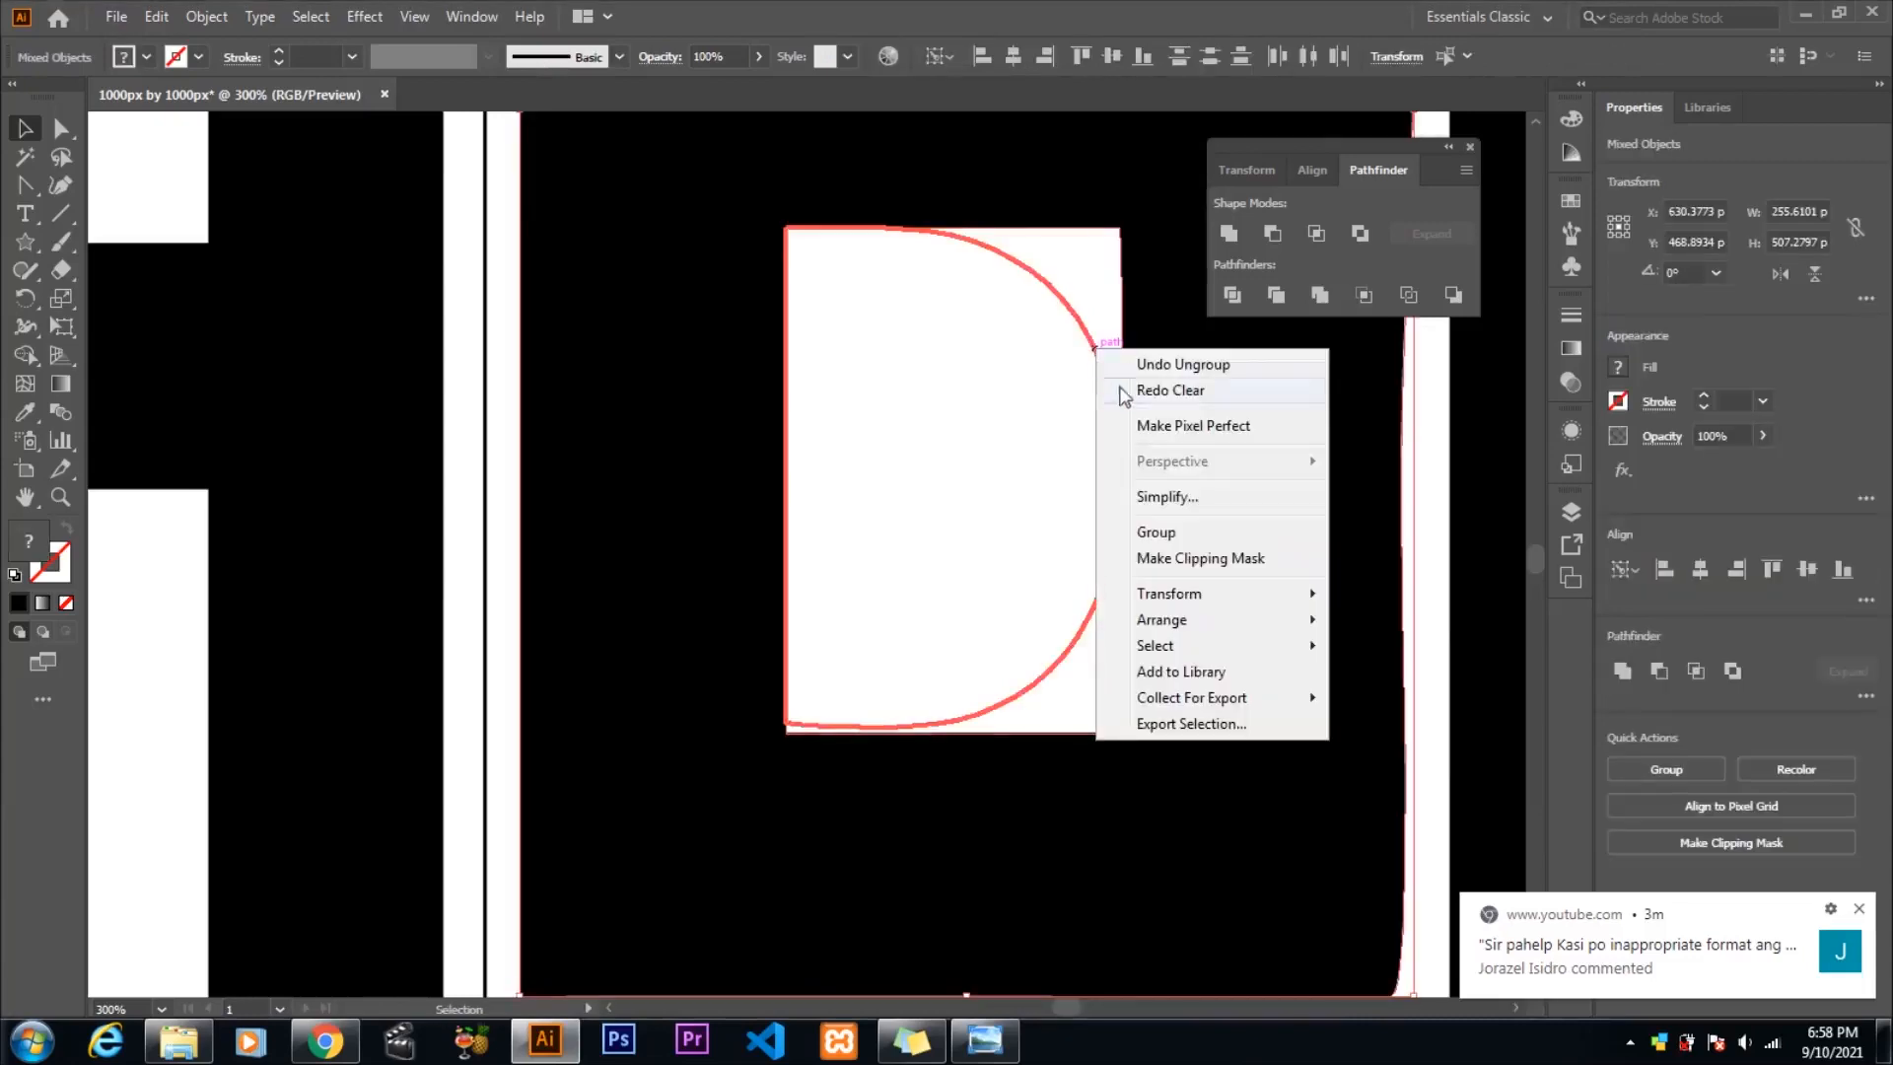
pyautogui.click(1090, 384)
pyautogui.scroll(3, 1087, 443)
pyautogui.scroll(-4, 1021, 460)
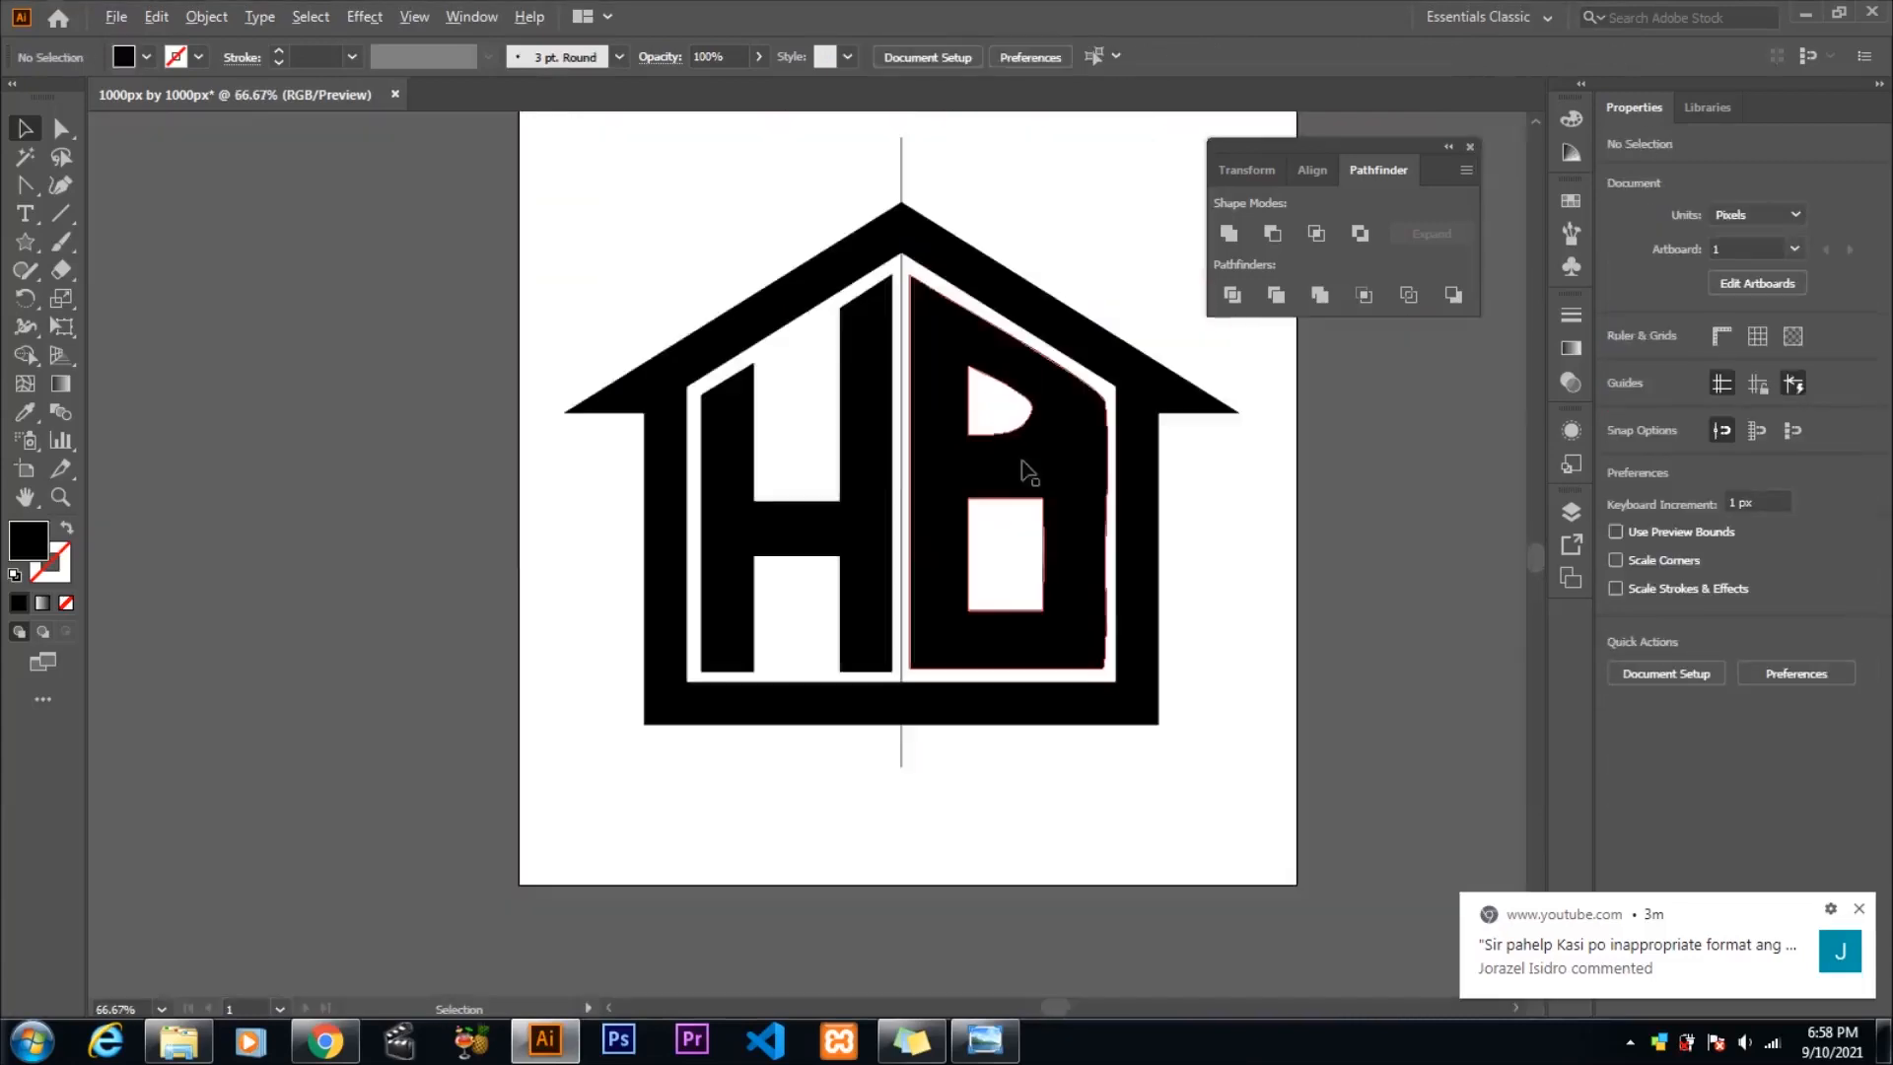
# - Move the upper counter's right anchor to about X 681.71, Y 419.31 px and delete the extra point on its bottom edge
pyautogui.click(1025, 436)
pyautogui.scroll(4, 1027, 439)
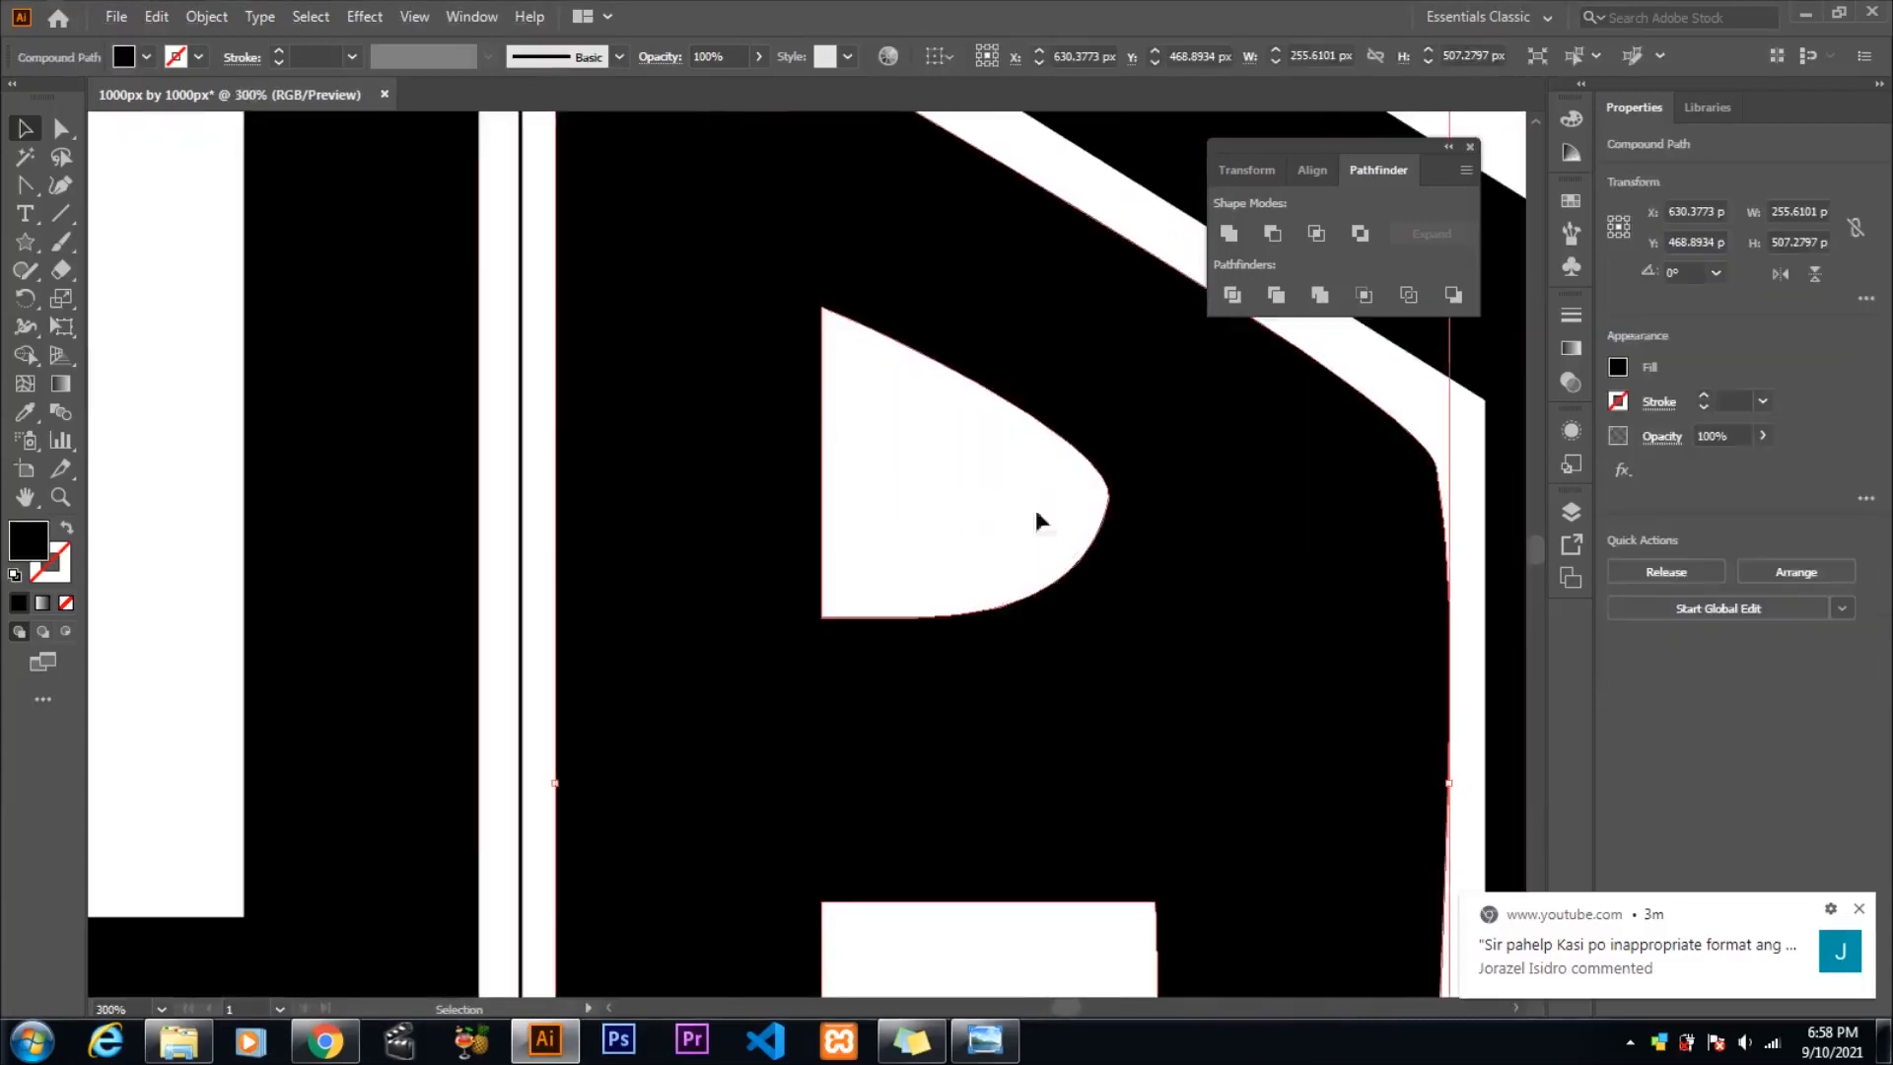
pyautogui.press('a')
pyautogui.moveTo(1108, 498); pyautogui.dragTo(1181, 609)
pyautogui.click(909, 618)
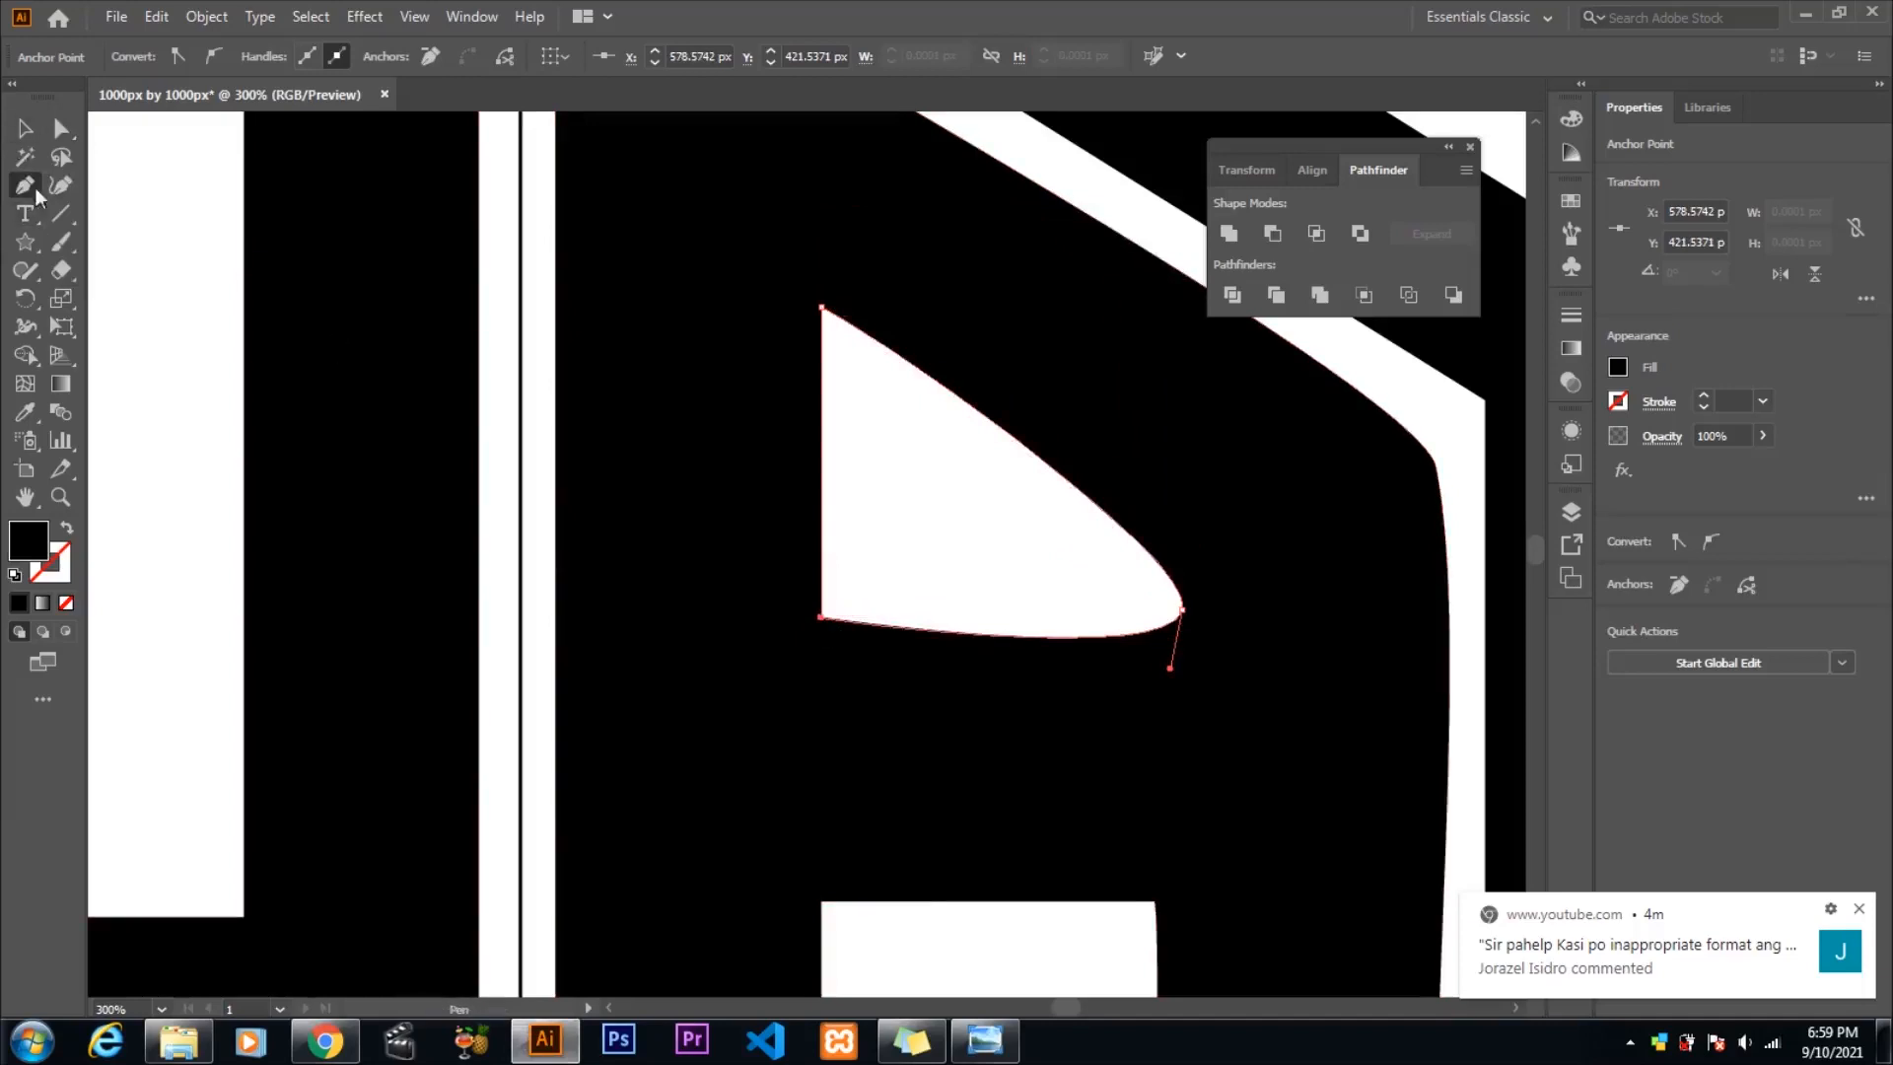
# - Convert the upper counter's right anchor to a corner point and level it with the lower-left corner to form a triangle
pyautogui.moveTo(35, 195); pyautogui.dragTo(108, 274)
pyautogui.moveTo(1020, 637); pyautogui.dragTo(1017, 612)
pyautogui.hotkey('ctrl', 'z')
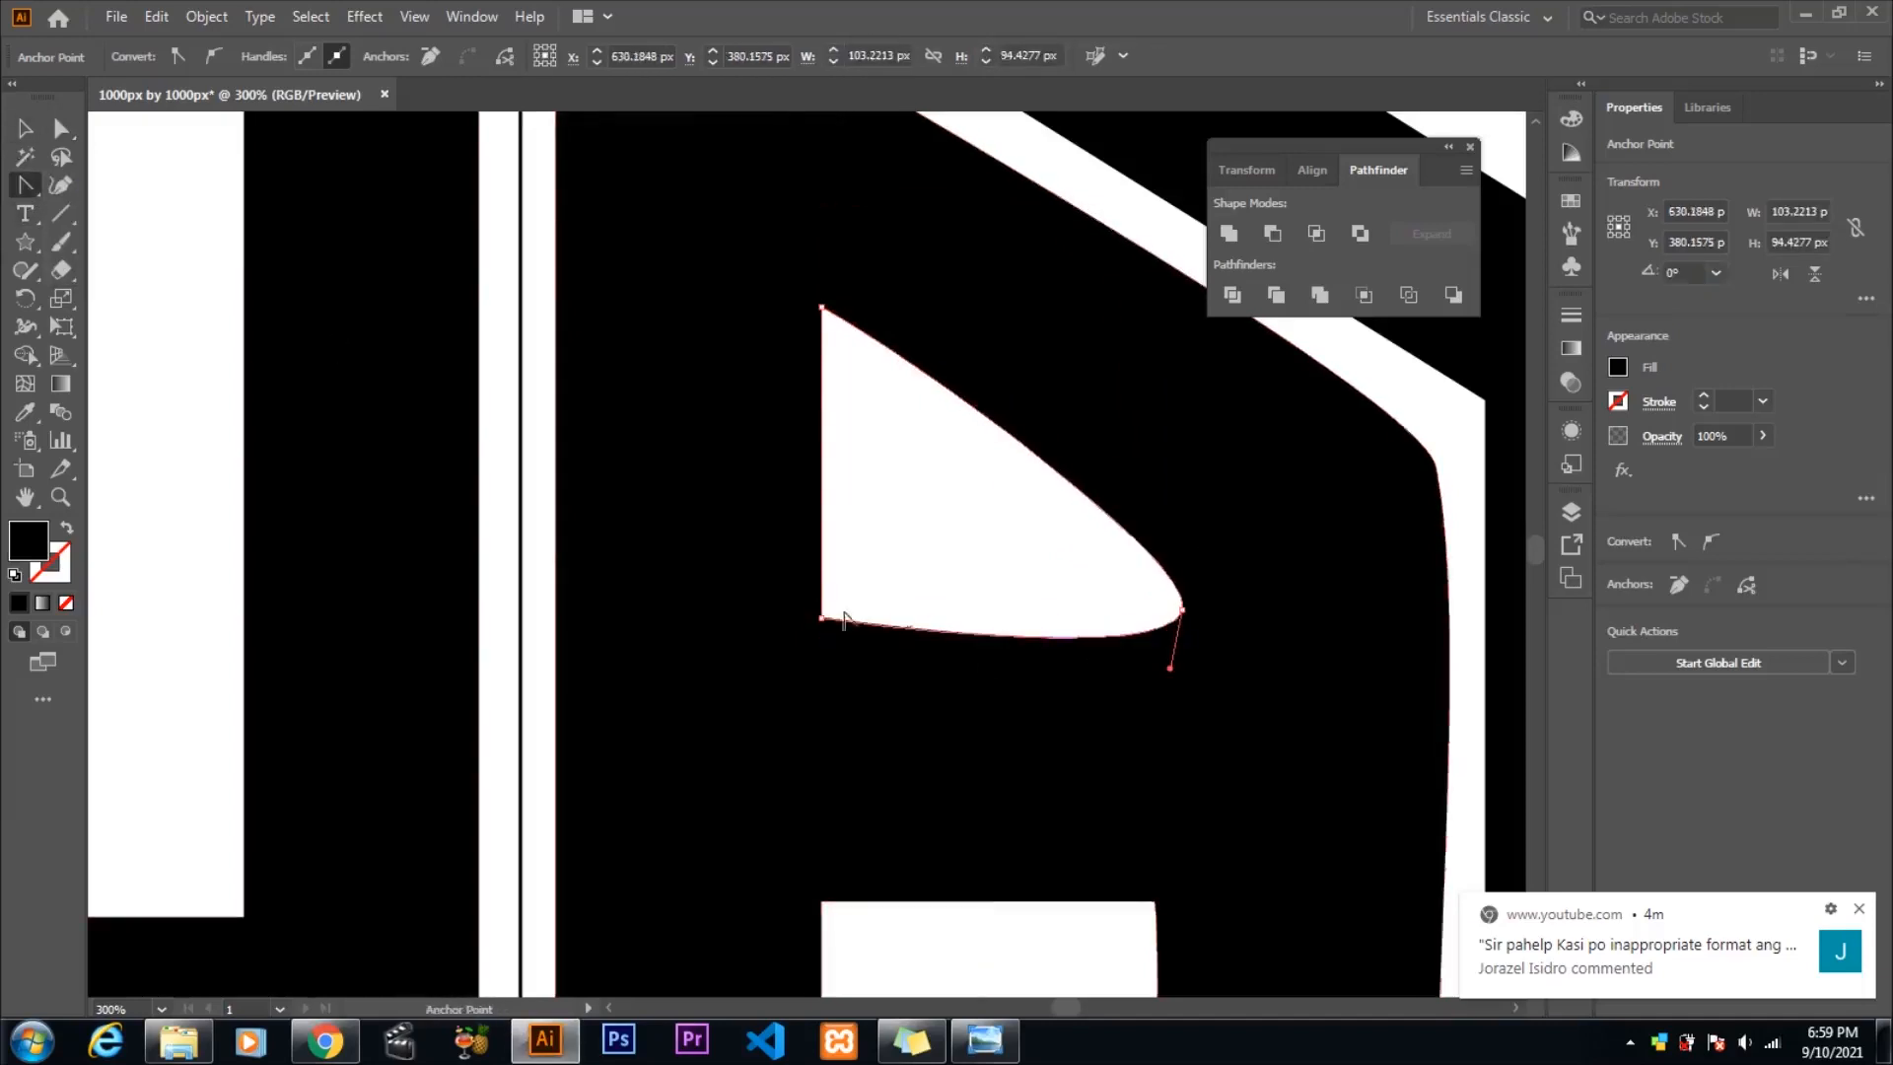
pyautogui.click(820, 619)
pyautogui.click(821, 618)
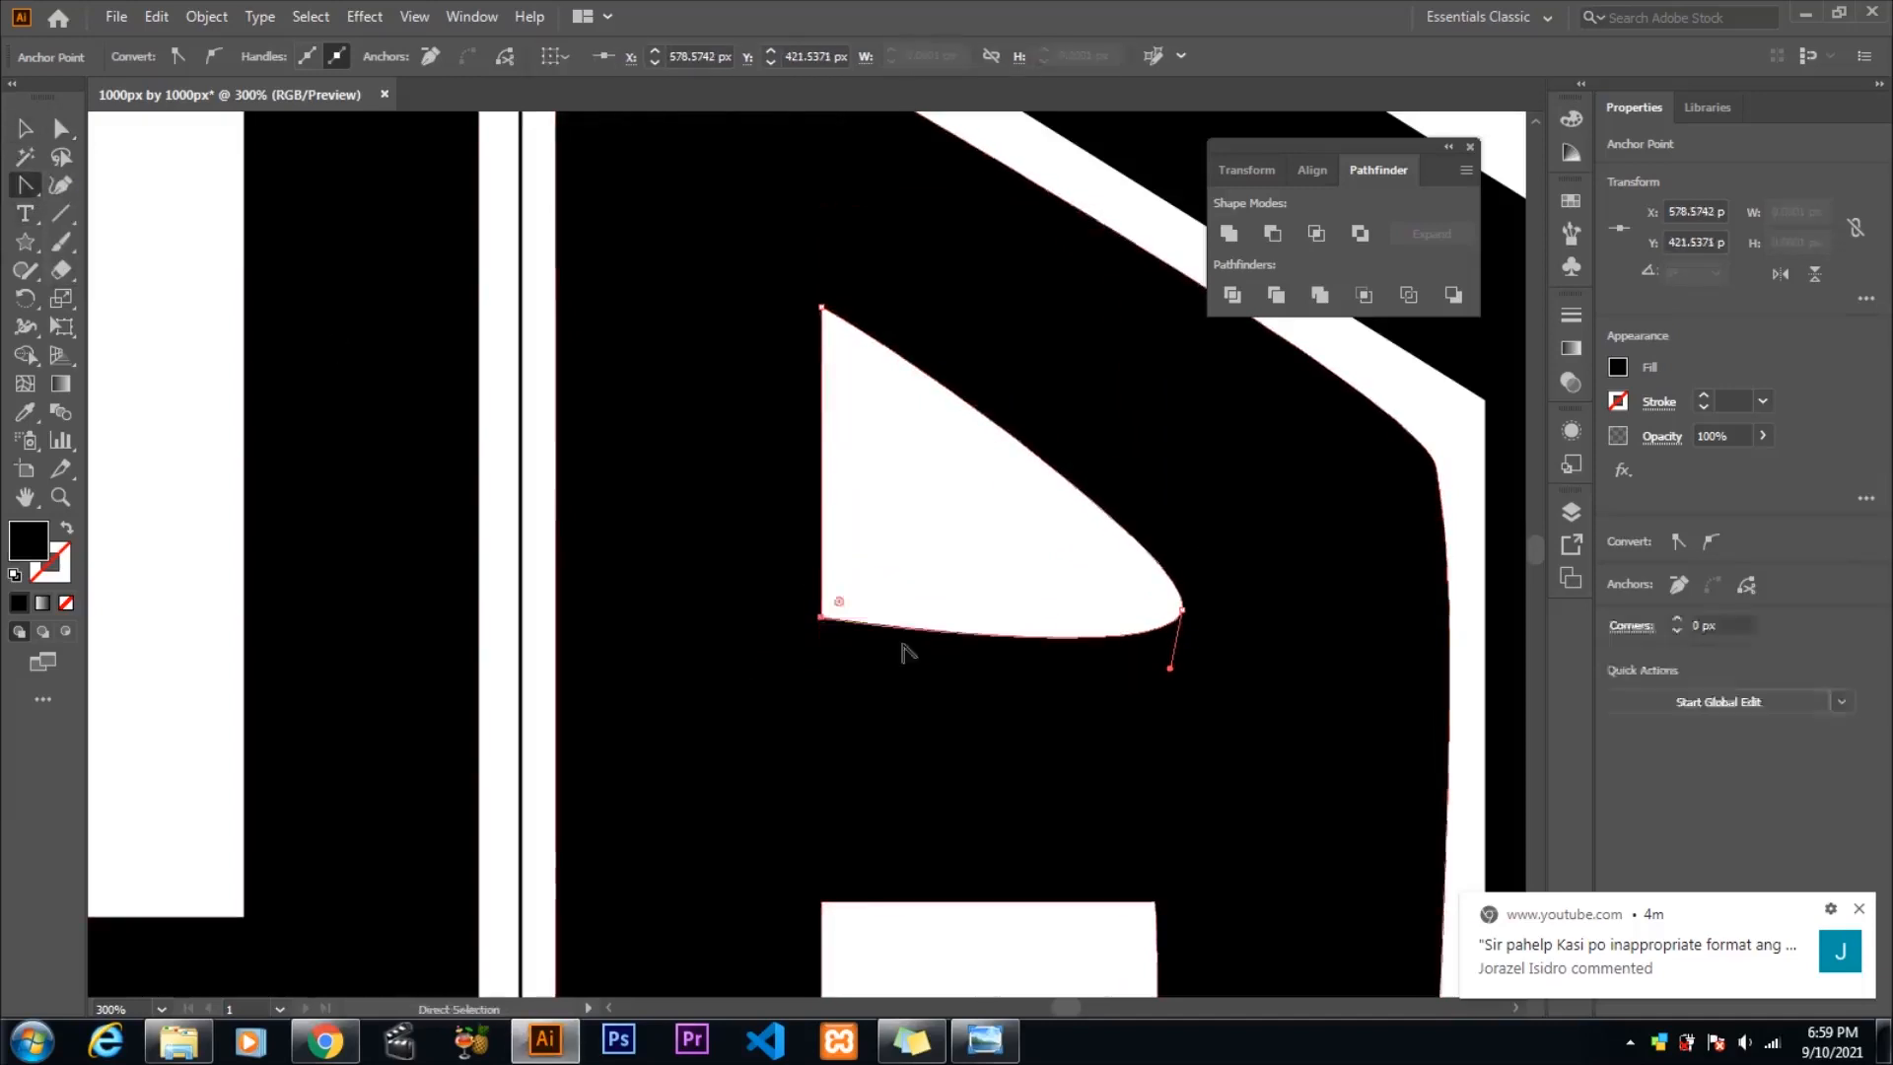
pyautogui.moveTo(826, 639); pyautogui.dragTo(822, 637)
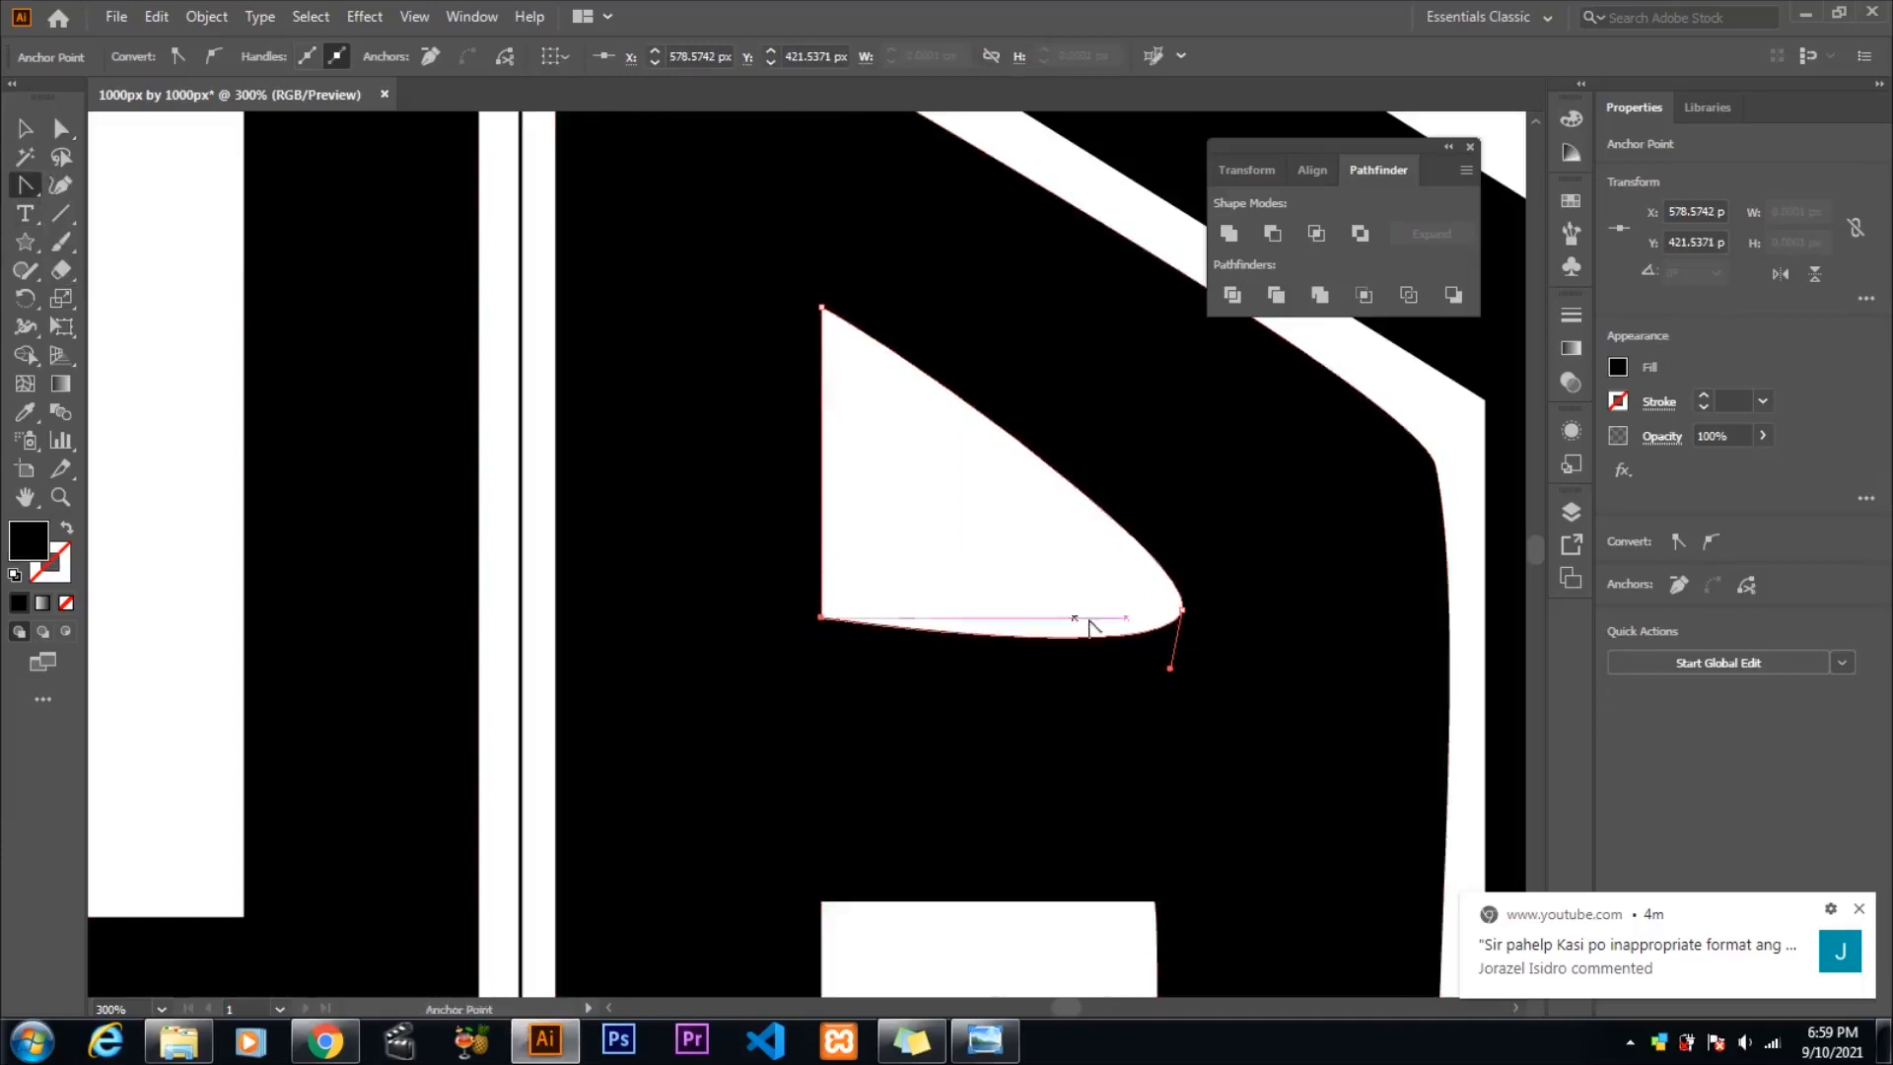
pyautogui.click(1182, 610)
pyautogui.press('a')
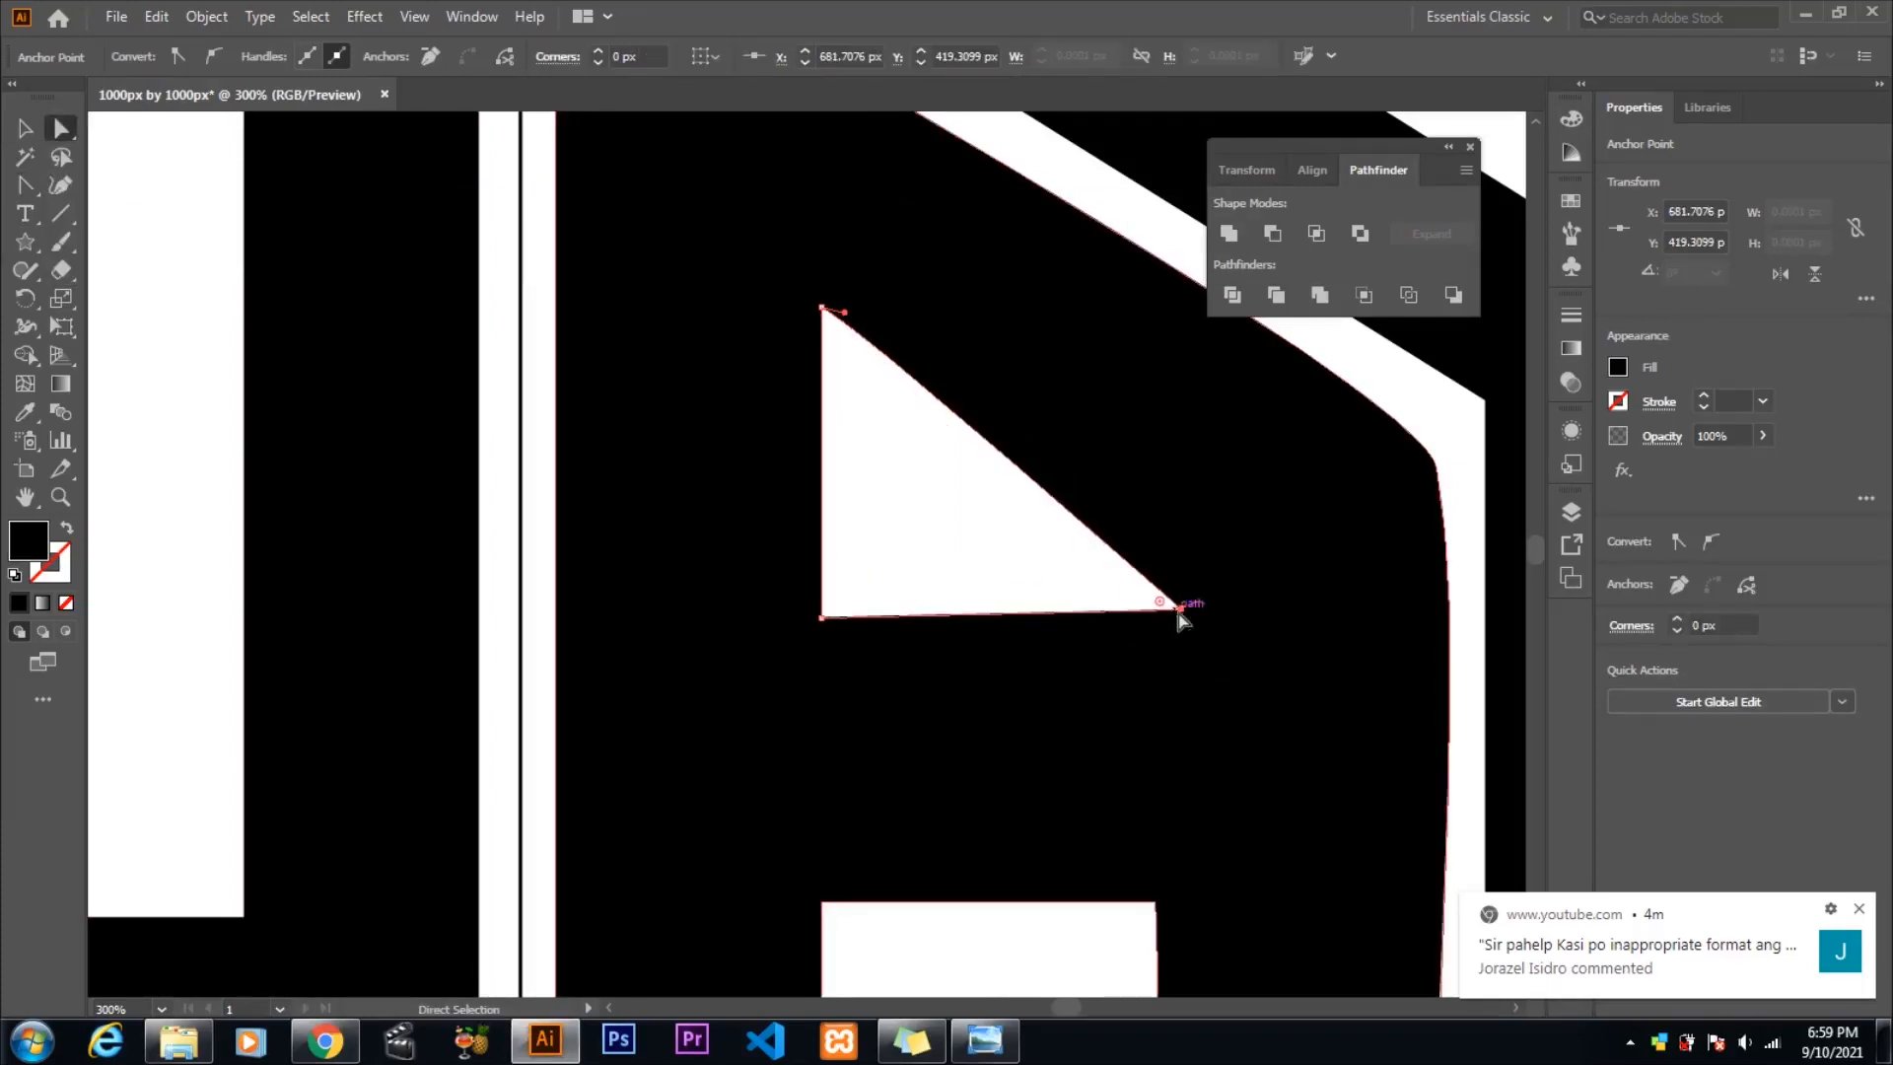
# - Try to reshape the curve of the B's sloping top edge along the roof line
pyautogui.scroll(3, 1031, 434)
pyautogui.click(1122, 384)
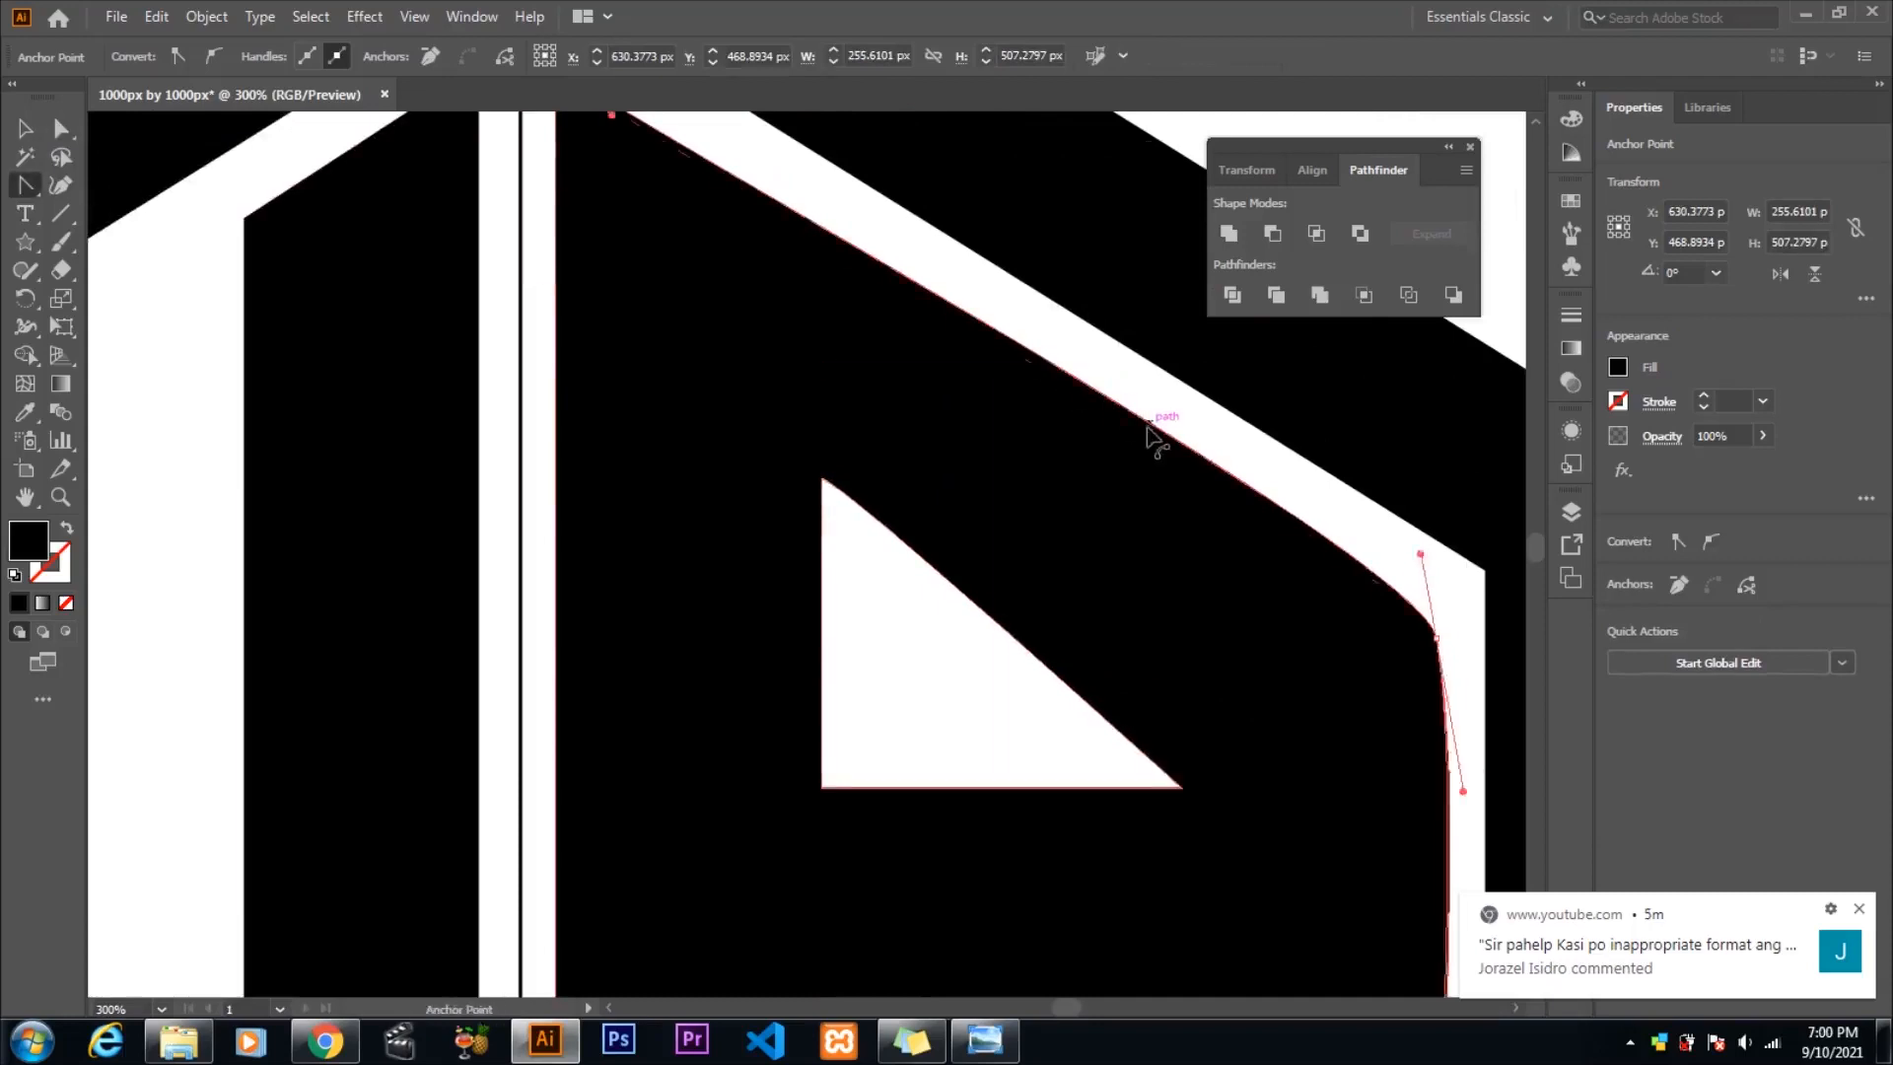
pyautogui.moveTo(1148, 426); pyautogui.dragTo(1143, 439)
pyautogui.scroll(3, 1144, 440)
pyautogui.moveTo(1053, 525); pyautogui.dragTo(1060, 513)
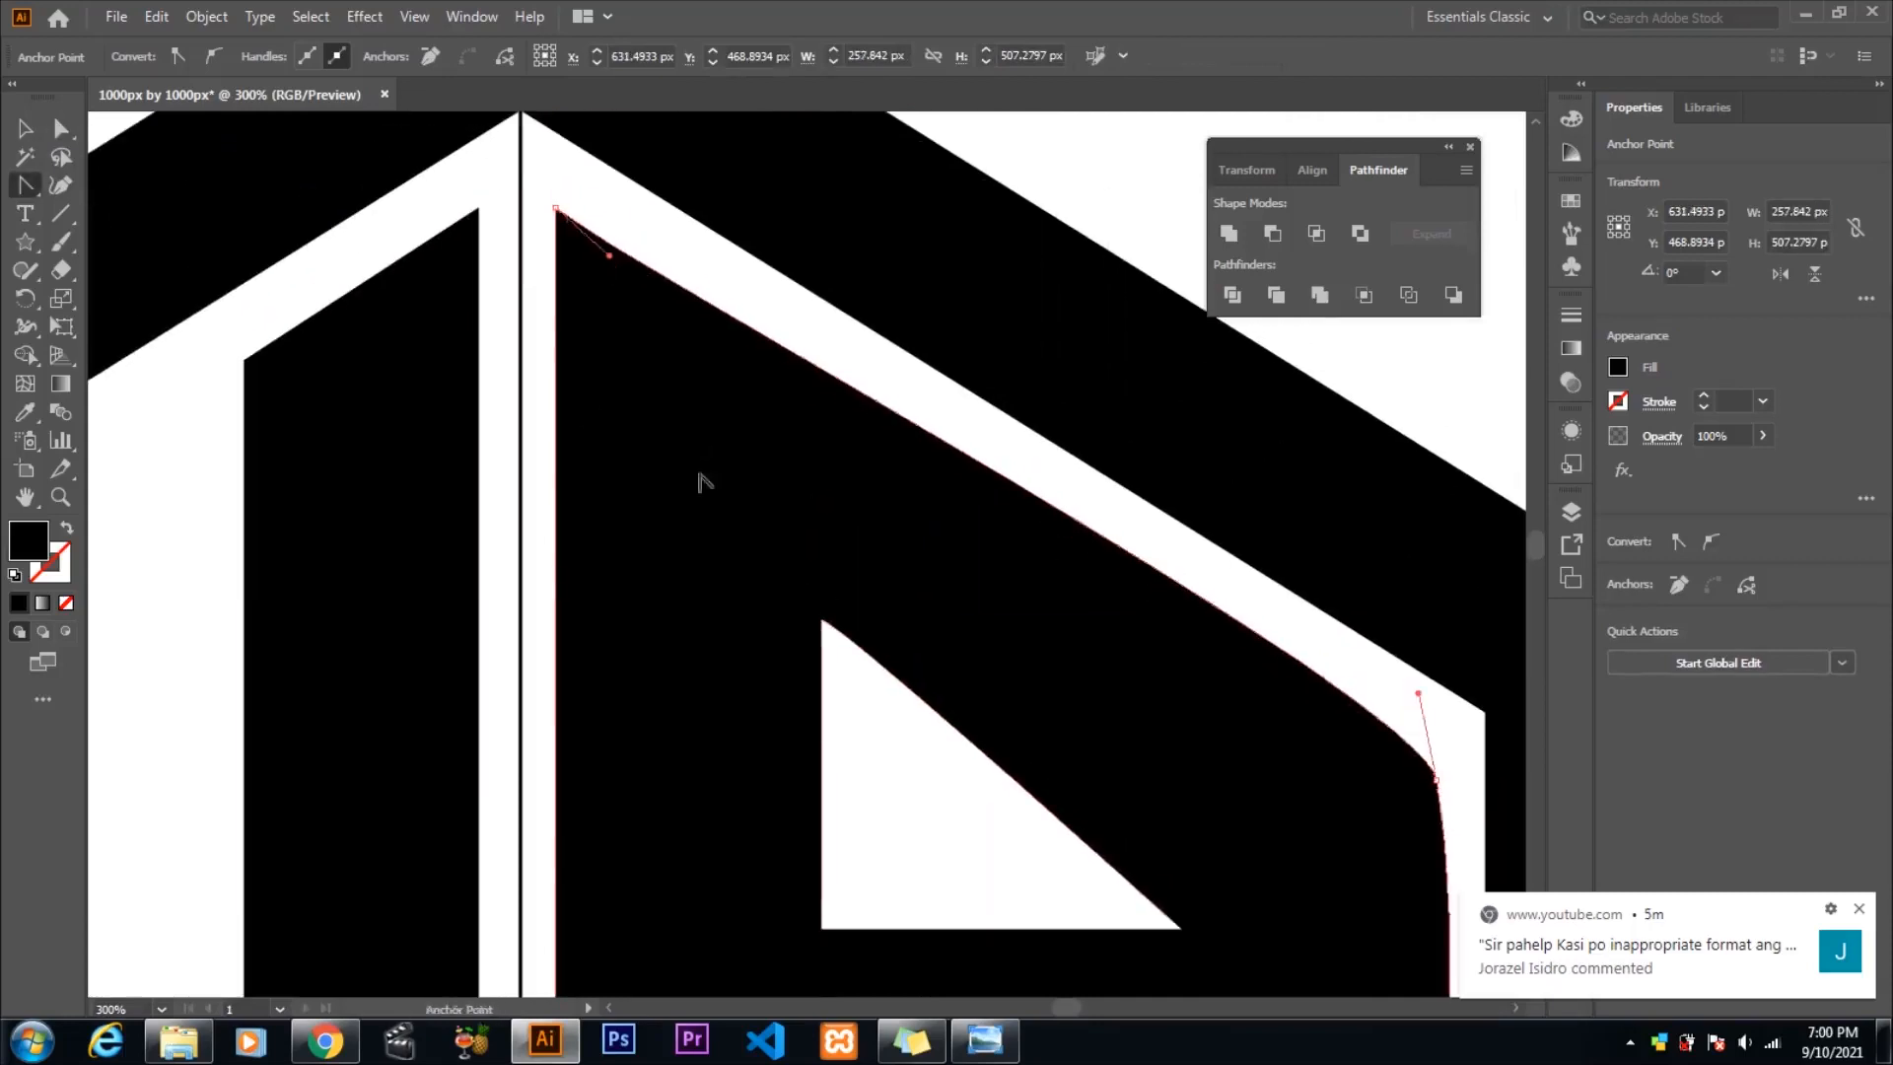
pyautogui.scroll(-4, 699, 477)
# - Lower the upper counter's bottom edge so the opening is about 105.63 px high
pyautogui.click(865, 710)
pyautogui.scroll(-2, 865, 709)
pyautogui.scroll(-3, 967, 668)
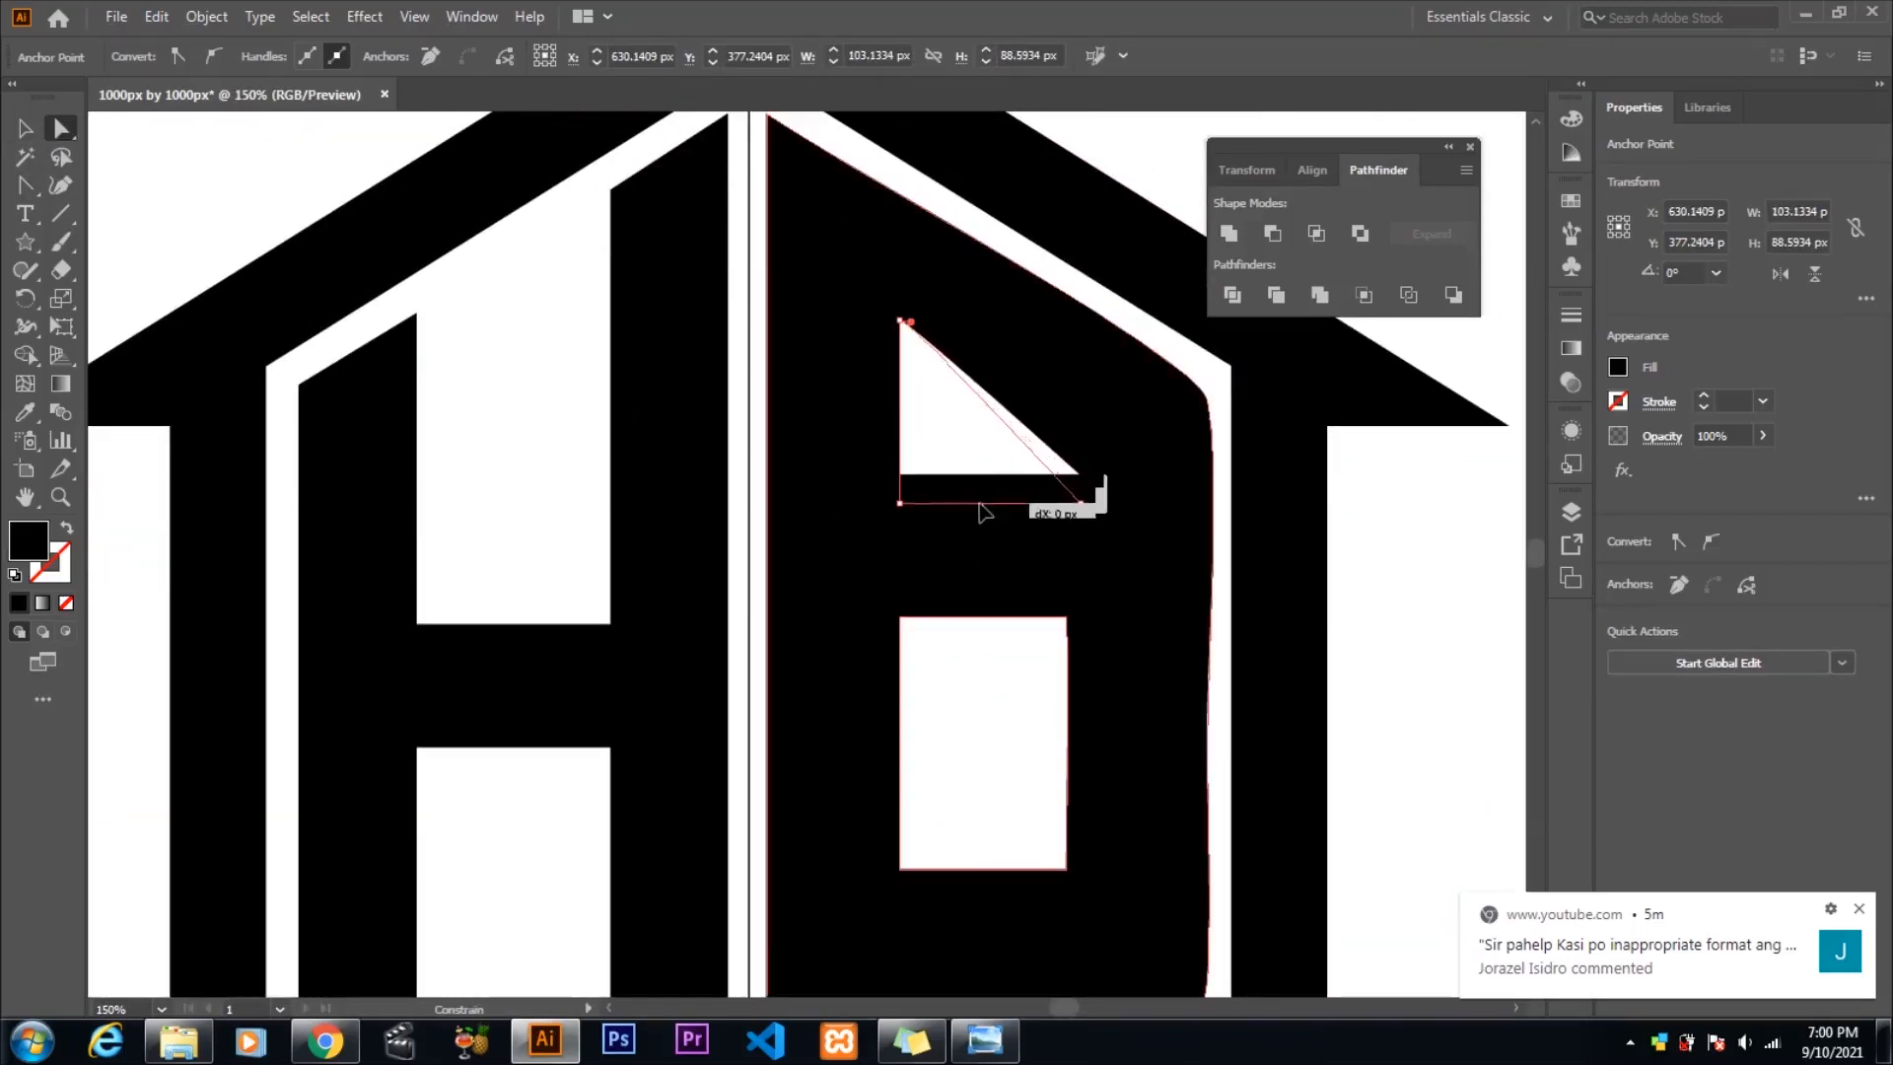
pyautogui.moveTo(982, 512); pyautogui.dragTo(984, 512)
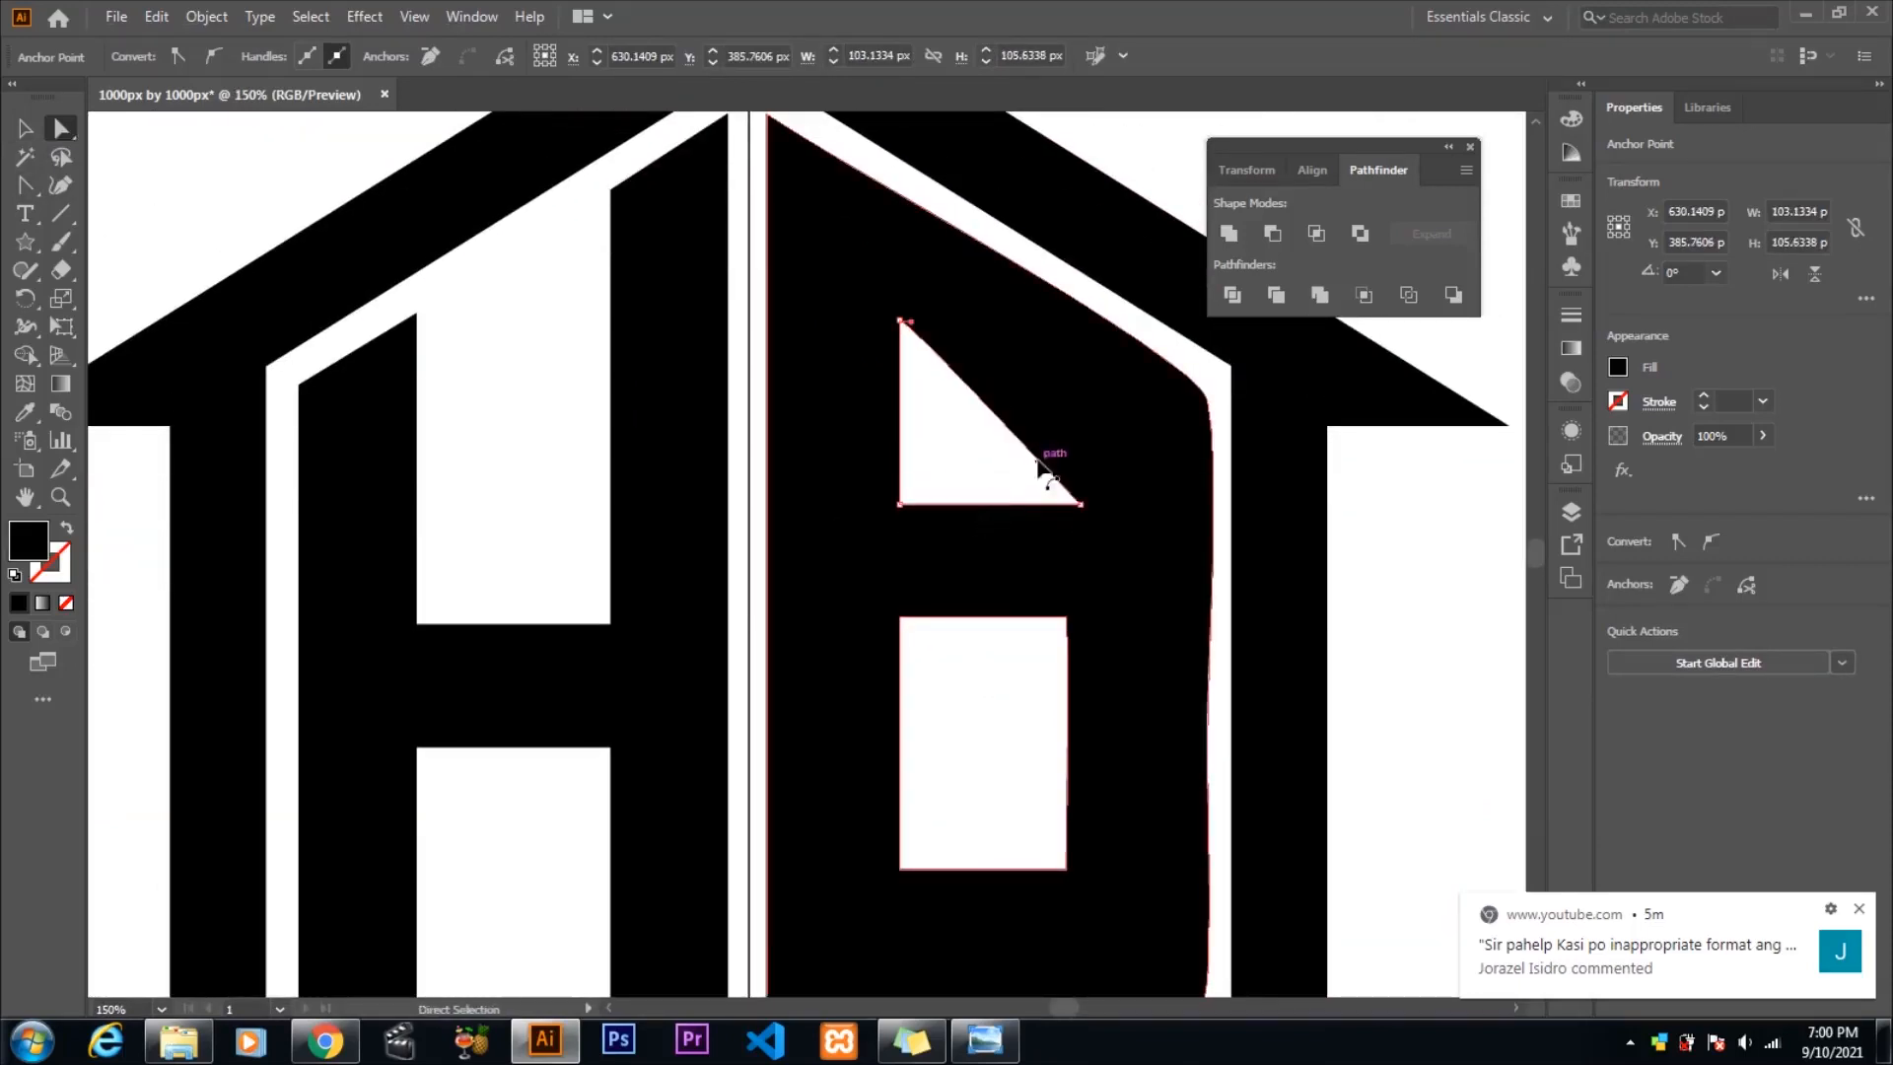
# - Add an anchor point on the upper counter's diagonal edge near its lower-right corner
pyautogui.rightClick(26, 187)
pyautogui.click(99, 213)
pyautogui.click(1040, 461)
pyautogui.click(61, 128)
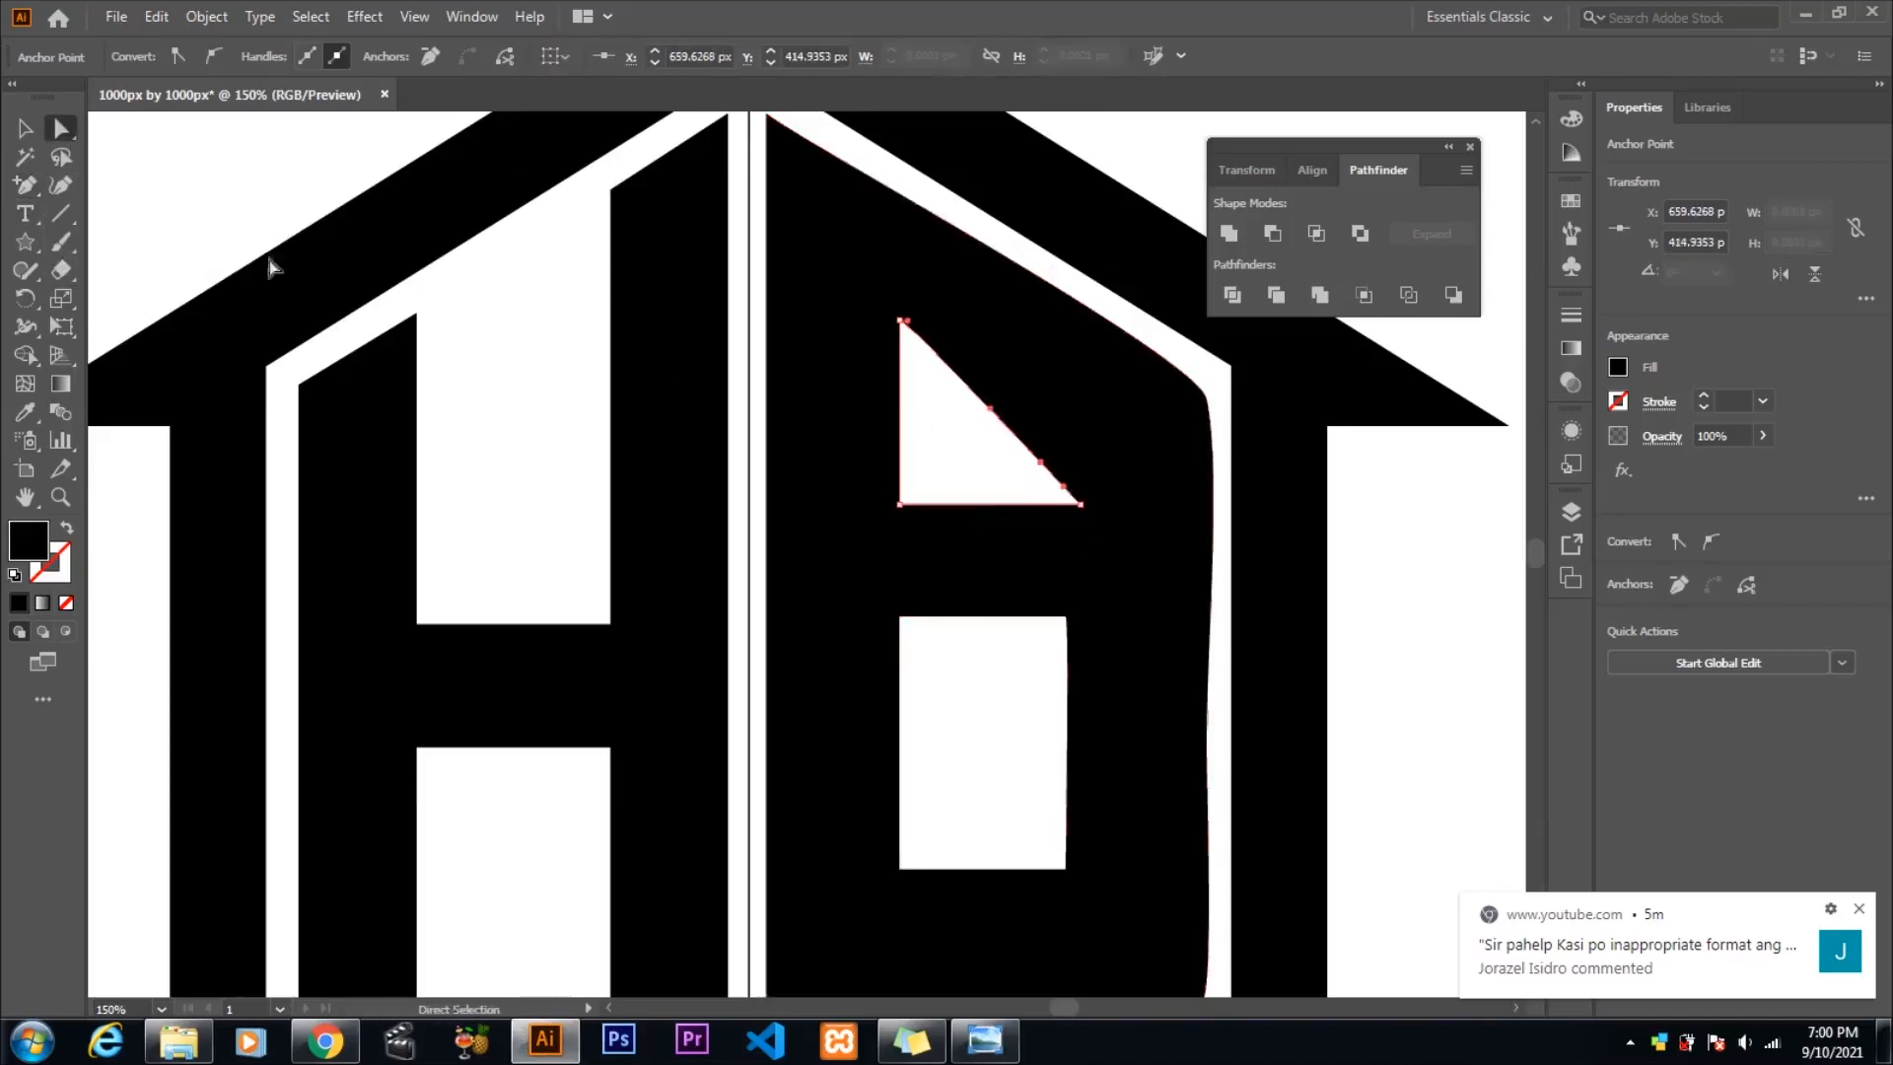
# - Try to reshape the upper counter's diagonal by adding another point and pulling it upward
pyautogui.click(25, 184)
pyautogui.click(1063, 485)
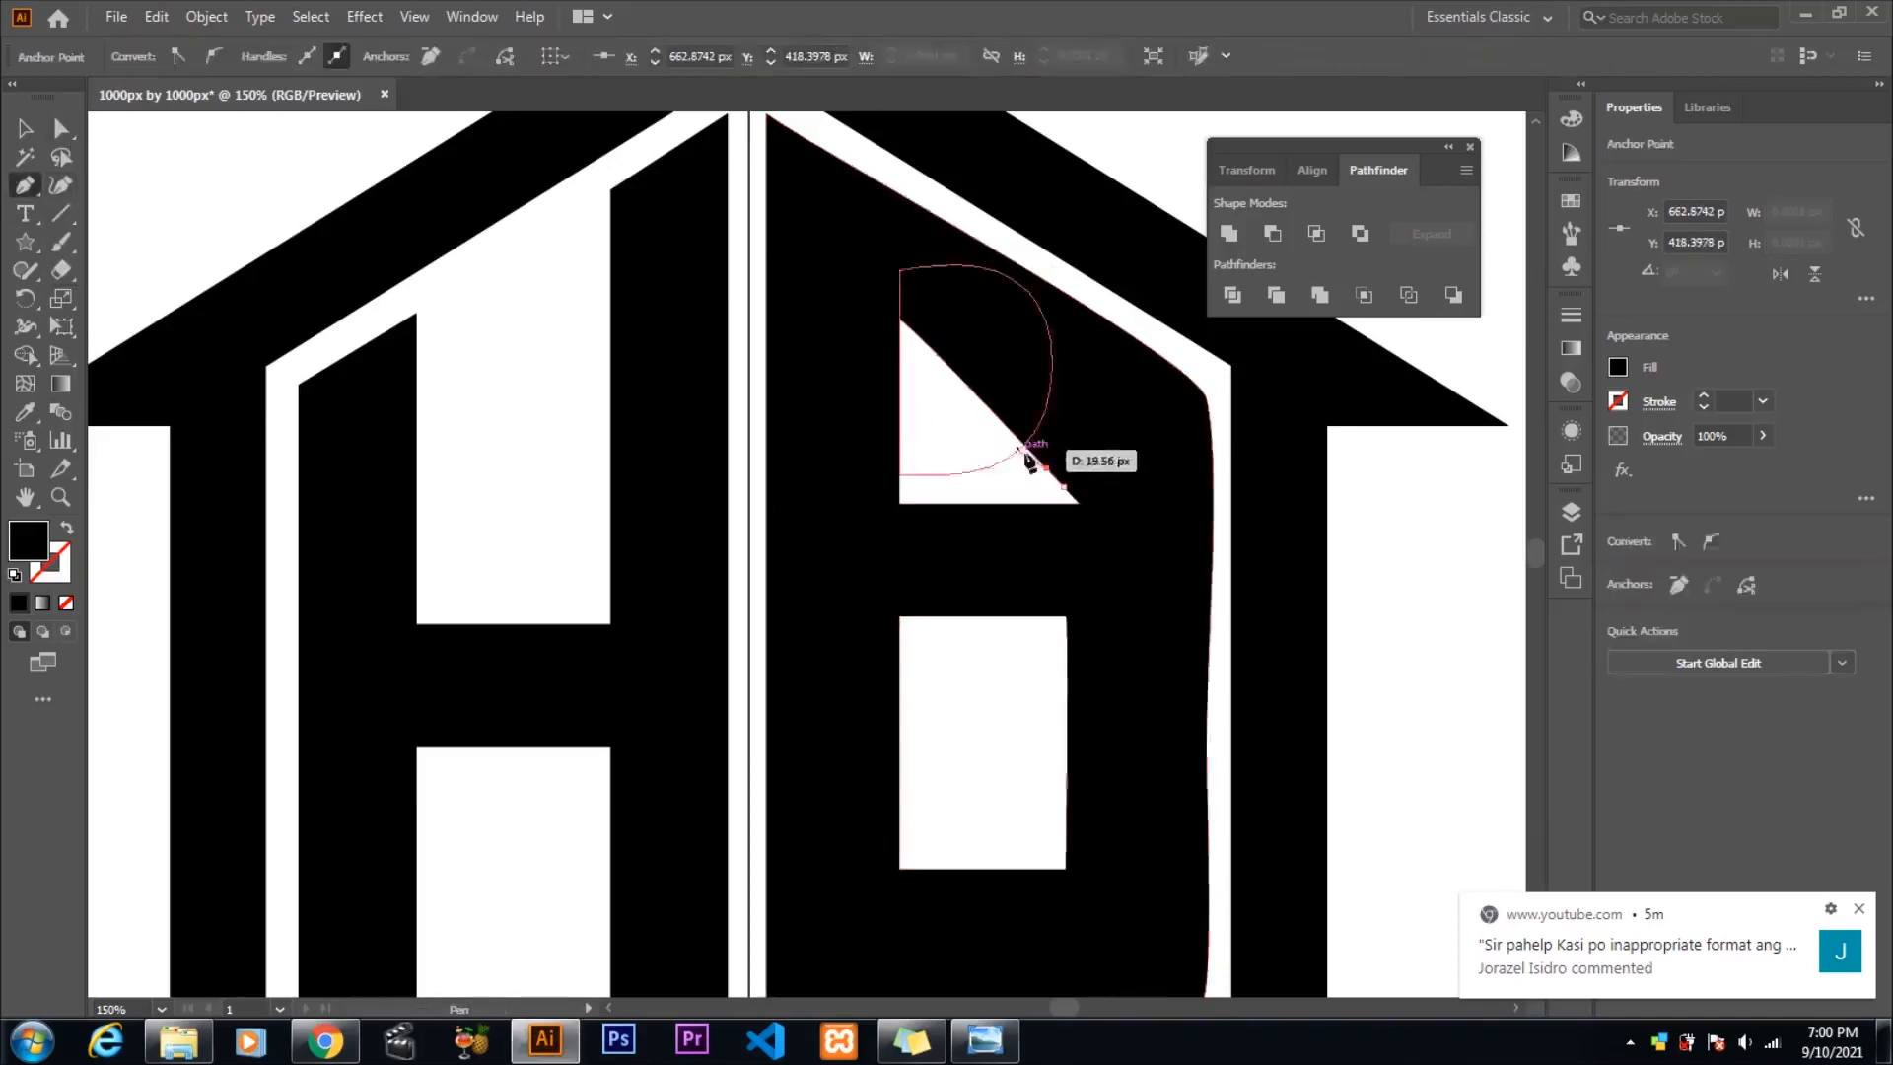
pyautogui.click(60, 128)
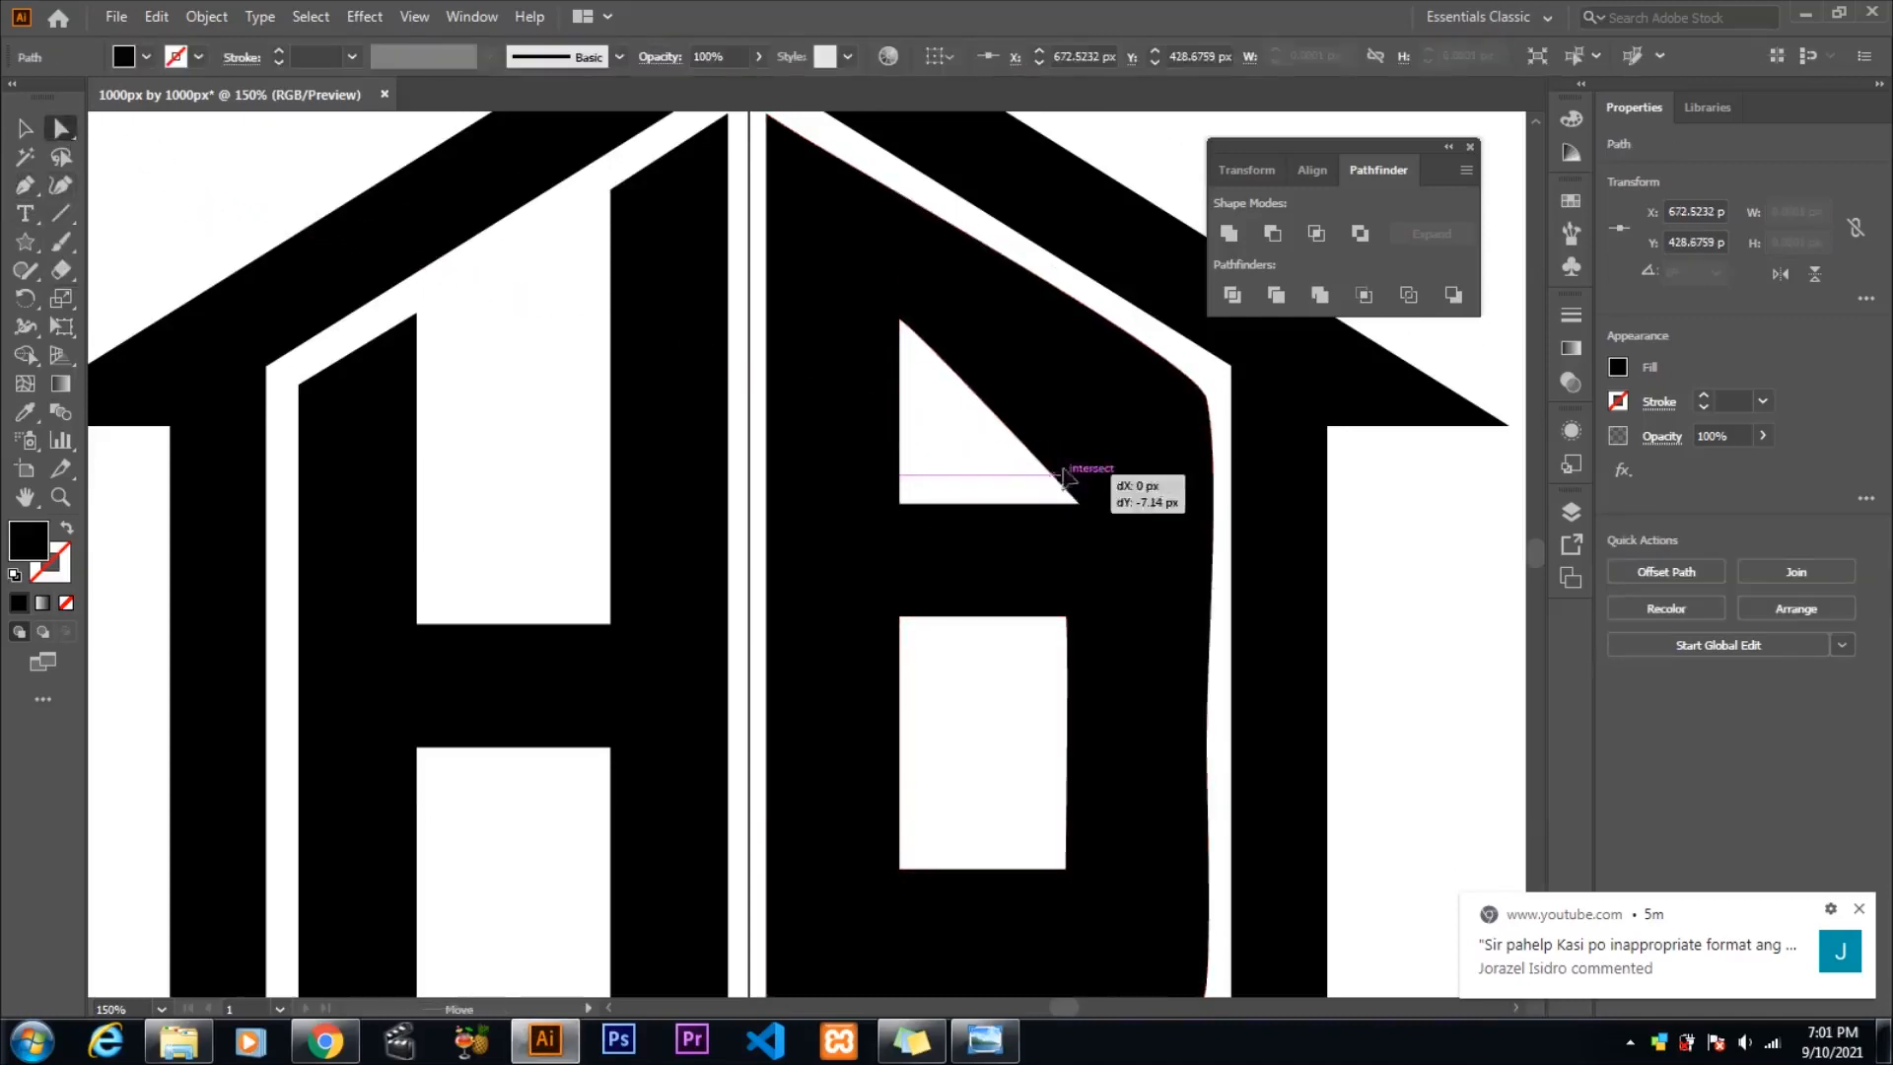
pyautogui.moveTo(1064, 477); pyautogui.dragTo(1070, 429)
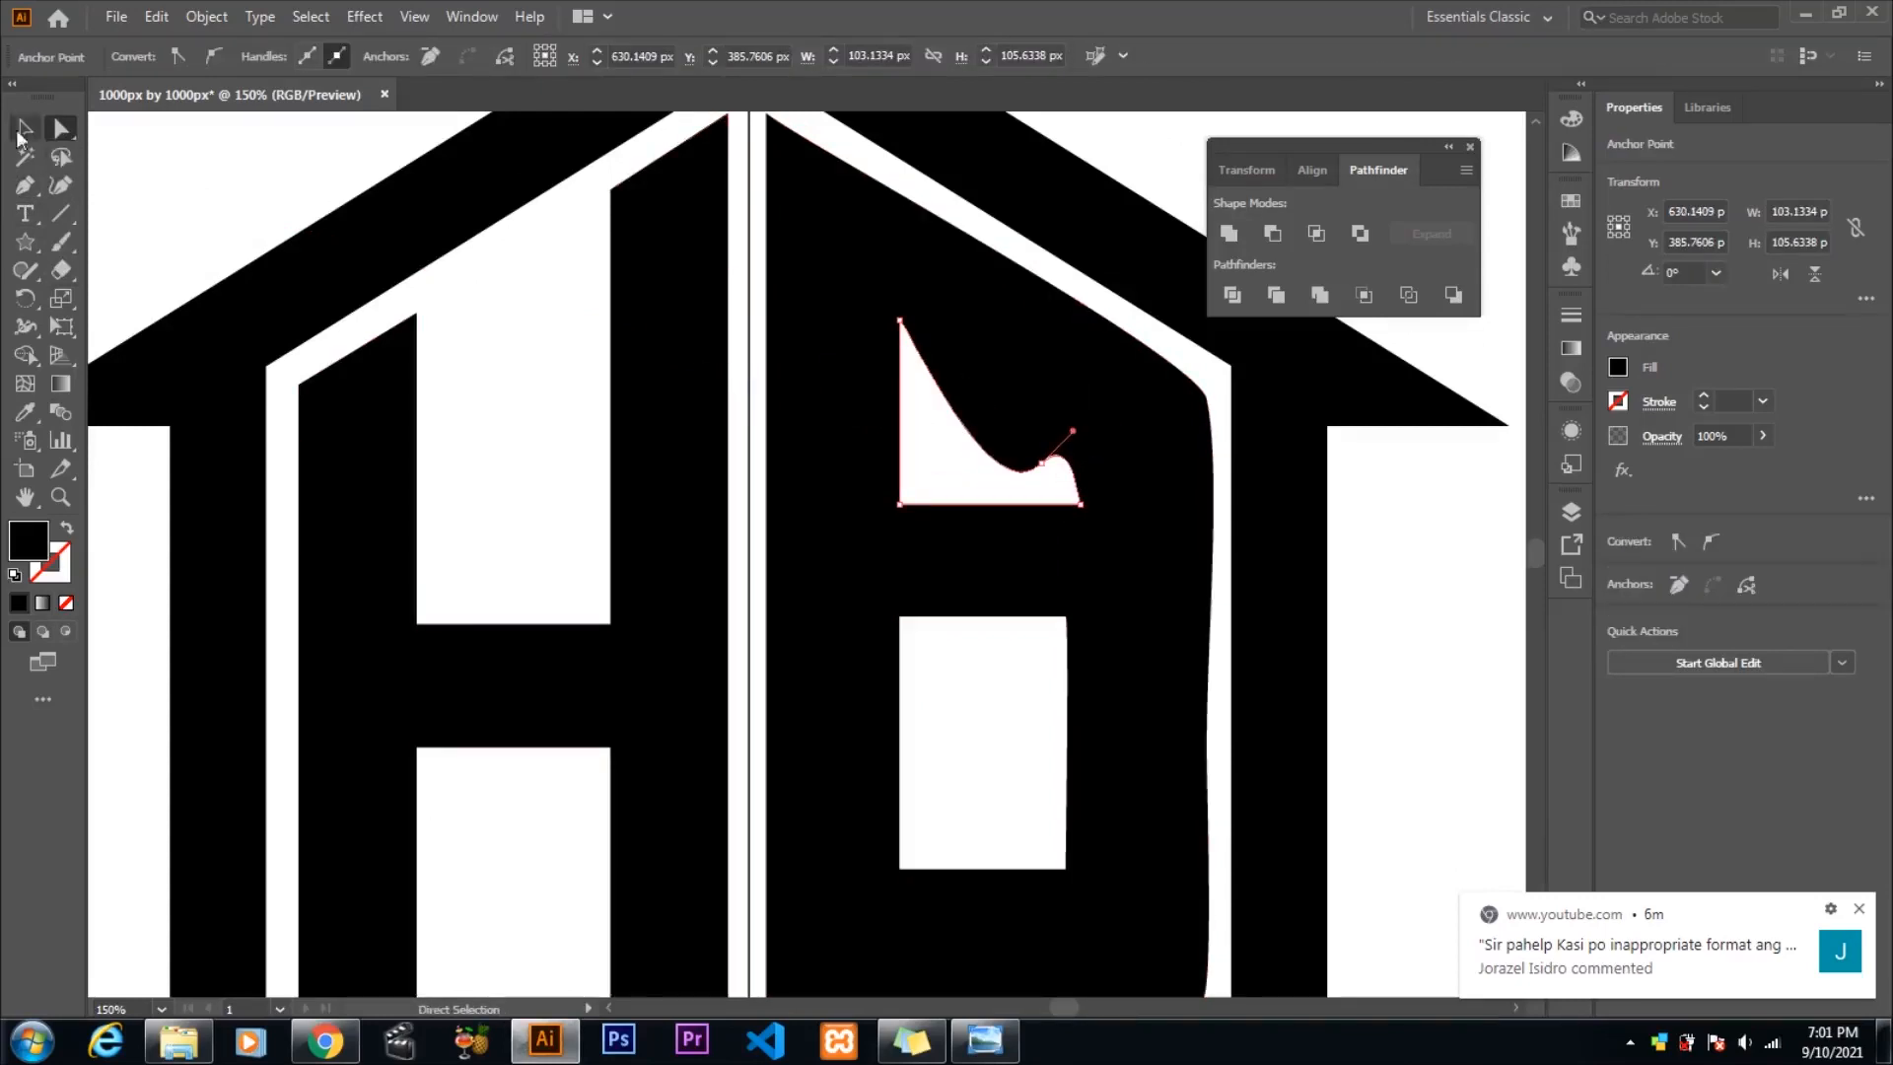
pyautogui.hotkey('ctrl', 'z')
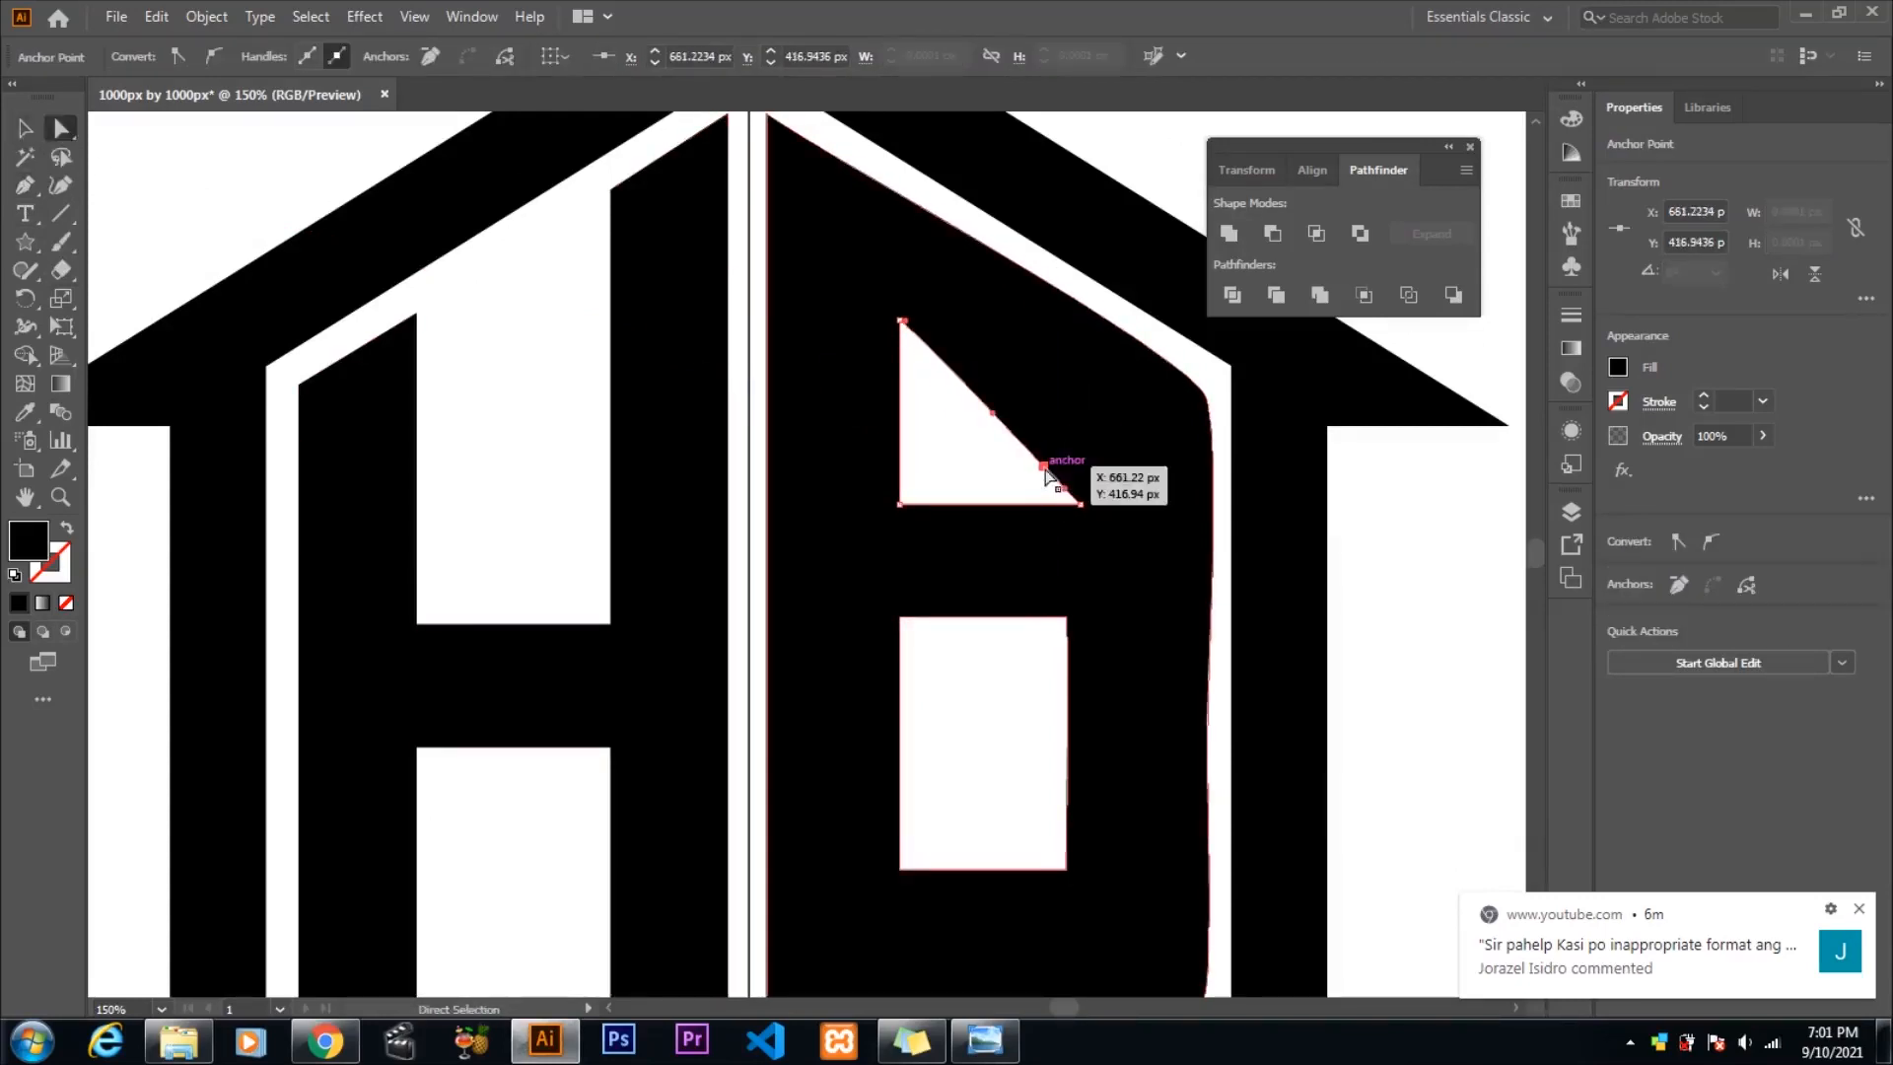
# - Move the diagonal's added anchor to about X 674.70, Y 392.61 px and try to straighten the upper counter's right side
pyautogui.moveTo(1075, 434); pyautogui.dragTo(1069, 424)
pyautogui.rightClick(26, 187)
pyautogui.click(138, 270)
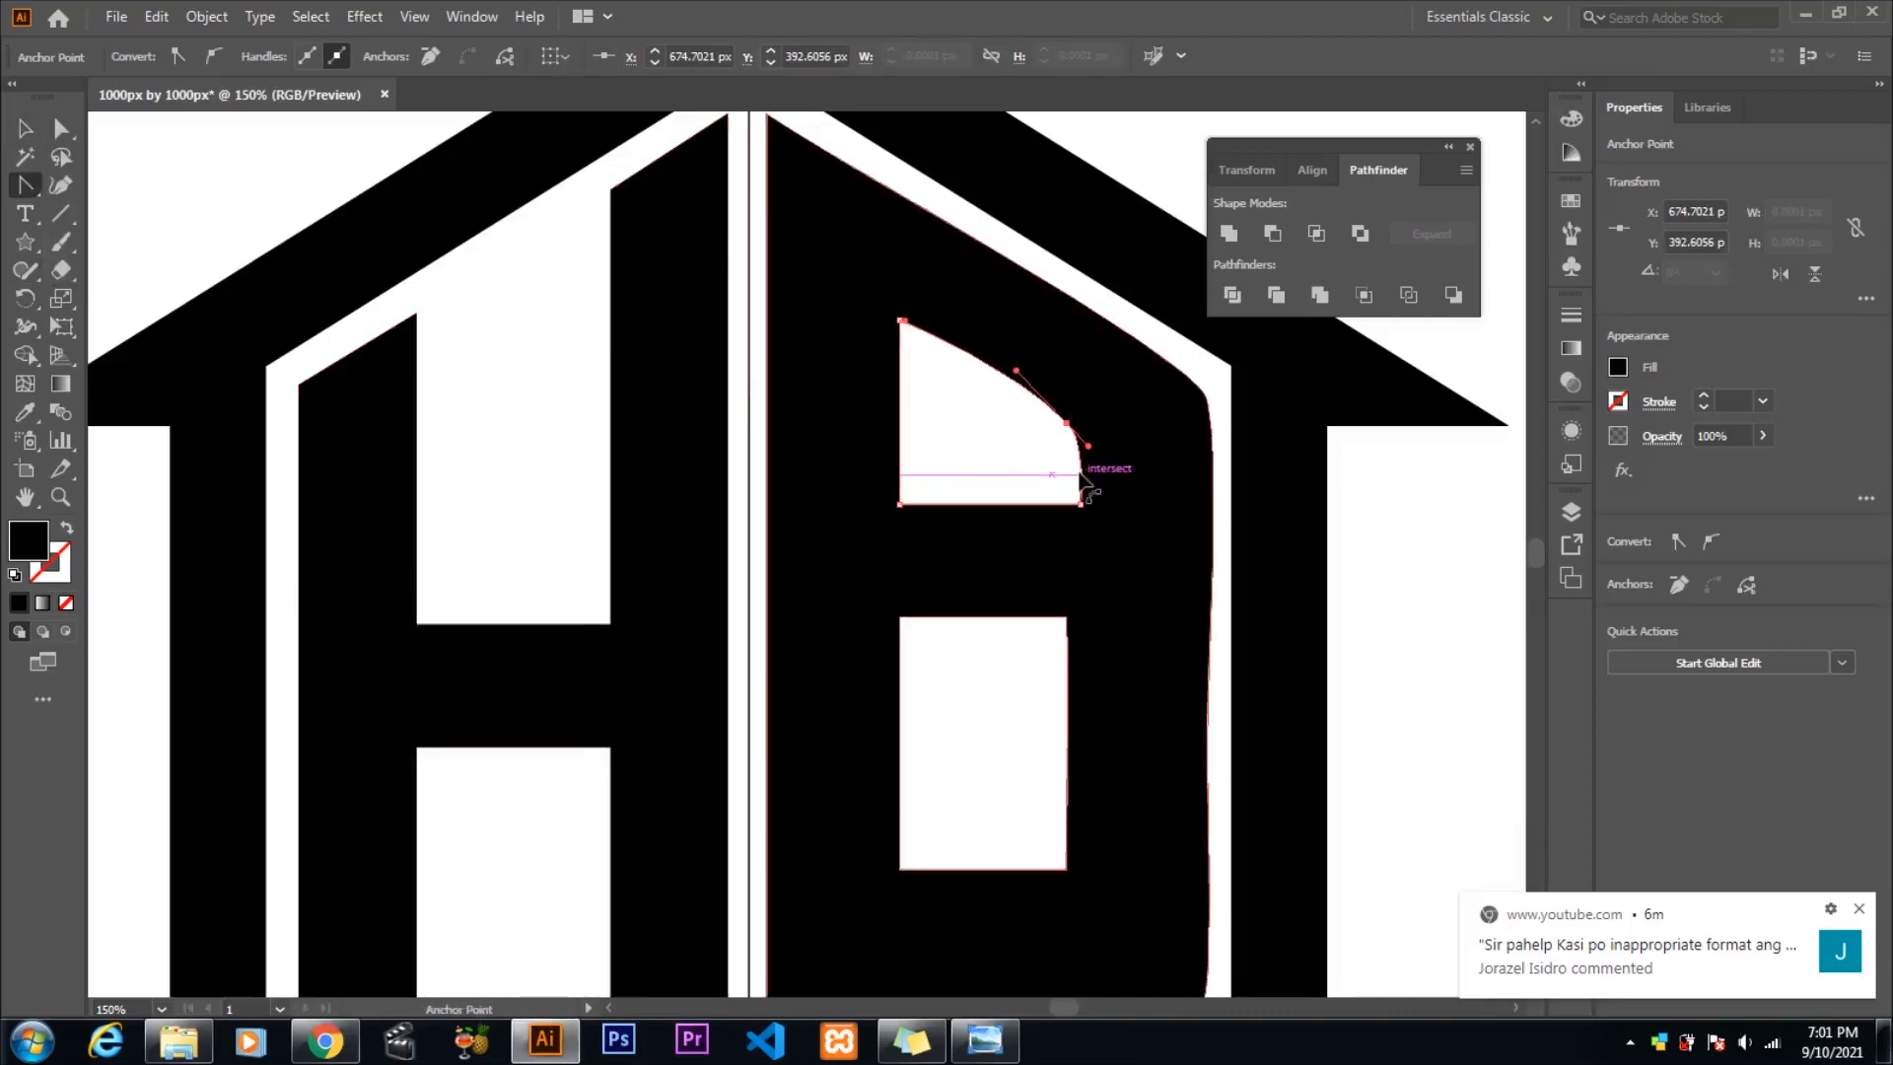
pyautogui.click(1077, 475)
pyautogui.click(1080, 504)
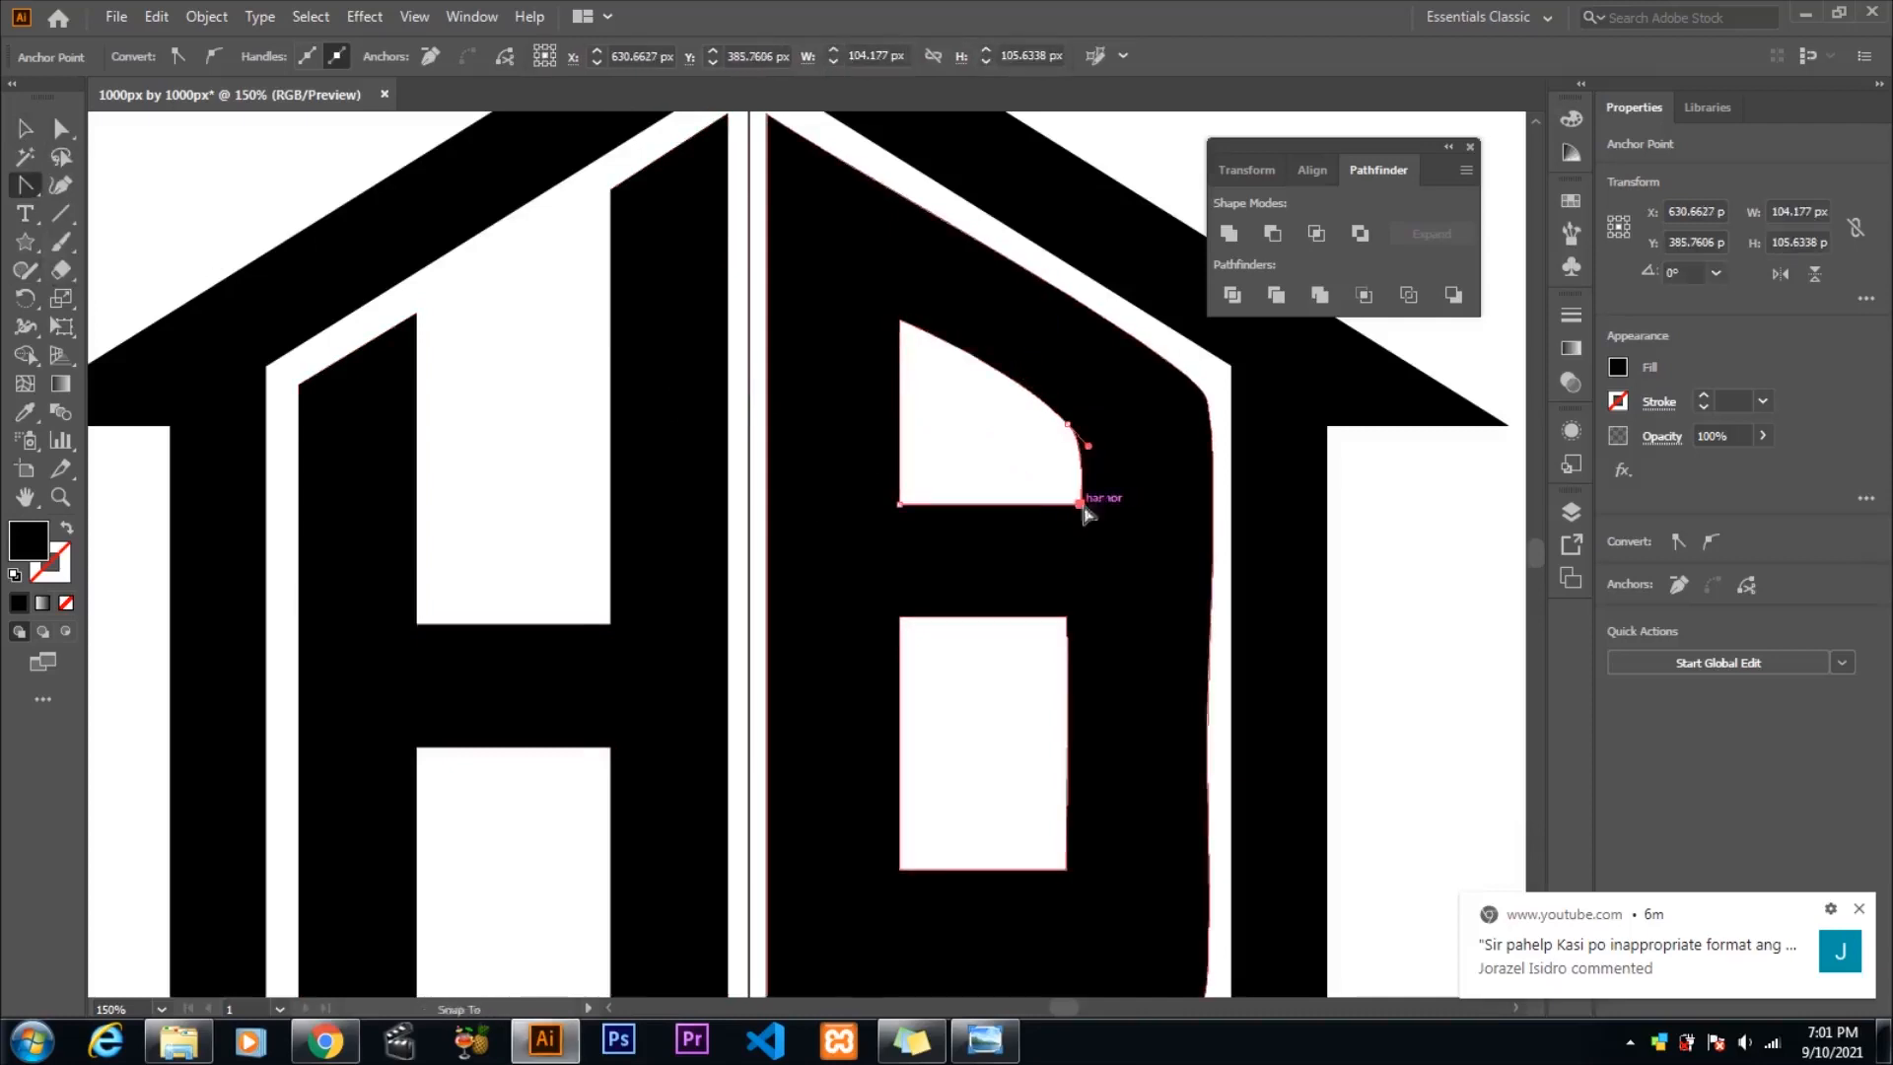
pyautogui.click(1080, 504)
pyautogui.click(1083, 490)
pyautogui.moveTo(1071, 483); pyautogui.dragTo(1072, 485)
pyautogui.hotkey('ctrl', 'z')
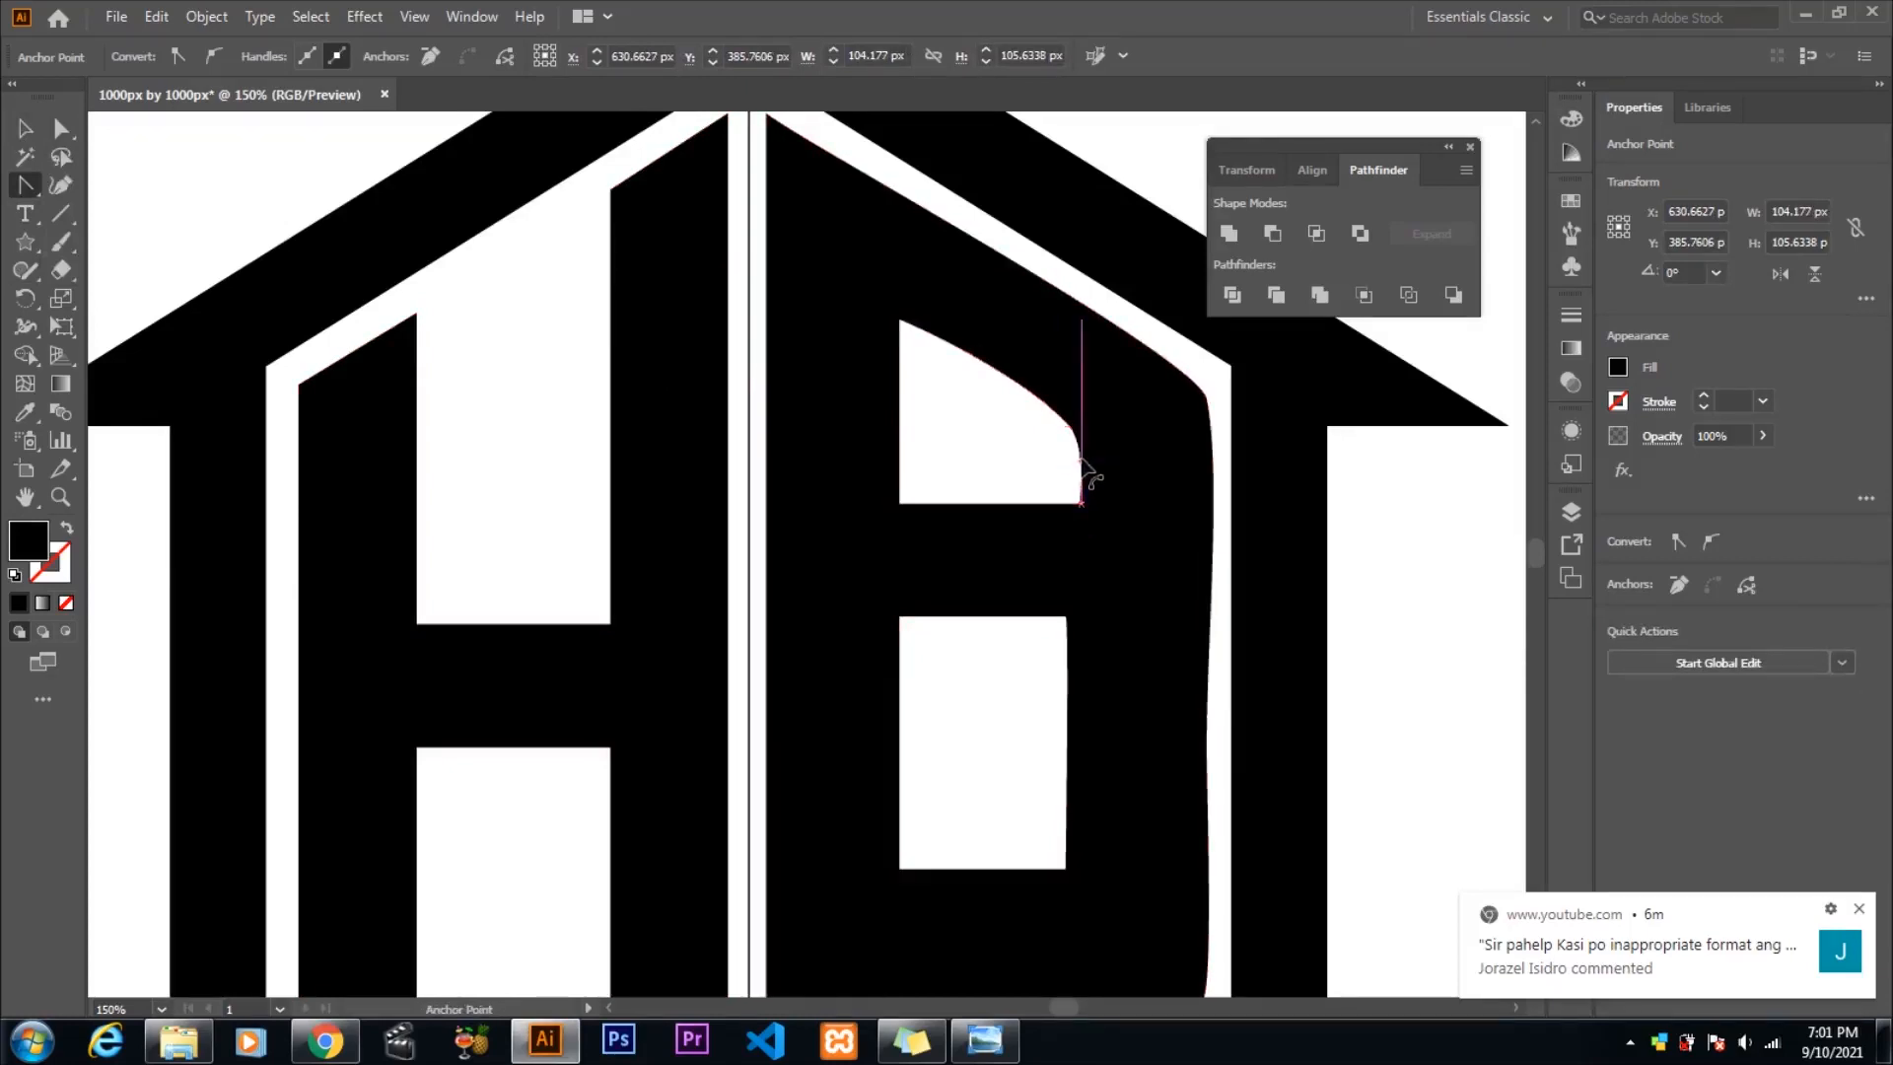
# - Convert the added anchor to a corner point and move it to about X 681.71, Y 396.95 px, directly above the lower-right corner
pyautogui.click(1068, 425)
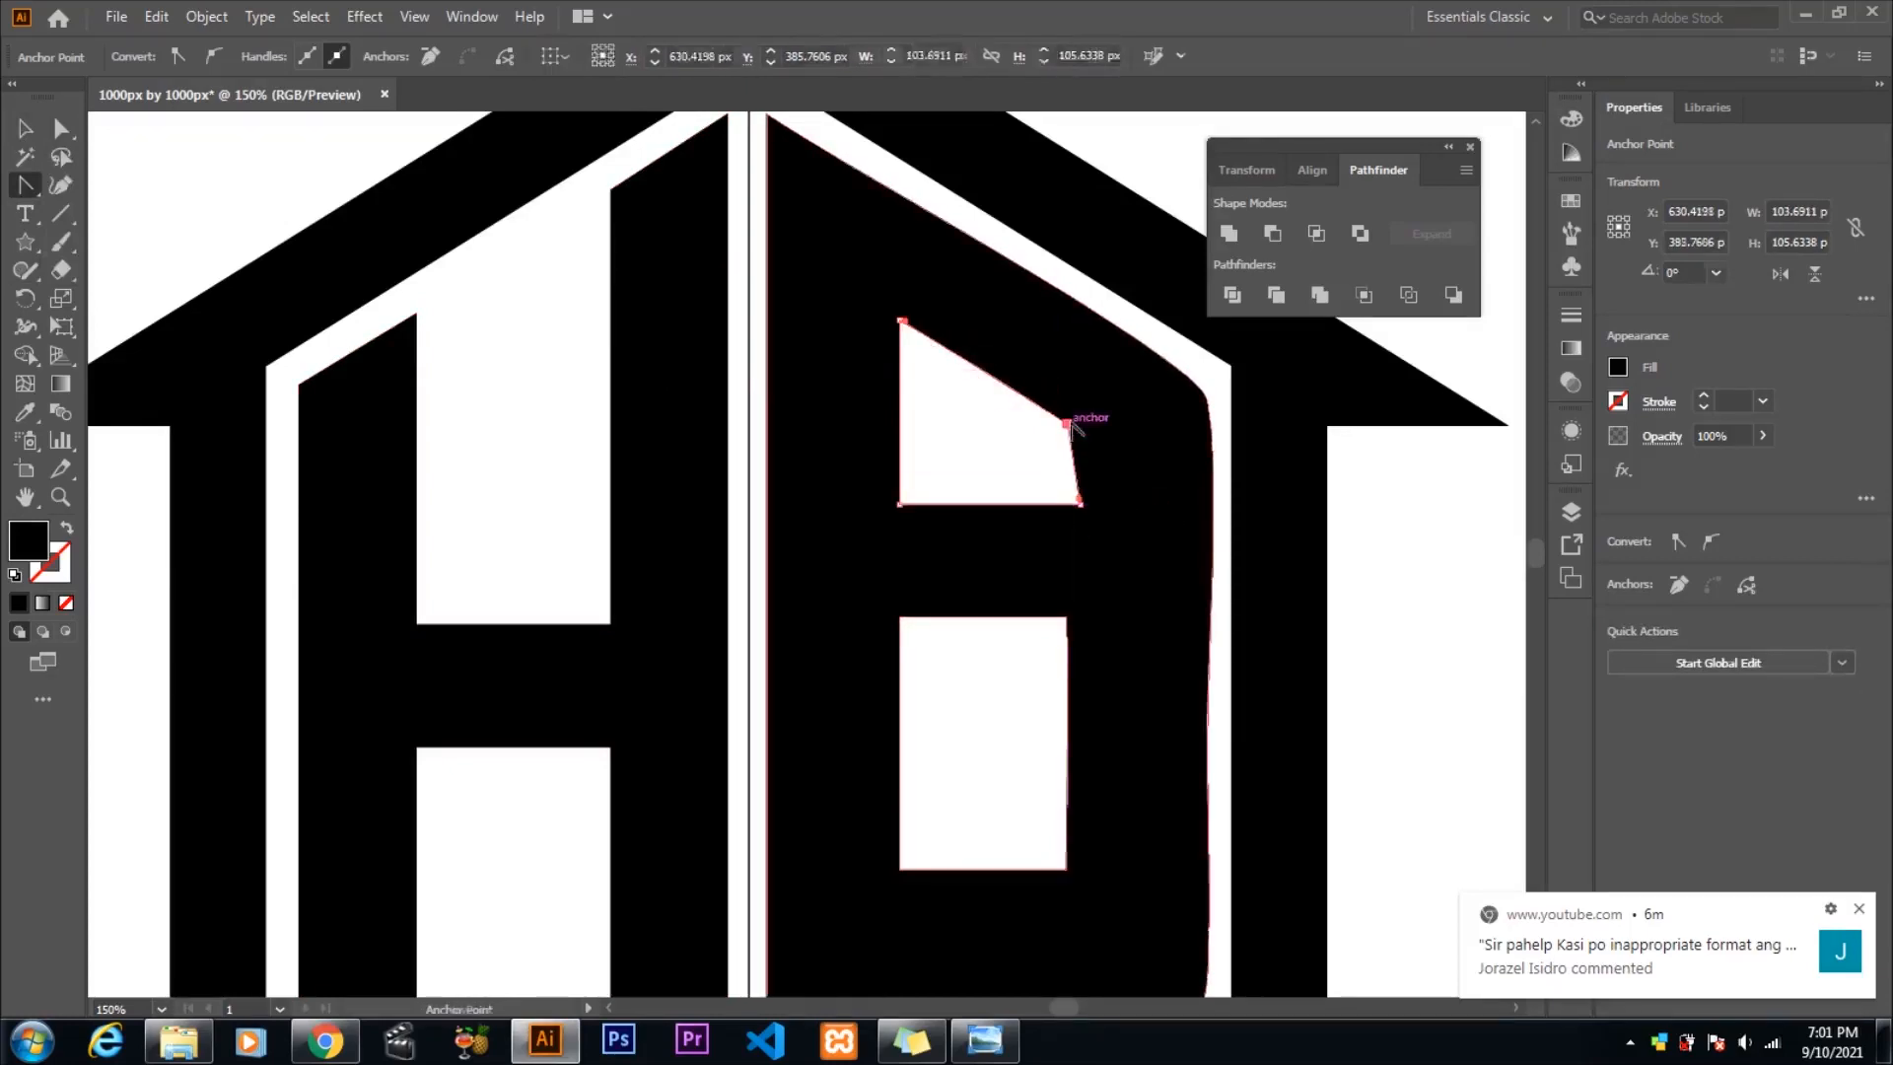
pyautogui.click(1080, 504)
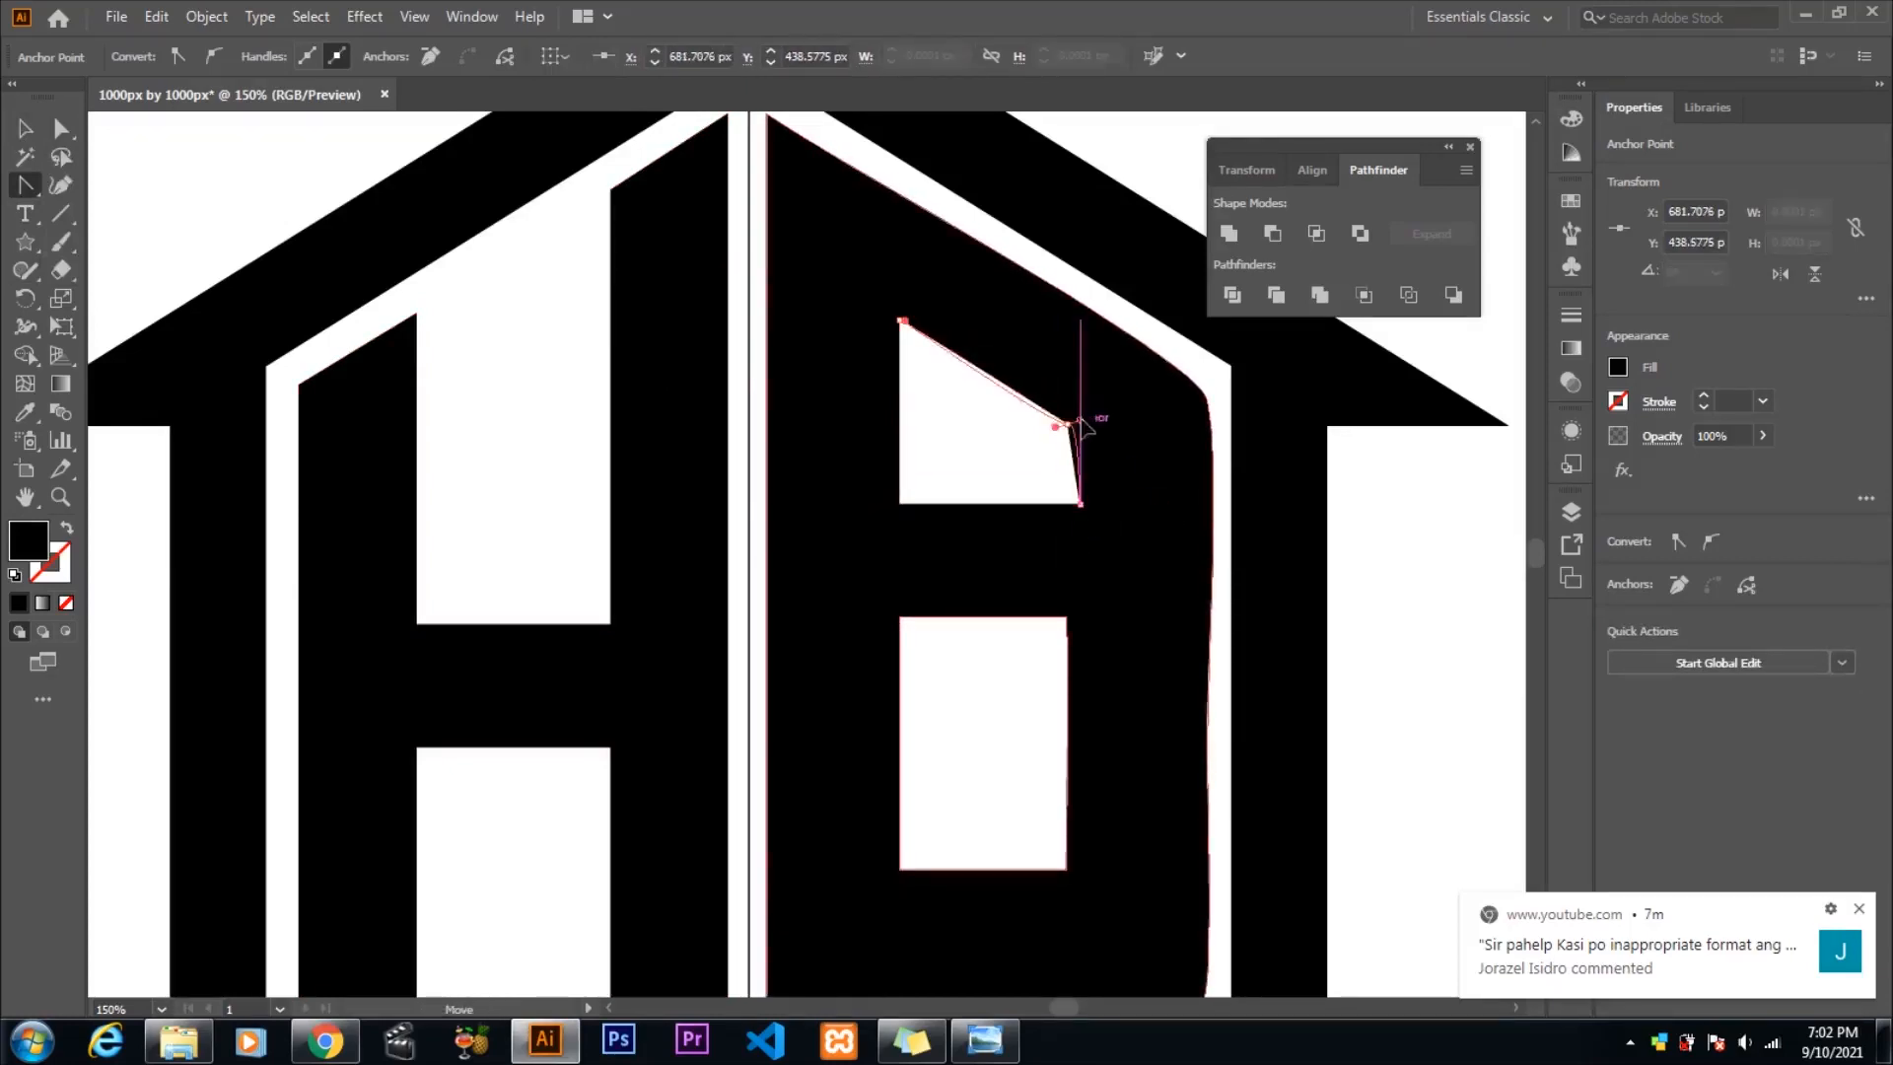
pyautogui.hotkey('ctrl', 'z')
pyautogui.moveTo(1081, 421); pyautogui.dragTo(1080, 430)
pyautogui.click(61, 128)
# - Move the lower counter's upper-right anchor to about X 675.96, Y 503.69 px and convert it to a corner point
pyautogui.scroll(-2, 1094, 567)
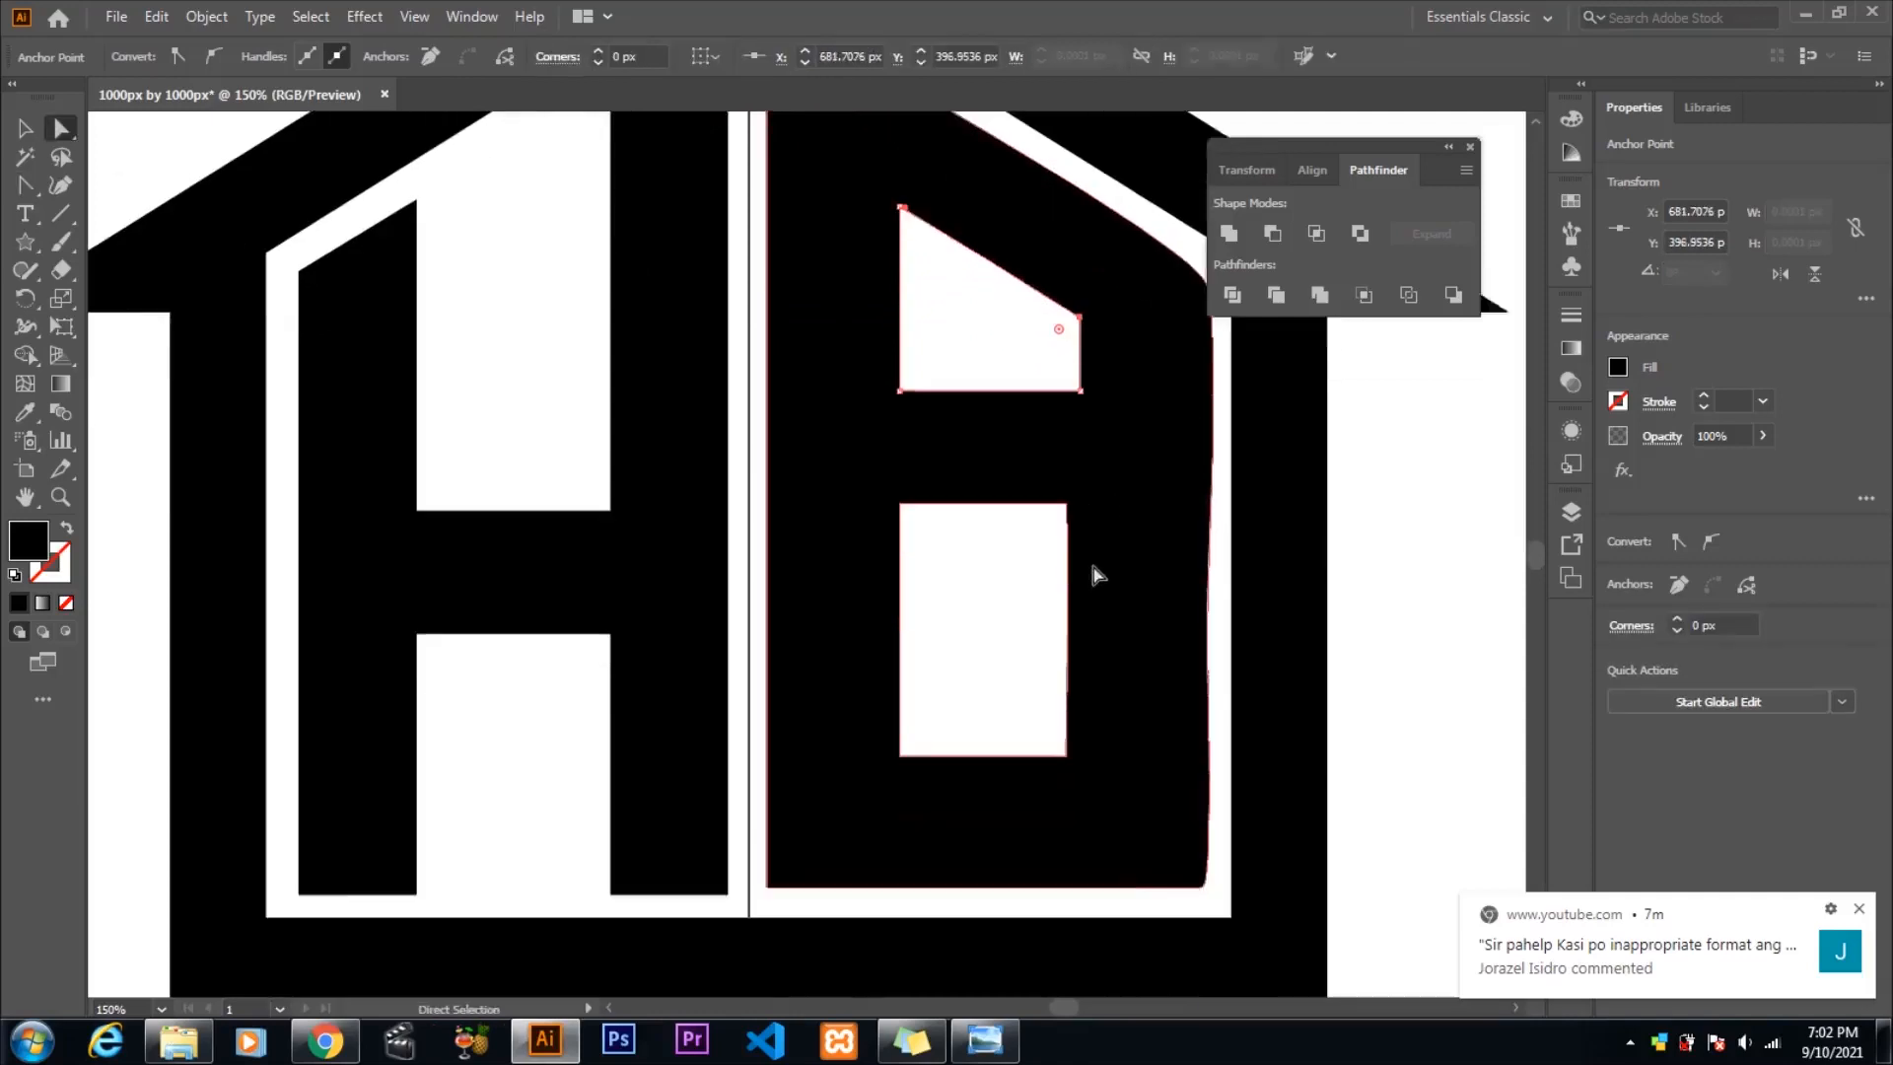
pyautogui.scroll(-1, 1097, 575)
pyautogui.click(1067, 476)
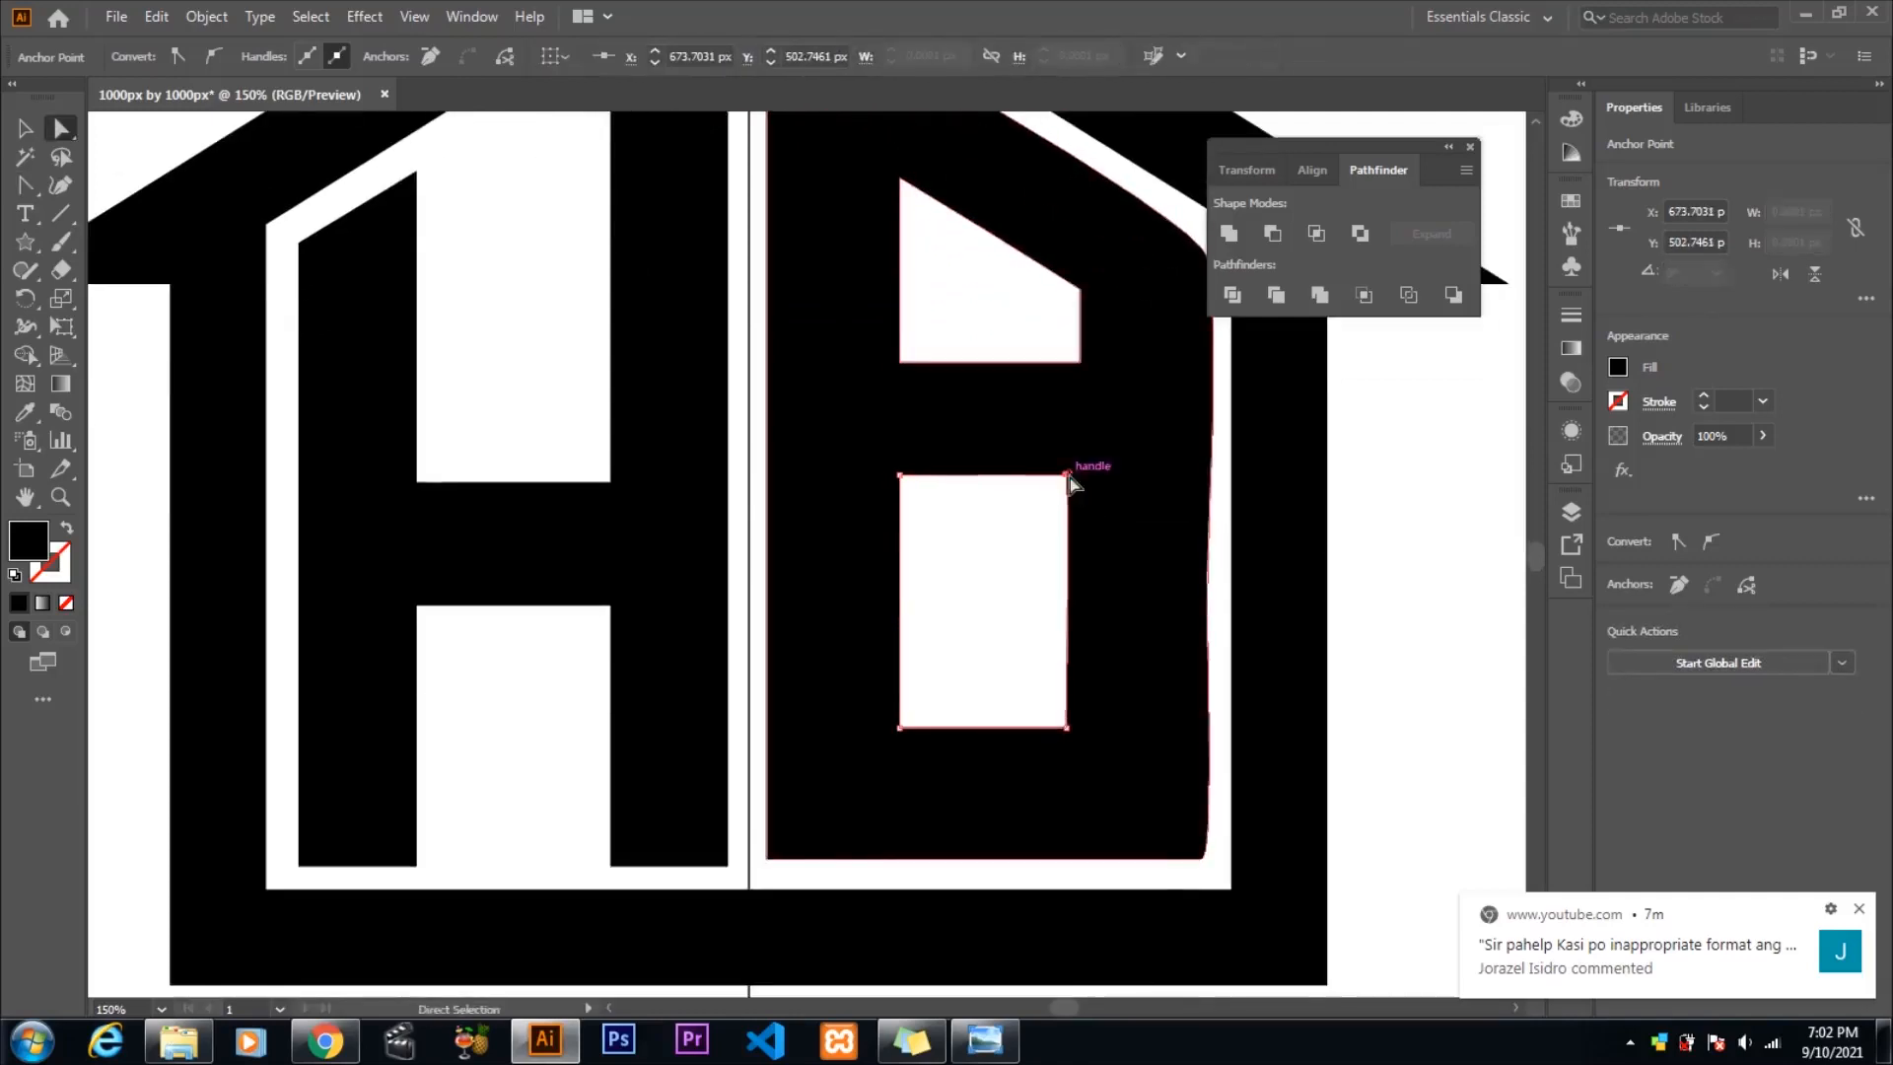
pyautogui.scroll(5, 1070, 478)
pyautogui.moveTo(1048, 480)
pyautogui.mouseDown()
pyautogui.moveTo(1090, 483)
pyautogui.moveTo(1071, 487)
pyautogui.mouseUp()
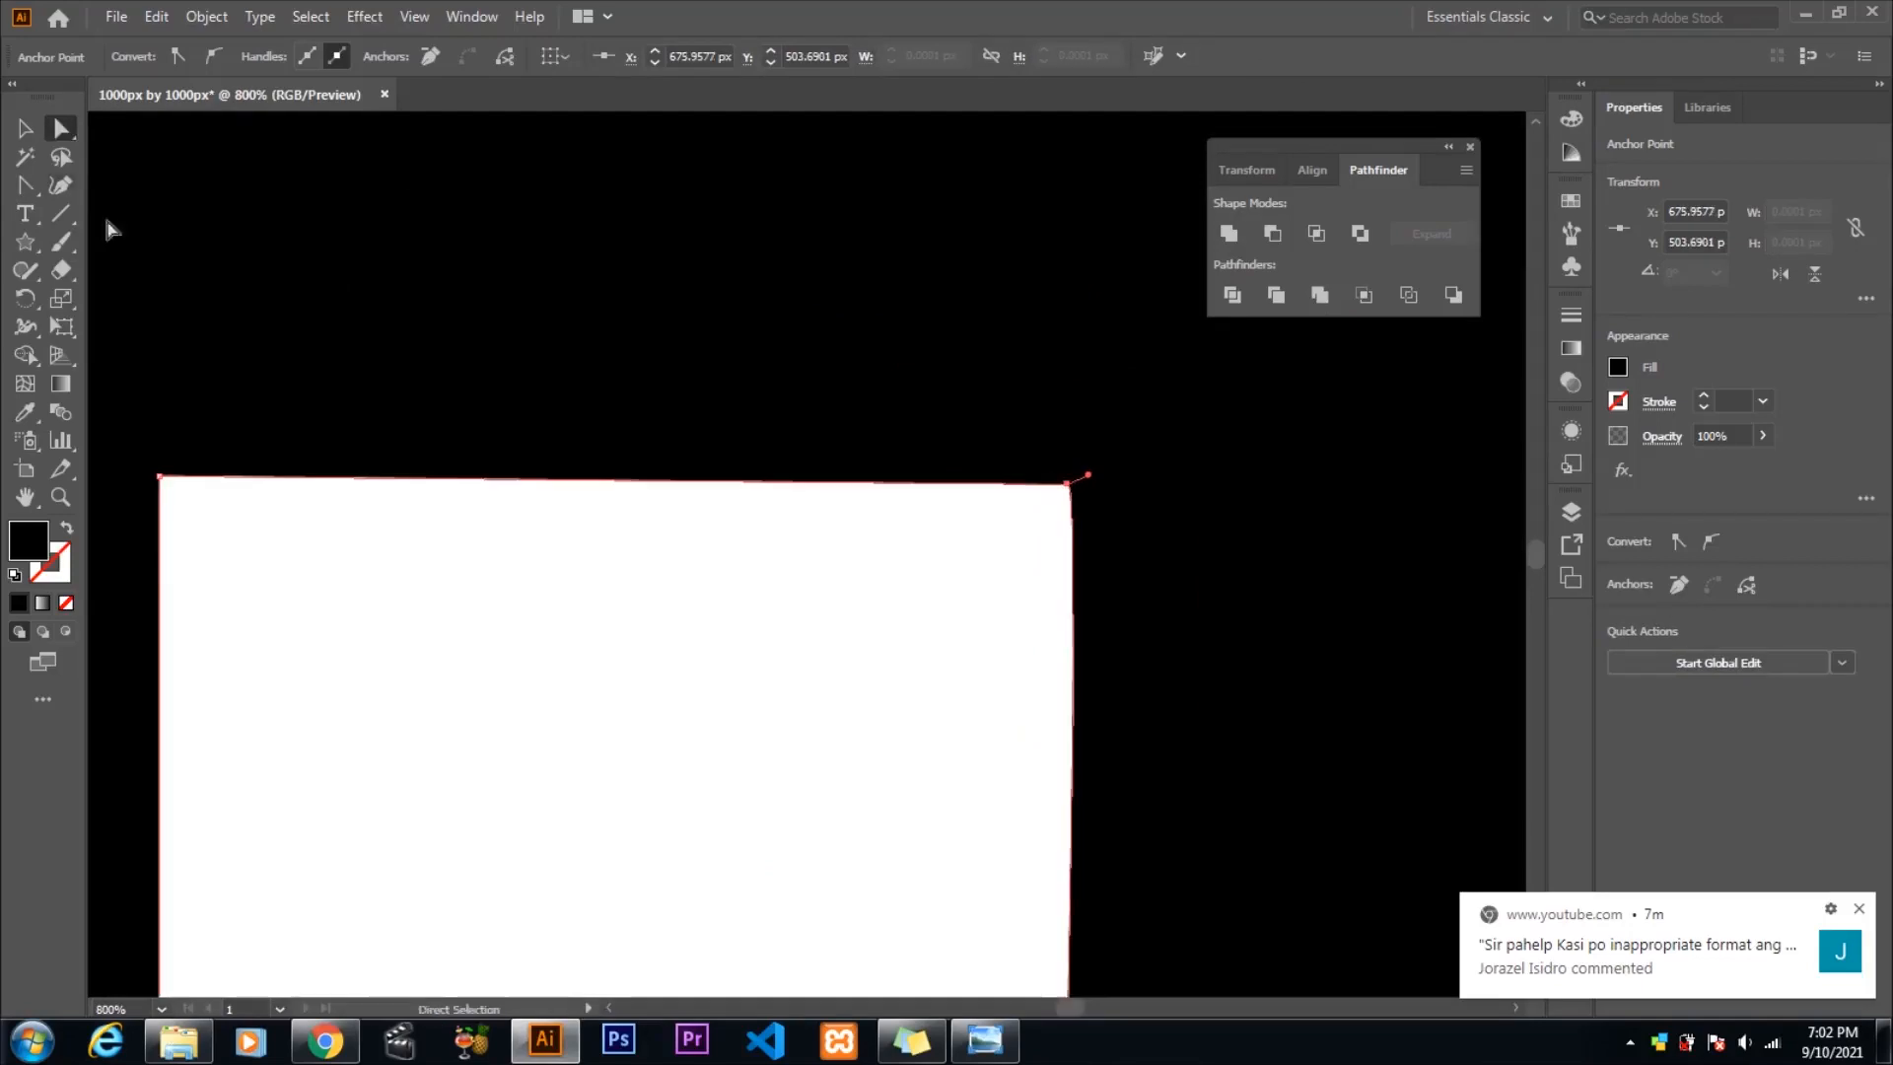
pyautogui.scroll(-6, 933, 648)
# - Convert the upper, middle and lower anchors along the B's outer right side to corner points to straighten its edges
pyautogui.scroll(2, 1047, 606)
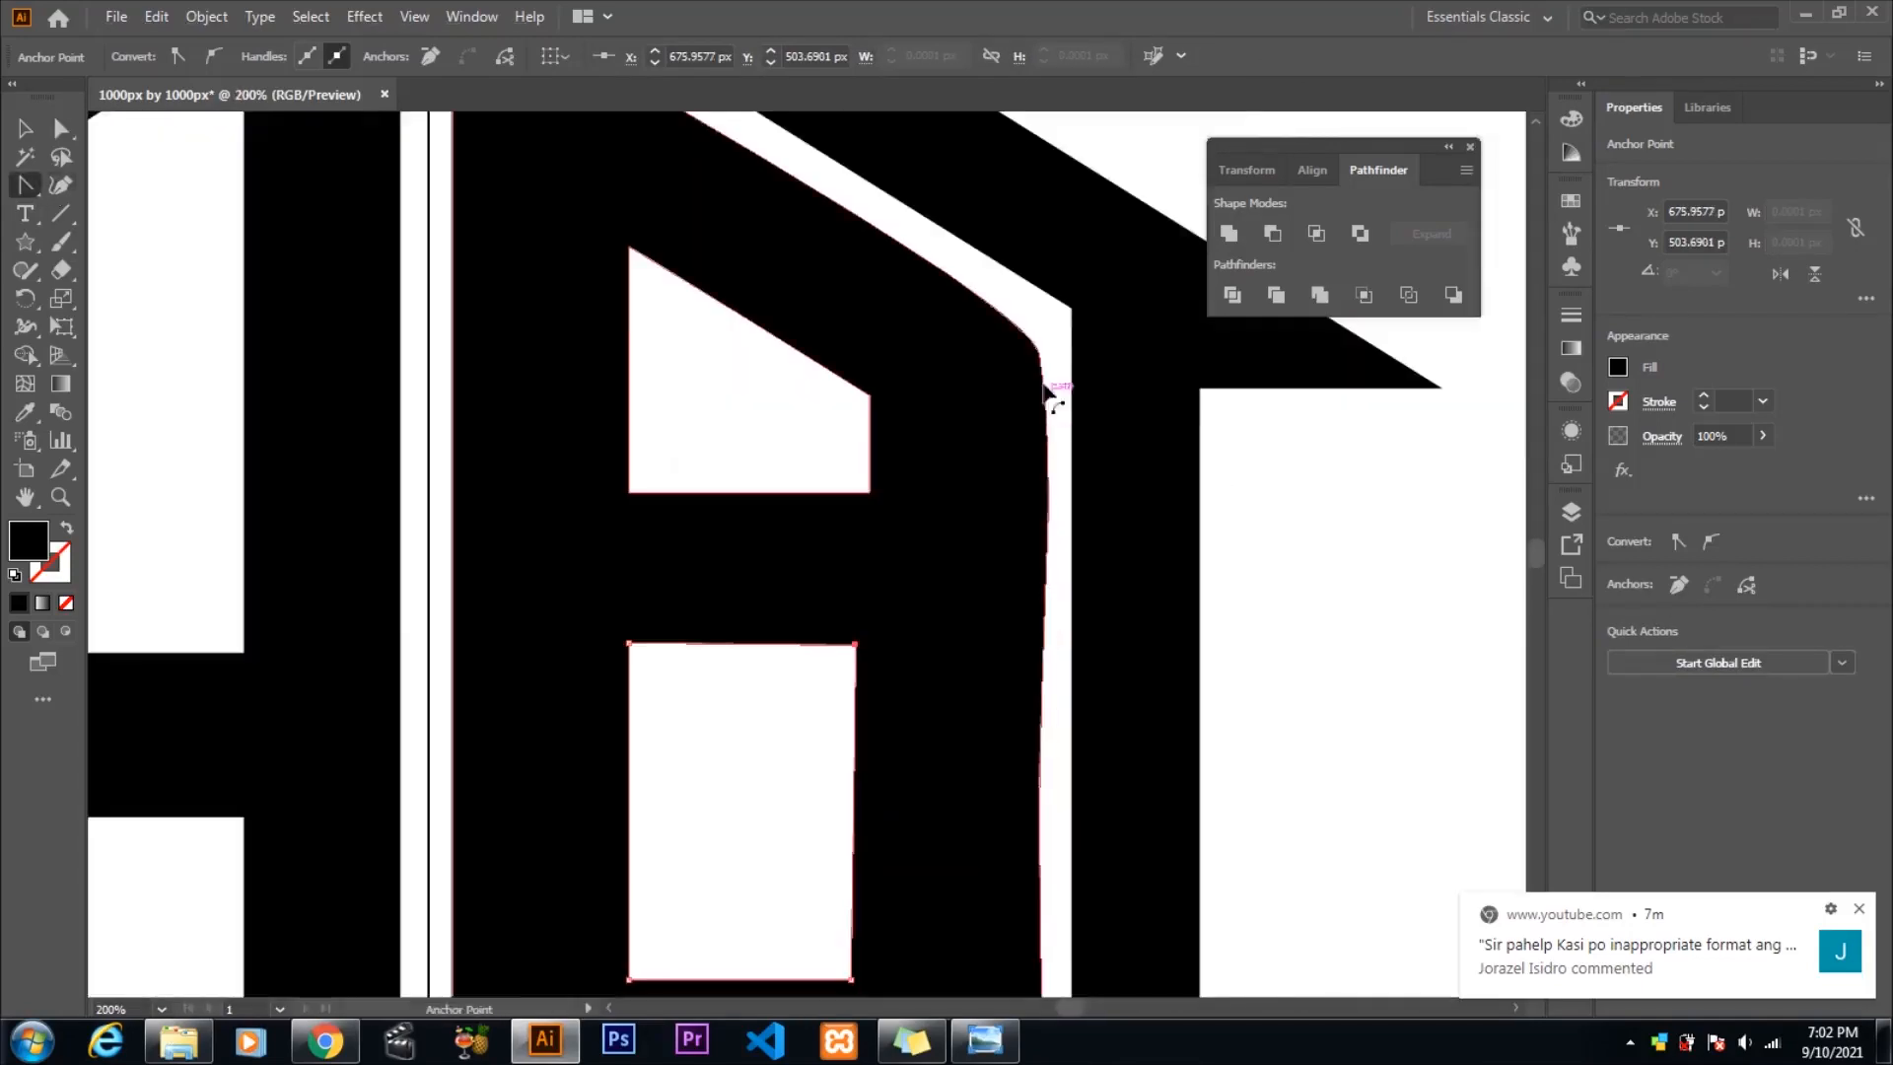
pyautogui.press('a')
pyautogui.click(1047, 388)
pyautogui.click(1039, 353)
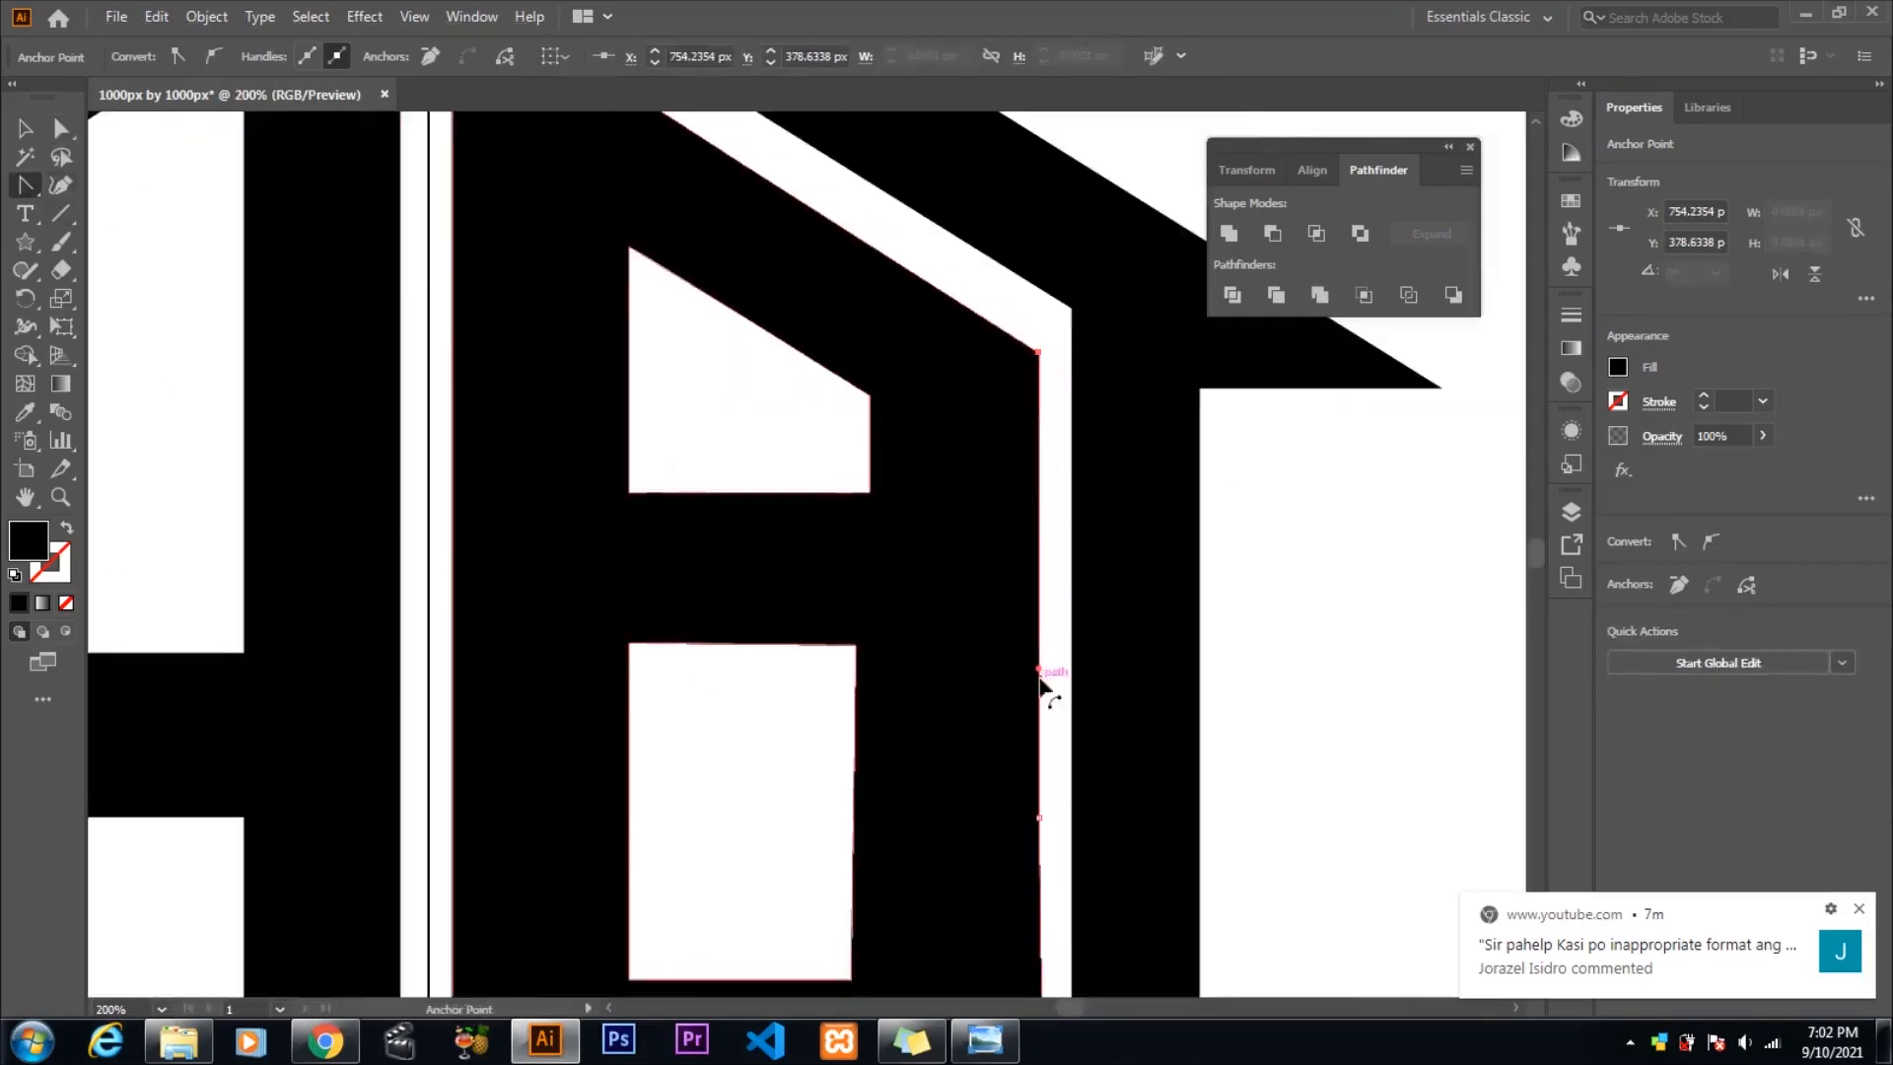
pyautogui.click(1039, 817)
pyautogui.scroll(-4, 1043, 822)
pyautogui.moveTo(1031, 898); pyautogui.dragTo(1037, 897)
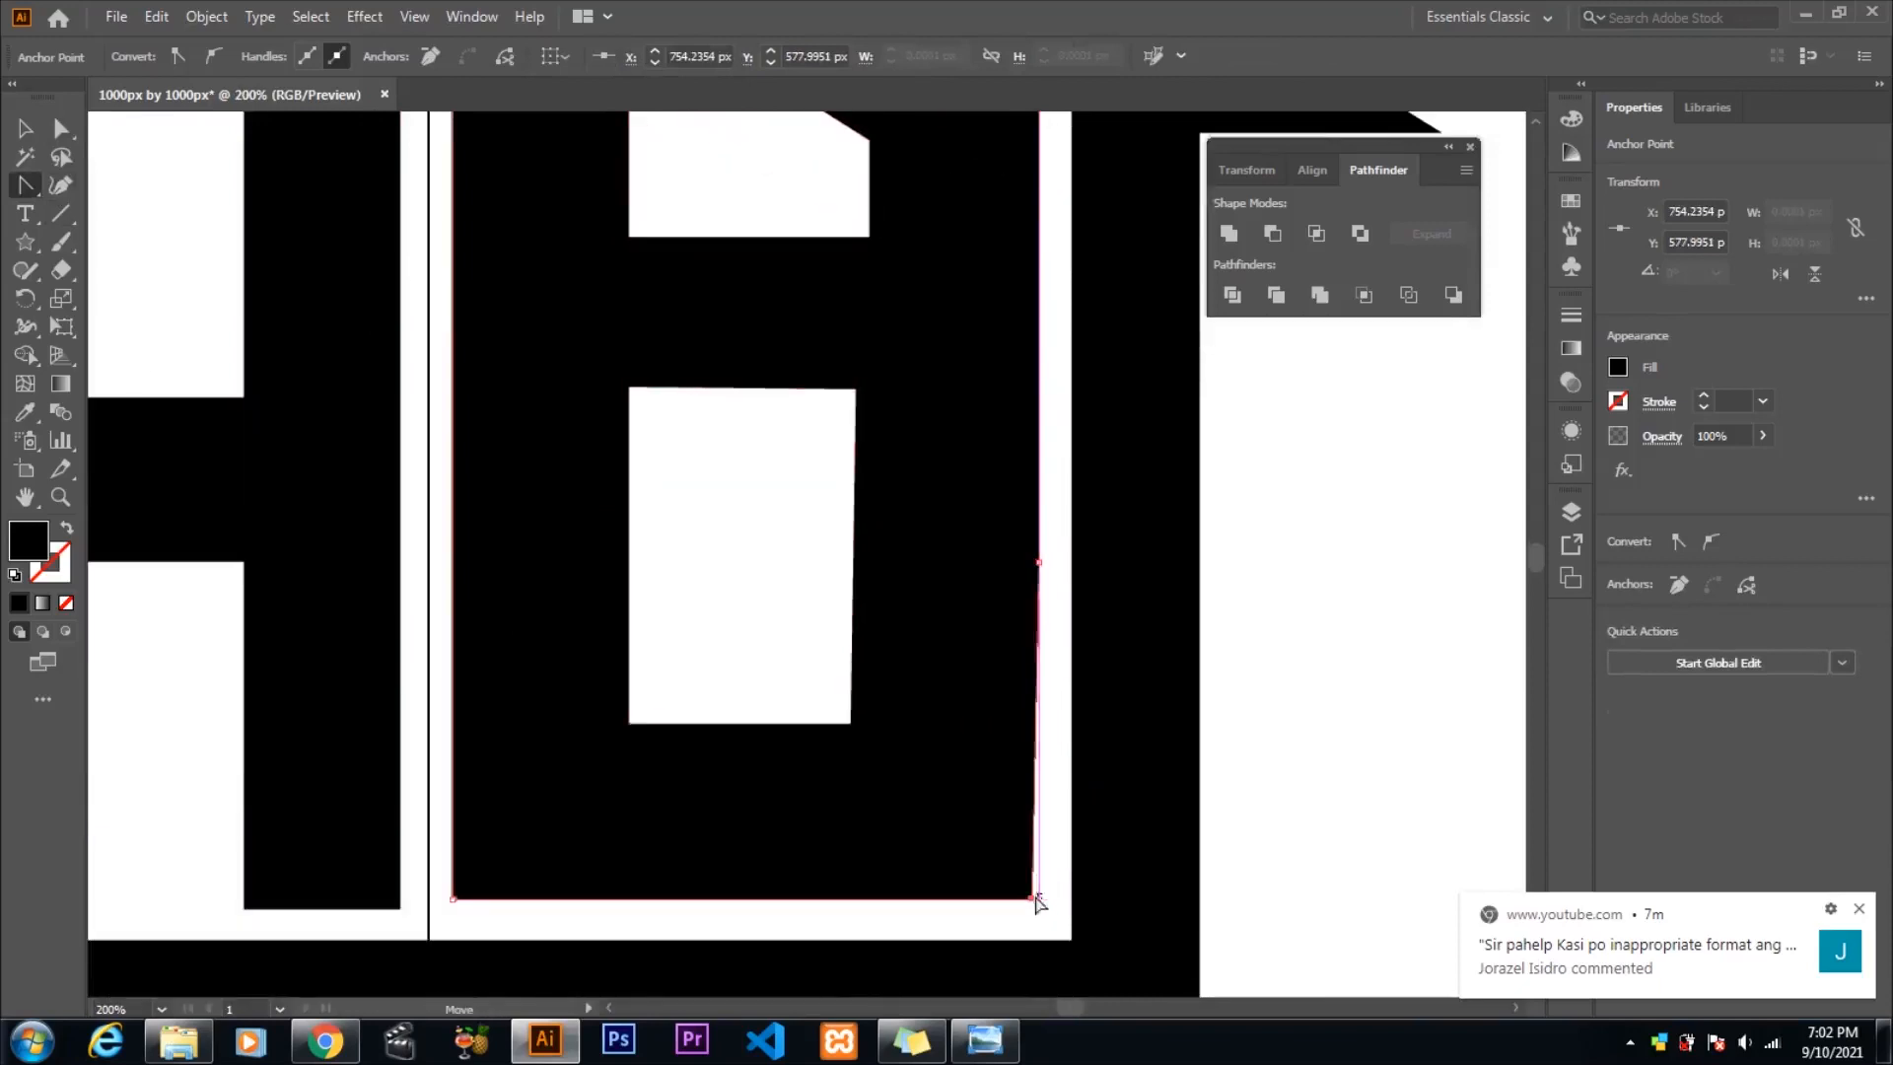
# - Delete the middle anchor on the B's outer right side and convert the upper-right anchor to a corner point again
pyautogui.moveTo(26, 185); pyautogui.dragTo(148, 242)
pyautogui.click(1037, 562)
pyautogui.scroll(3, 1002, 710)
pyautogui.scroll(-2, 1001, 710)
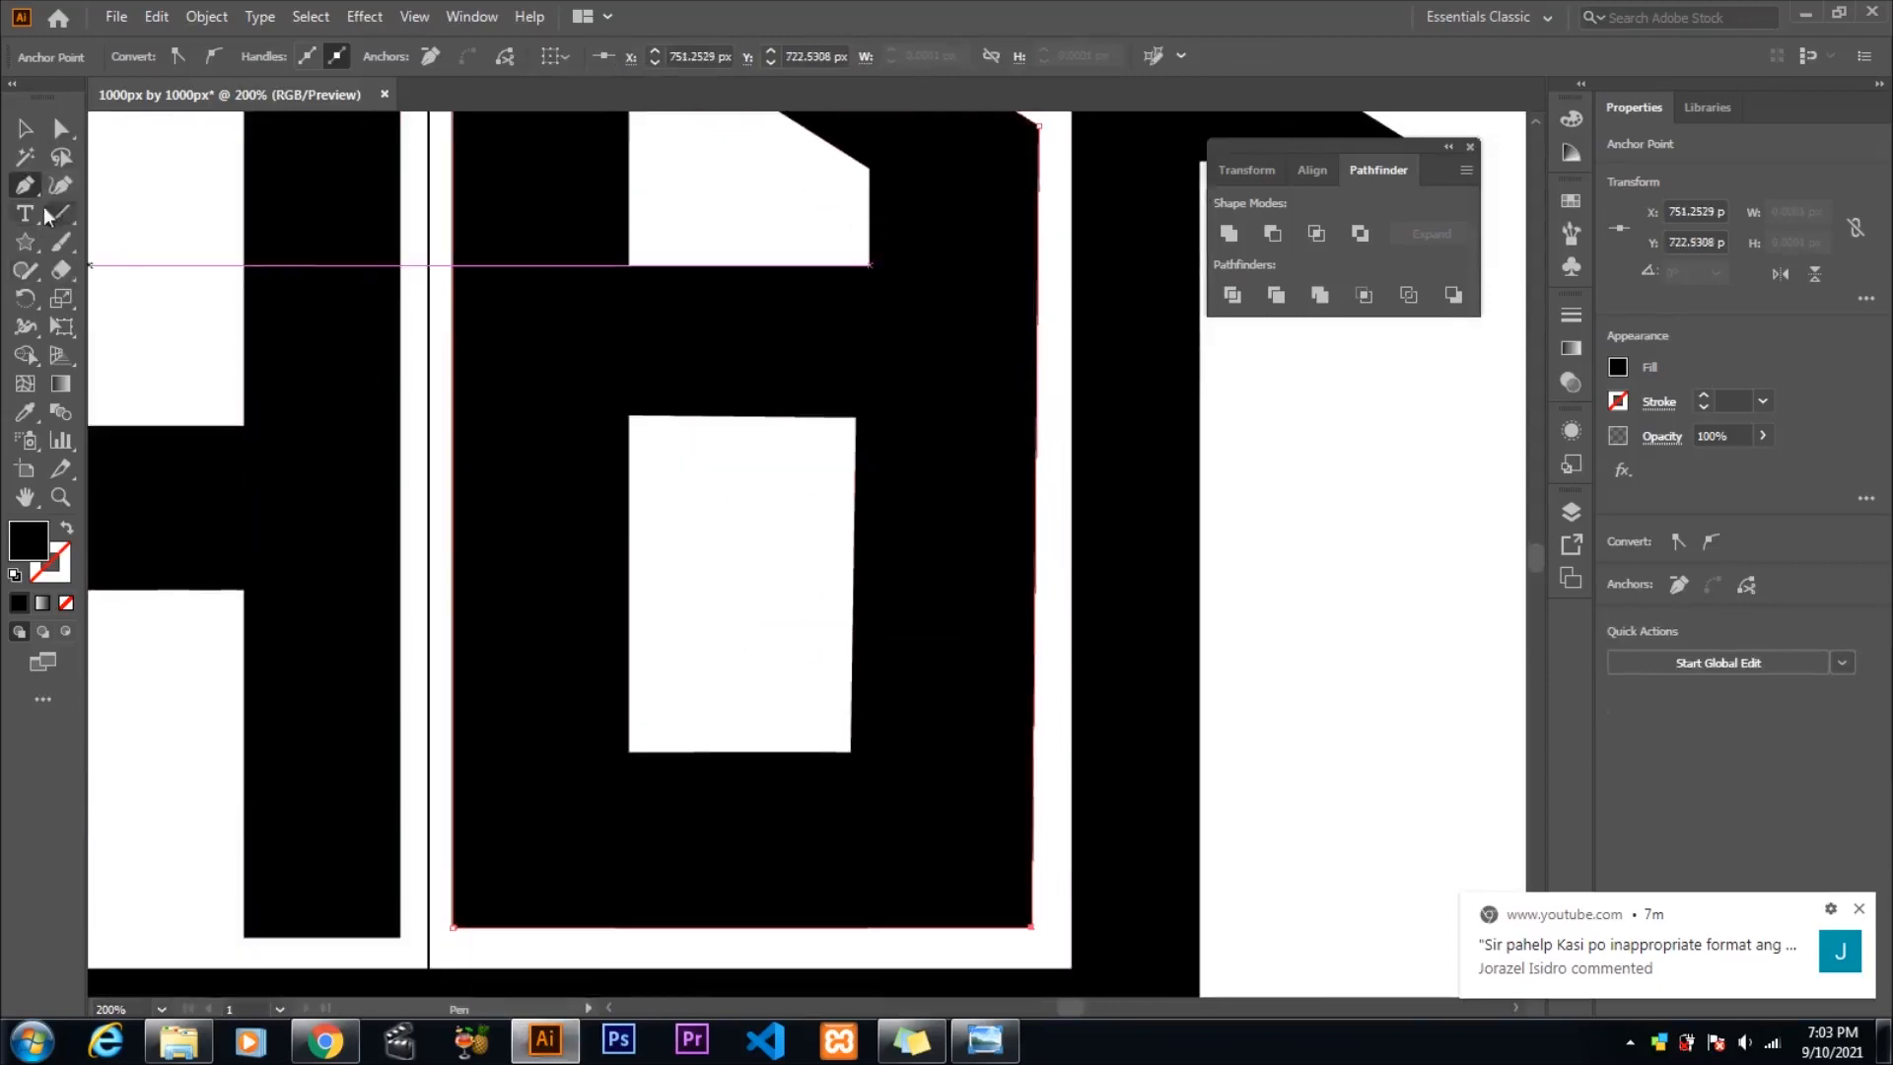
pyautogui.moveTo(26, 185); pyautogui.dragTo(148, 271)
pyautogui.scroll(4, 1083, 769)
pyautogui.click(1039, 240)
pyautogui.scroll(-3, 846, 497)
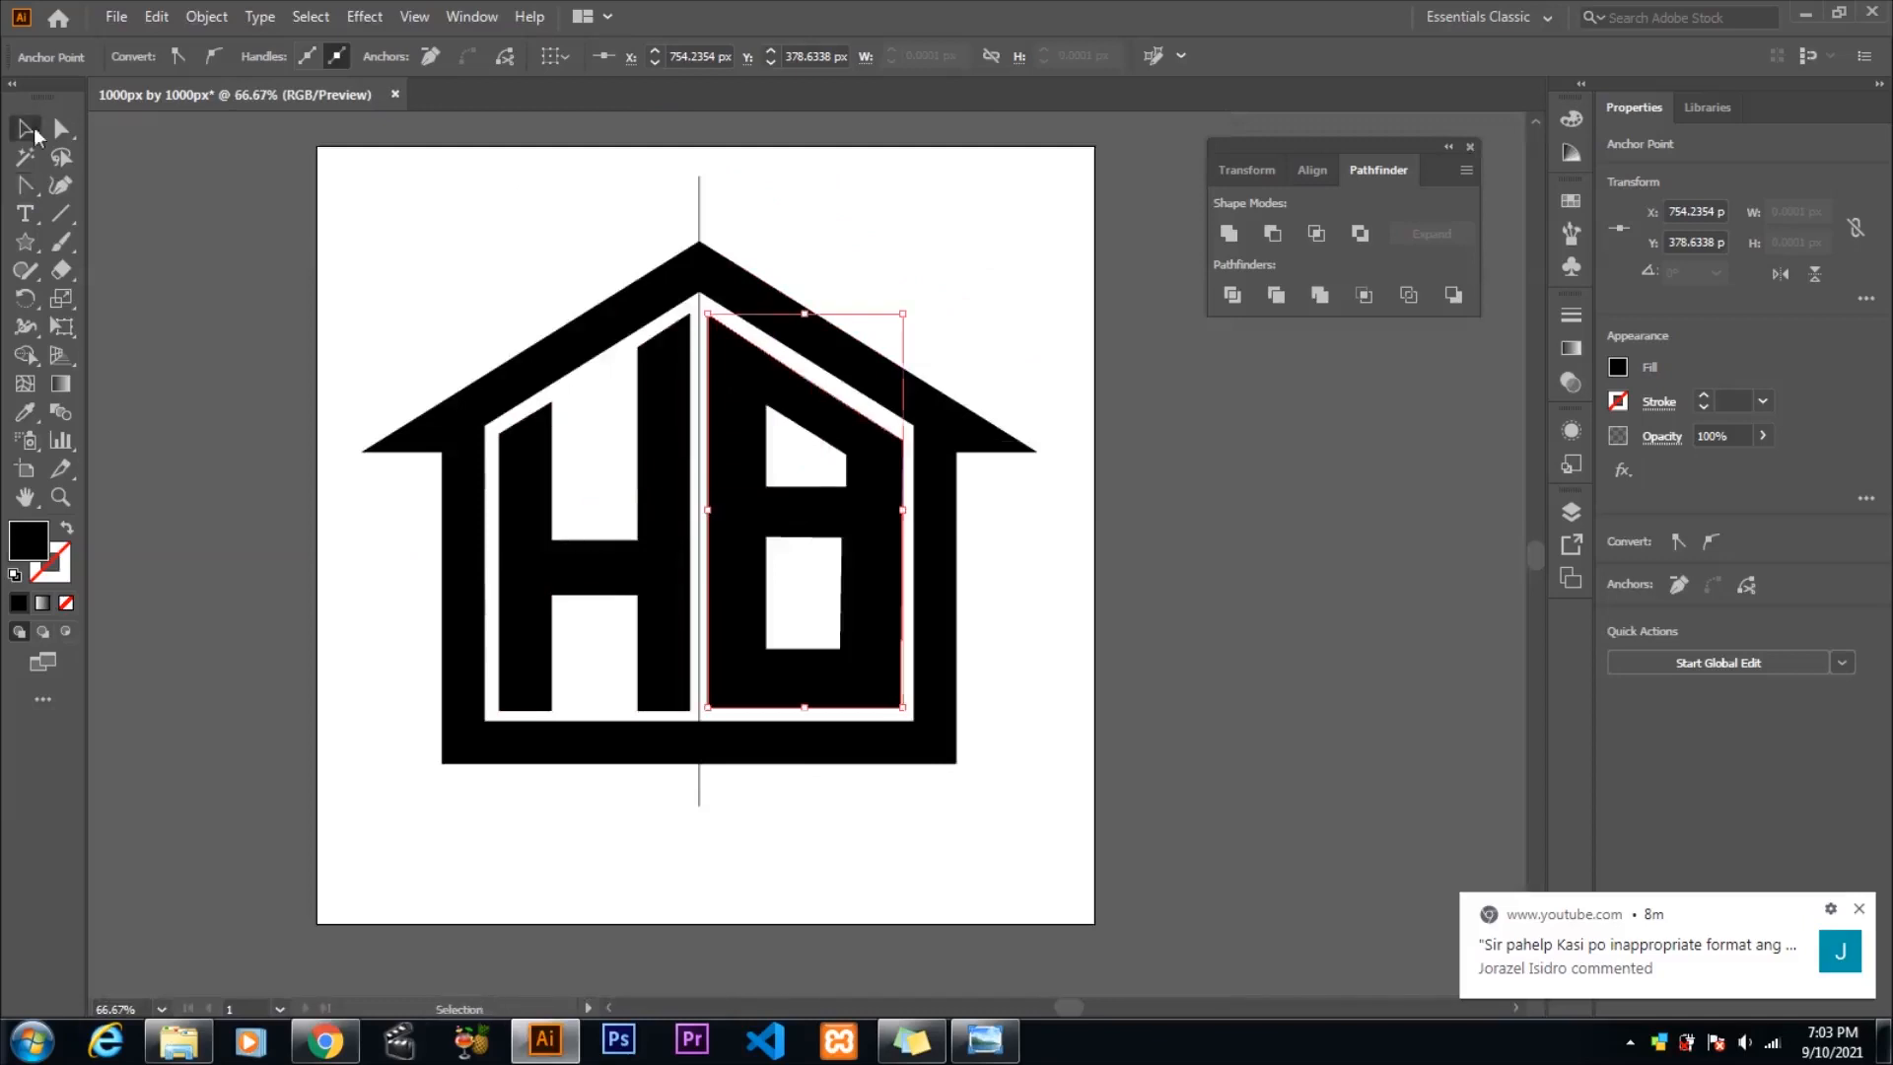
# - Convert the lower counter's lower-right anchor to a corner point and move it to about X 675.96, Y 647.31 px
pyautogui.scroll(3, 855, 653)
pyautogui.press('a')
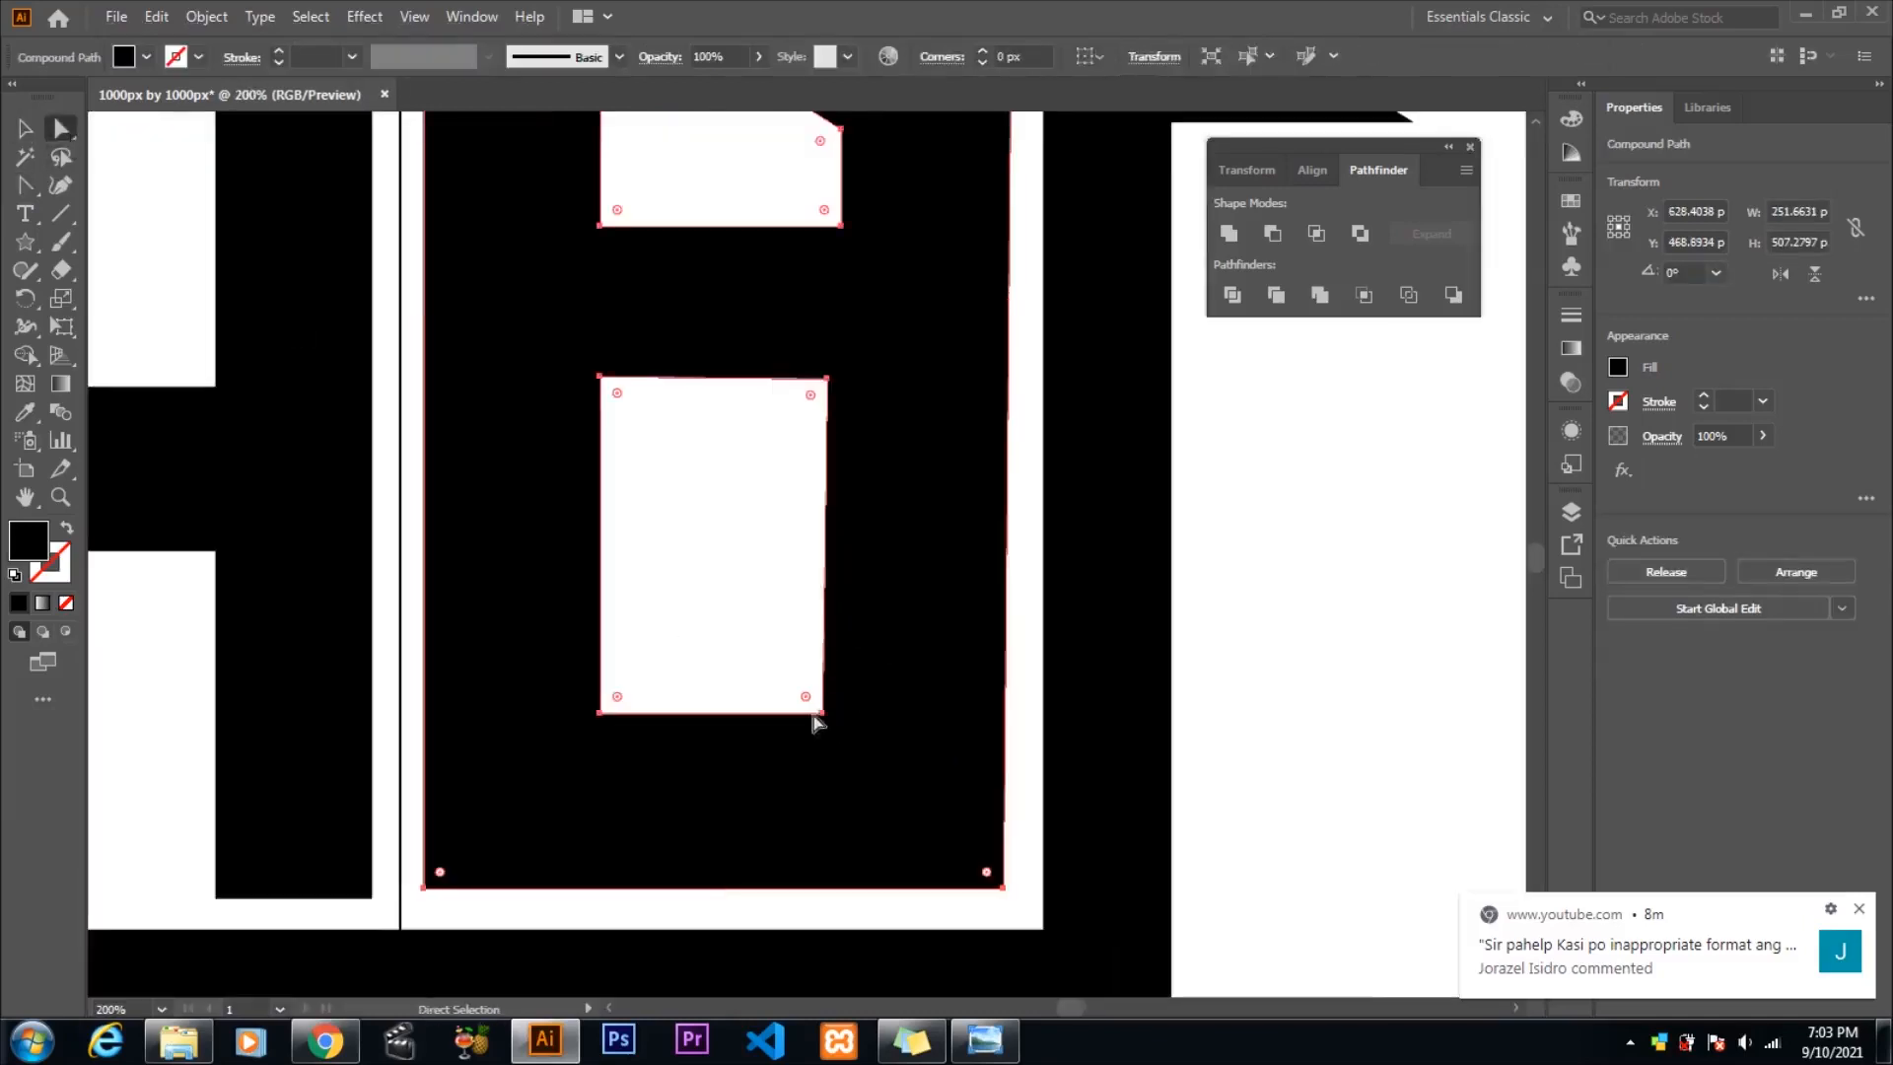
pyautogui.click(823, 712)
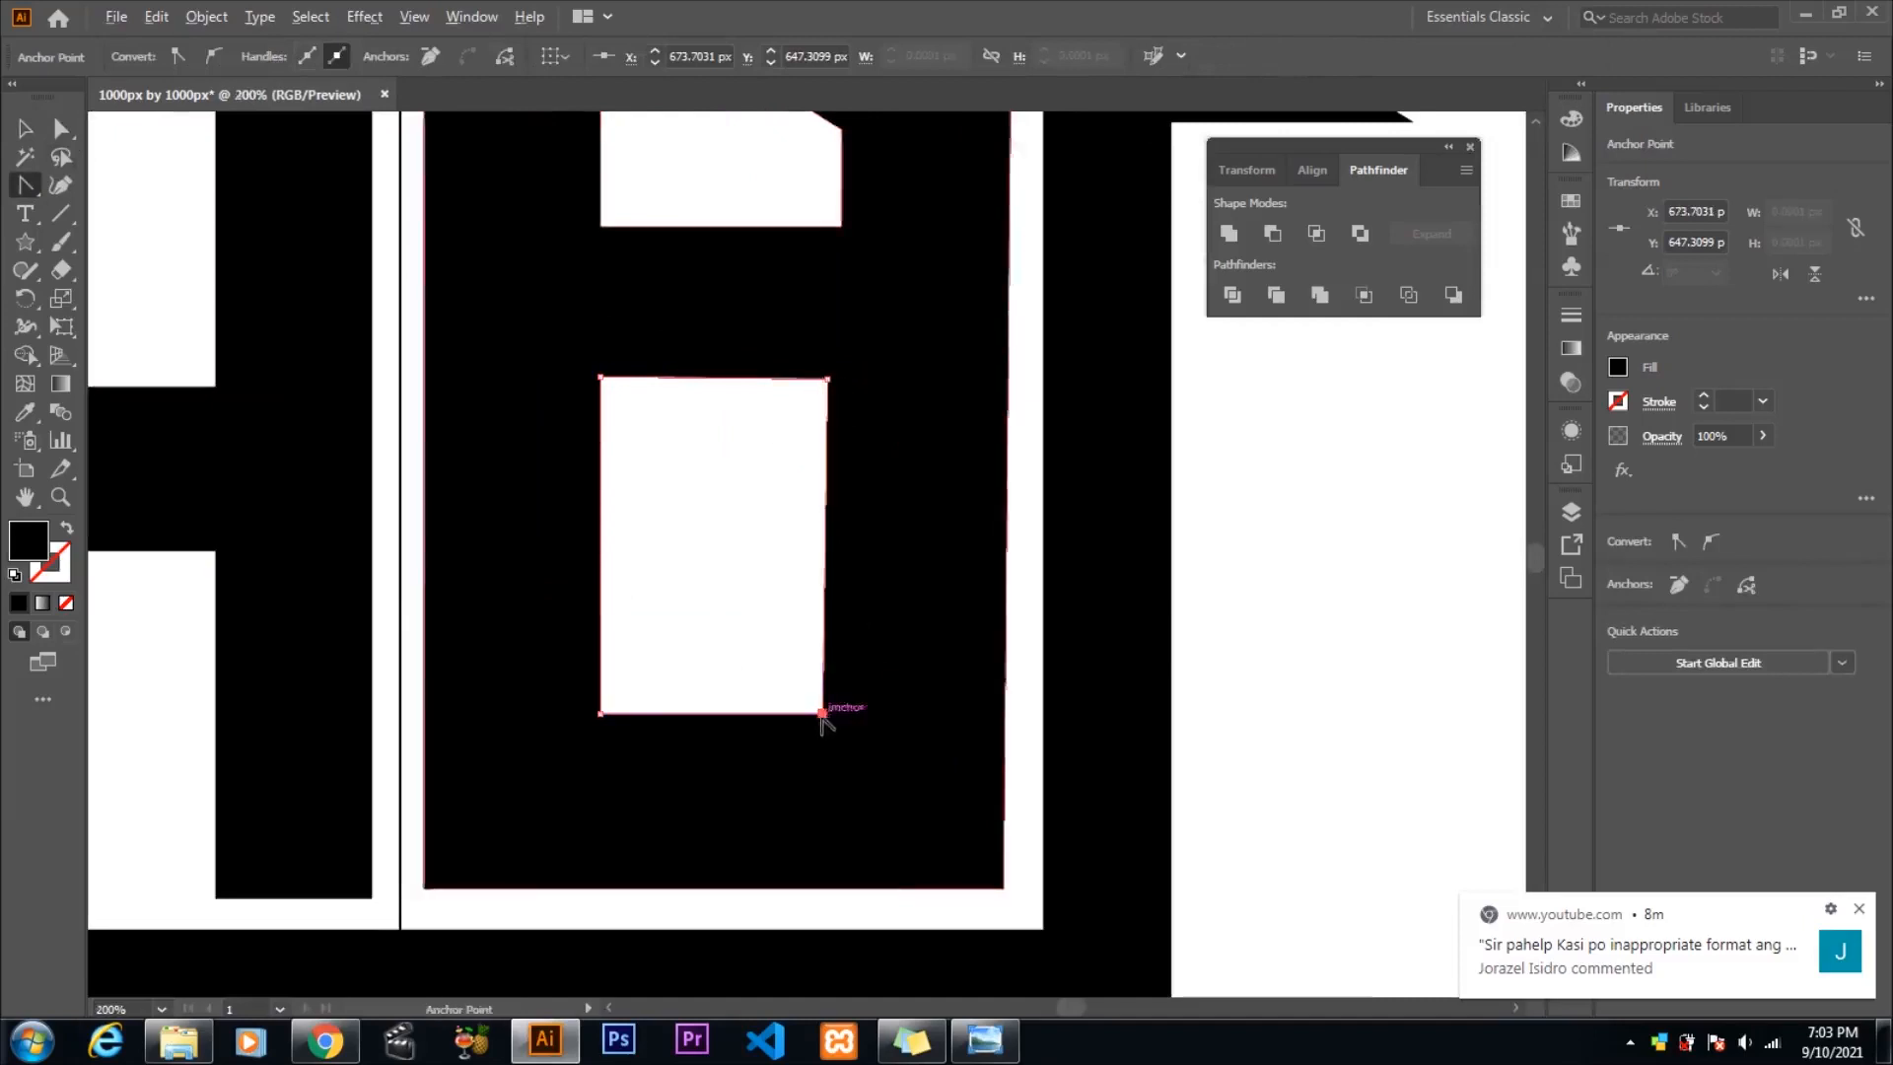
pyautogui.scroll(1, 828, 710)
pyautogui.click(69, 138)
pyautogui.moveTo(833, 712); pyautogui.dragTo(840, 712)
pyautogui.scroll(1, 693, 455)
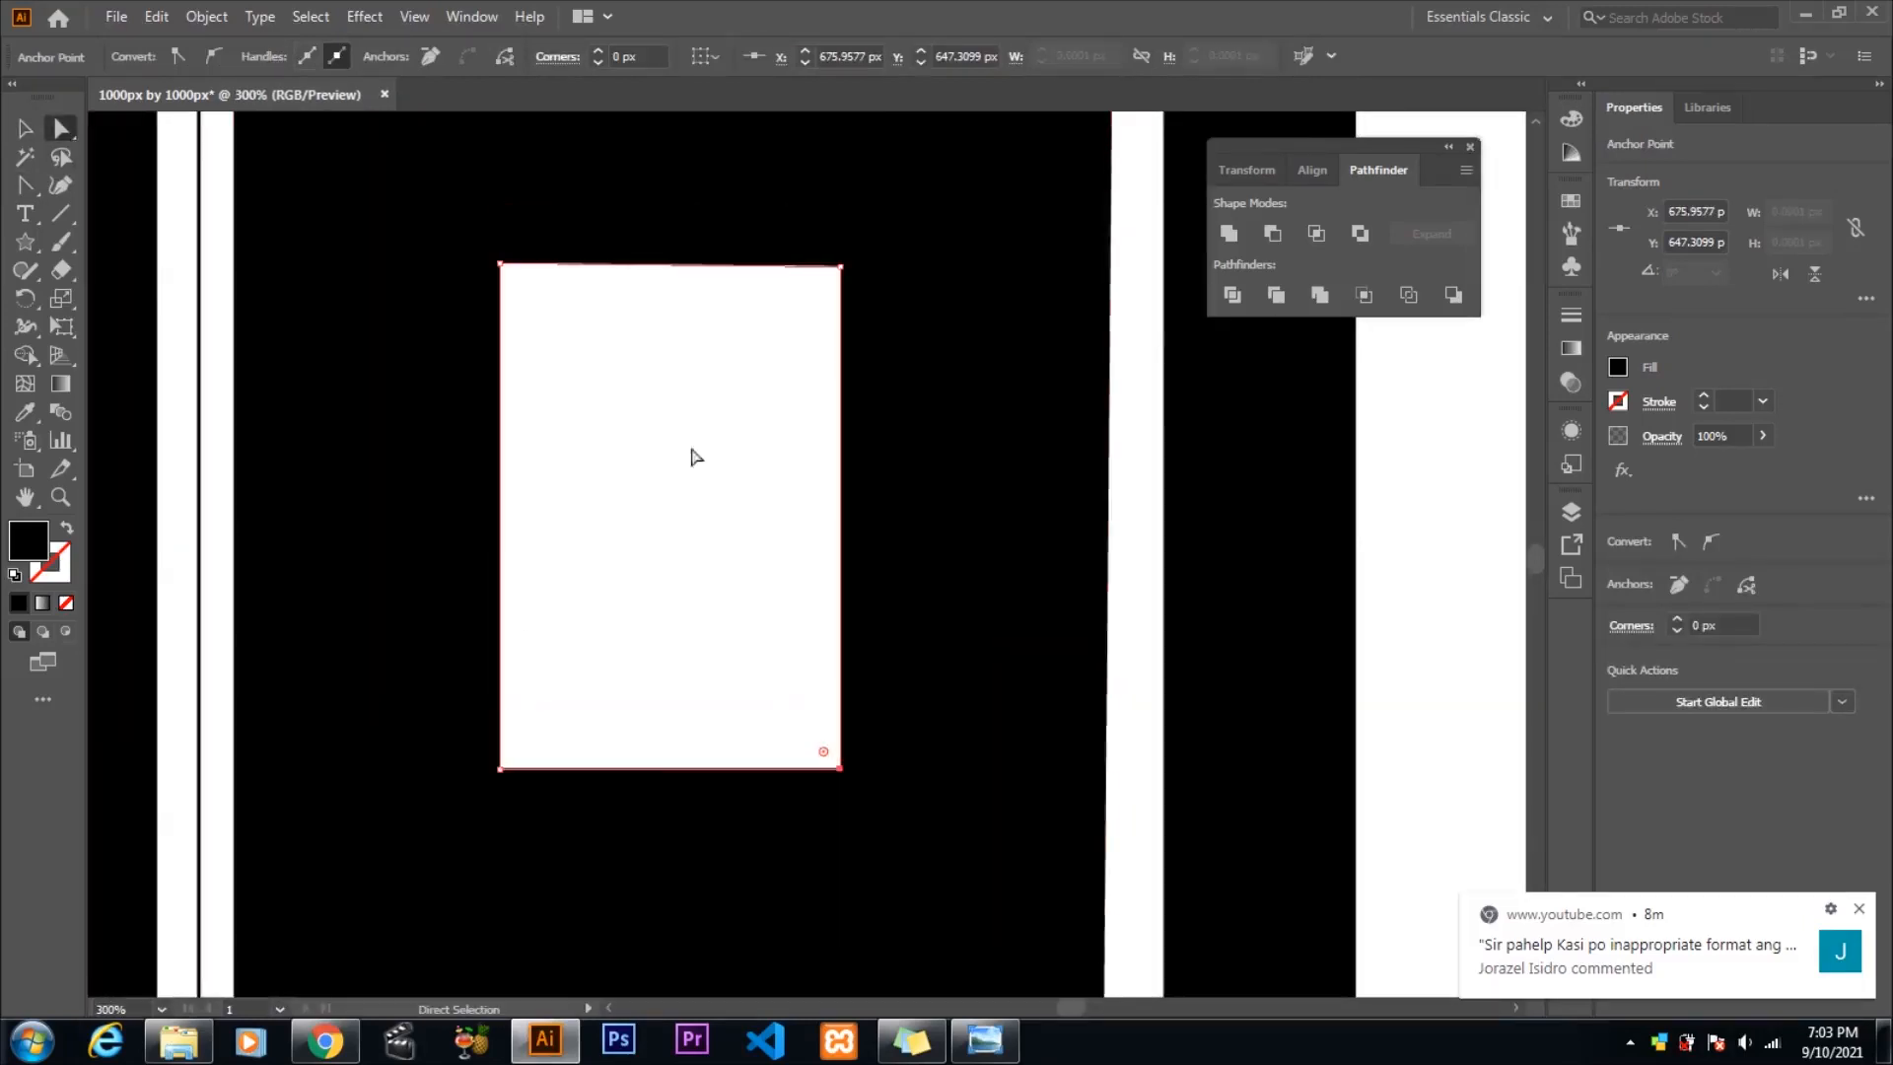
# - Raise the lower counter's upper-right anchor to about Y 502.75 px to level the counter's top edge
pyautogui.scroll(4, 840, 276)
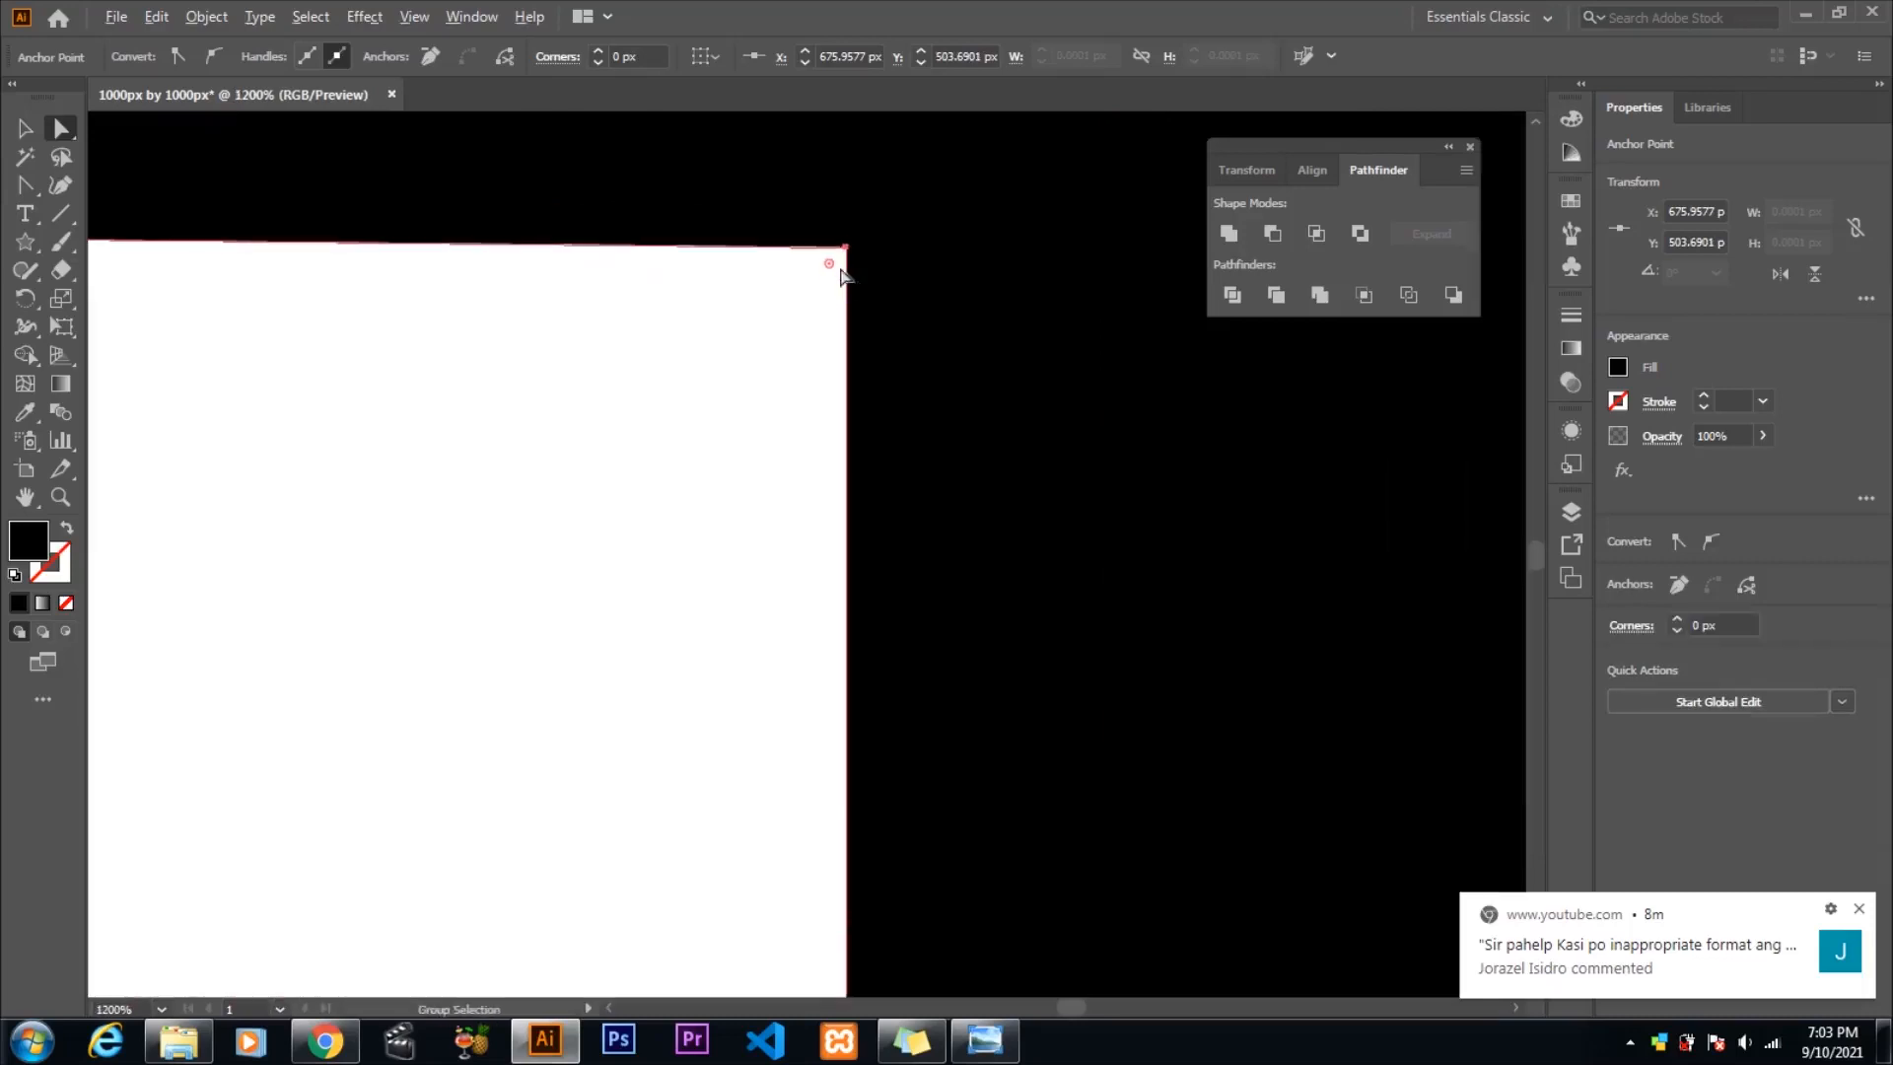
pyautogui.moveTo(848, 248); pyautogui.dragTo(849, 232)
pyautogui.scroll(-5, 731, 428)
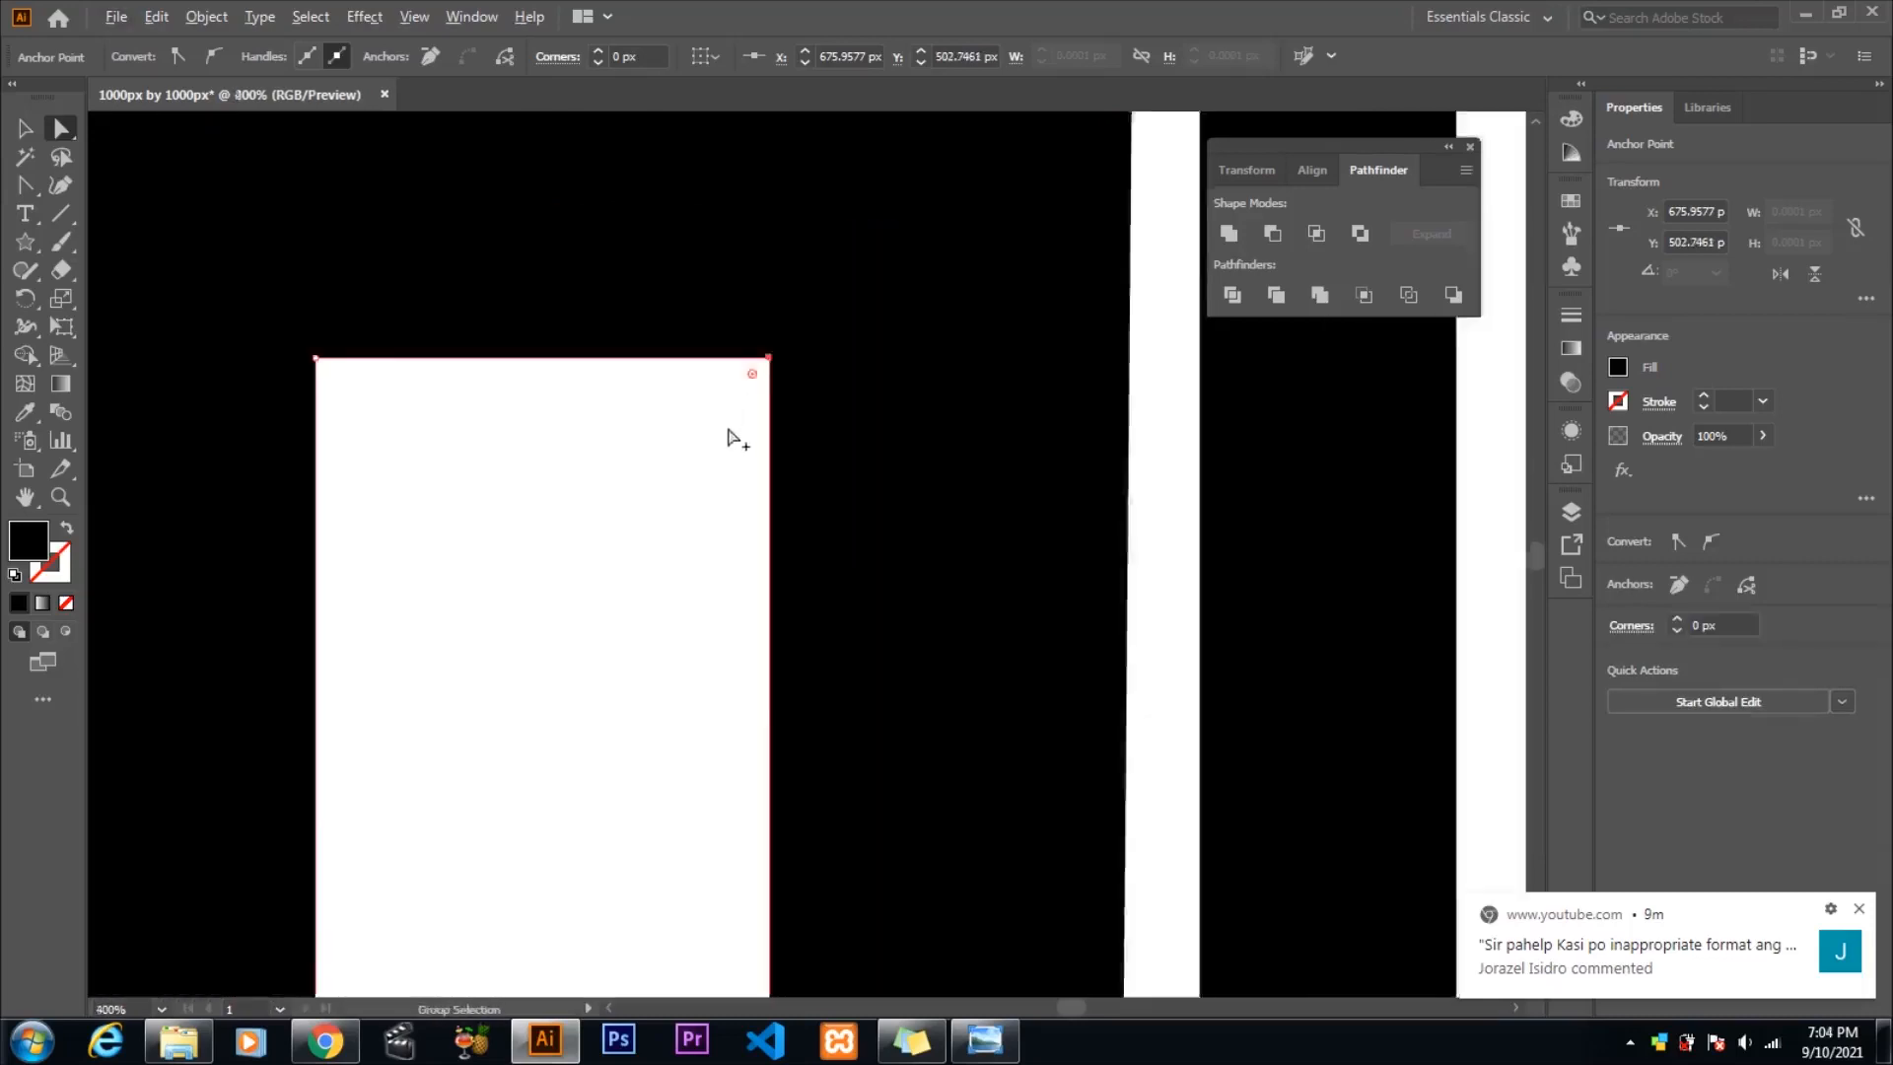
# - Straighten and lower the upper counter's slanted top edge, bringing its upper-left anchor to about X 578.57, Y 343.64 px
pyautogui.scroll(2, 625, 320)
pyautogui.click(654, 362)
pyautogui.scroll(2, 660, 364)
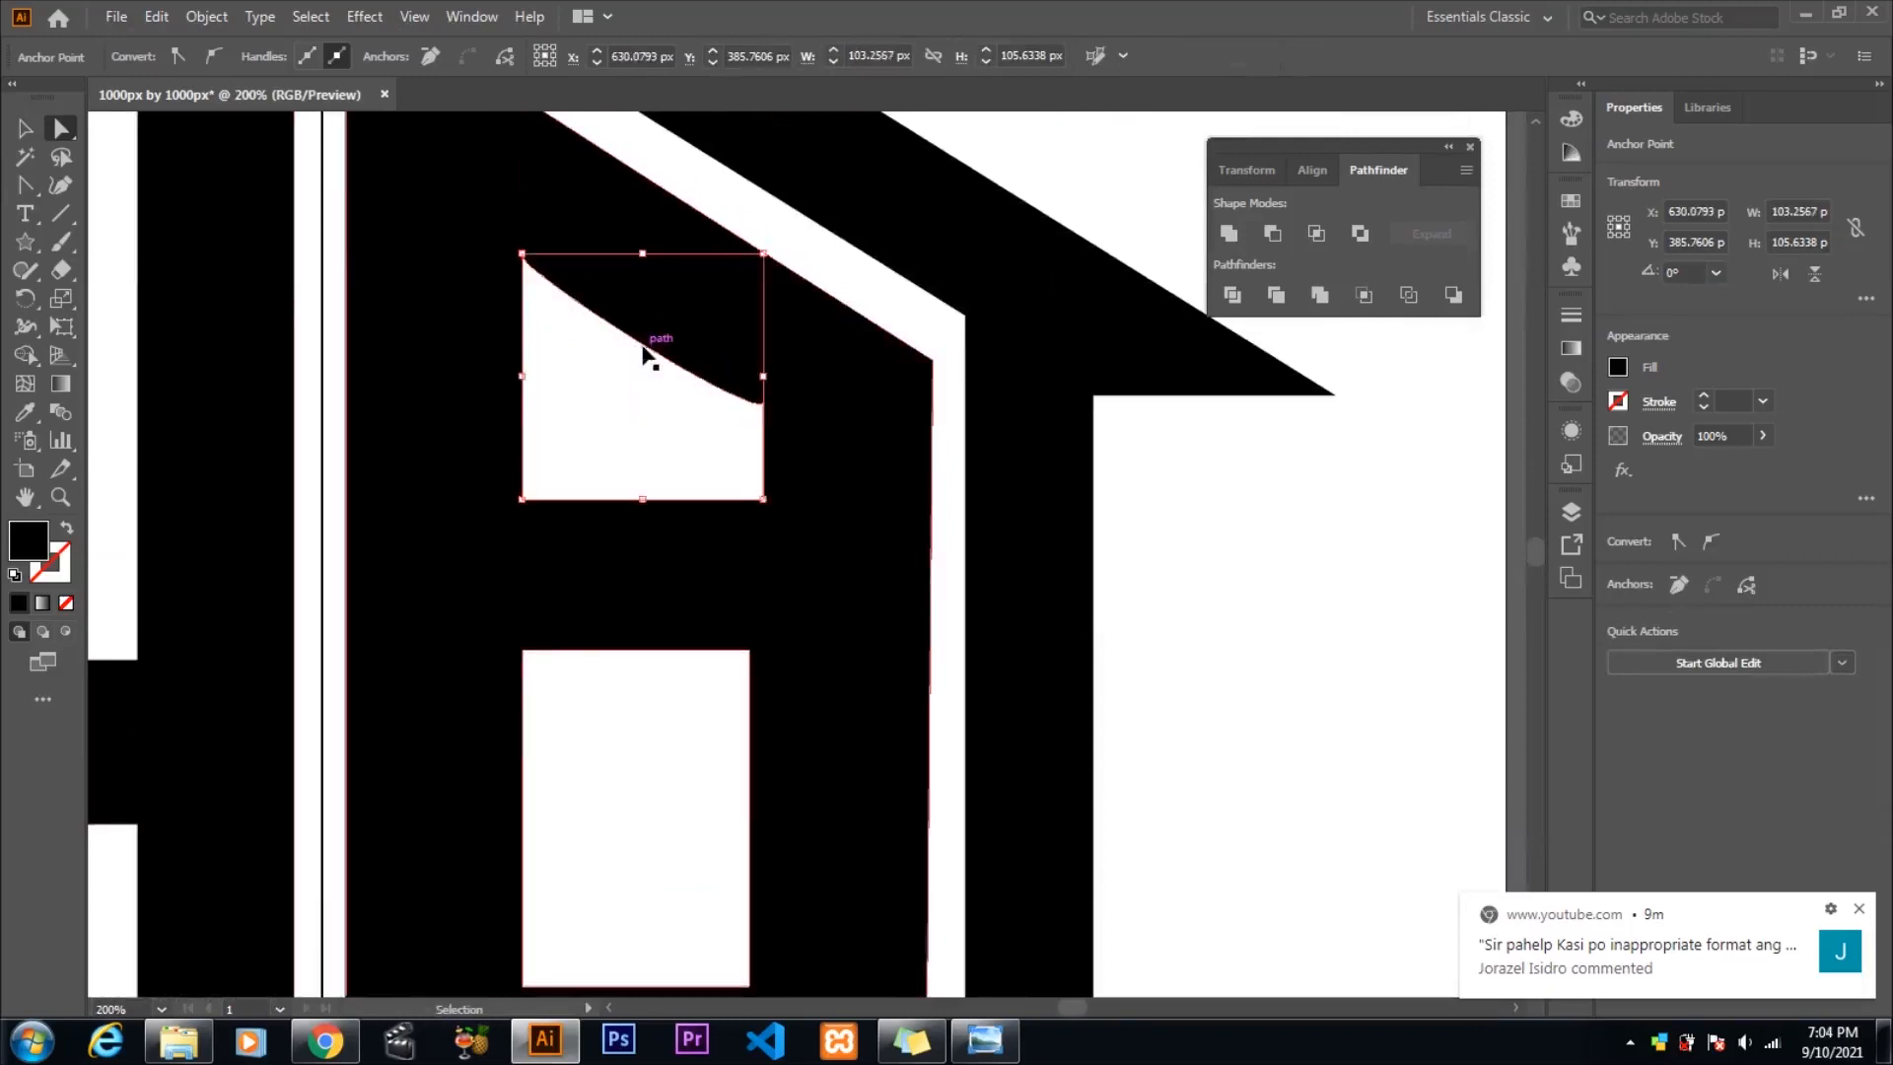
pyautogui.scroll(3, 554, 296)
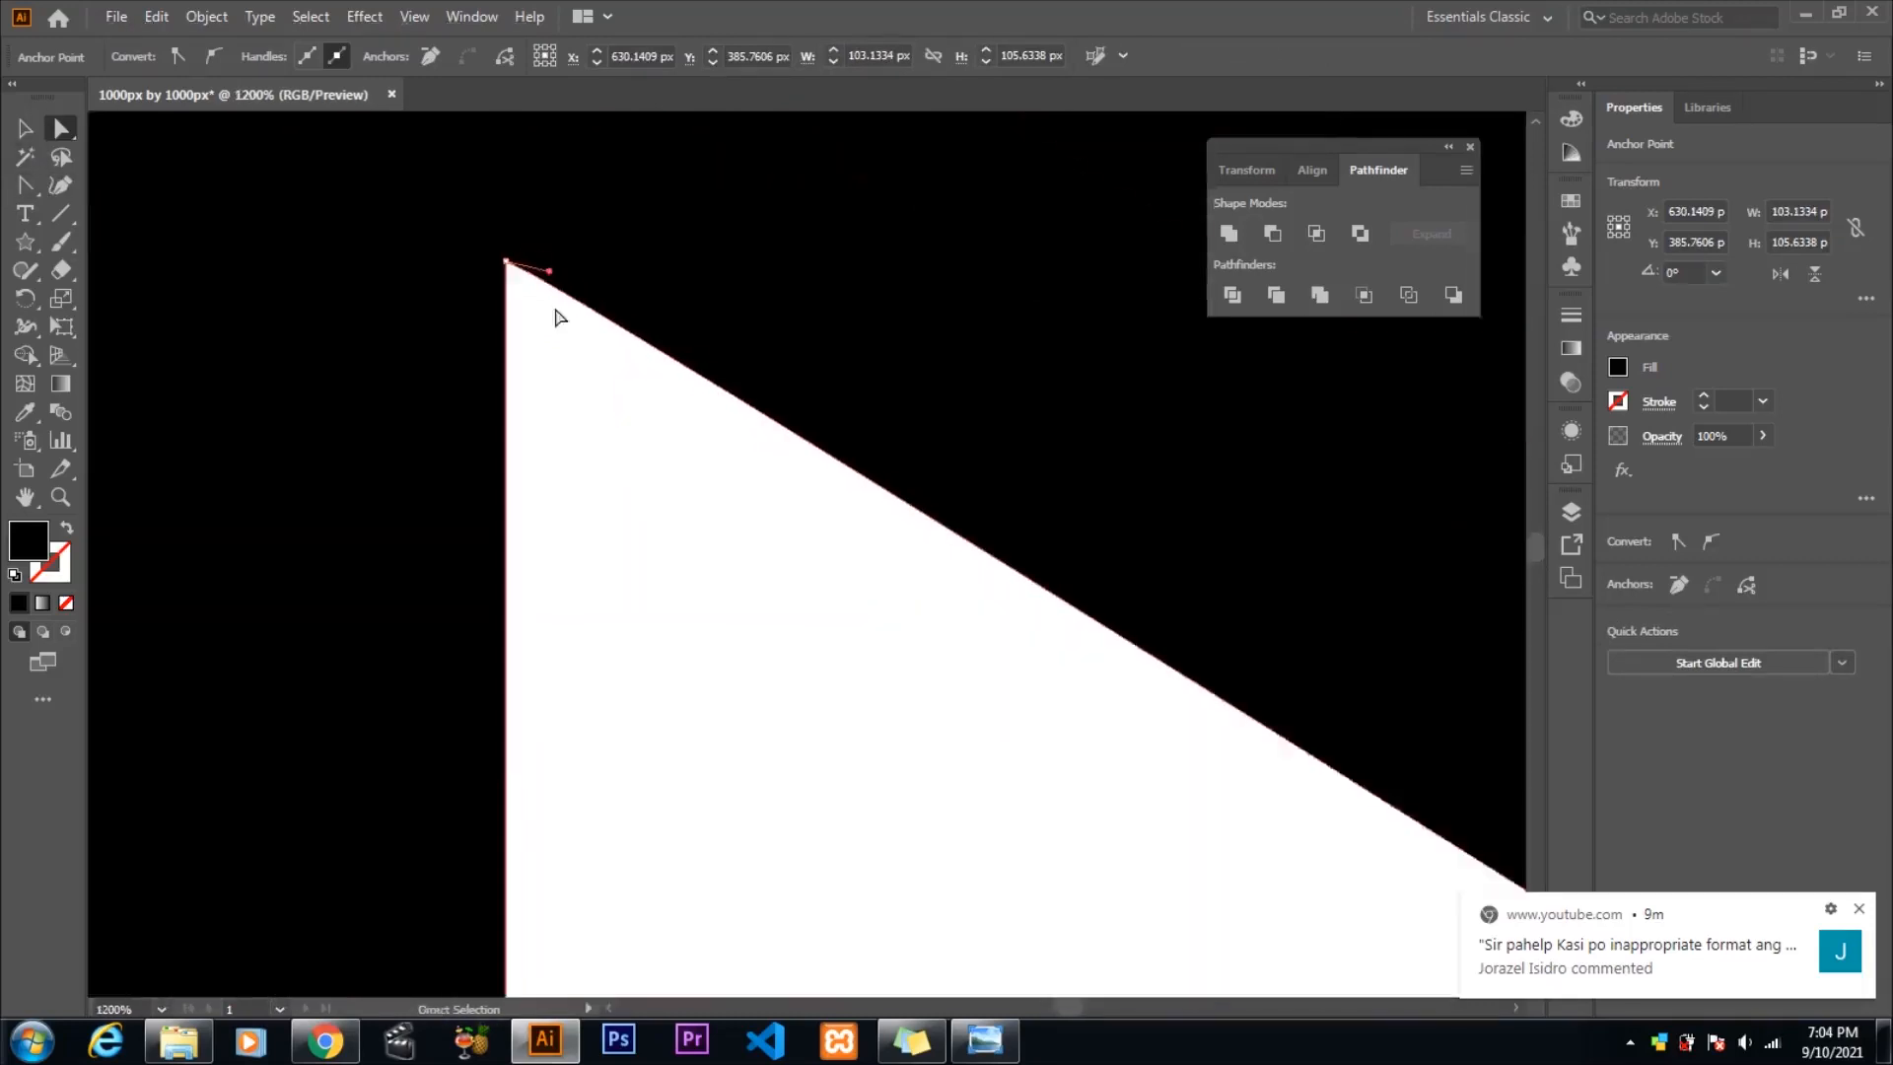
pyautogui.scroll(-1, 553, 305)
pyautogui.click(537, 292)
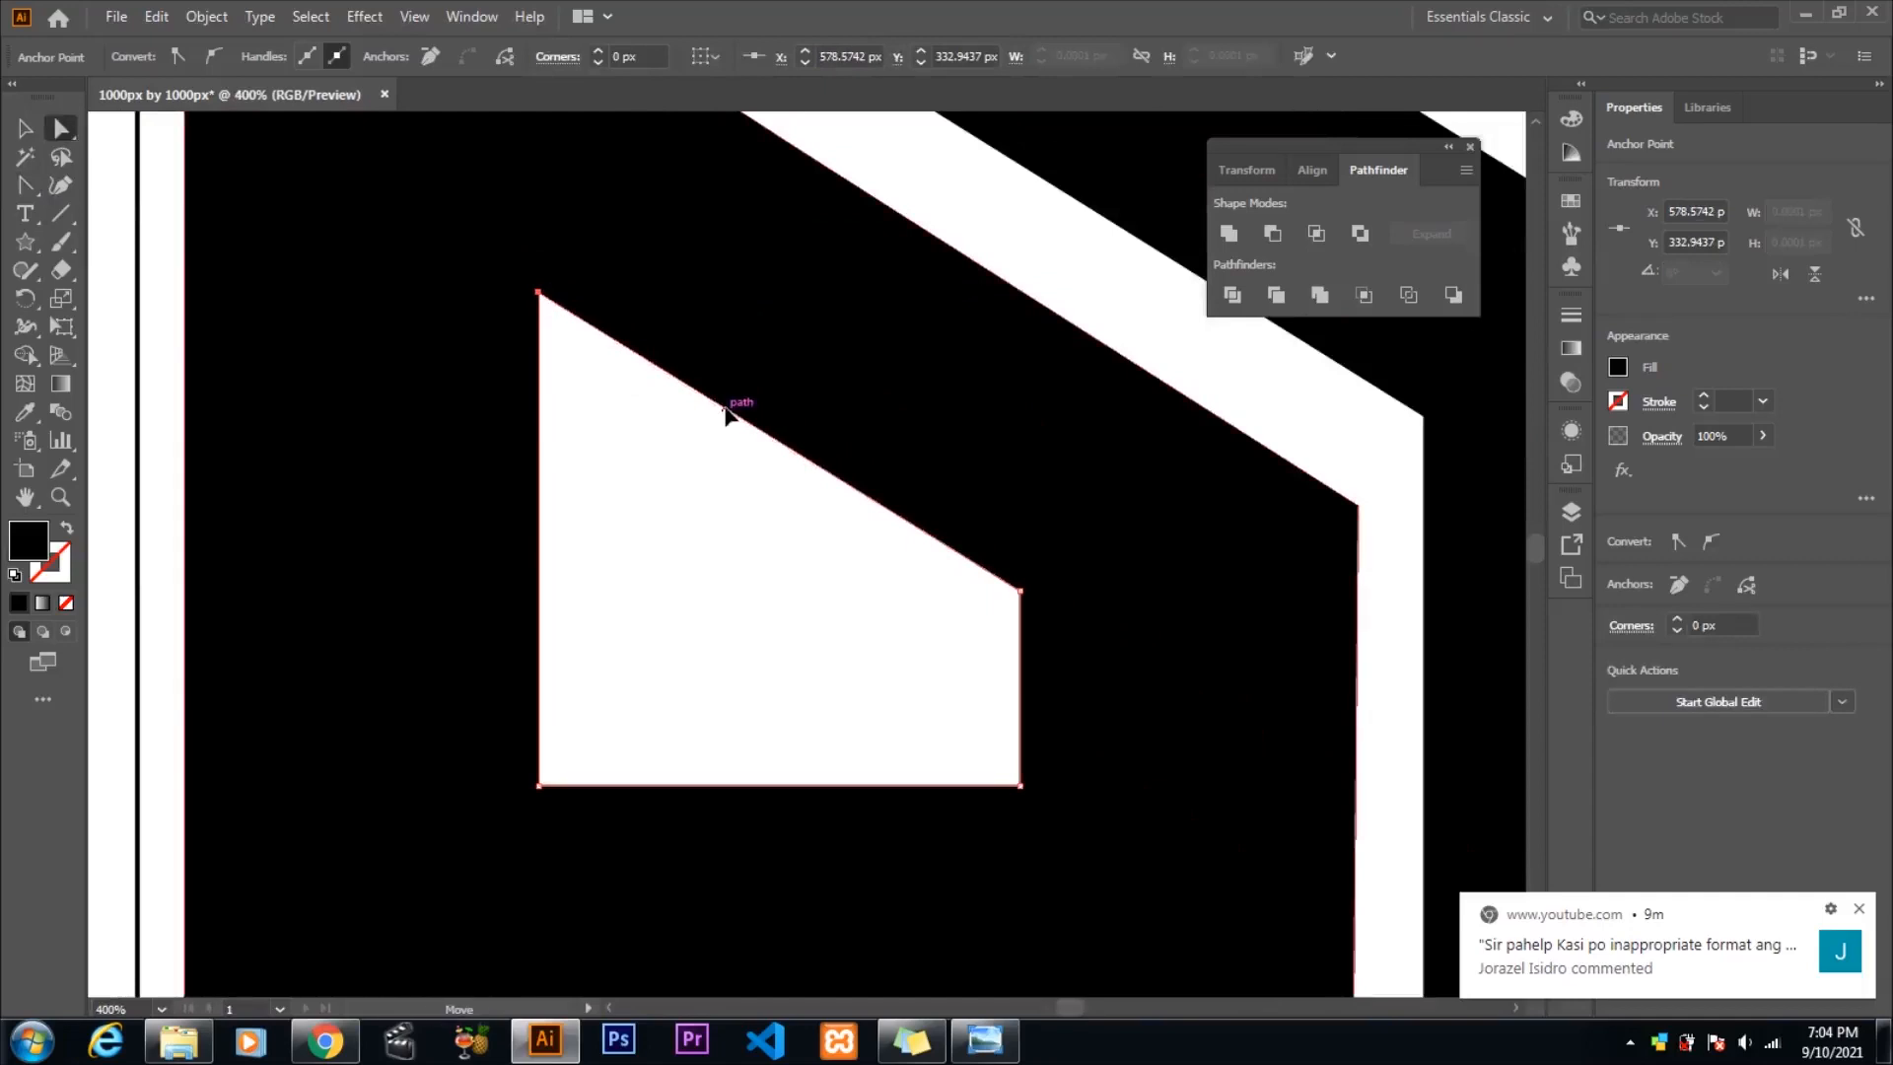
pyautogui.moveTo(725, 409); pyautogui.dragTo(725, 453)
pyautogui.scroll(-1, 769, 565)
pyautogui.scroll(2, 765, 556)
pyautogui.scroll(-2, 752, 529)
pyautogui.scroll(-4, 751, 524)
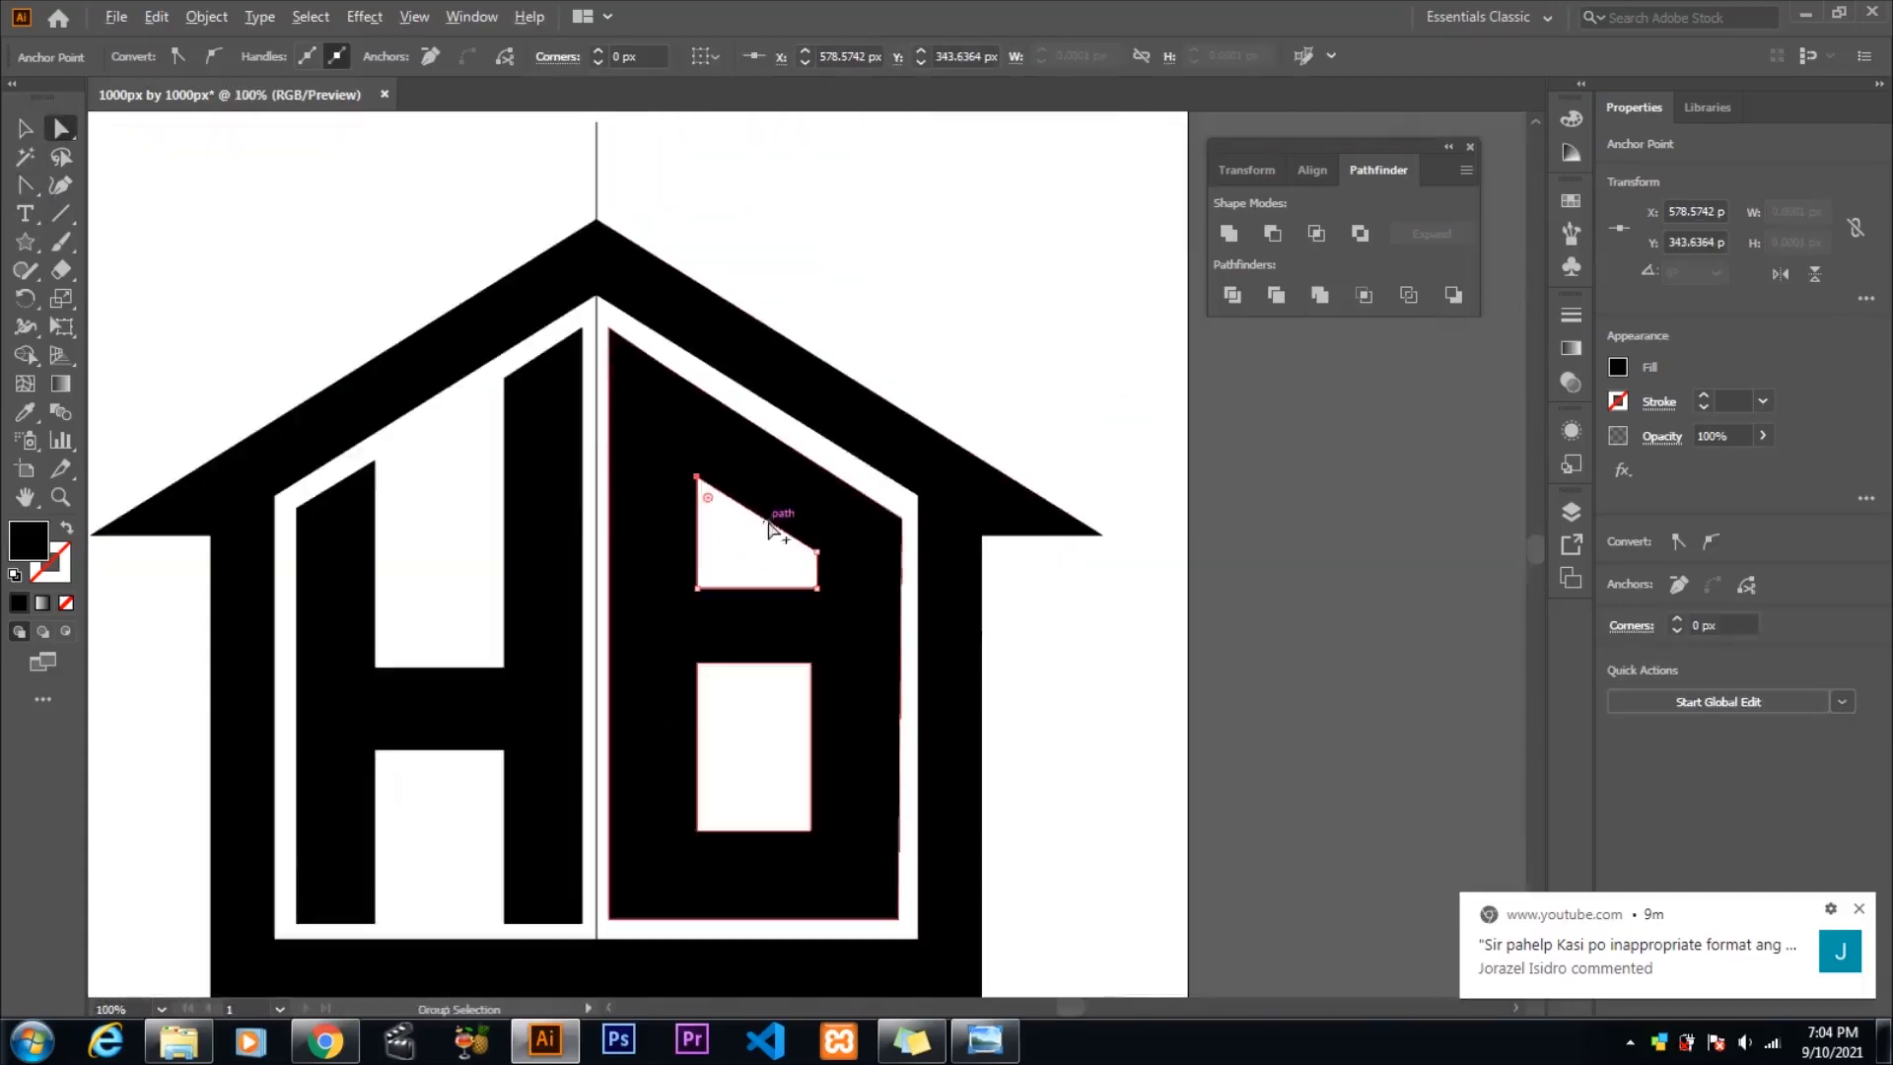
# - Raise the bottom edges of the H's two legs to about Y 722.53 px, level with the B's bottom
pyautogui.scroll(-1, 715, 729)
pyautogui.scroll(-1, 337, 828)
pyautogui.scroll(1, 337, 838)
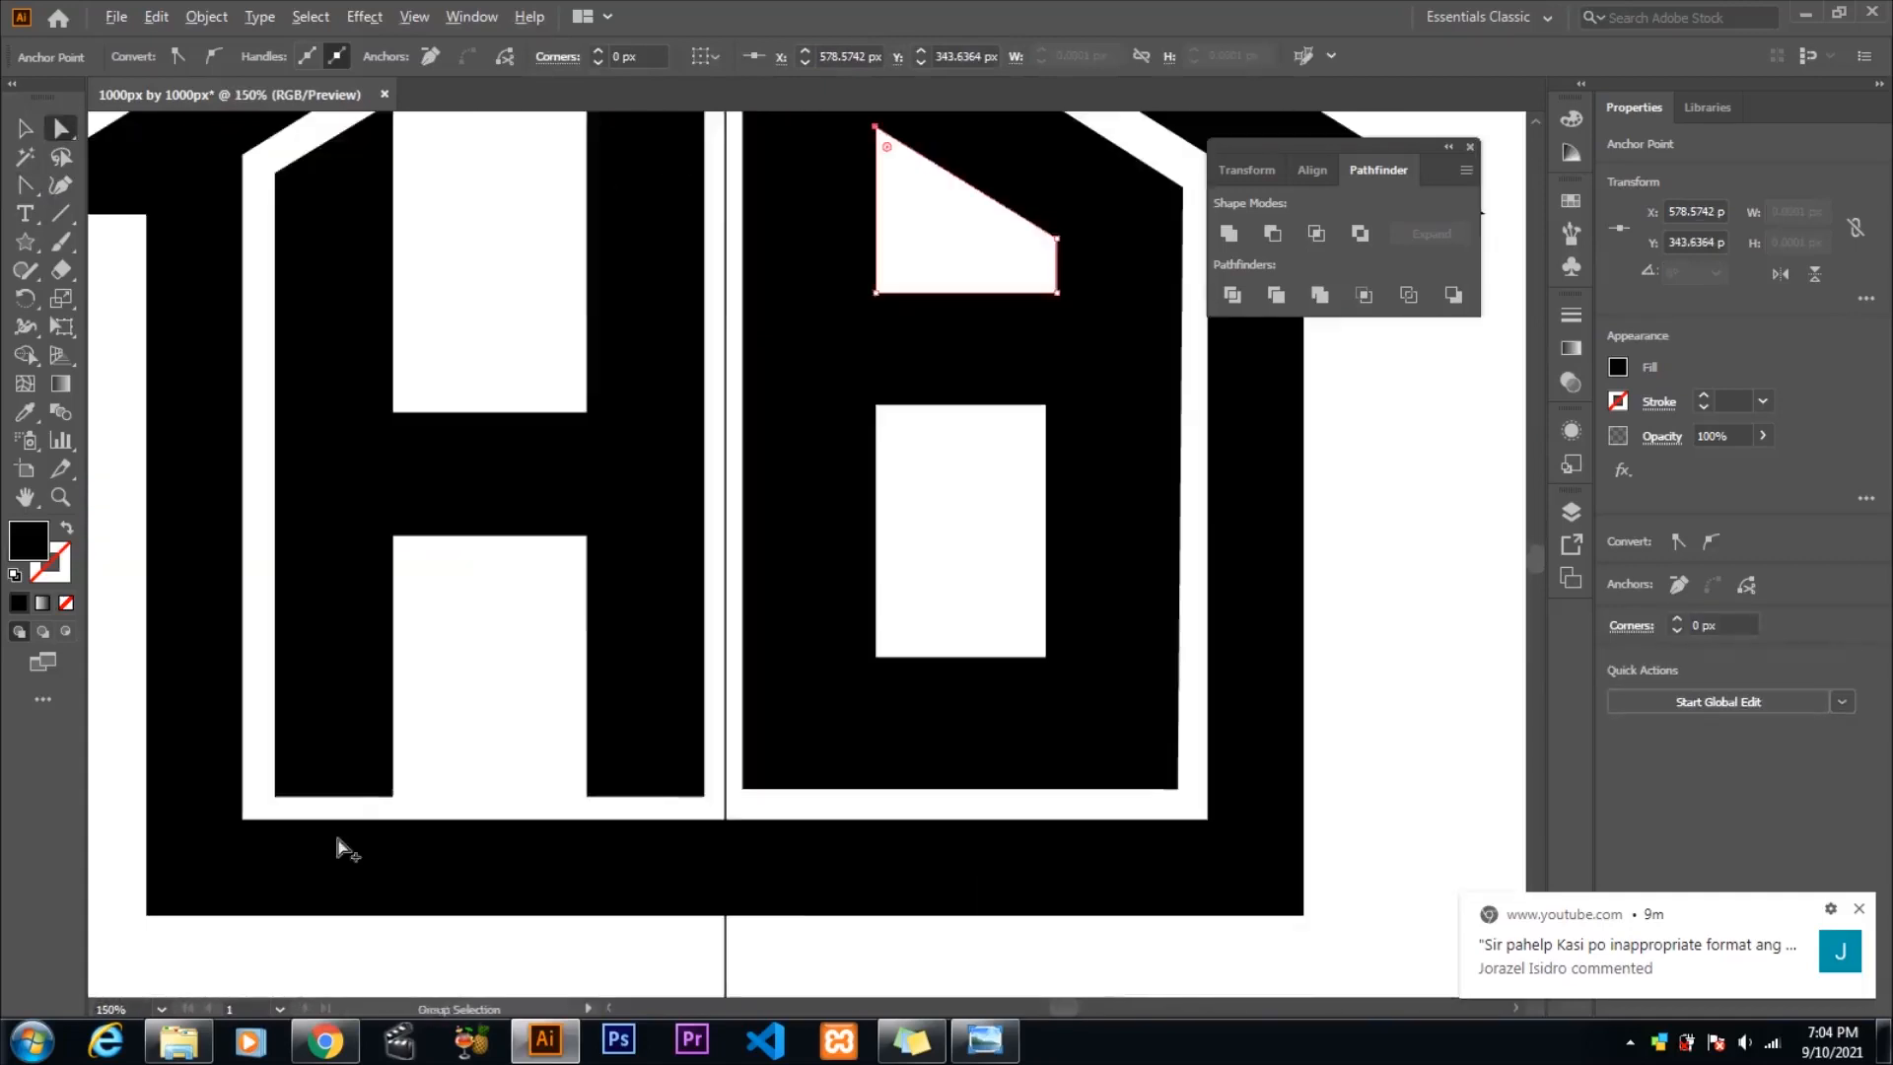
pyautogui.click(338, 792)
pyautogui.moveTo(338, 794); pyautogui.dragTo(340, 789)
pyautogui.hotkey('ctrl', 'z')
pyautogui.click(346, 795)
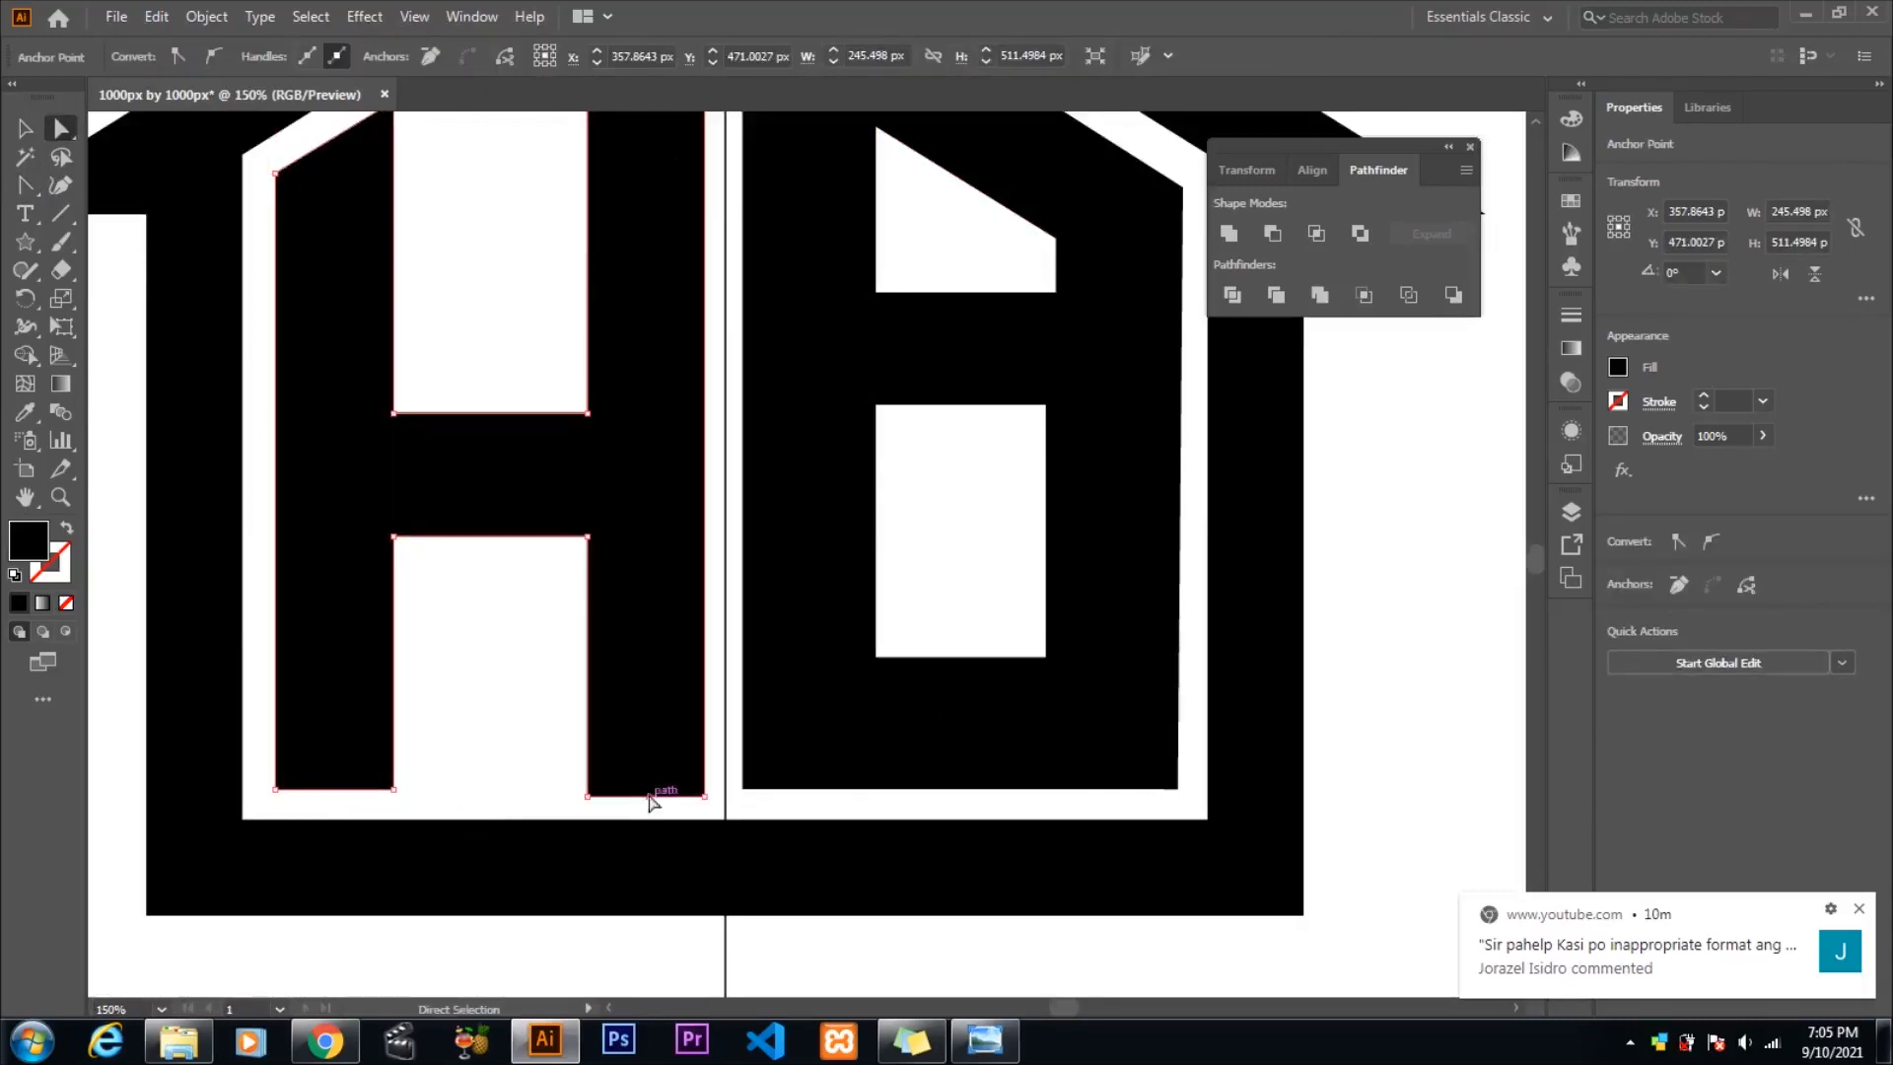
pyautogui.click(668, 796)
pyautogui.scroll(3, 804, 814)
pyautogui.scroll(-2, 819, 786)
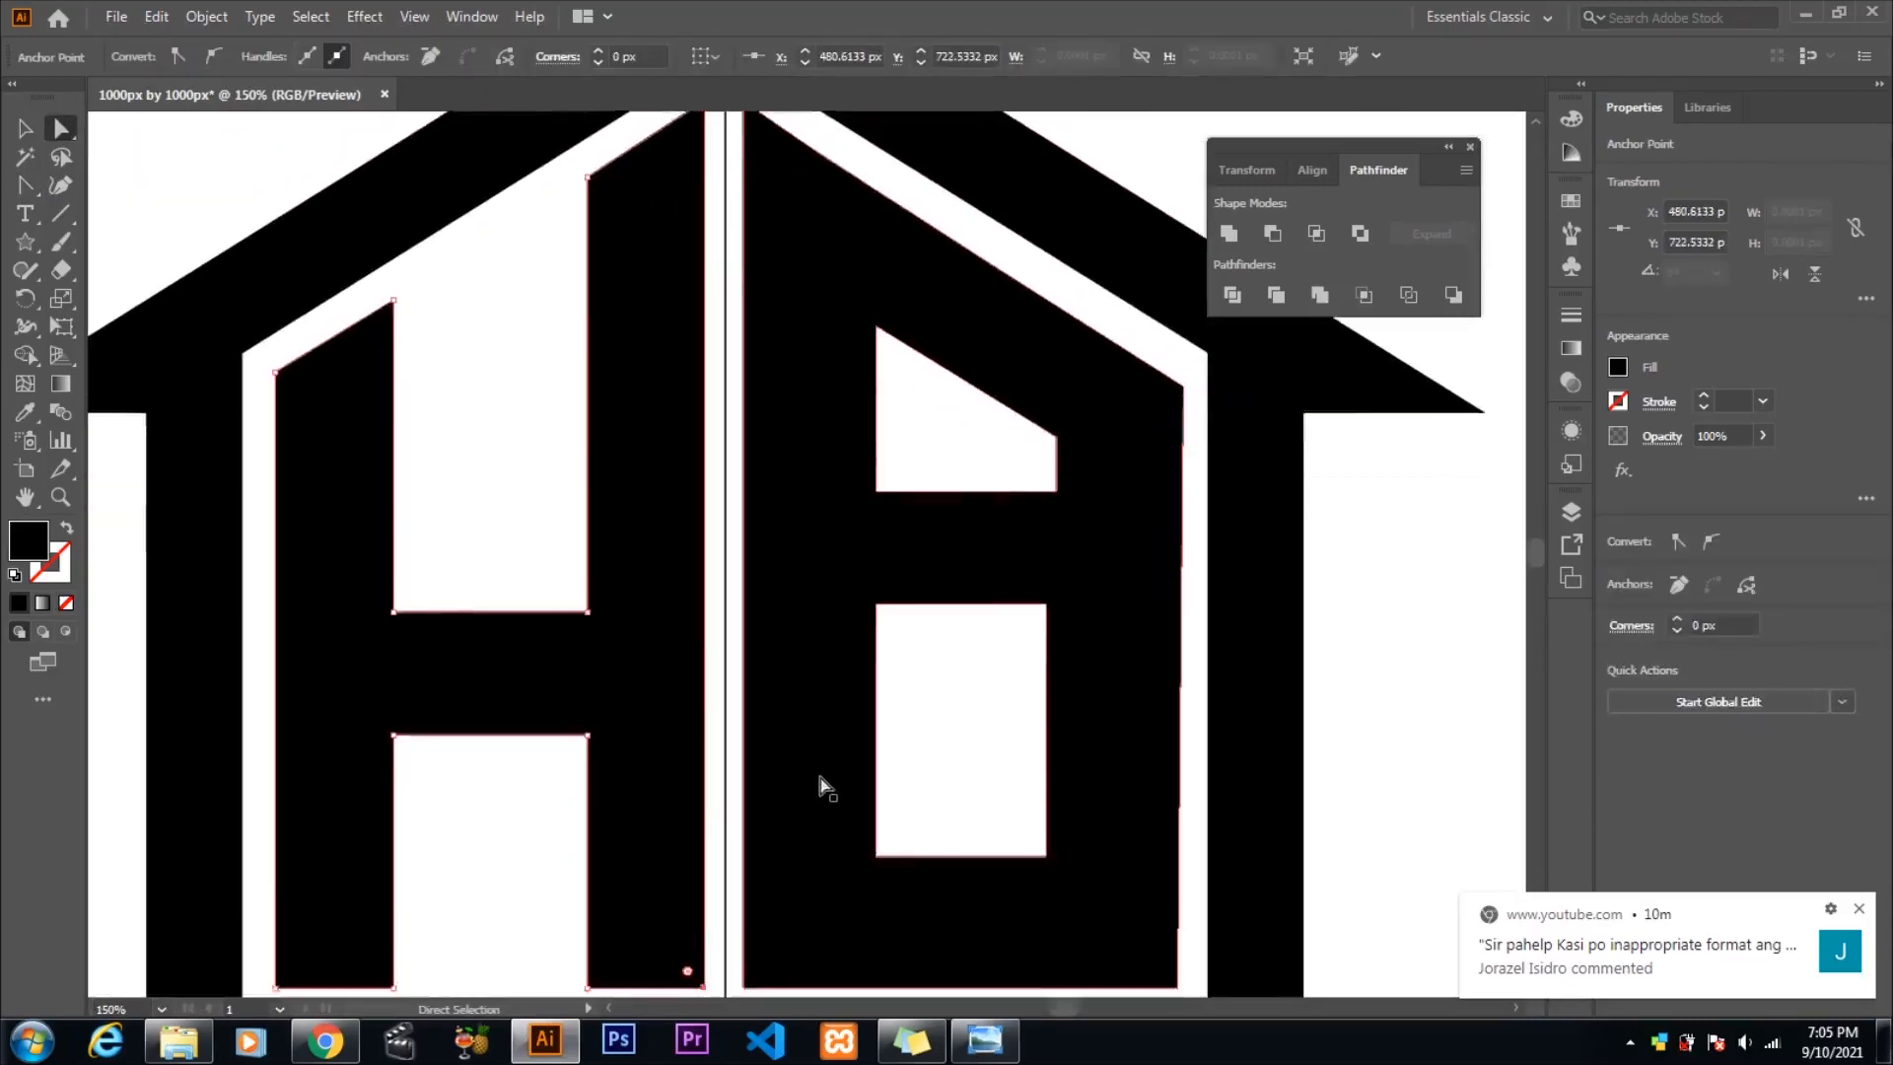
# - Delete the vertical centre line and slightly lower the slanted top of the H's right leg
pyautogui.click(726, 723)
pyautogui.press('Delete')
pyautogui.scroll(2, 728, 726)
pyautogui.moveTo(707, 258); pyautogui.dragTo(677, 278)
# - Nudge the B down three increments and convert its upper-left and upper-right outer anchors to corner points
pyautogui.click(908, 362)
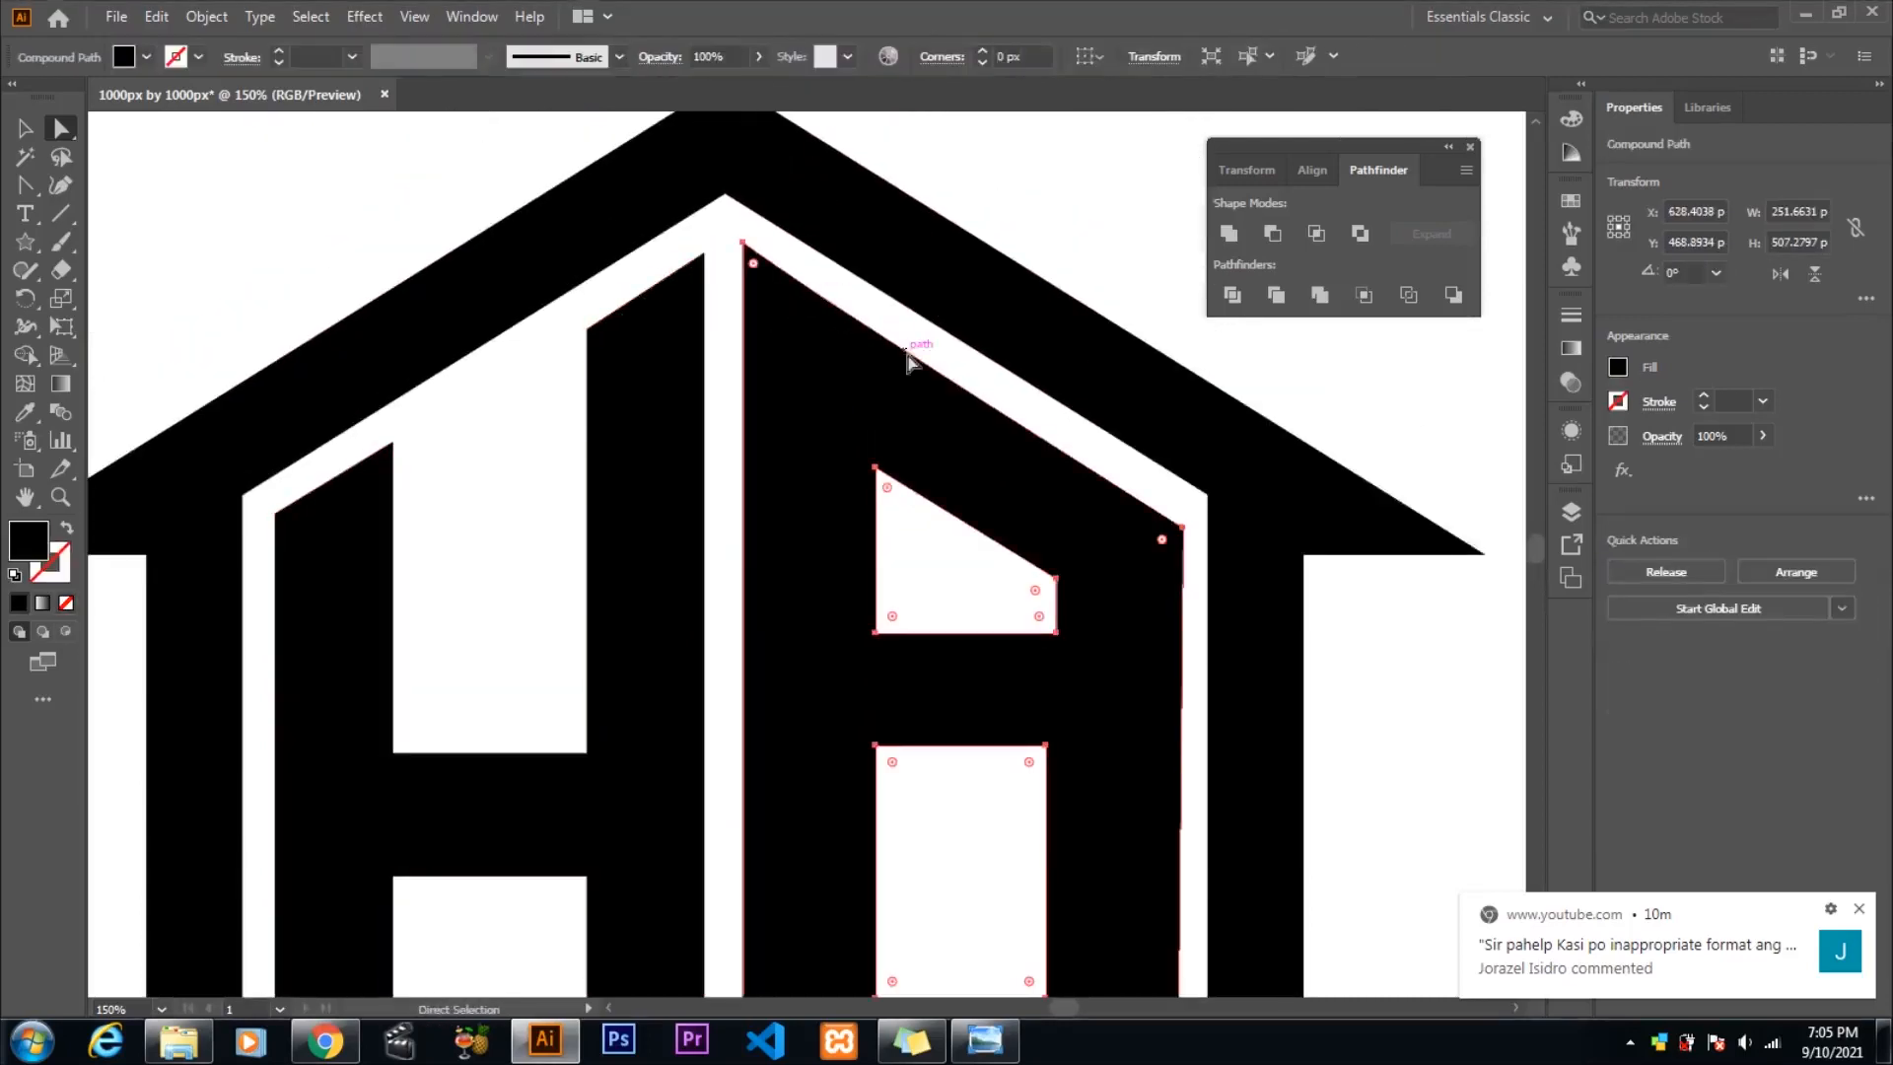
pyautogui.press('Down')
pyautogui.press('Down')
pyautogui.press('Down')
pyautogui.click(26, 186)
pyautogui.click(743, 247)
pyautogui.click(1183, 533)
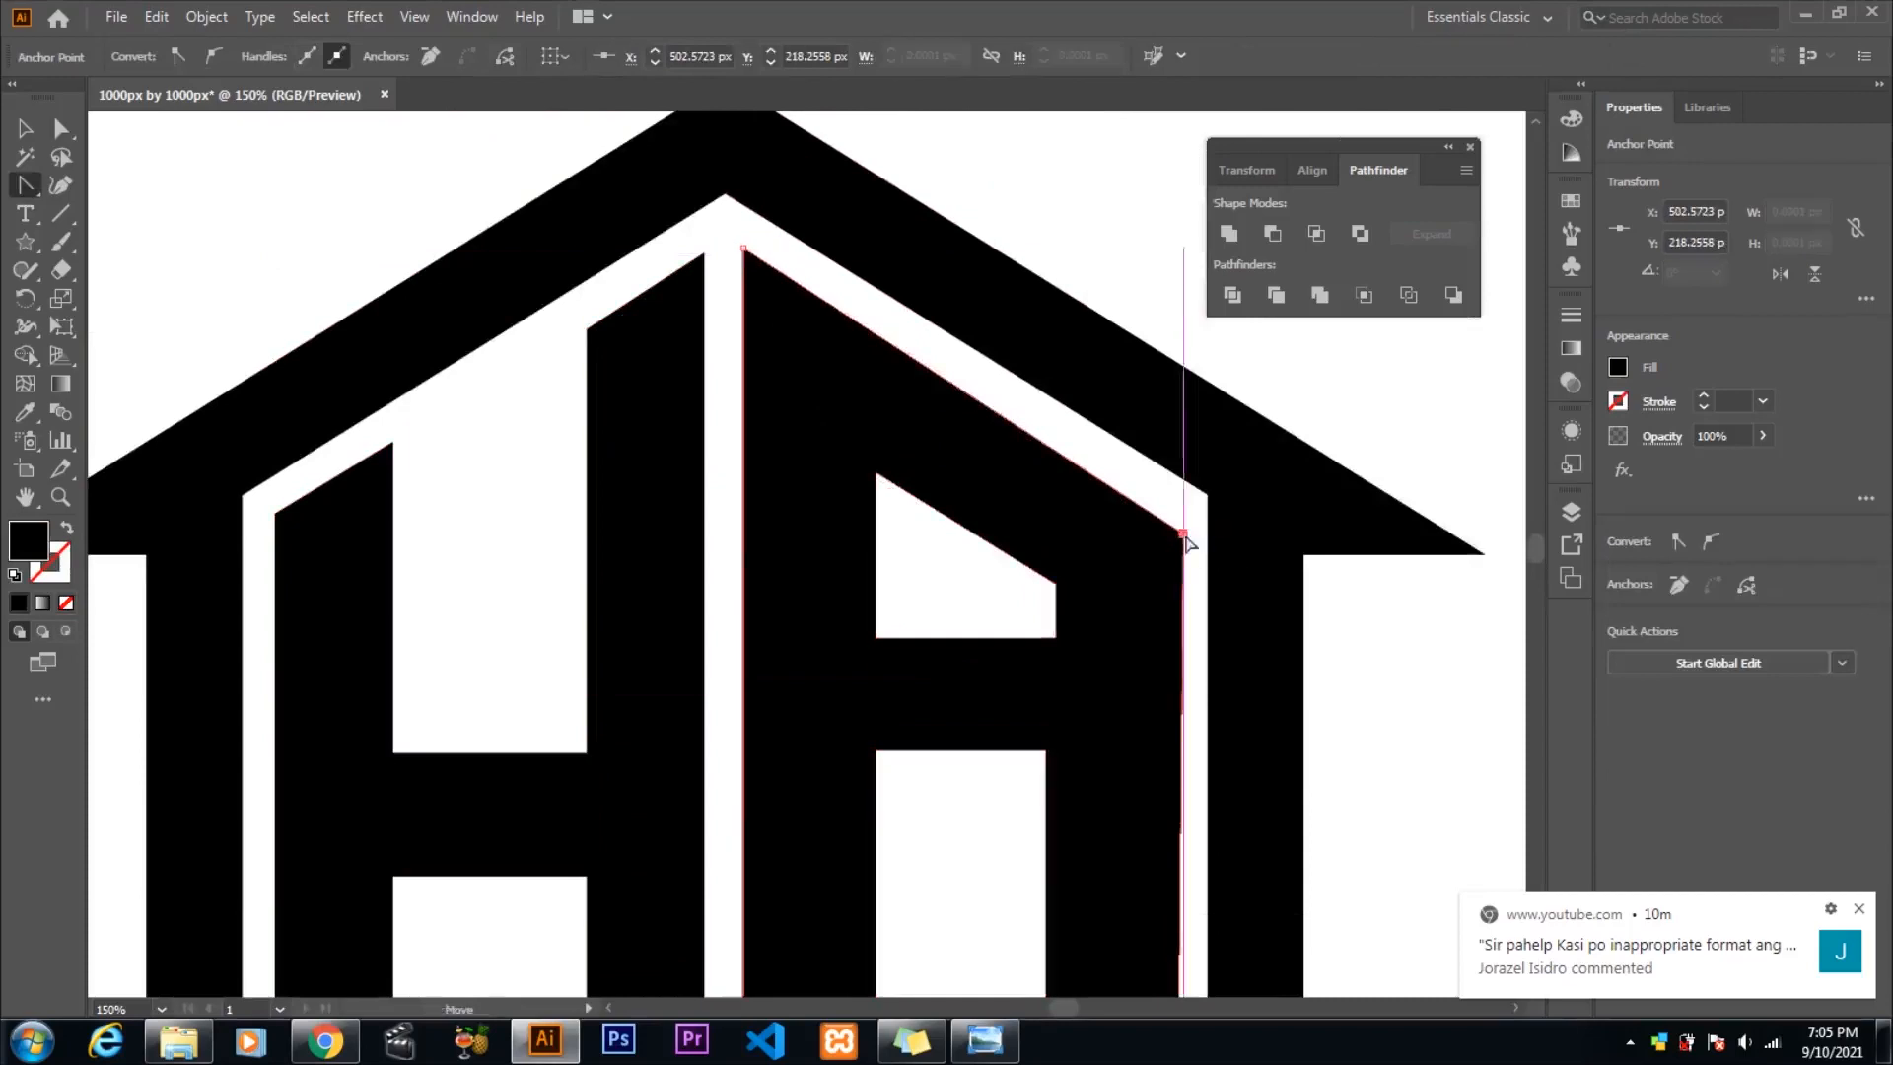
# - Move the B's lower-right outer anchor to about X 754.24, Y 725.53 px and make it a corner point
pyautogui.scroll(-3, 1184, 538)
pyautogui.click(1179, 851)
pyautogui.click(61, 129)
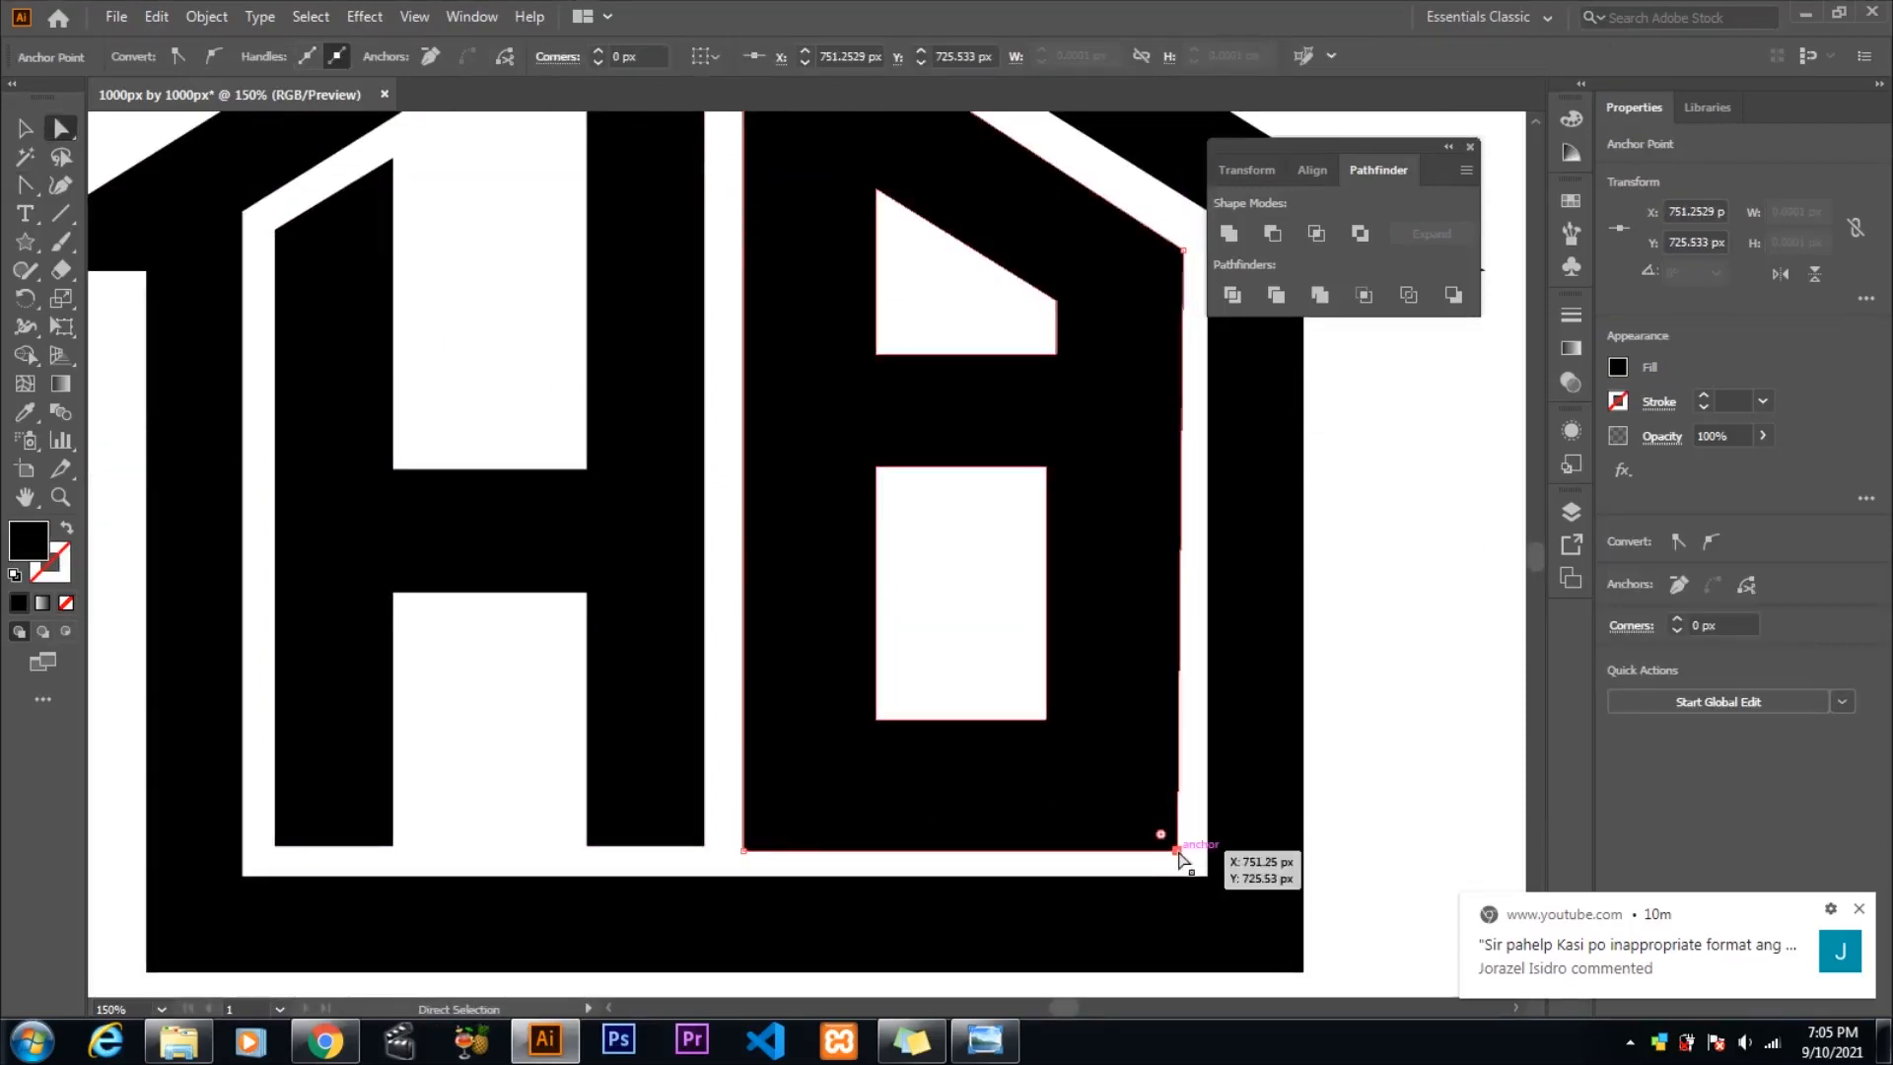
pyautogui.moveTo(1179, 857); pyautogui.dragTo(1186, 854)
pyautogui.scroll(-1, 1075, 848)
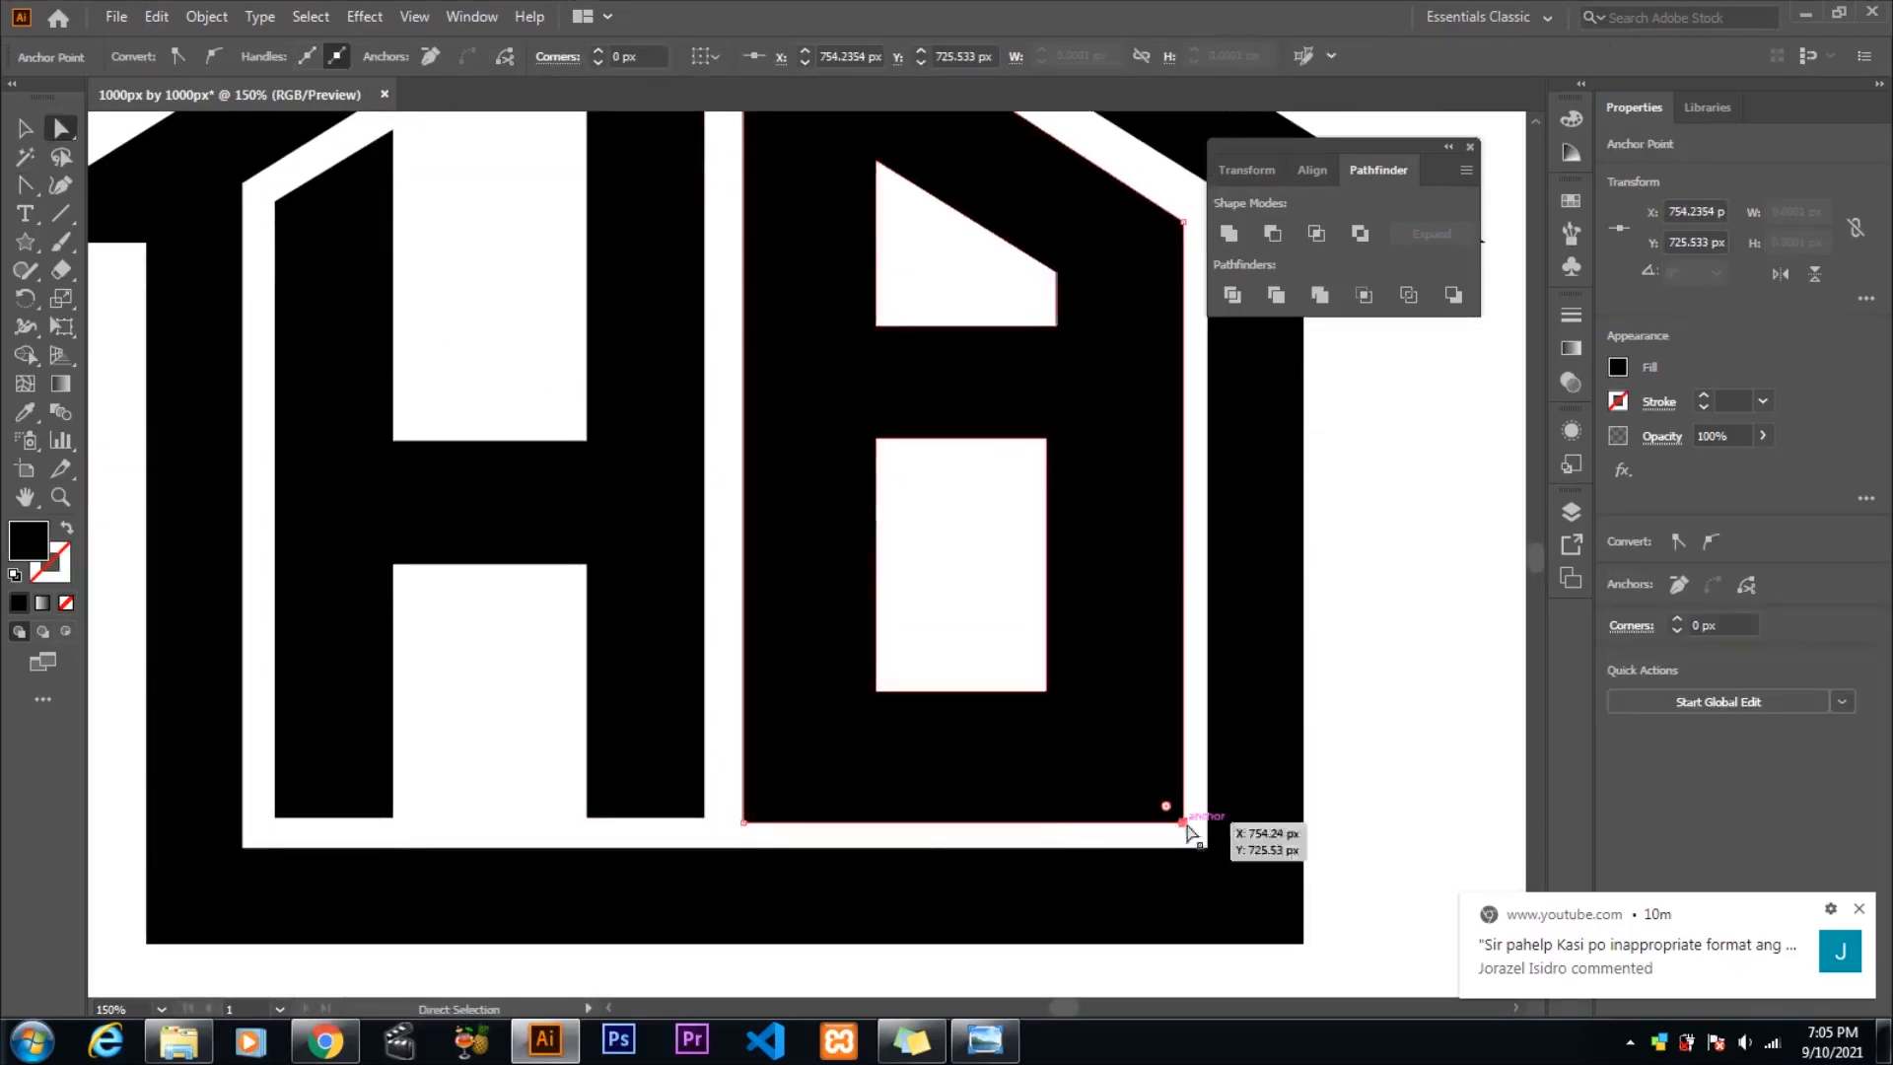
pyautogui.hotkey('shift', 'c')
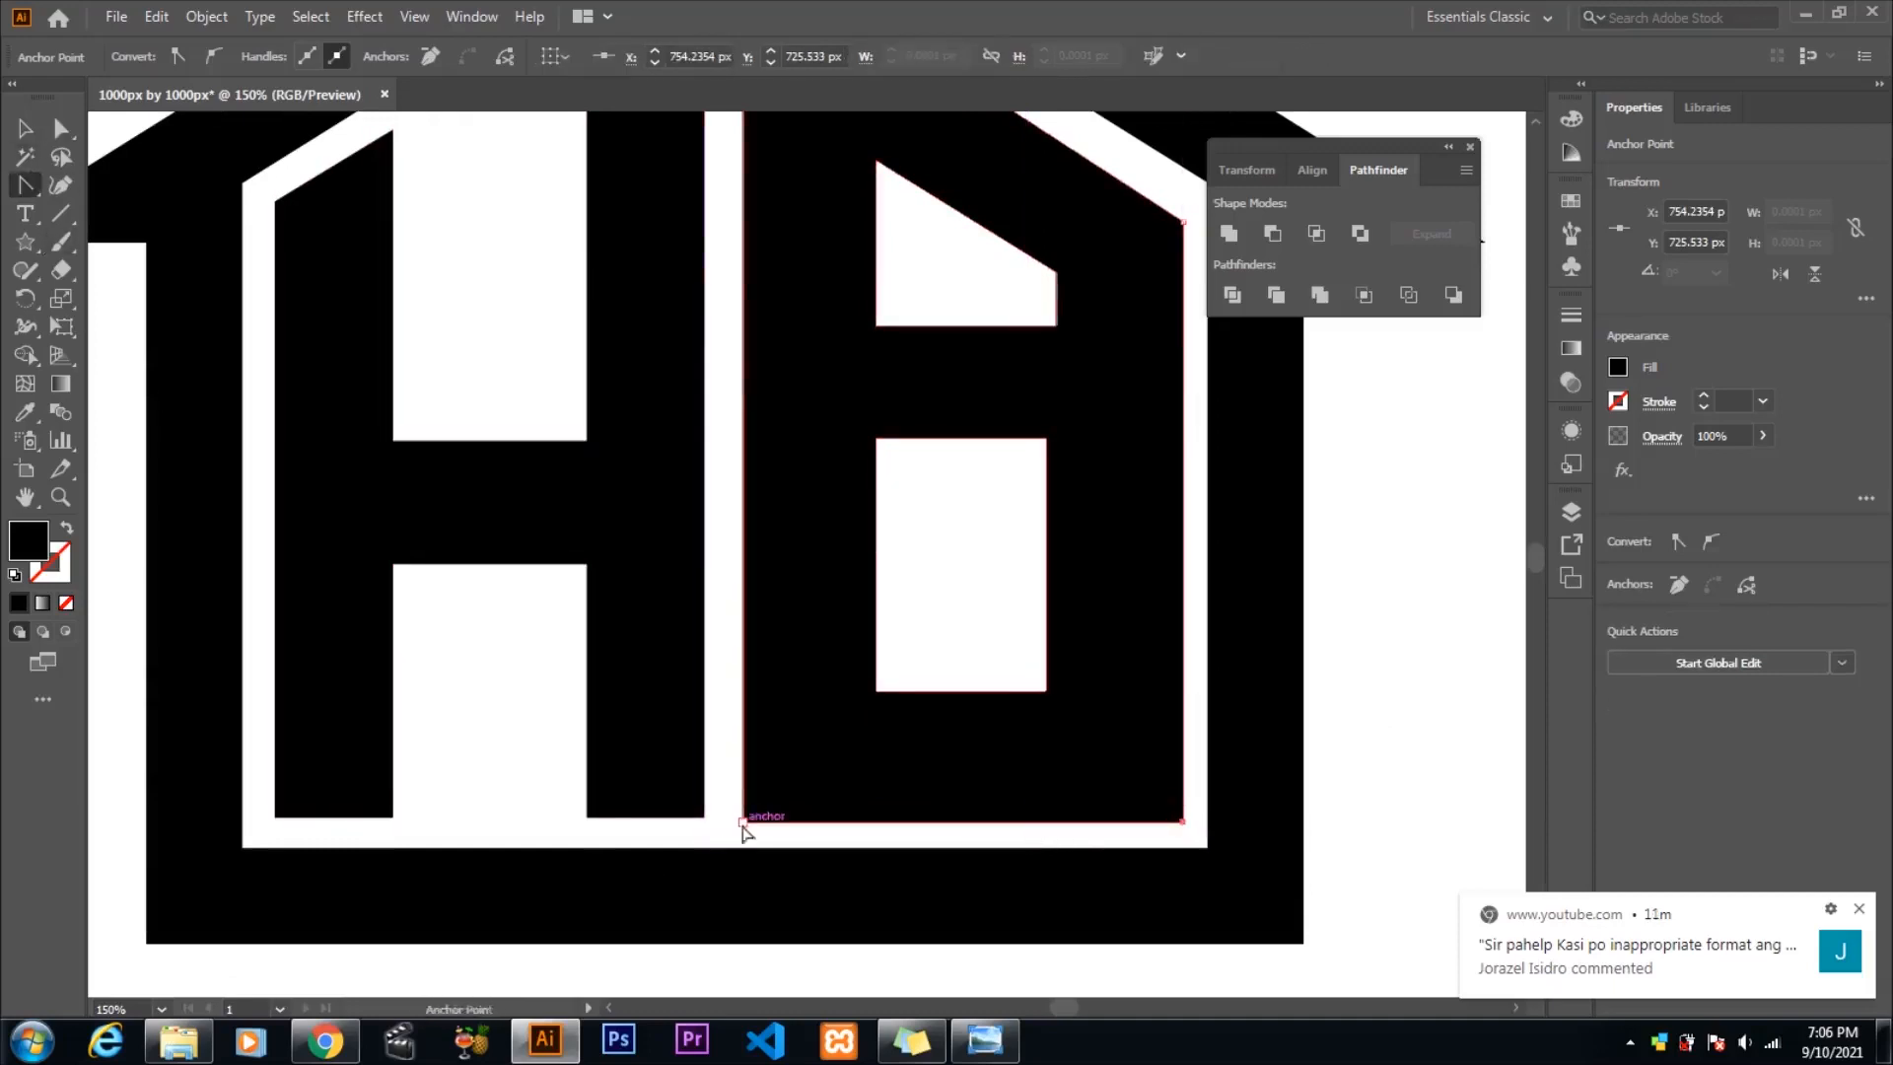
pyautogui.click(1183, 822)
# - Raise the B's bottom edge slightly to line it up with the bottoms of the H's legs
pyautogui.click(61, 129)
pyautogui.click(743, 822)
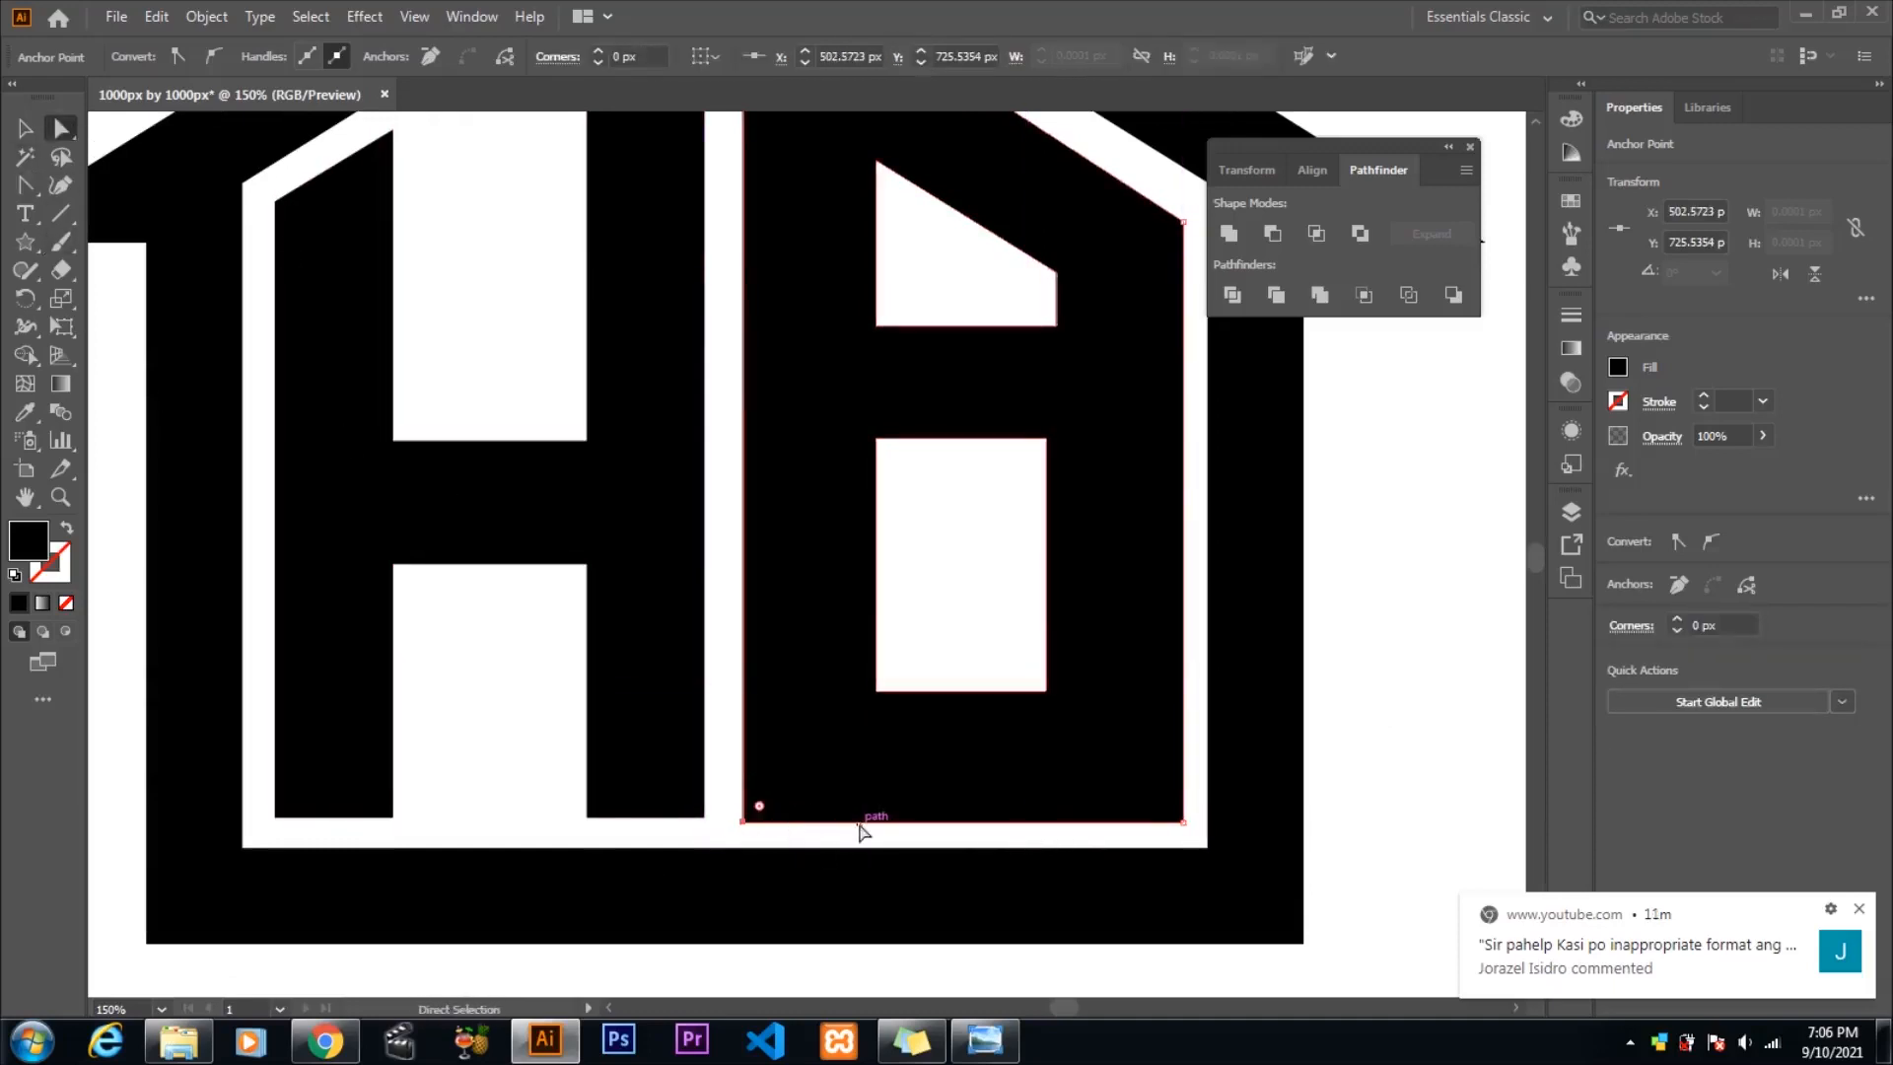
pyautogui.moveTo(860, 822); pyautogui.dragTo(860, 817)
pyautogui.scroll(2, 1159, 619)
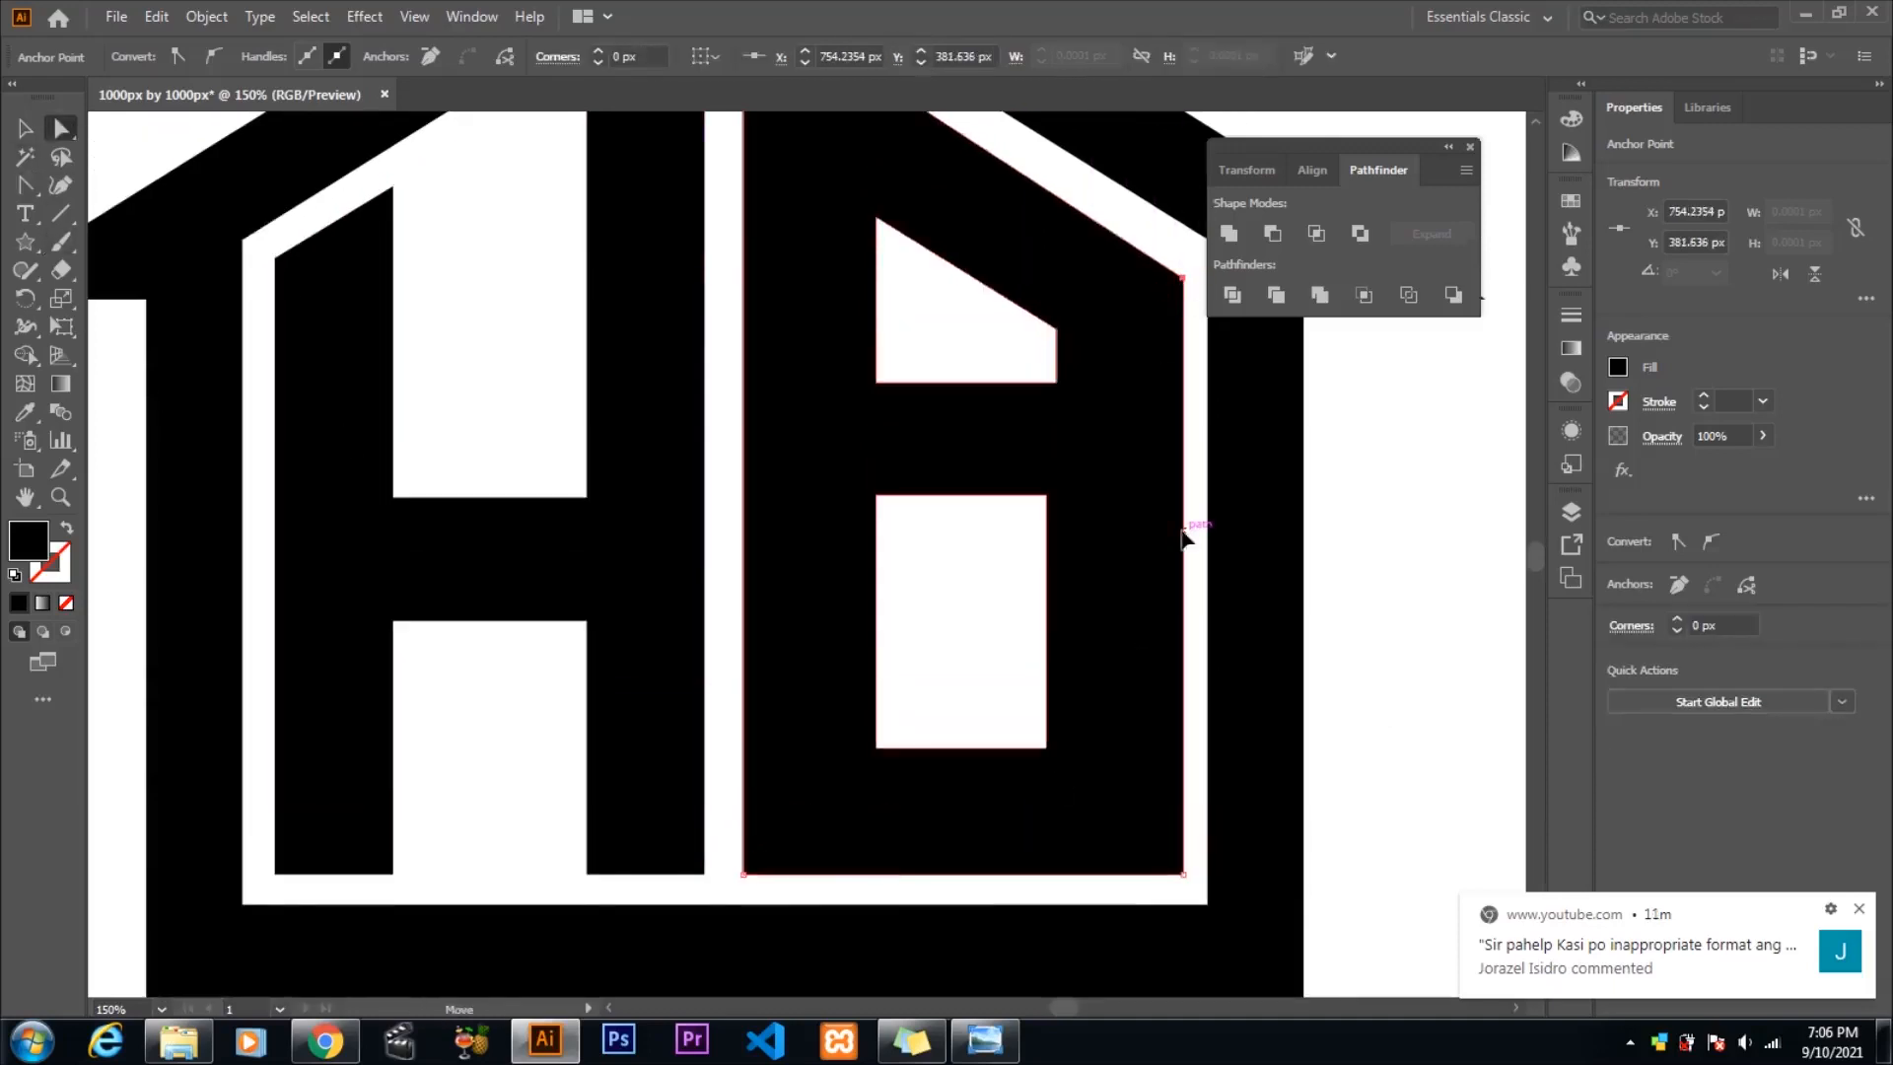
# - Move the B's outer right edge in to about X 749.56 px and raise its upper-right anchor to about Y 375.70 px
pyautogui.moveTo(1183, 533); pyautogui.dragTo(1176, 533)
pyautogui.scroll(3, 1227, 601)
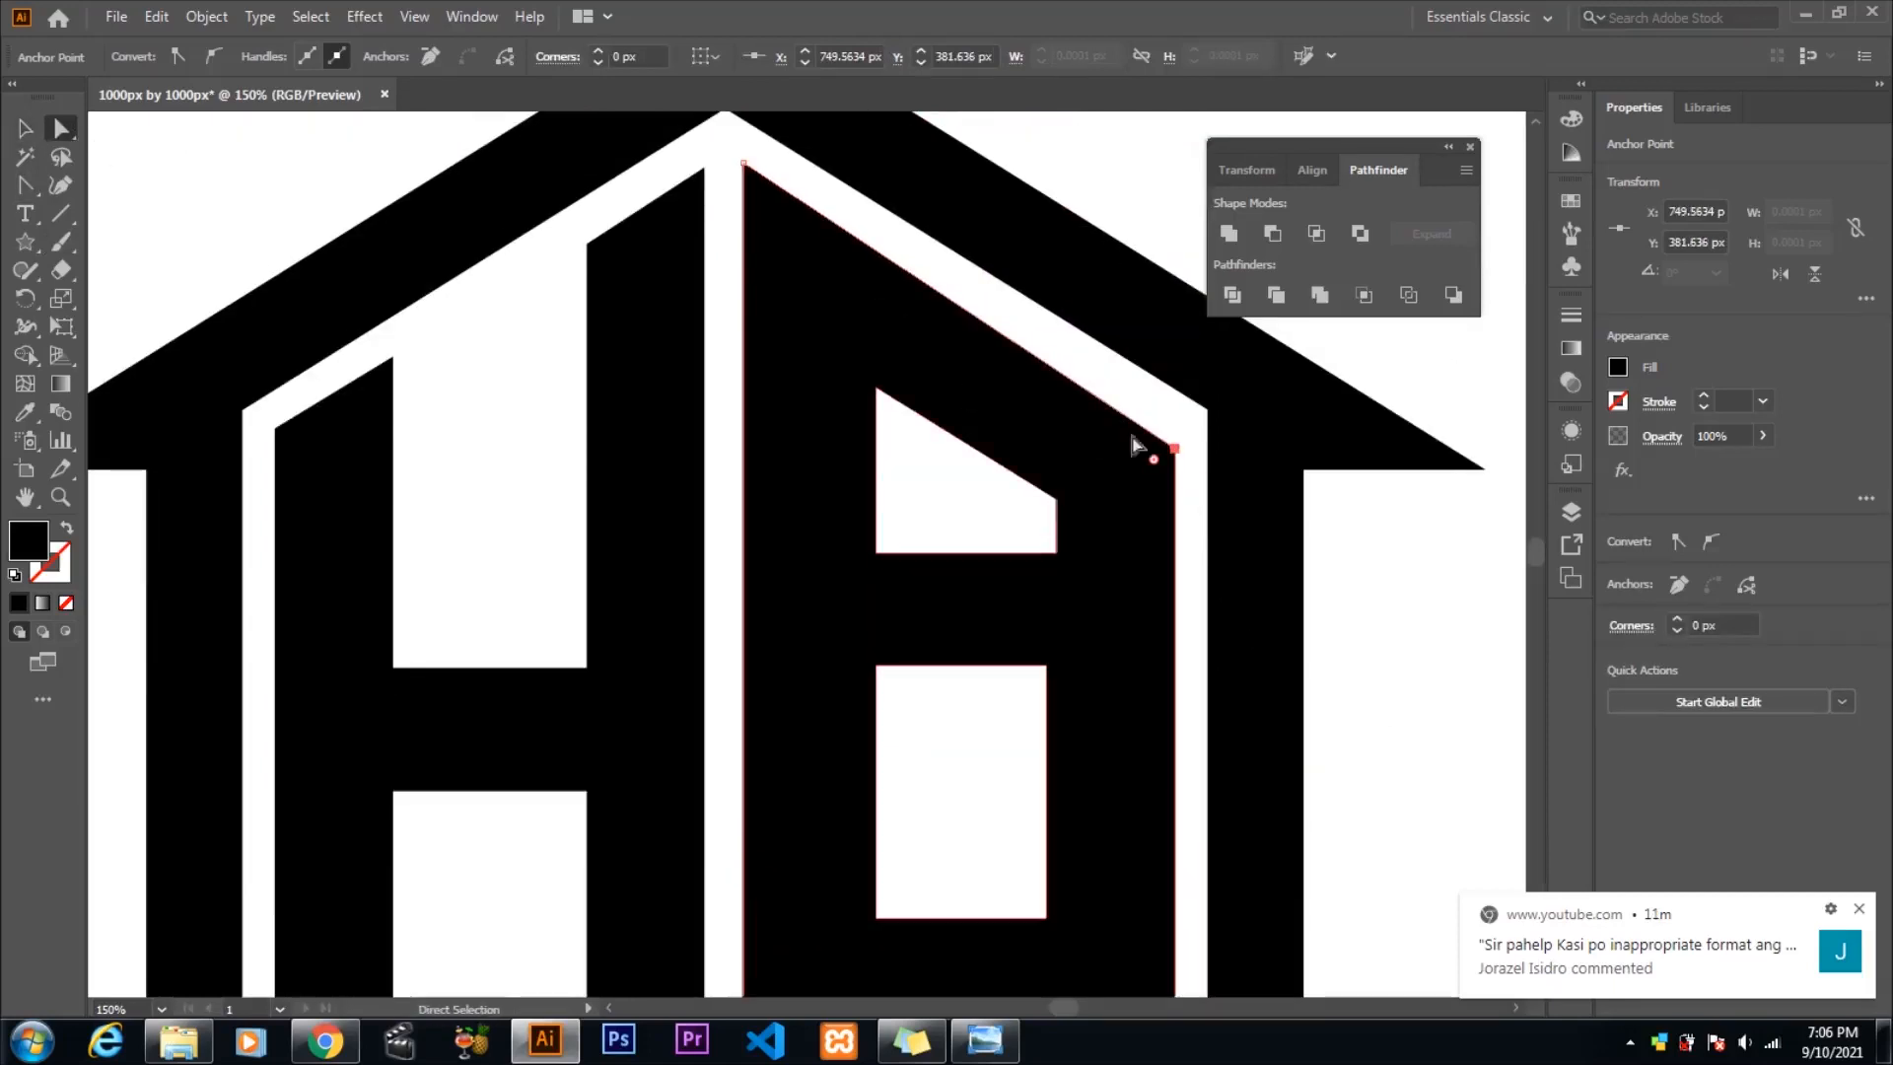
pyautogui.moveTo(1176, 454); pyautogui.dragTo(1179, 444)
pyautogui.scroll(-3, 1246, 528)
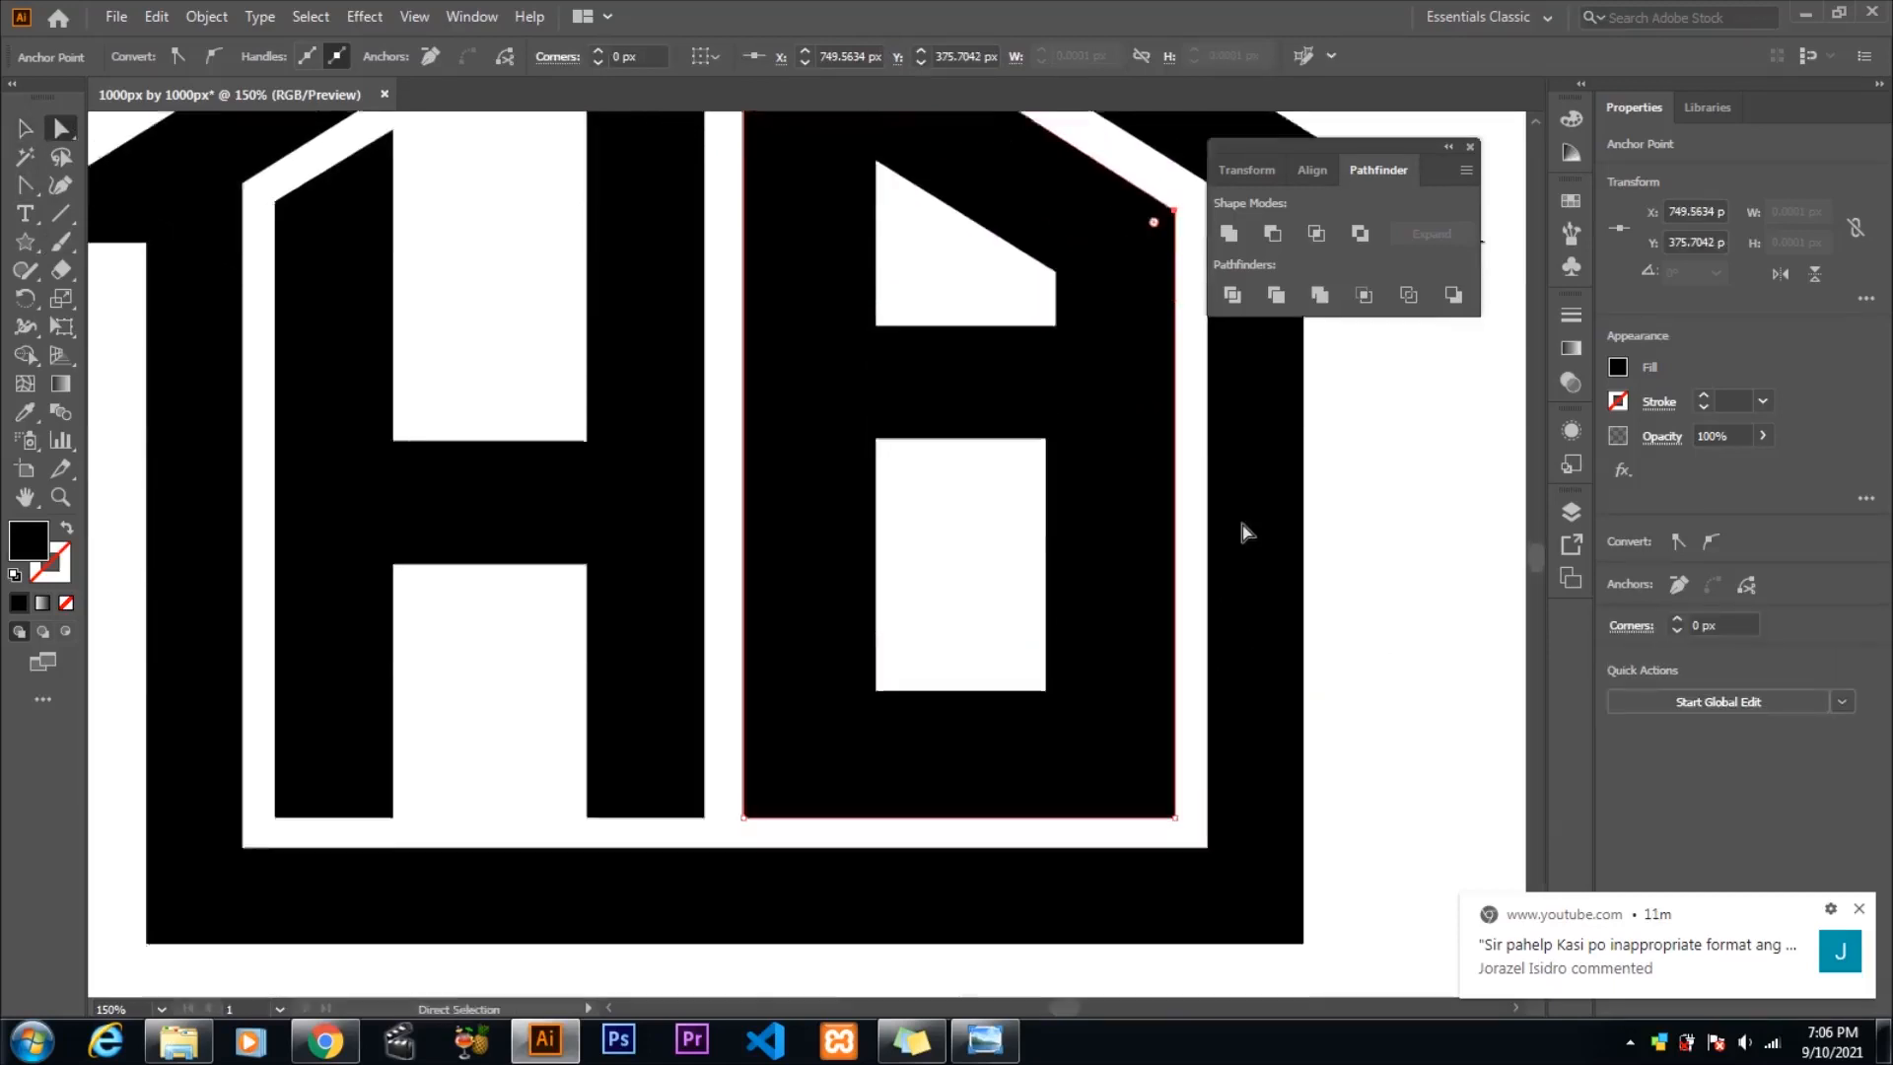
pyautogui.scroll(3, 1245, 528)
pyautogui.hotkey('ctrl', '-')
pyautogui.hotkey('ctrl', '-')
pyautogui.click(1180, 597)
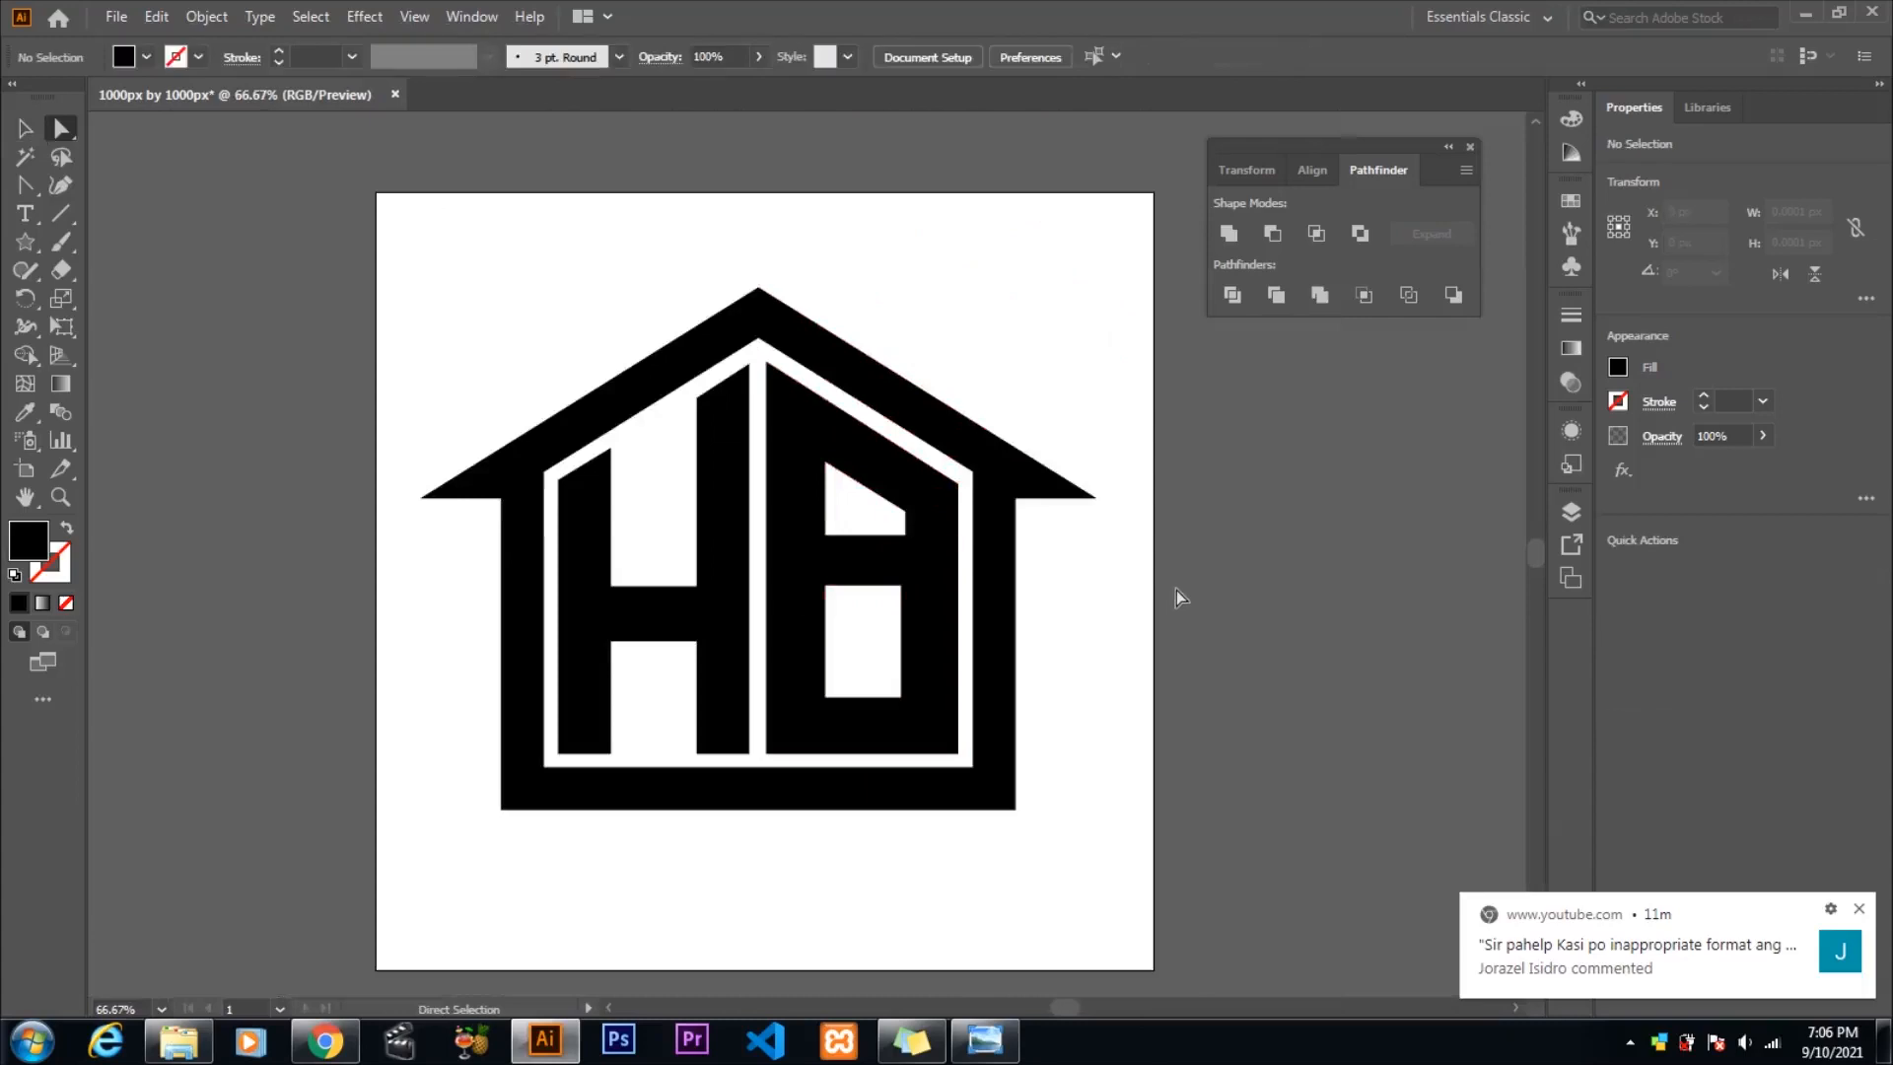
# - Lower the B's middle bar by moving the lower counter's top edge and the upper counter's bottom edge down
pyautogui.moveTo(859, 592)
pyautogui.mouseDown()
pyautogui.moveTo(871, 601)
pyautogui.moveTo(872, 559)
pyautogui.mouseUp()
pyautogui.click(874, 532)
pyautogui.click(1181, 653)
# - Raise both edges of the H's crossbar to the B's middle bar and lower the lower counter's top edge to match
pyautogui.click(665, 588)
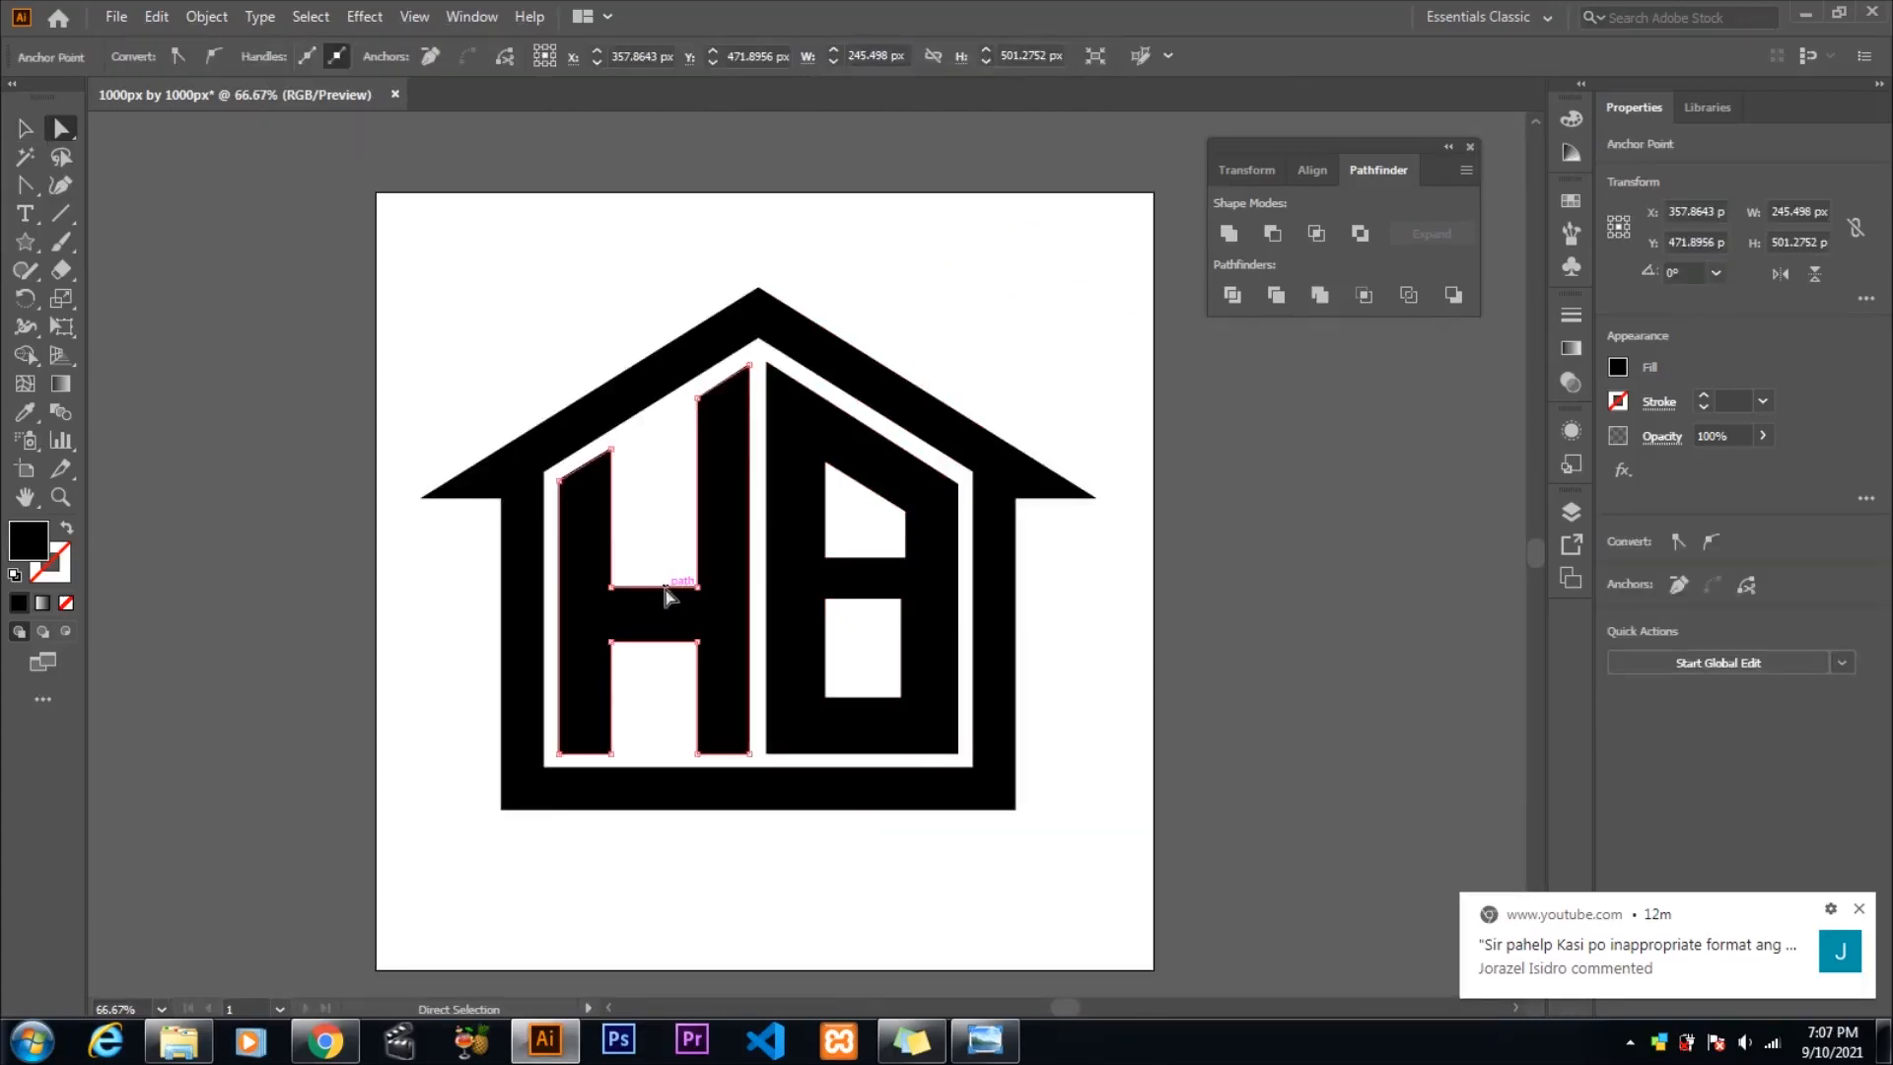
pyautogui.moveTo(666, 588); pyautogui.dragTo(664, 559)
pyautogui.moveTo(666, 642); pyautogui.dragTo(666, 606)
pyautogui.click(1085, 693)
pyautogui.click(660, 603)
pyautogui.click(890, 595)
pyautogui.moveTo(872, 598); pyautogui.dragTo(872, 603)
pyautogui.click(1175, 643)
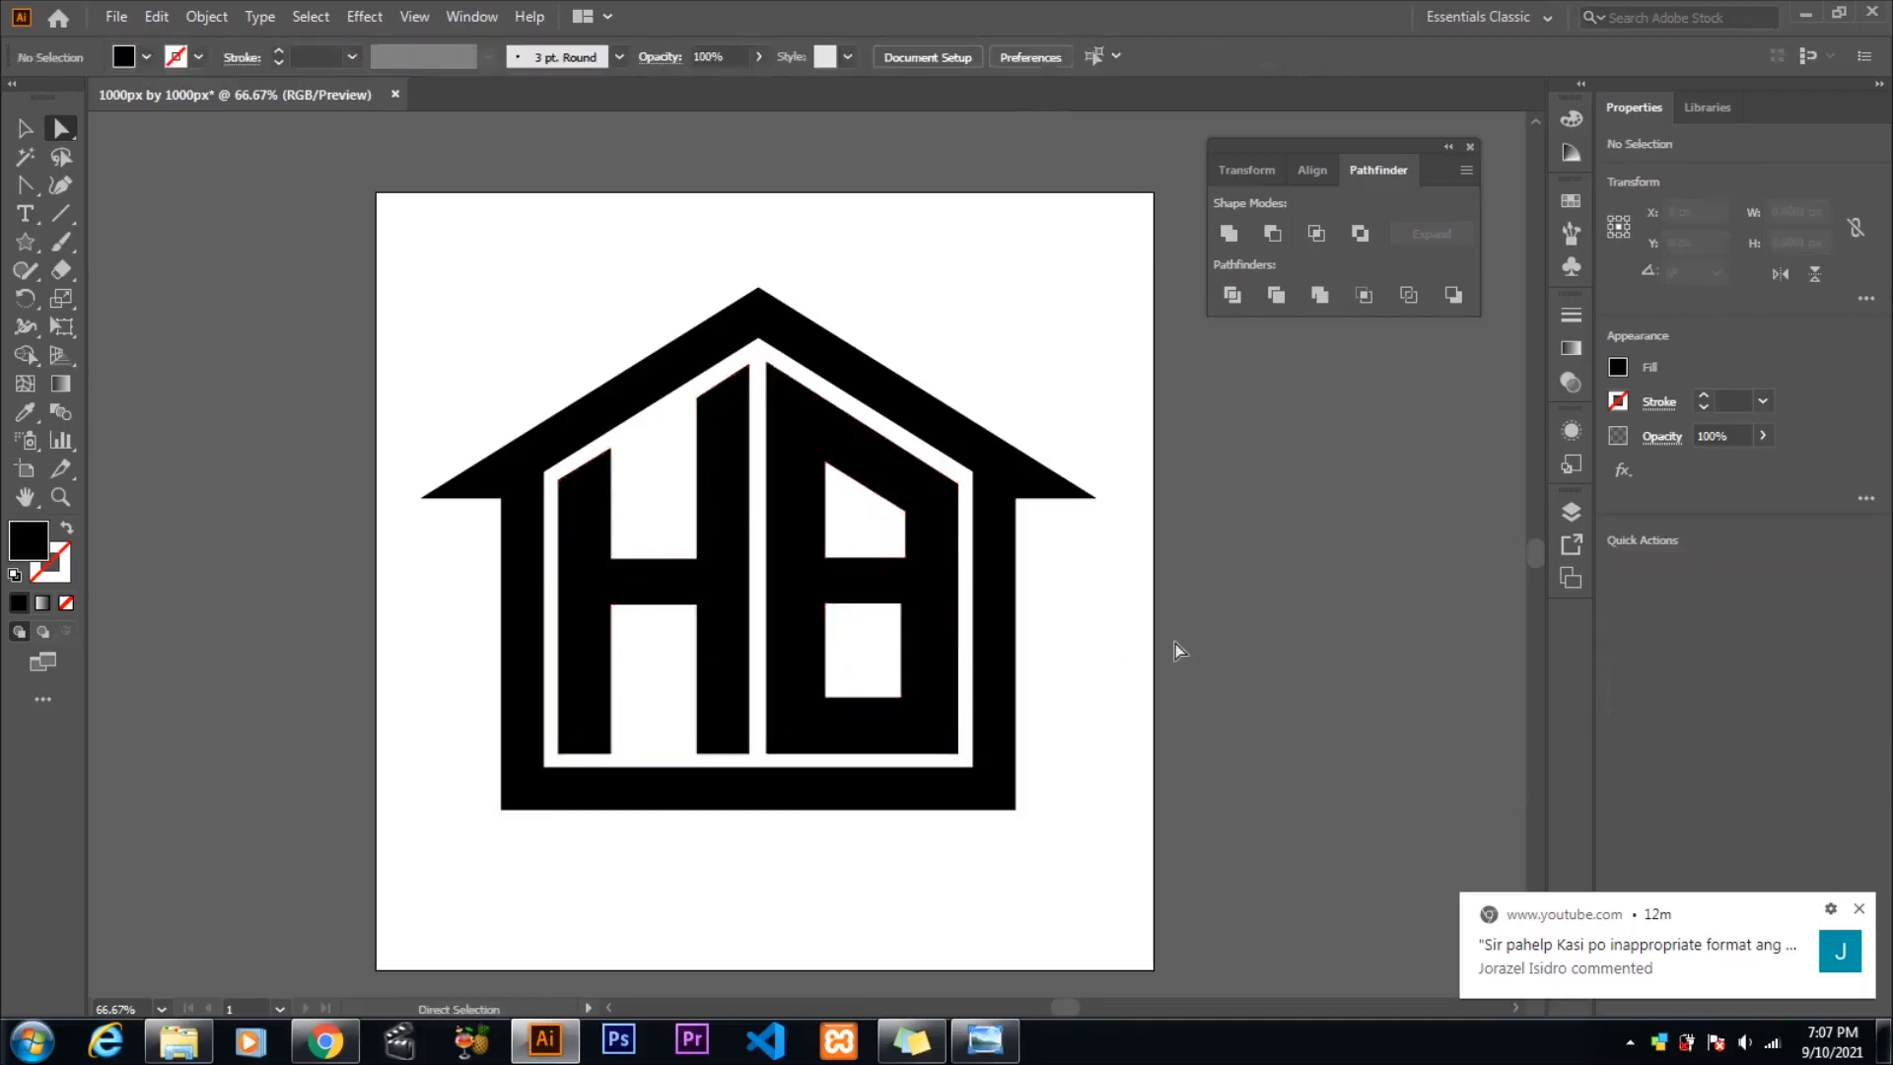
# - Start saving the document and create and open a new folder named Home Buddies Logo inside the Logo folder
pyautogui.hotkey('ctrl', 's')
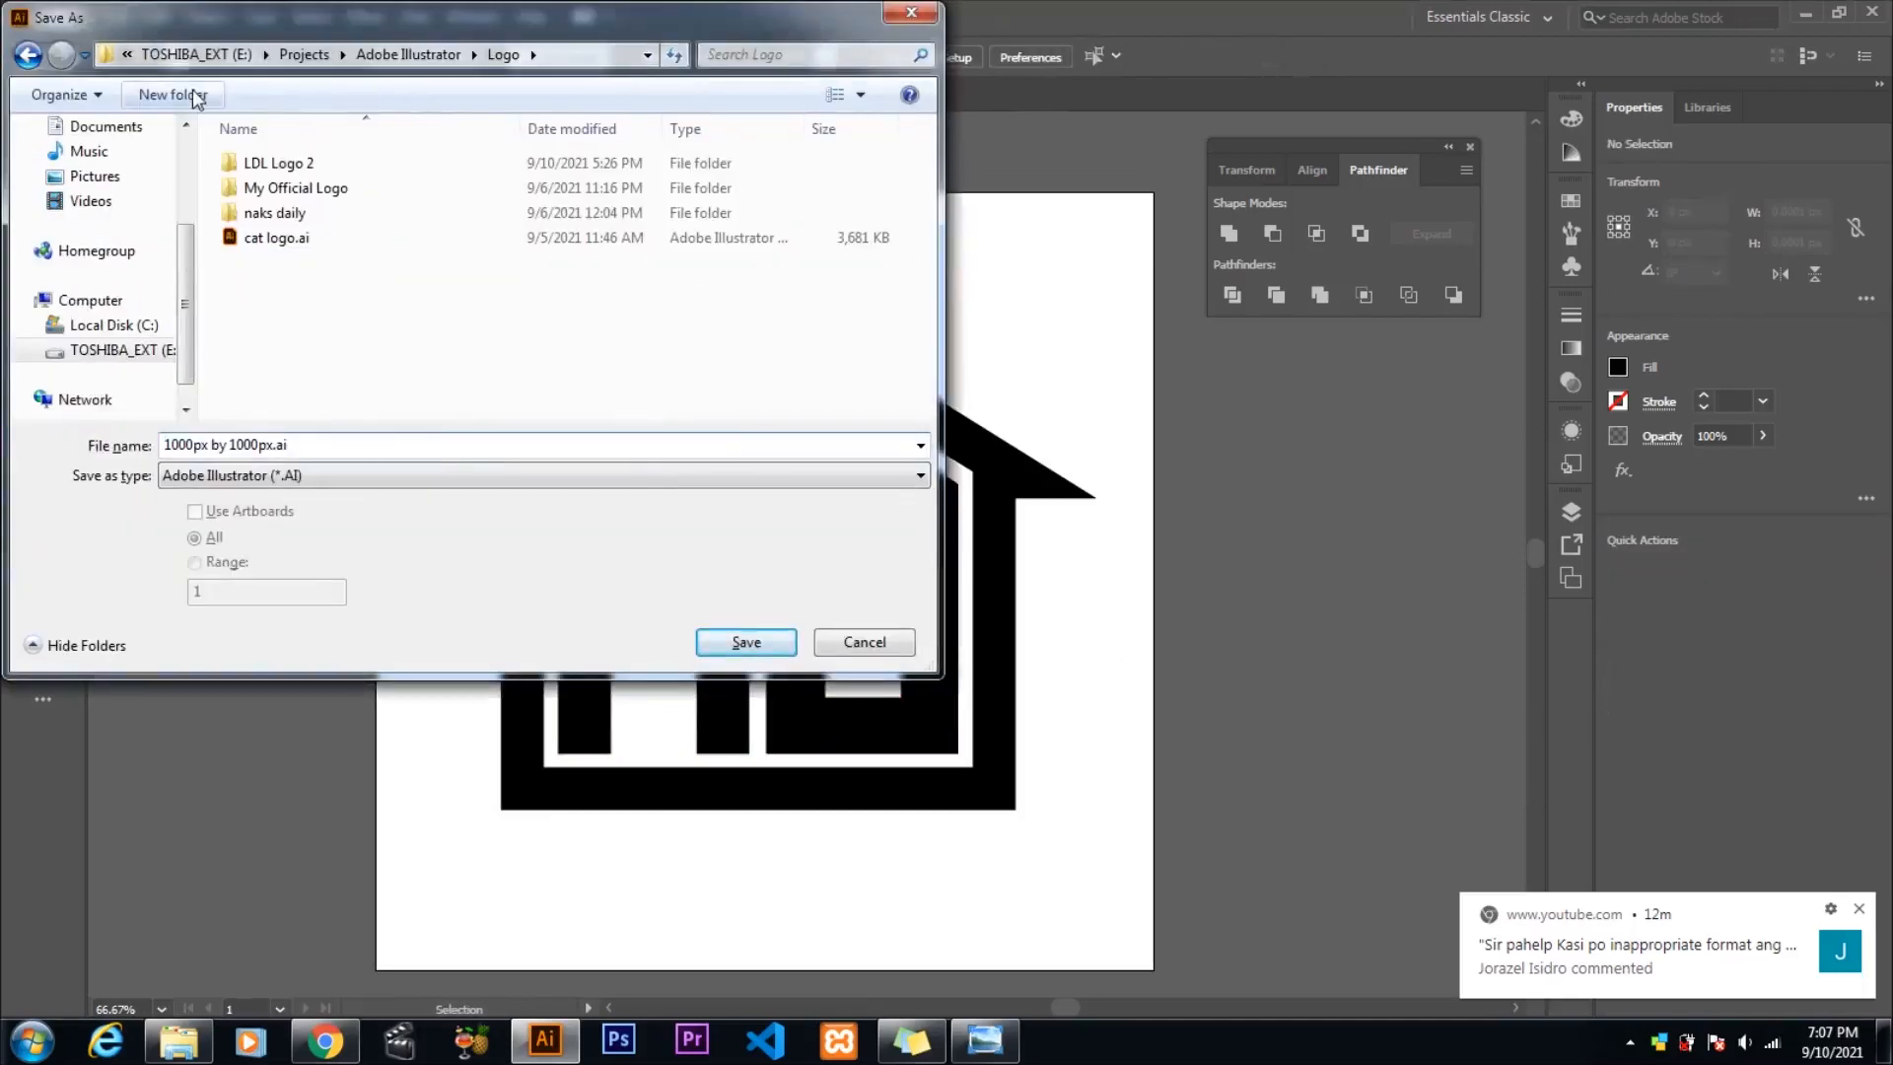
pyautogui.click(196, 95)
pyautogui.press('Return')
pyautogui.press('Return')
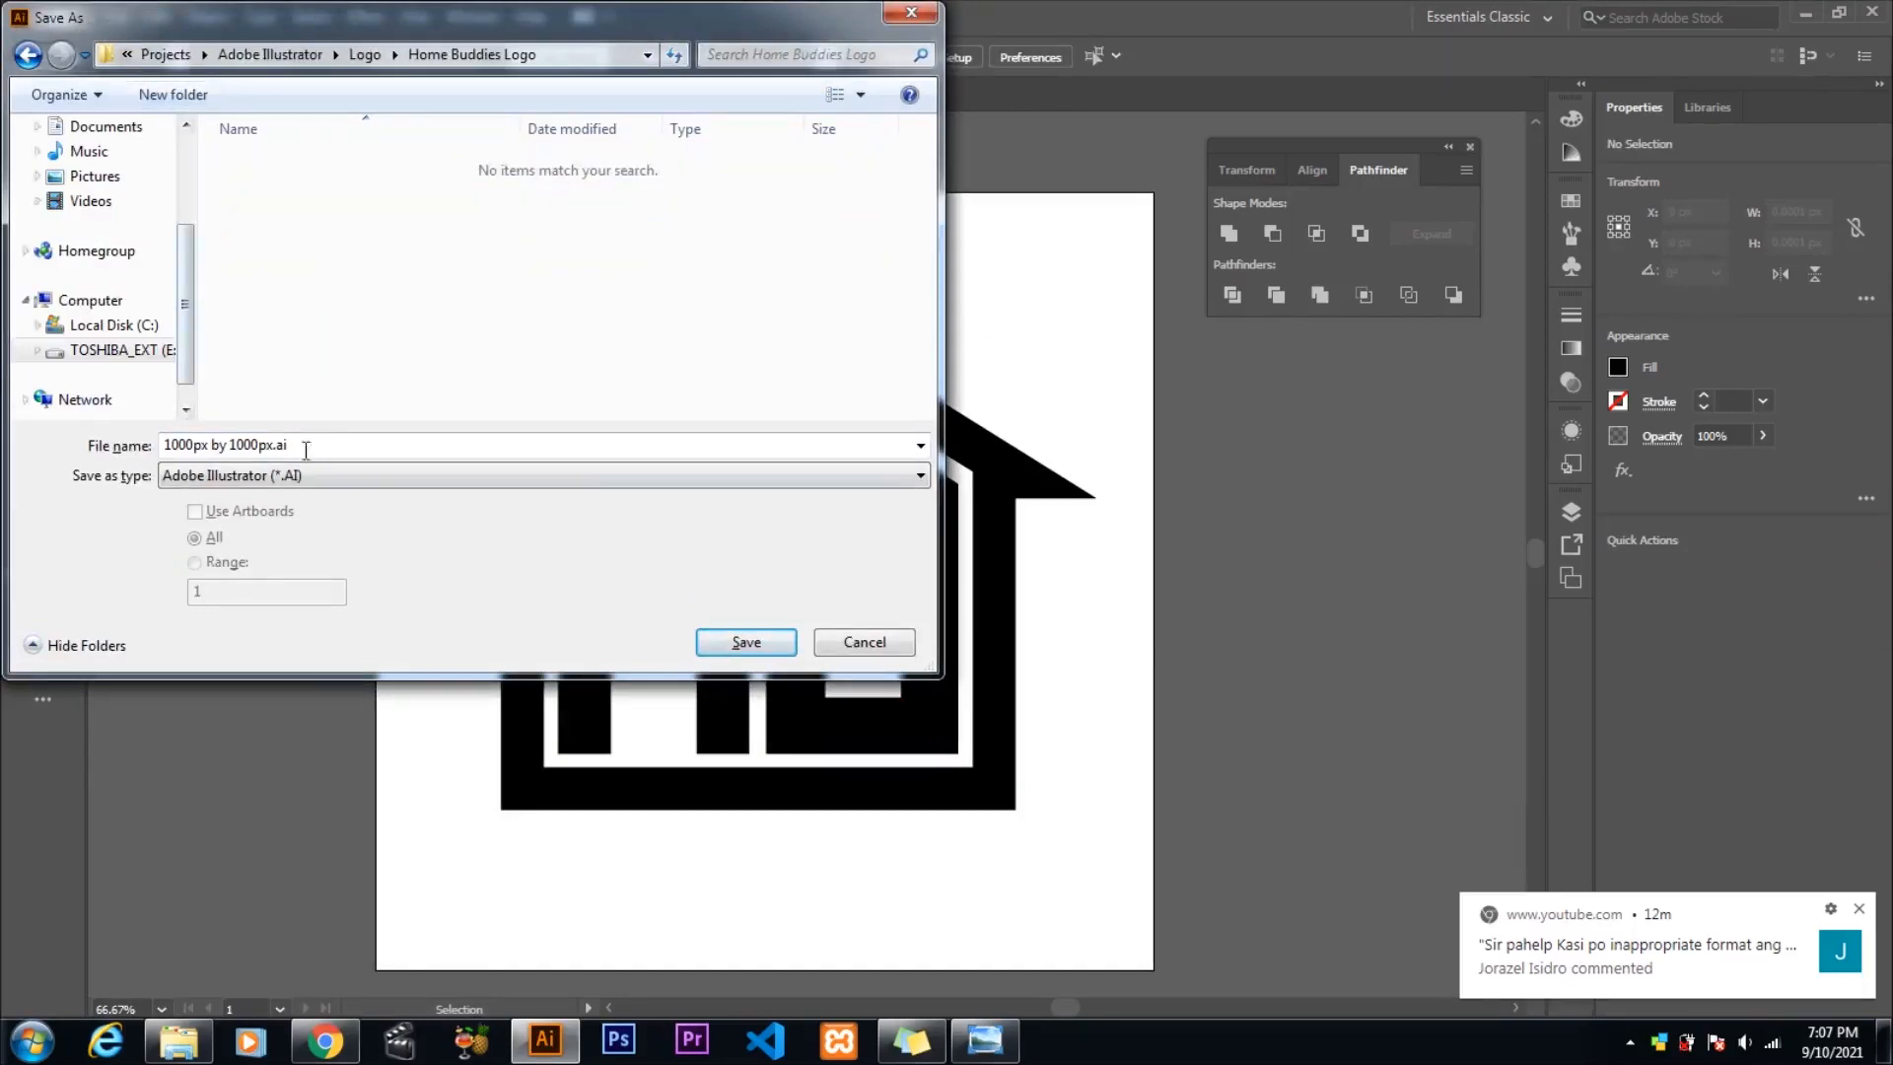
# - Save the file as home buddies 1000px by 1000px.ai, accepting the Illustrator 2020 options
pyautogui.press('Home')
pyautogui.write('home buddies')
pyautogui.press('Return')
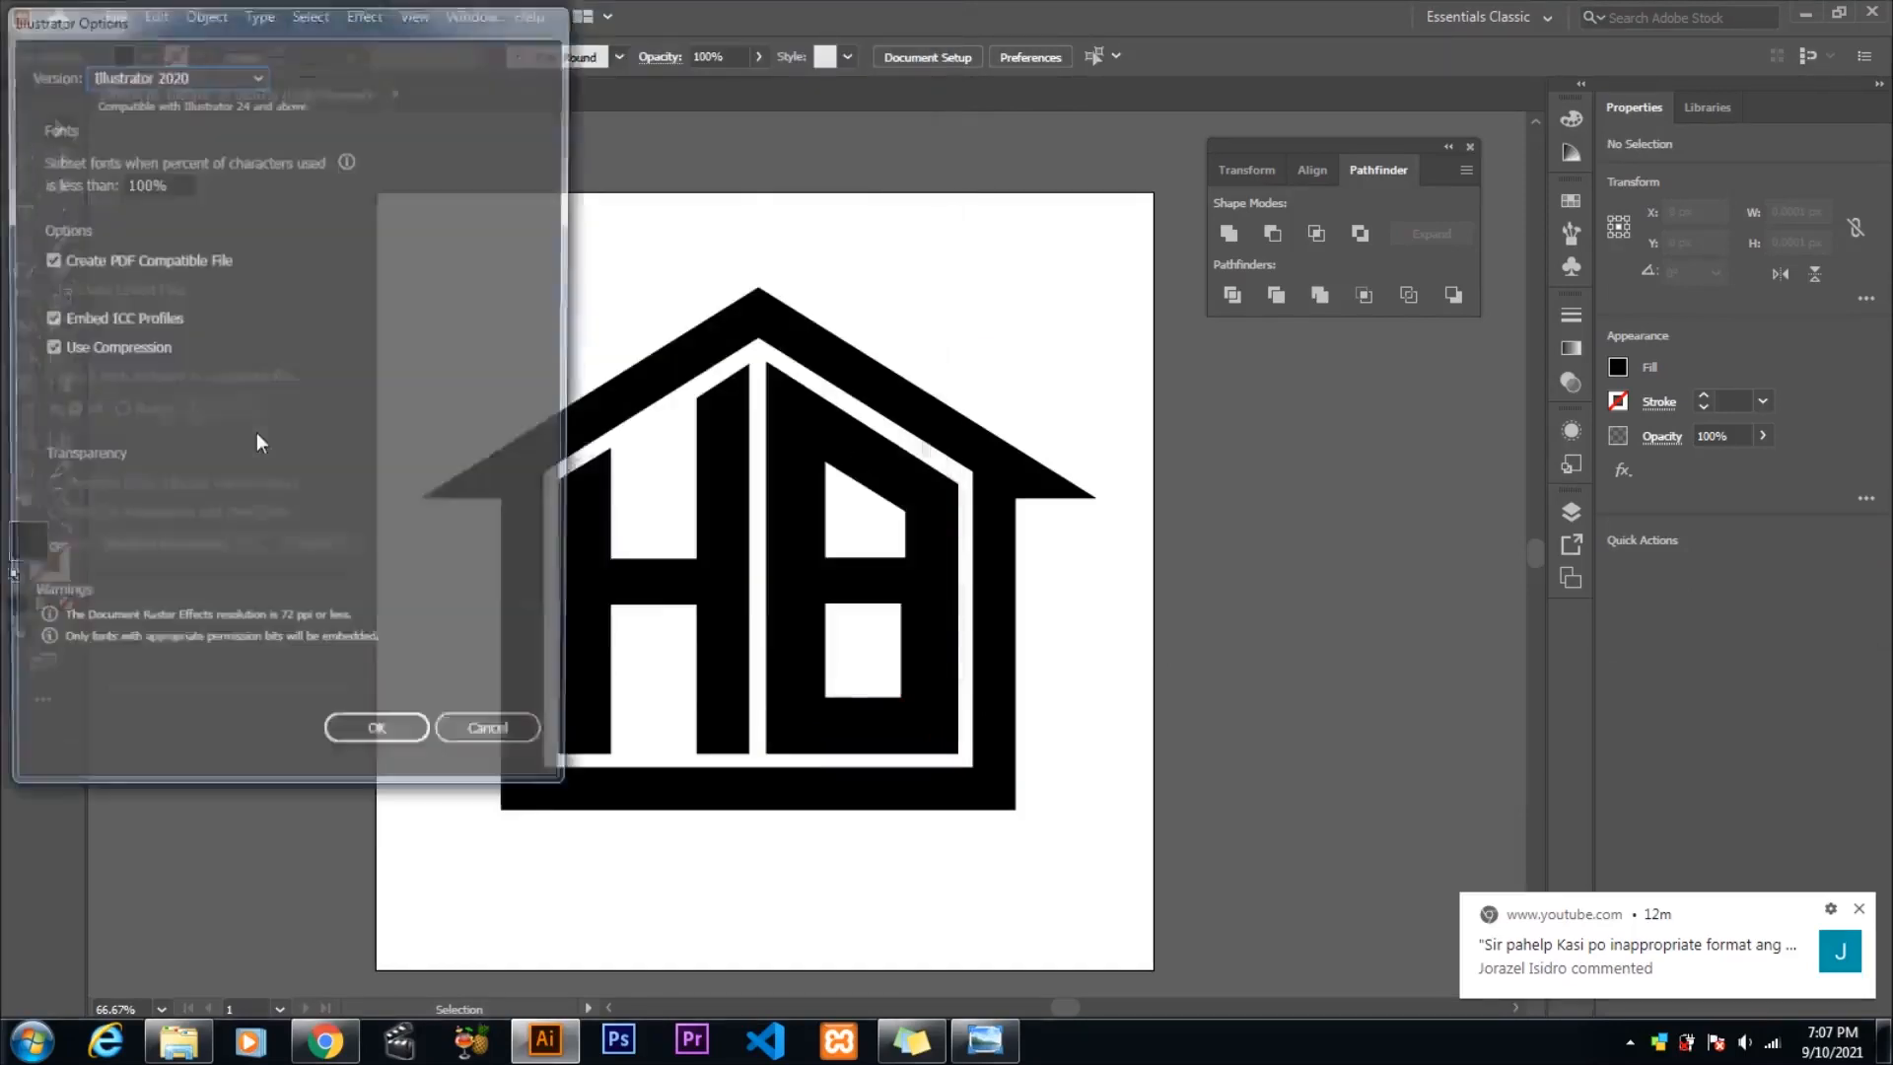
pyautogui.press('Return')
# - Slightly raise the B's upper-right outer anchor and the upper counter's upper-right anchor
pyautogui.click(959, 485)
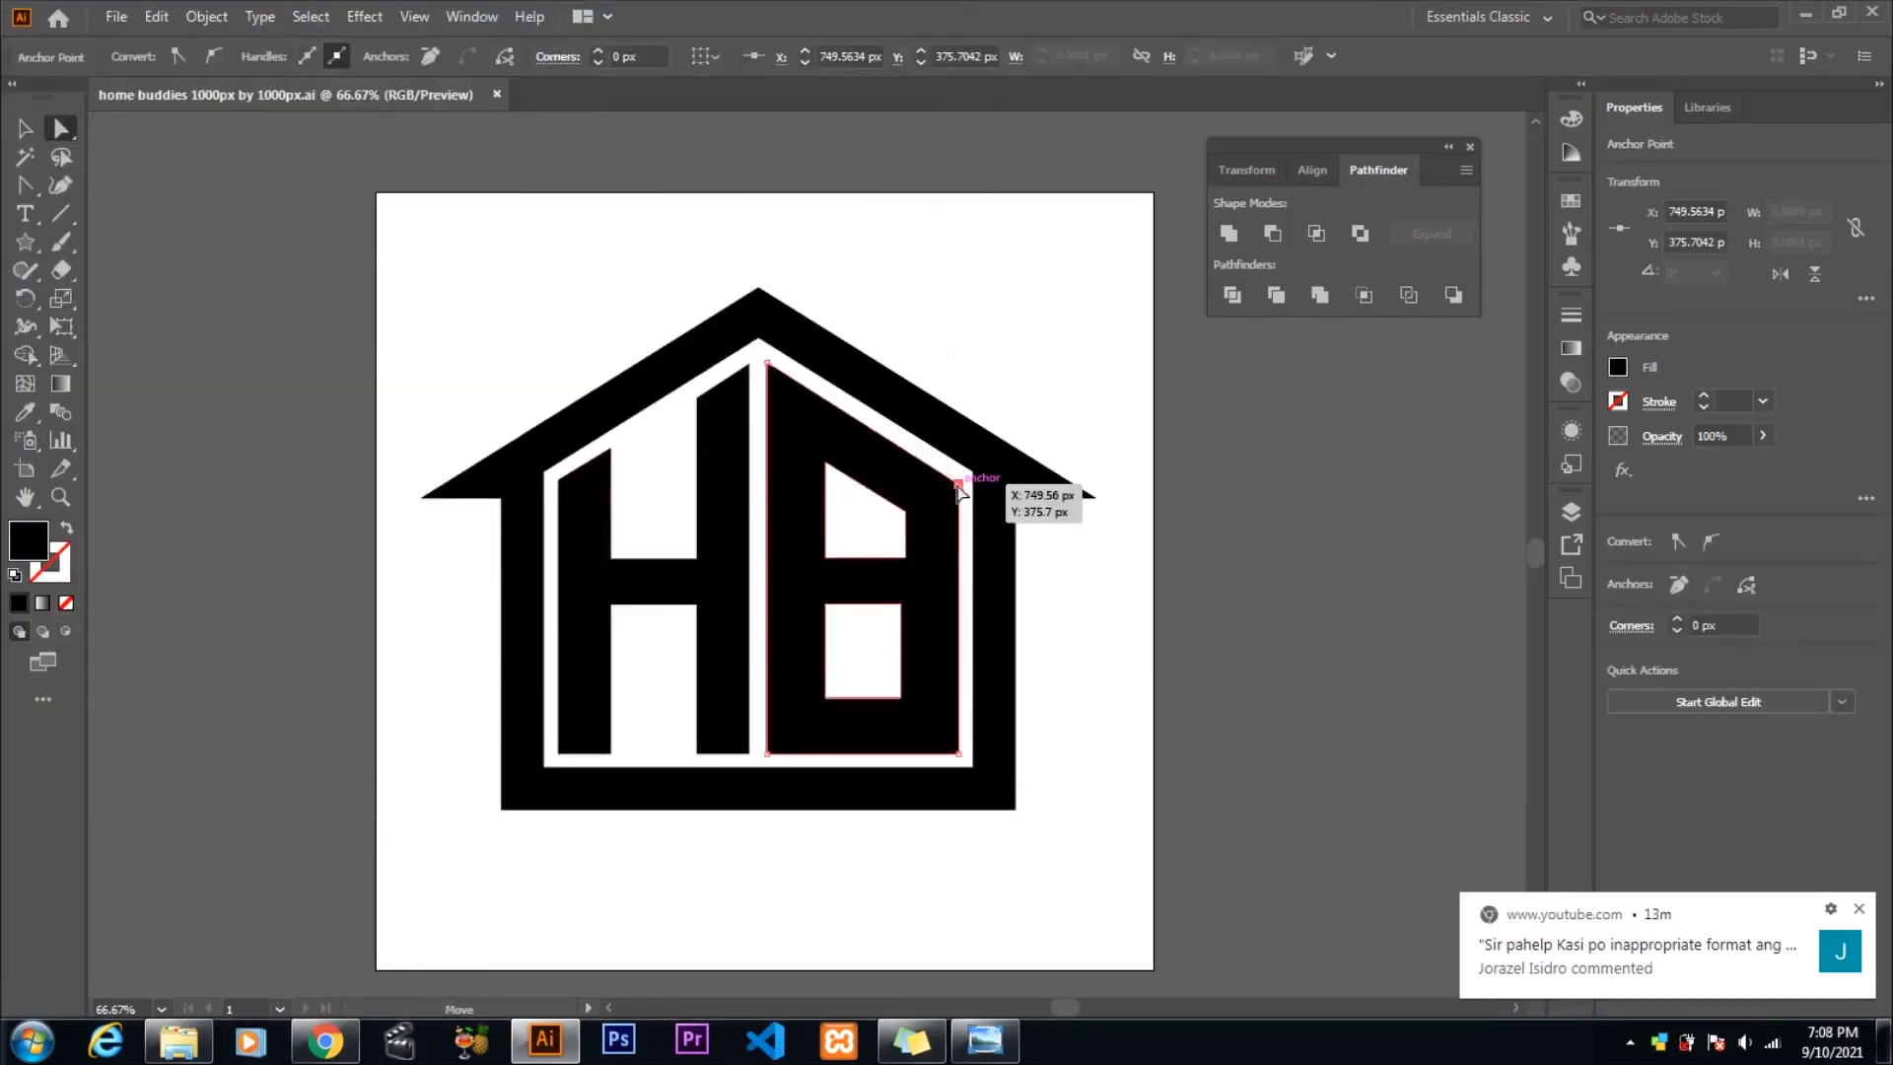
pyautogui.moveTo(956, 485); pyautogui.dragTo(957, 479)
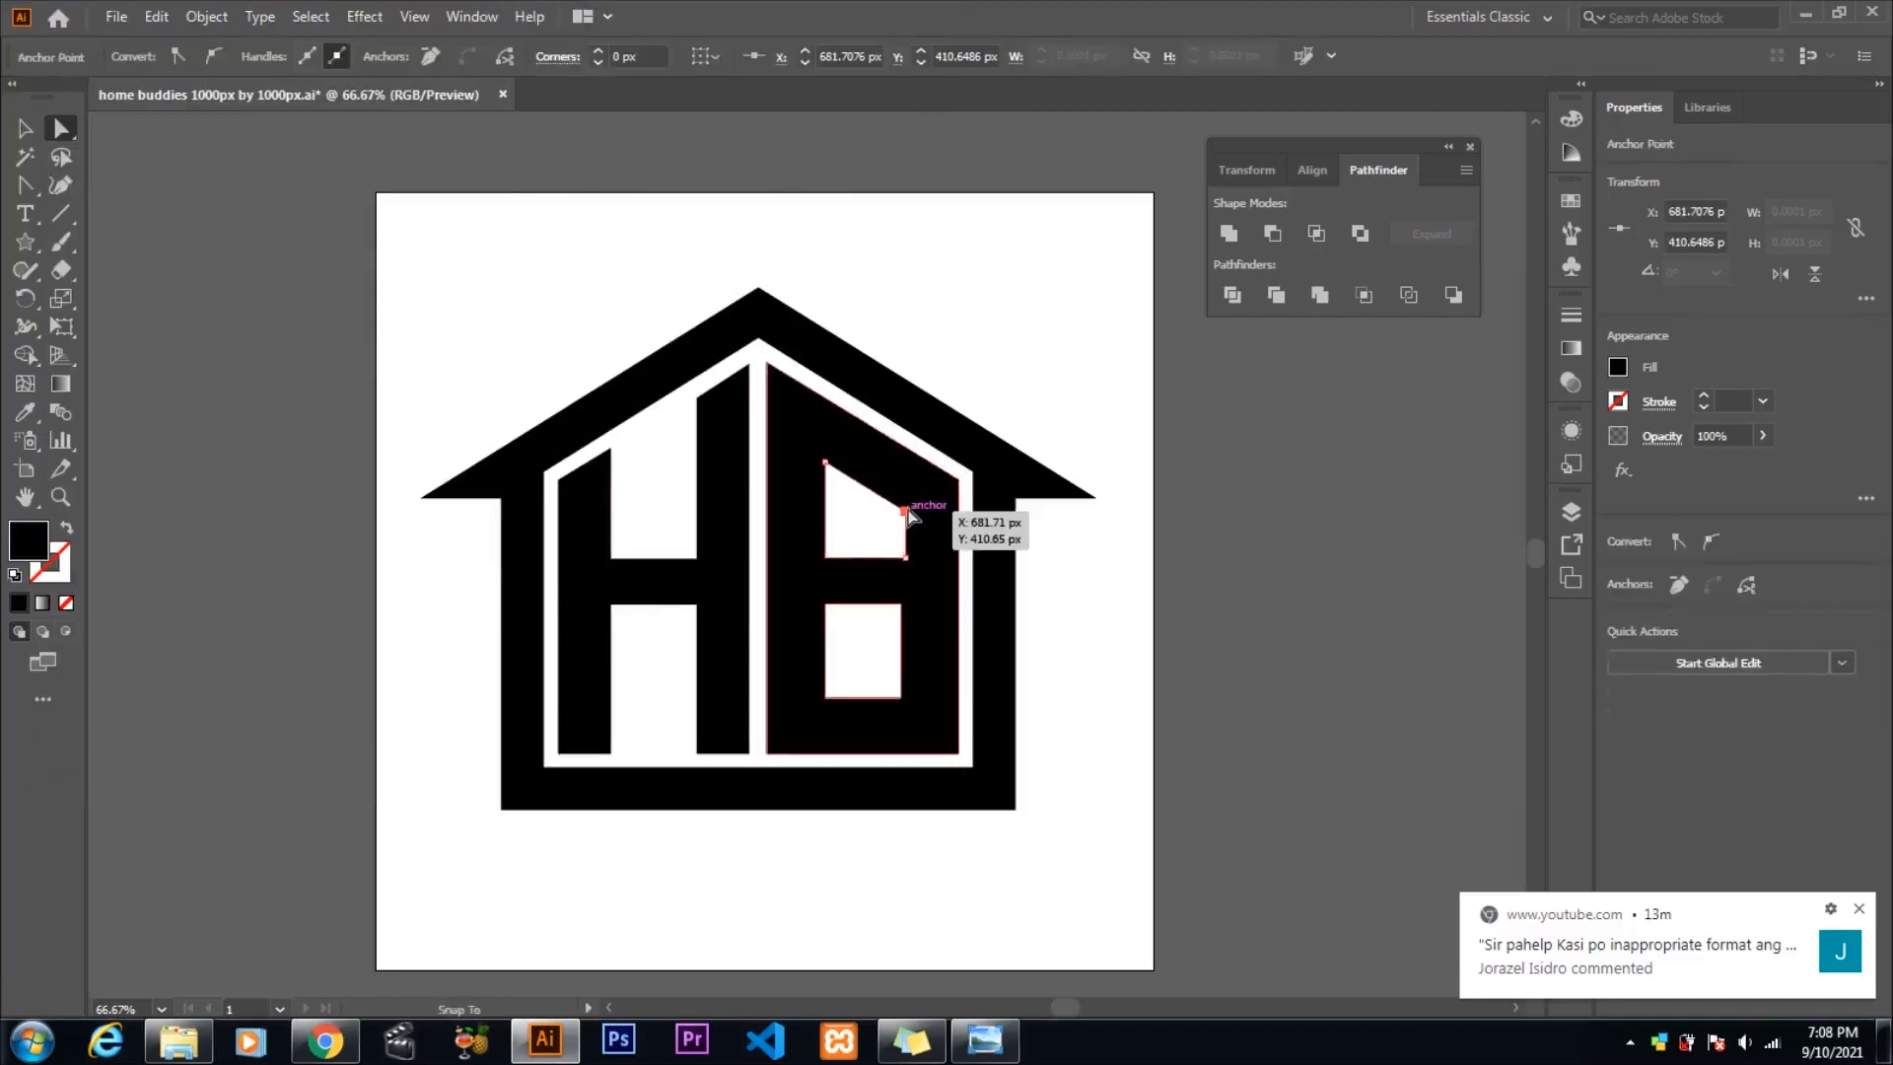
pyautogui.click(1115, 583)
# - Thicken the letters' horizontal bars by raising the upper counter's bottom edge and the H crossbar's top edge, and save the document
pyautogui.moveTo(879, 551); pyautogui.dragTo(876, 554)
pyautogui.moveTo(664, 554); pyautogui.dragTo(659, 558)
pyautogui.click(1329, 696)
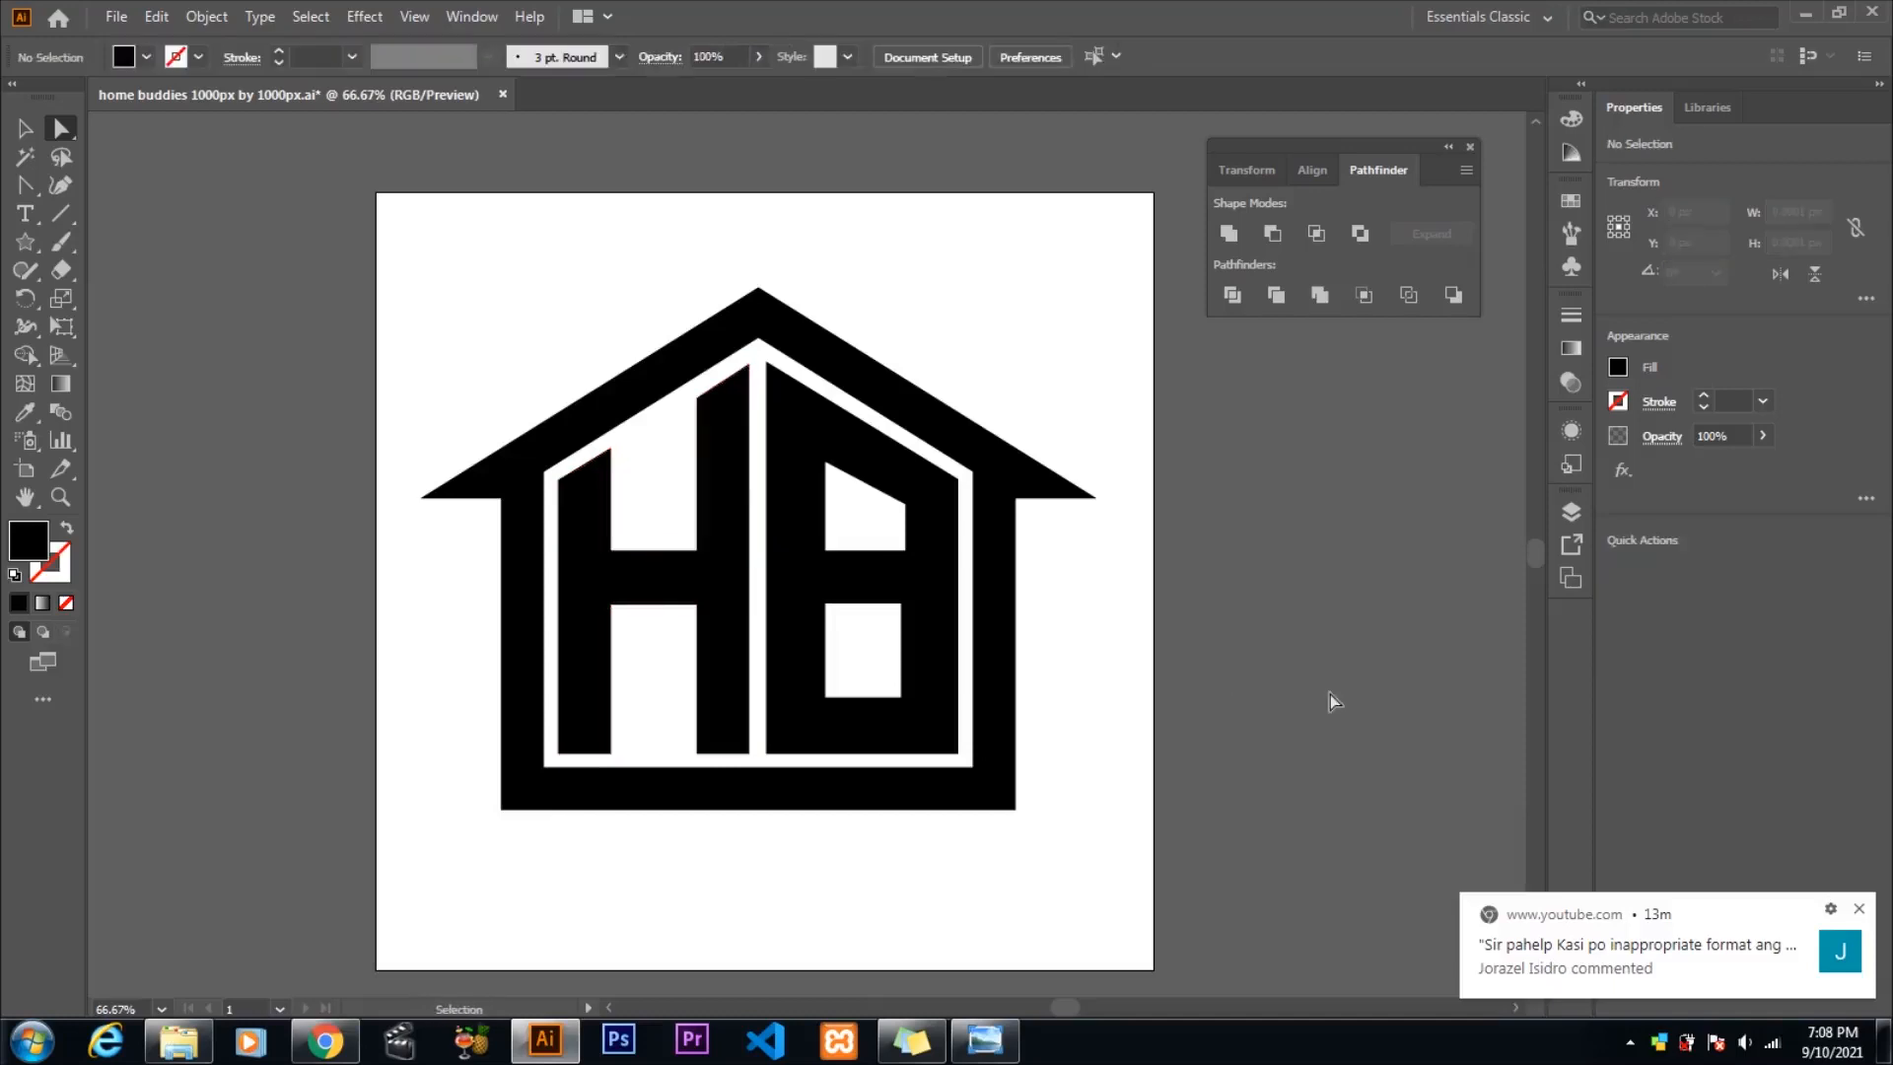
pyautogui.hotkey('ctrl', 's')
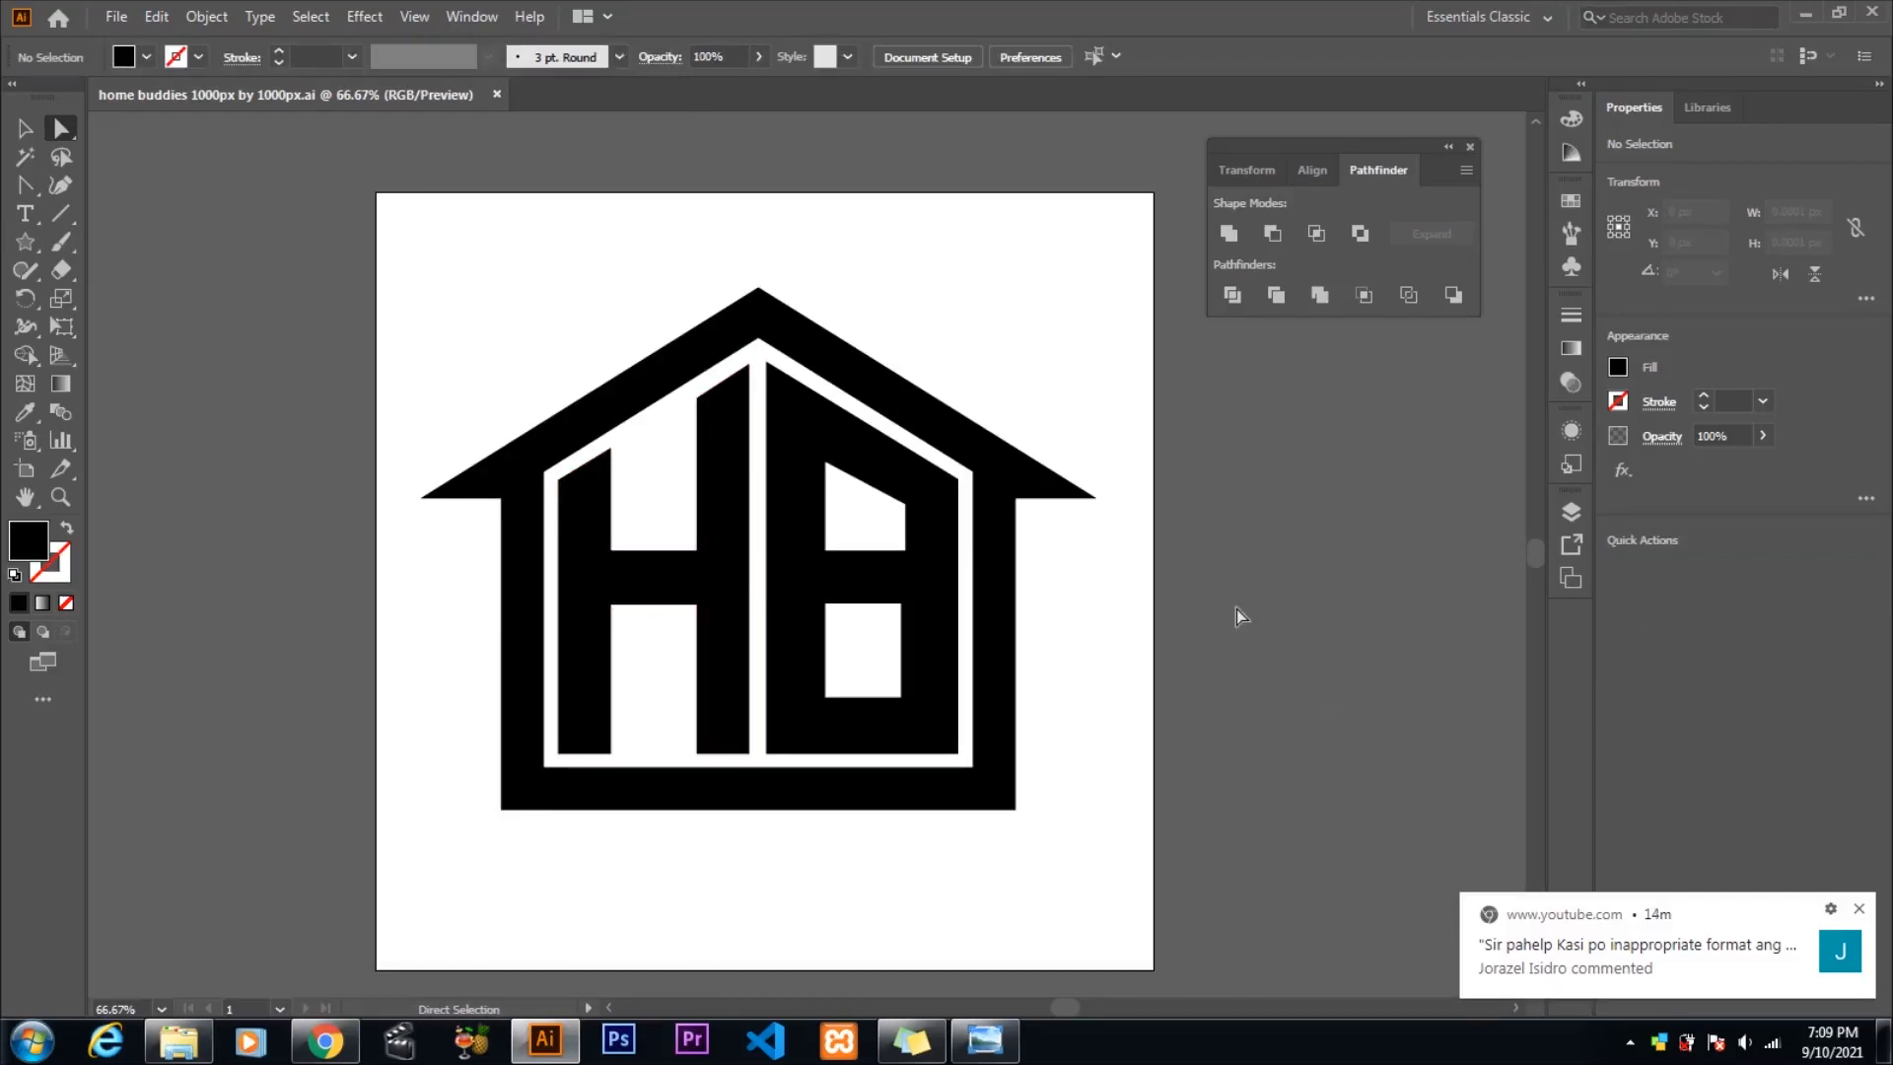
# - Switch to Chrome to view the Home Buddies Facebook group page, and return to Illustrator
pyautogui.click(353, 1051)
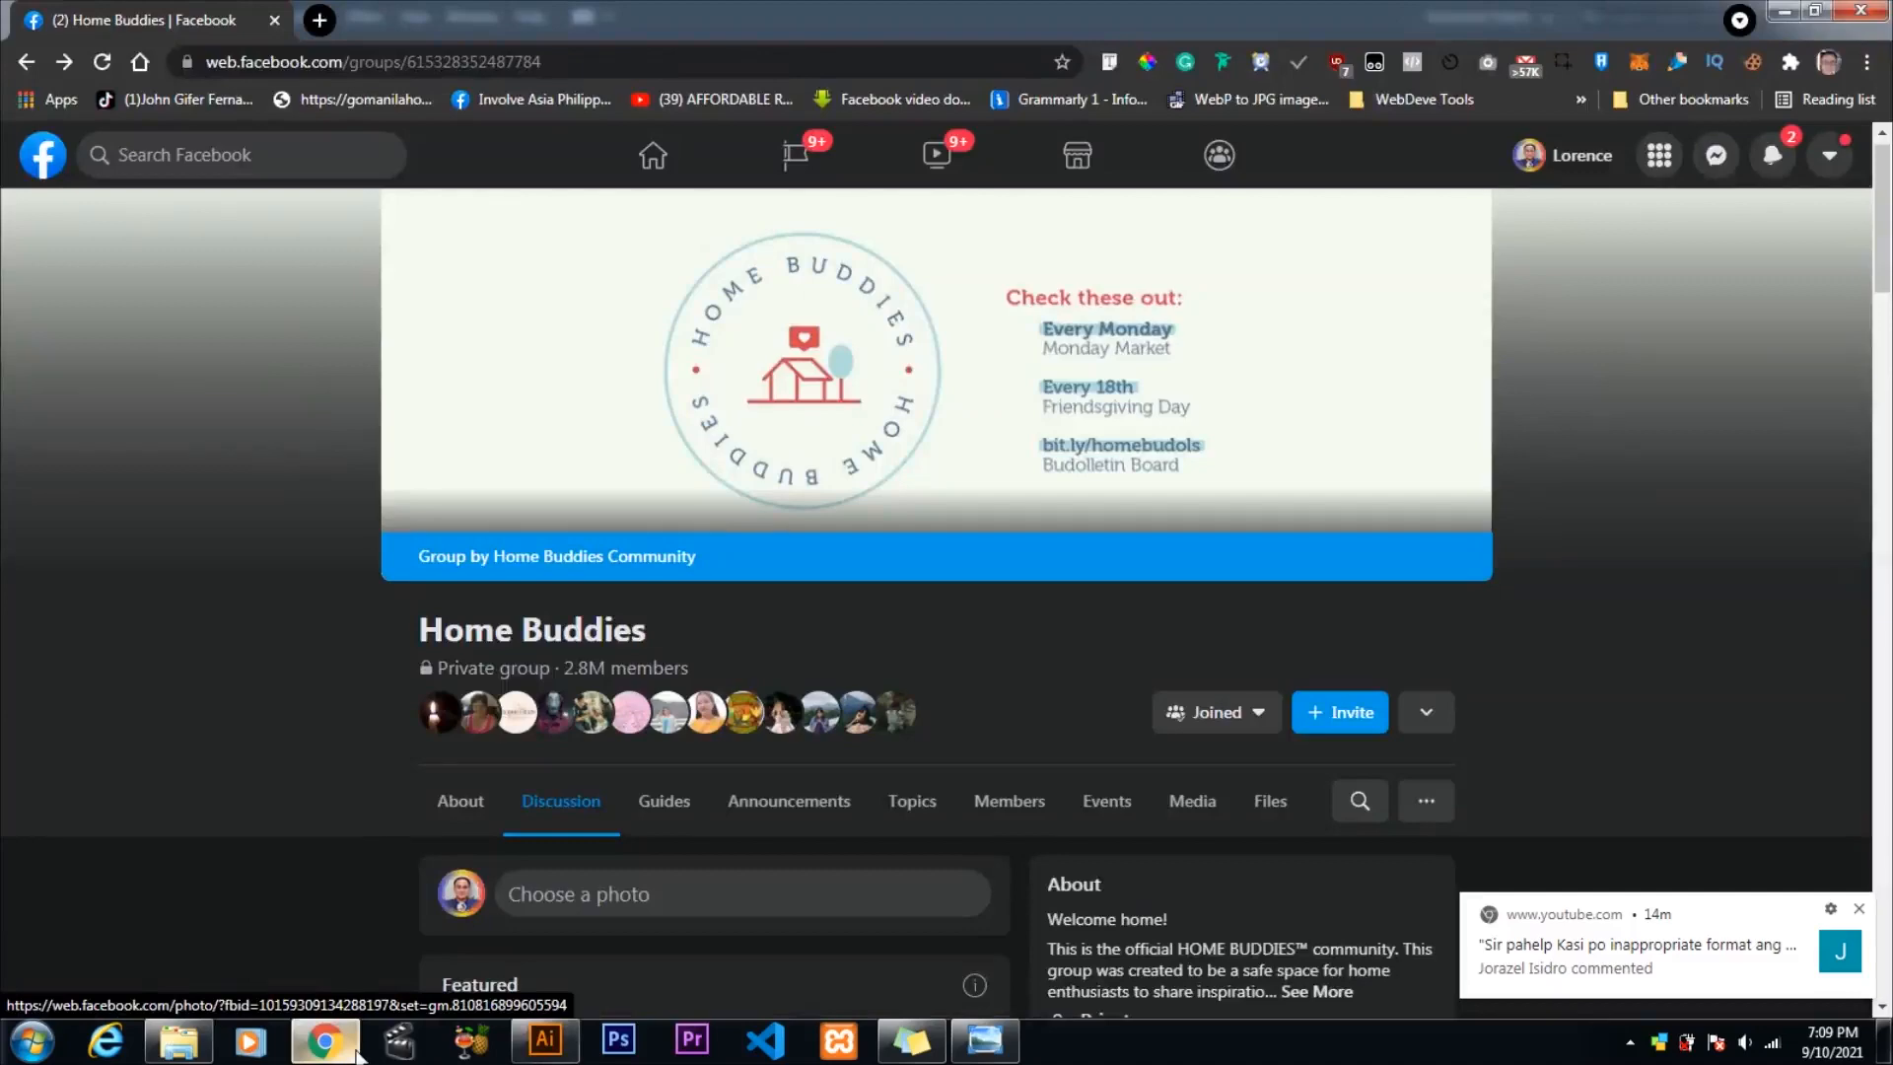
pyautogui.hotkey('alt', 'Tab')
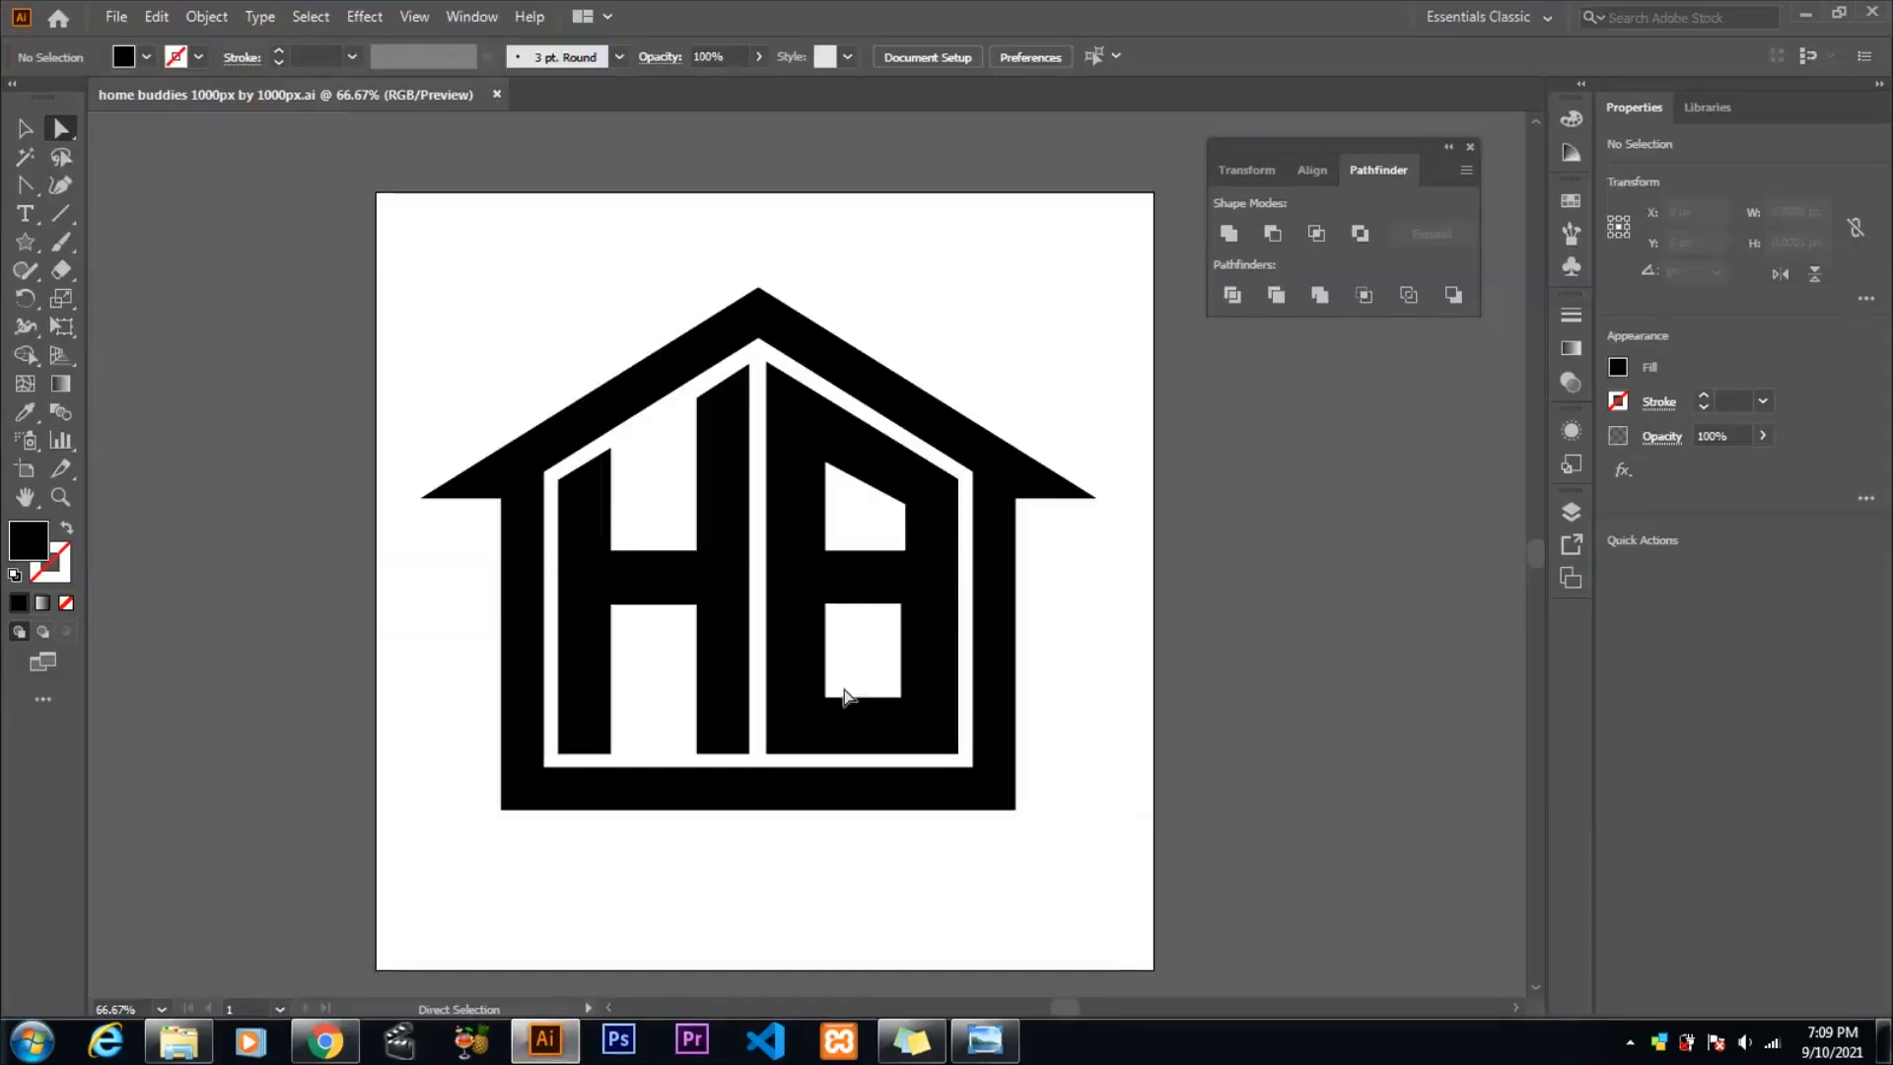
# - Select the H and B lettering pieces inside the house and group them
pyautogui.press('v')
pyautogui.moveTo(429, 273); pyautogui.dragTo(1084, 833)
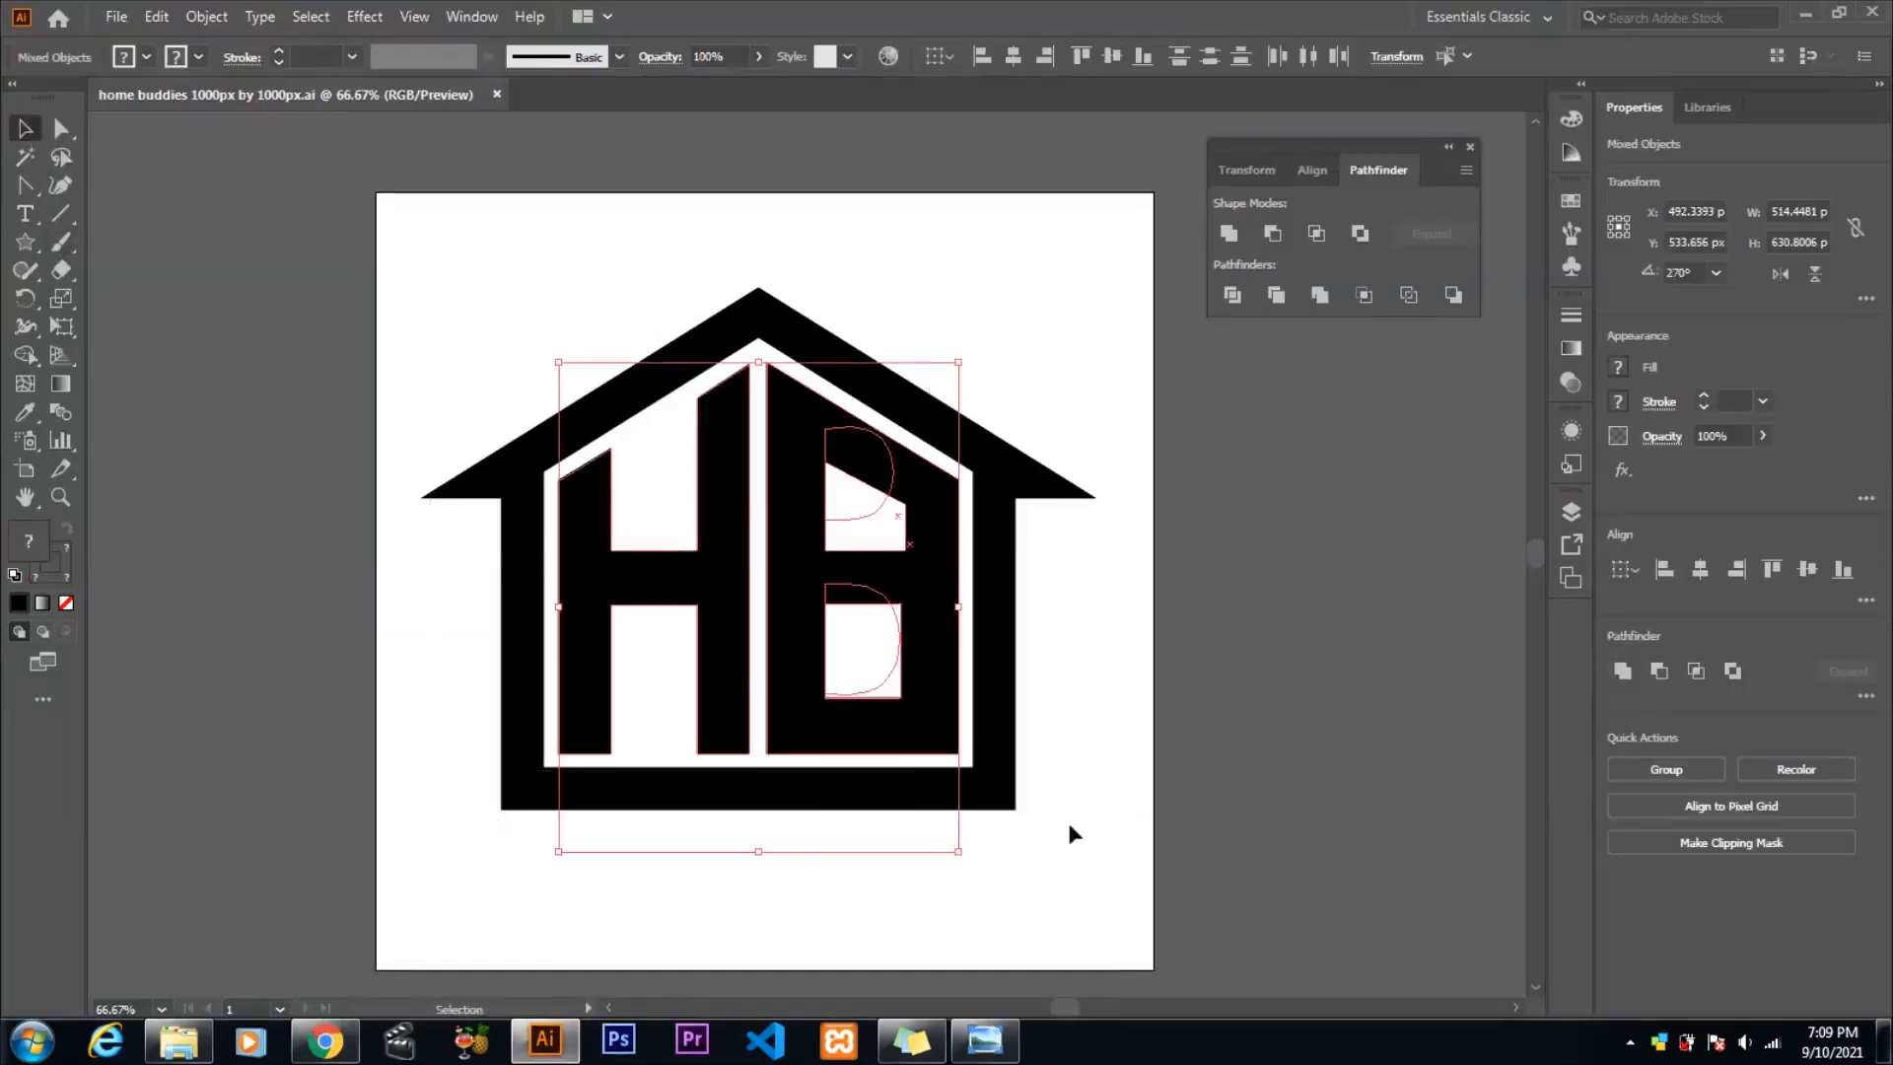
pyautogui.press('Delete')
pyautogui.hotkey('ctrl', 'z')
pyautogui.click(206, 17)
pyautogui.click(236, 122)
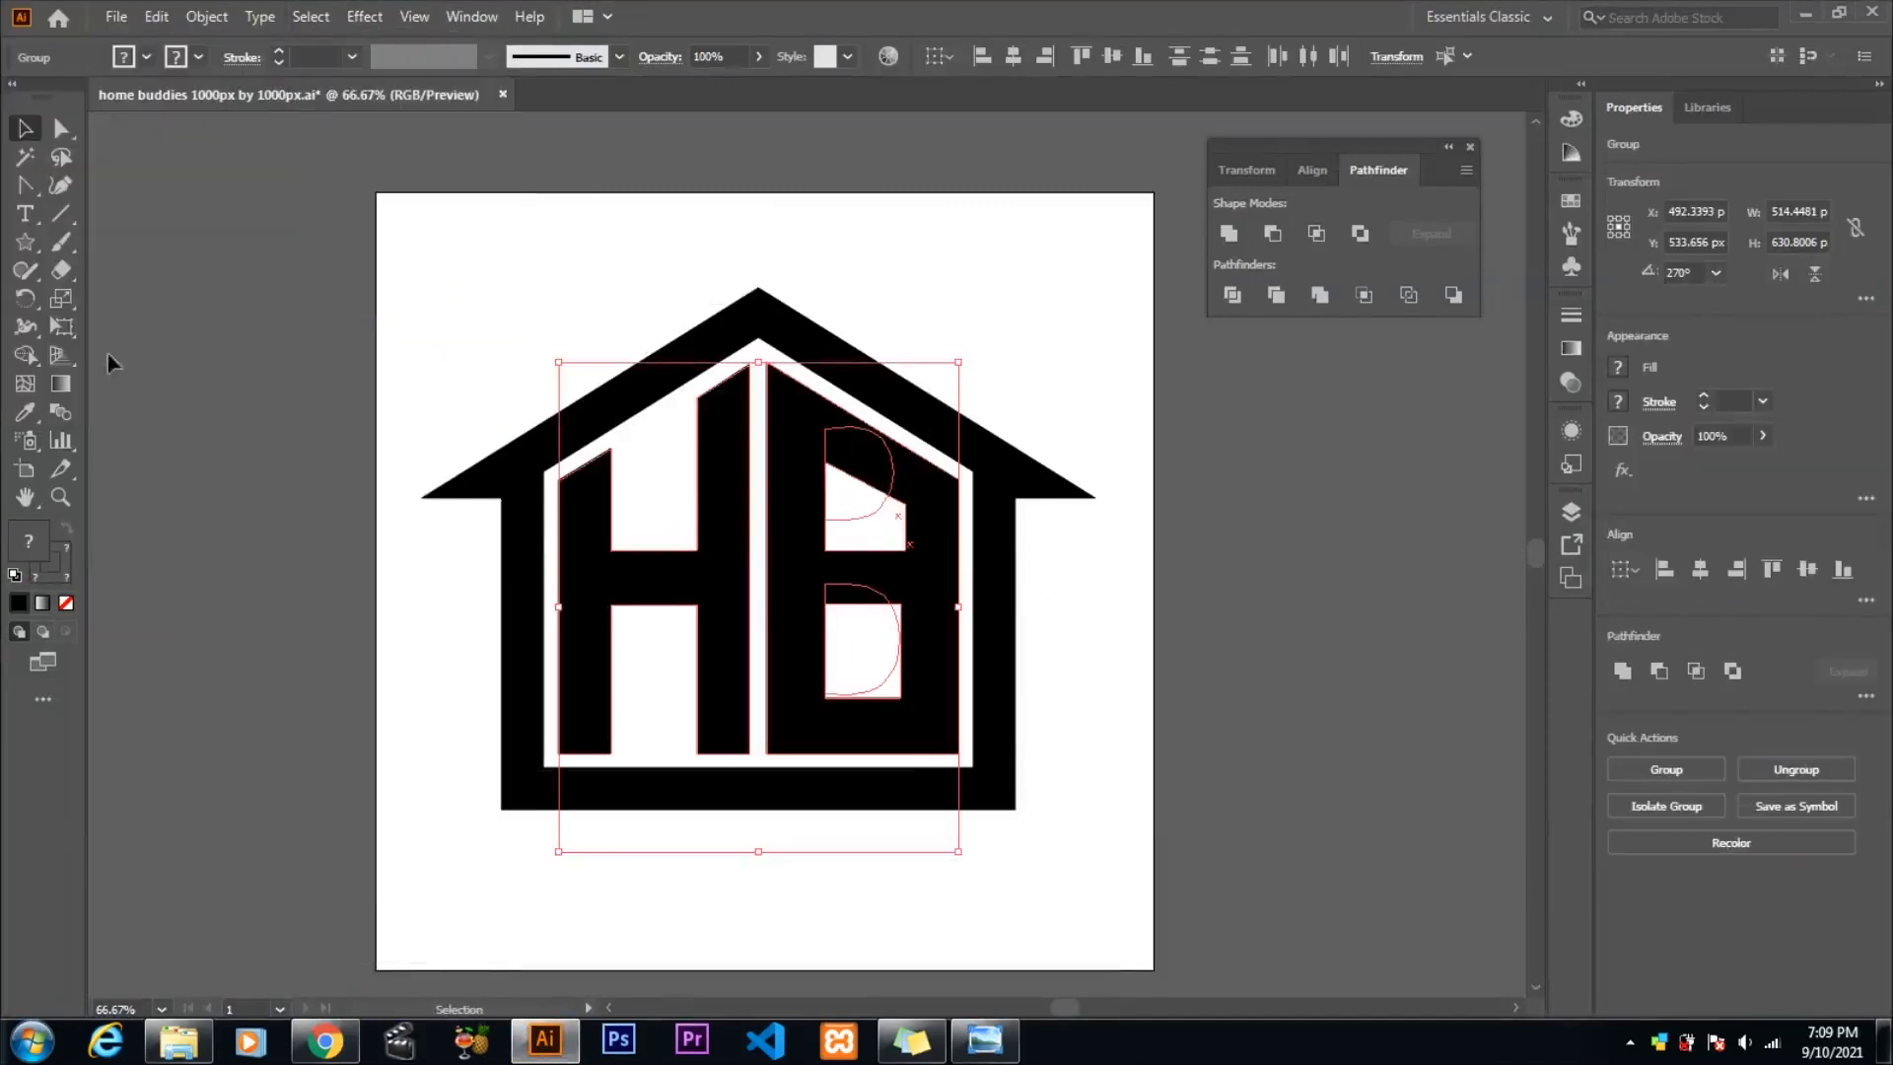
# - Draw a black circle about 26 px wide beside the house and try moving it between the H's lower legs
pyautogui.click(1293, 725)
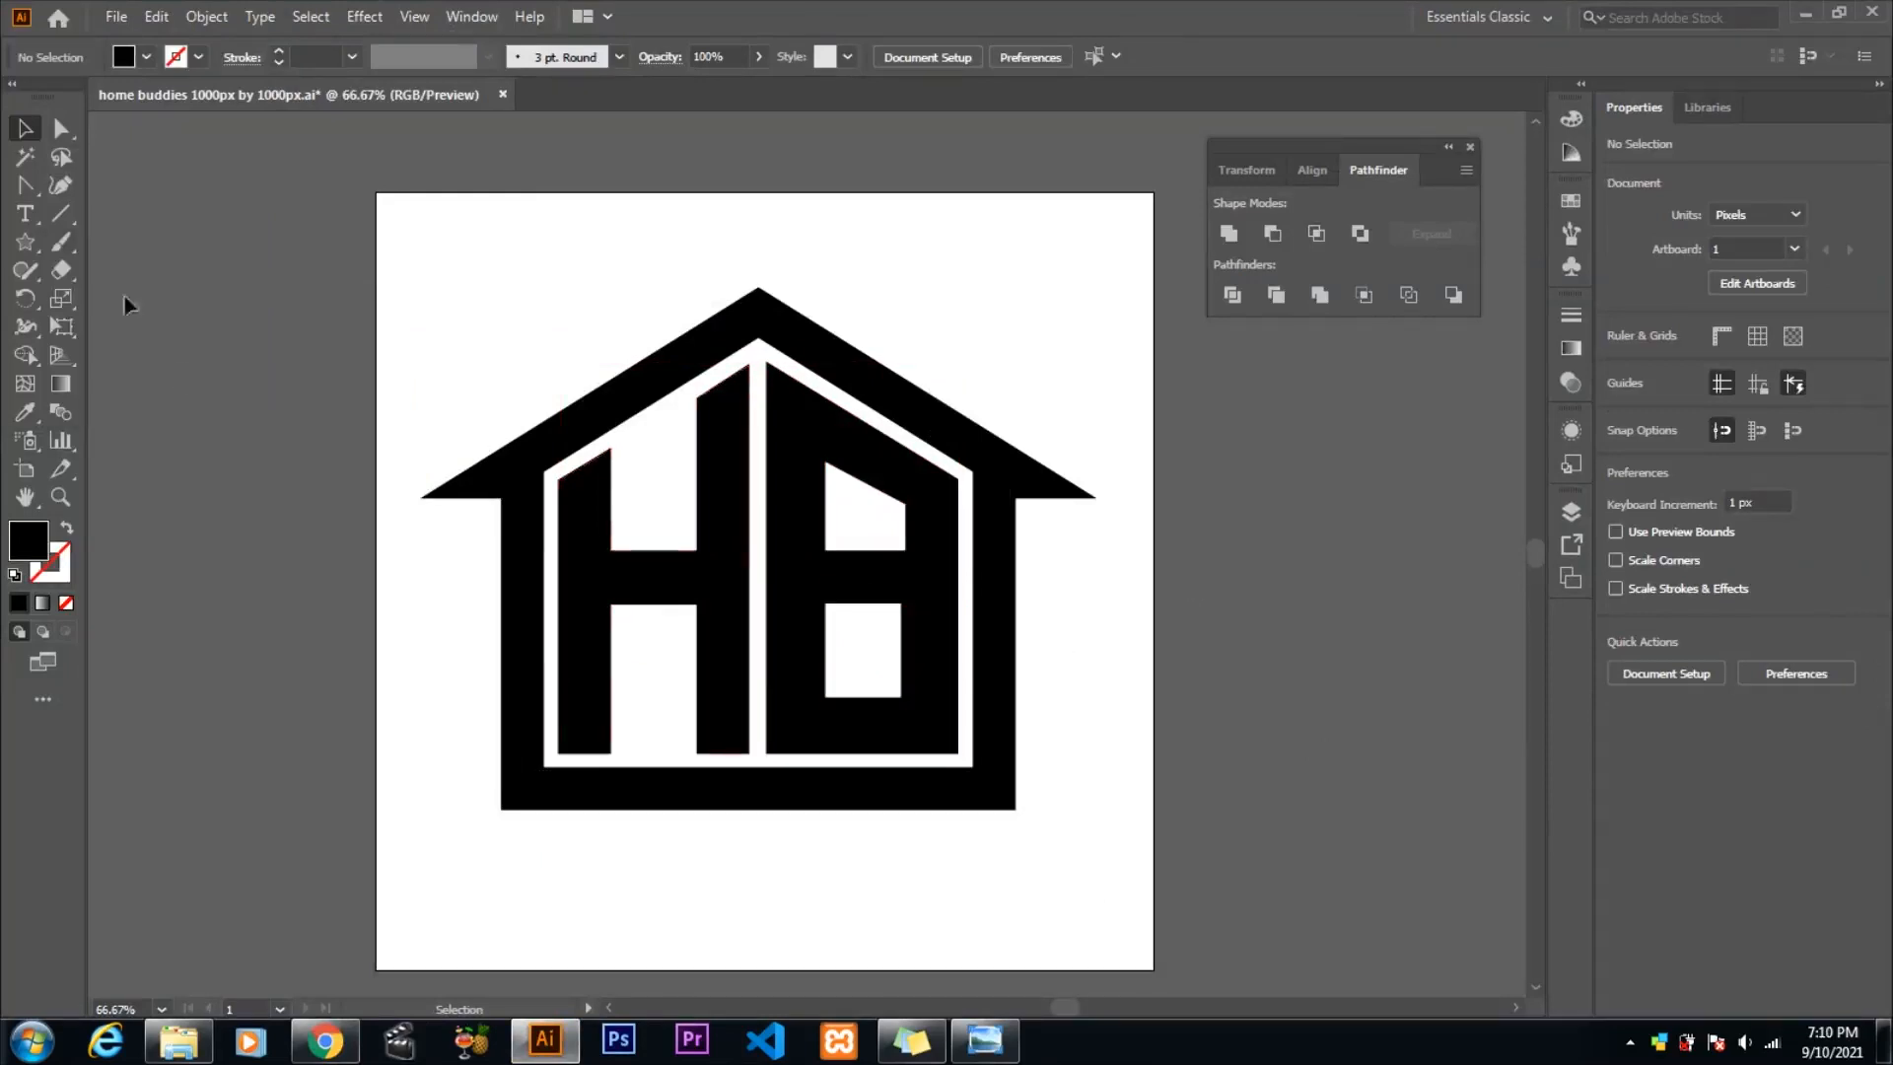
pyautogui.moveTo(24, 242); pyautogui.dragTo(110, 296)
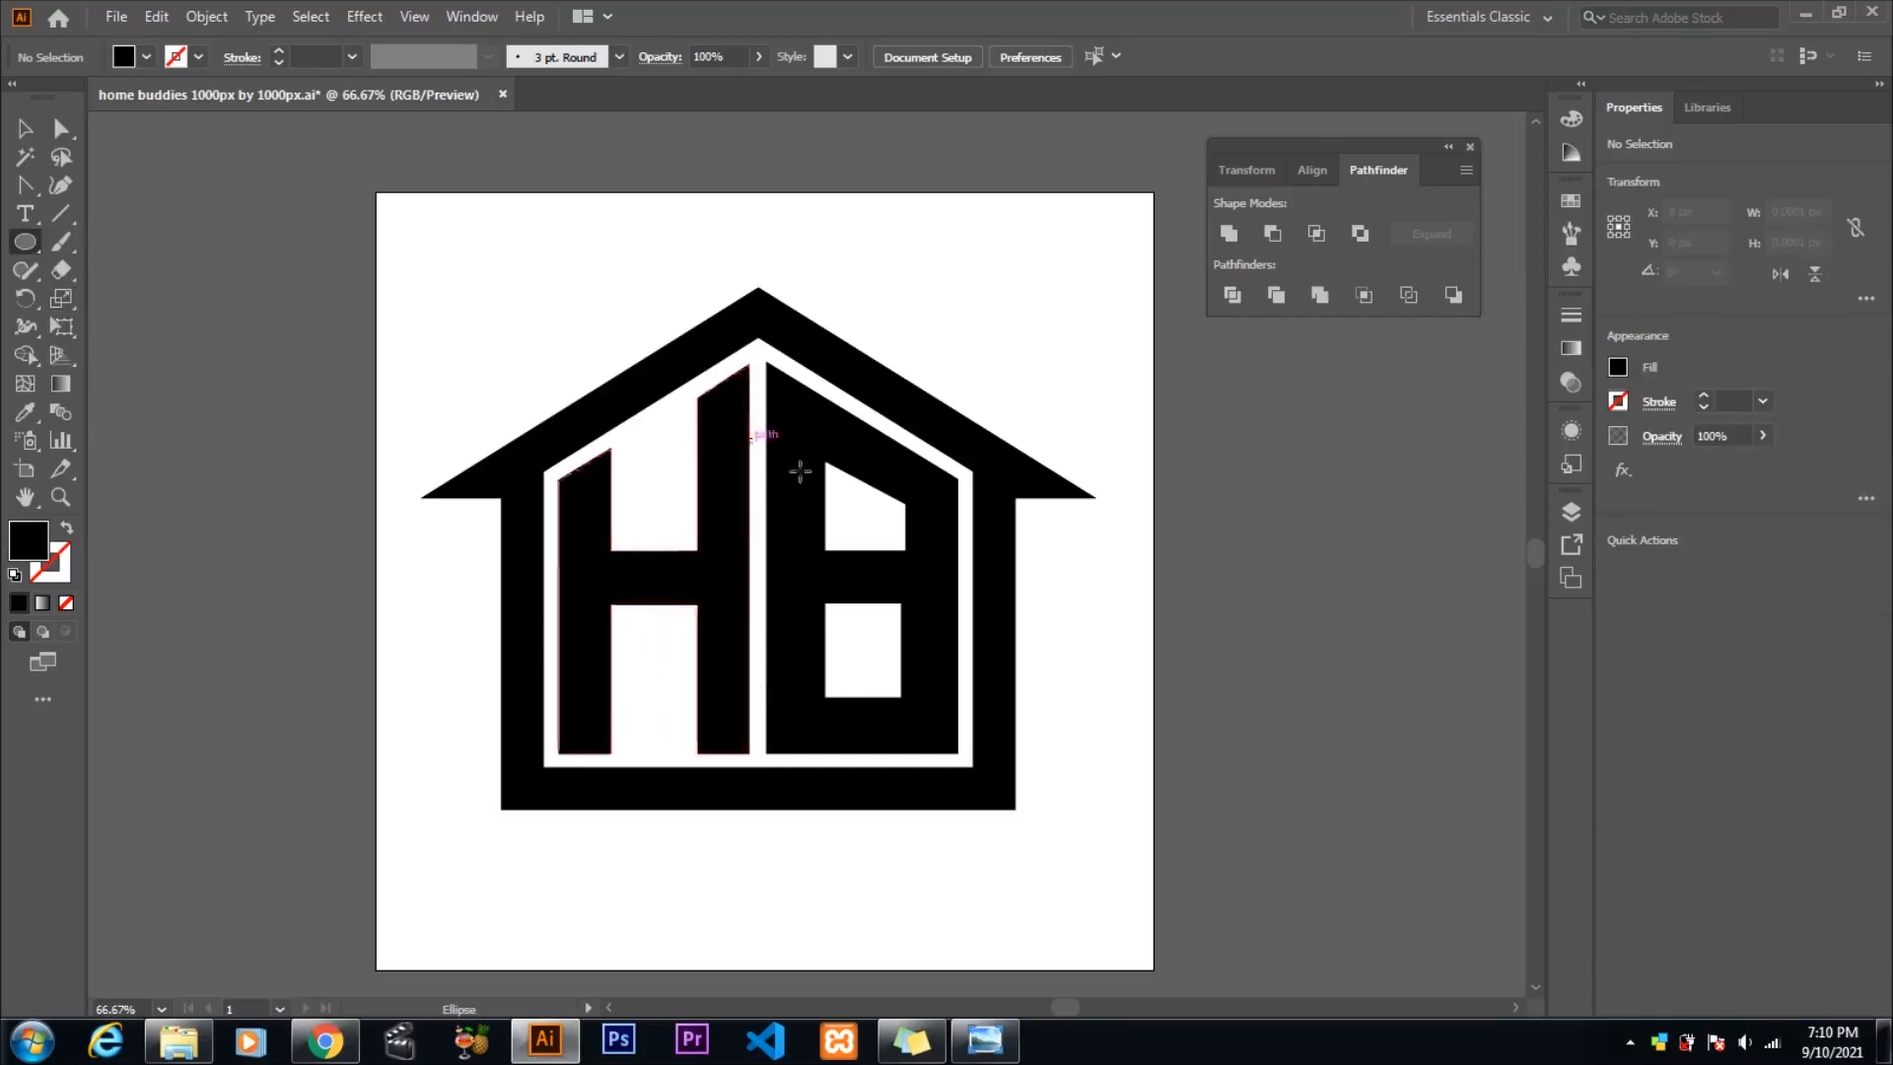
pyautogui.moveTo(1079, 711)
pyautogui.mouseDown()
pyautogui.moveTo(1096, 728)
pyautogui.moveTo(680, 696)
pyautogui.moveTo(680, 680)
pyautogui.mouseUp()
pyautogui.press('v')
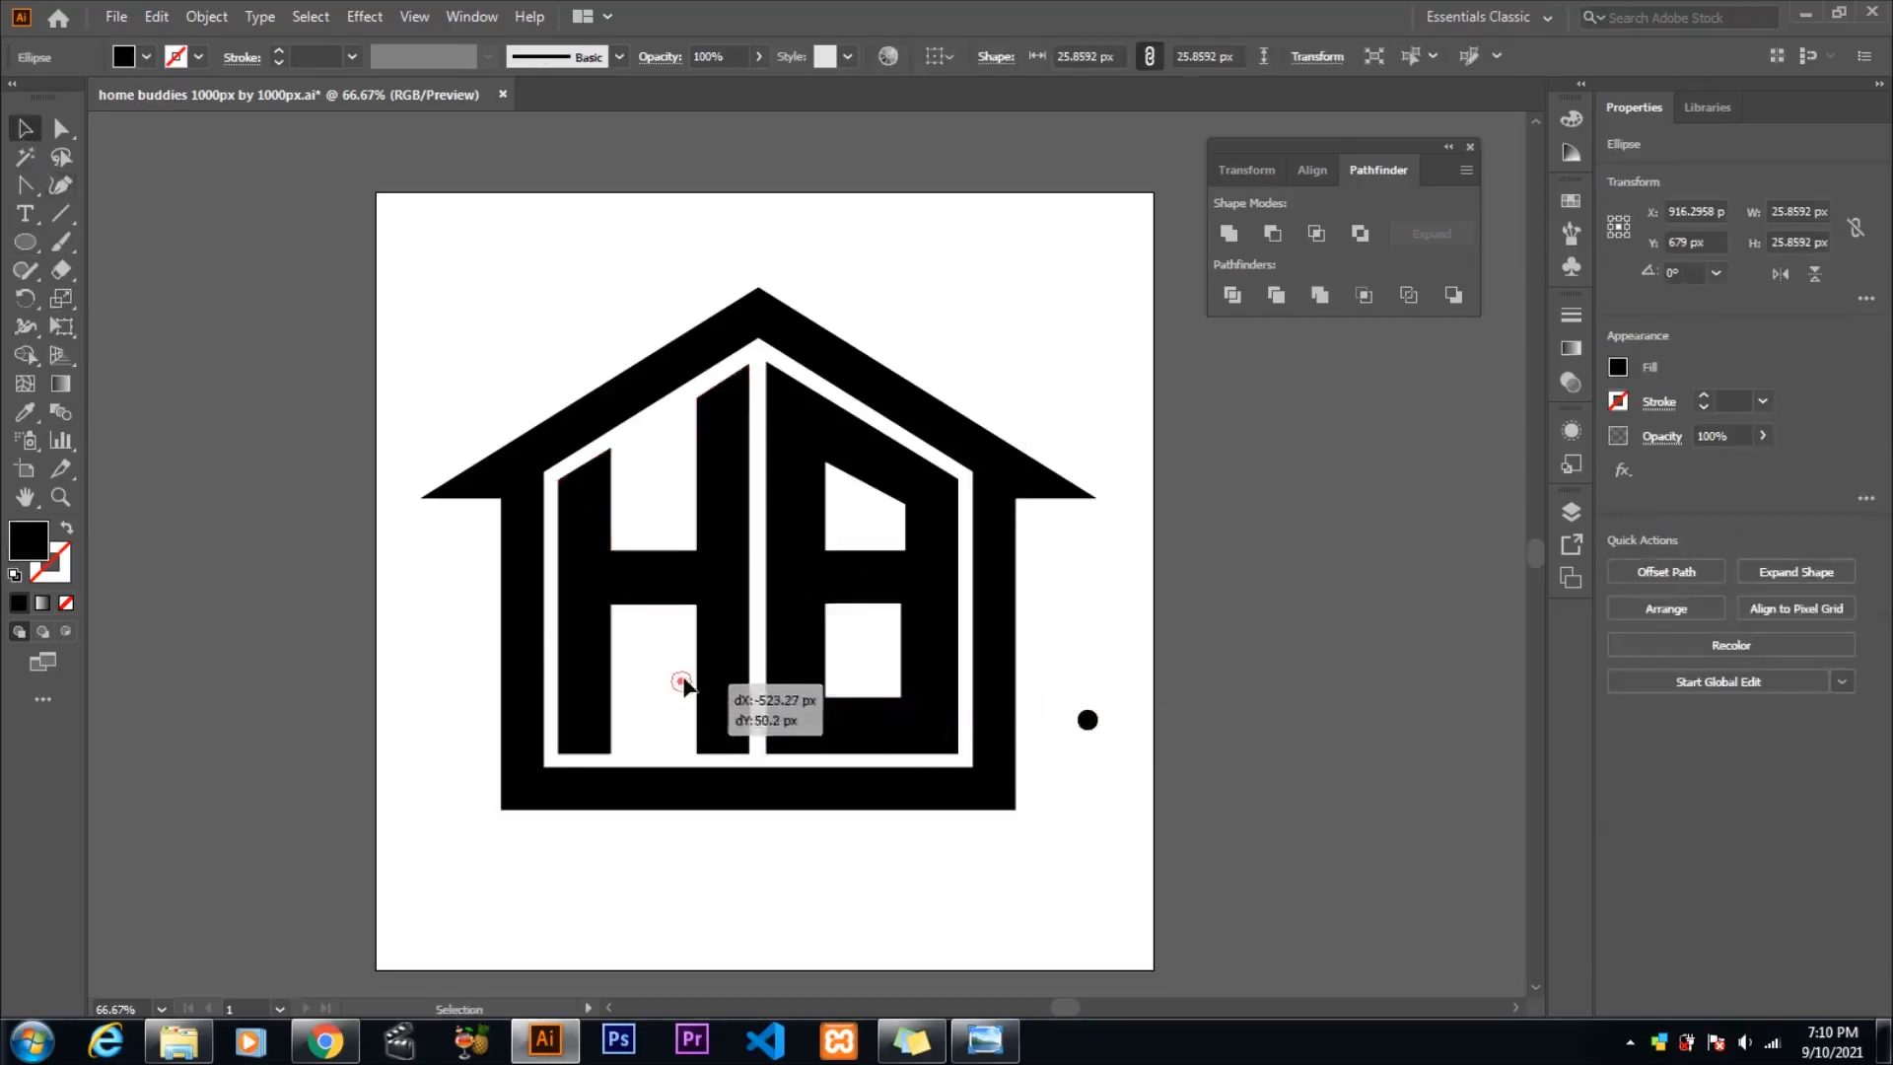
pyautogui.click(1132, 688)
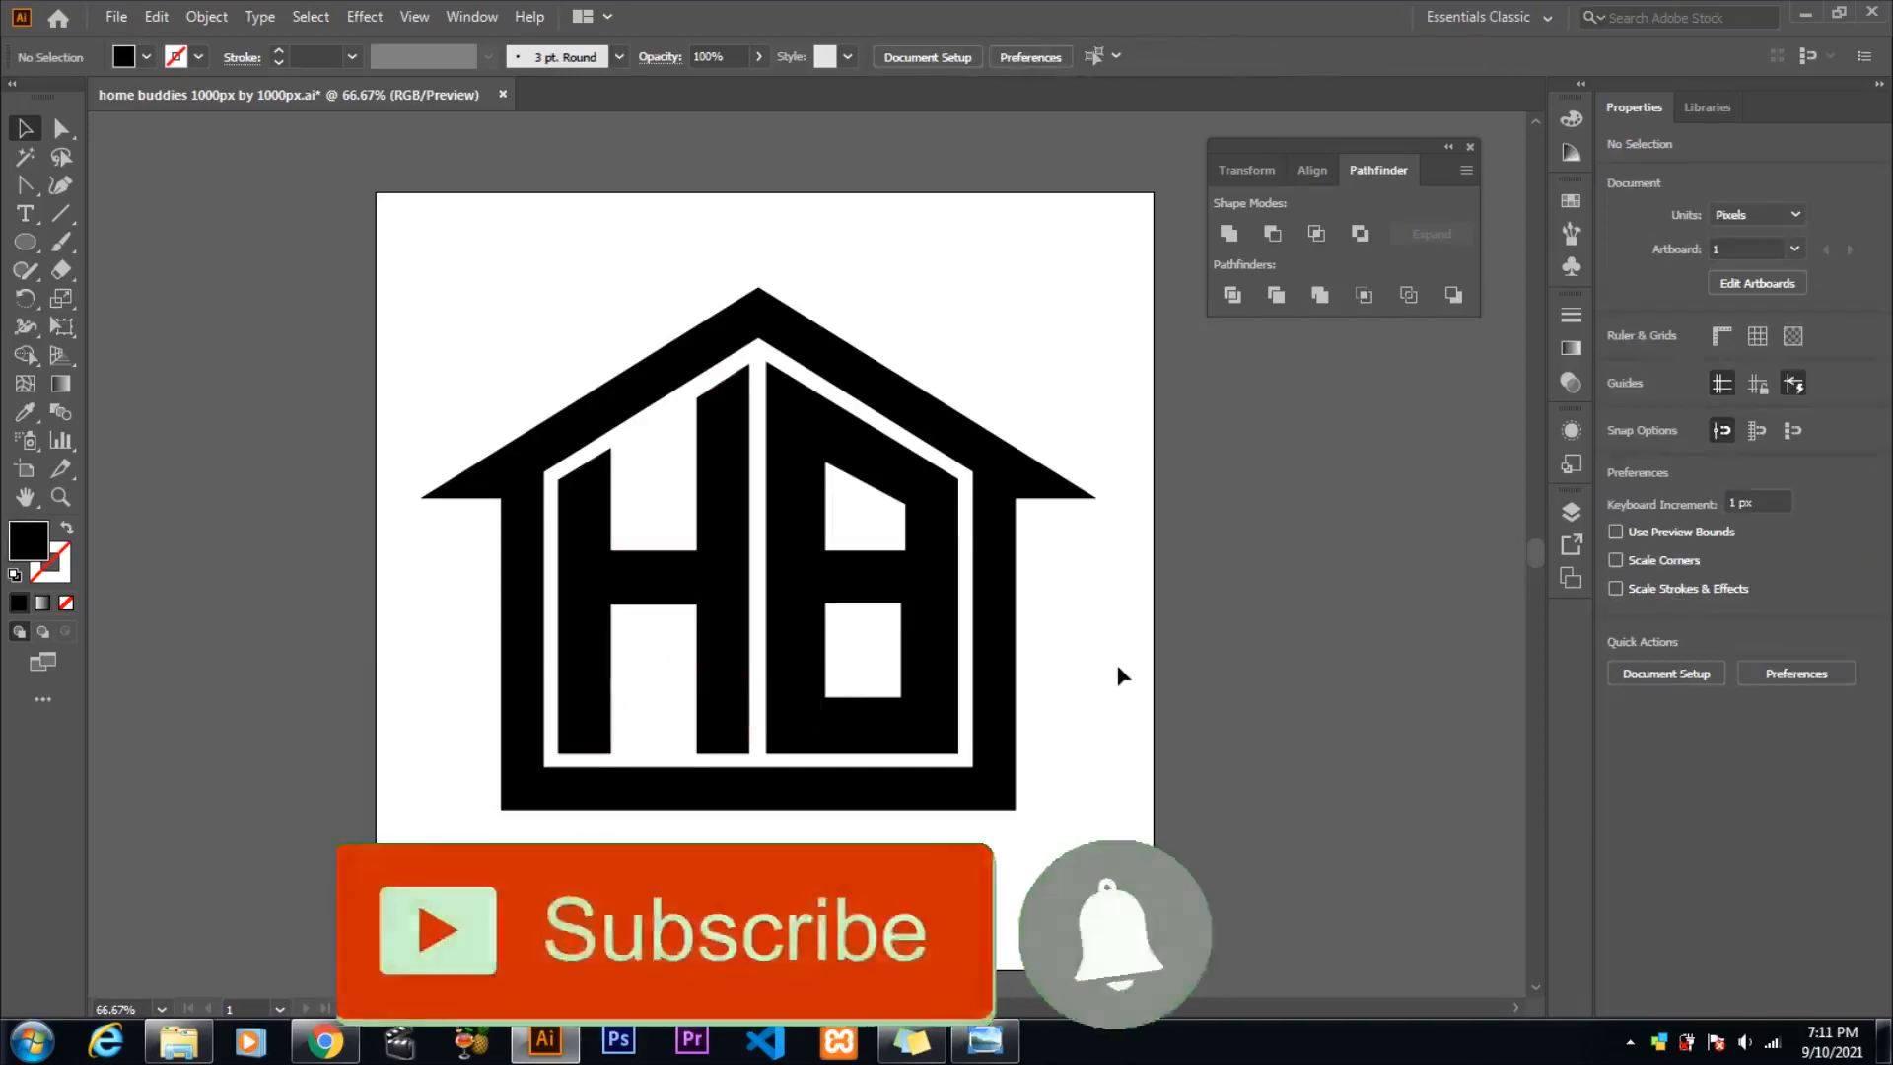
# - Expand the grouped H and B lettering inside the house into plain shapes
pyautogui.moveTo(393, 269); pyautogui.dragTo(963, 795)
pyautogui.click(1035, 797)
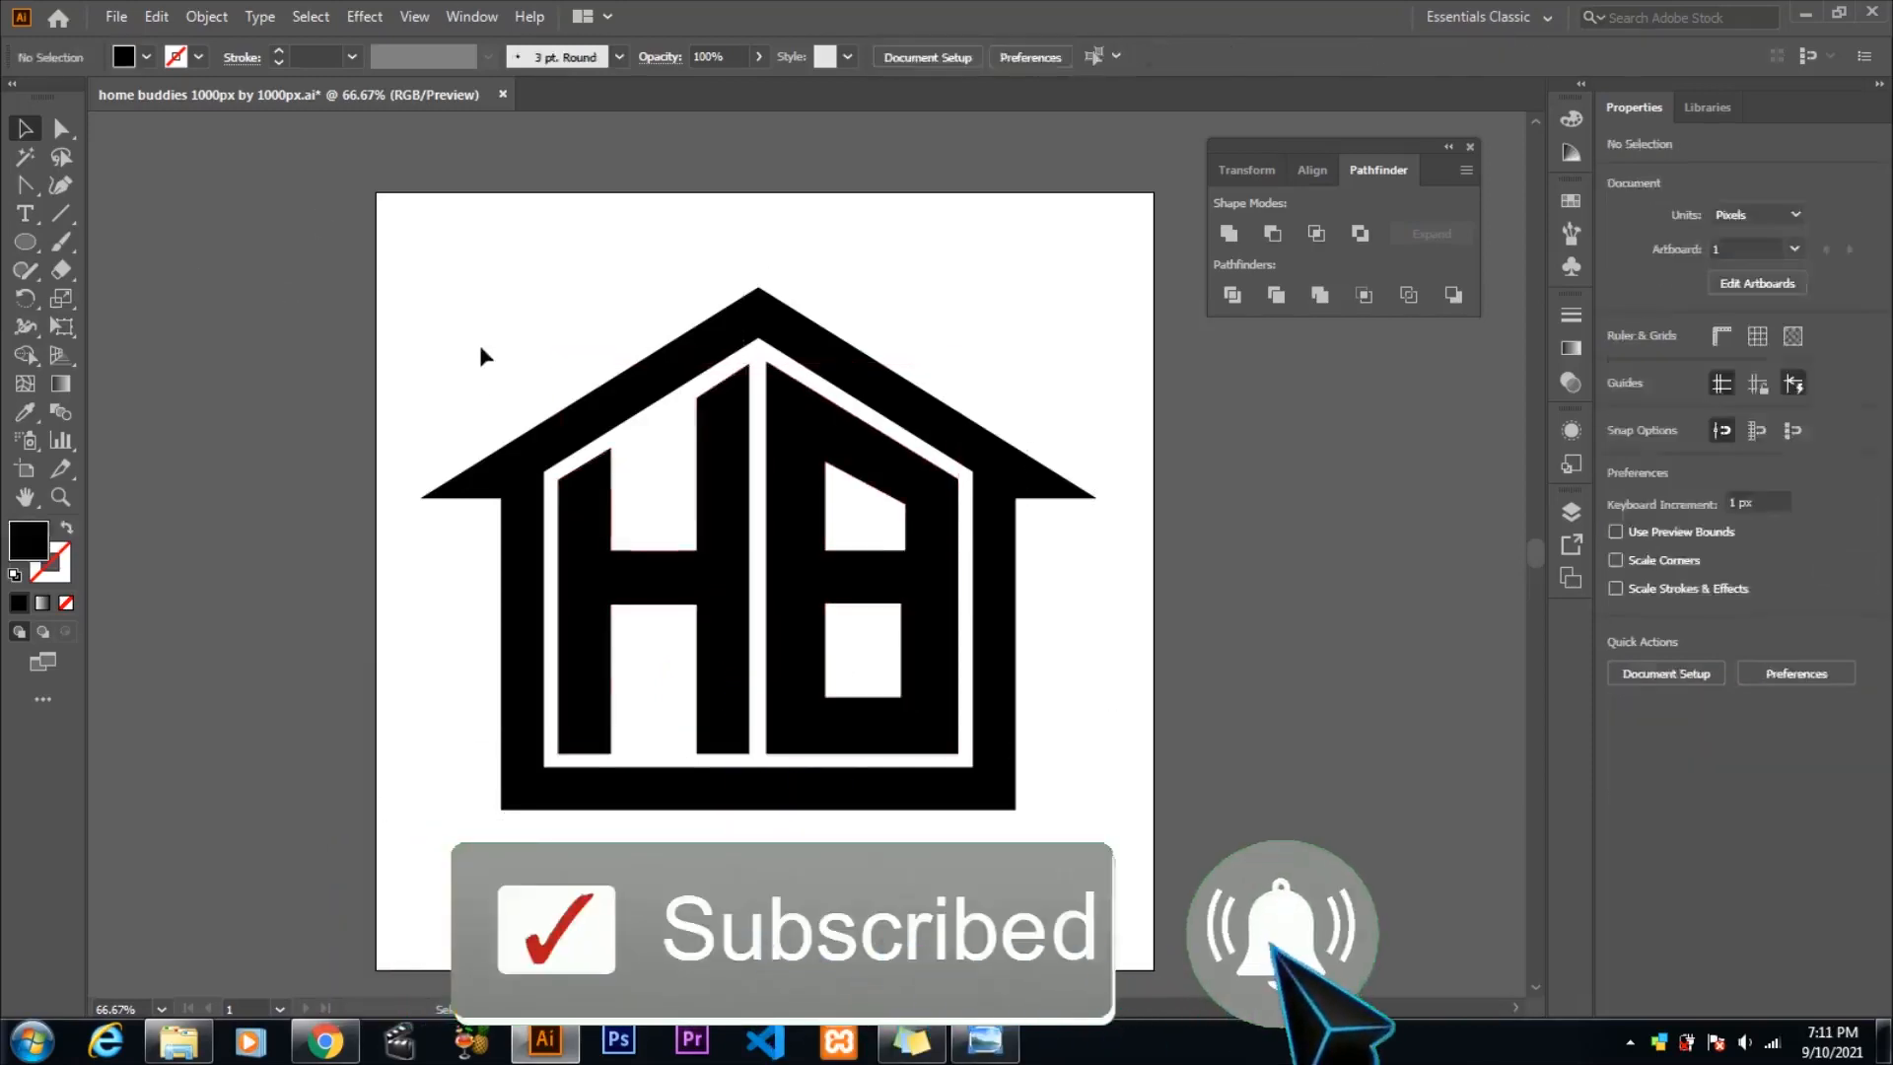
pyautogui.click(584, 513)
pyautogui.click(203, 19)
pyautogui.click(258, 300)
pyautogui.click(85, 351)
pyautogui.click(443, 340)
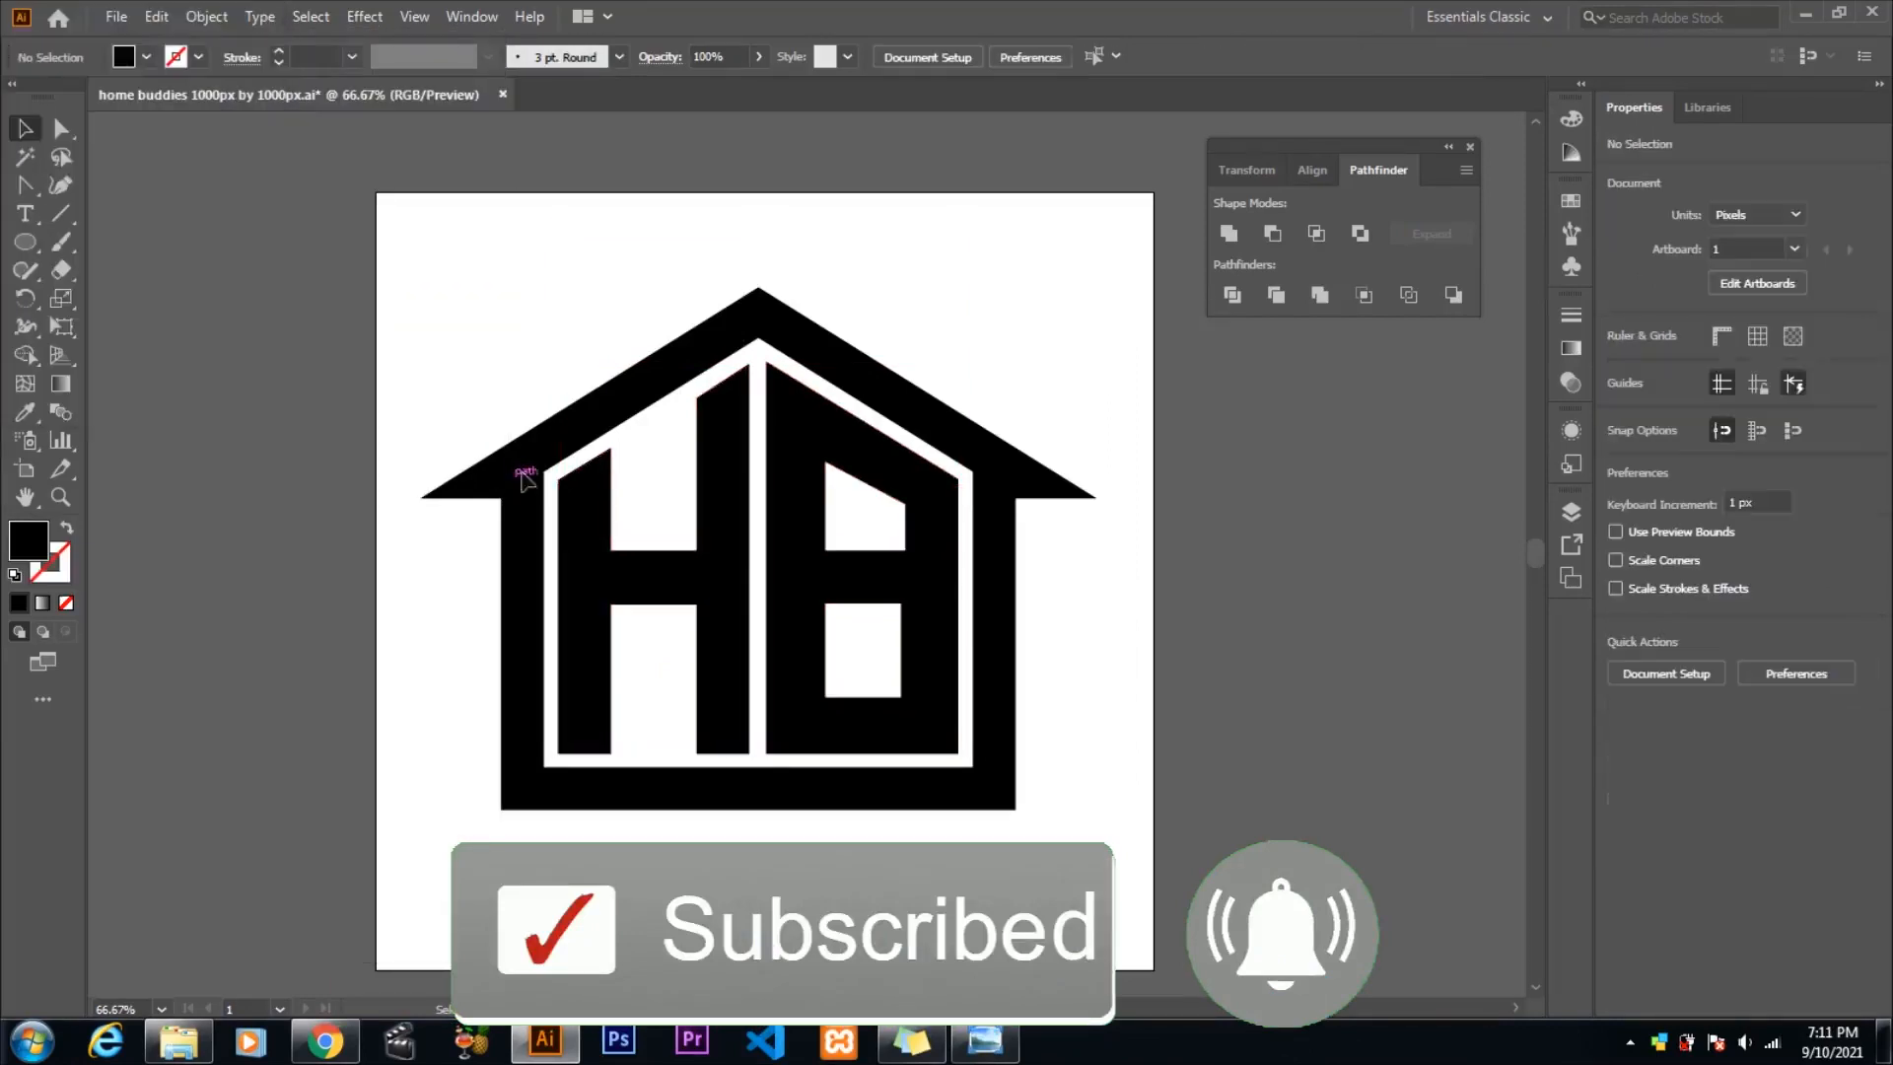
# - Select all the logo artwork, expand it, and save the document
pyautogui.click(1571, 512)
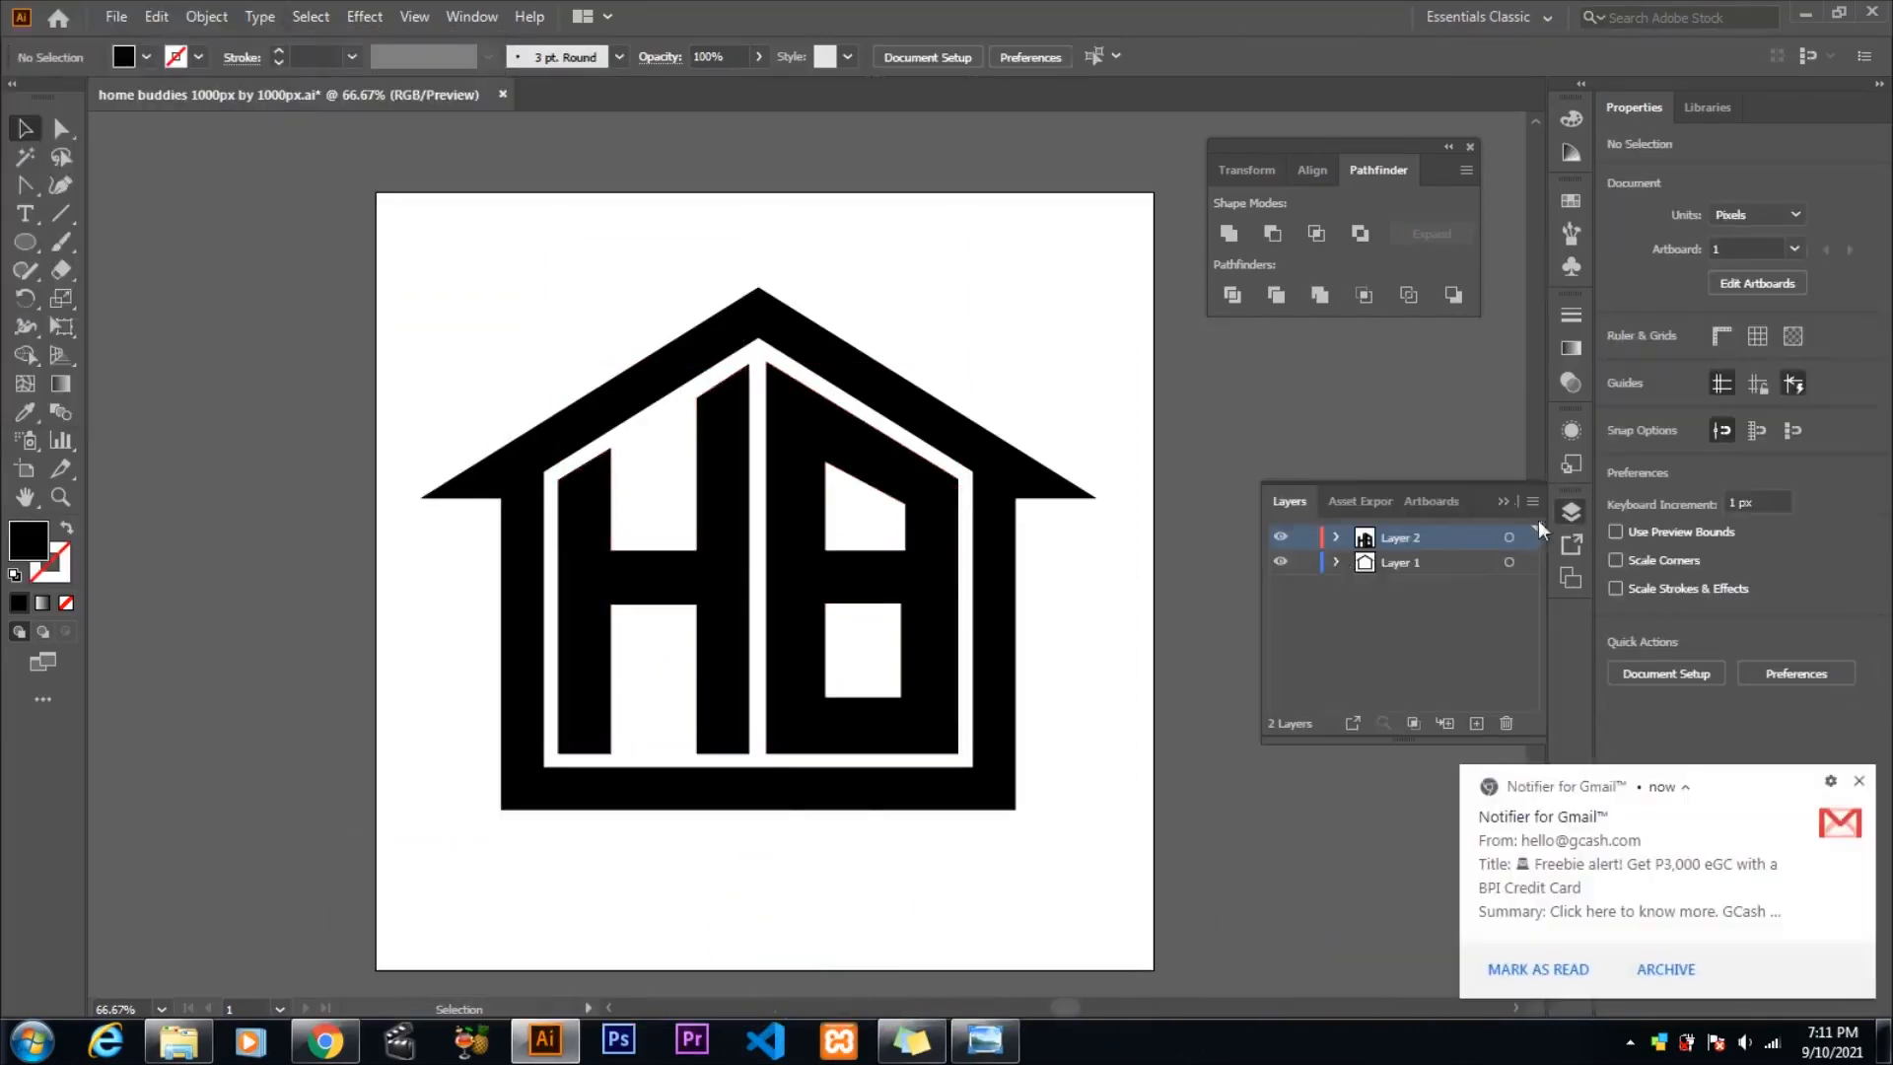
pyautogui.click(1572, 512)
pyautogui.hotkey('ctrl', 'a')
pyautogui.click(206, 17)
pyautogui.click(251, 299)
pyautogui.click(91, 353)
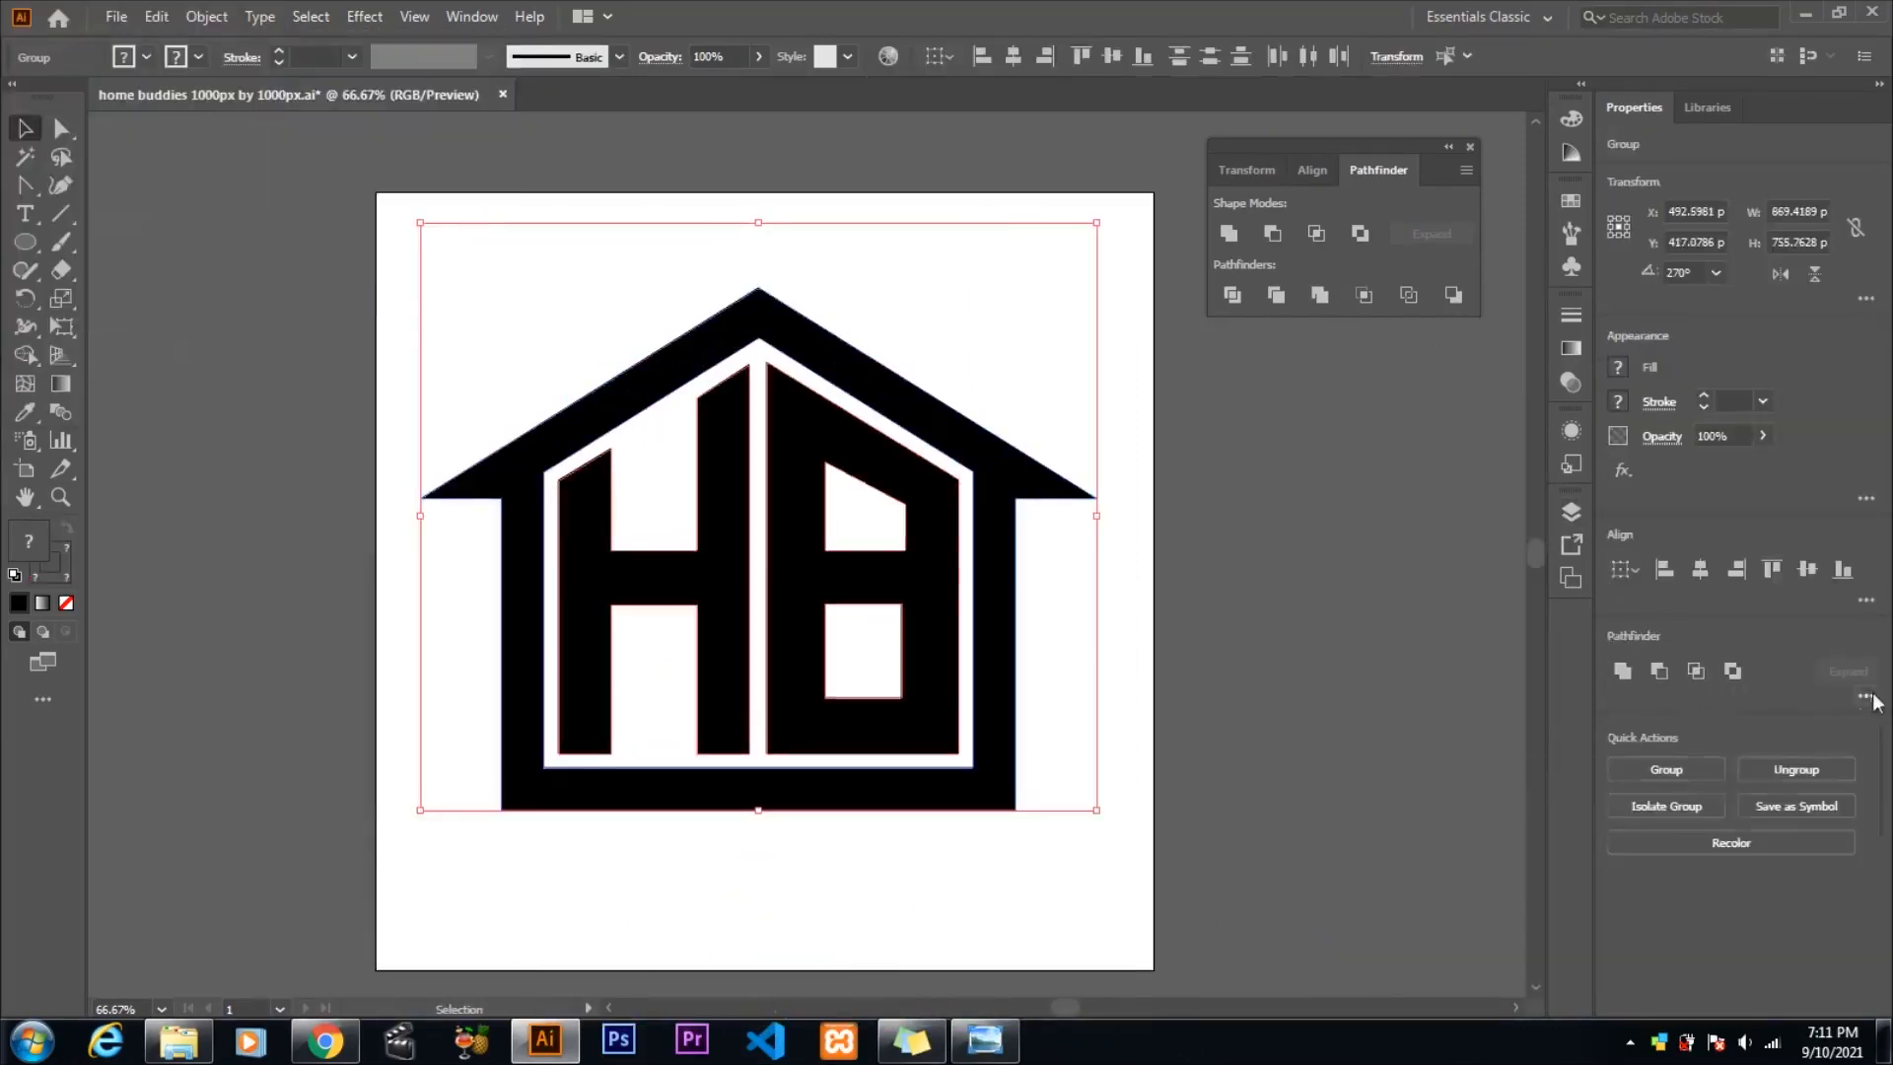
pyautogui.click(1365, 733)
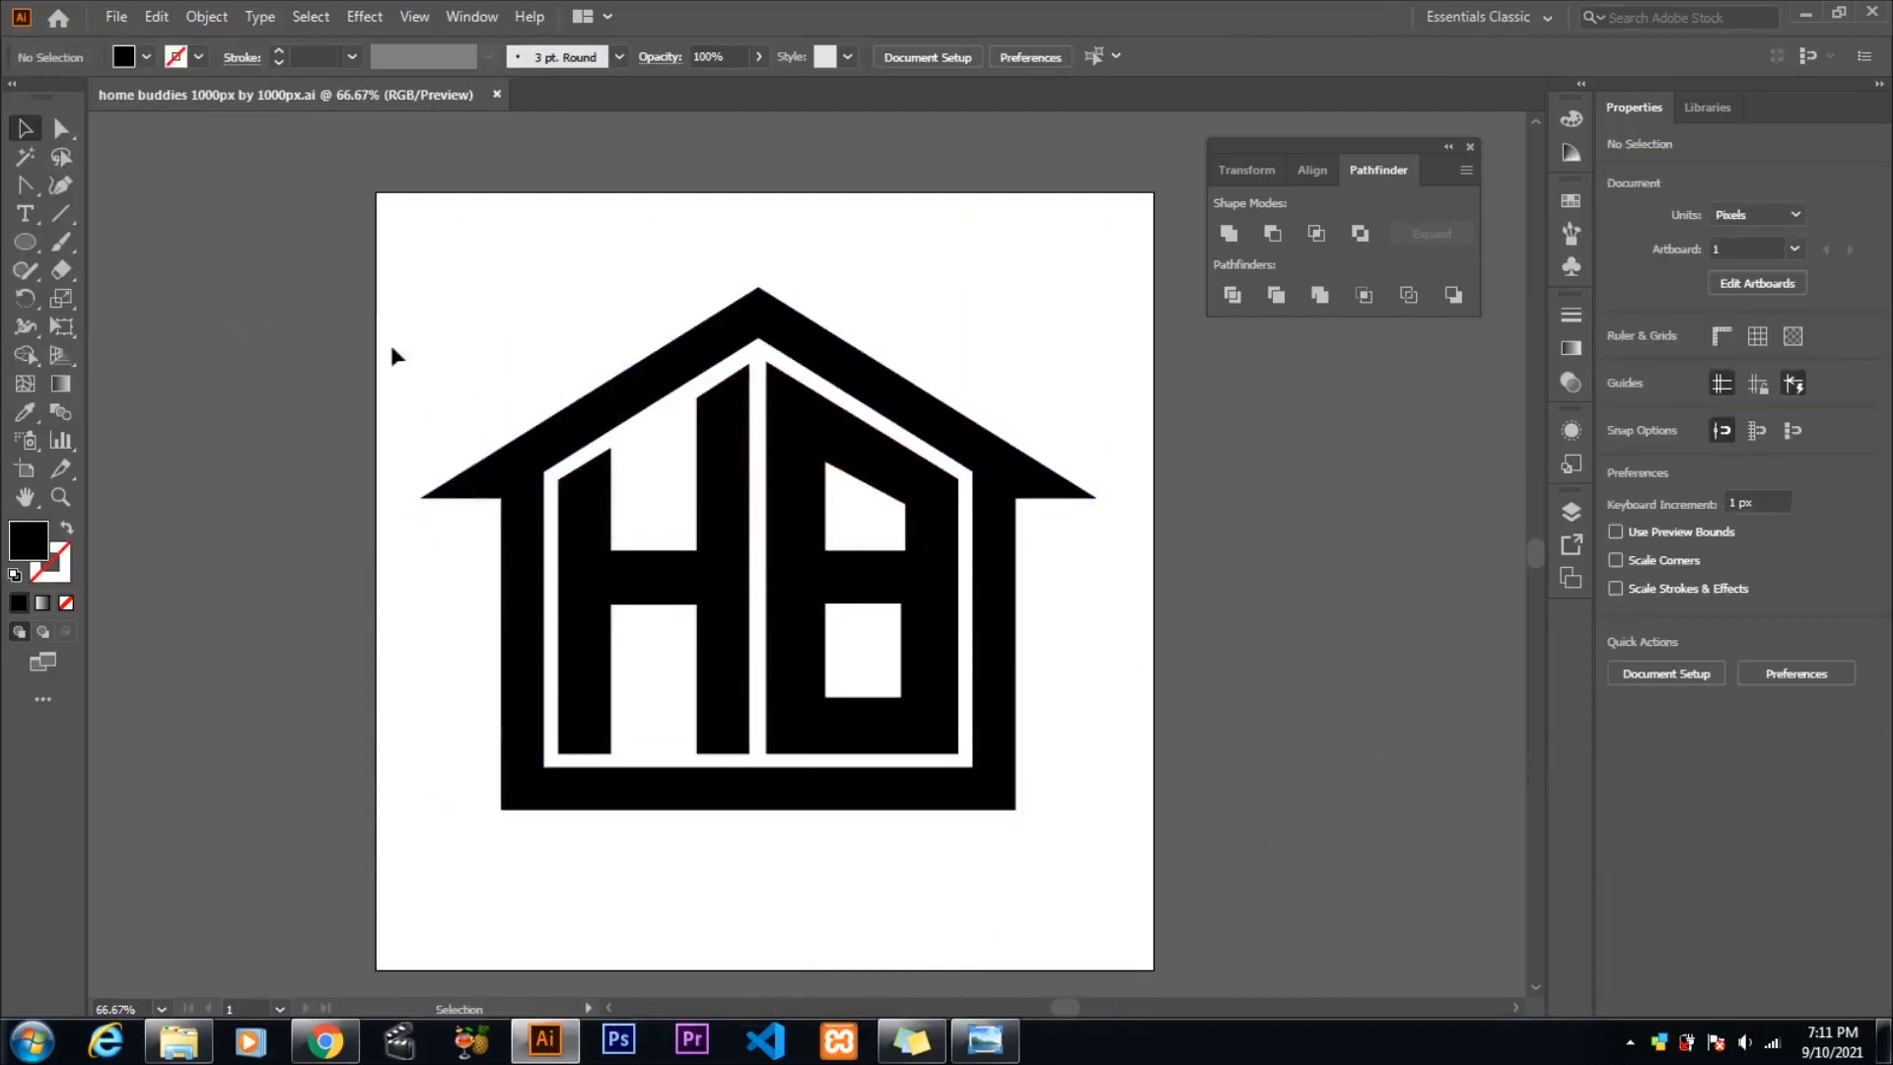
pyautogui.click(116, 17)
pyautogui.moveTo(296, 436)
pyautogui.click(116, 17)
pyautogui.click(512, 463)
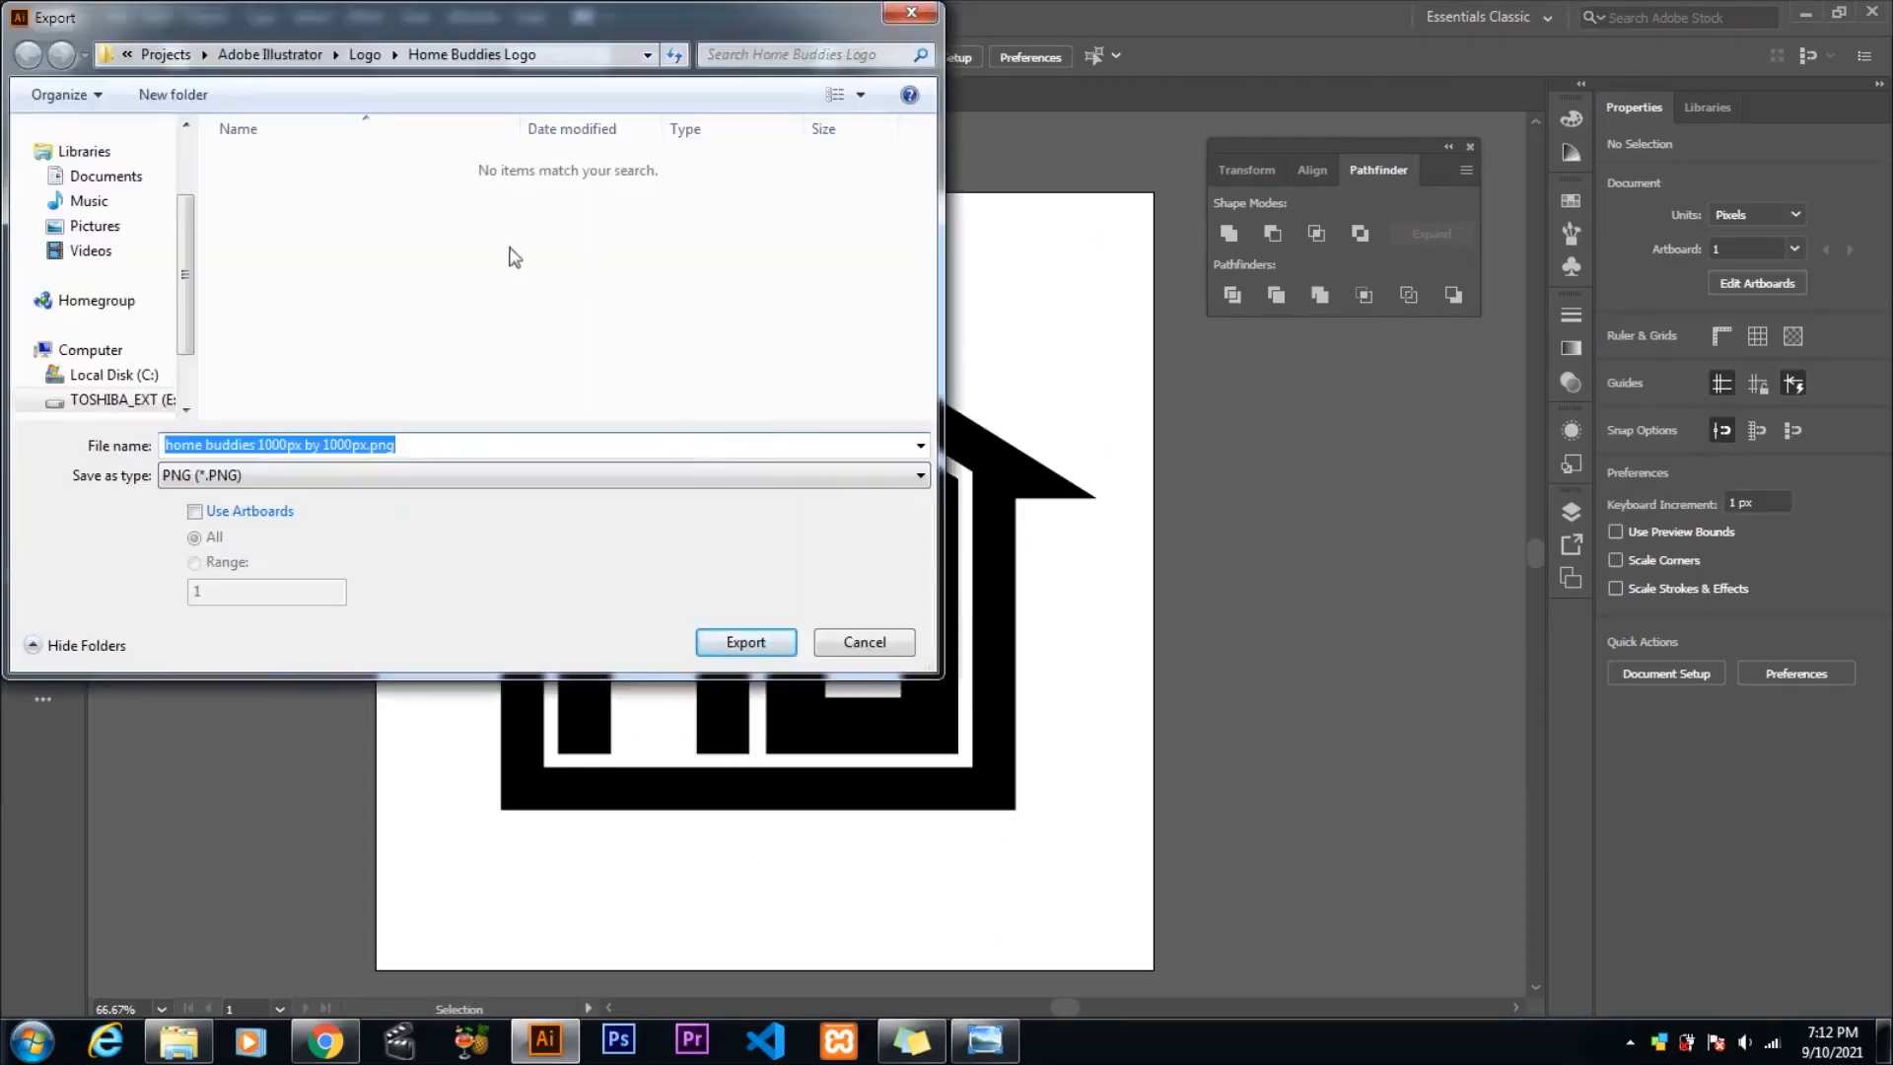
pyautogui.click(489, 444)
pyautogui.moveTo(257, 447); pyautogui.dragTo(85, 444)
pyautogui.write('logo only')
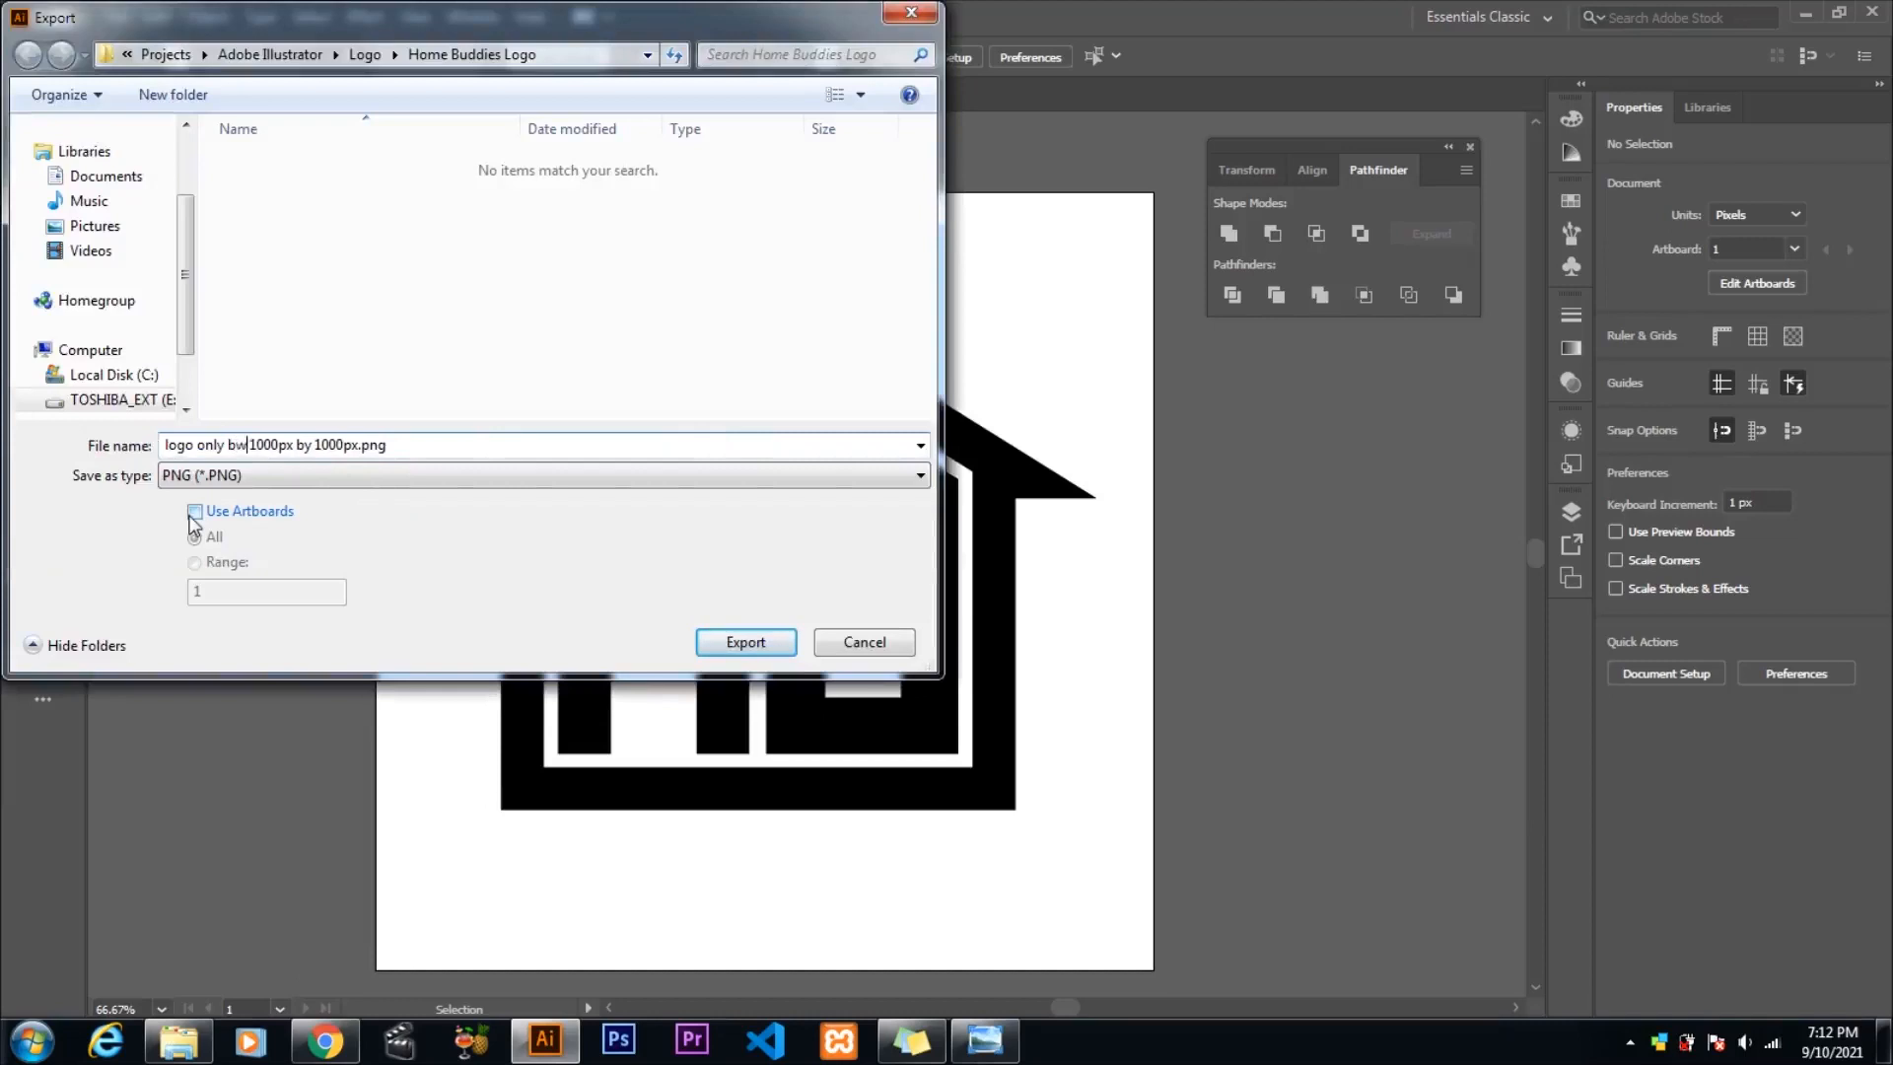
pyautogui.click(193, 513)
pyautogui.click(755, 646)
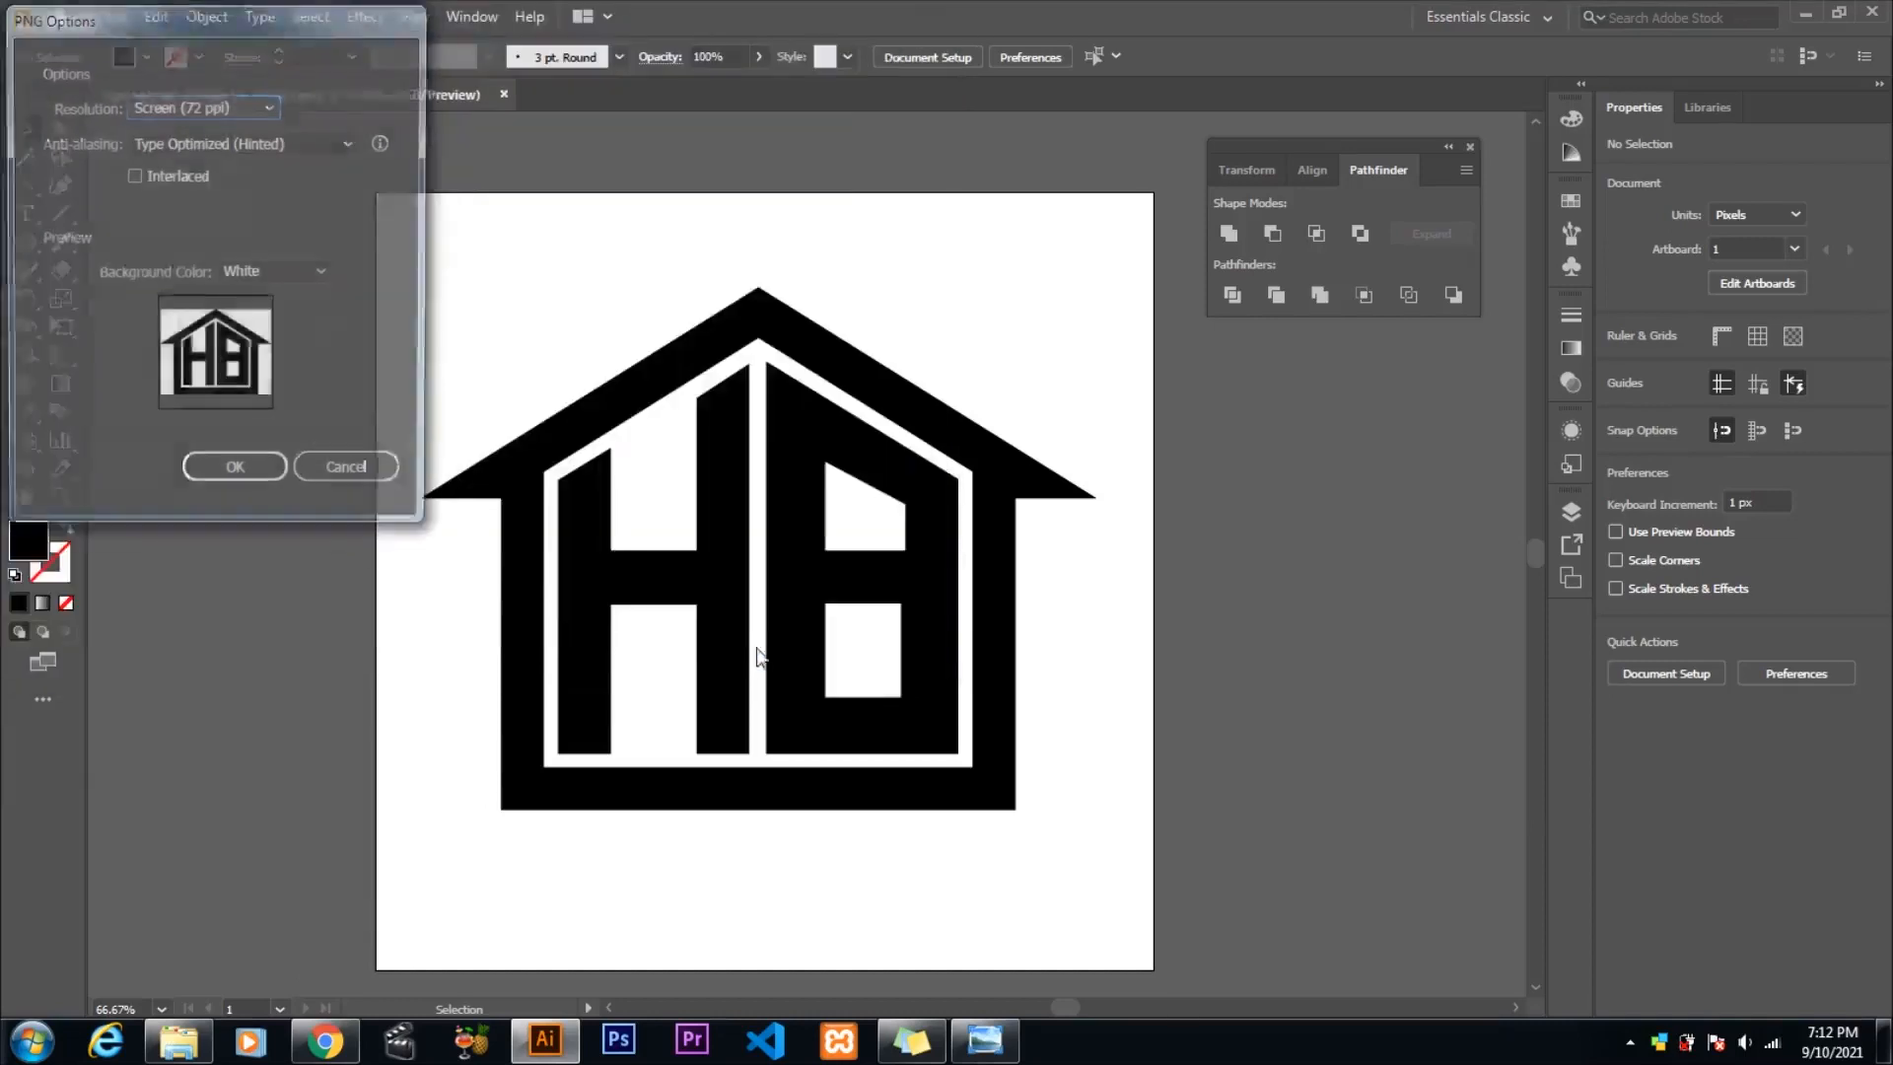
pyautogui.click(340, 475)
# - Try to export the logo as a PNG named "home buddies bw logo only 1000px by 1000px.png" with a transparent background
pyautogui.click(117, 17)
pyautogui.click(523, 466)
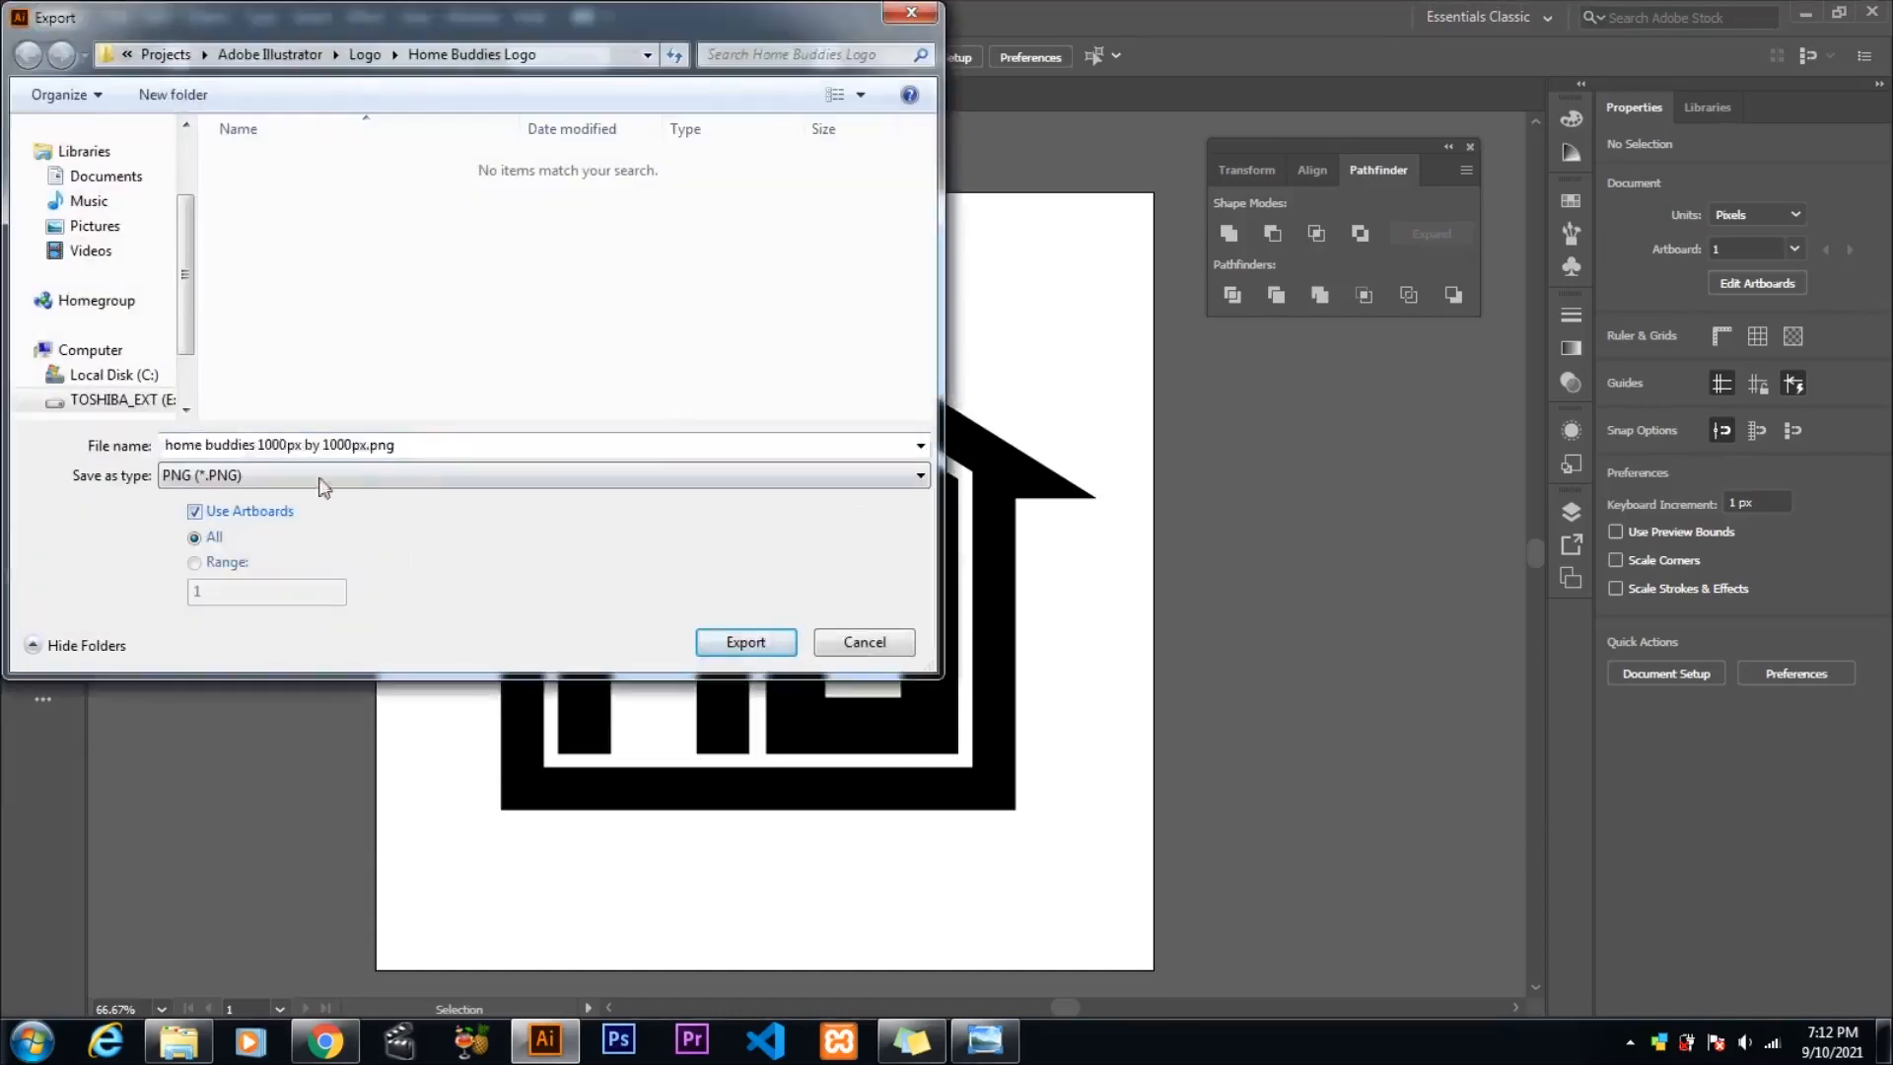
pyautogui.click(259, 445)
pyautogui.write('logo nly')
pyautogui.press('BackSpace')
pyautogui.press('BackSpace')
pyautogui.press('BackSpace')
pyautogui.press('BackSpace')
pyautogui.press('BackSpace')
pyautogui.press('BackSpace')
pyautogui.press('BackSpace')
pyautogui.press('BackSpace')
pyautogui.write('bw logo only')
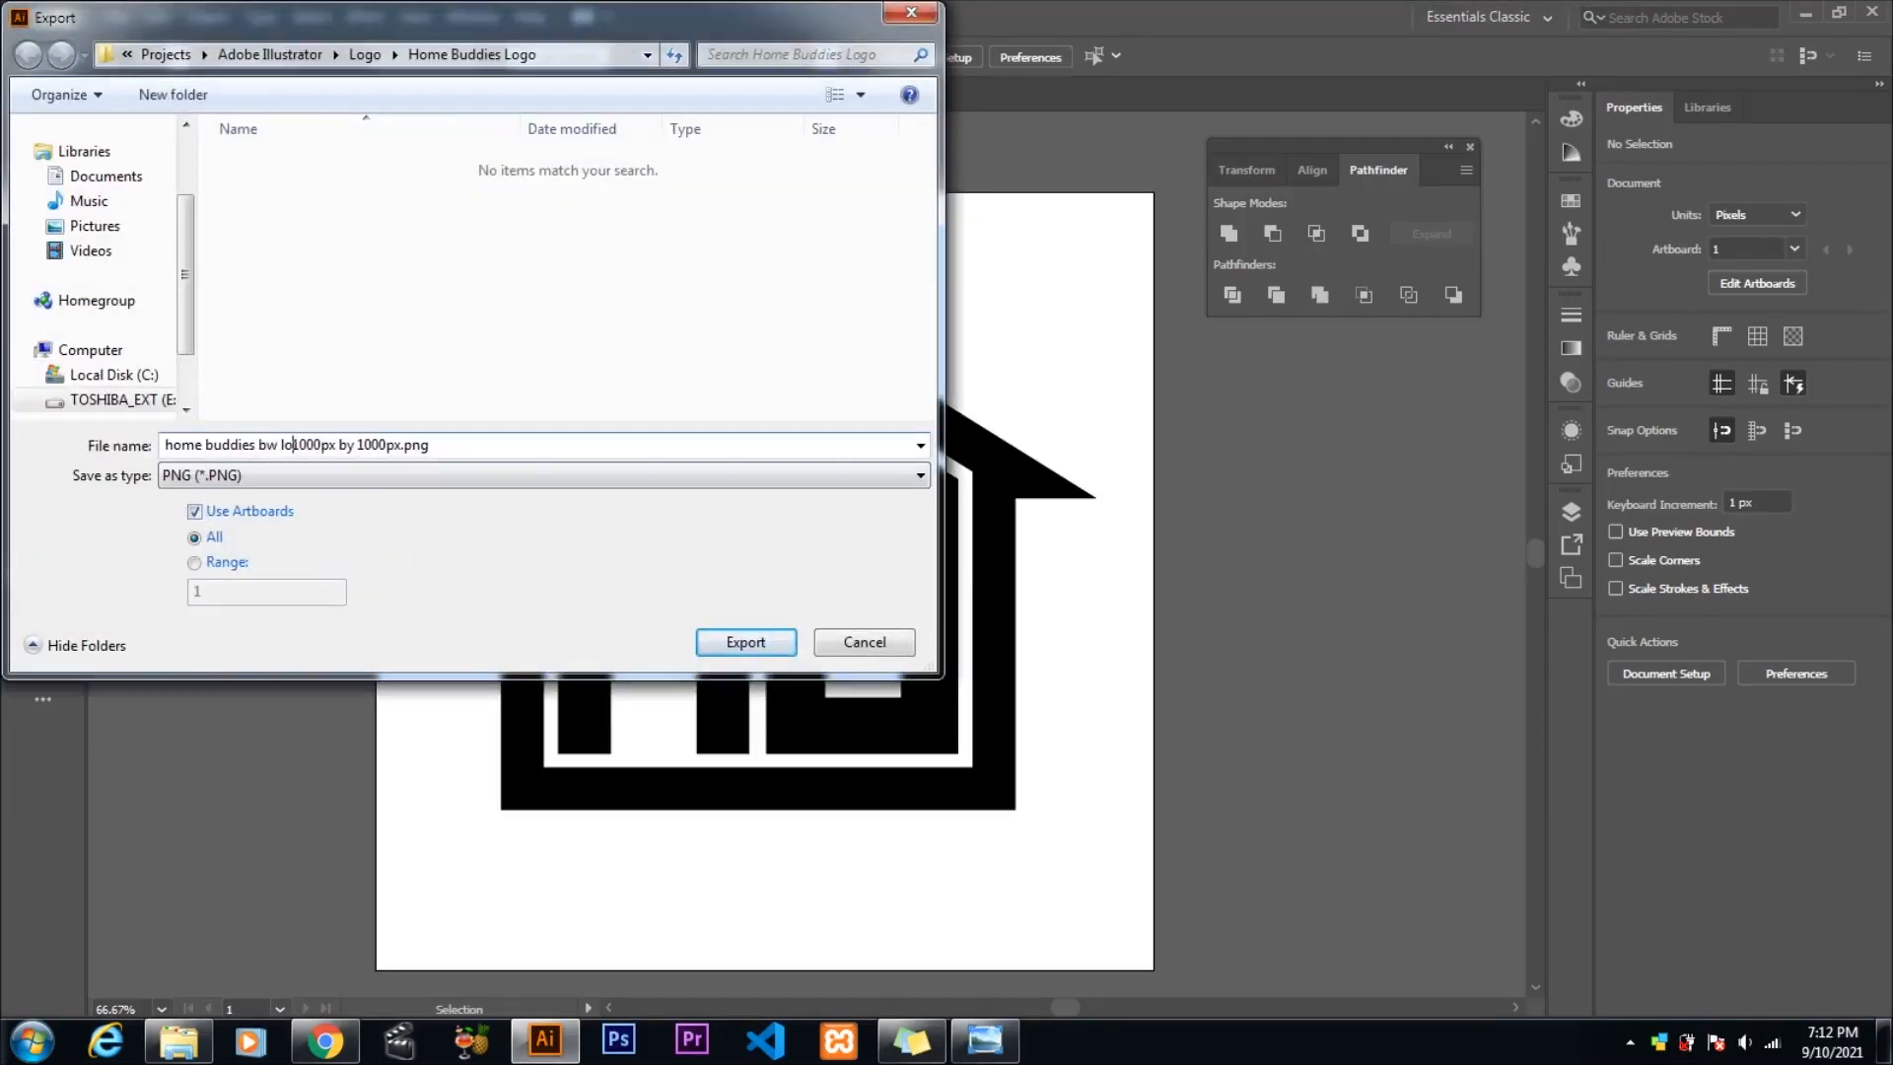
pyautogui.click(732, 642)
pyautogui.click(317, 274)
pyautogui.click(279, 299)
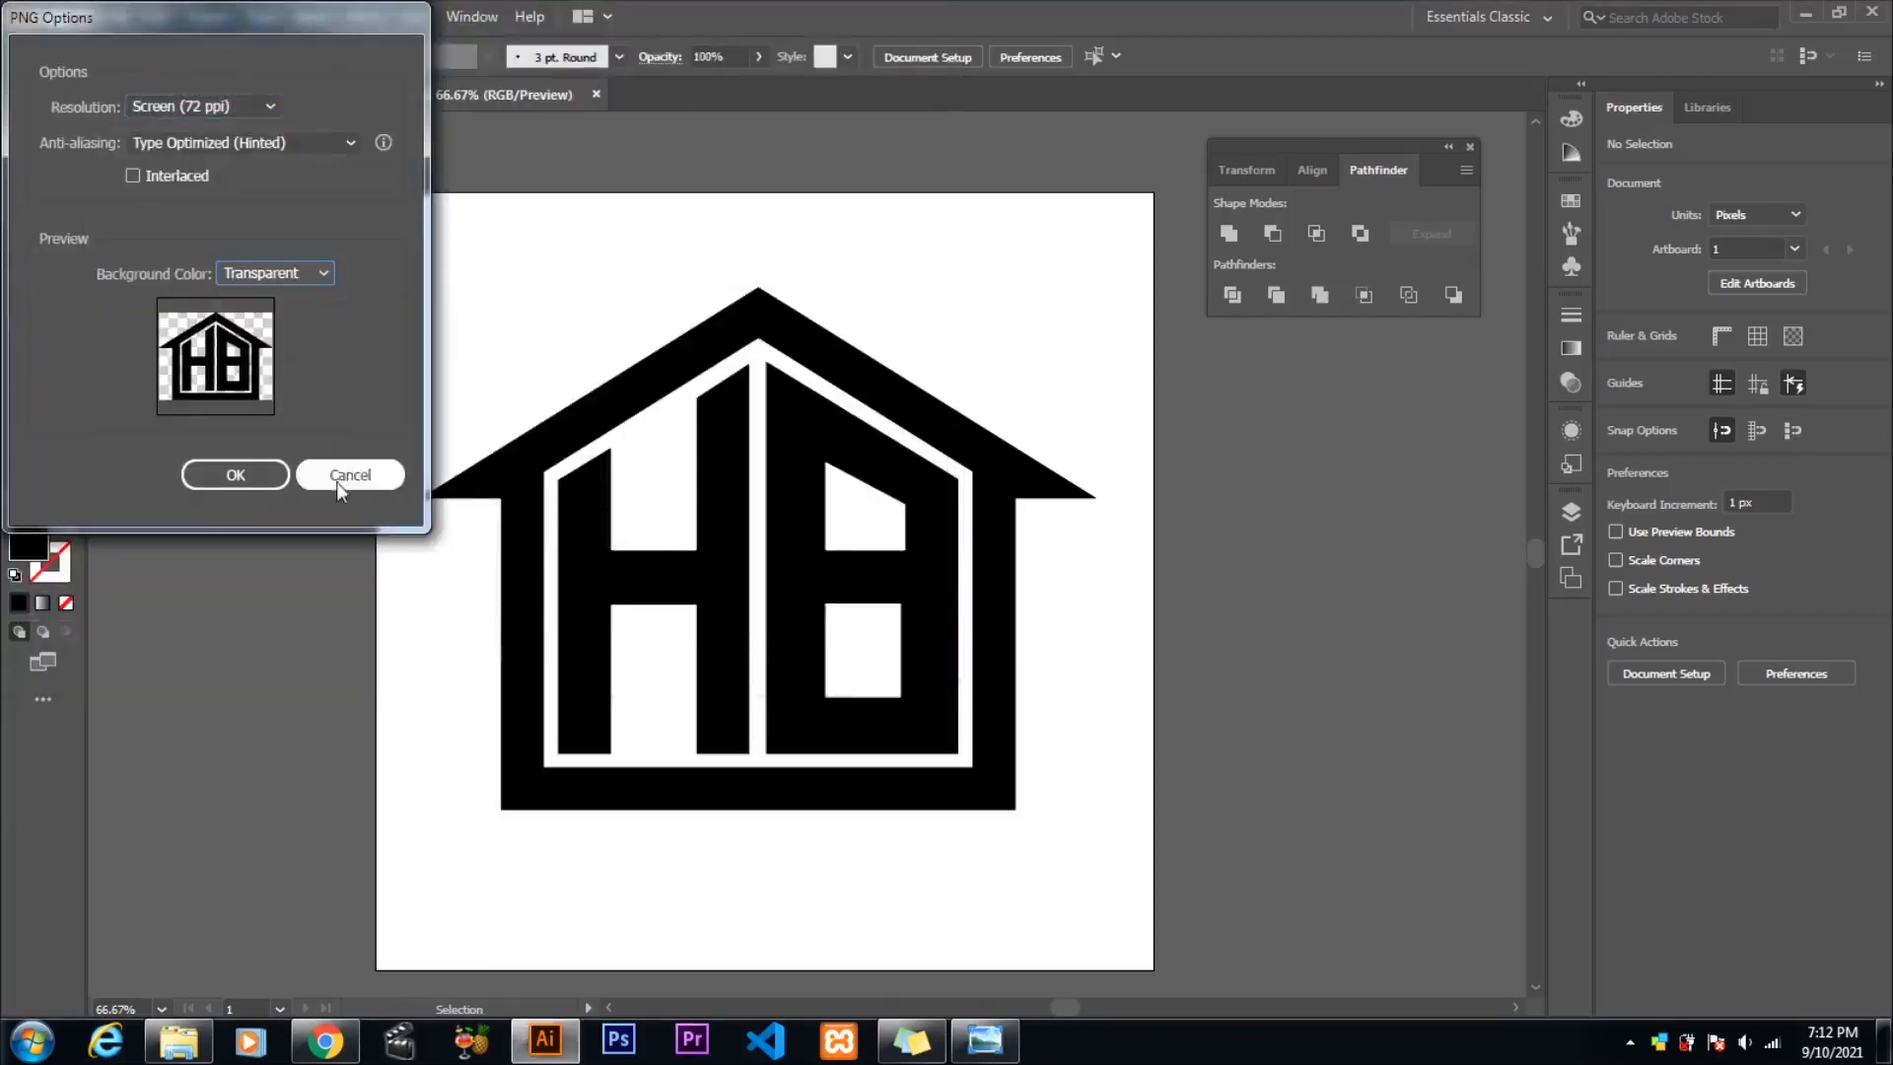
pyautogui.click(235, 474)
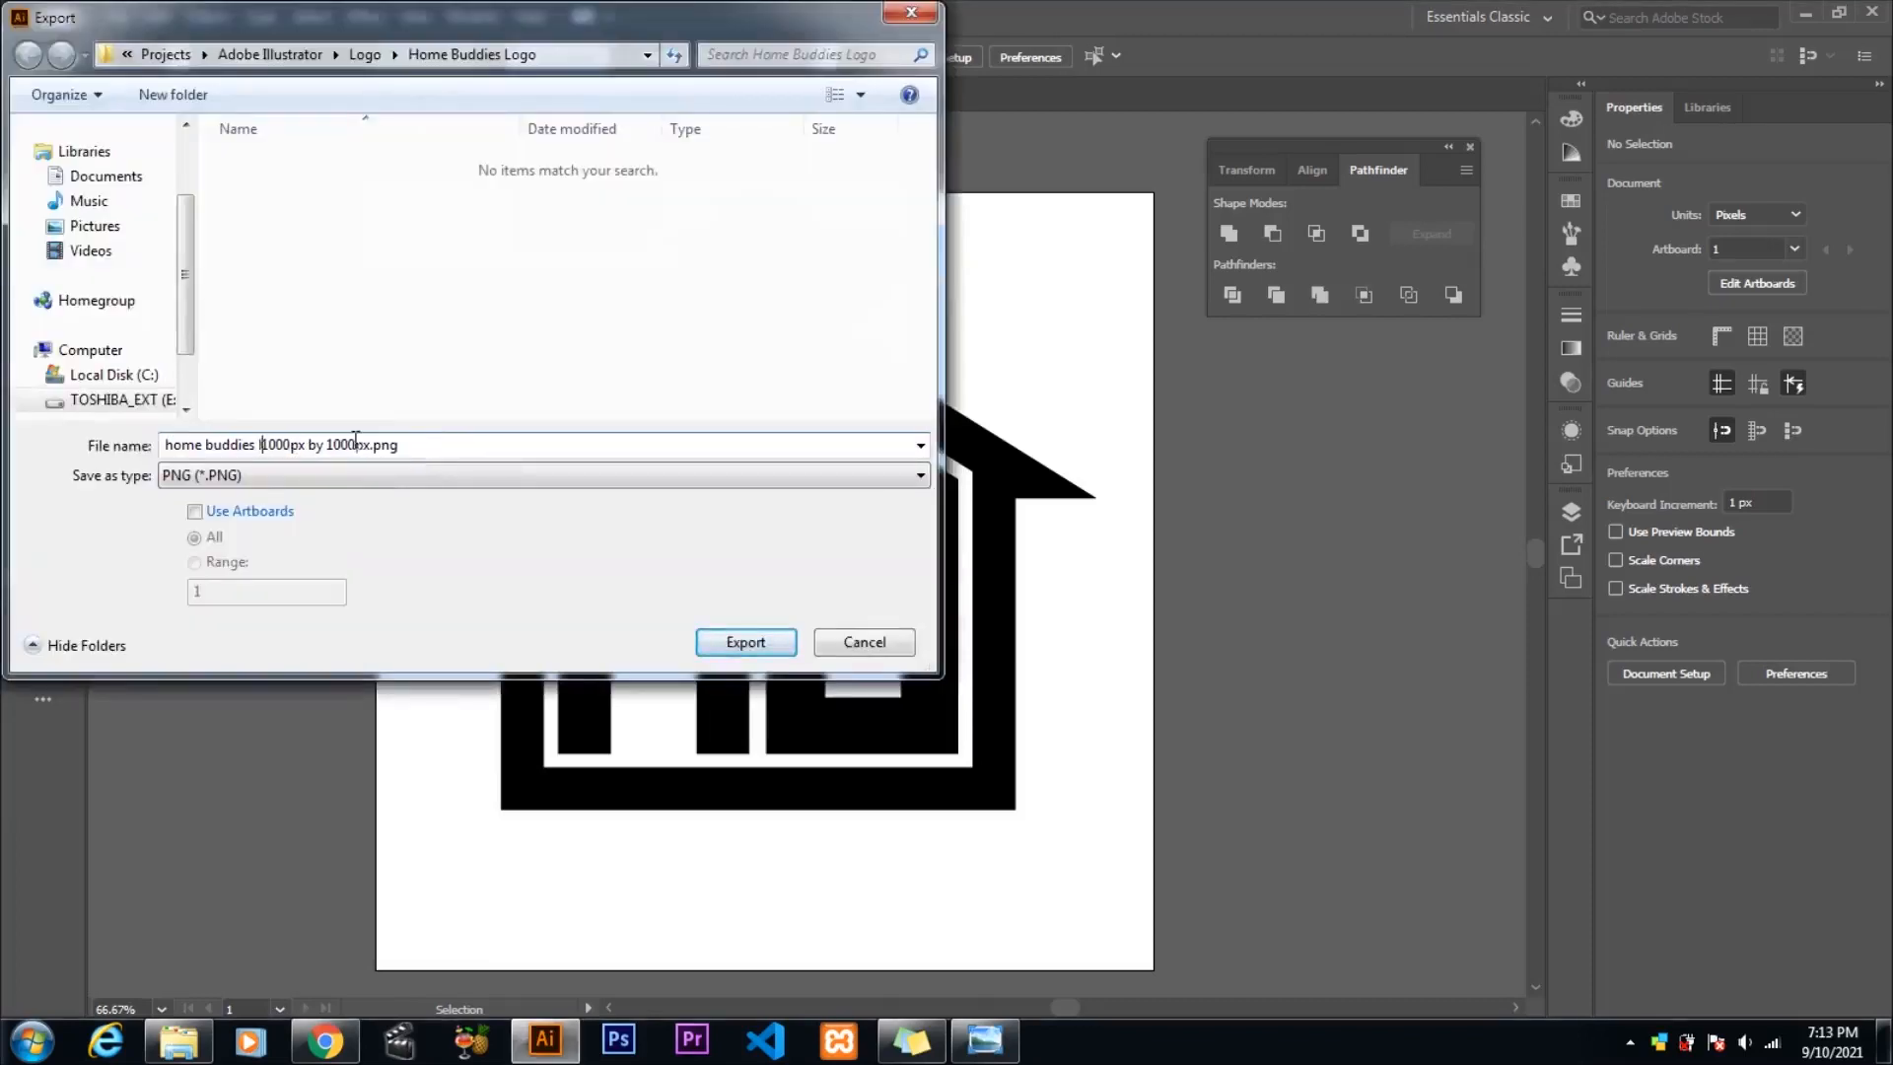
# - Export the artboard as "home buddies logo only 1000px by 1000px.png" with Use Artboards enabled and a transparent background
pyautogui.write('logo only')
pyautogui.click(194, 511)
pyautogui.click(745, 642)
pyautogui.click(319, 274)
pyautogui.click(295, 299)
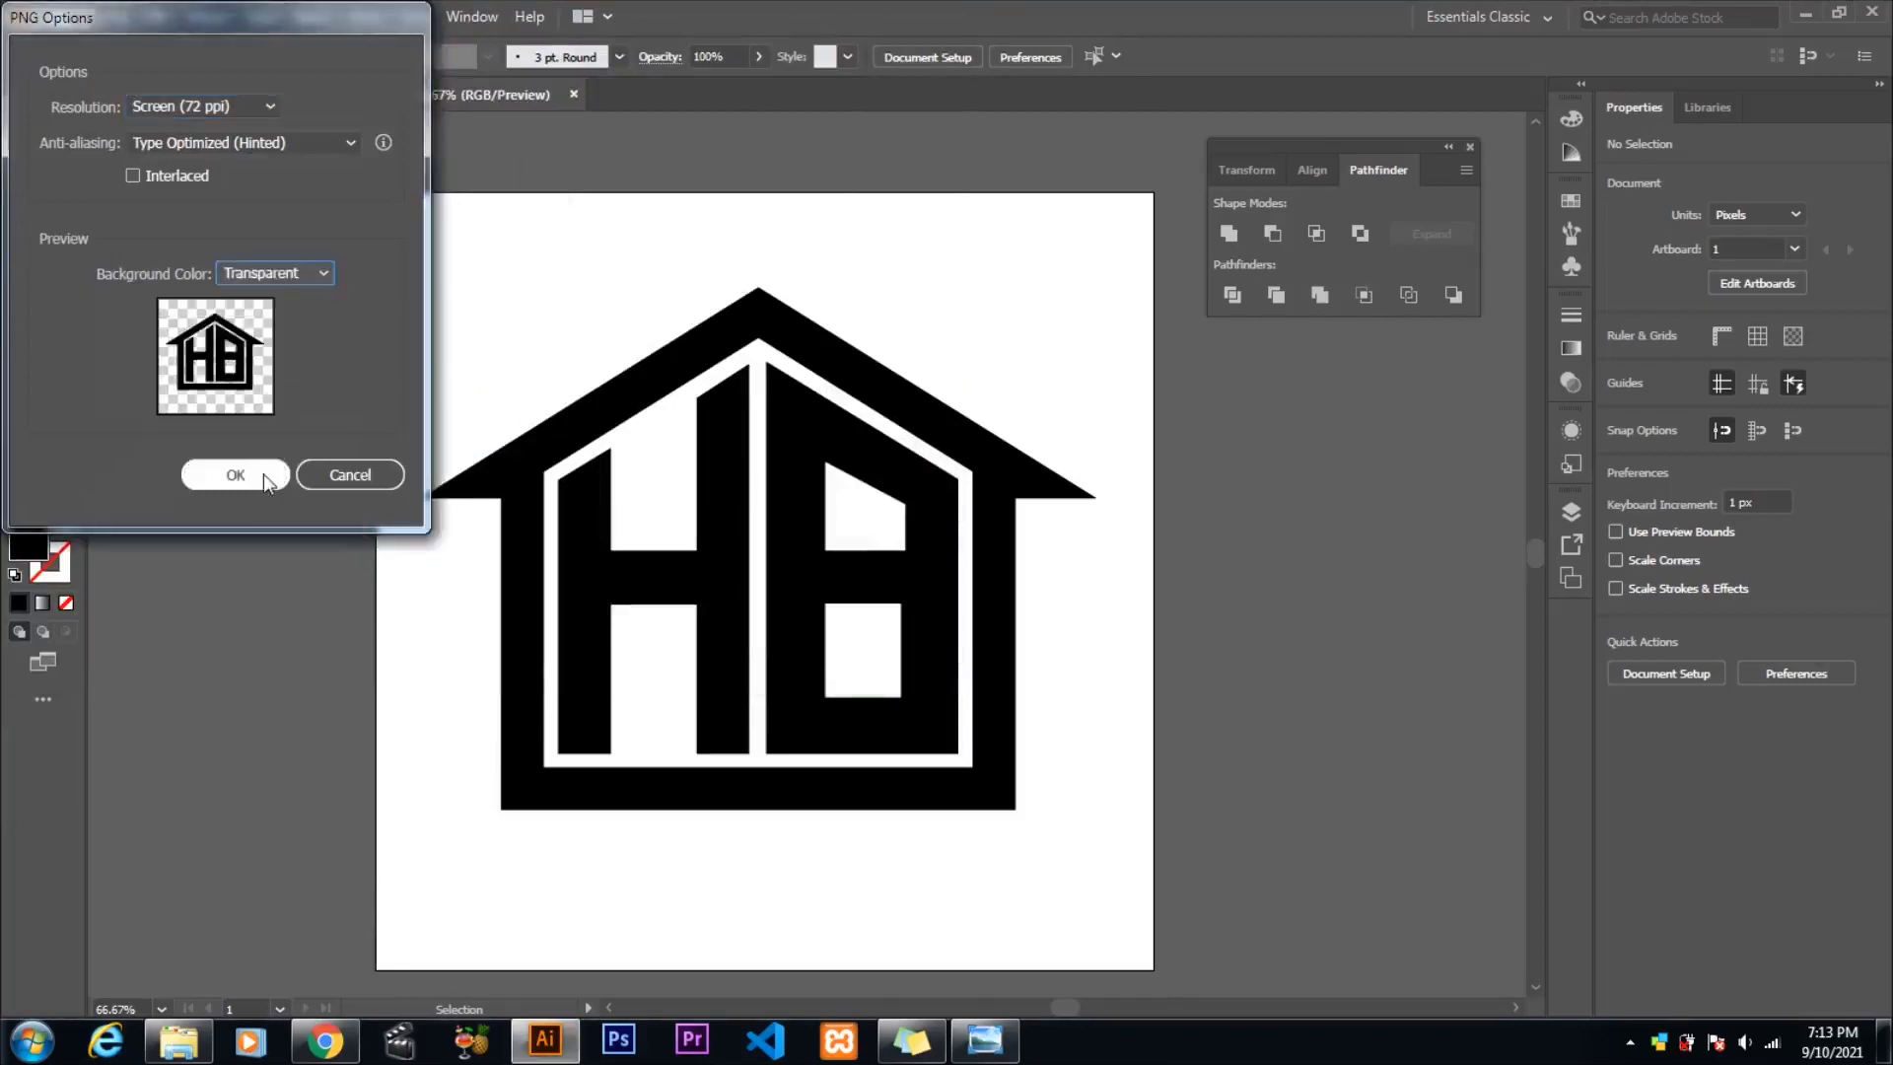
pyautogui.click(263, 474)
# - Export another PNG of the logo, basing its name on the existing export and choosing a different background color
pyautogui.click(104, 17)
pyautogui.moveTo(169, 427)
pyautogui.click(529, 342)
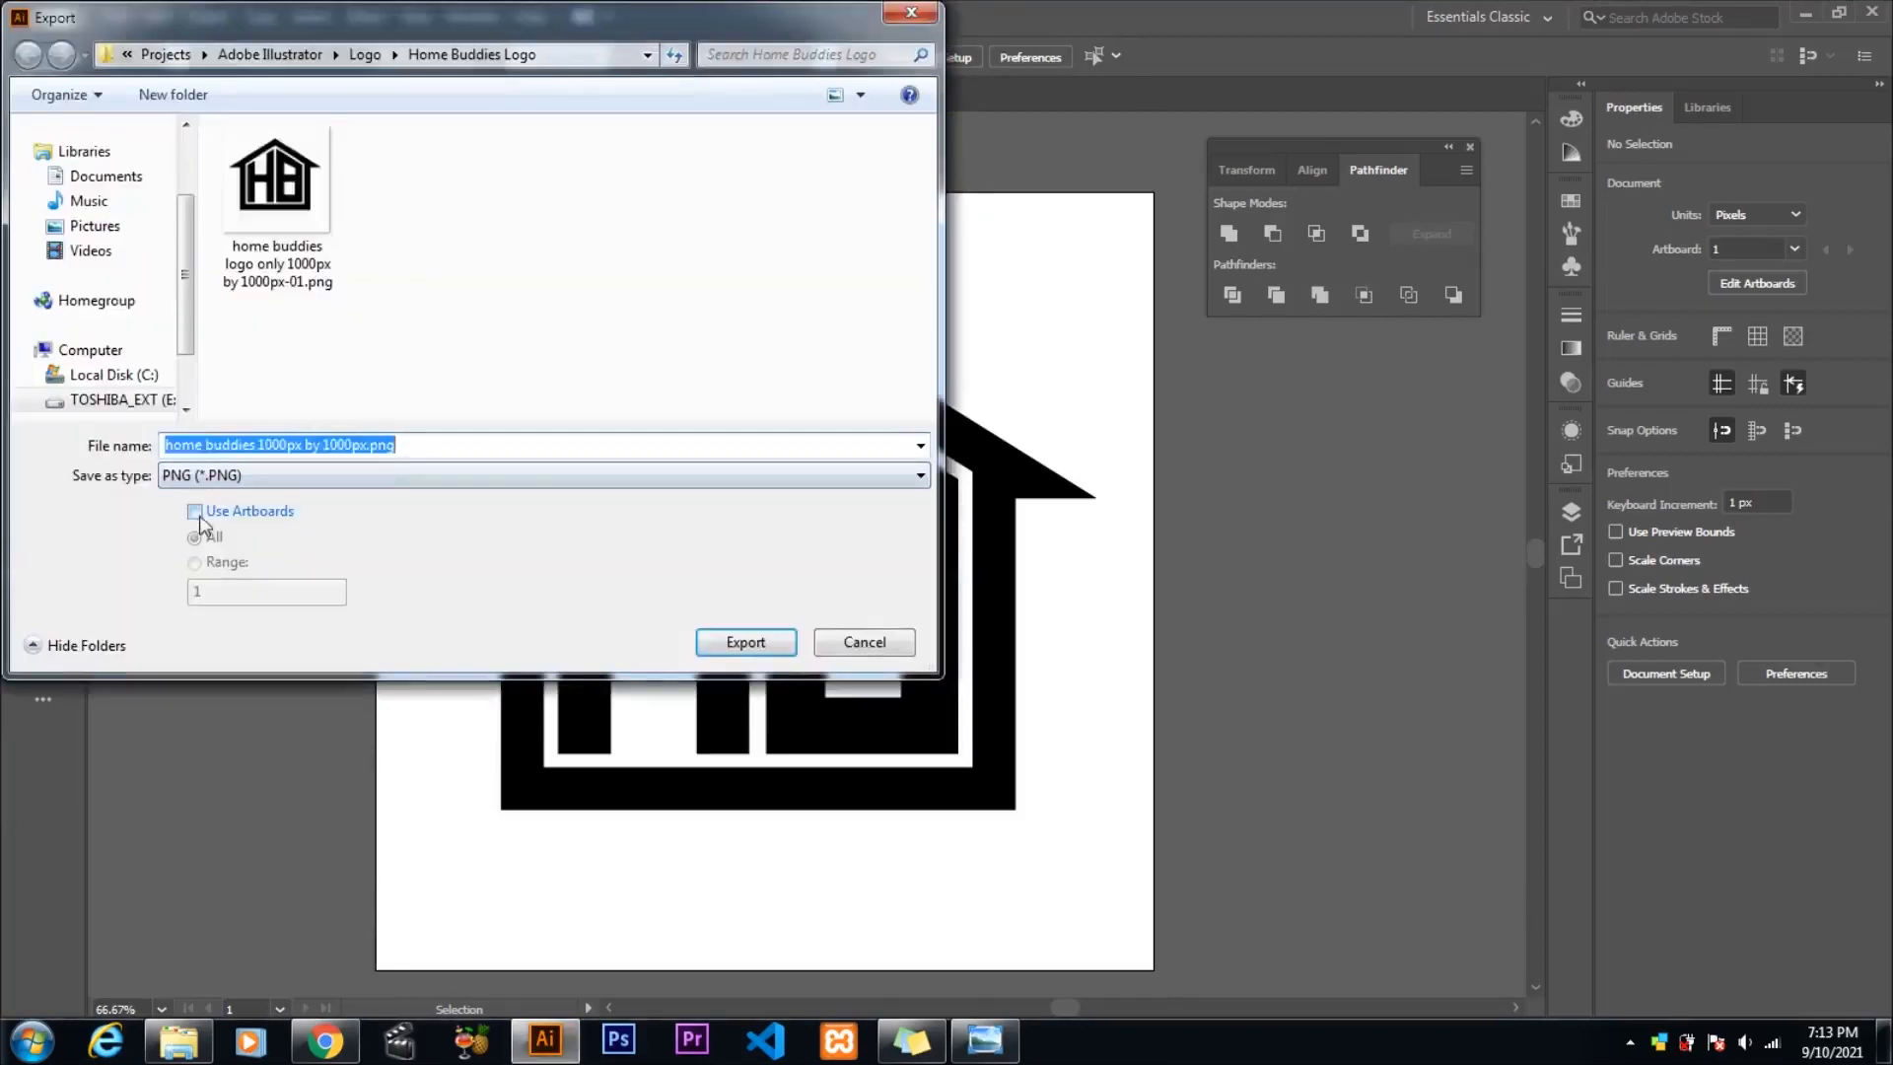
pyautogui.click(281, 247)
pyautogui.click(515, 445)
pyautogui.click(746, 641)
pyautogui.click(296, 274)
pyautogui.click(293, 329)
pyautogui.click(236, 473)
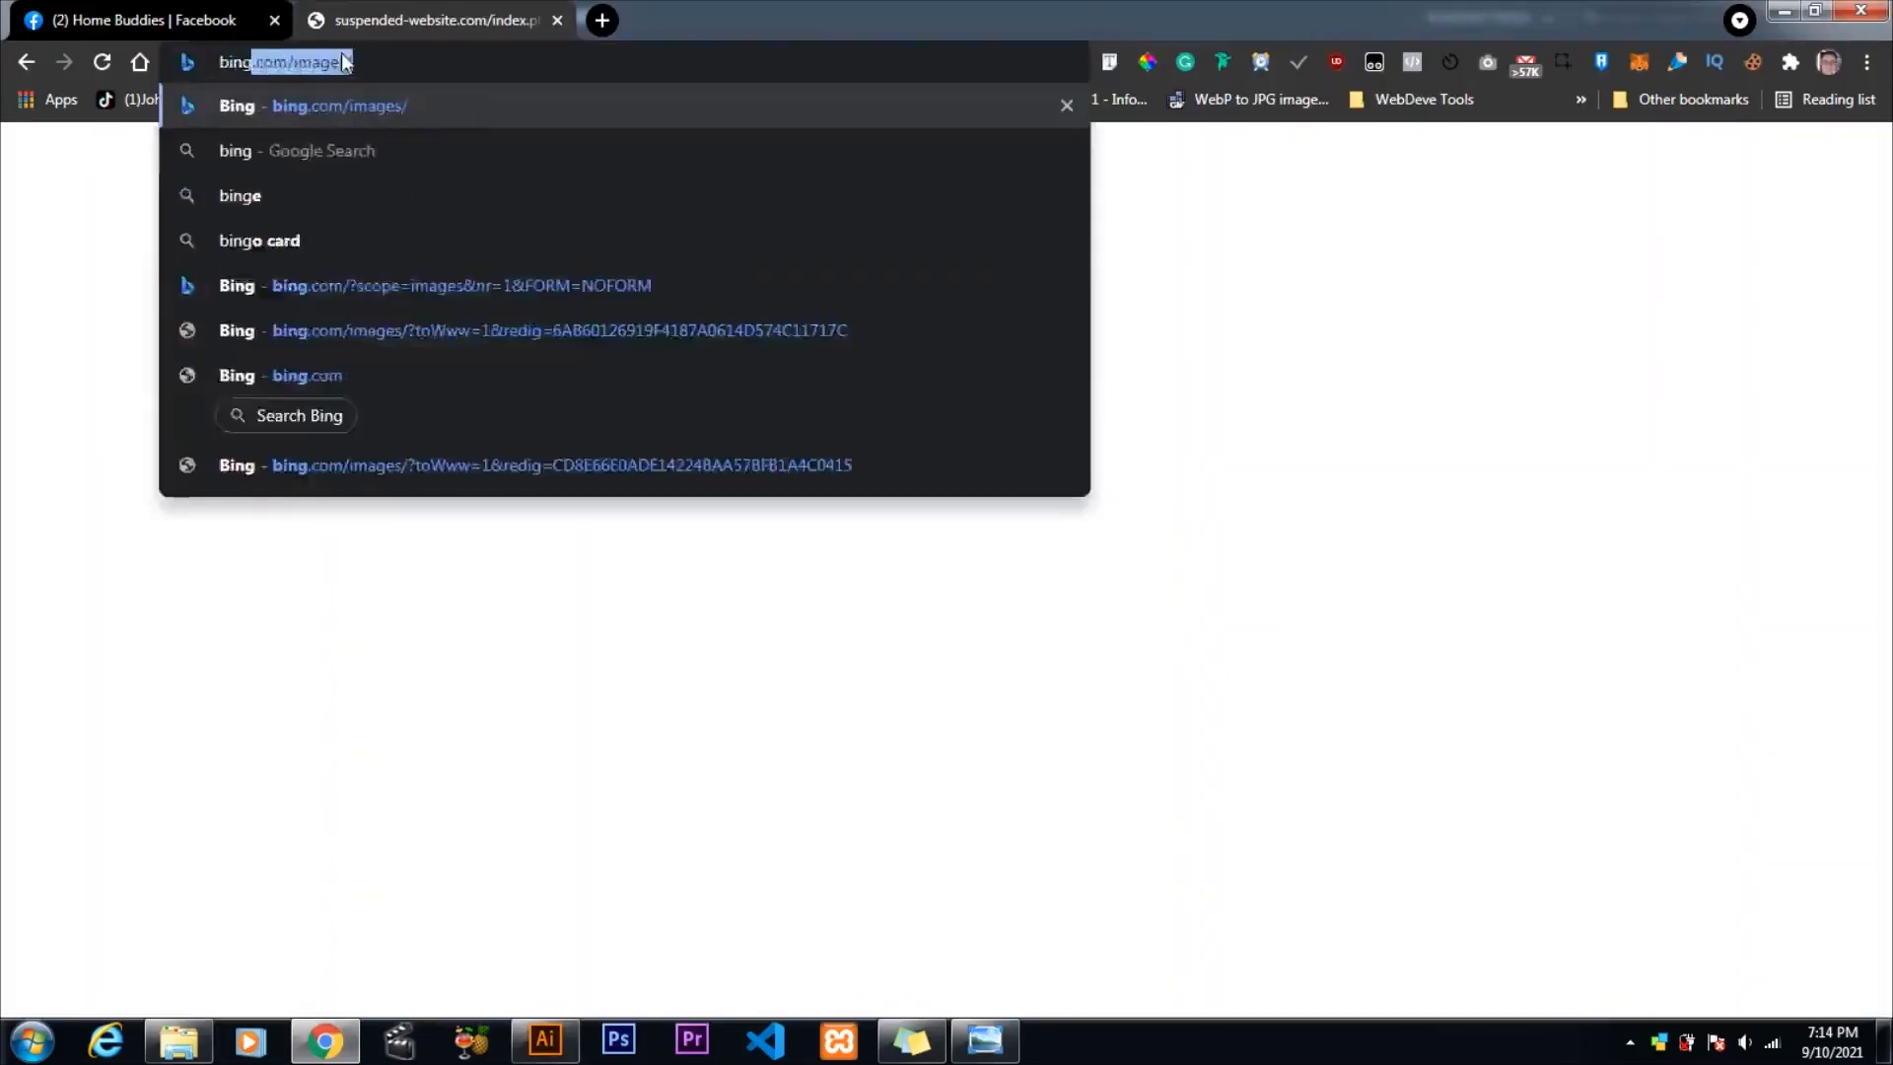
# - Switch to Chrome and load Bing Images
pyautogui.press('Return')
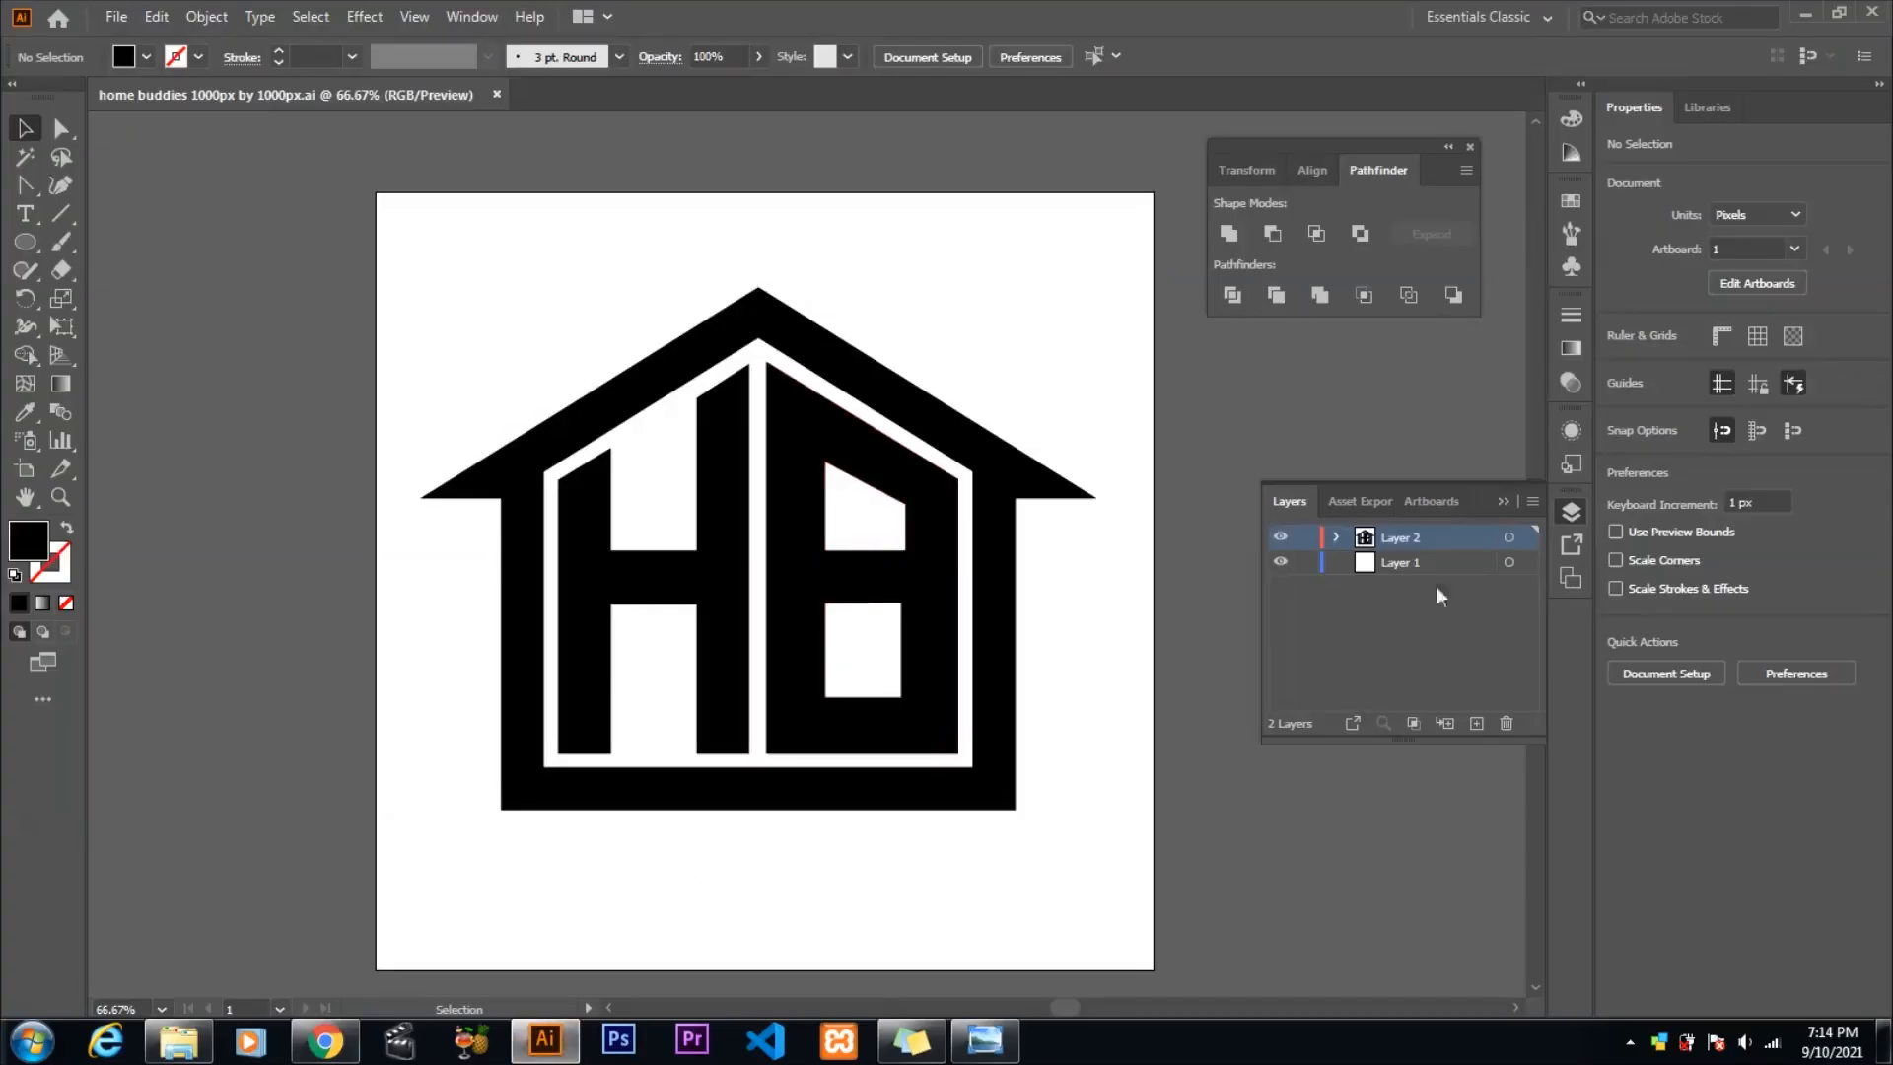
# - Return to Illustrator, add a layer beneath the logo layer, and draw a 1000 by 1000 px rectangle covering the artboard
pyautogui.click(1475, 723)
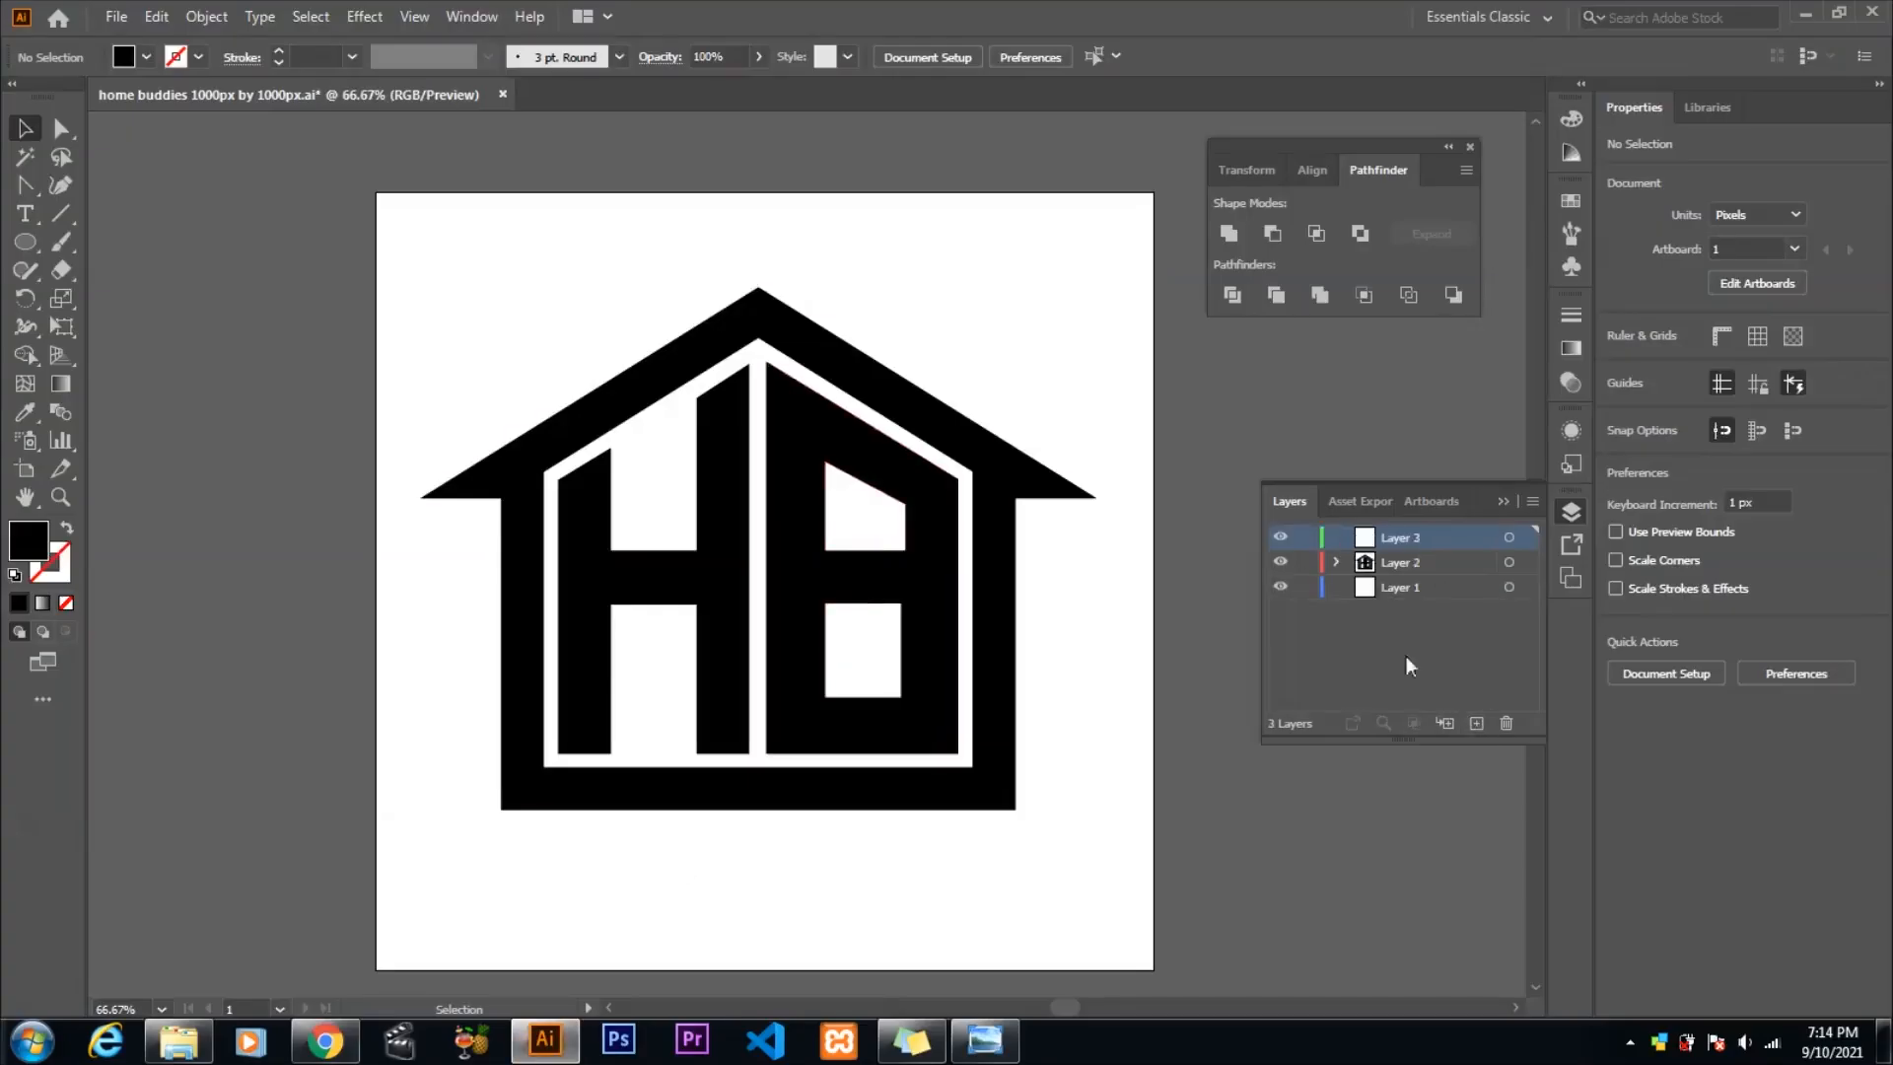
pyautogui.moveTo(1365, 538); pyautogui.dragTo(1361, 572)
pyautogui.moveTo(26, 242); pyautogui.dragTo(108, 244)
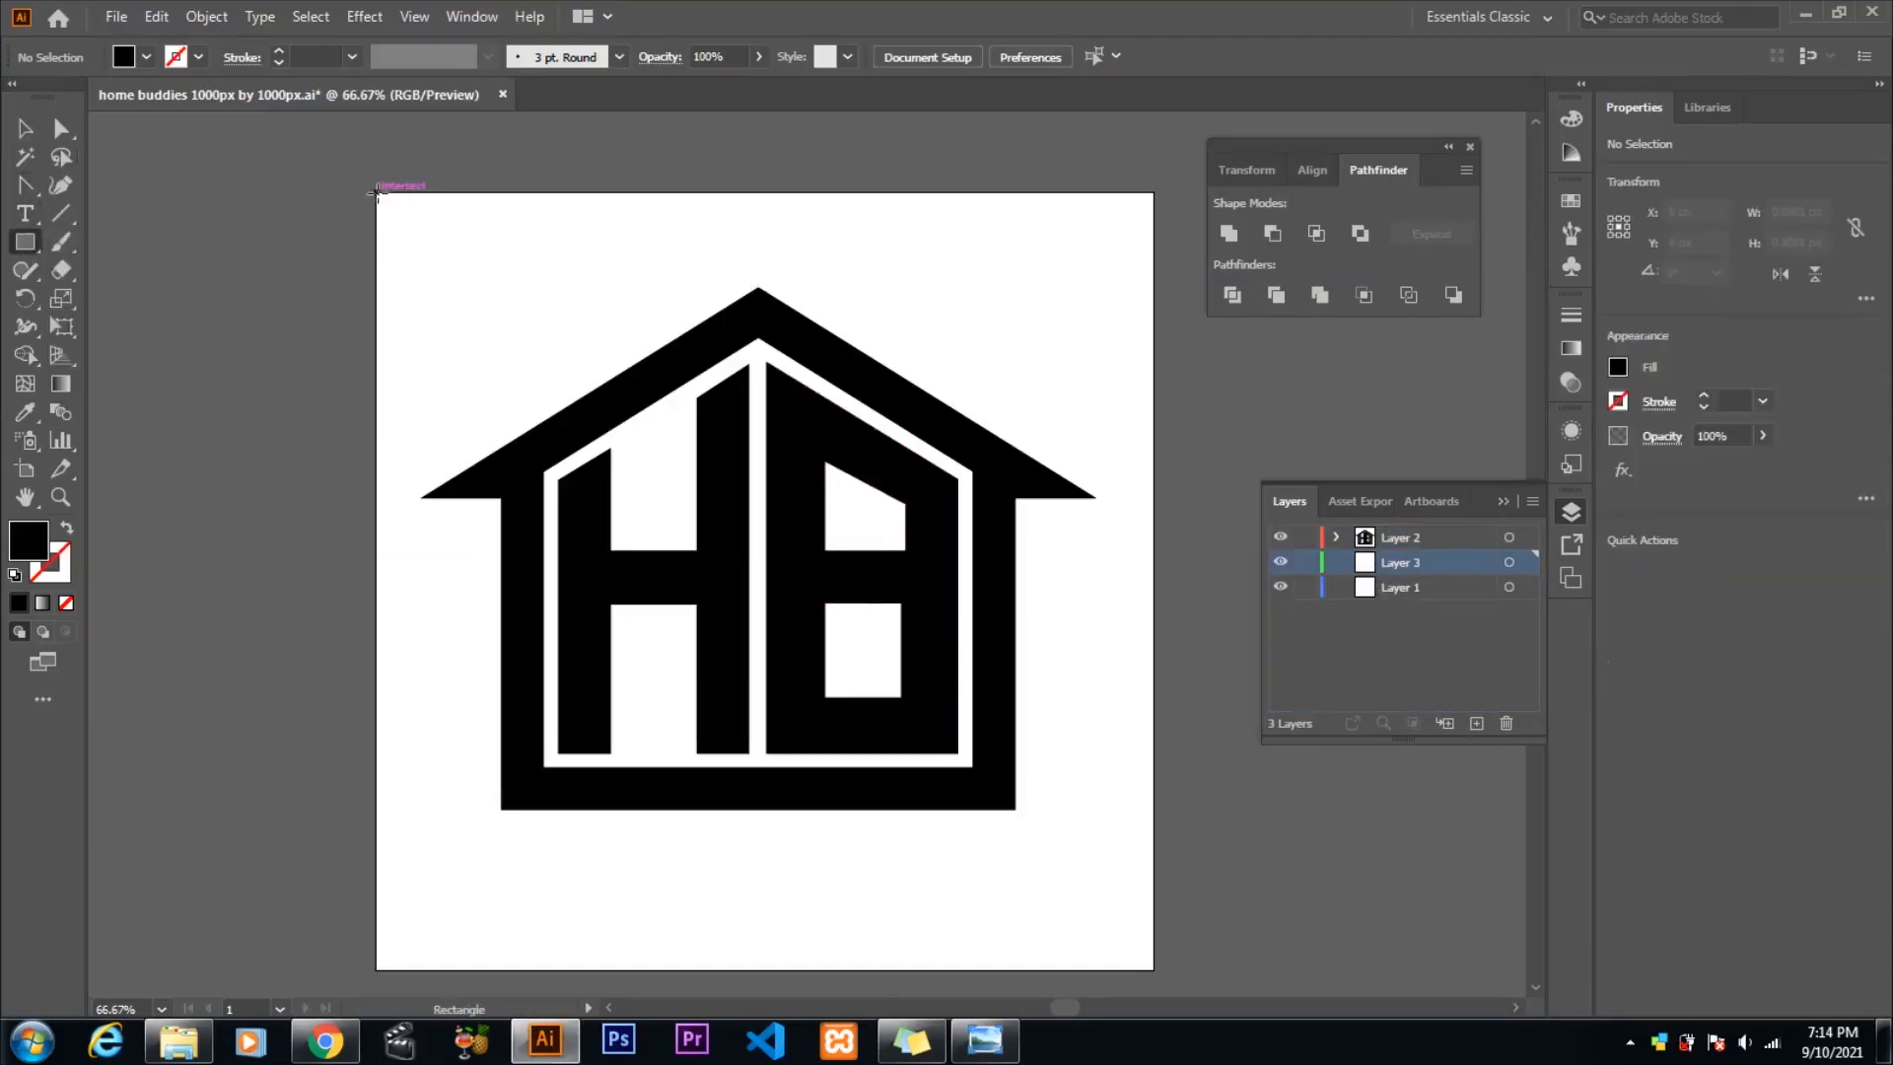
pyautogui.moveTo(376, 194); pyautogui.dragTo(1155, 969)
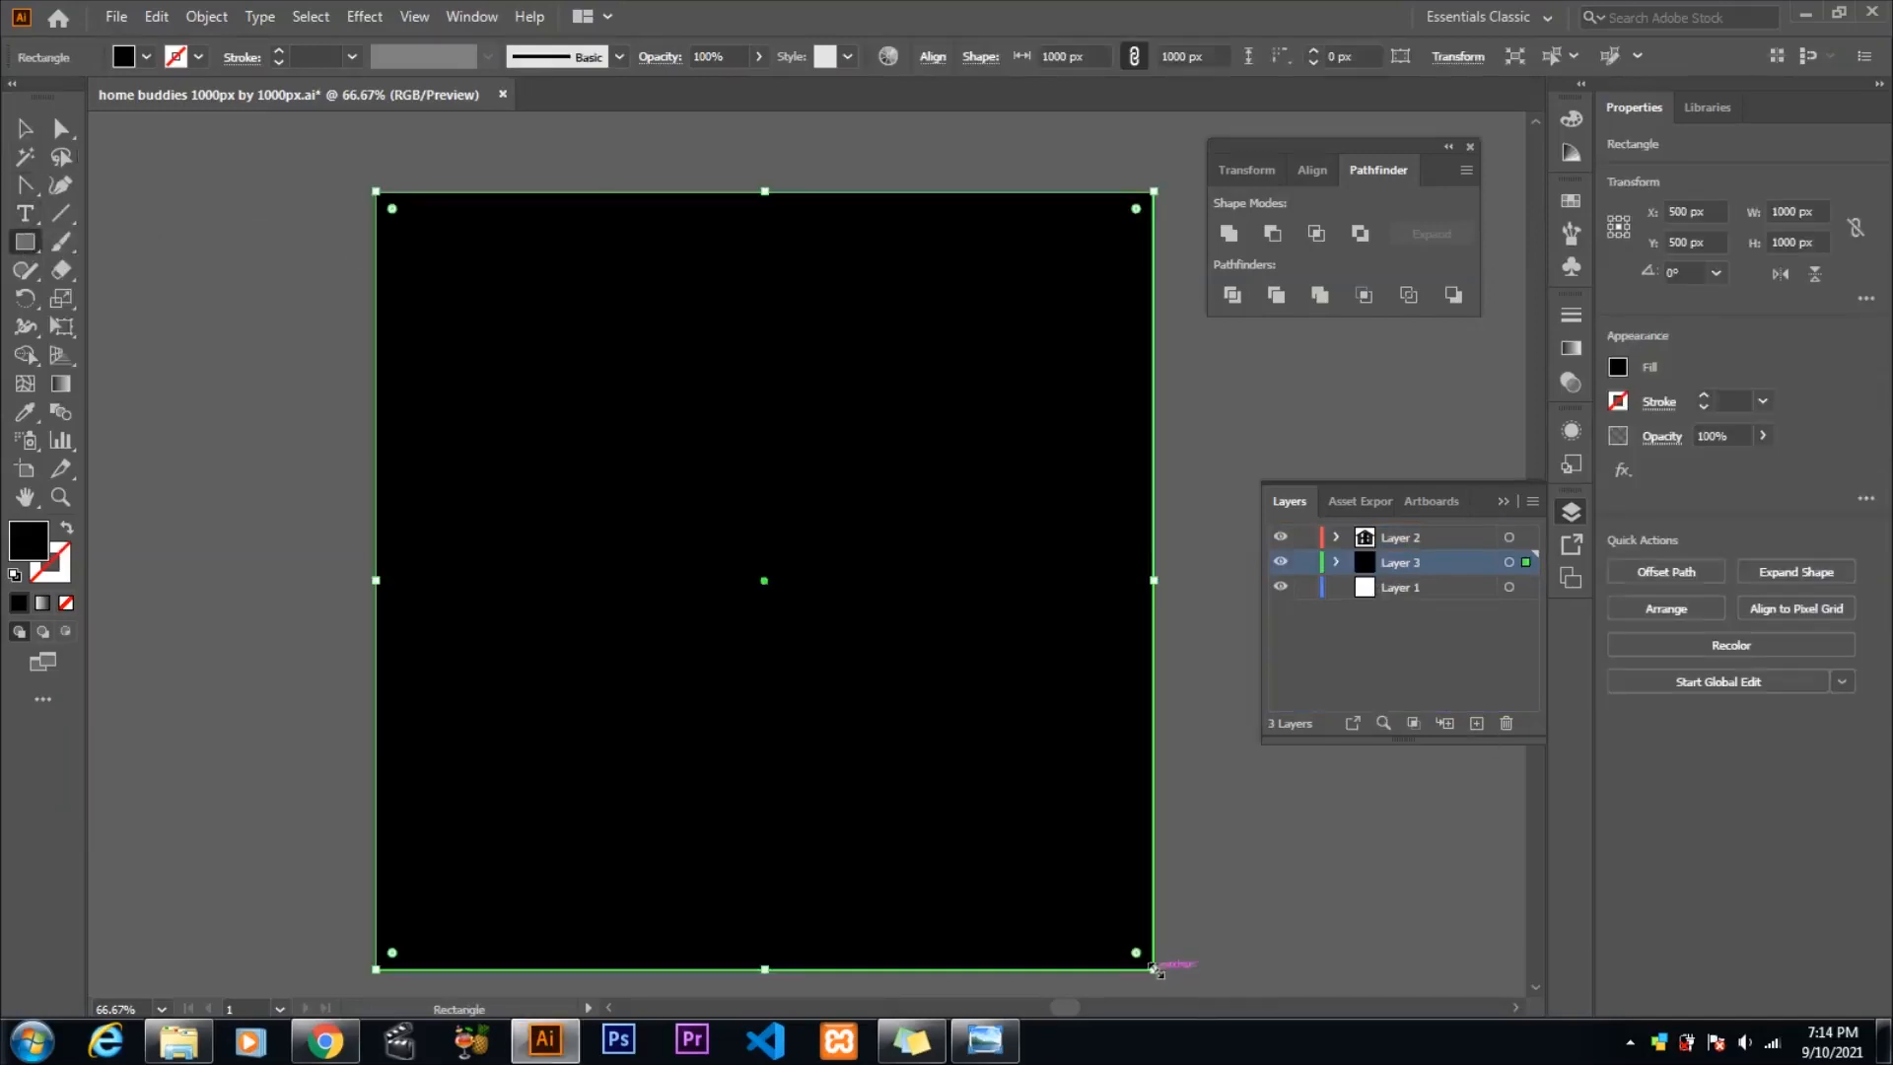
# - Fill the background rectangle with a dark orange color
pyautogui.doubleClick(30, 547)
pyautogui.click(364, 365)
pyautogui.click(305, 170)
pyautogui.click(618, 93)
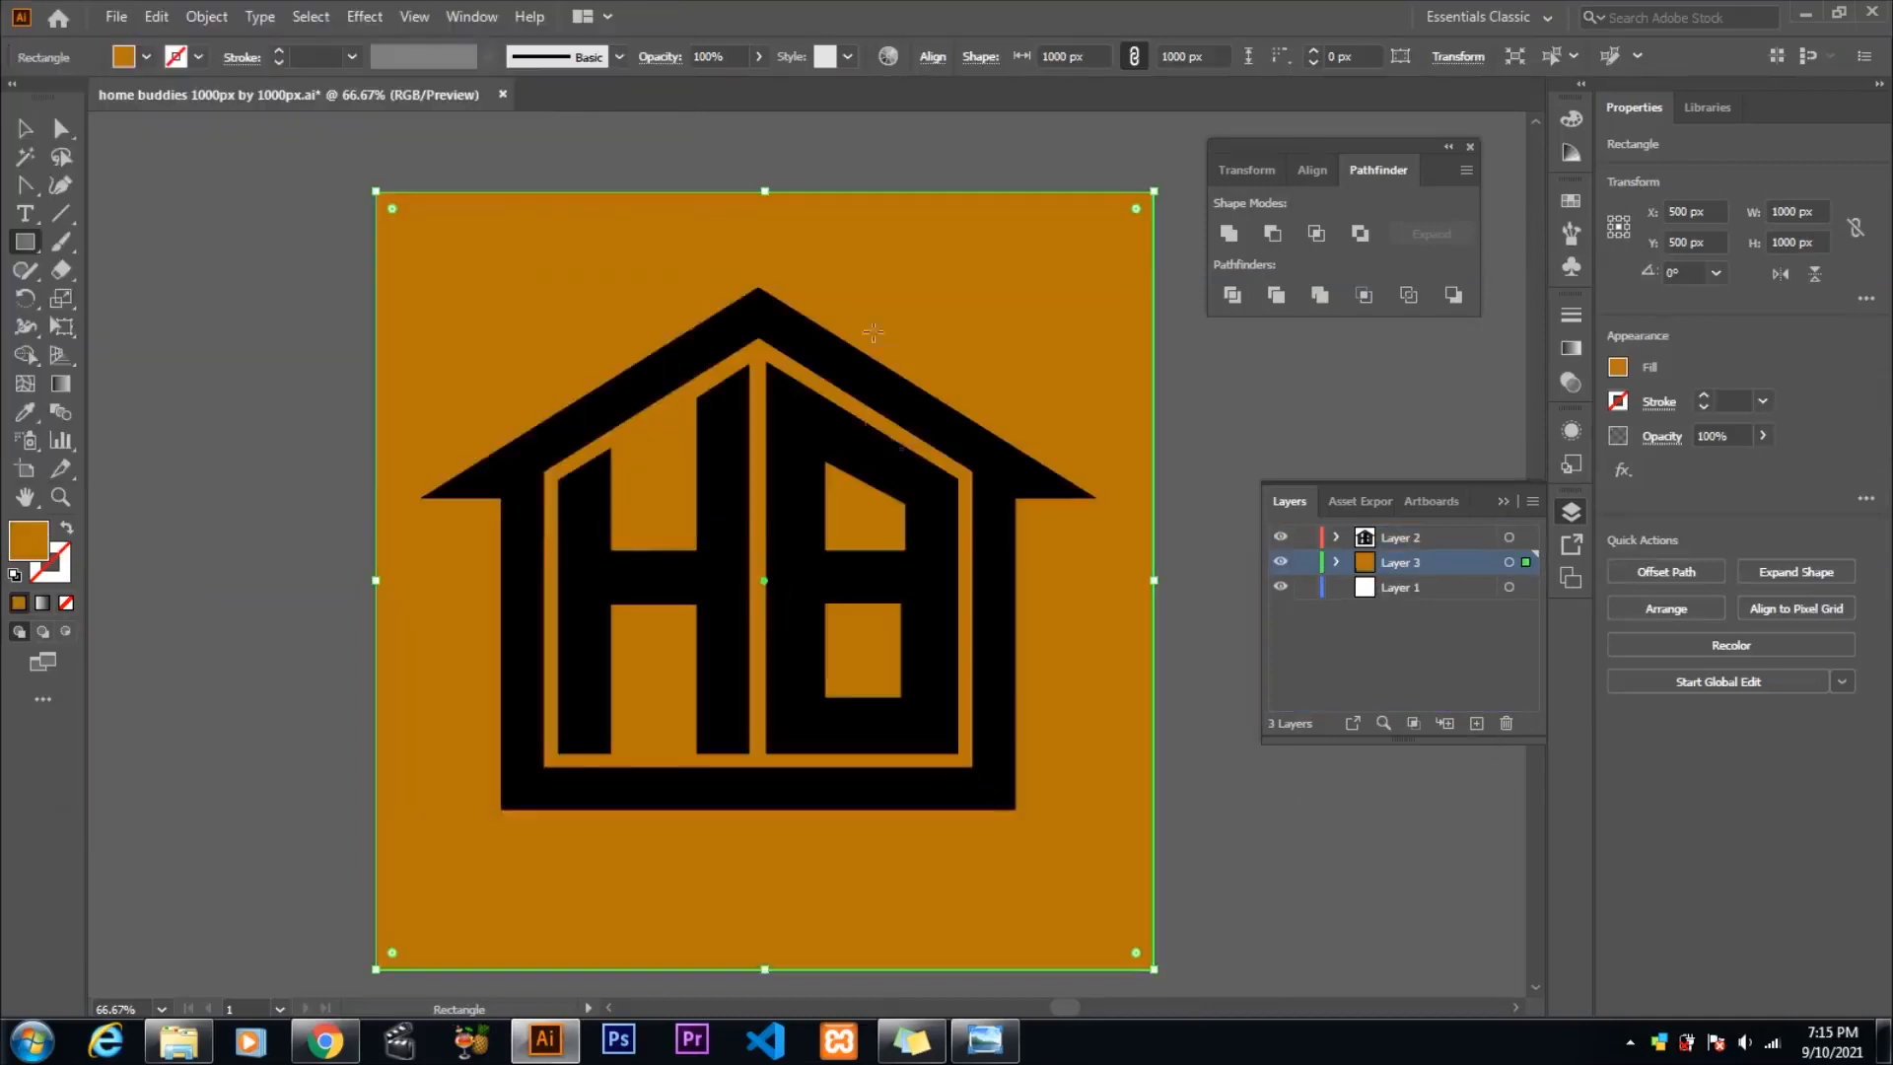
# - Lock the orange background rectangle and make the logo layer the active one
pyautogui.click(1418, 540)
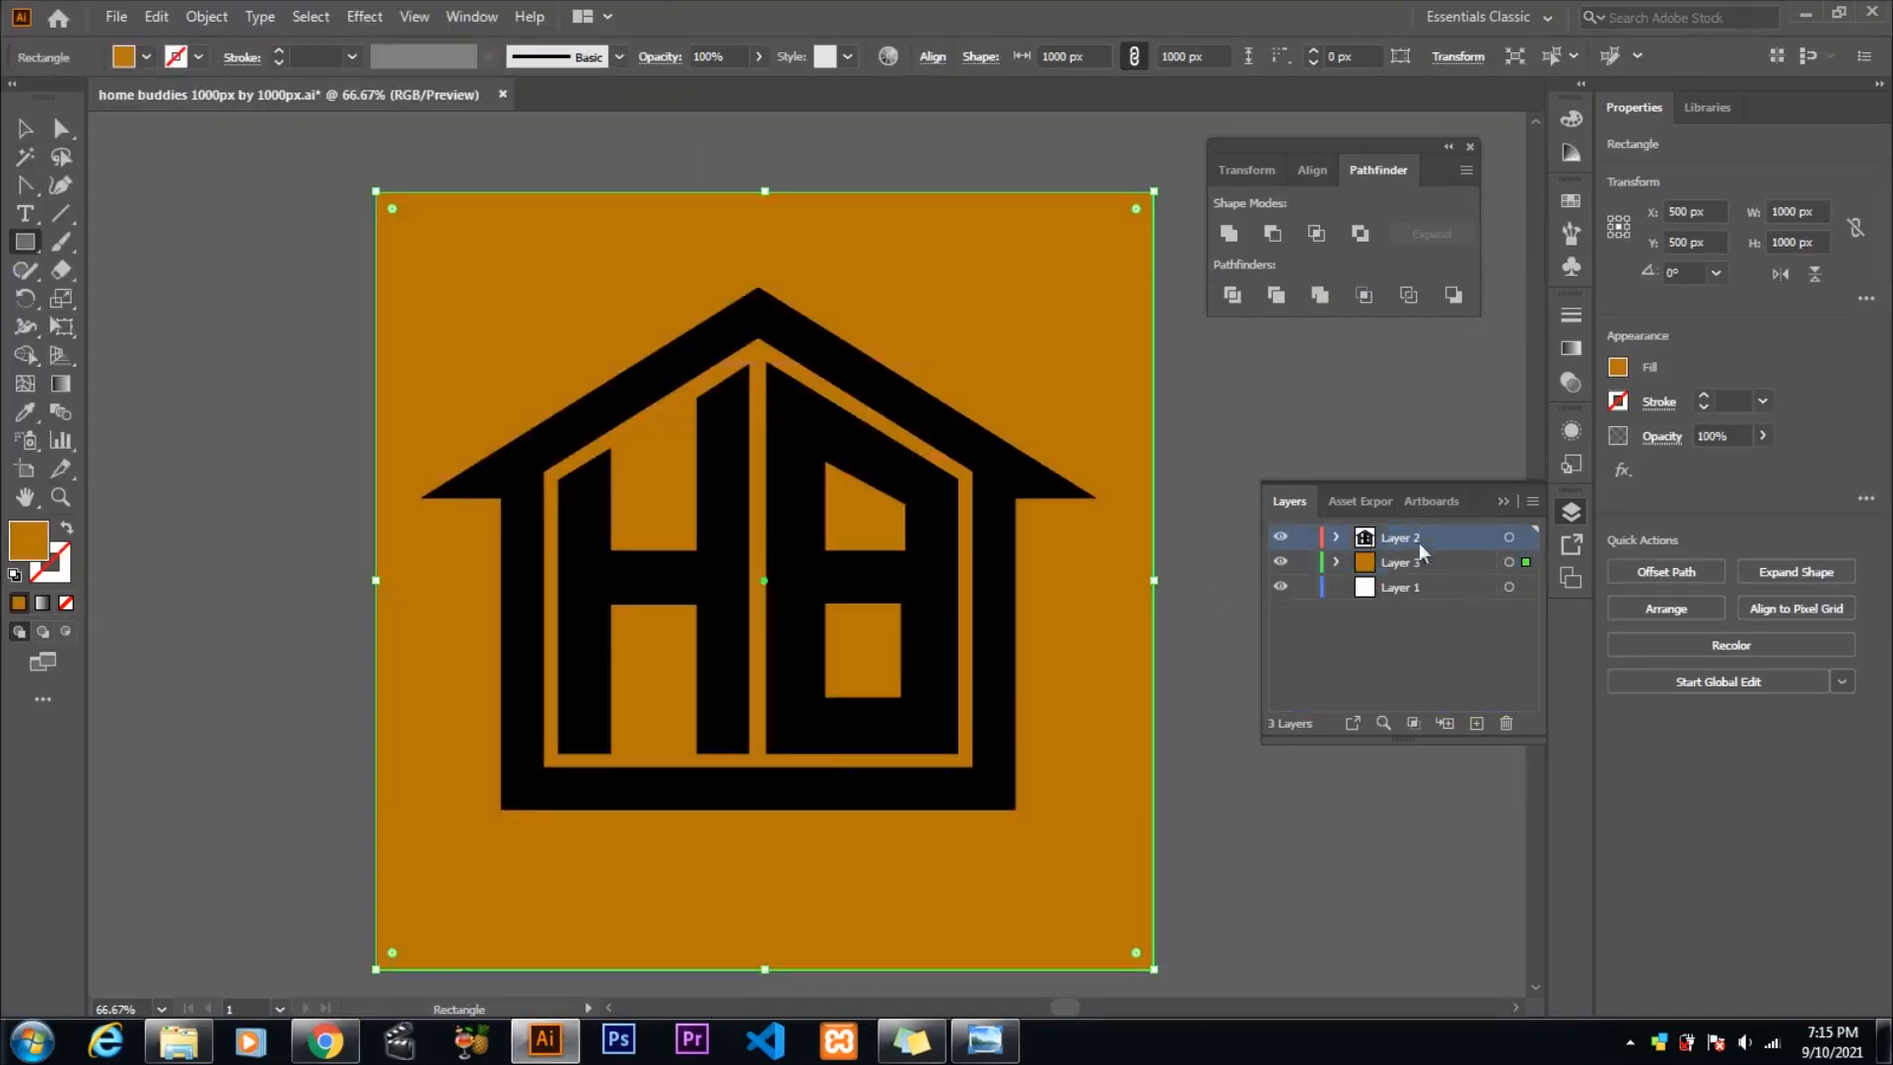
pyautogui.click(1508, 537)
pyautogui.click(24, 129)
pyautogui.moveTo(411, 274); pyautogui.dragTo(624, 503)
pyautogui.hotkey('ctrl', 'z')
pyautogui.hotkey('ctrl', '2')
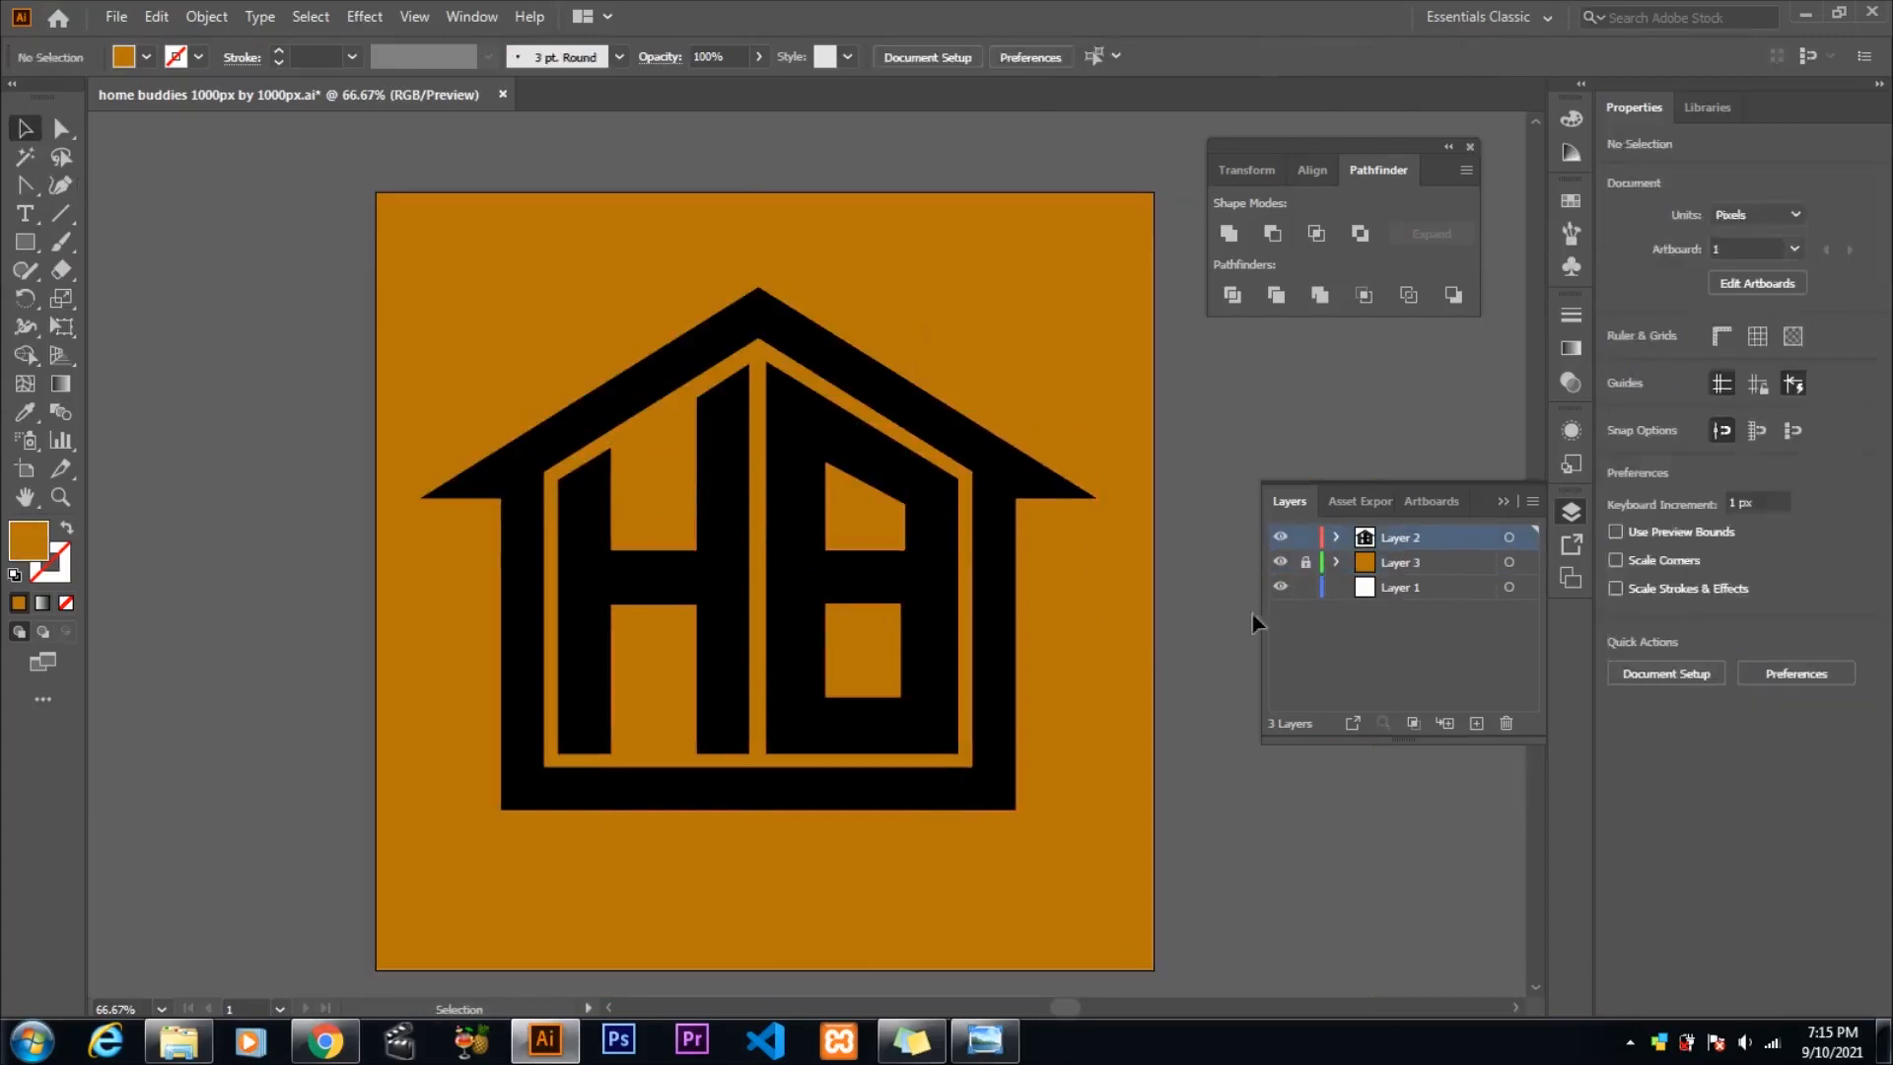
# - Try to fill the entire house logo with white
pyautogui.hotkey('ctrl', 'a')
pyautogui.doubleClick(45, 548)
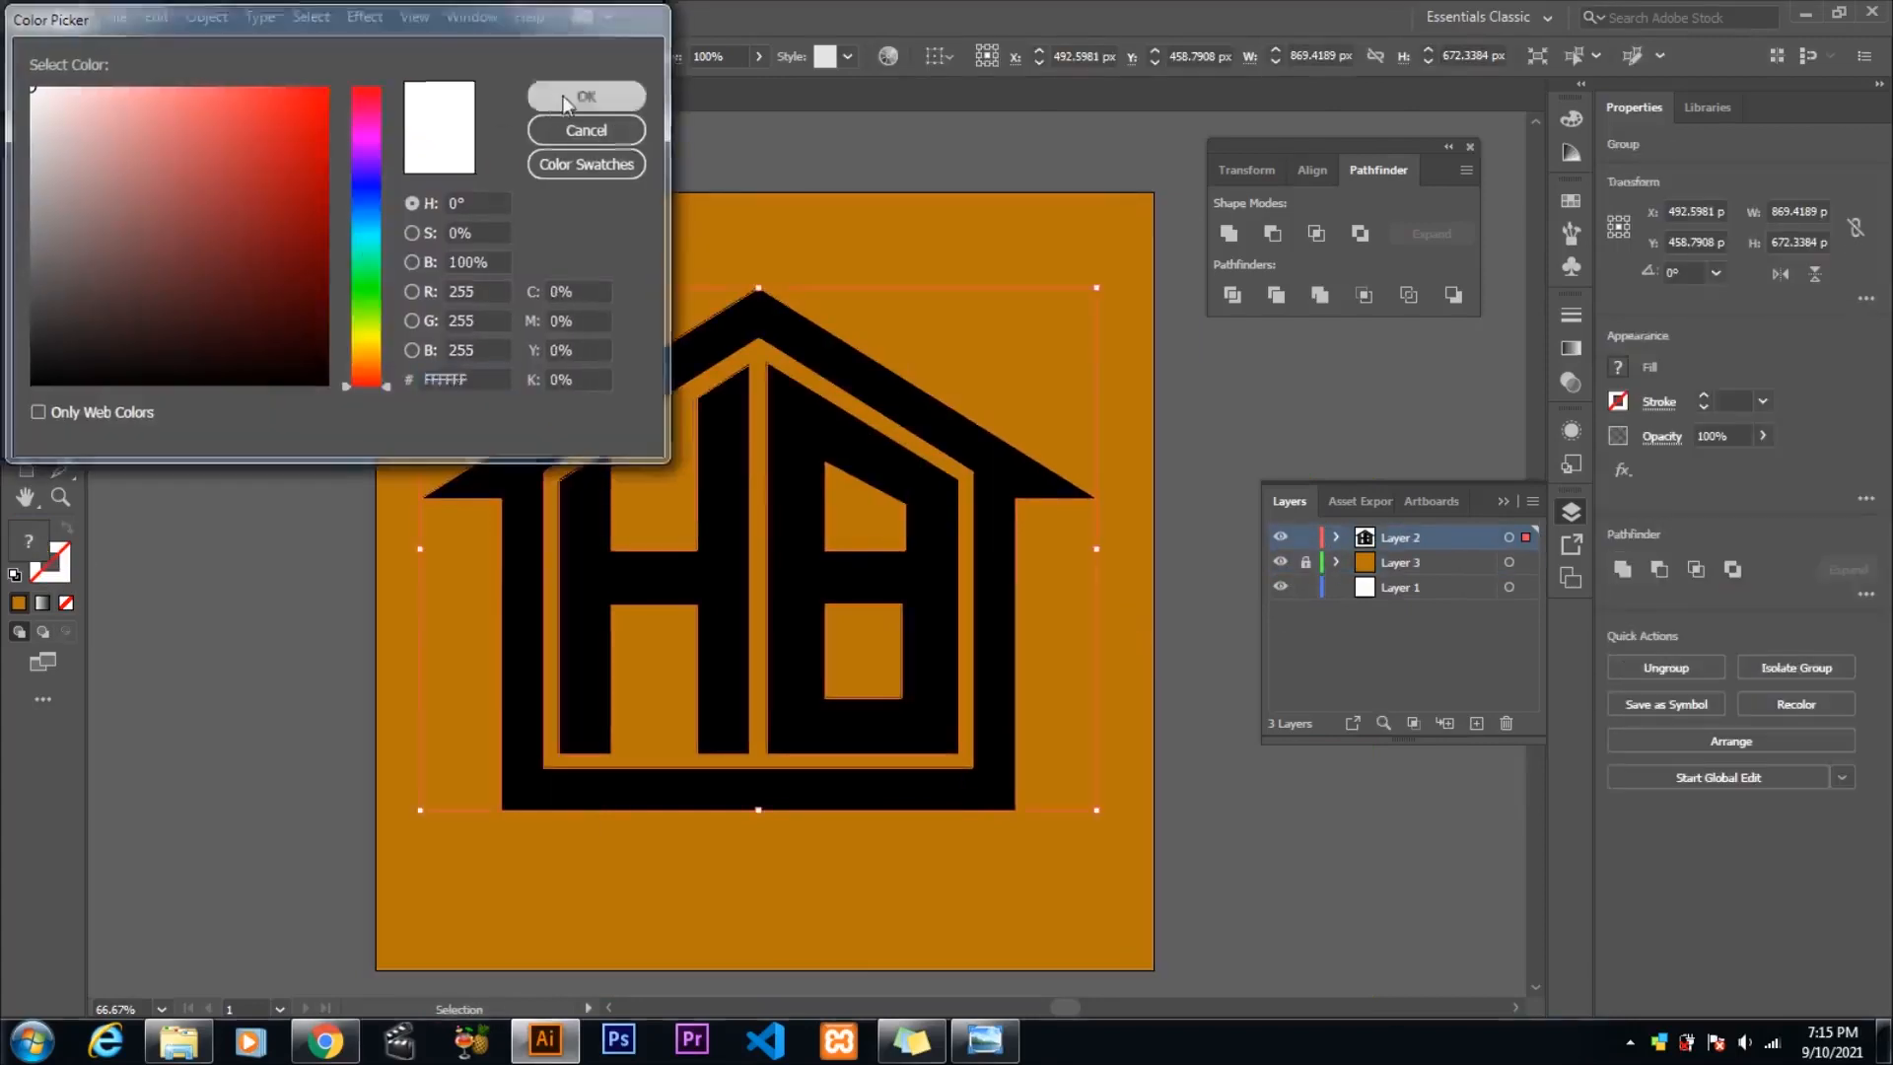
pyautogui.click(567, 94)
pyautogui.hotkey('ctrl', 'z')
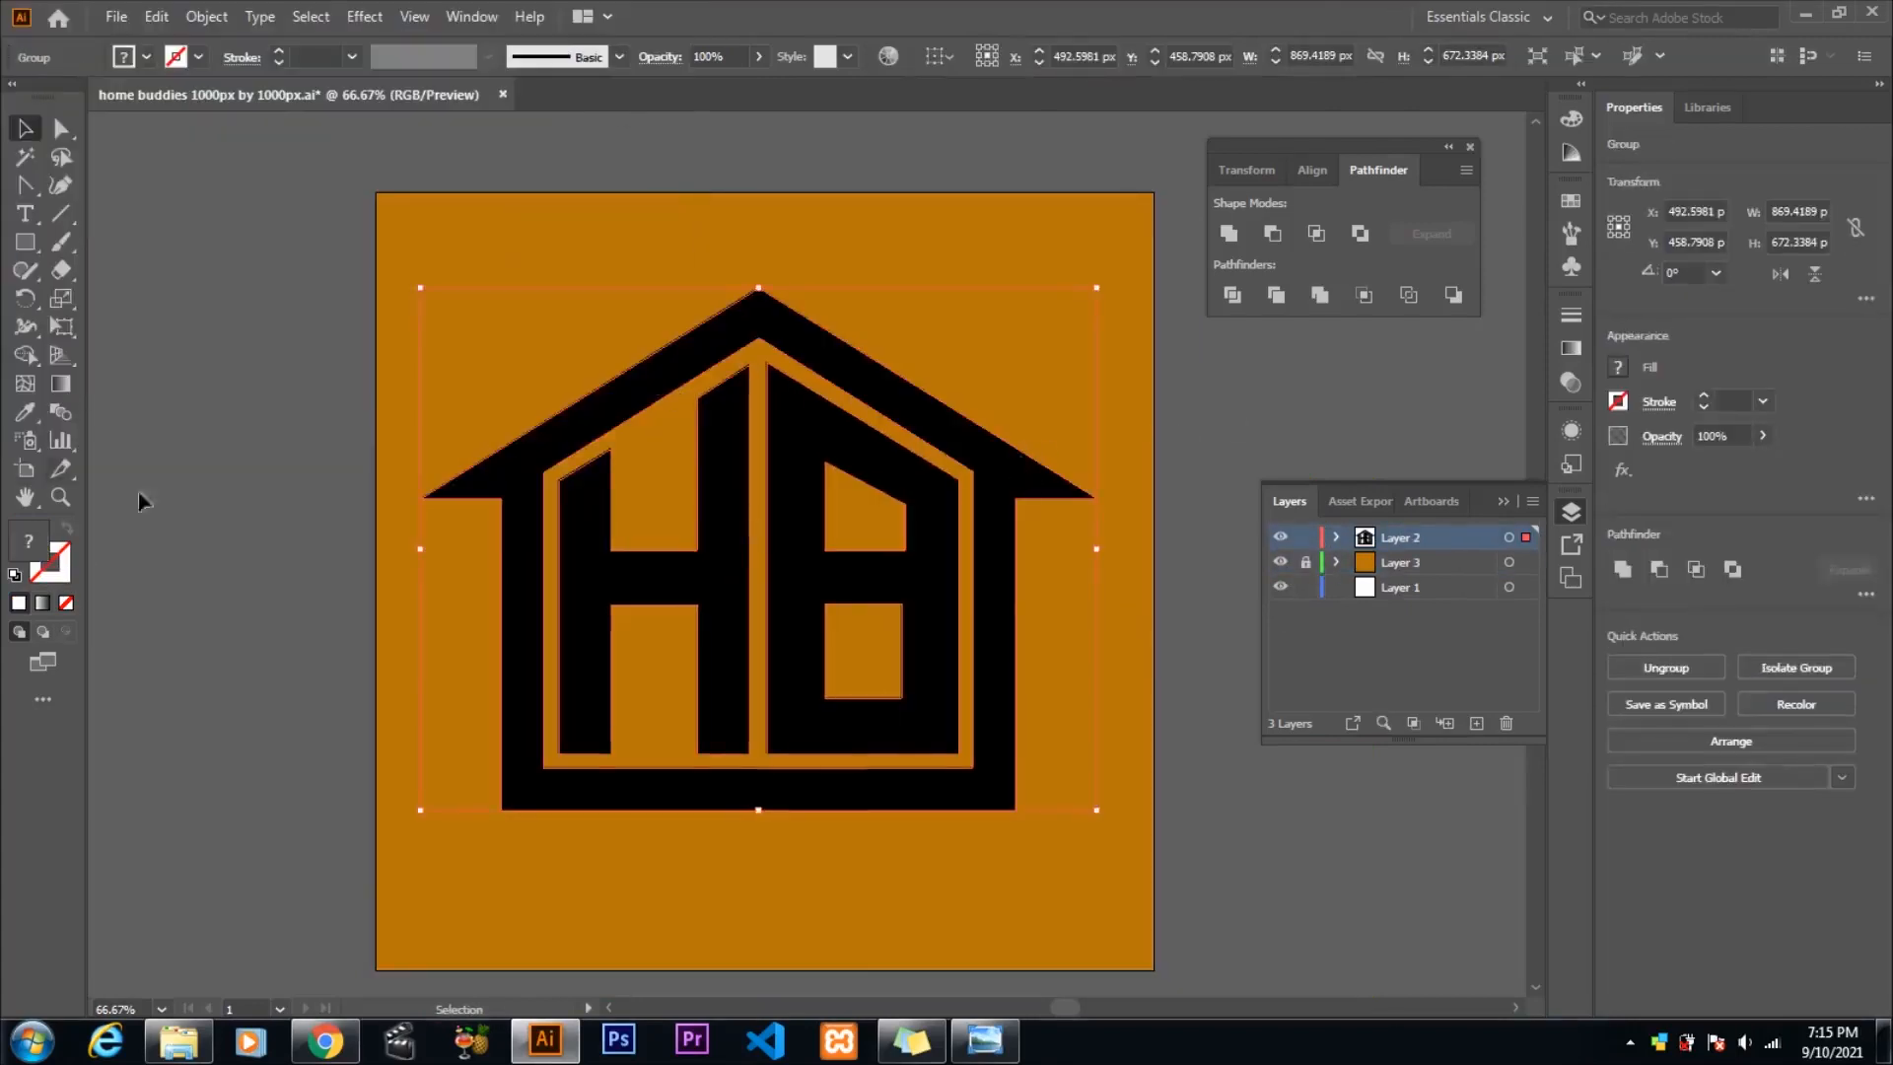
# - Fill the gaps around the letters and both B counters with white using Shape Builder
pyautogui.doubleClick(41, 548)
pyautogui.click(595, 135)
pyautogui.hotkey('shift', 'm')
pyautogui.click(652, 529)
pyautogui.click(887, 544)
pyautogui.click(863, 651)
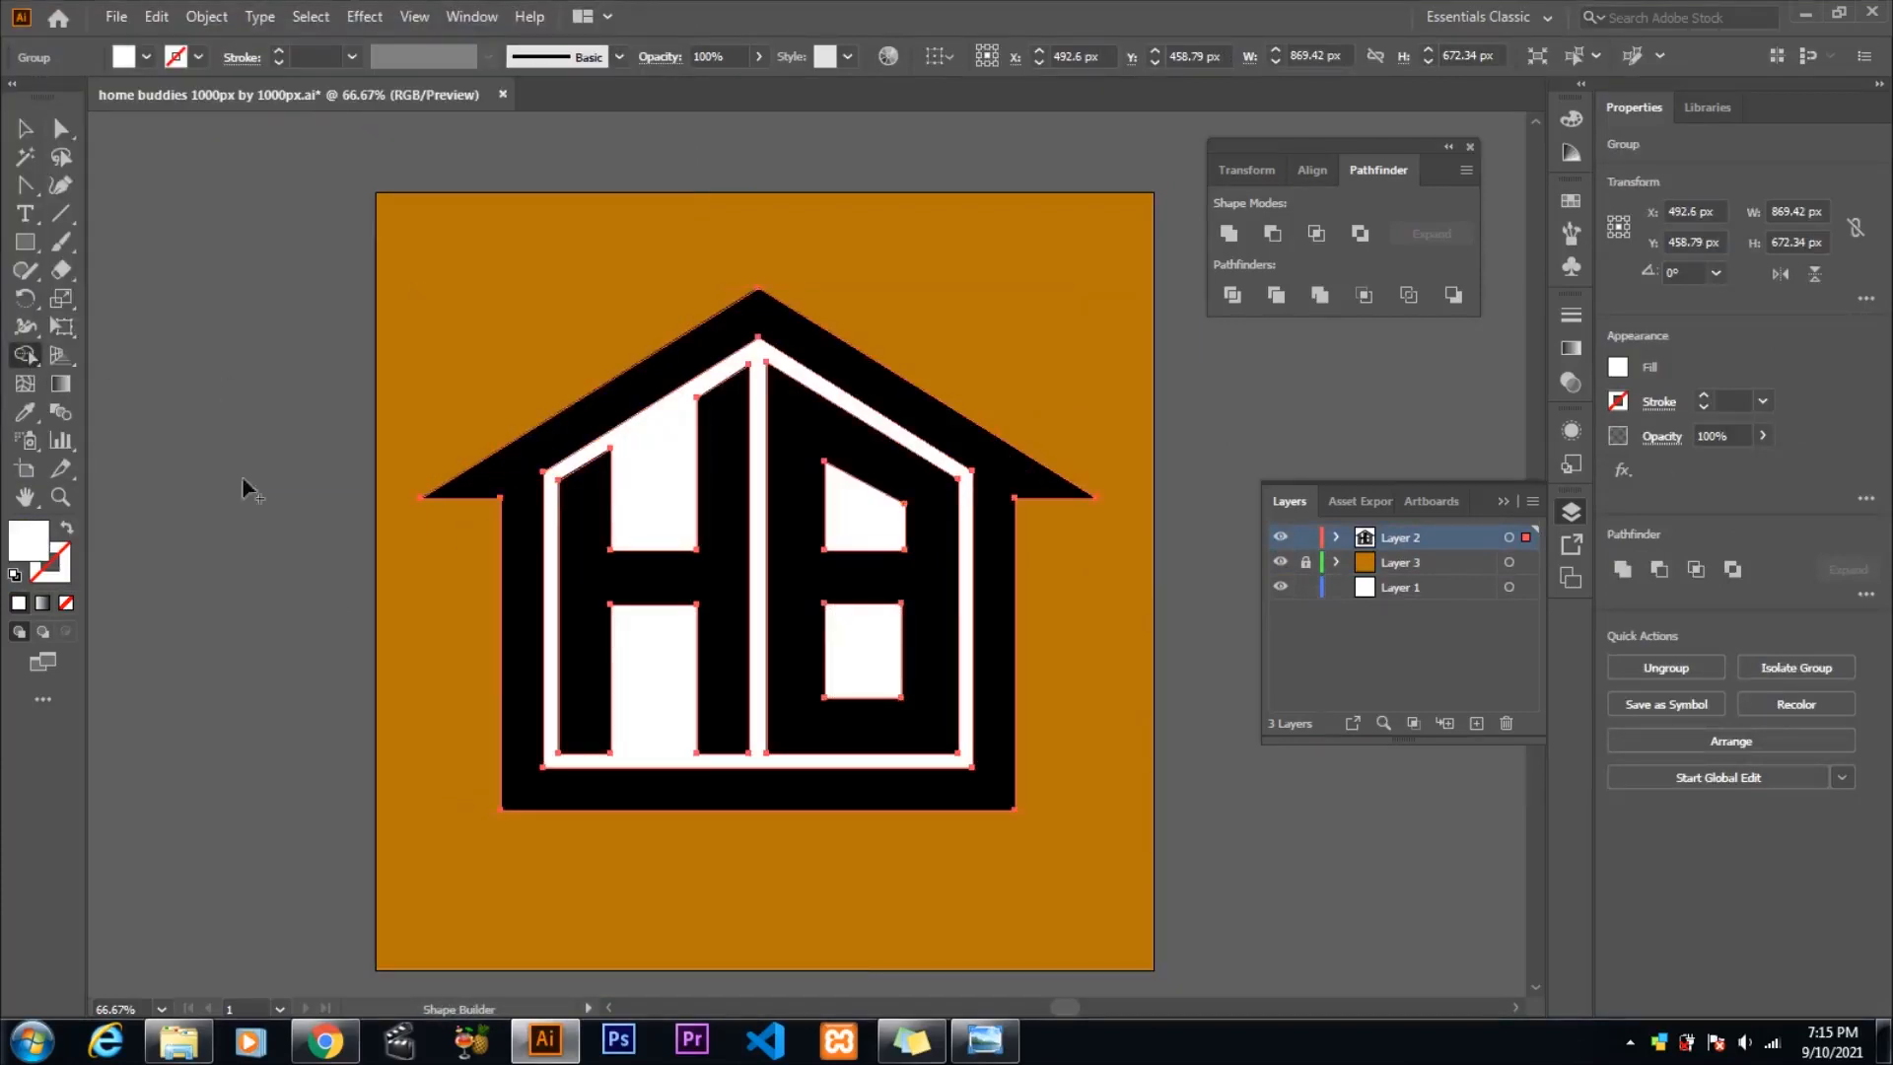
# - Sample the background's orange with the Eyedropper and undo its application to the logo
pyautogui.click(24, 128)
pyautogui.doubleClick(36, 552)
pyautogui.press('Escape')
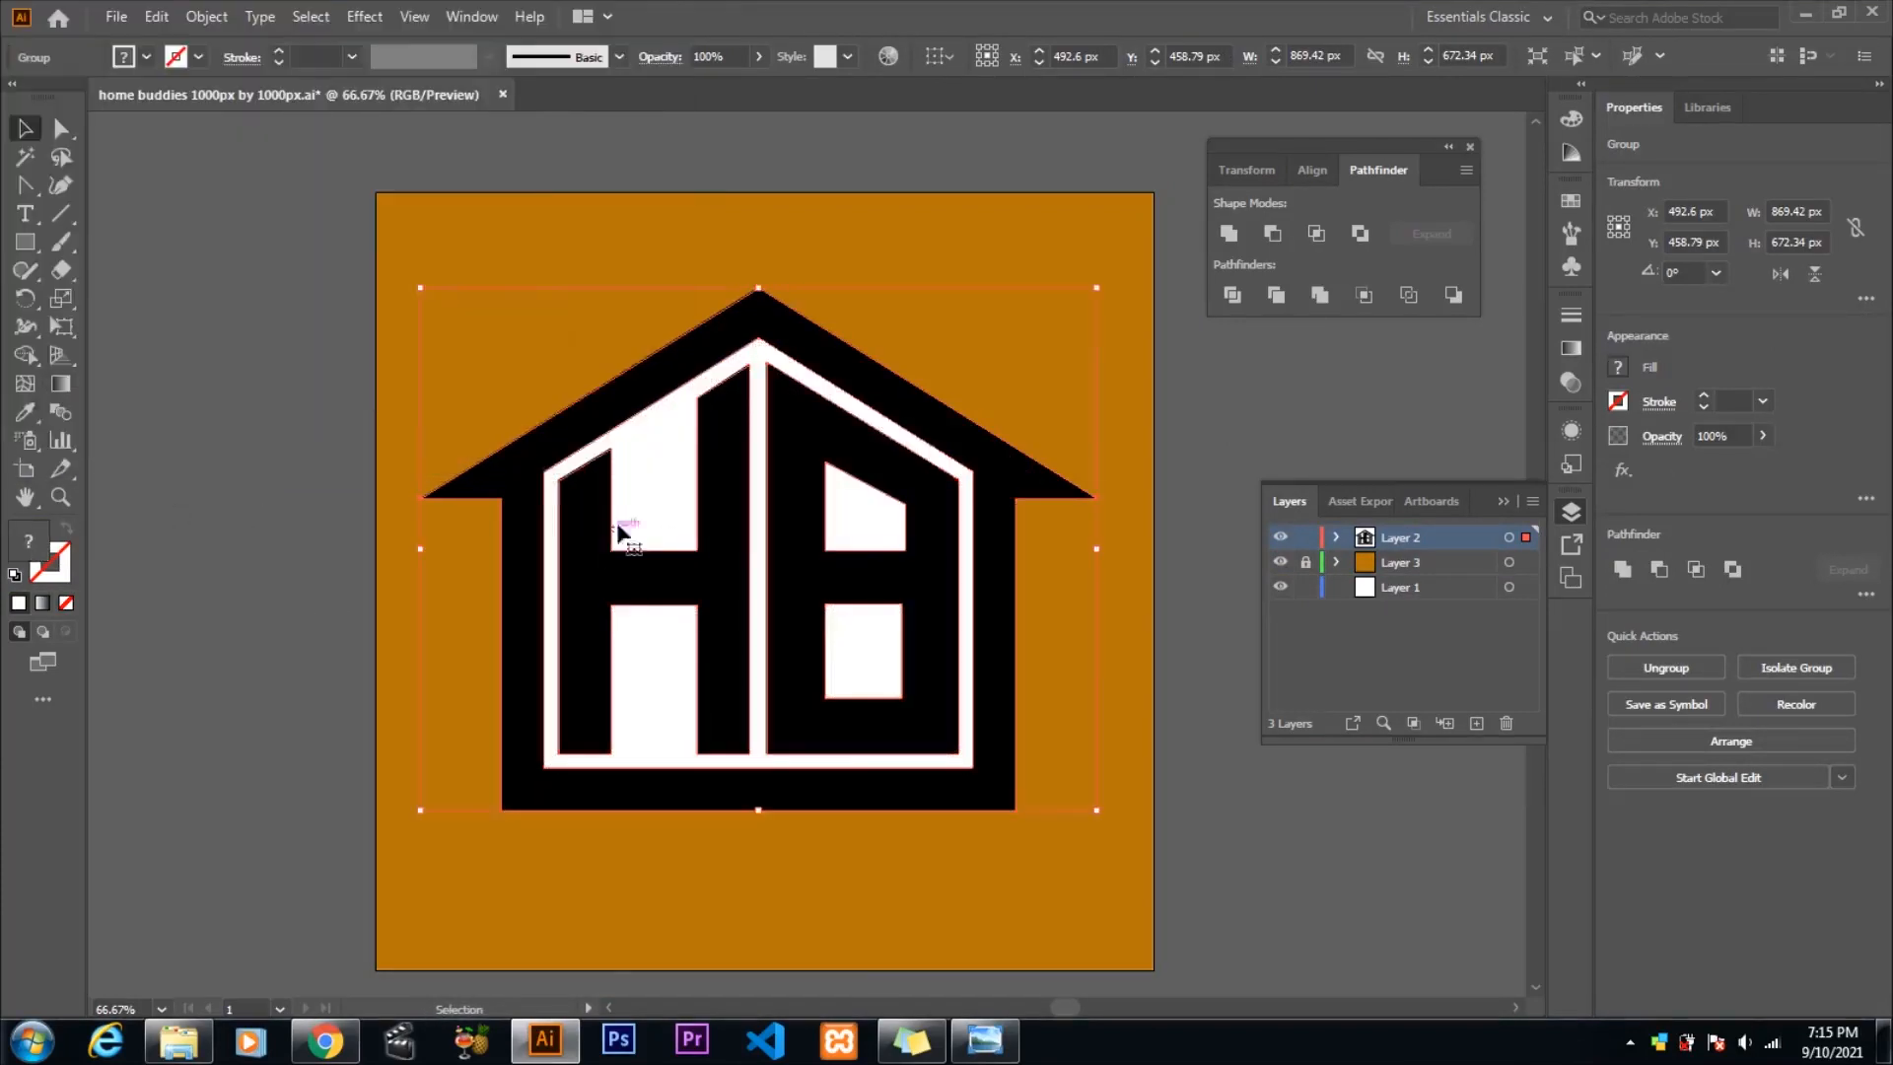
pyautogui.press('i')
pyautogui.click(446, 294)
pyautogui.hotkey('ctrl', 'z')
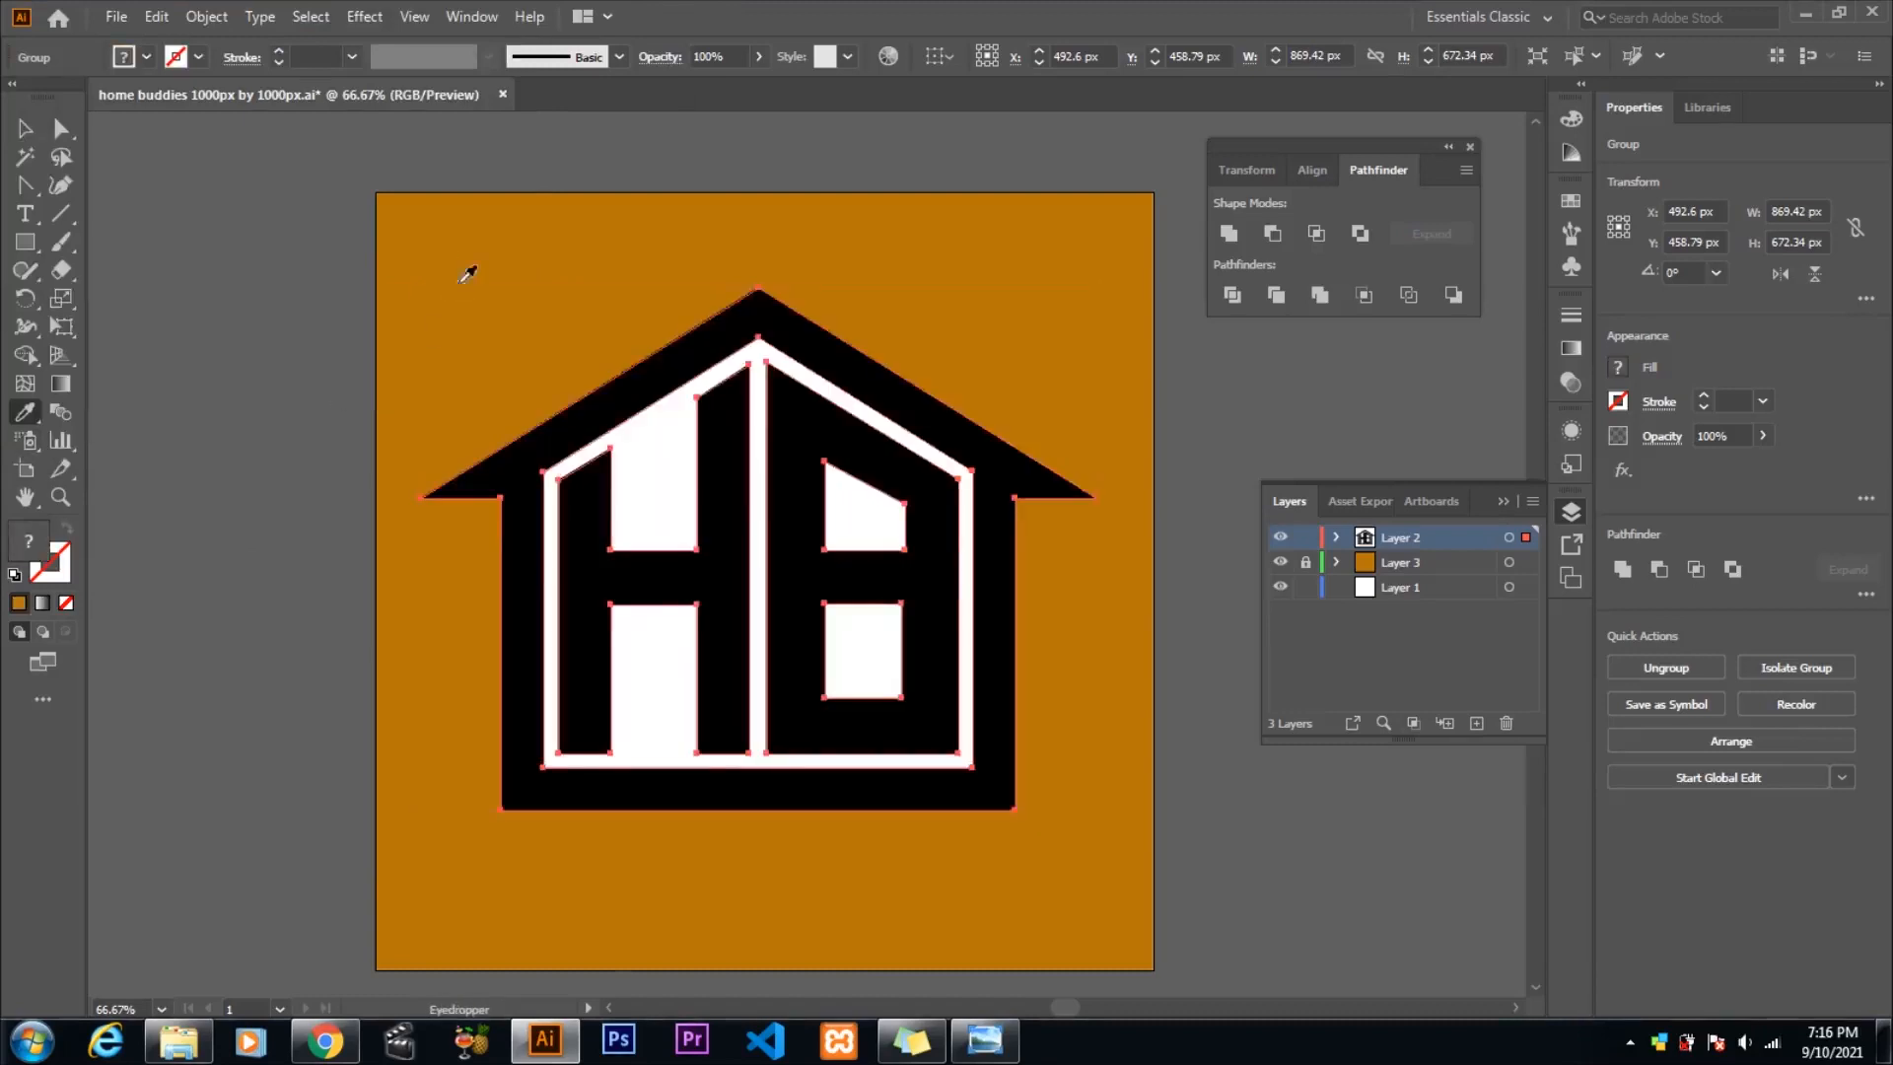
# - Ungroup the logo artwork and fill the gaps around the letters and both B counters with orange using Shape Builder
pyautogui.click(26, 134)
pyautogui.rightClick(604, 407)
pyautogui.click(777, 597)
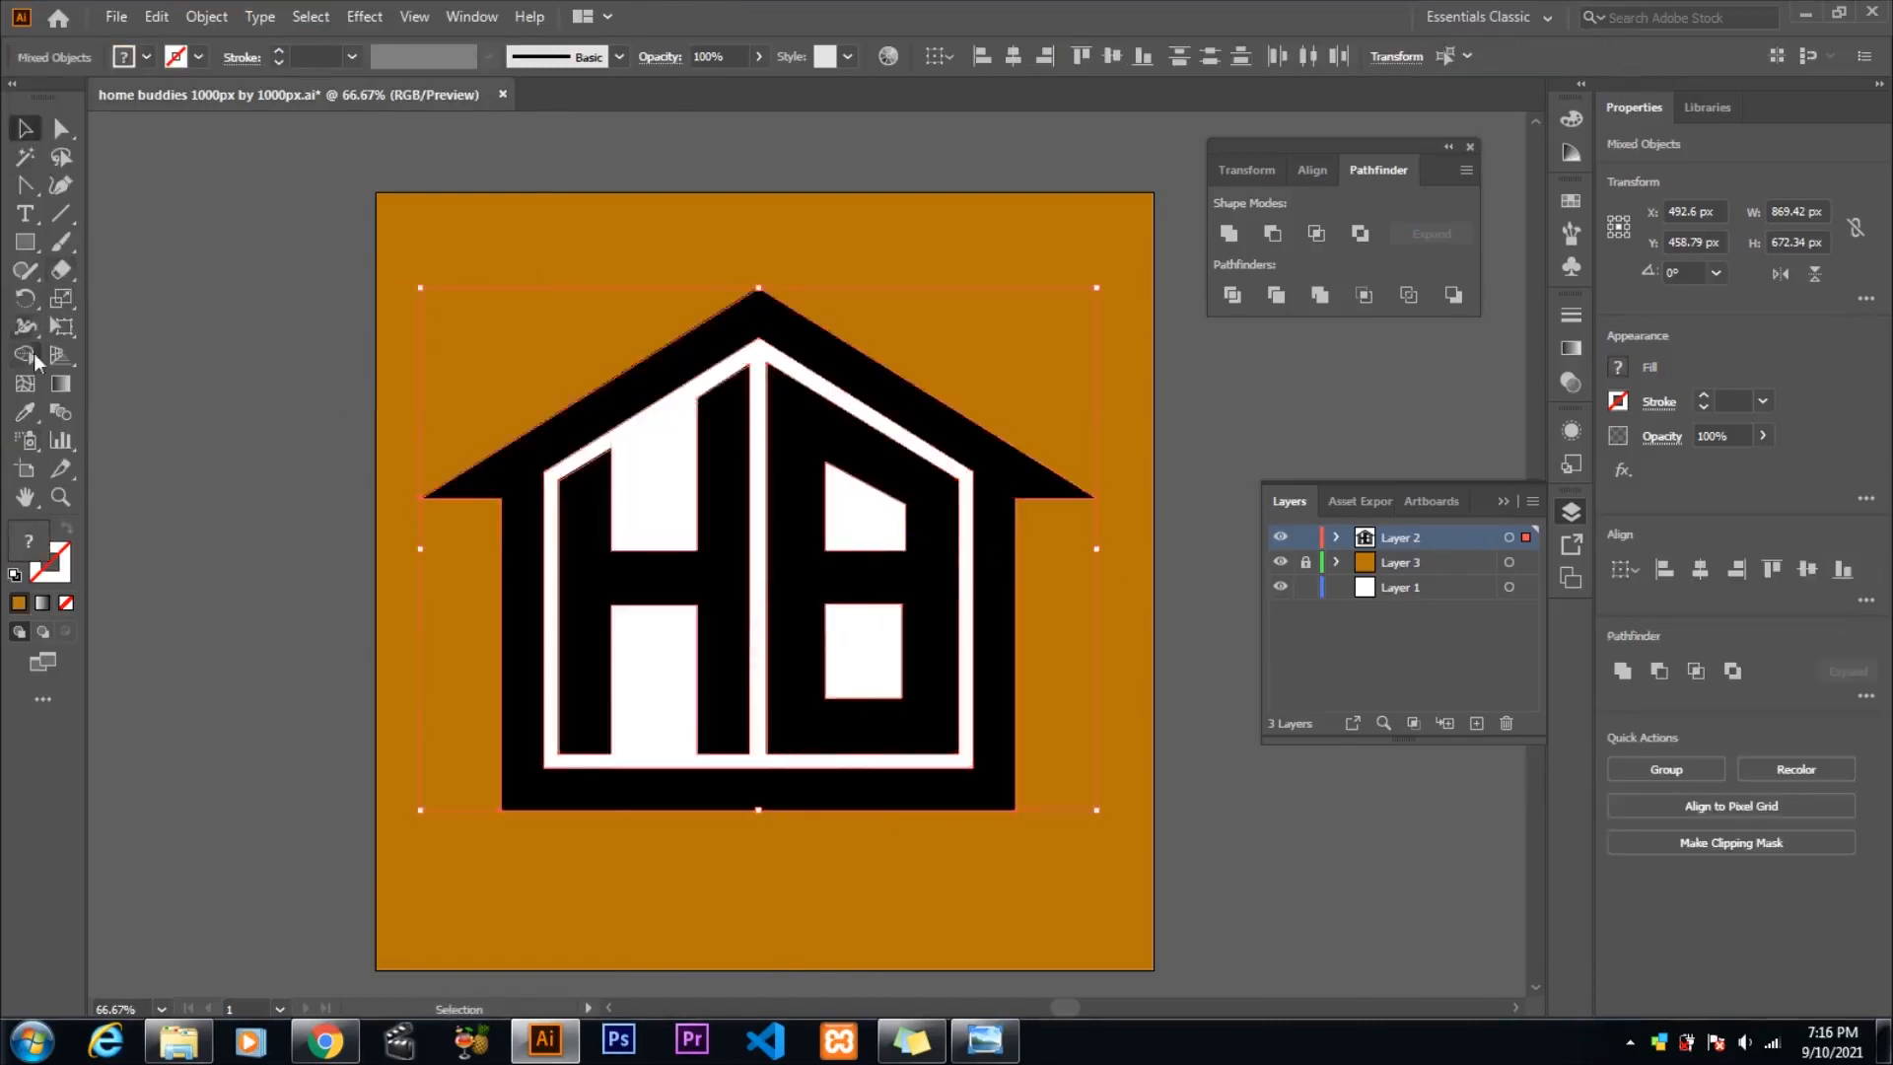
pyautogui.click(34, 357)
pyautogui.click(654, 483)
pyautogui.click(860, 522)
pyautogui.click(896, 662)
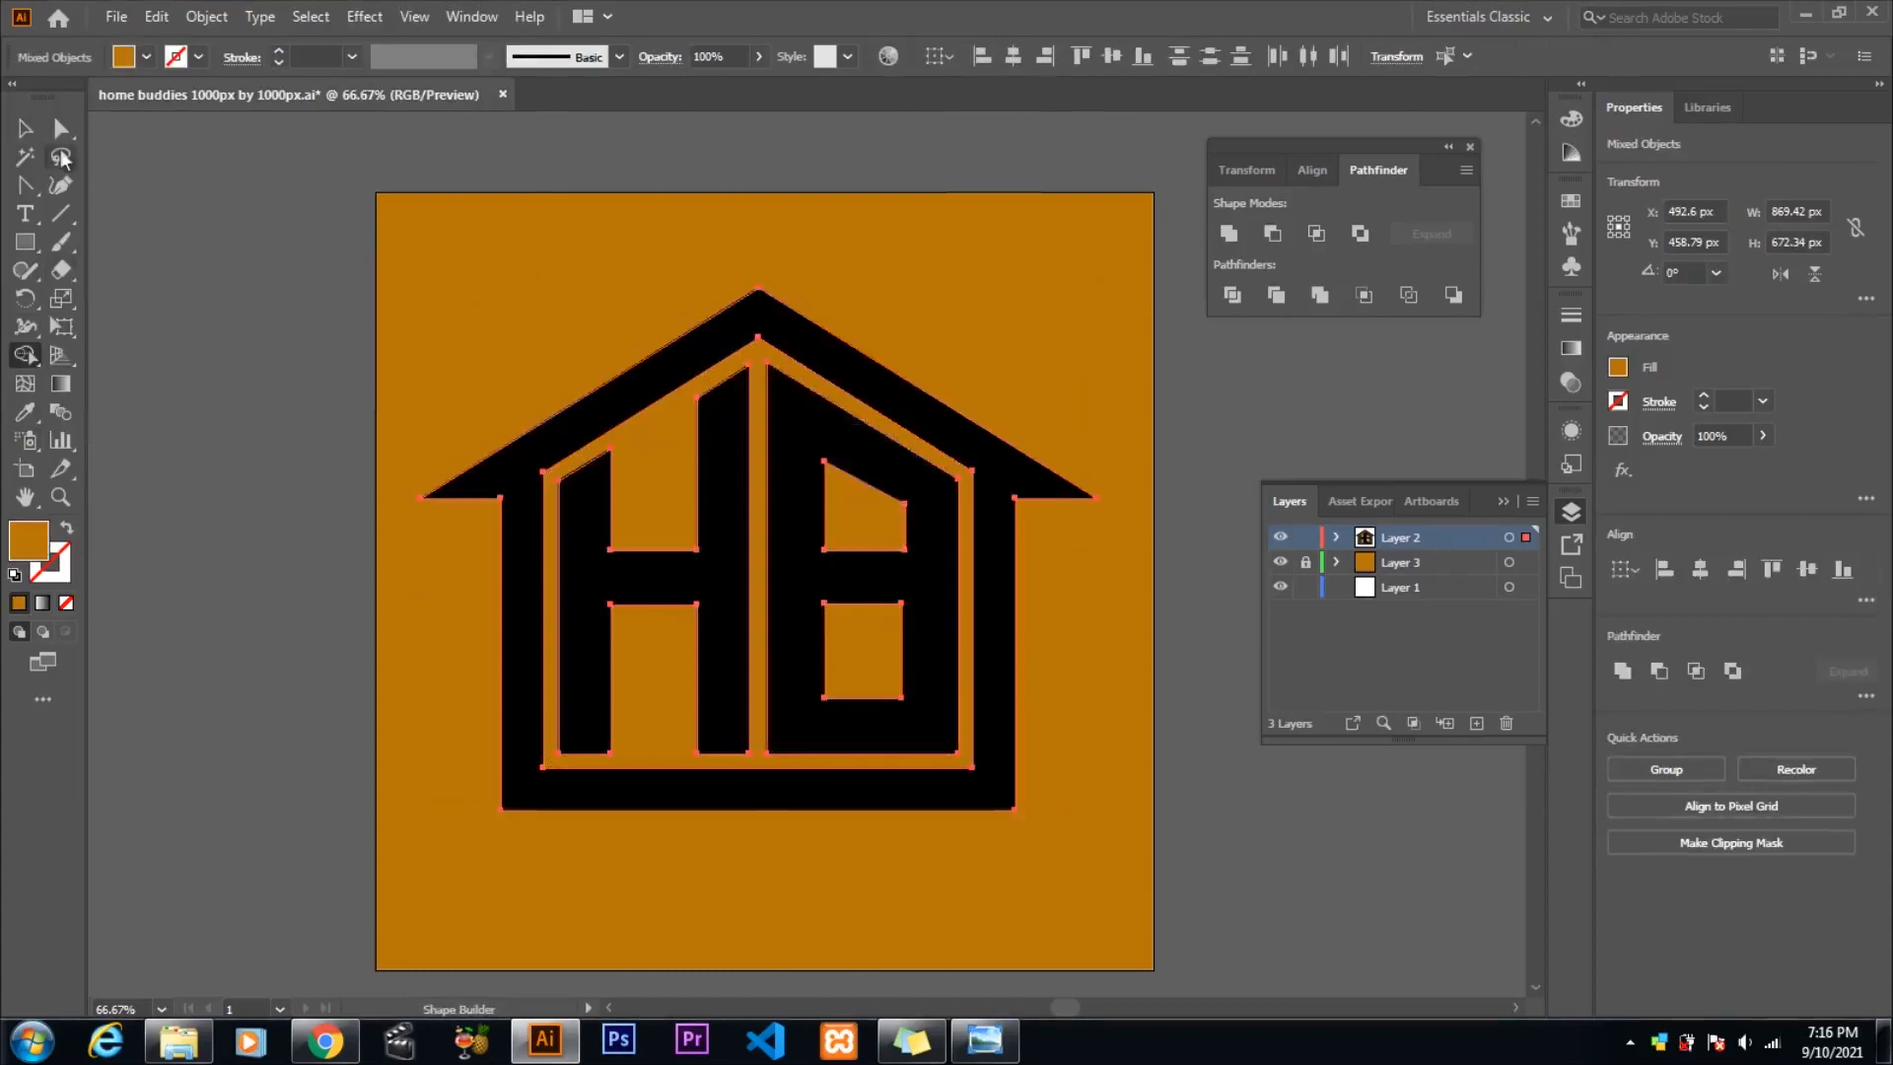
# - Try to recolor the selected house and letter shapes to white (FFFFFF)
pyautogui.click(25, 128)
pyautogui.doubleClick(28, 540)
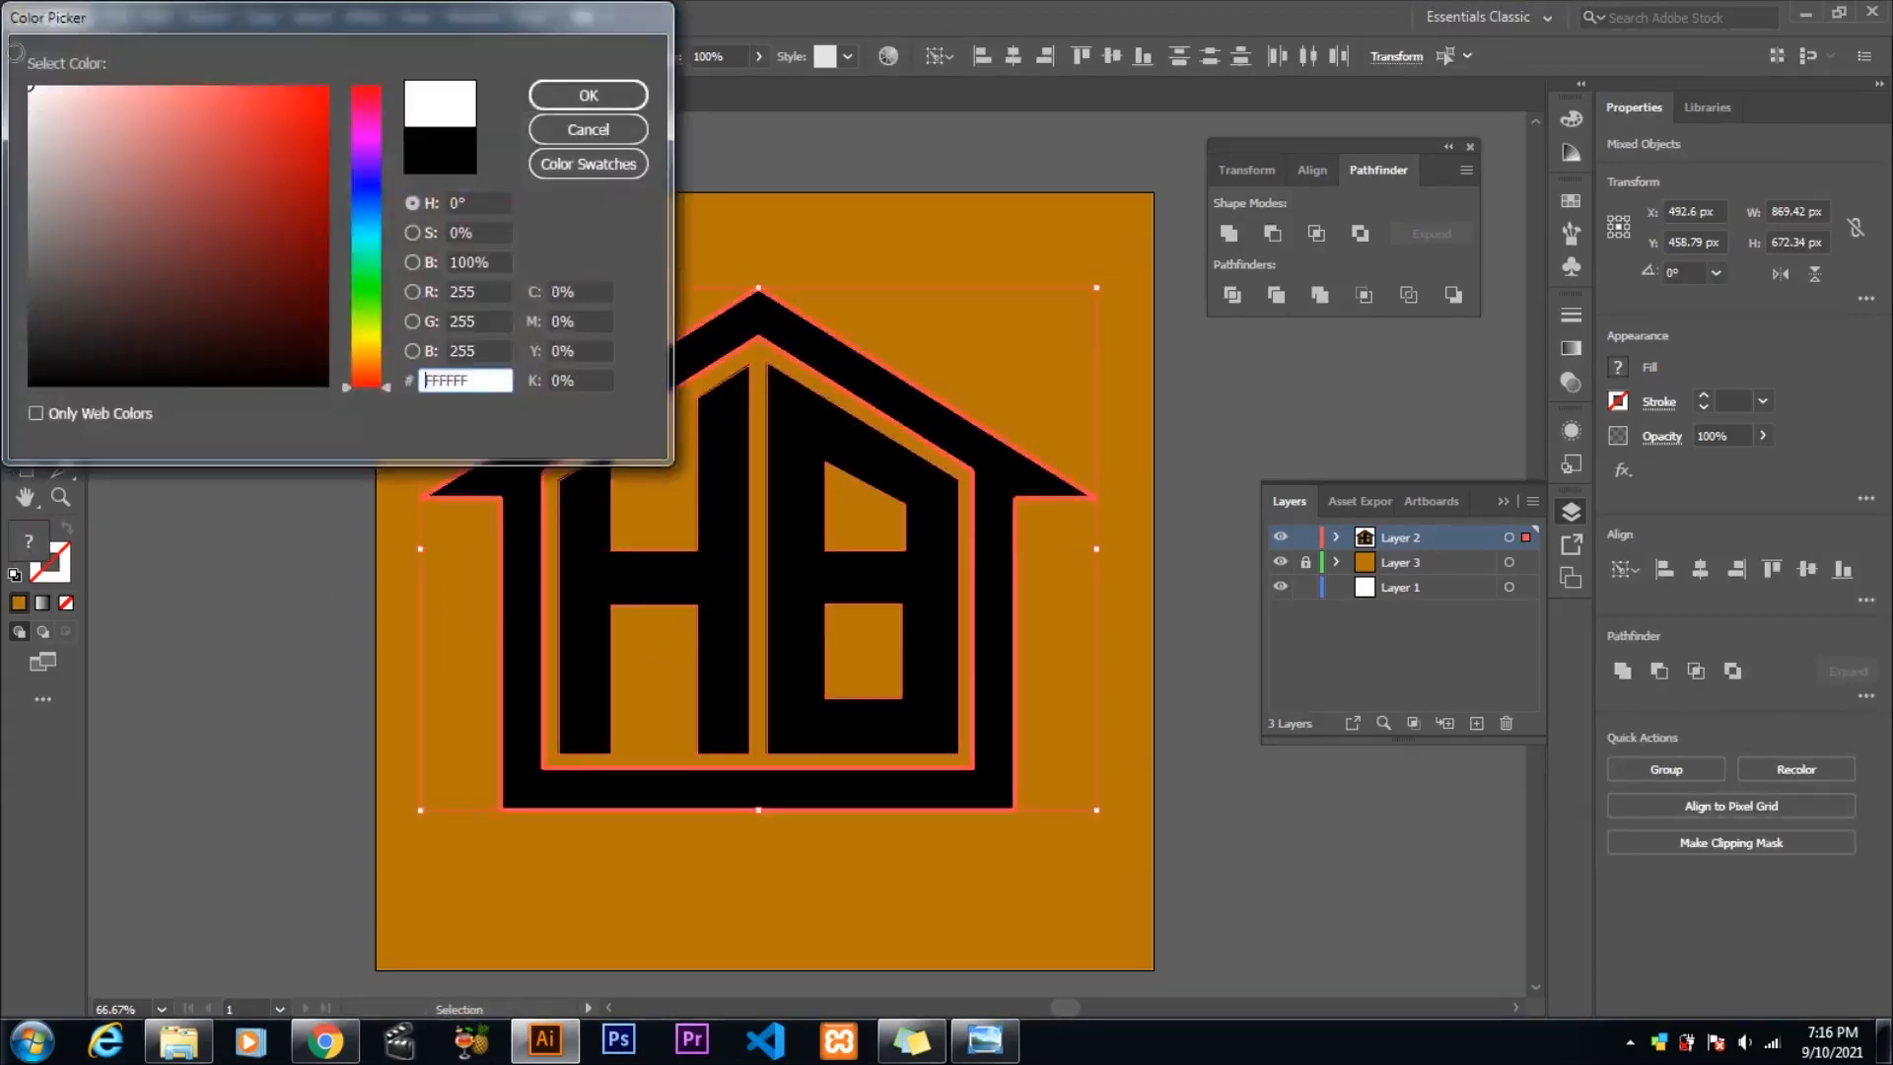
pyautogui.click(592, 99)
pyautogui.hotkey('ctrl', 'z')
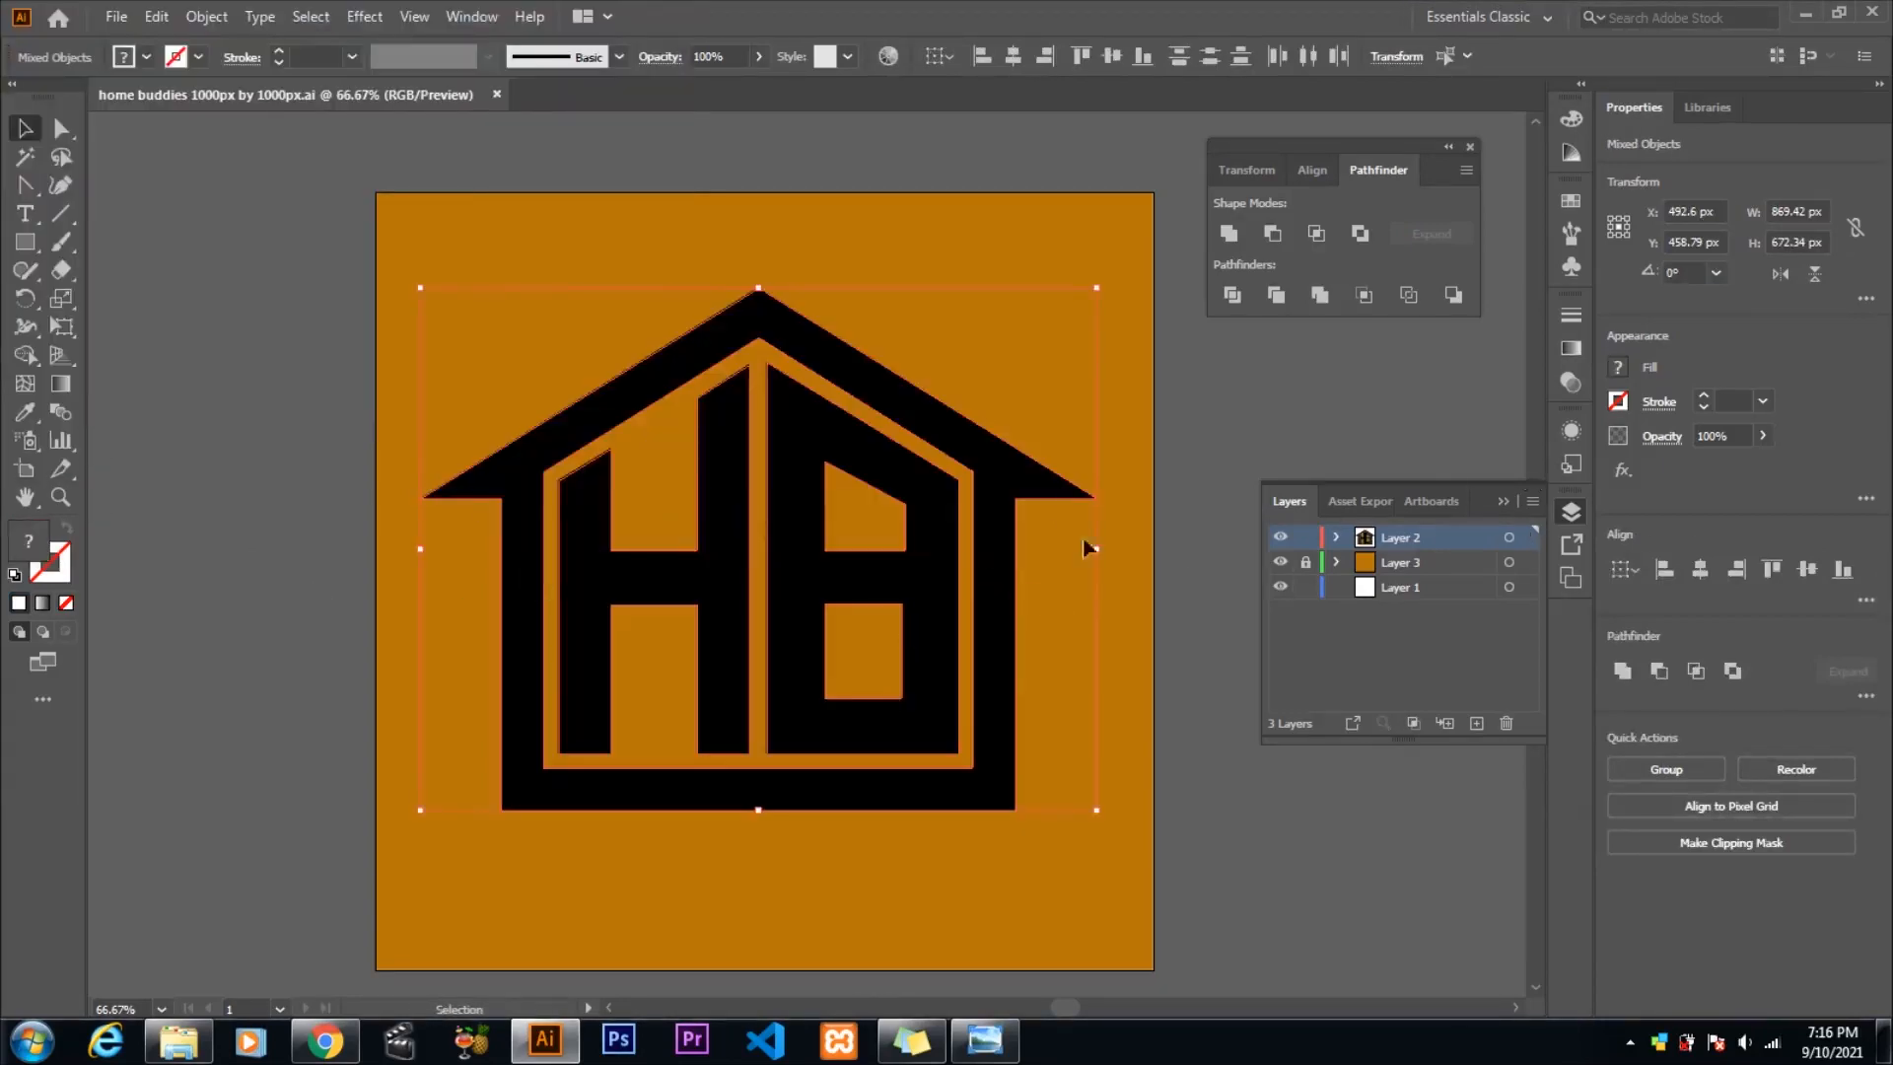
# - Fill the house outline with white
pyautogui.rightClick(1046, 496)
pyautogui.press('Escape')
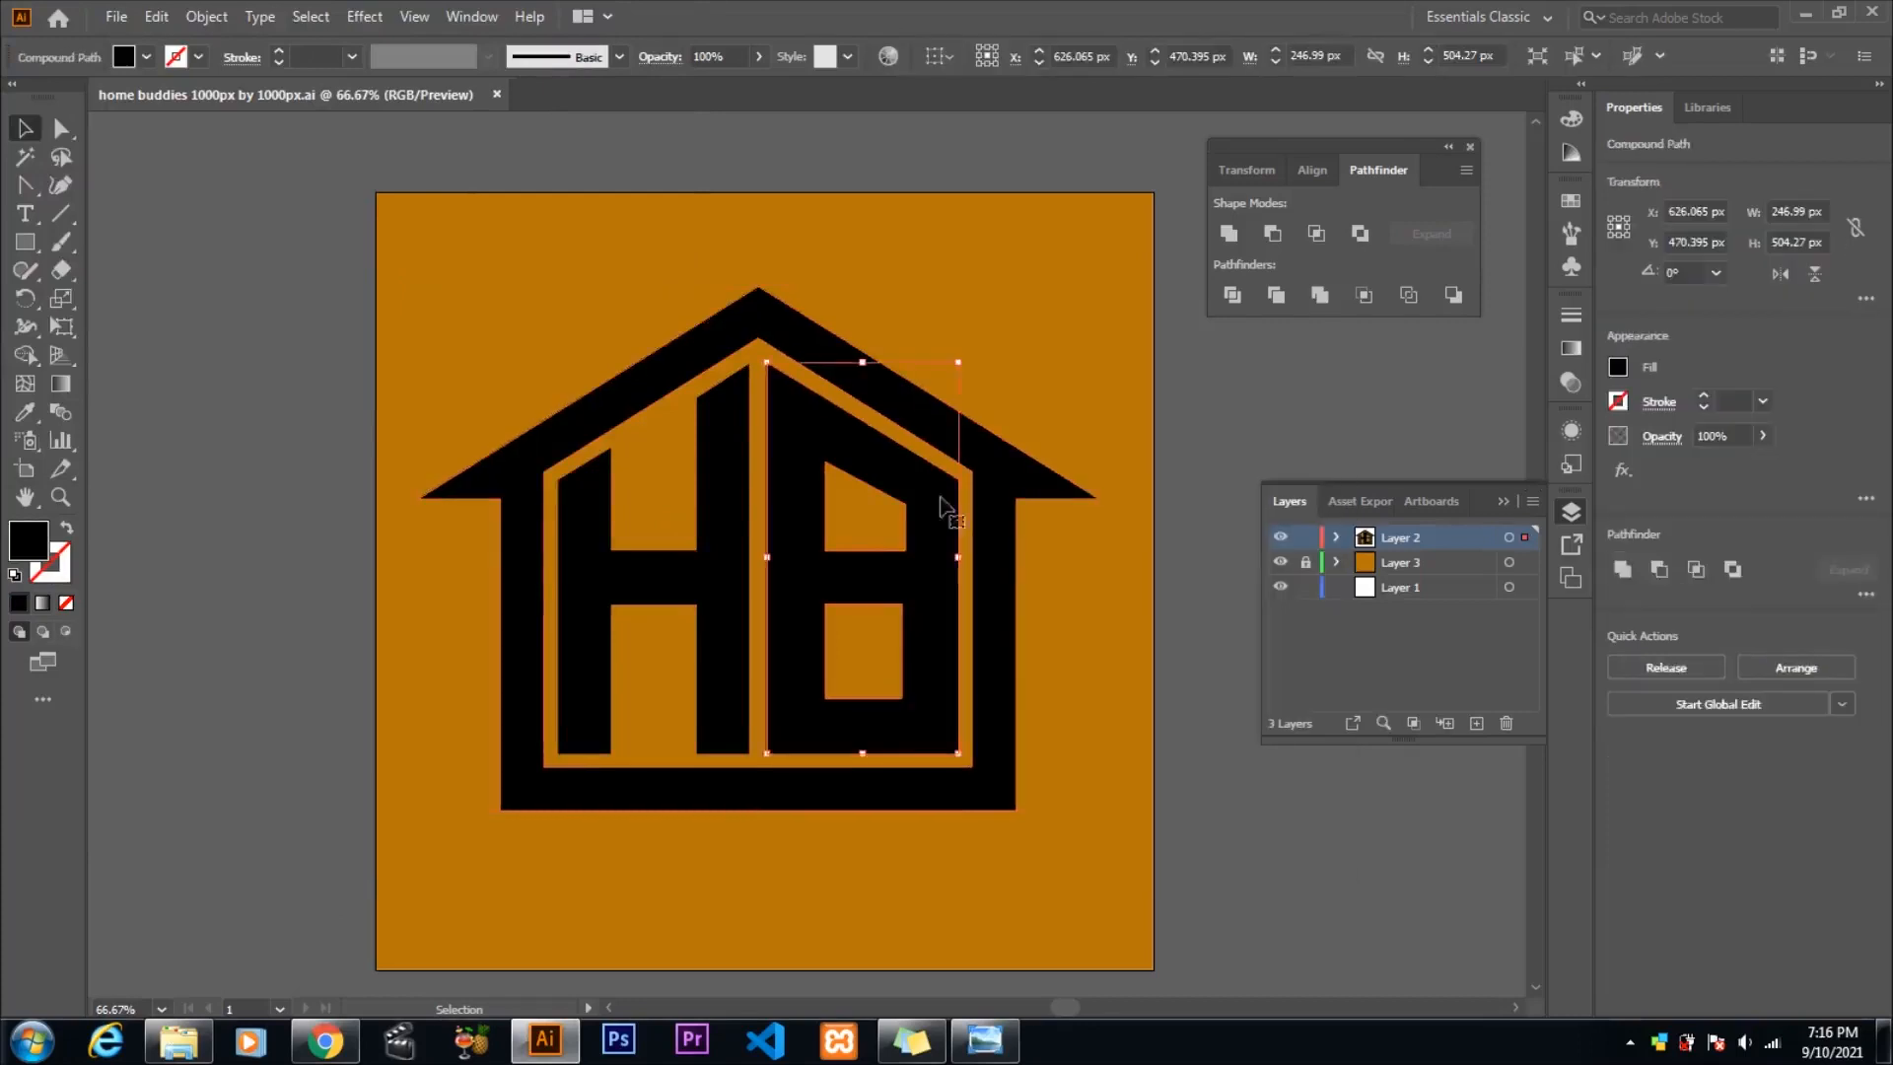
pyautogui.doubleClick(29, 540)
pyautogui.click(613, 98)
# - Try to fill the letter H with white, and undo the last change
pyautogui.click(725, 454)
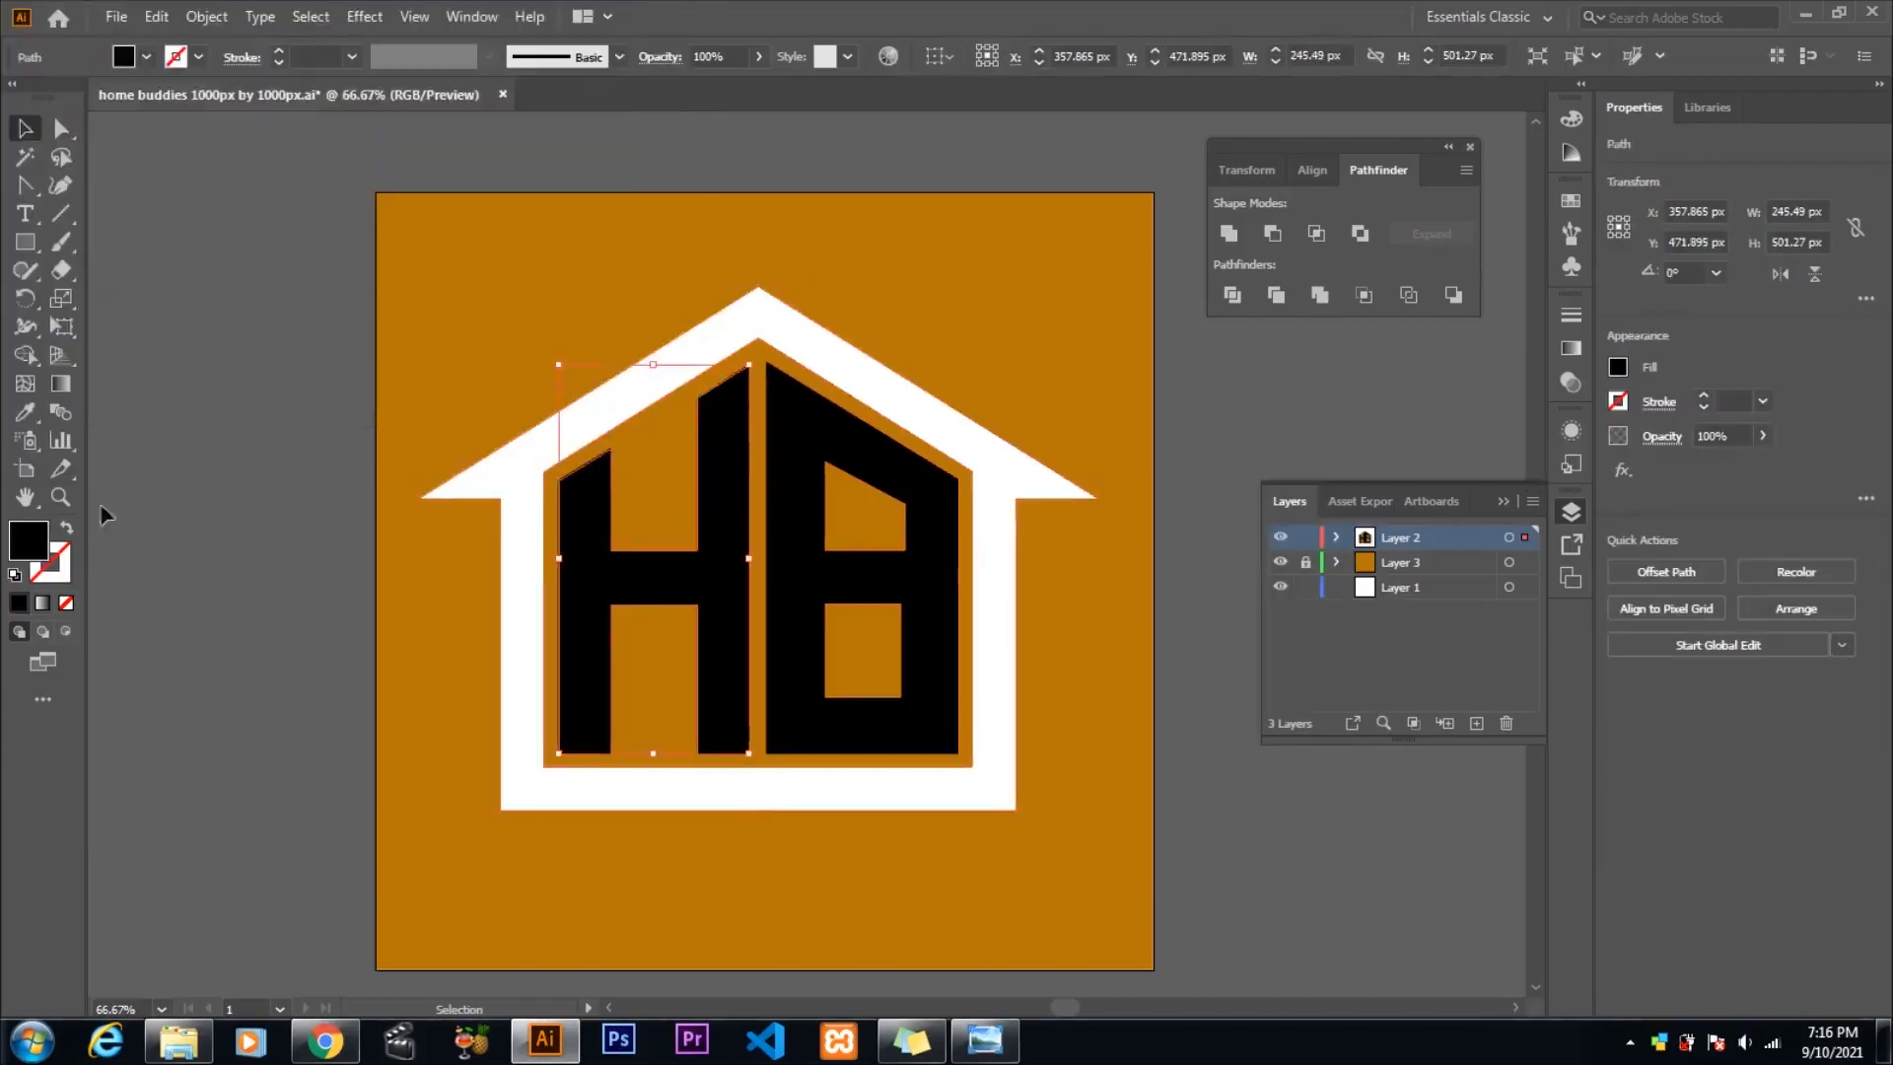
pyautogui.doubleClick(29, 540)
pyautogui.moveTo(123, 232); pyautogui.dragTo(27, 84)
pyautogui.click(591, 97)
pyautogui.doubleClick(790, 427)
pyautogui.hotkey('ctrl', 'z')
# - Fill the letters B and H together with white and deselect the artwork
pyautogui.click(791, 498)
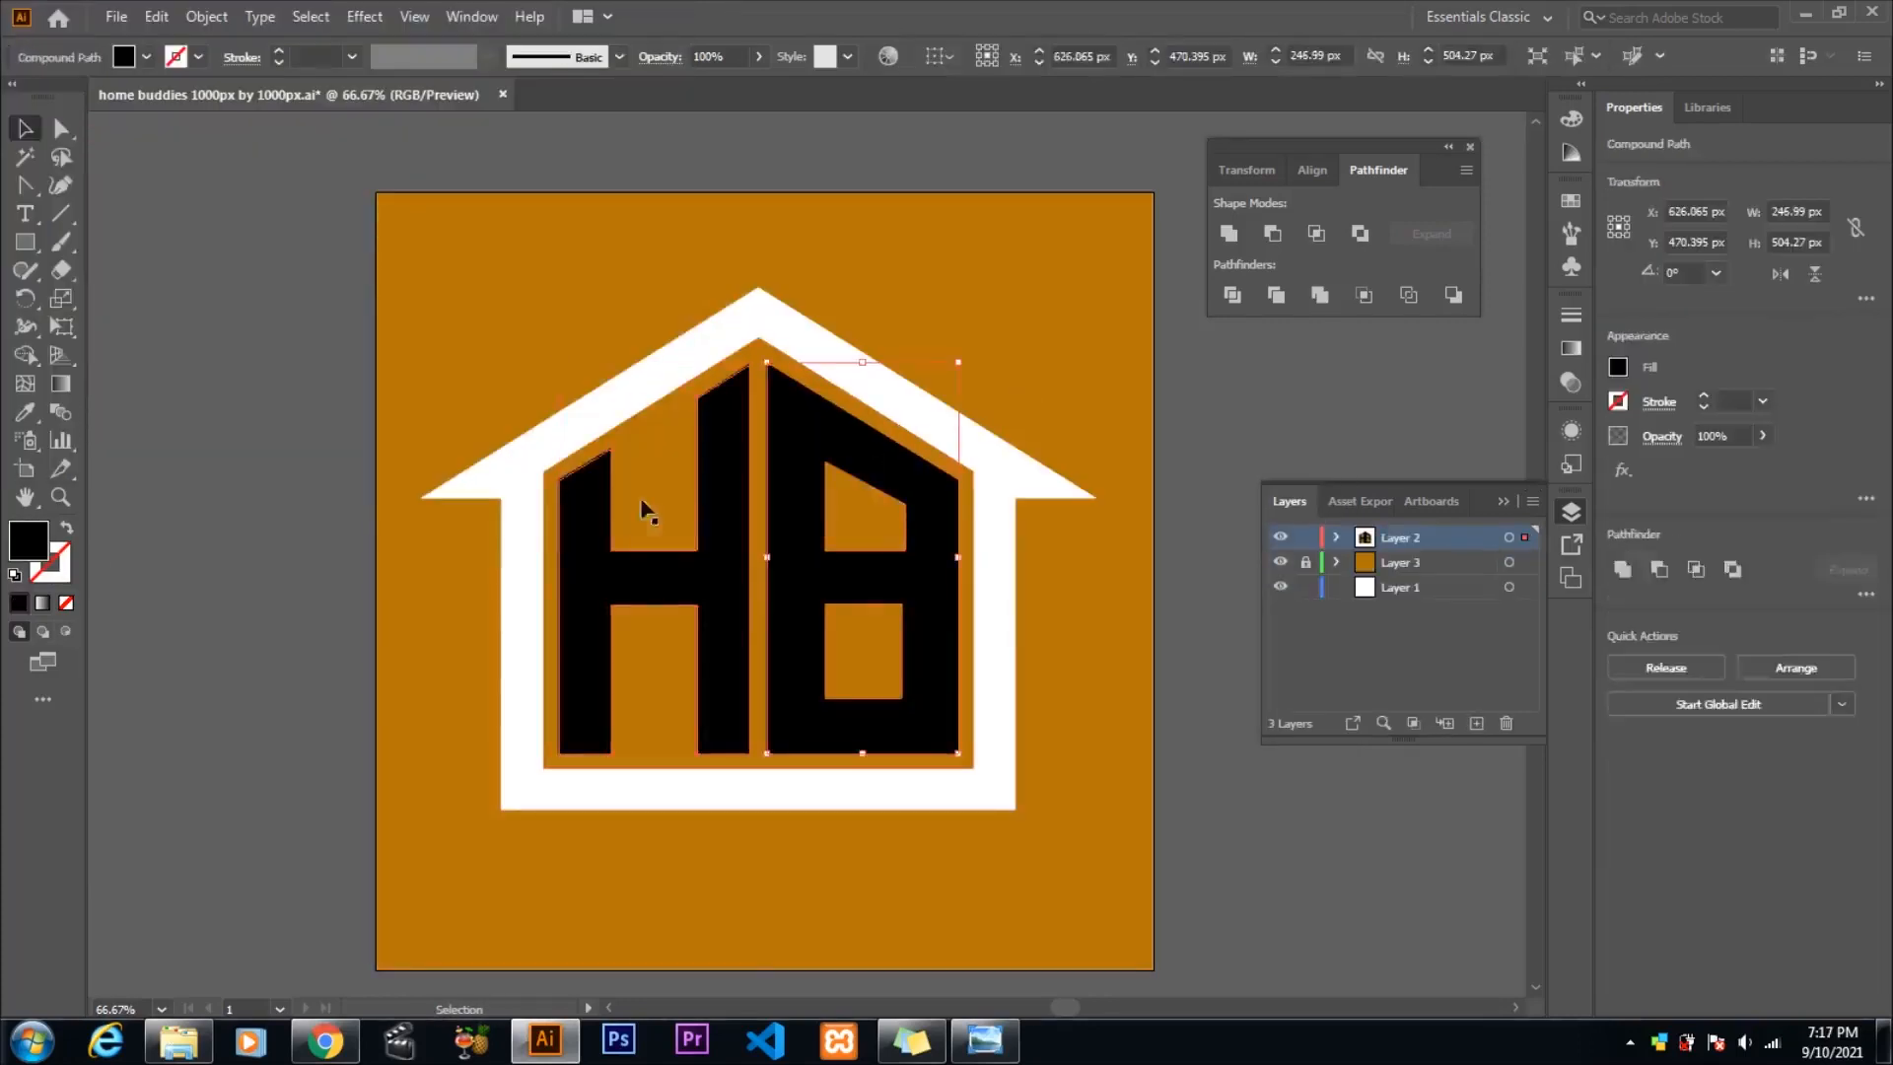
pyautogui.keyDown('shift'); pyautogui.click(599, 537); pyautogui.keyUp('shift')
pyautogui.doubleClick(28, 541)
pyautogui.moveTo(123, 232); pyautogui.dragTo(28, 85)
pyautogui.click(589, 96)
pyautogui.click(1259, 418)
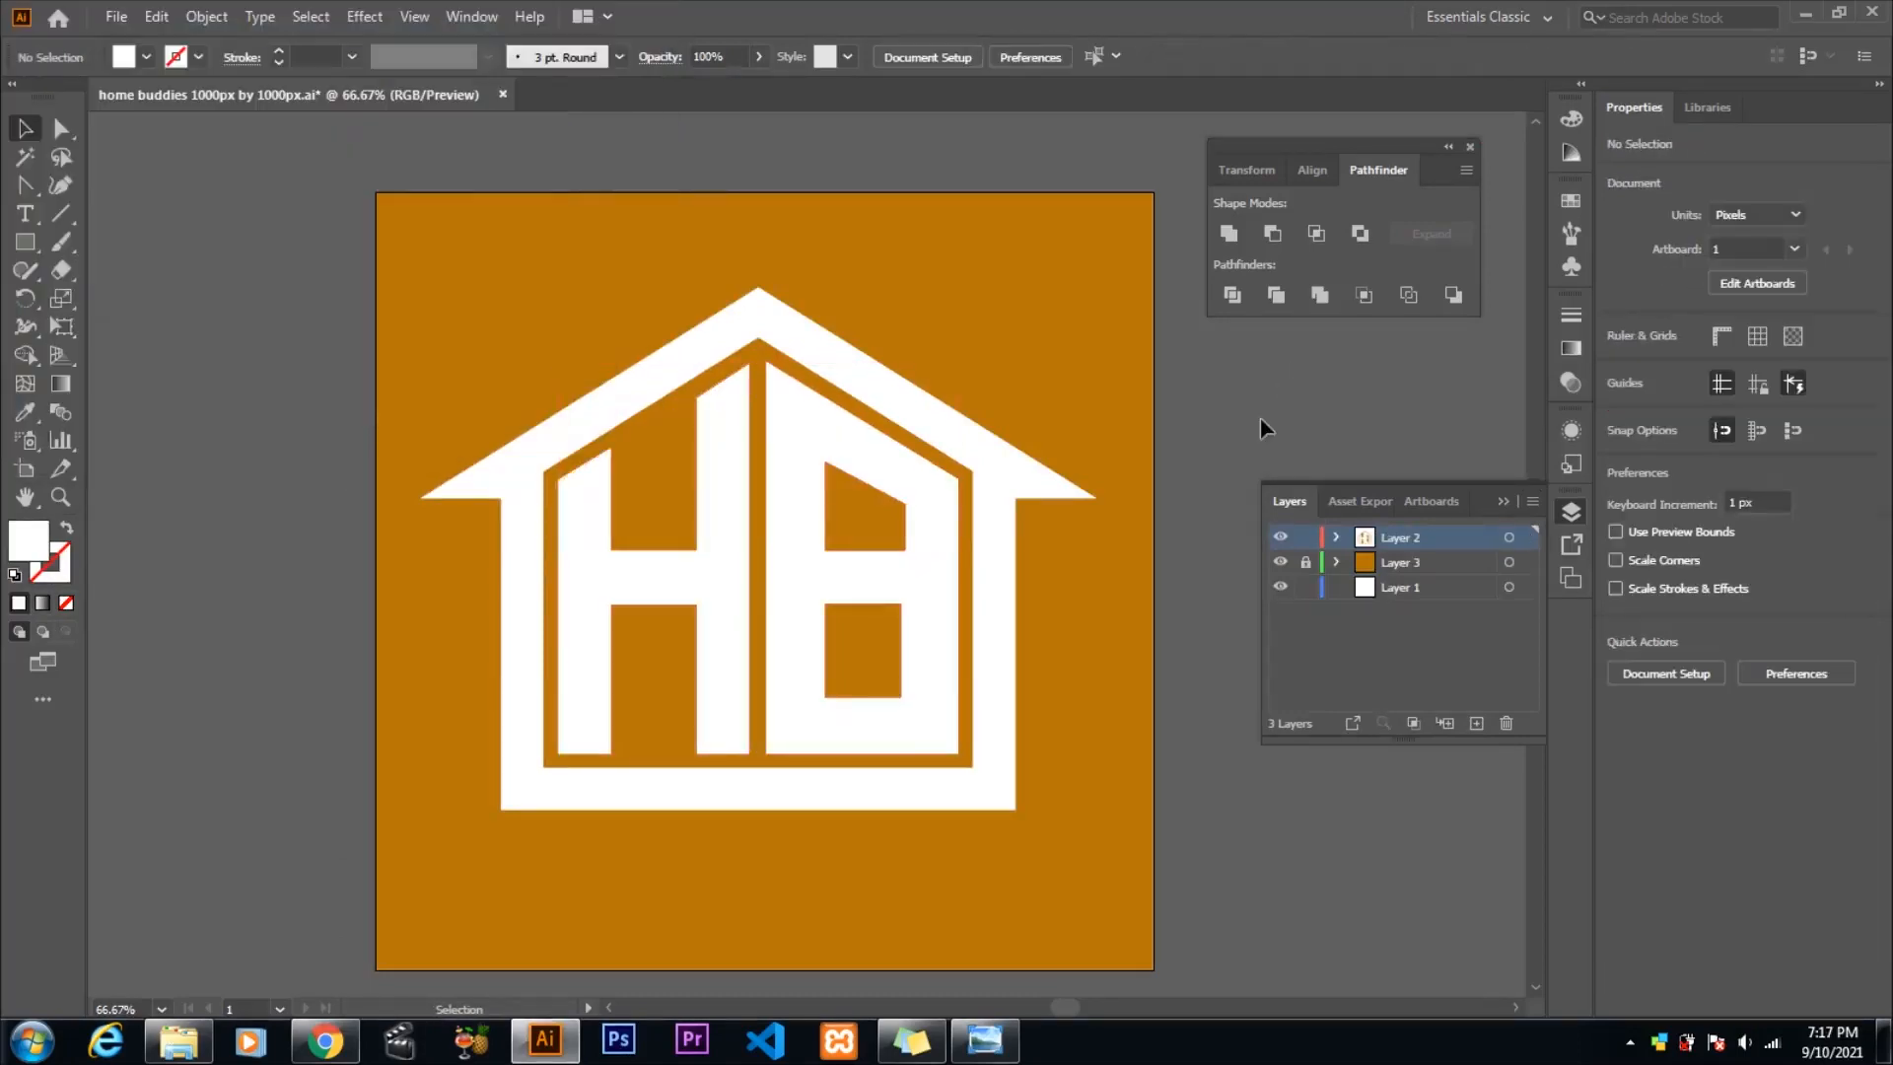
# - Export the logo as a PNG named "home buddies foreground white background brown 1000px by 1000px"
pyautogui.click(116, 16)
pyautogui.moveTo(167, 427)
pyautogui.click(532, 461)
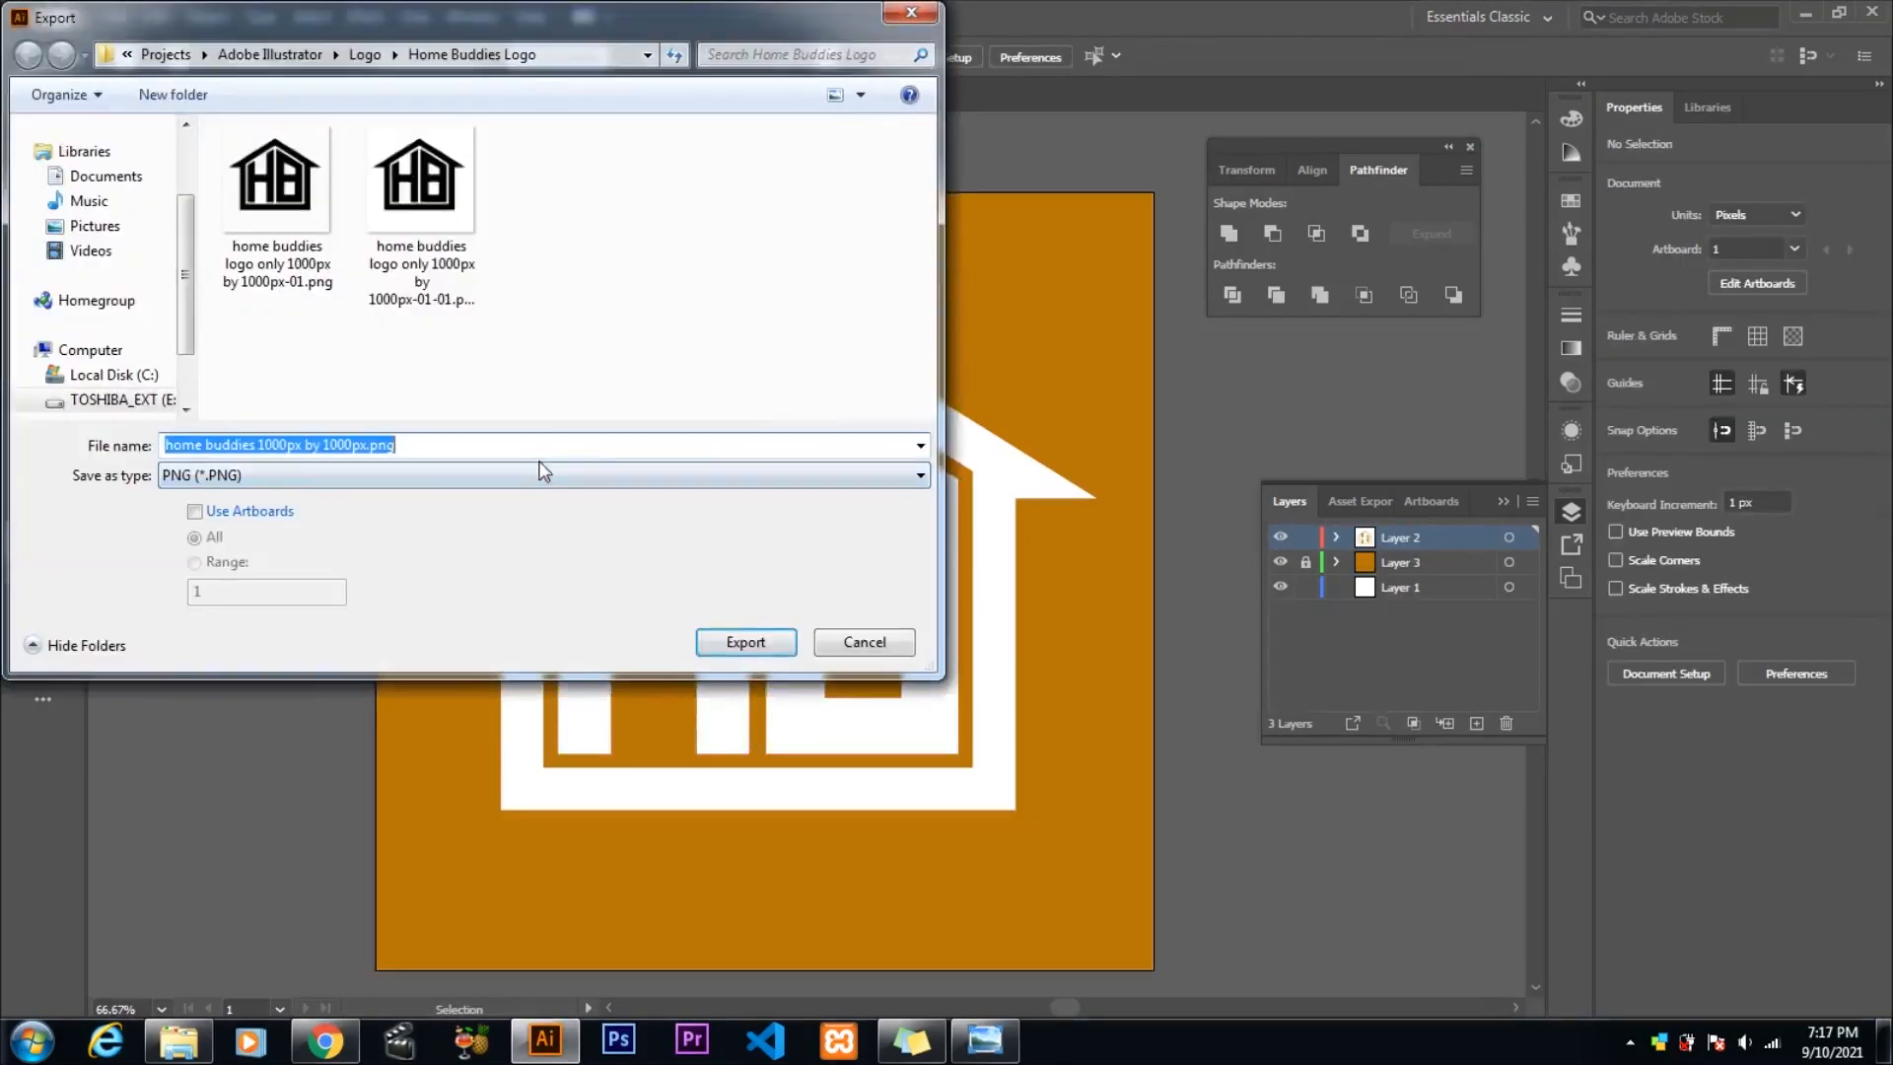
pyautogui.click(395, 446)
pyautogui.write('f')
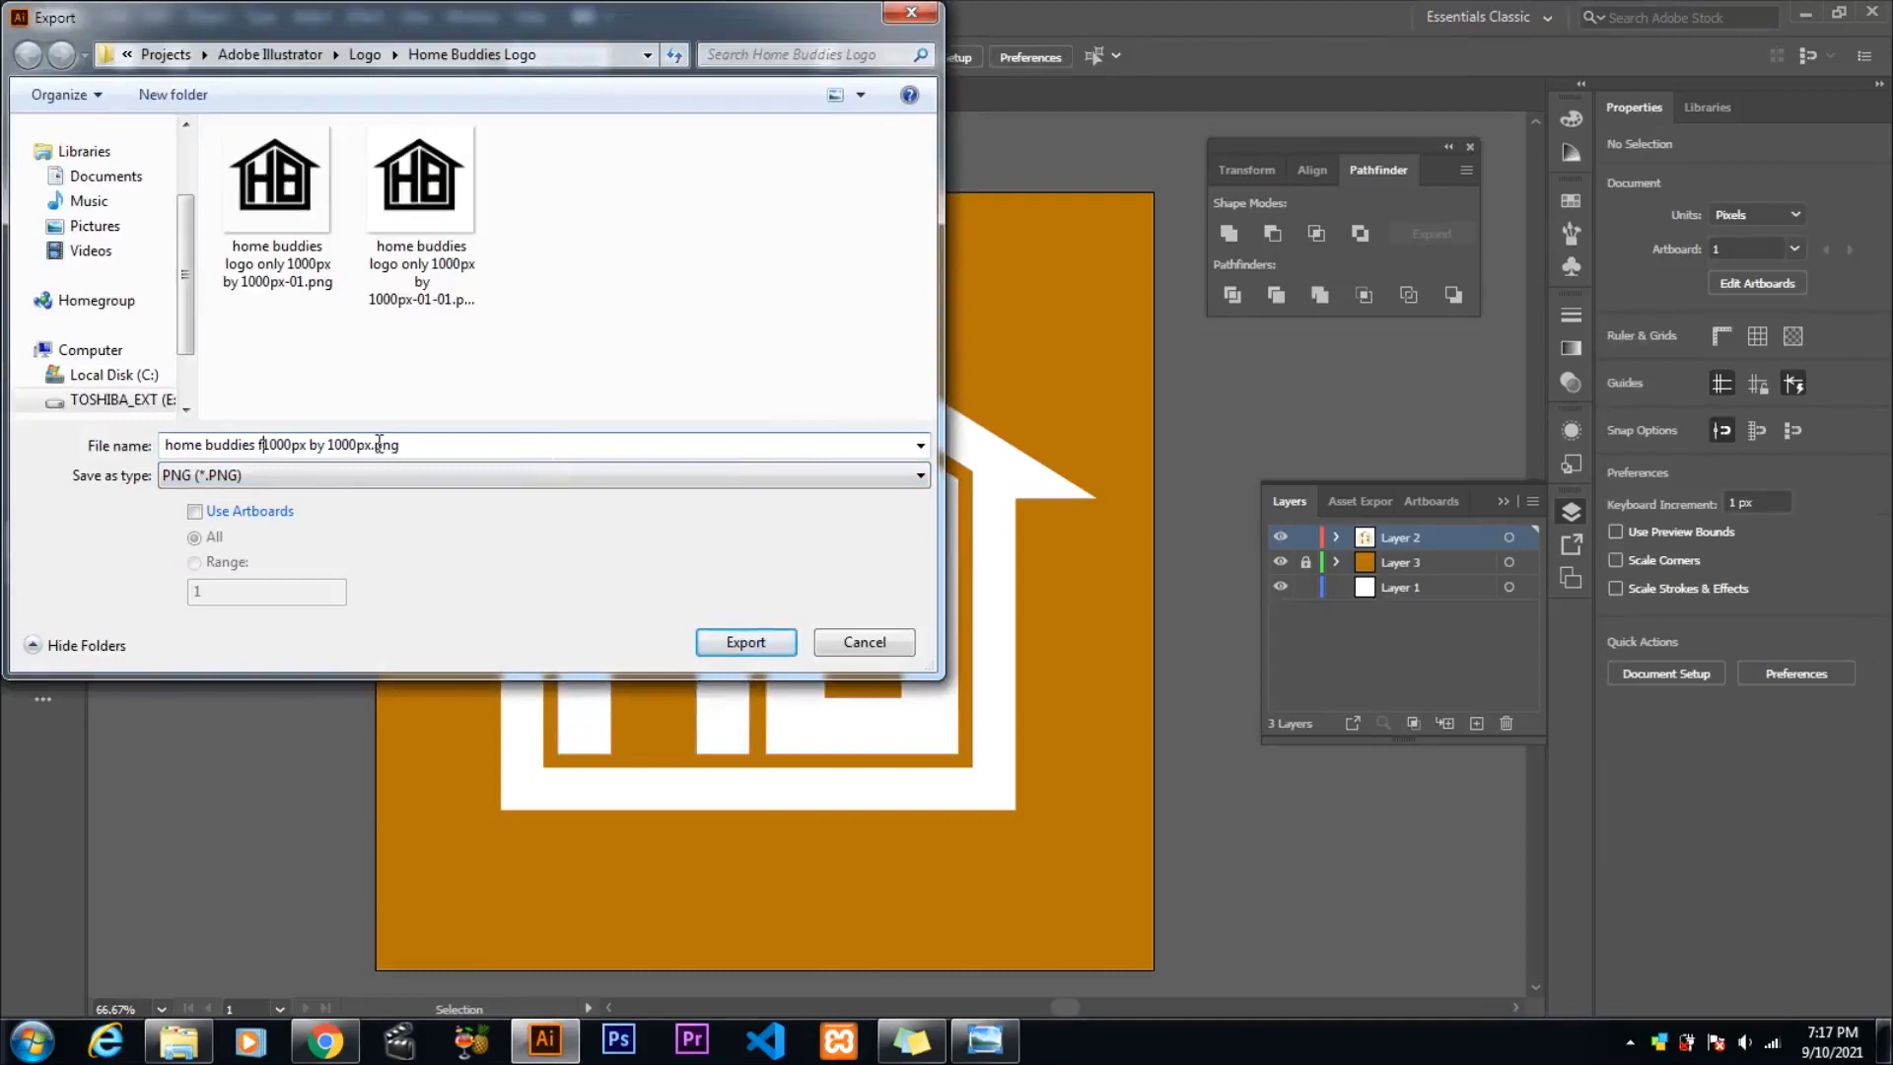
pyautogui.write('oreground white background brown')
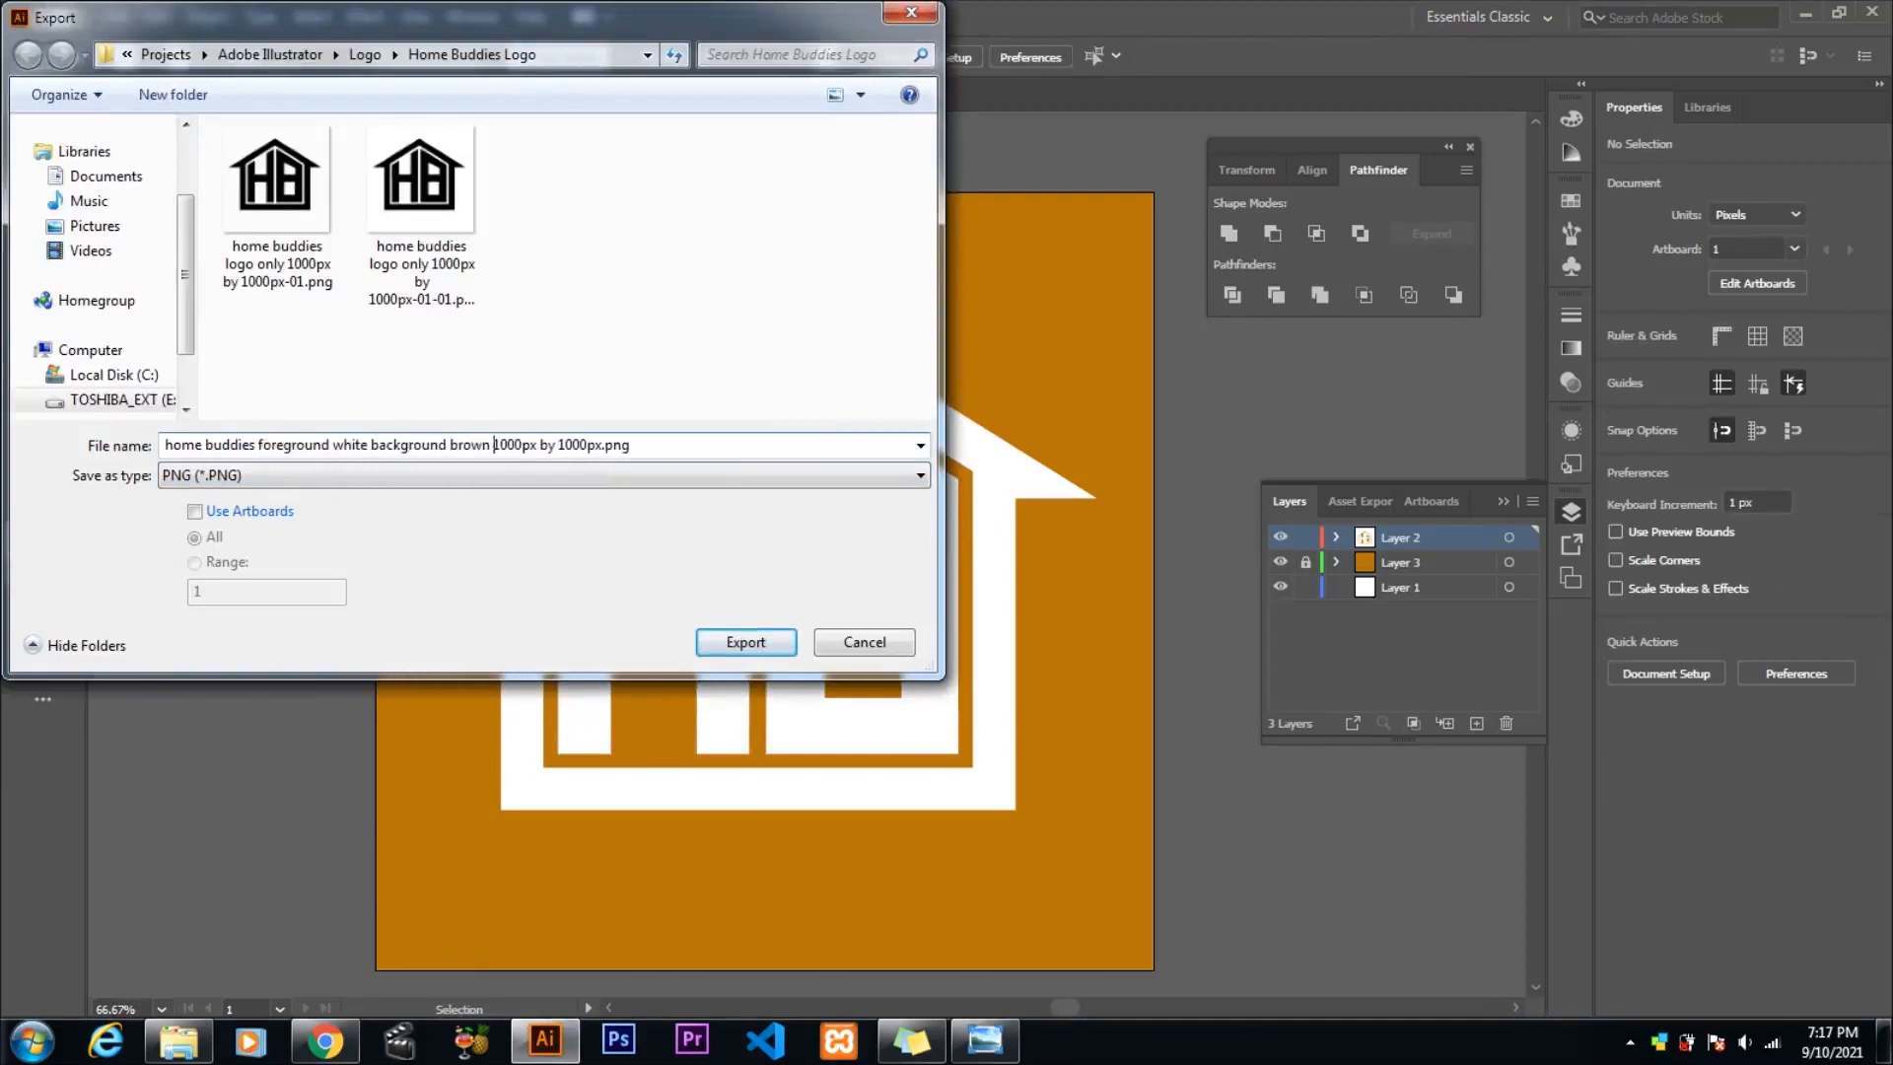
pyautogui.click(776, 646)
pyautogui.click(279, 473)
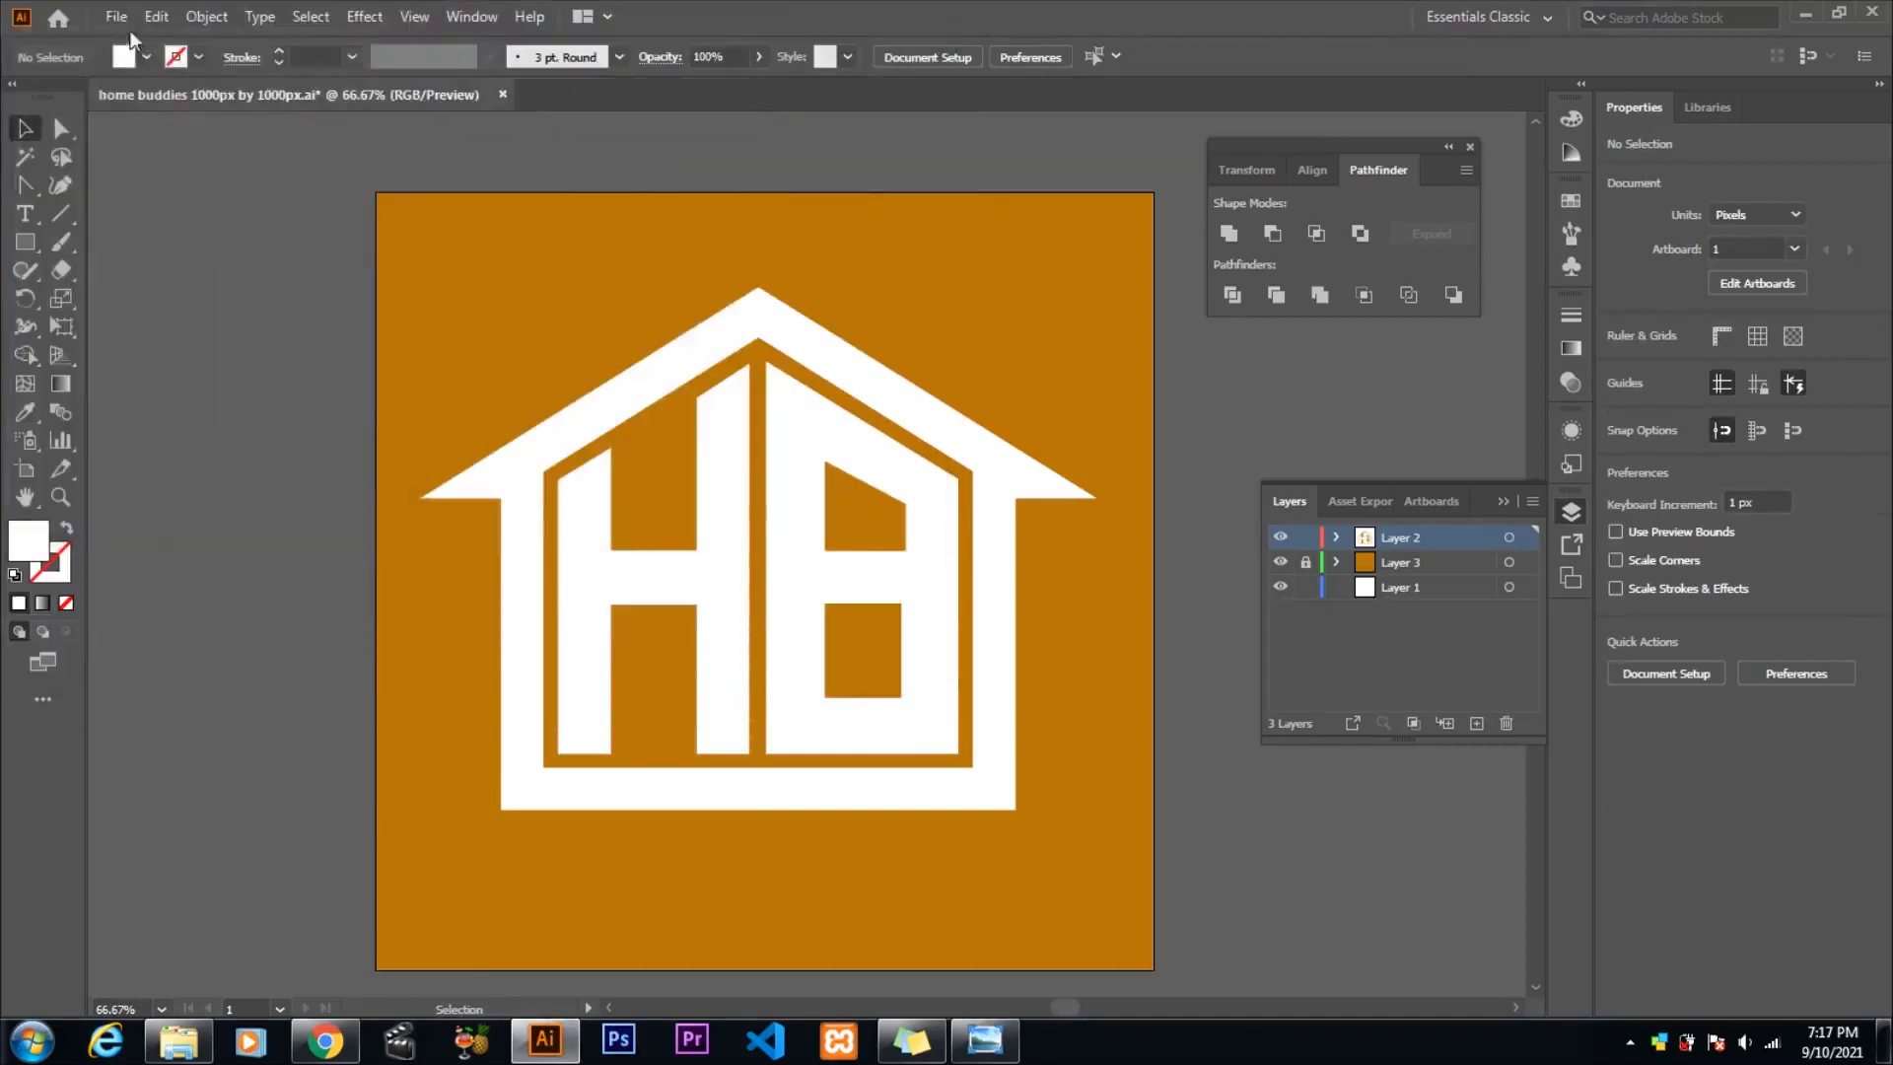
# - Export the white-on-brown logo as a PNG again under the existing file's name, limited to the artboards
pyautogui.click(118, 17)
pyautogui.moveTo(187, 439)
pyautogui.click(479, 463)
pyautogui.click(200, 512)
pyautogui.click(264, 202)
pyautogui.click(745, 643)
pyautogui.press('Return')
# - Copy all the artwork, including the unlocked background rectangle, into a new document
pyautogui.click(1306, 590)
pyautogui.hotkey('ctrl', 'a')
pyautogui.hotkey('ctrl', 'c')
pyautogui.hotkey('ctrl', 'n')
pyautogui.press('Return')
pyautogui.hotkey('ctrl', 'v')
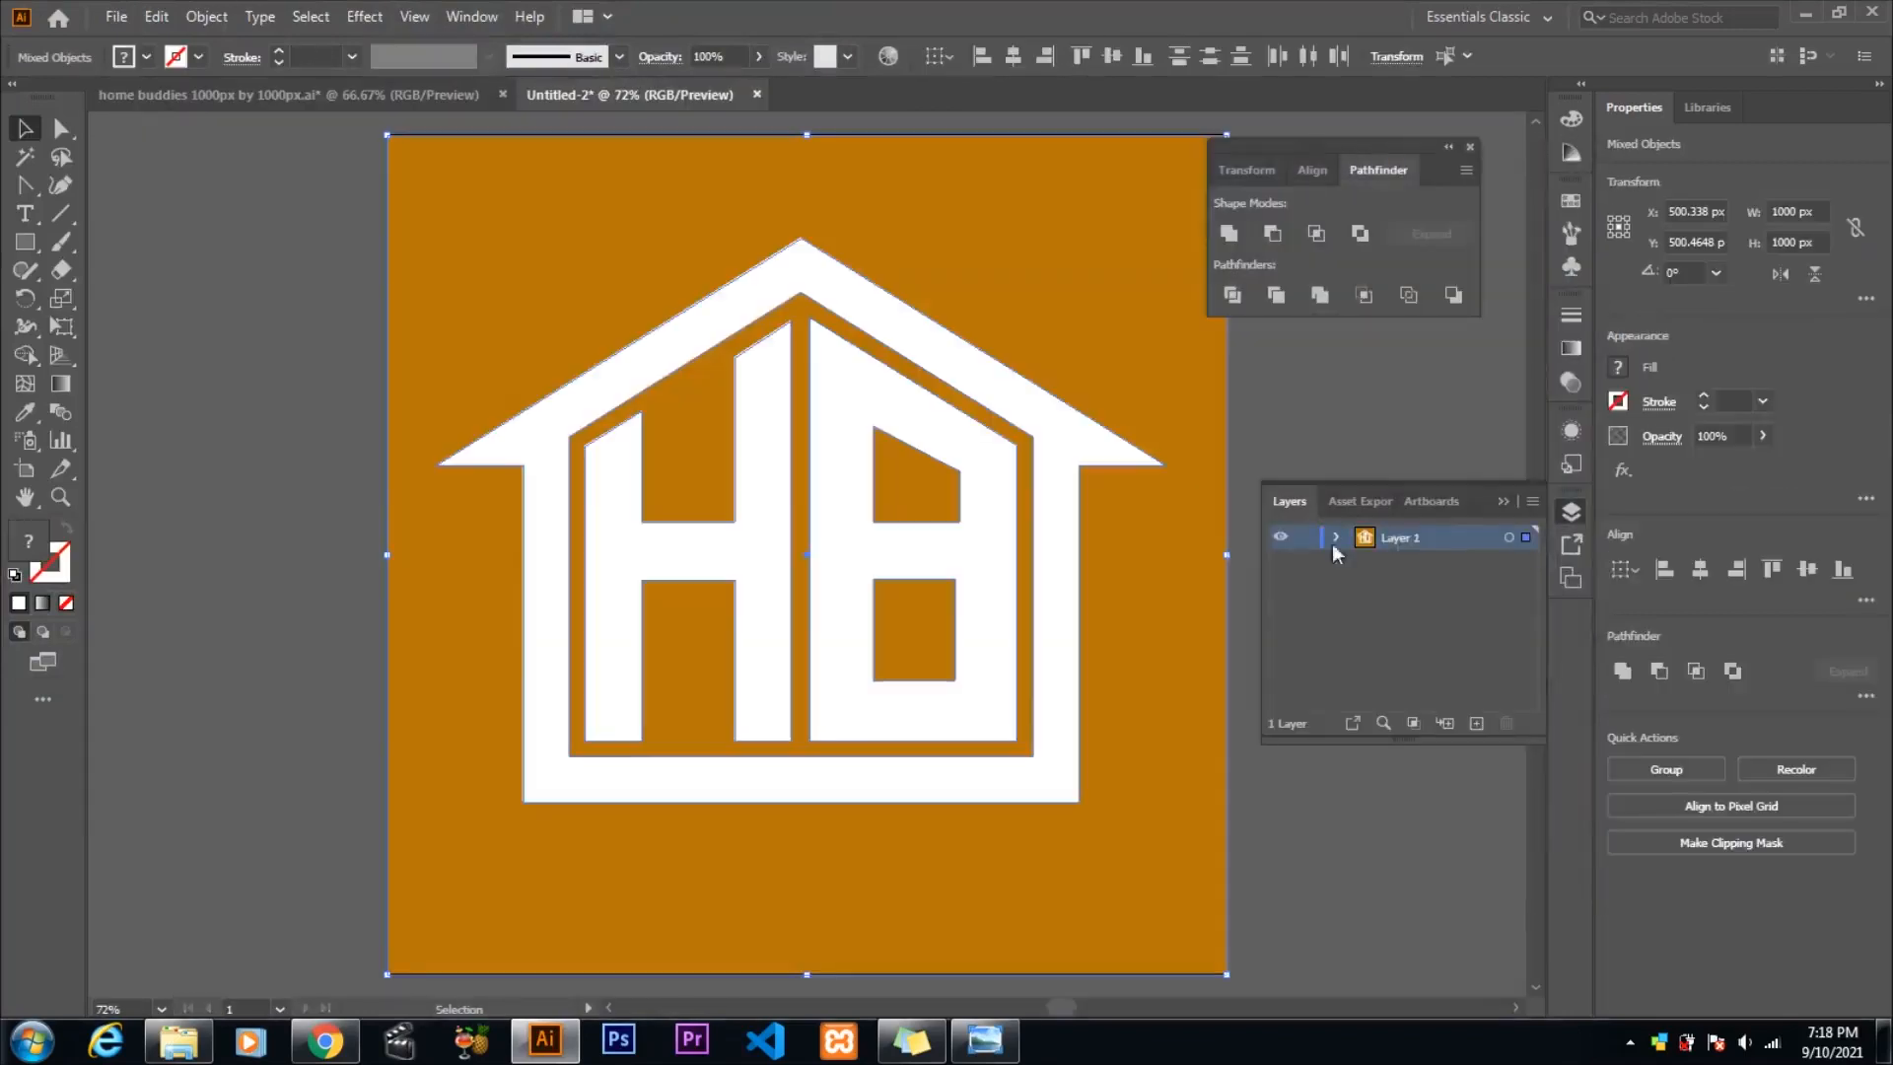
# - Fill the background rectangle in the new document with white (ffffff)
pyautogui.click(364, 412)
pyautogui.click(619, 396)
pyautogui.click(1143, 611)
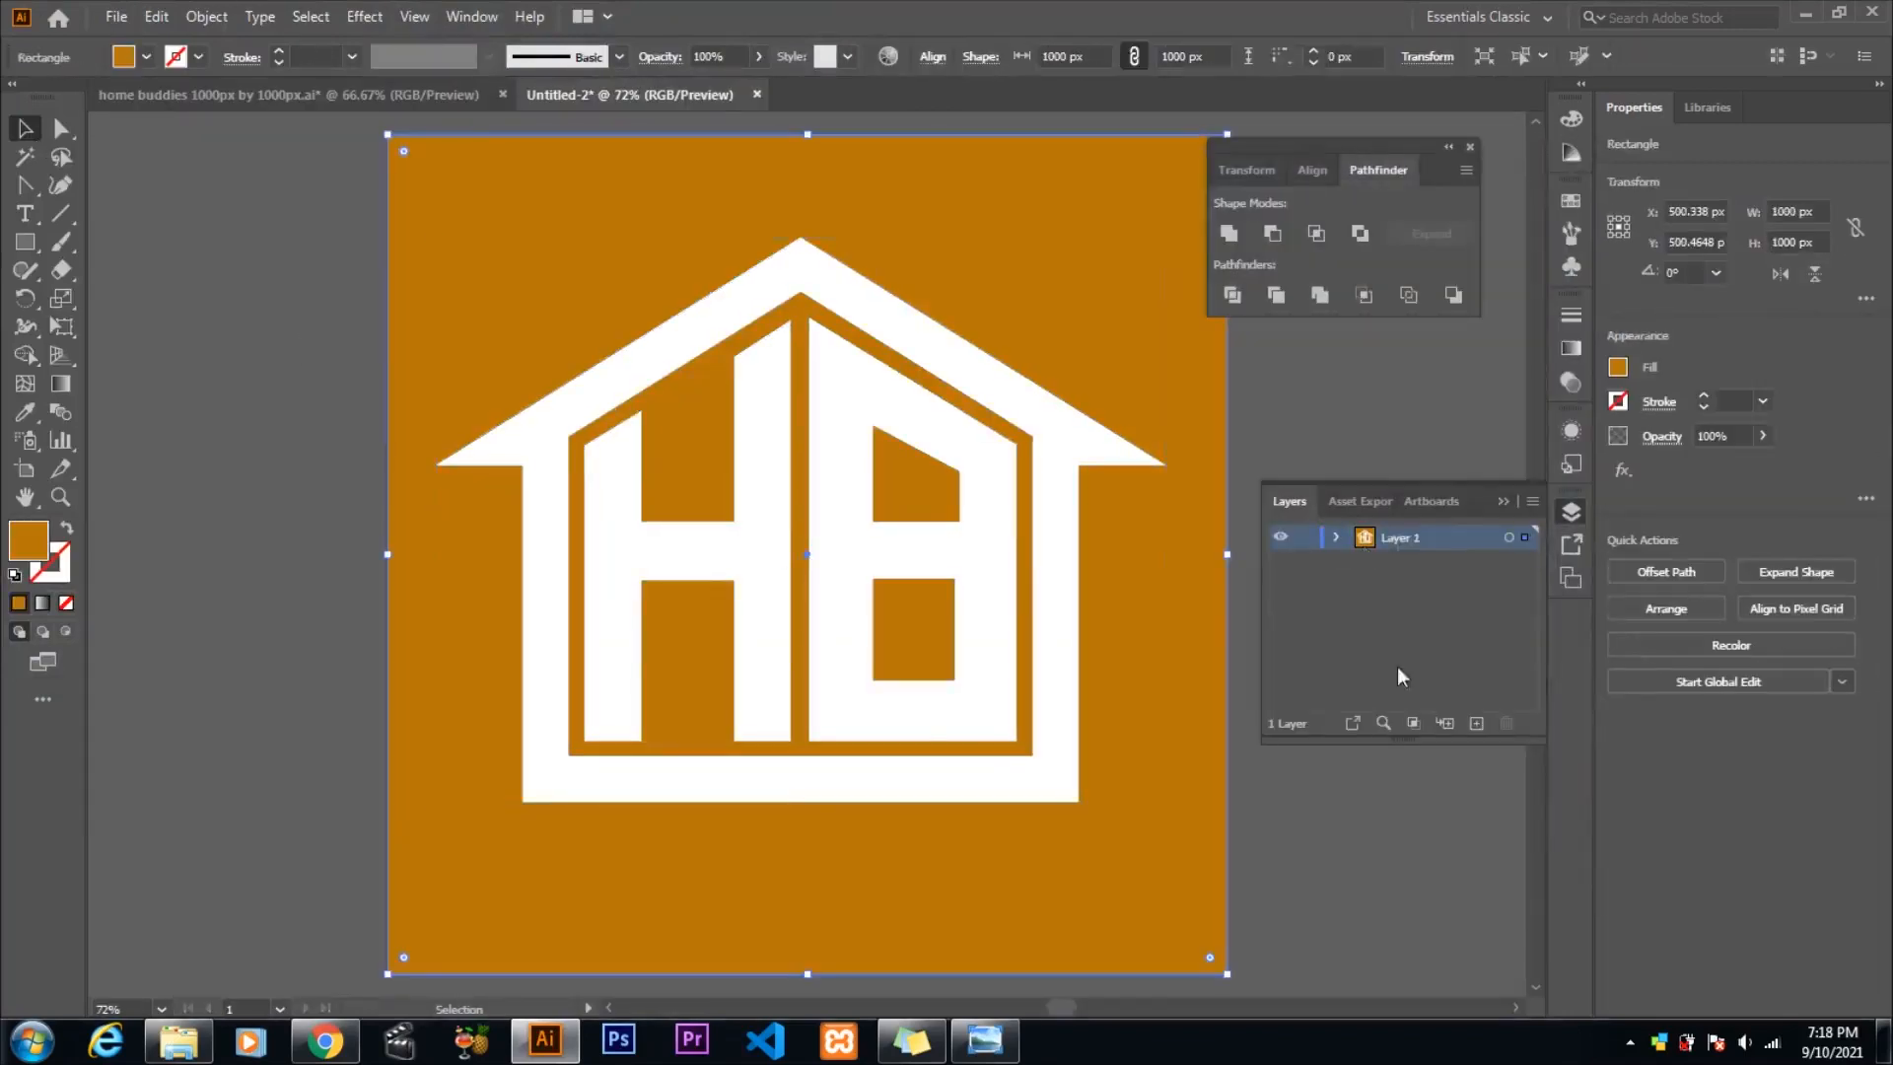
pyautogui.doubleClick(28, 540)
pyautogui.write('ffffff')
pyautogui.click(574, 107)
# - Fill the orange gap shape around the letters with white (ffffff)
pyautogui.click(569, 416)
pyautogui.click(681, 446)
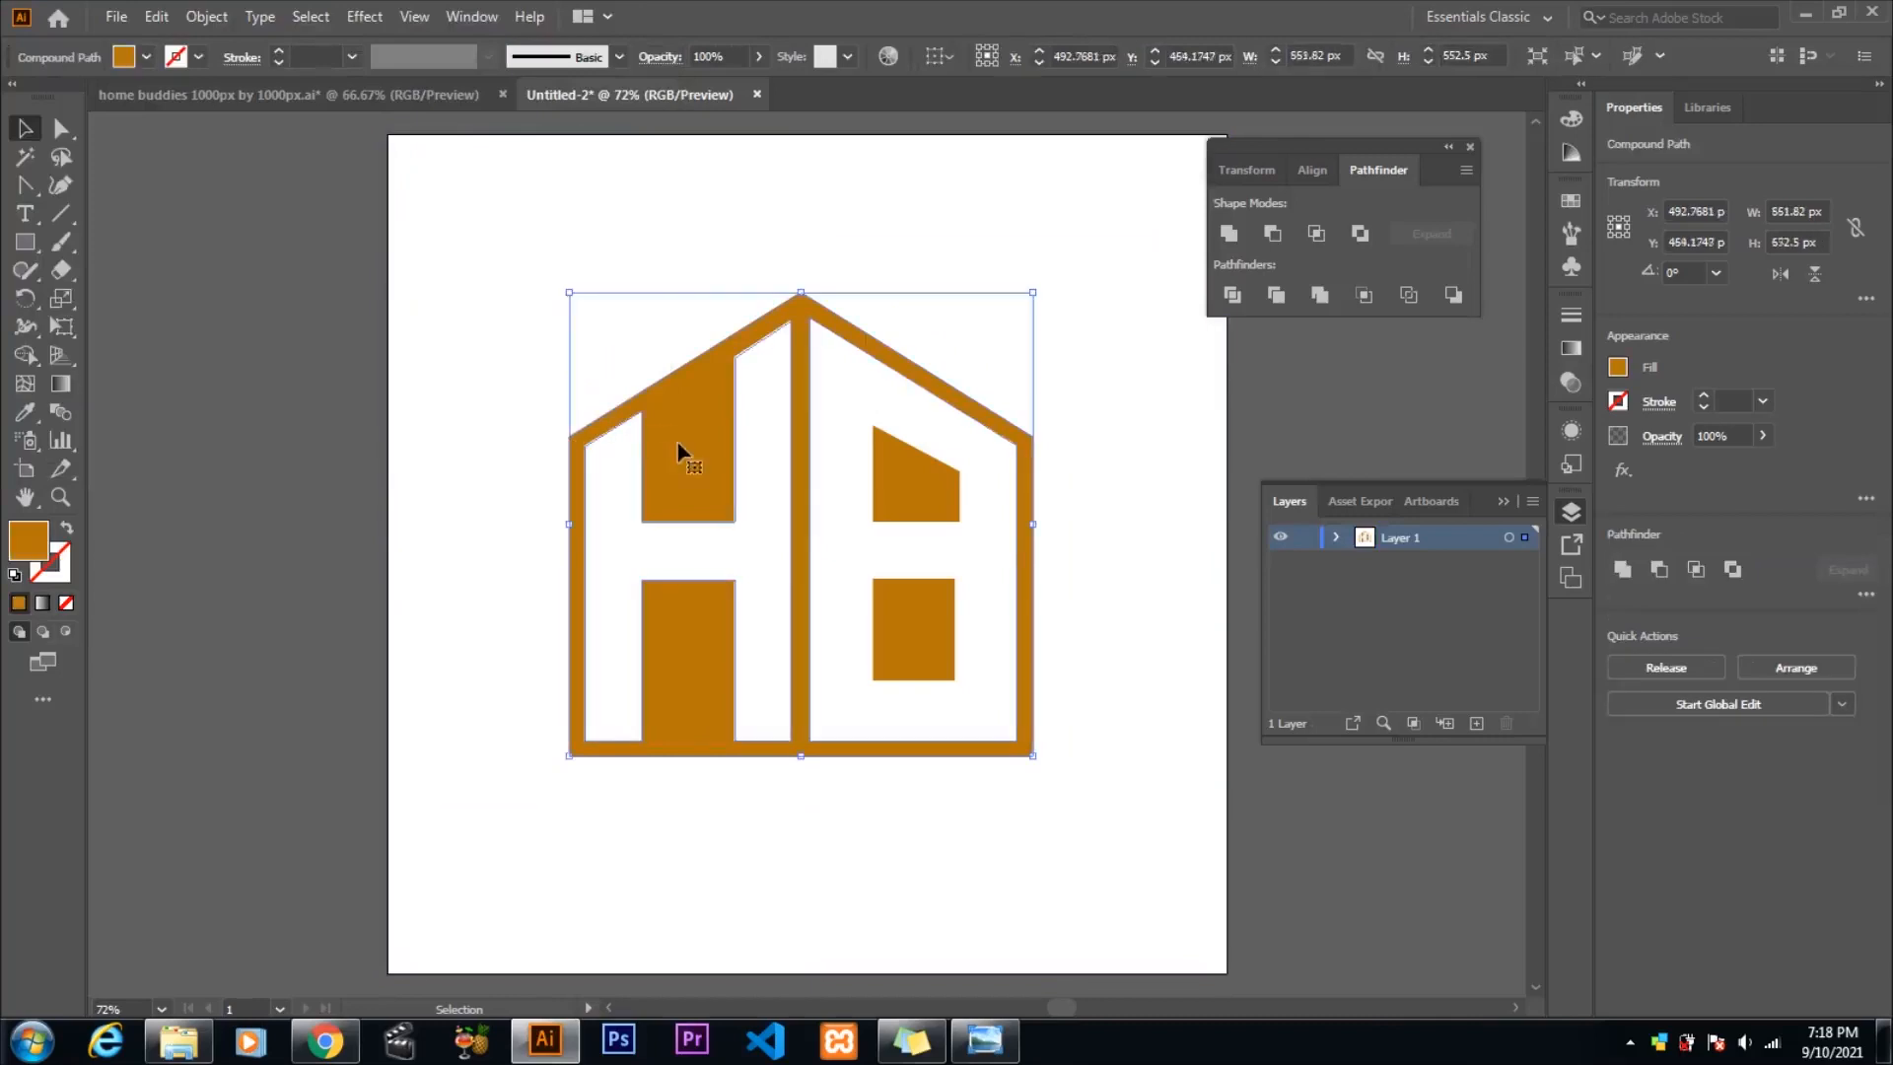
pyautogui.doubleClick(29, 540)
pyautogui.write('ffffff')
pyautogui.press('Return')
# - Fill the house outline with black (000000)
pyautogui.click(616, 371)
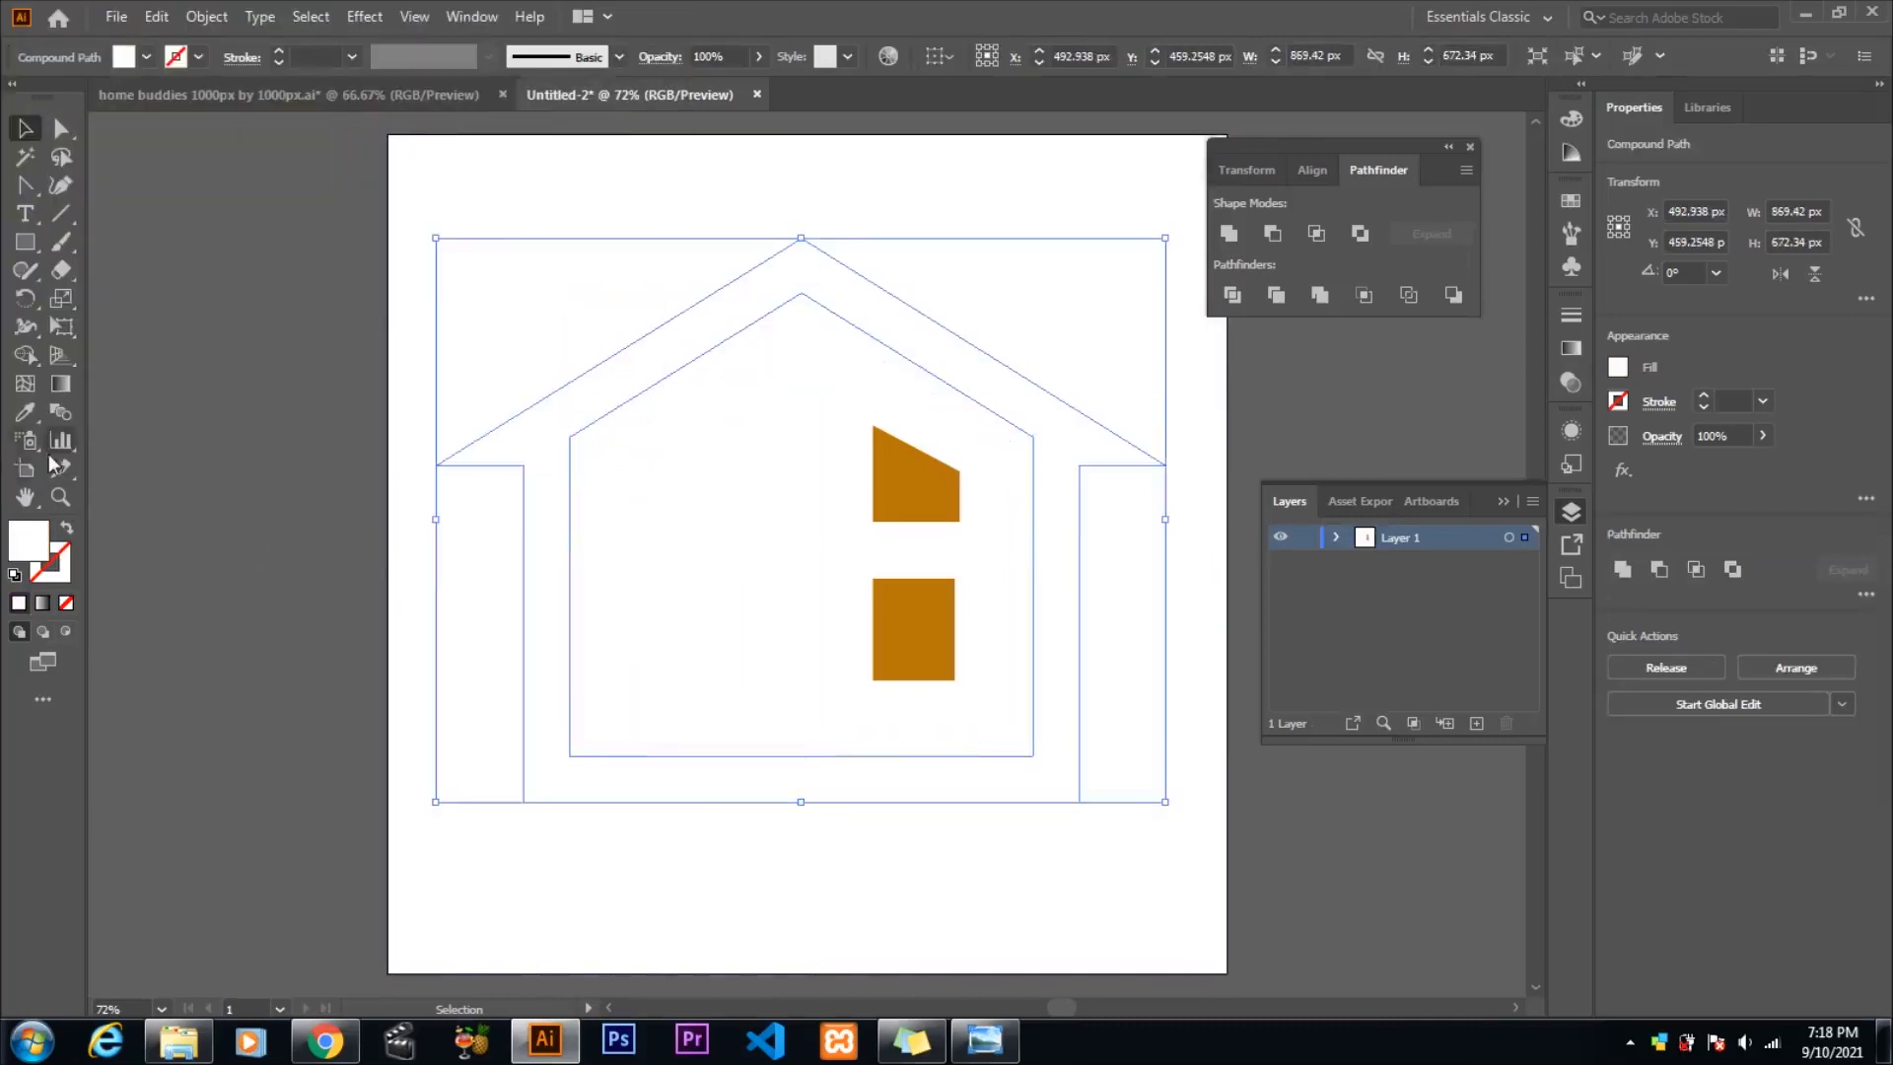
pyautogui.doubleClick(29, 540)
pyautogui.write('000000')
pyautogui.press('Return')
# - Fill the letter B with black (000000) and match the letter H to the house outline's black with the Eyedropper
pyautogui.click(810, 469)
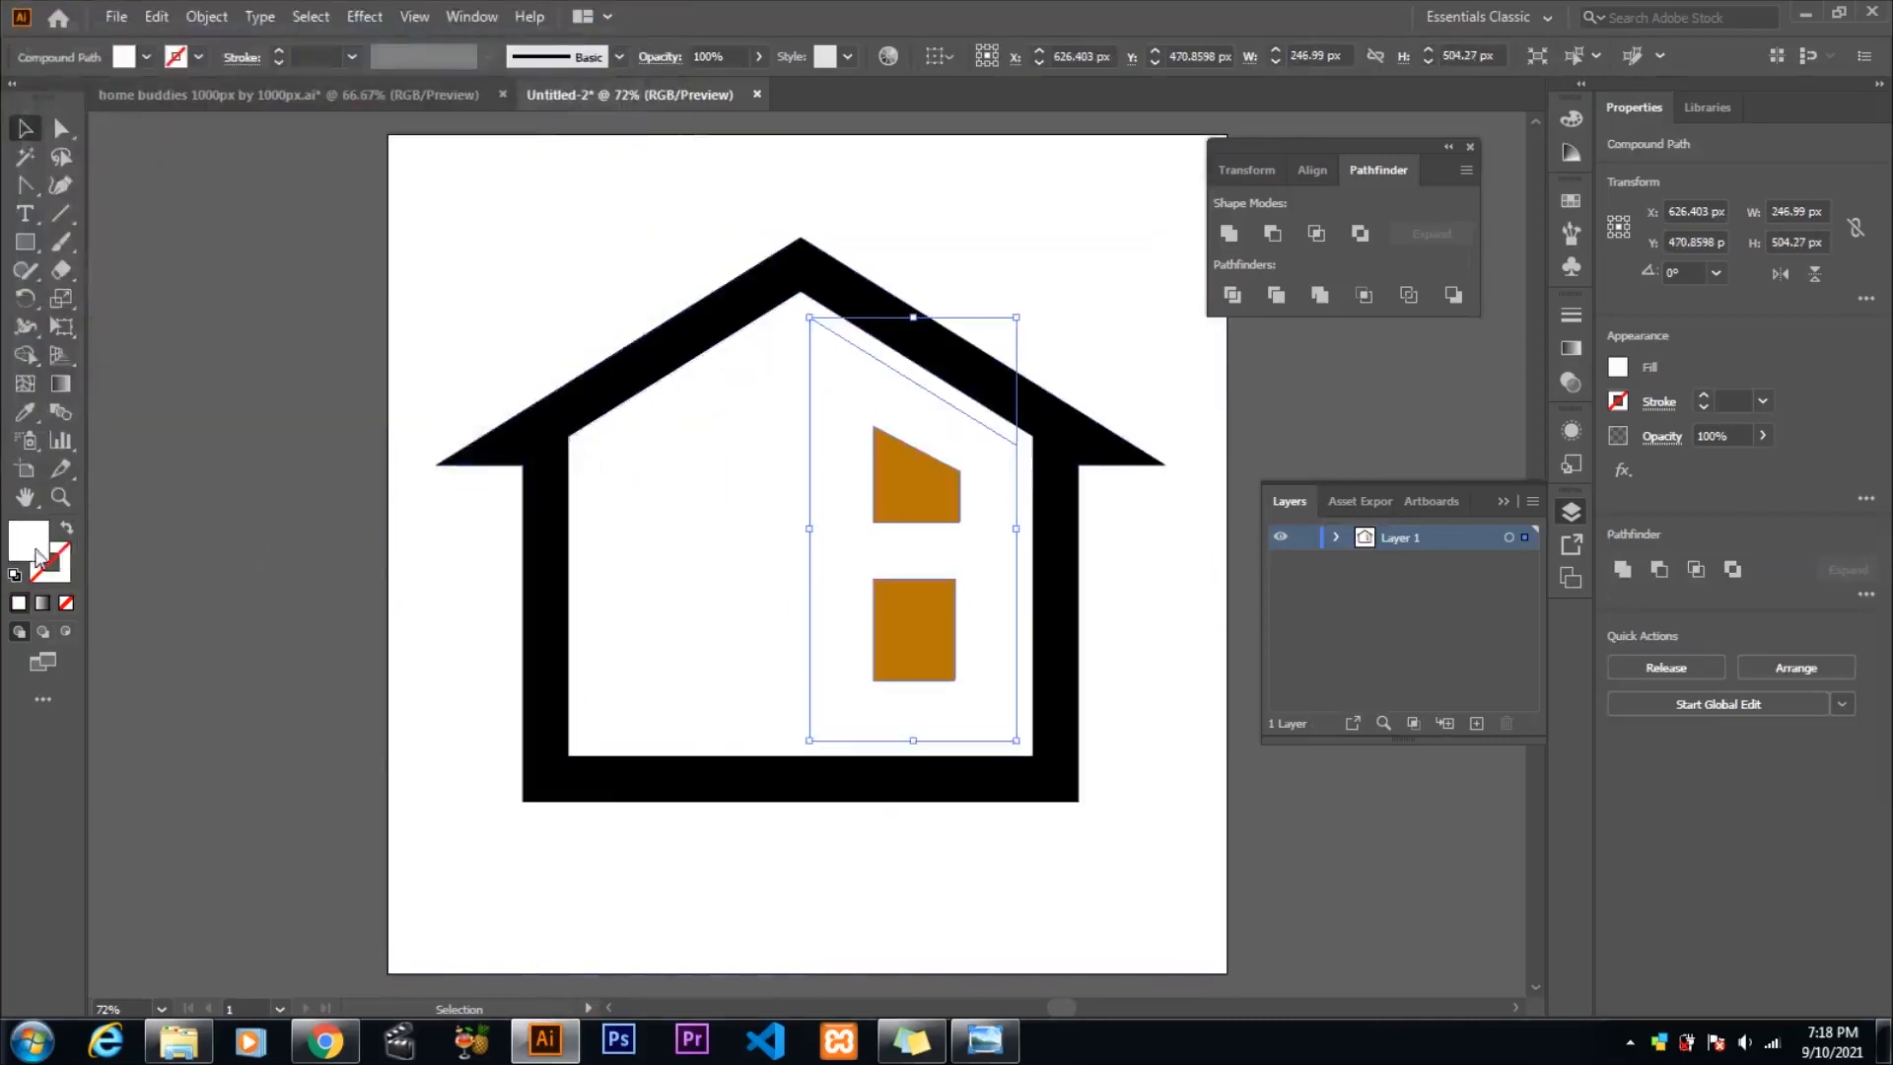
pyautogui.doubleClick(33, 545)
pyautogui.write('000000')
pyautogui.click(584, 96)
pyautogui.click(753, 393)
pyautogui.click(25, 412)
pyautogui.click(513, 431)
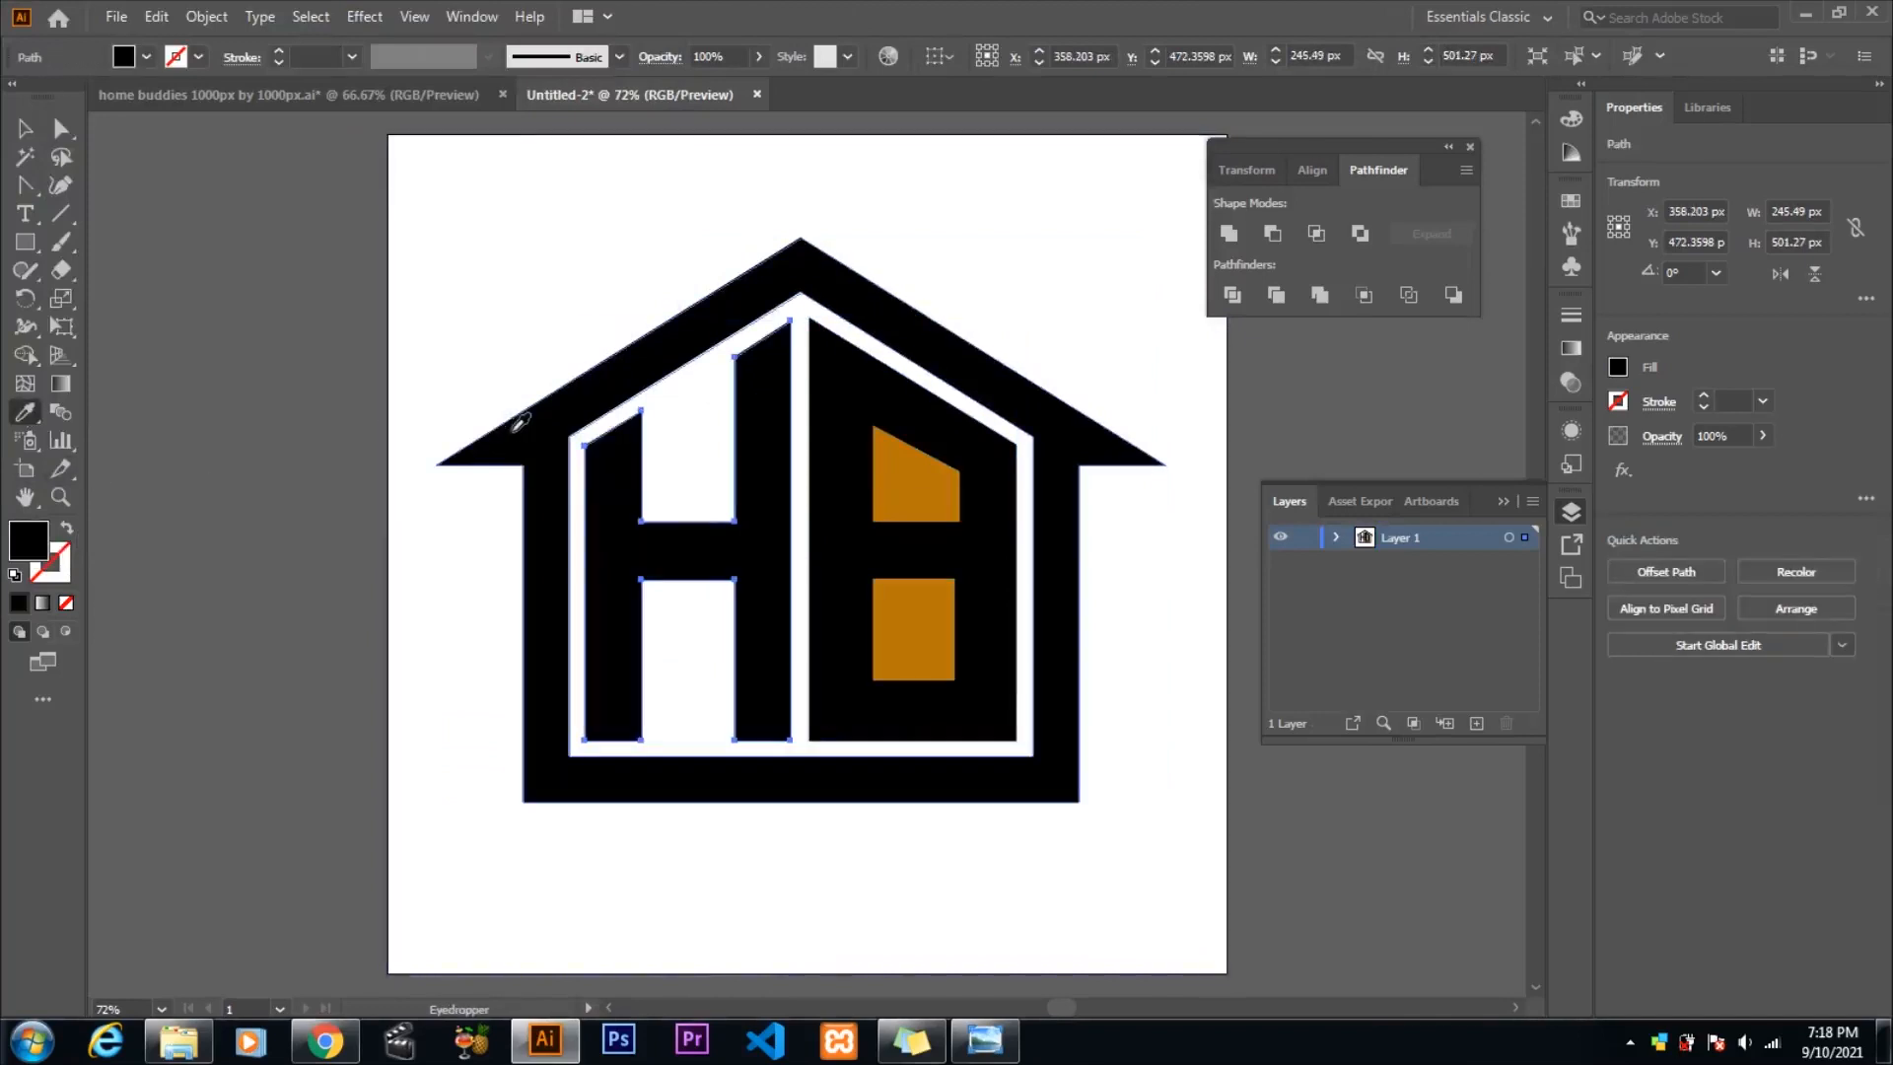
# - Recolor both orange counters of the letter B to white by sampling the white gap with the Eyedropper
pyautogui.click(26, 128)
pyautogui.click(914, 483)
pyautogui.click(27, 412)
pyautogui.click(690, 464)
pyautogui.click(25, 130)
pyautogui.click(912, 629)
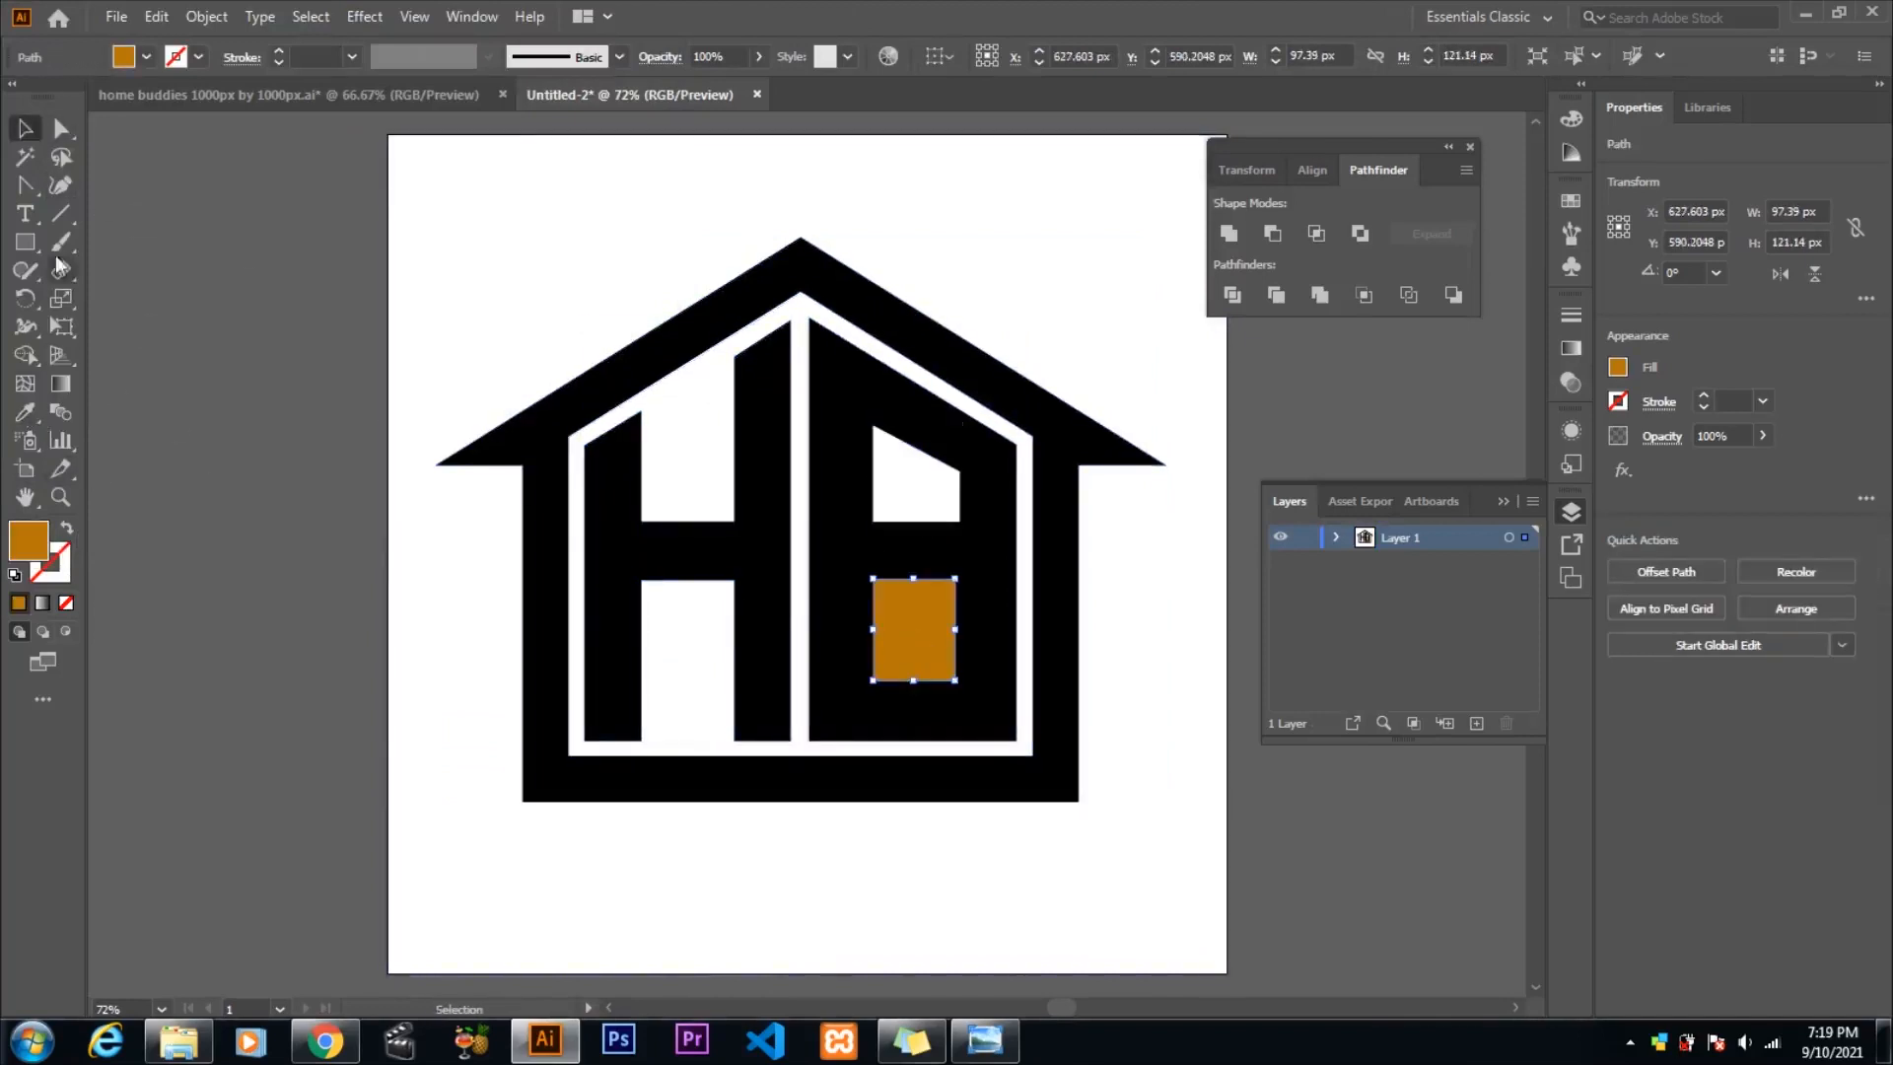
pyautogui.click(26, 412)
pyautogui.click(655, 494)
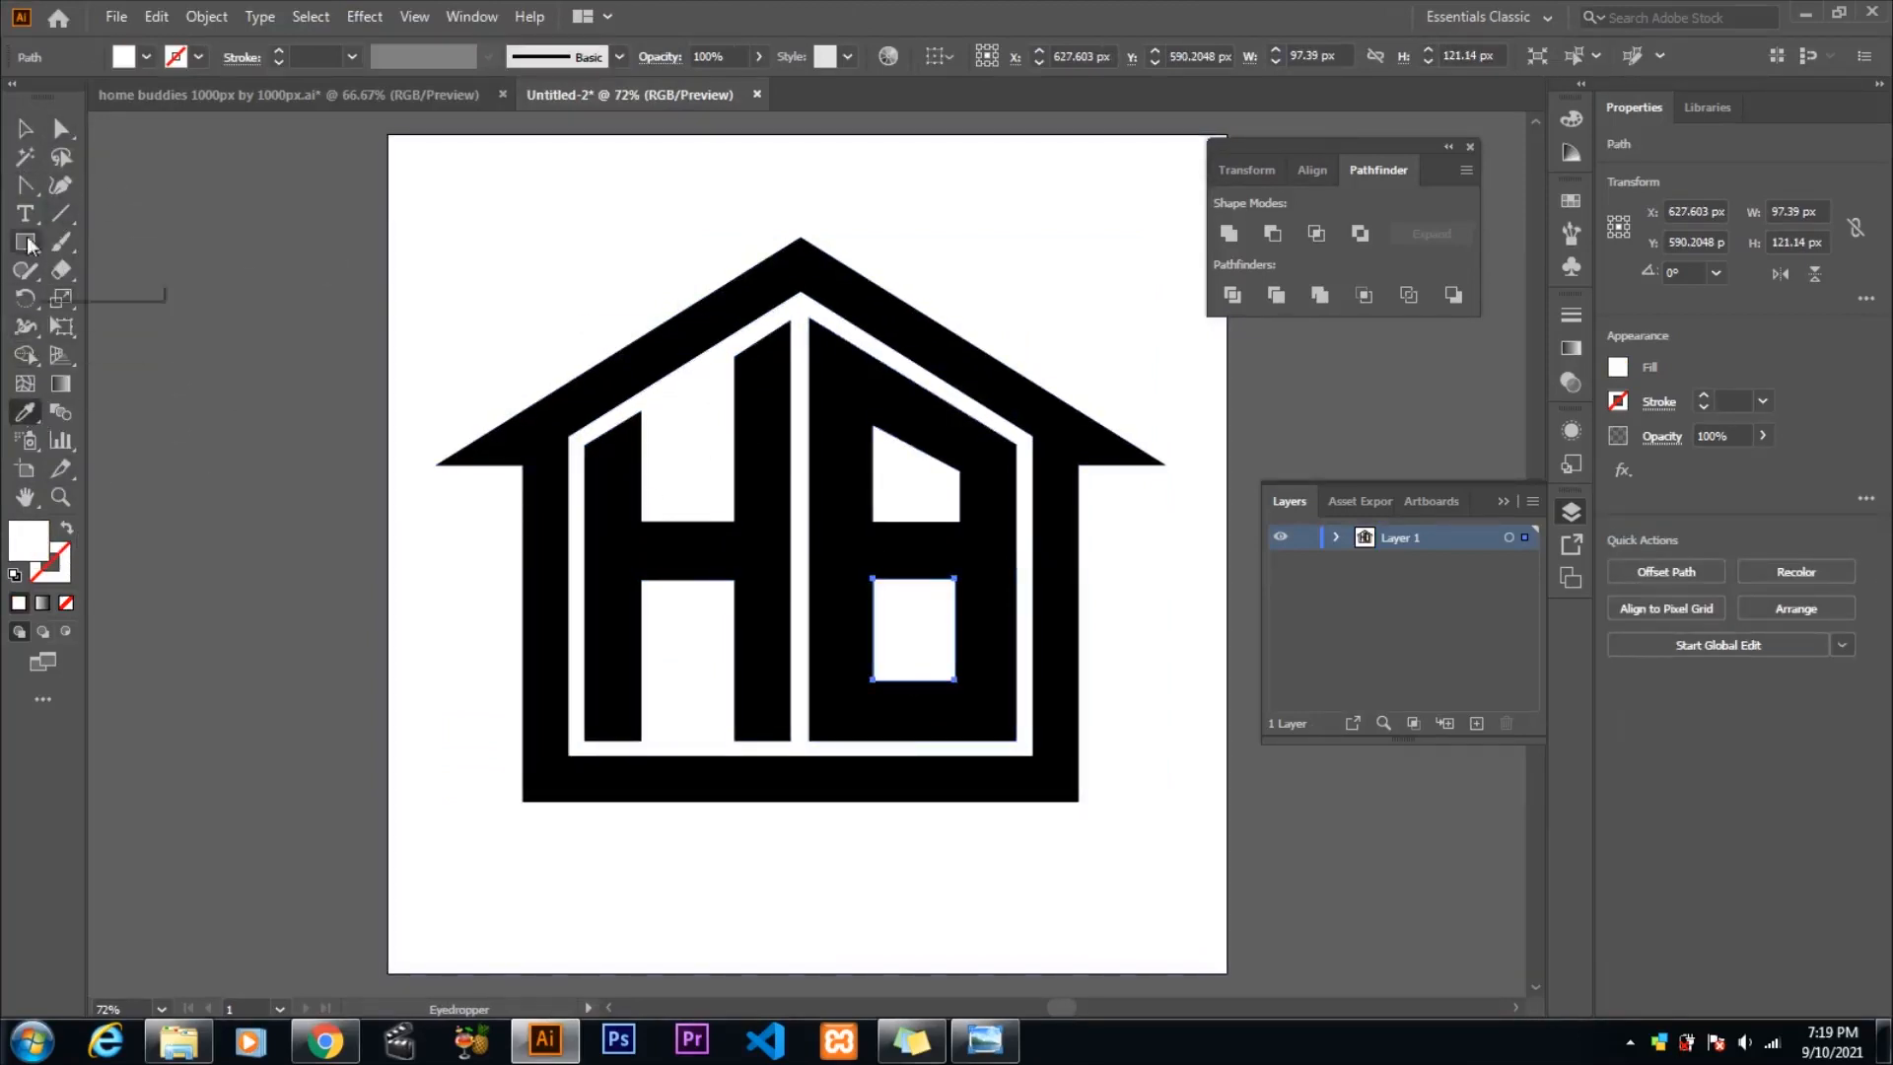
# - Add the text "HOME BUDDIES", enlarge it to about 97 pt and place it just below the house
pyautogui.press('t')
pyautogui.click(528, 839)
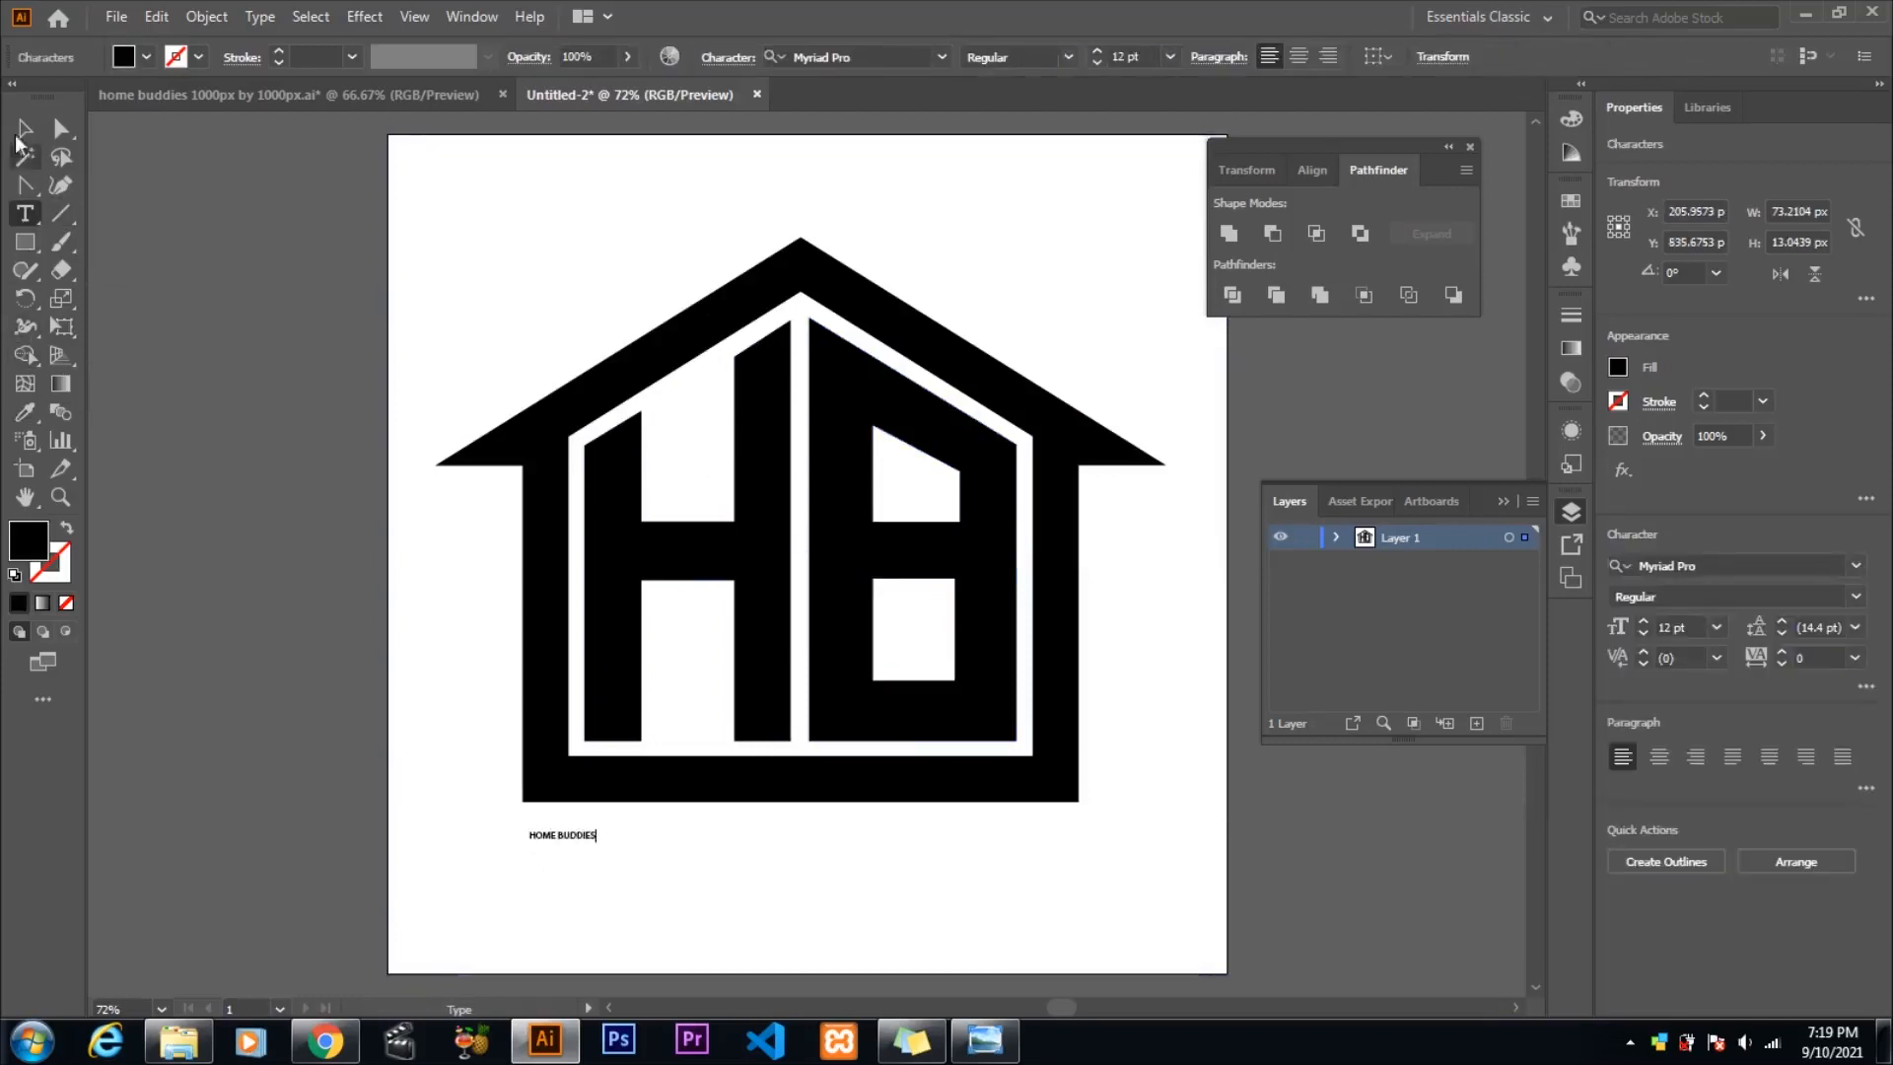
pyautogui.write('HOME BUDDIES')
pyautogui.click(17, 136)
pyautogui.moveTo(598, 829); pyautogui.dragTo(1066, 751)
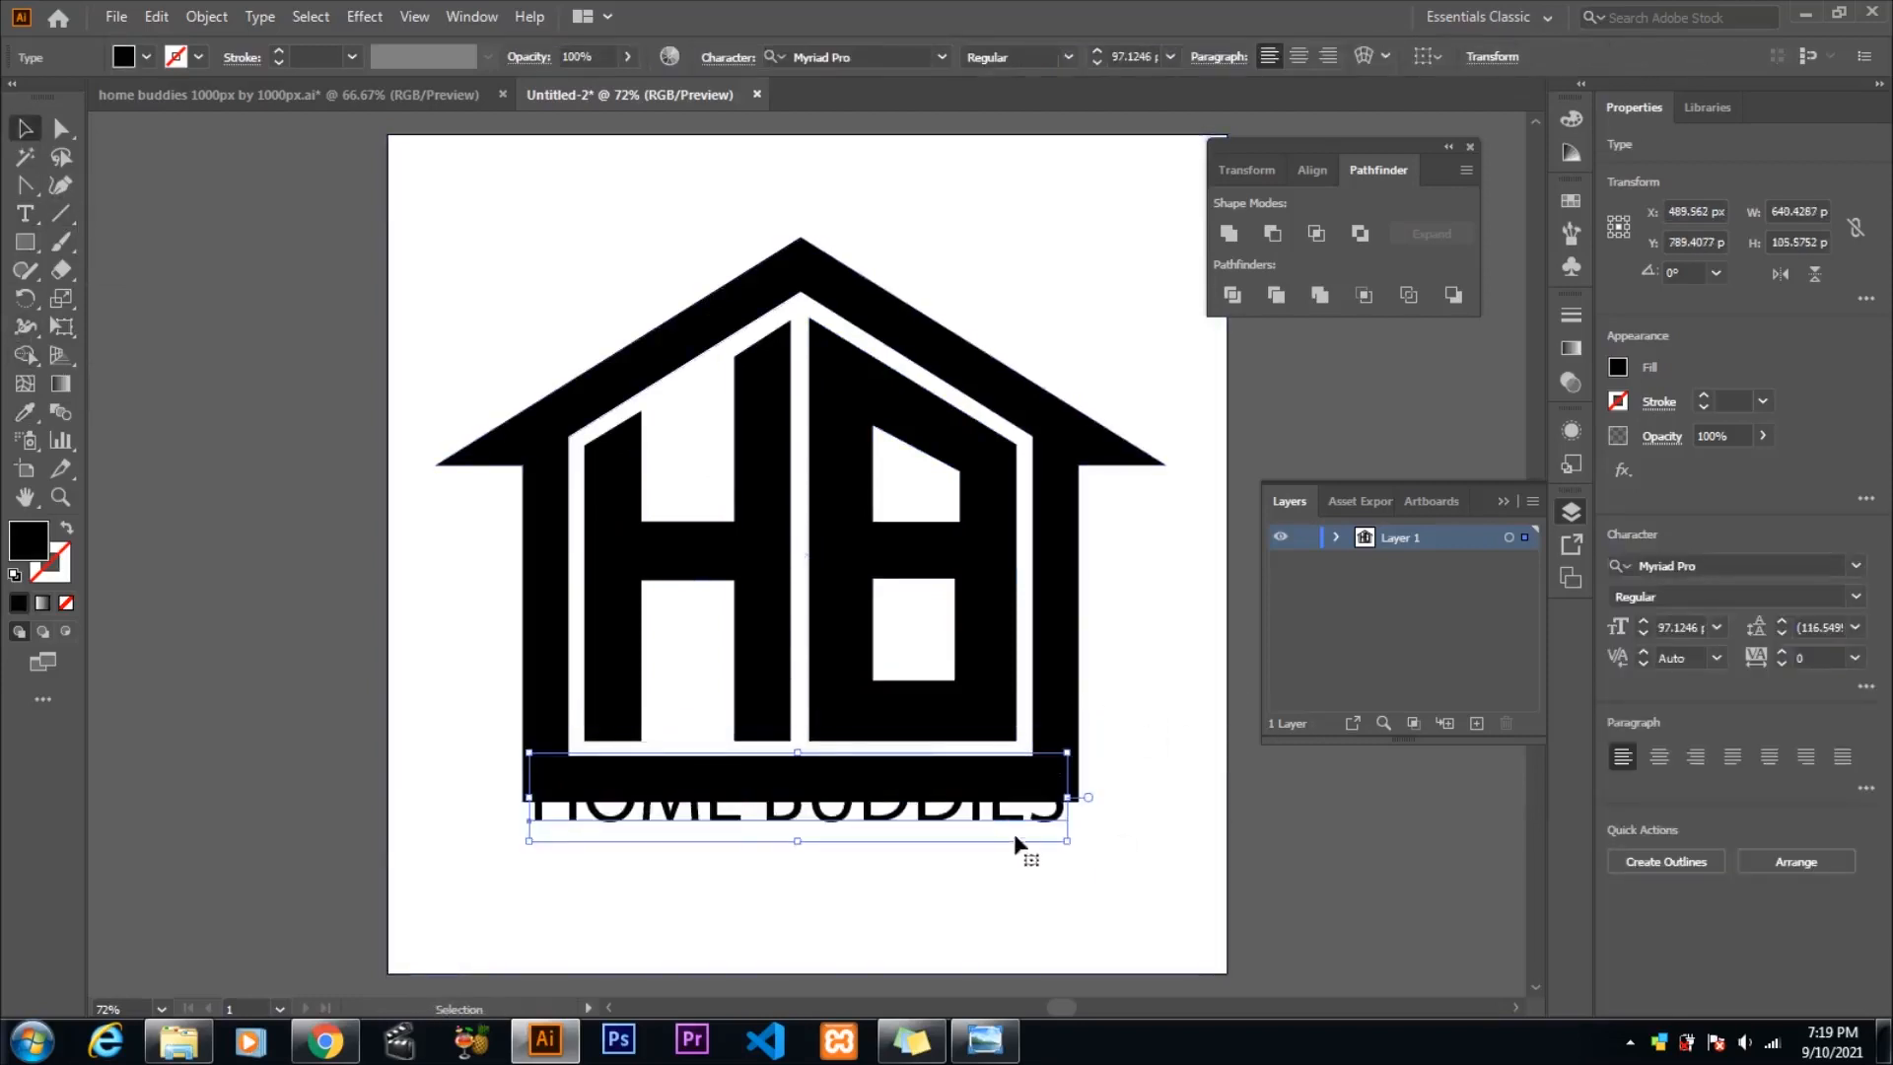
pyautogui.moveTo(1015, 843); pyautogui.dragTo(1015, 880)
# - Set the title's font to Calibri and enlarge it to about 104 pt to span the house's base
pyautogui.click(1855, 565)
pyautogui.scroll(-1, 1769, 795)
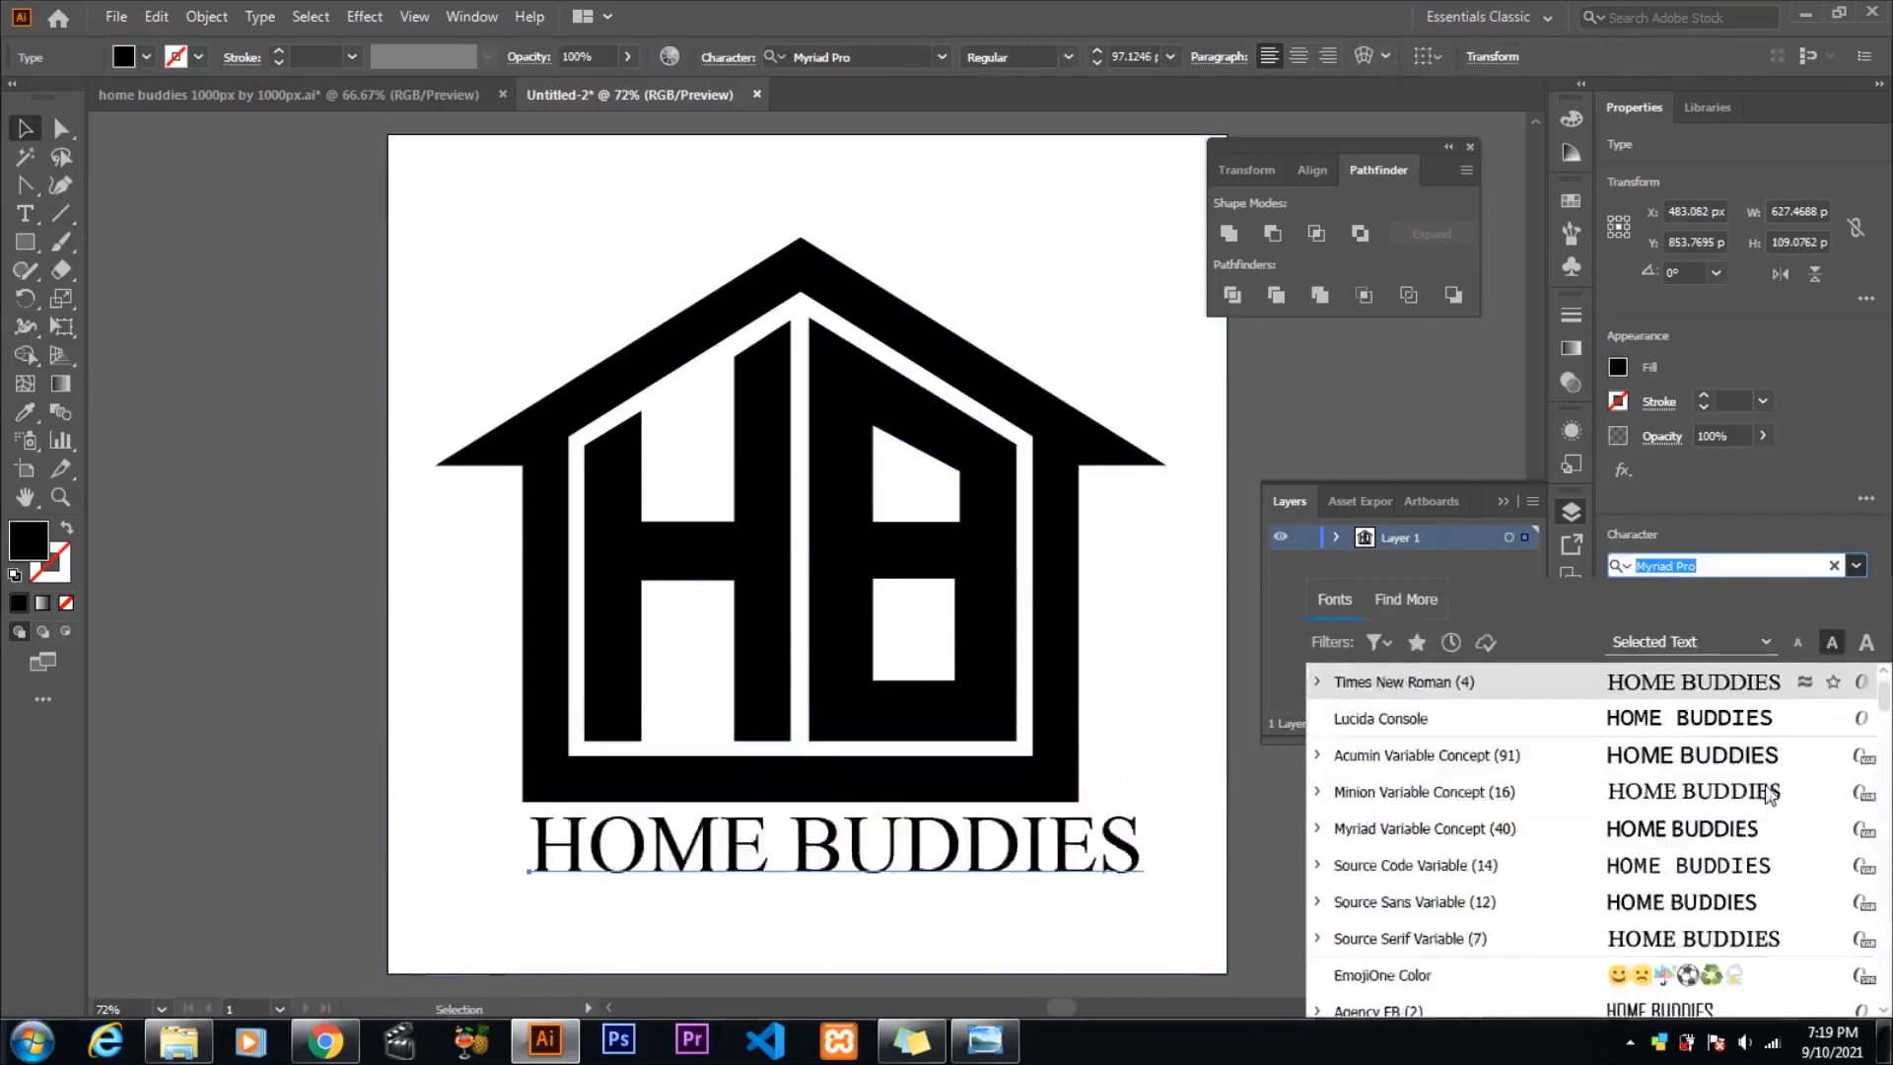
pyautogui.scroll(-5, 1764, 803)
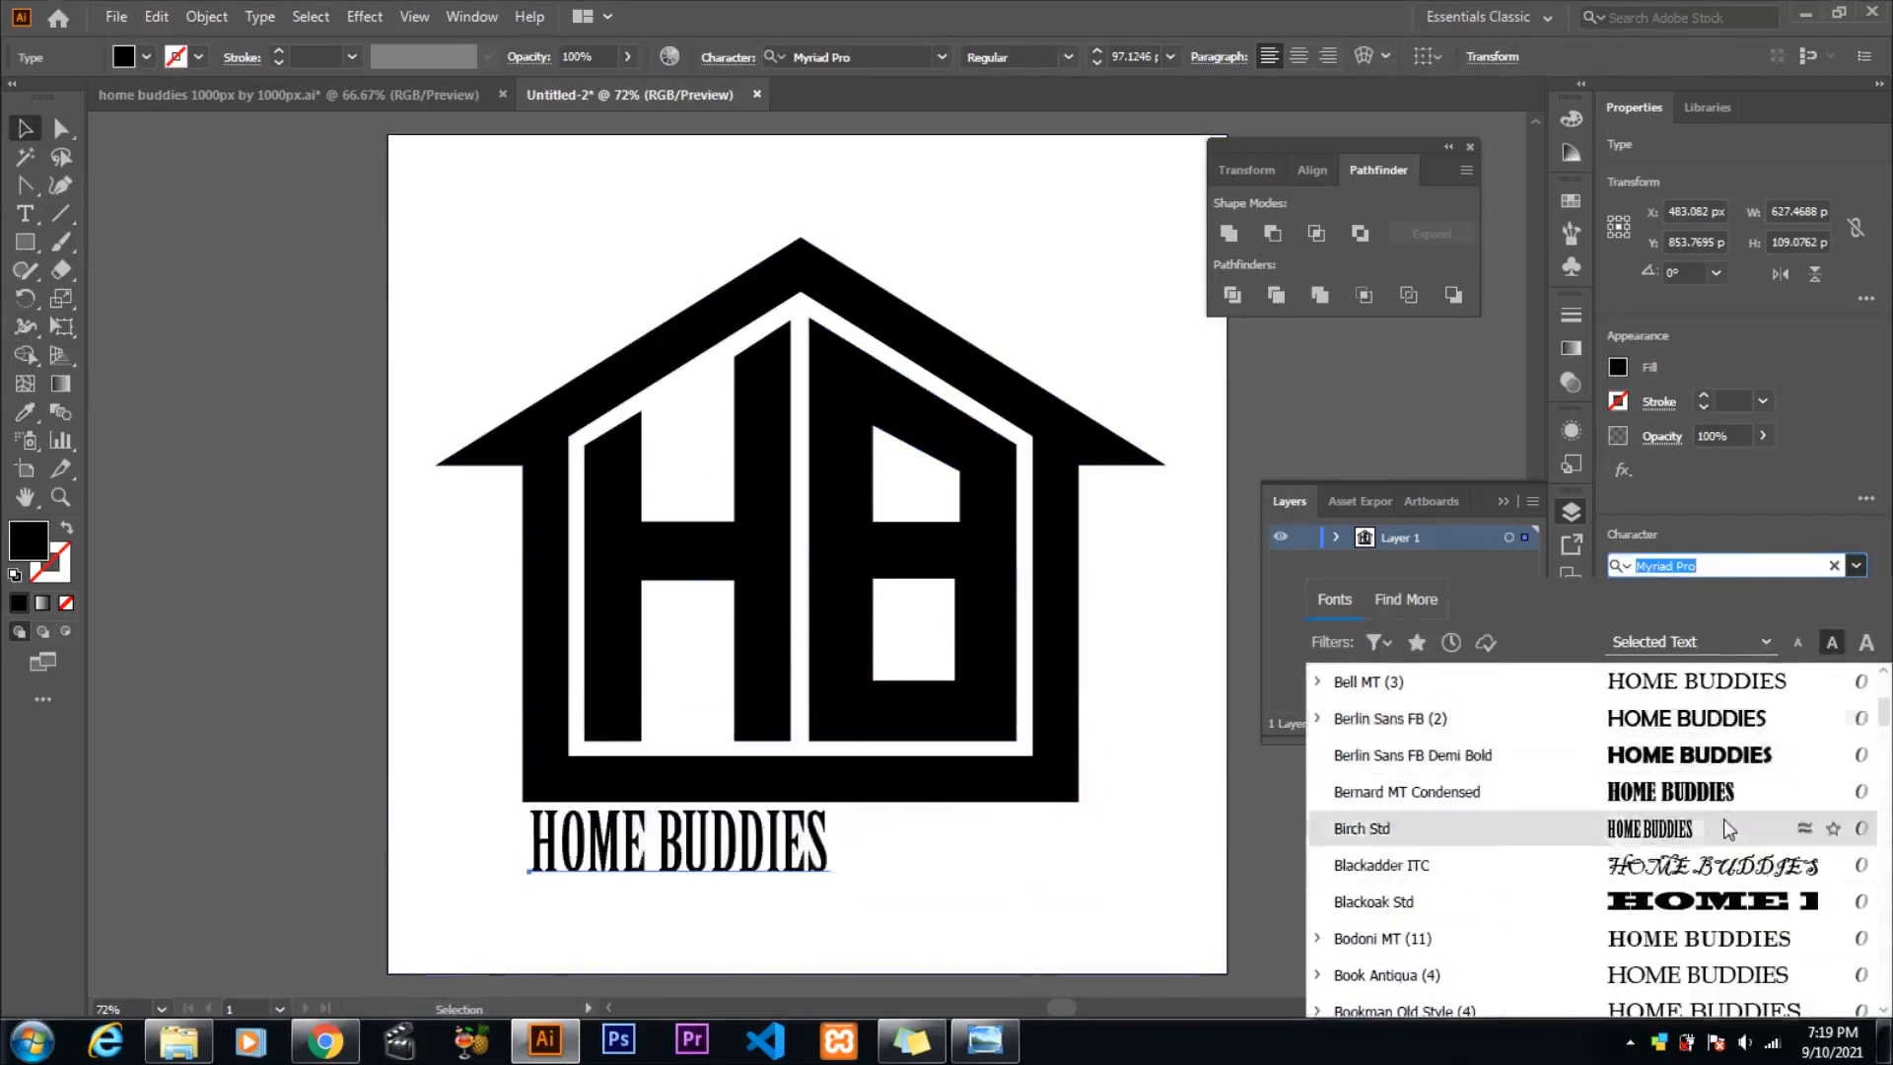
pyautogui.scroll(-6, 1727, 828)
pyautogui.click(1399, 702)
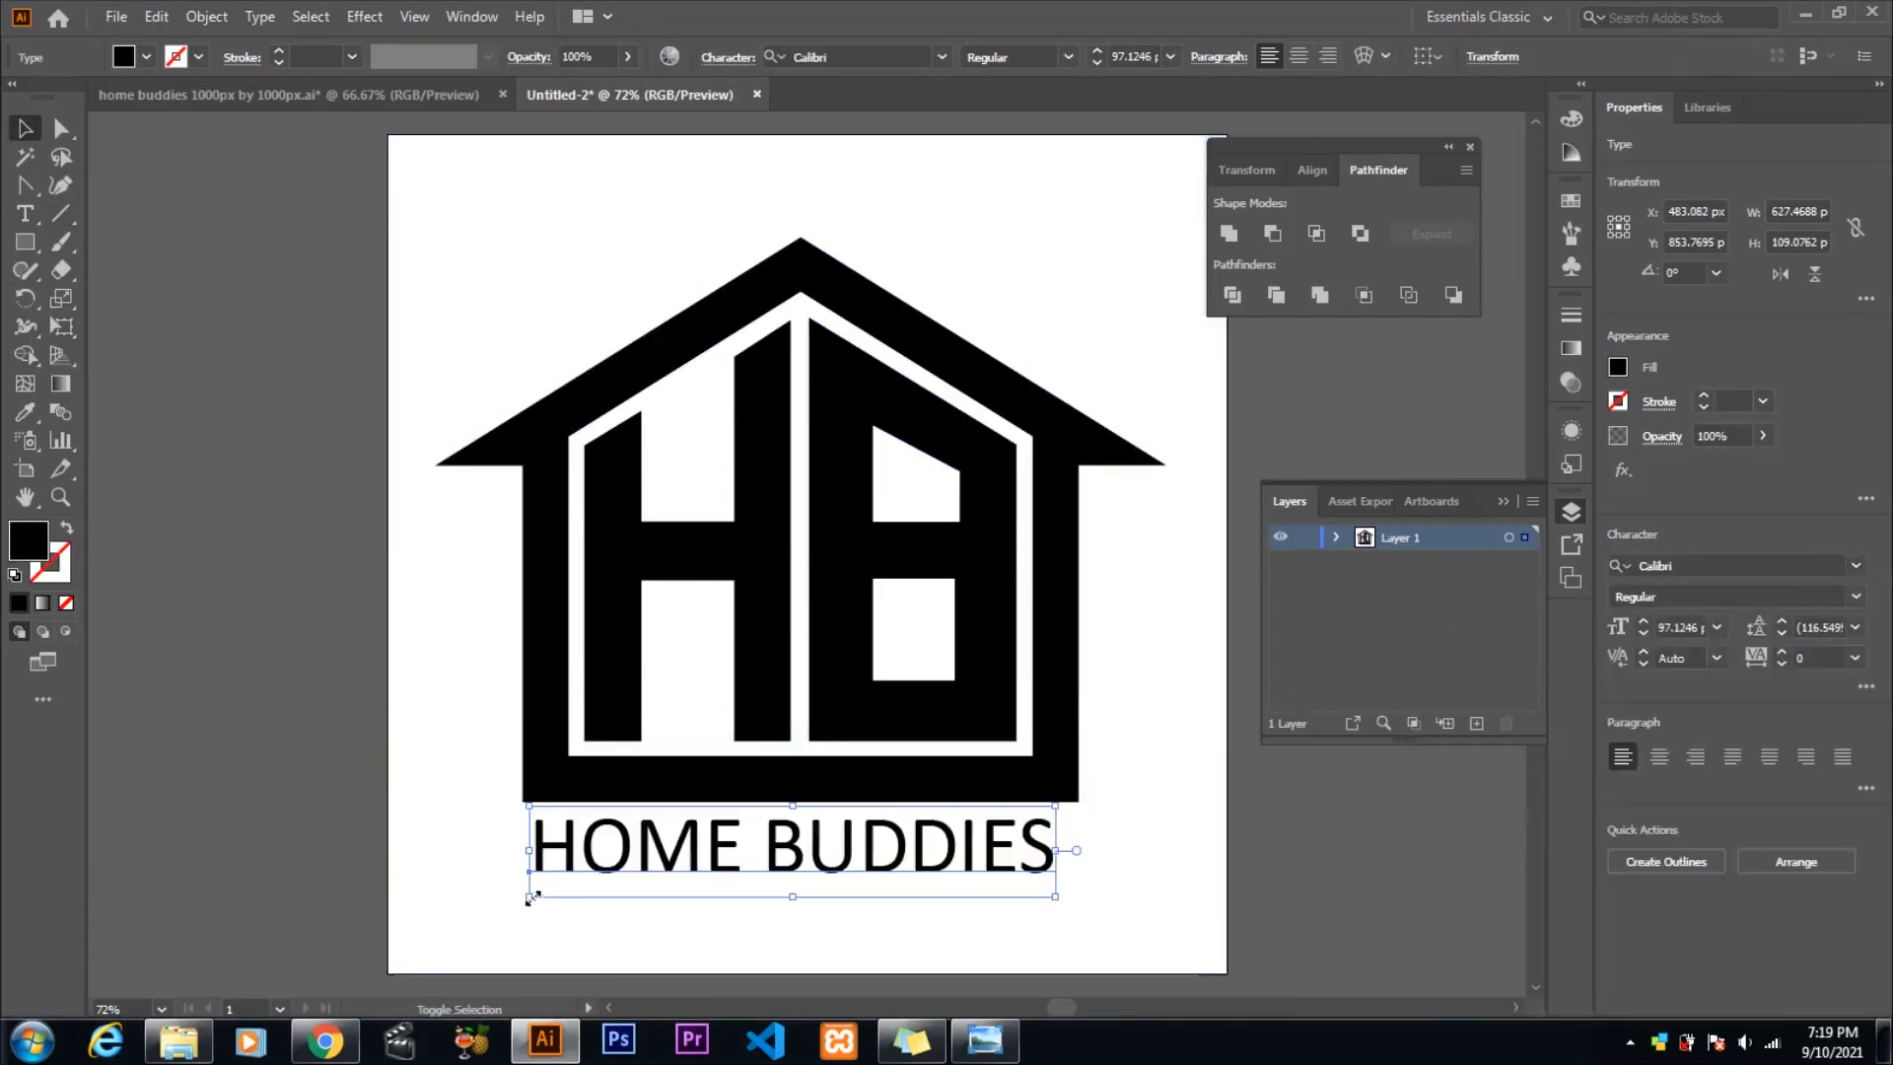
pyautogui.moveTo(533, 898); pyautogui.dragTo(519, 905)
pyautogui.moveTo(1055, 898); pyautogui.dragTo(1080, 924)
pyautogui.click(1173, 891)
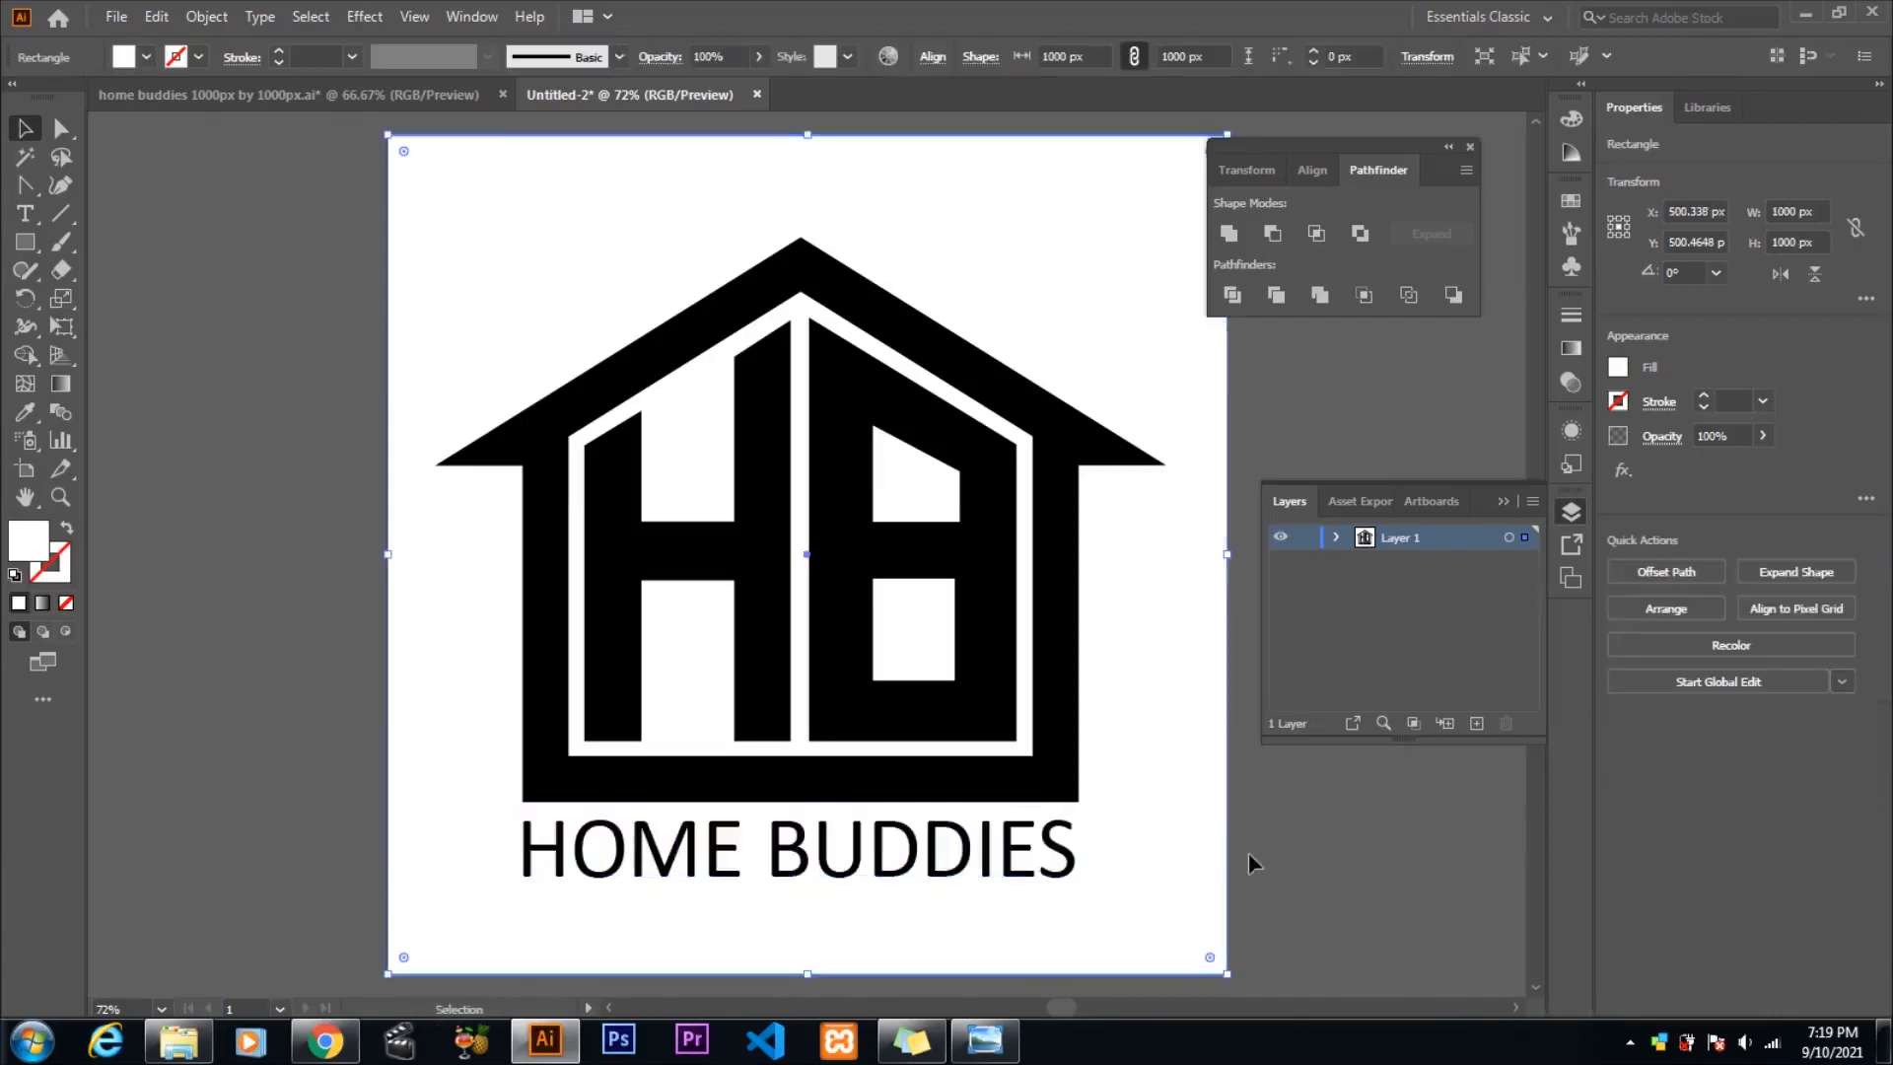
# - Make the HOME BUDDIES title bold and slightly adjust its size to fit the house's base
pyautogui.click(1050, 850)
pyautogui.click(1855, 595)
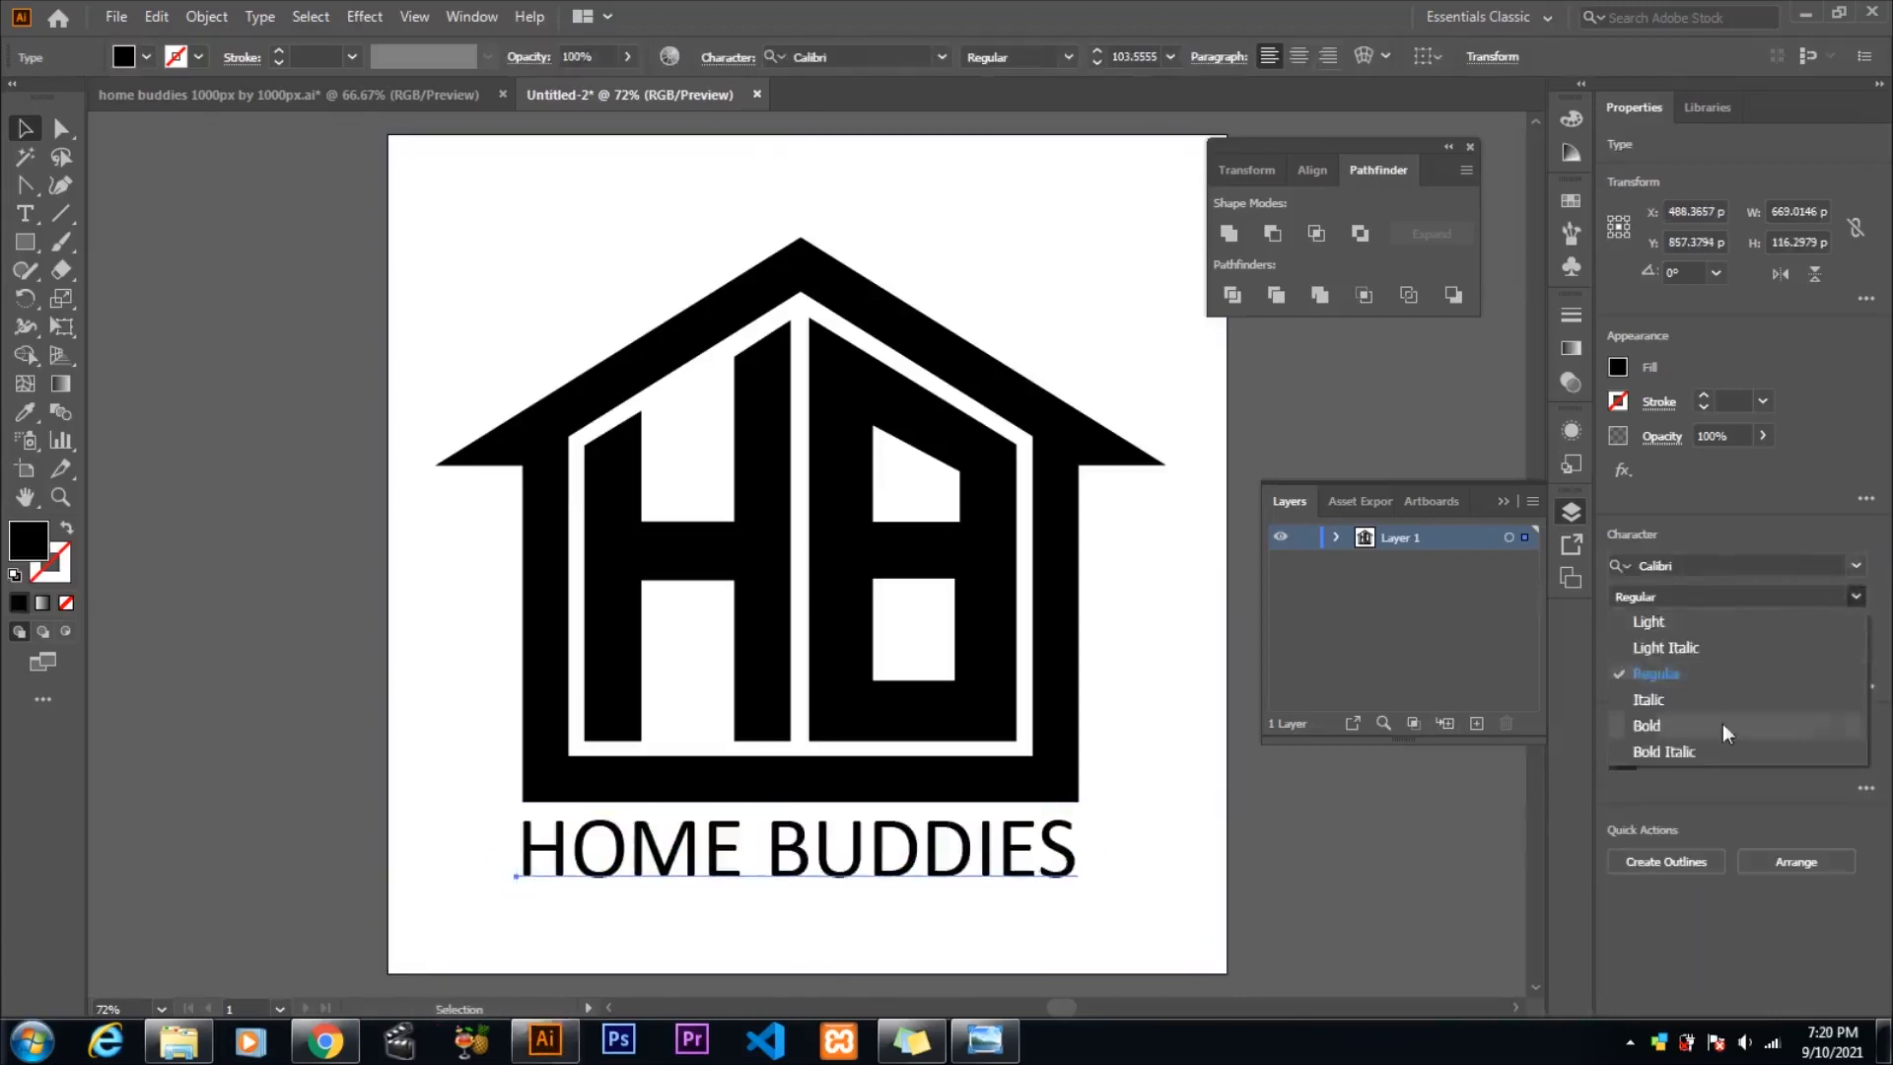
pyautogui.click(1723, 723)
pyautogui.moveTo(1089, 806); pyautogui.dragTo(1085, 807)
pyautogui.click(1208, 806)
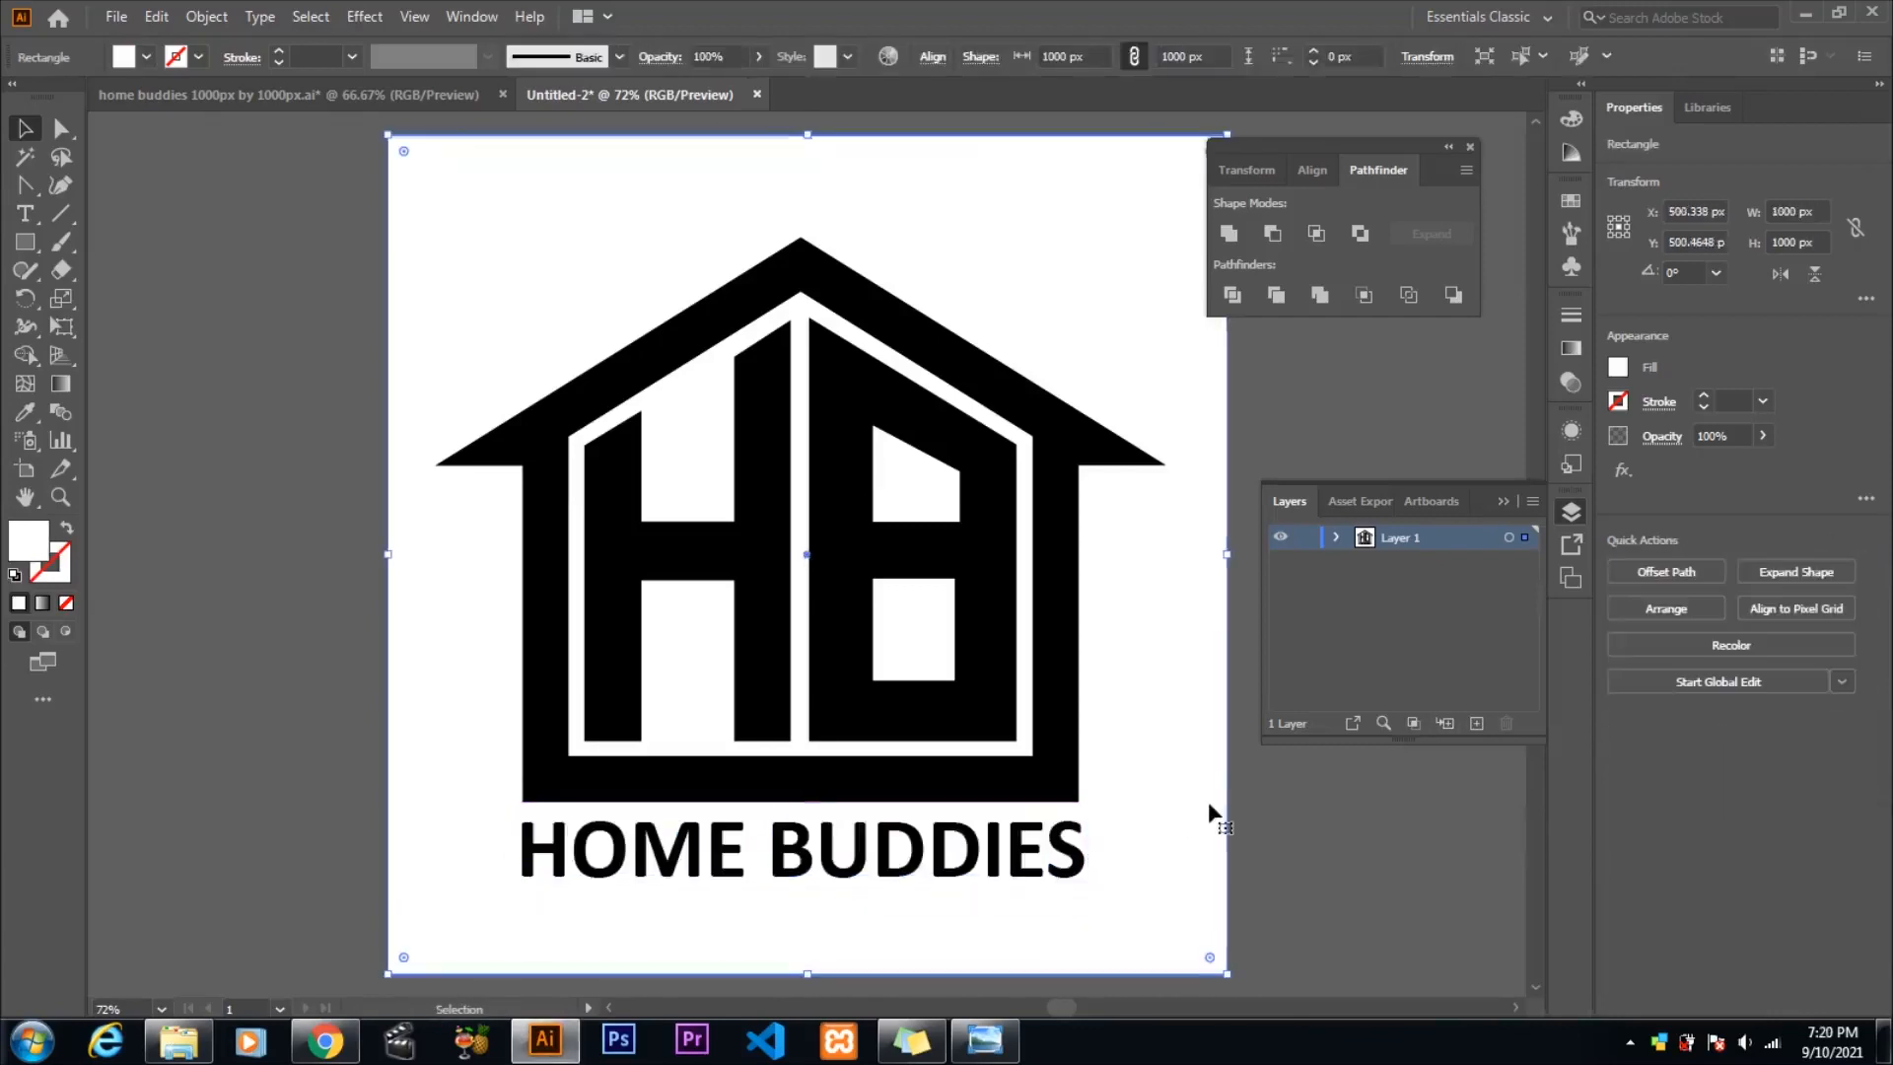
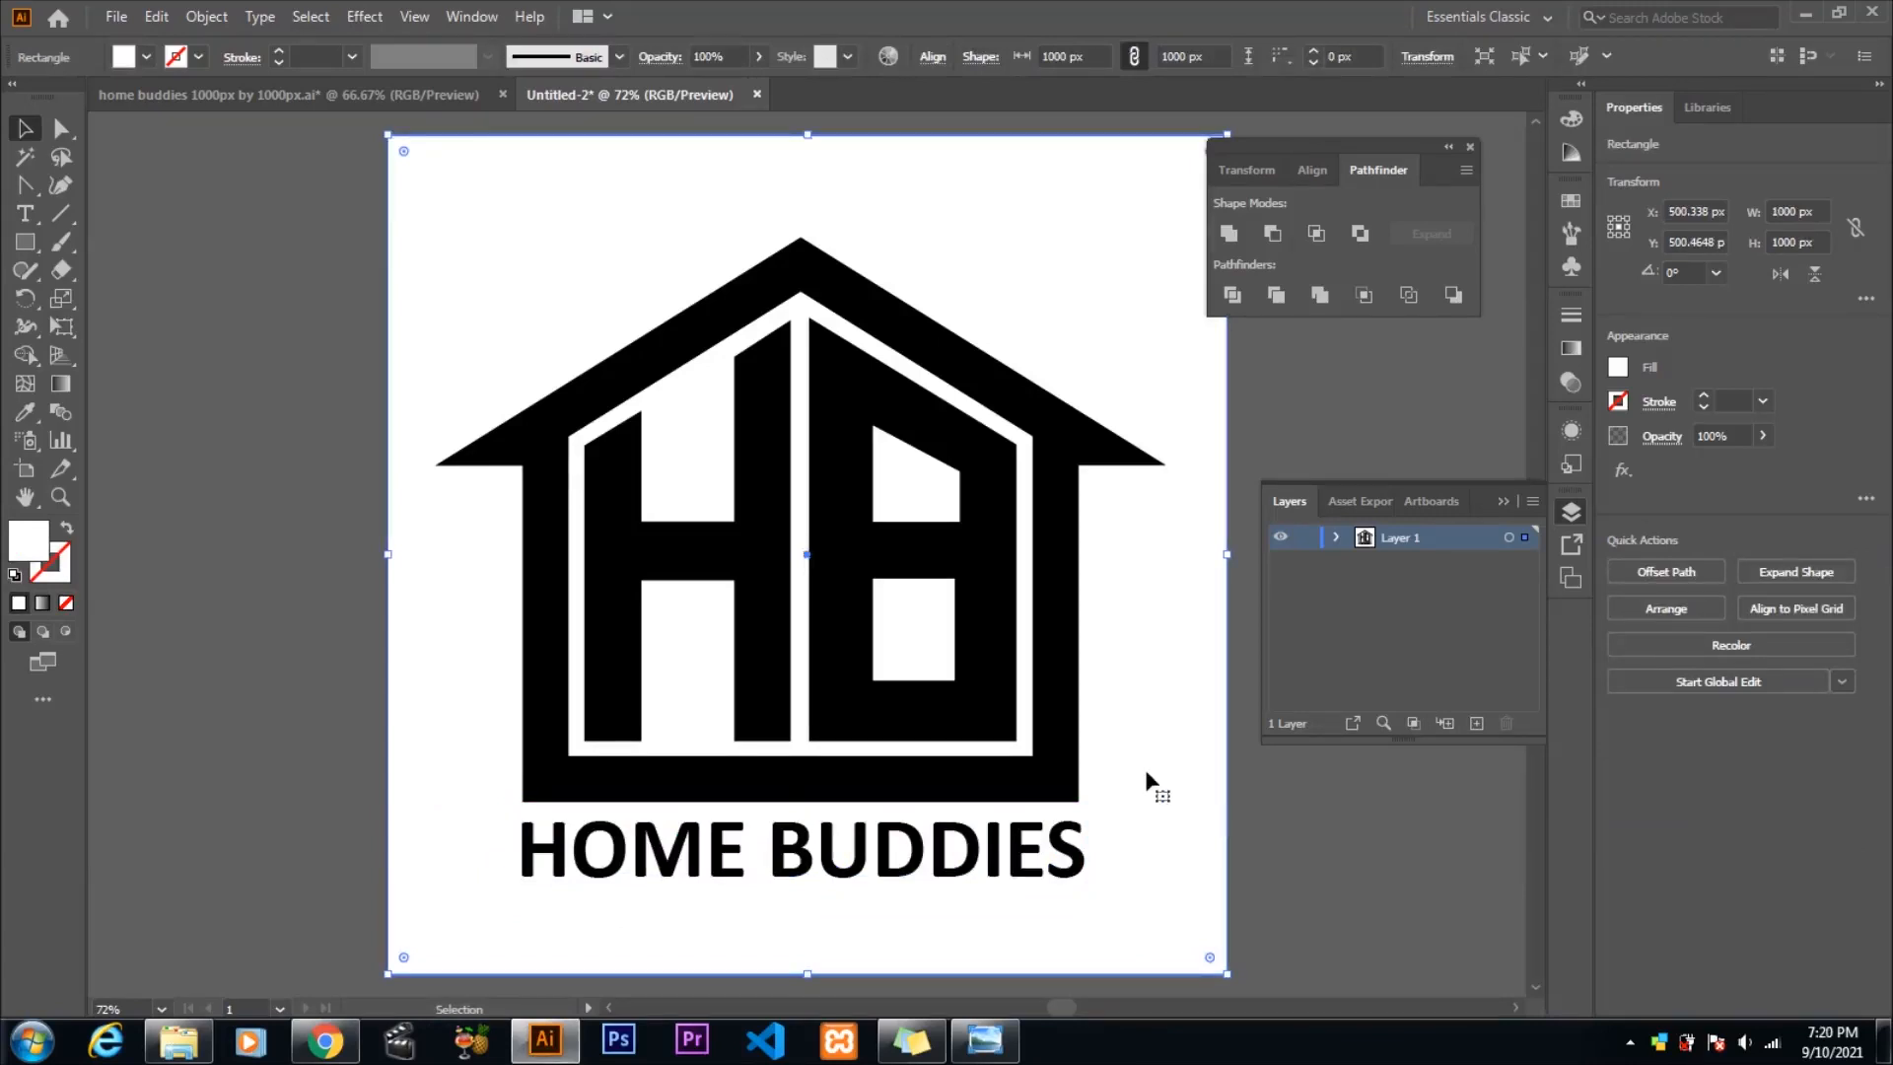
# - Export the logo as a PNG named "home buddies foreground BLACK background TRANSPARENT WITH LOGO TITLE 1000px by 1000px"
pyautogui.click(116, 16)
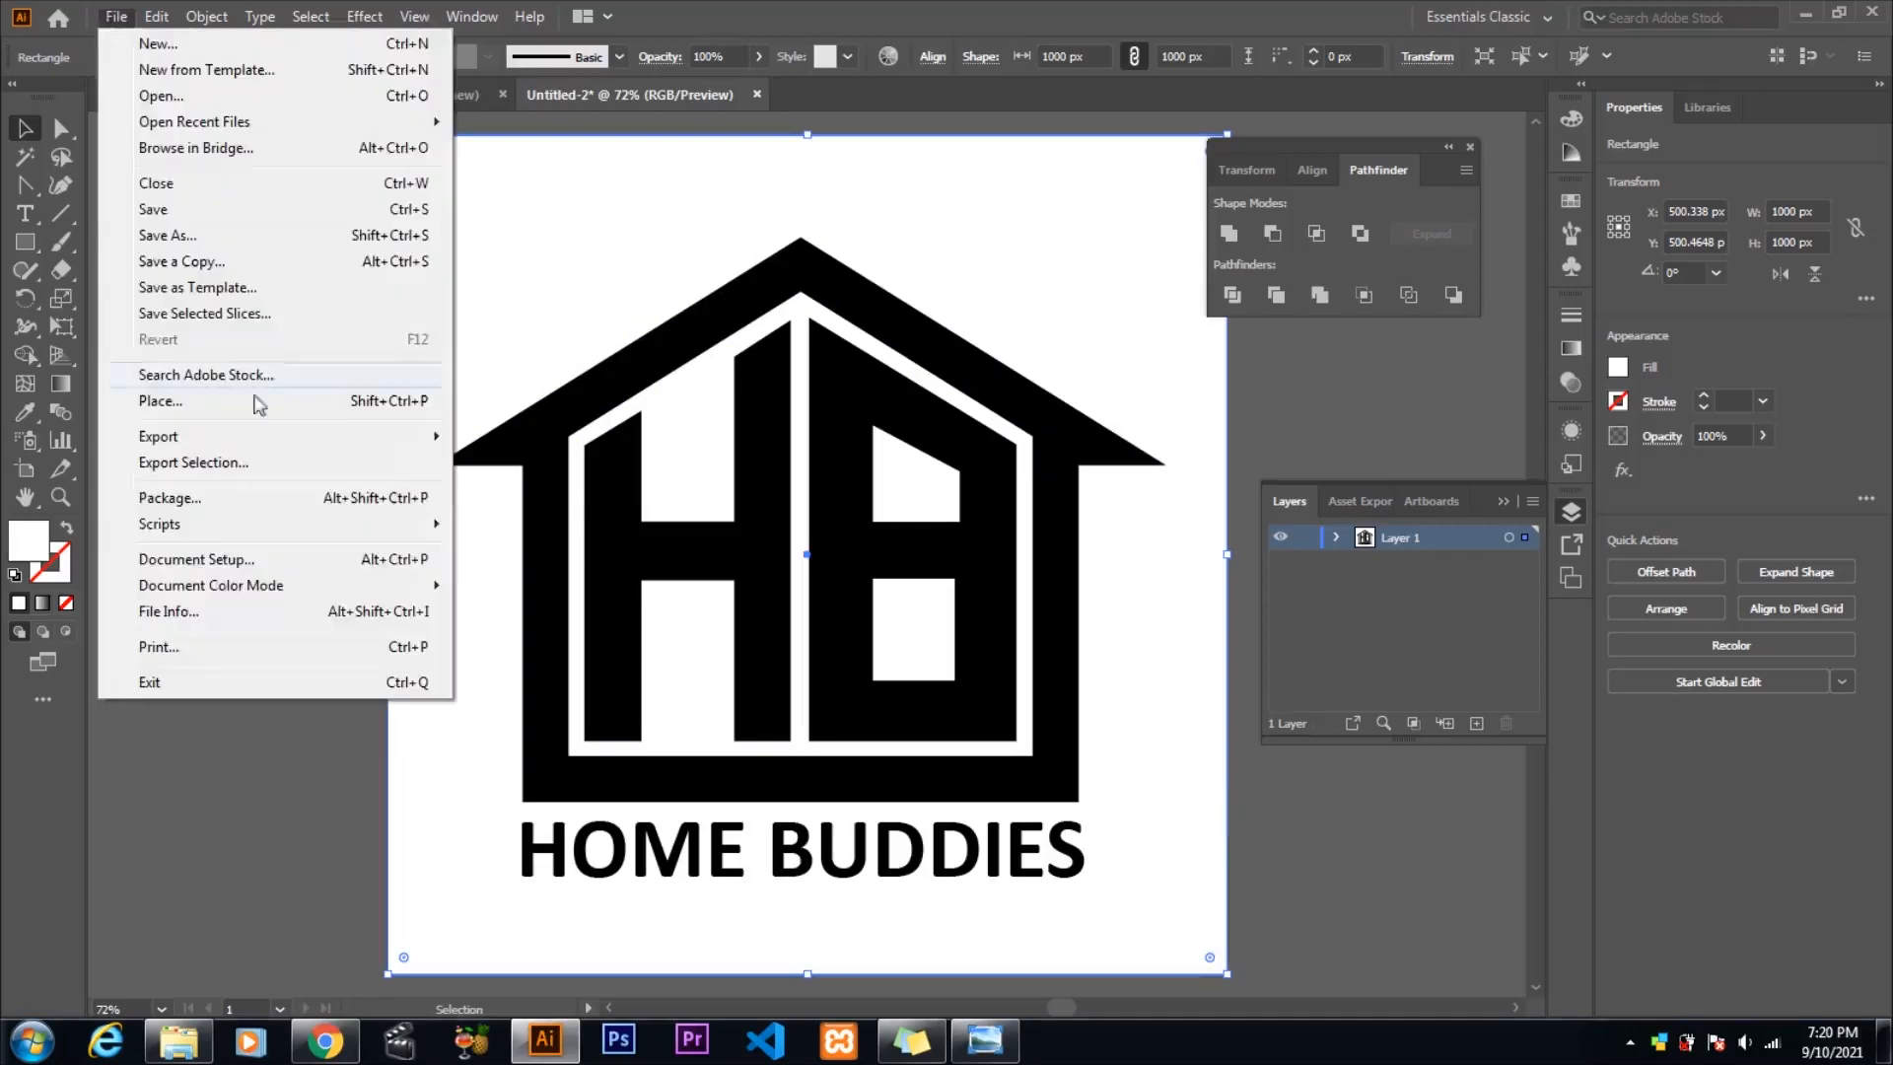
pyautogui.moveTo(258, 436)
pyautogui.click(591, 461)
pyautogui.click(387, 446)
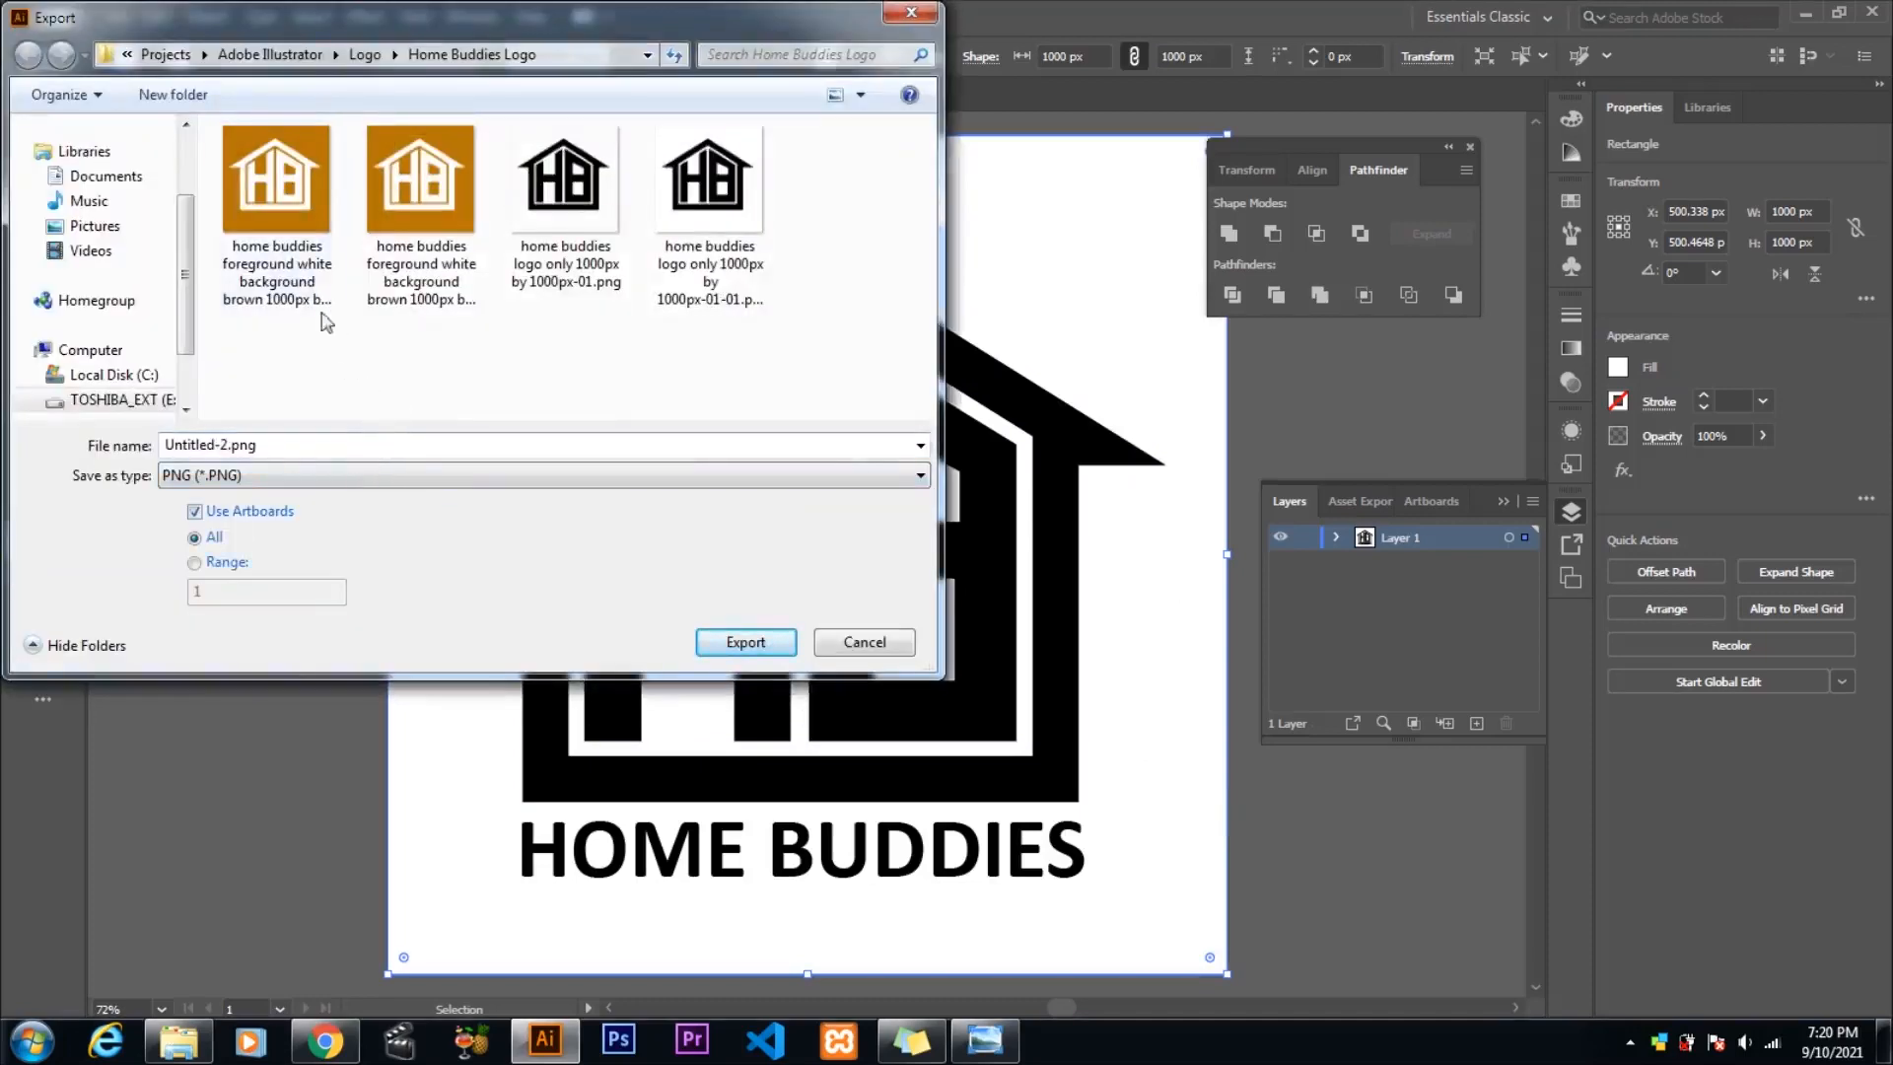
pyautogui.click(326, 305)
pyautogui.click(300, 450)
pyautogui.moveTo(362, 445); pyautogui.dragTo(367, 445)
pyautogui.write('BLACK background ')
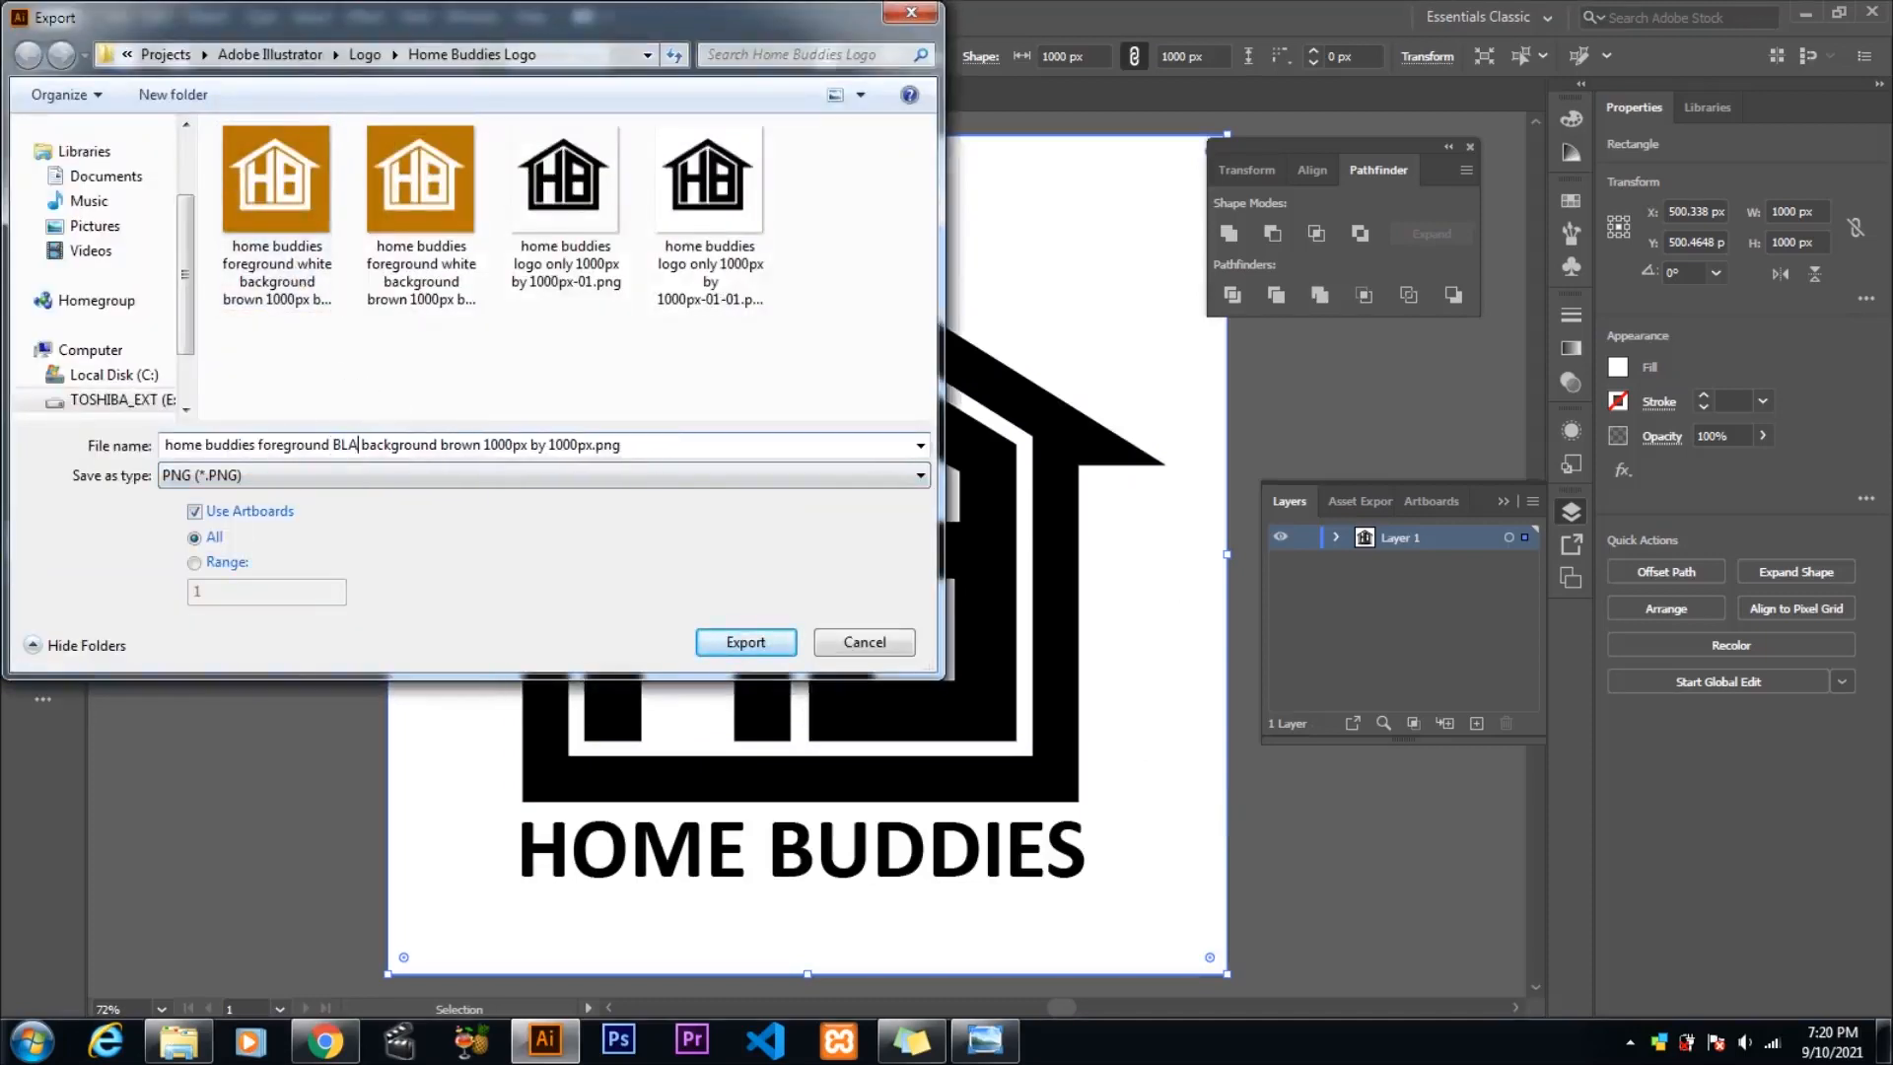
pyautogui.write('TRANSPARENT WITH LOGO TITLE')
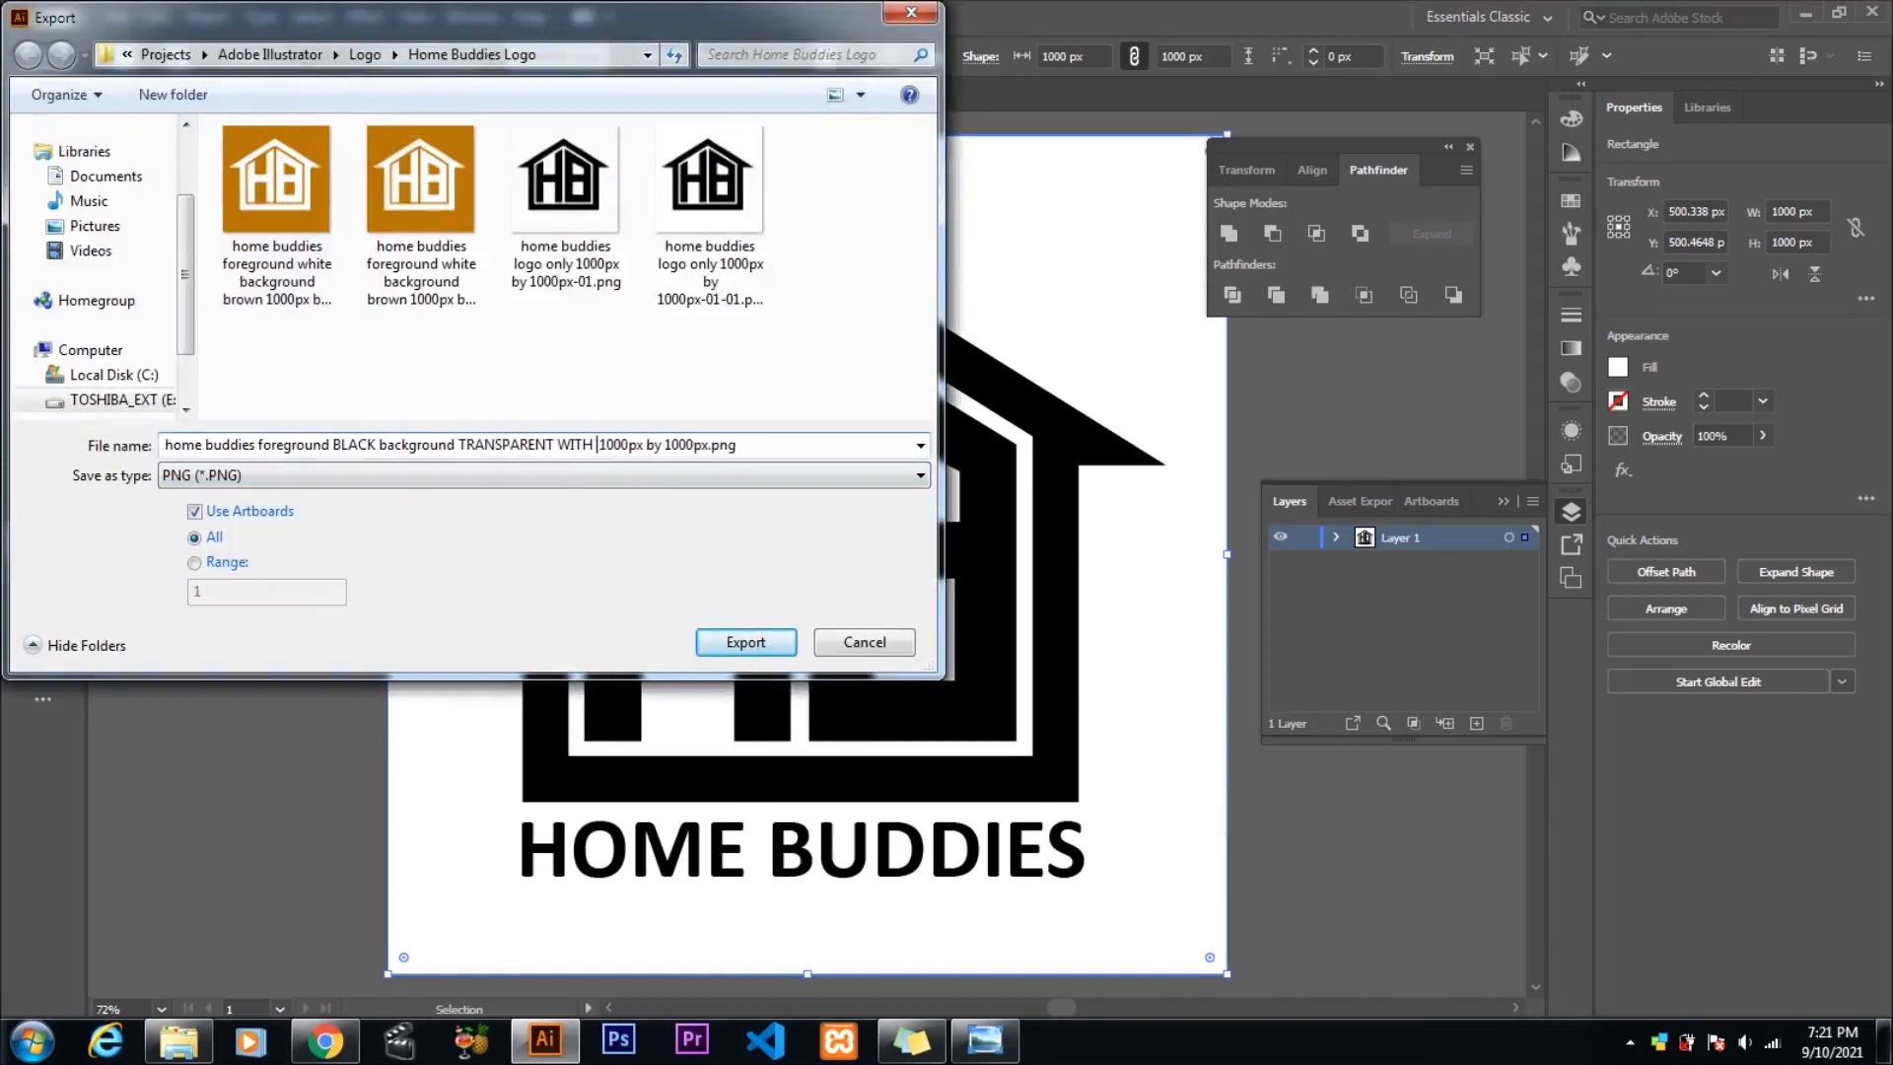
pyautogui.click(235, 474)
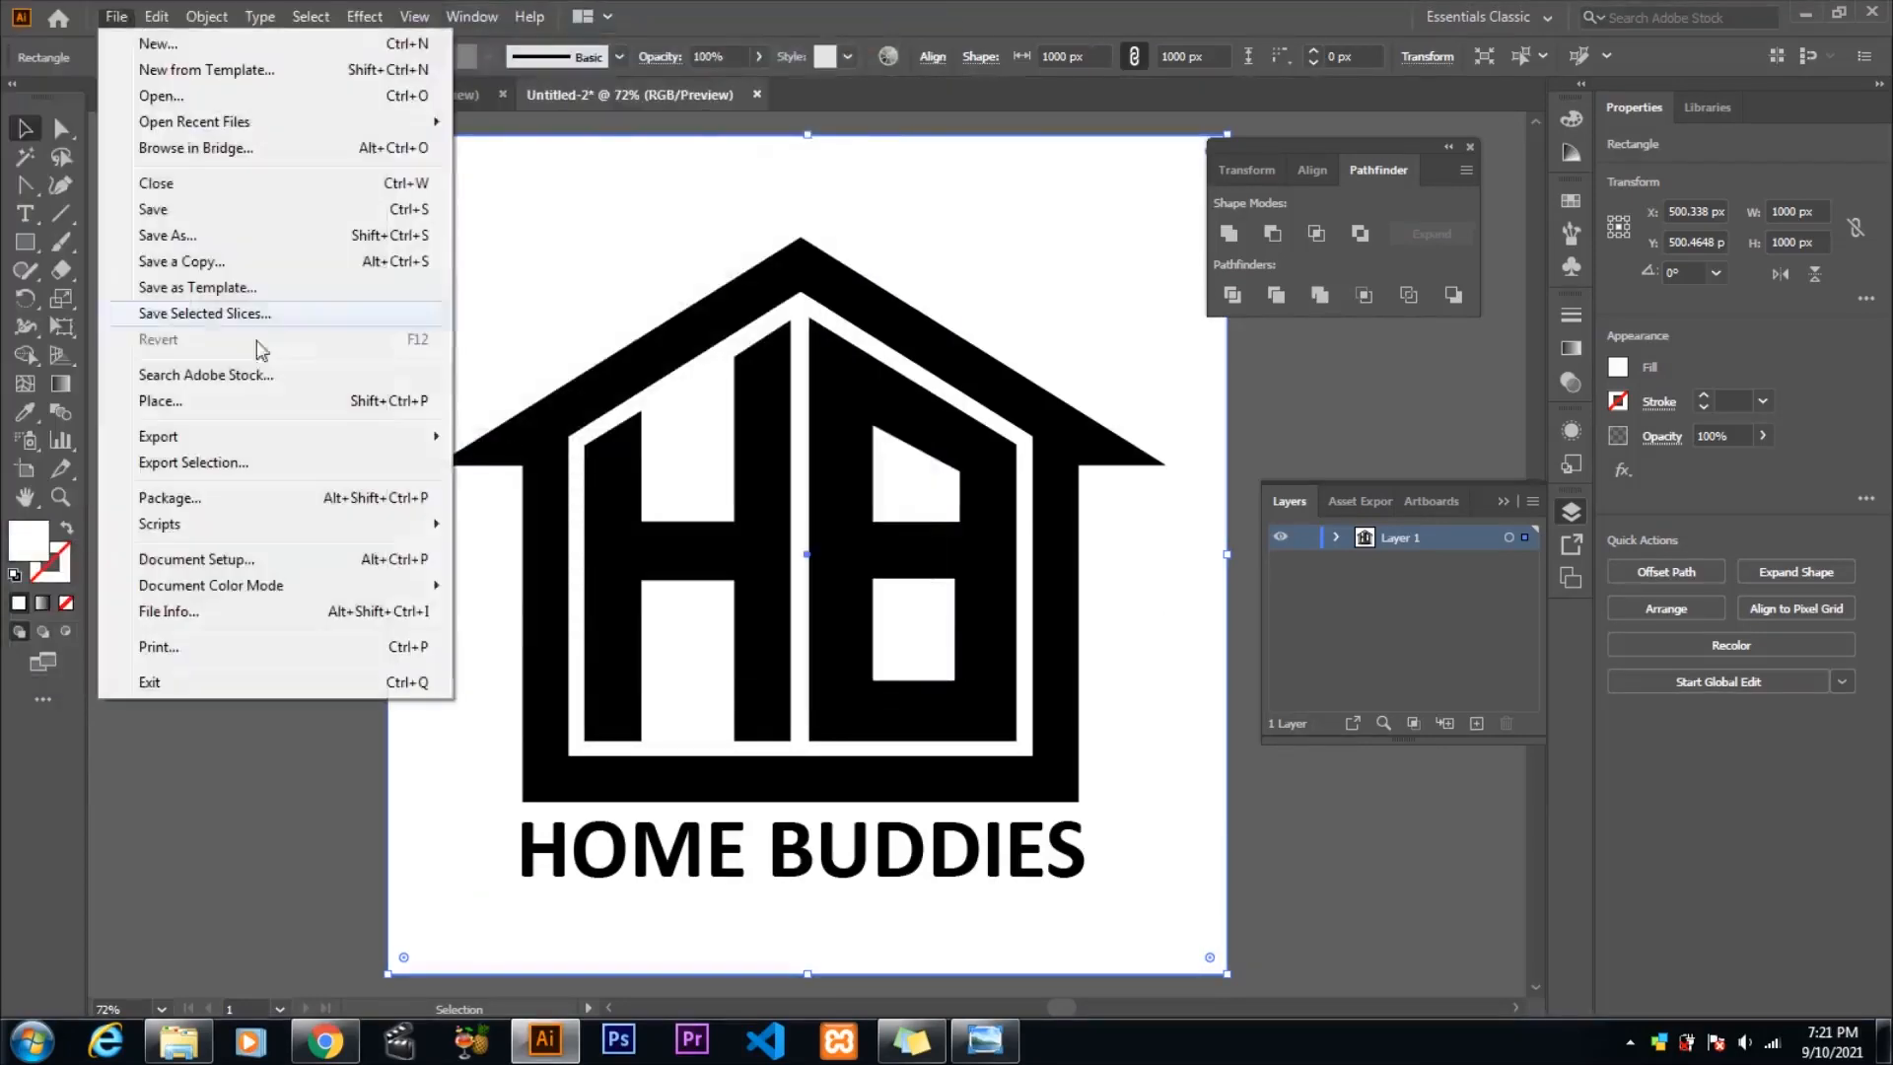
# - Export the titled logo as a PNG again with a transparent background, keeping the suggested file name
pyautogui.click(532, 461)
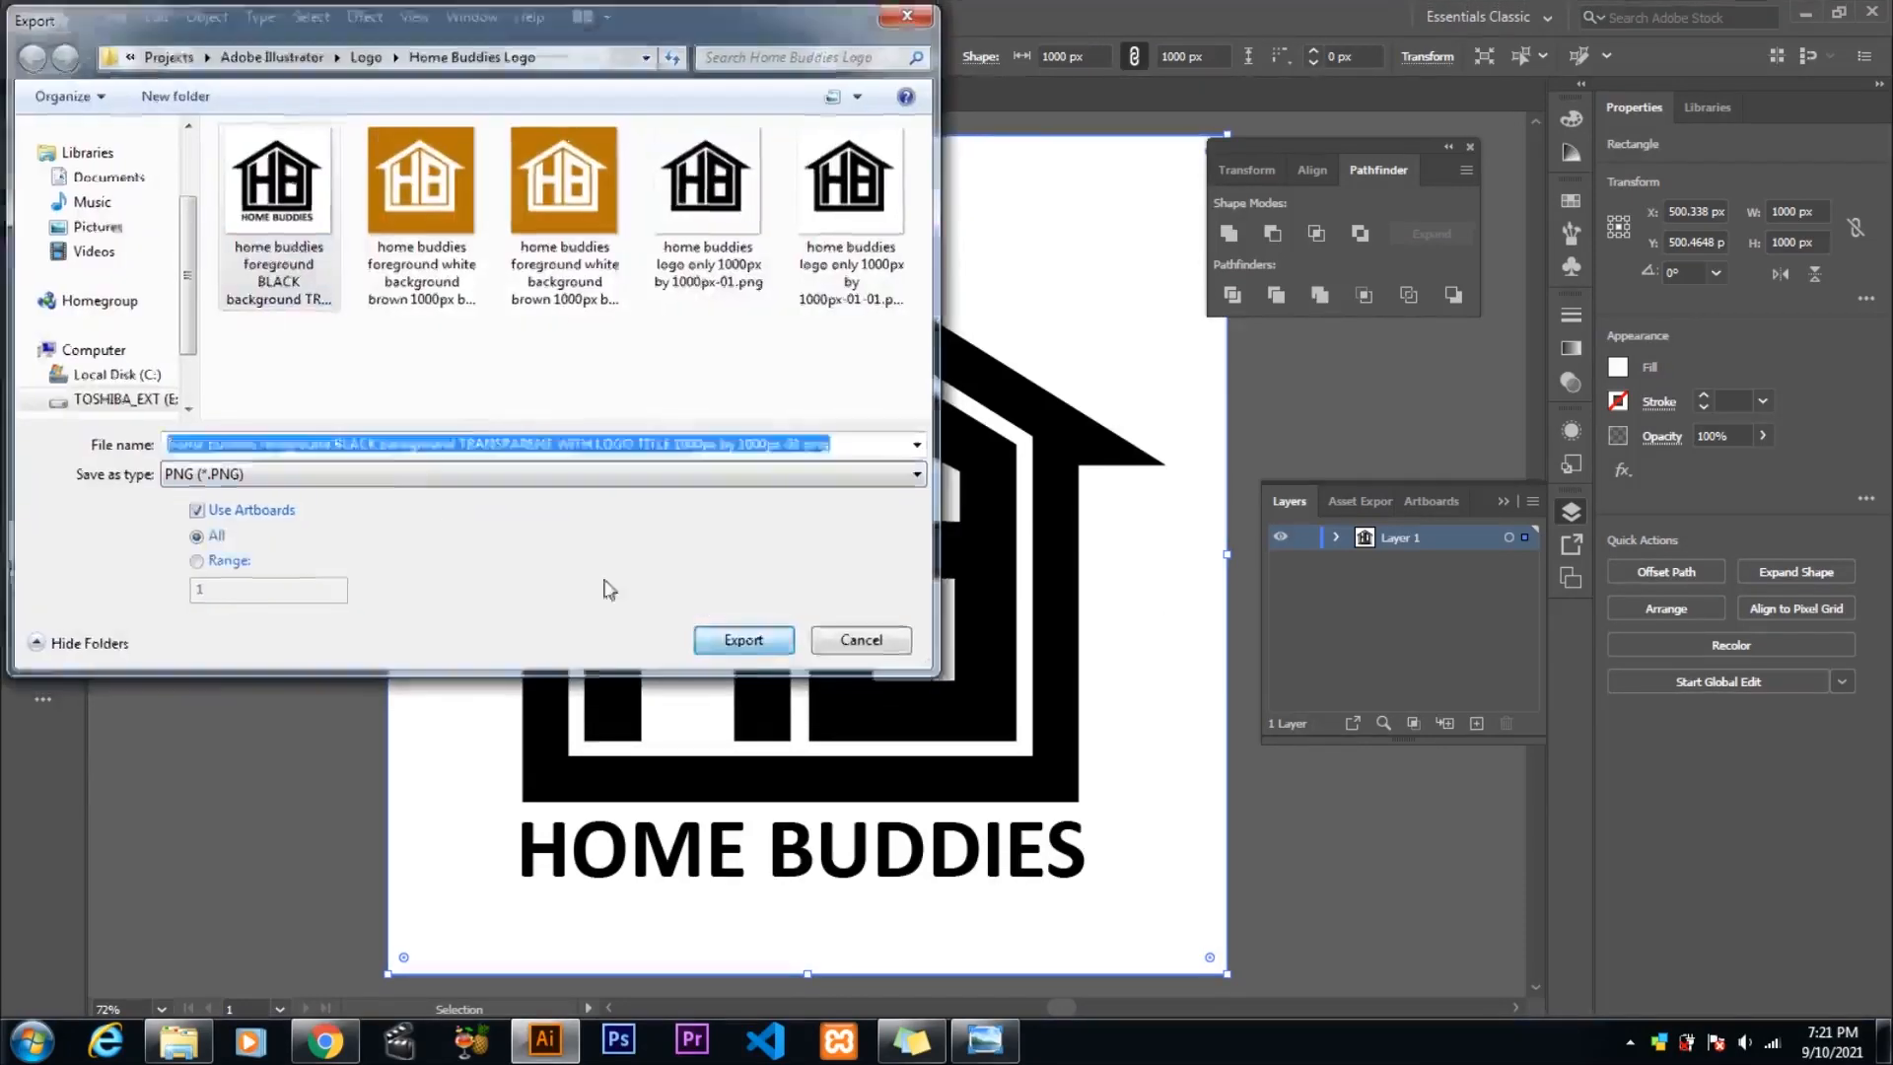
pyautogui.press('Return')
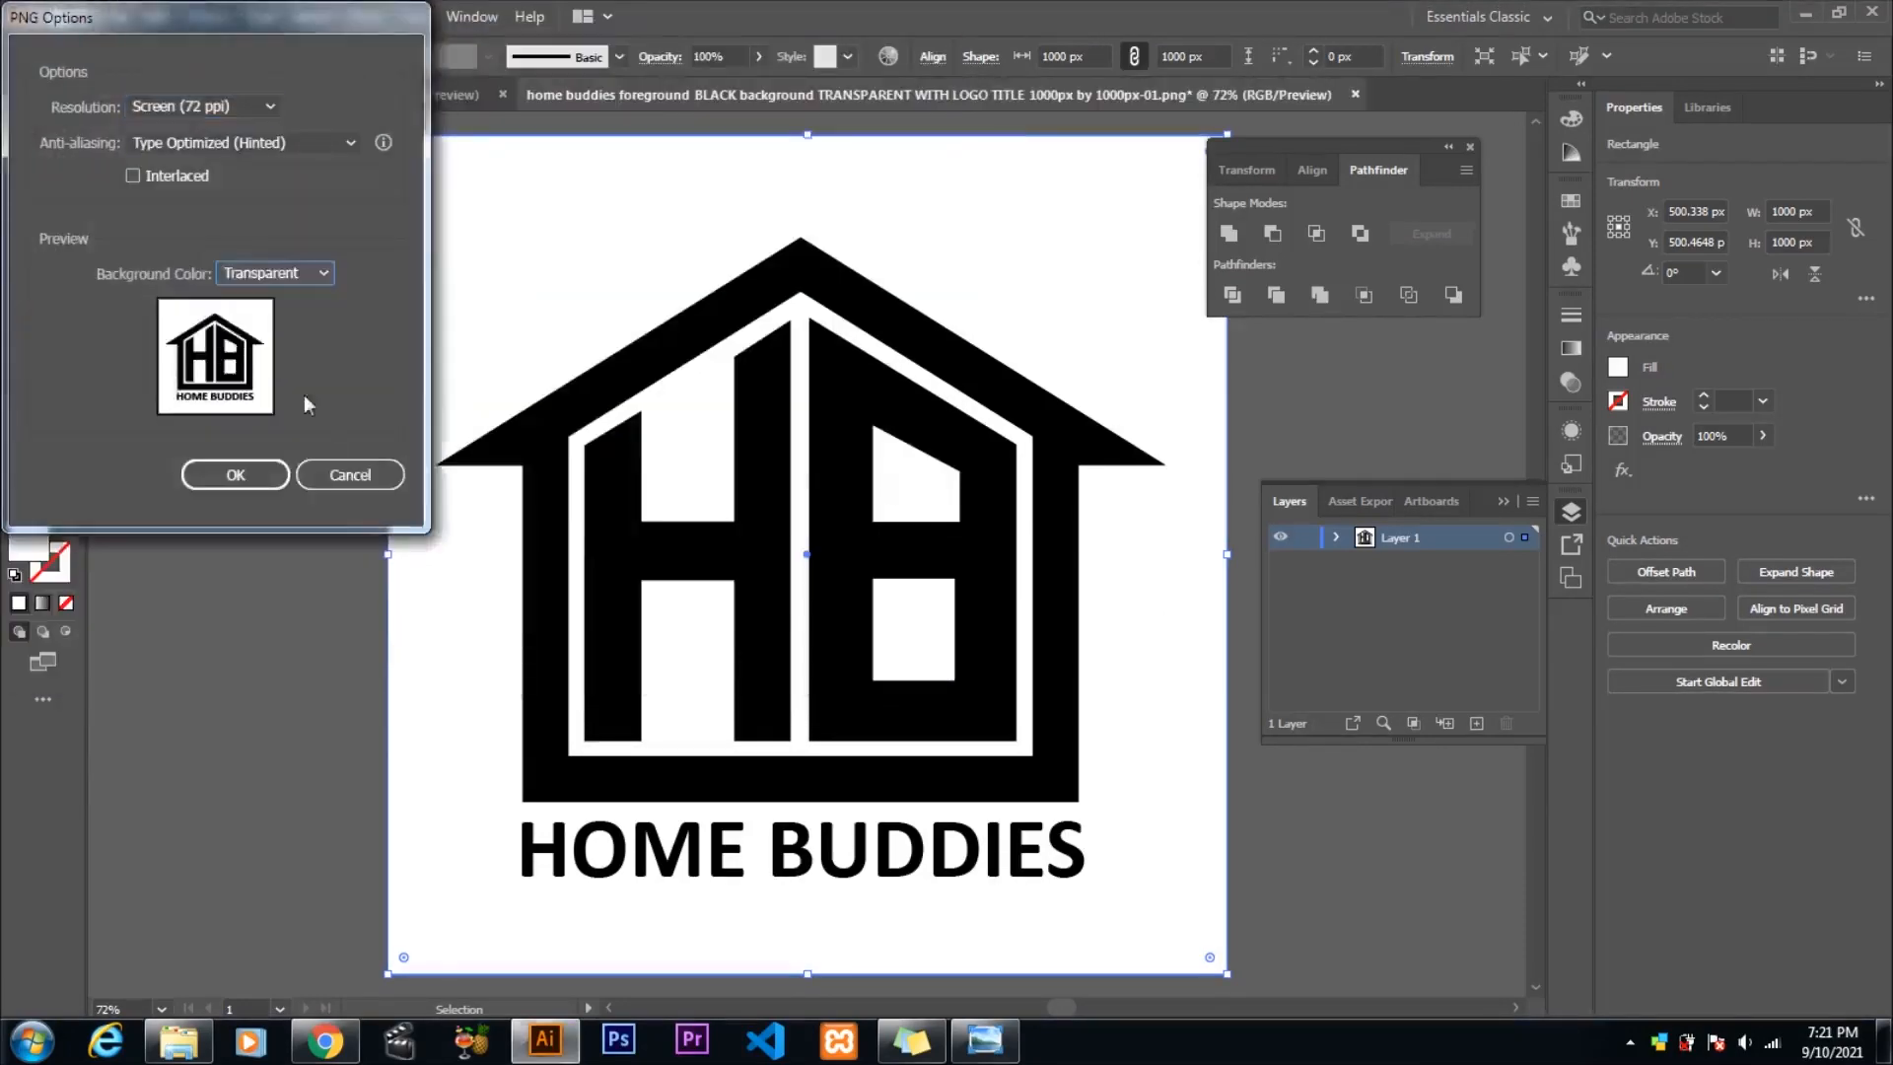
pyautogui.press('Return')
pyautogui.hotkey('alt', 'Tab')
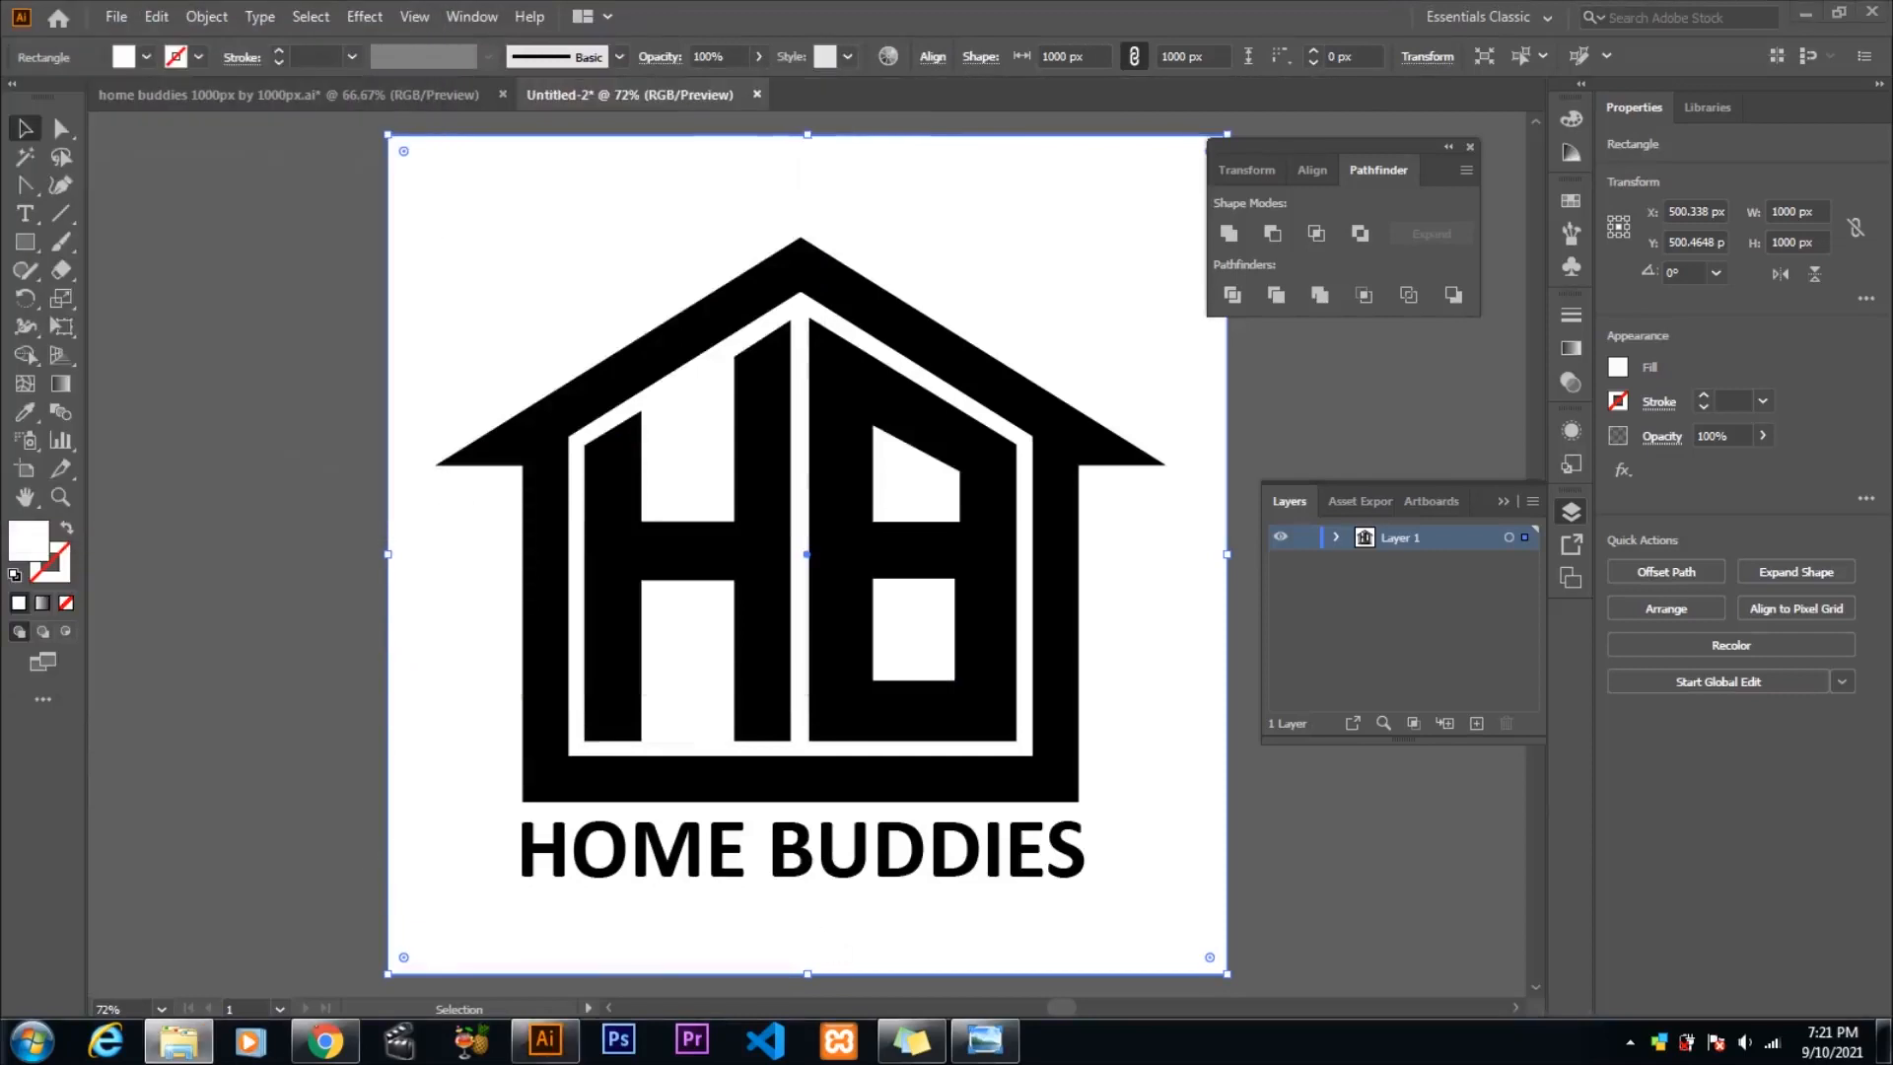
# - Try to re-export the titled logo over its existing PNG with a transparent background
pyautogui.click(116, 17)
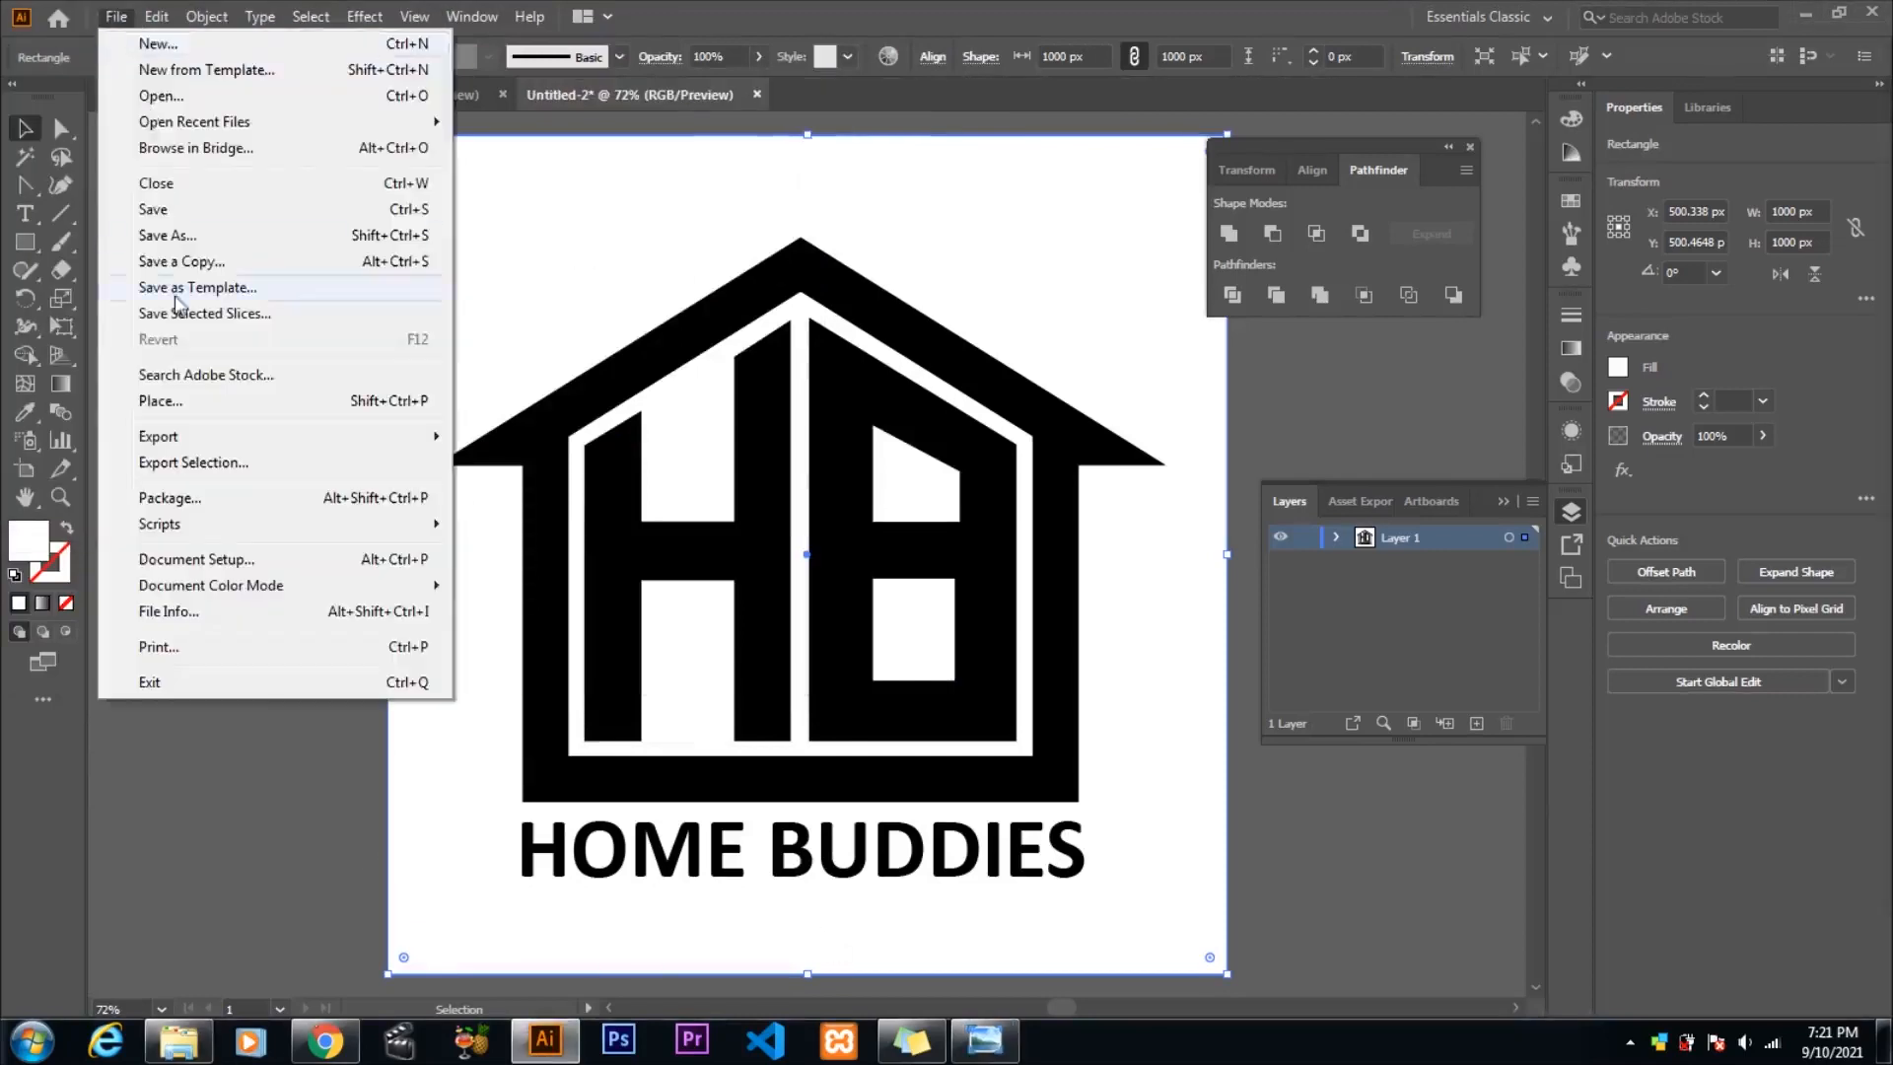
pyautogui.moveTo(173, 437)
pyautogui.click(523, 463)
pyautogui.click(293, 245)
pyautogui.click(782, 637)
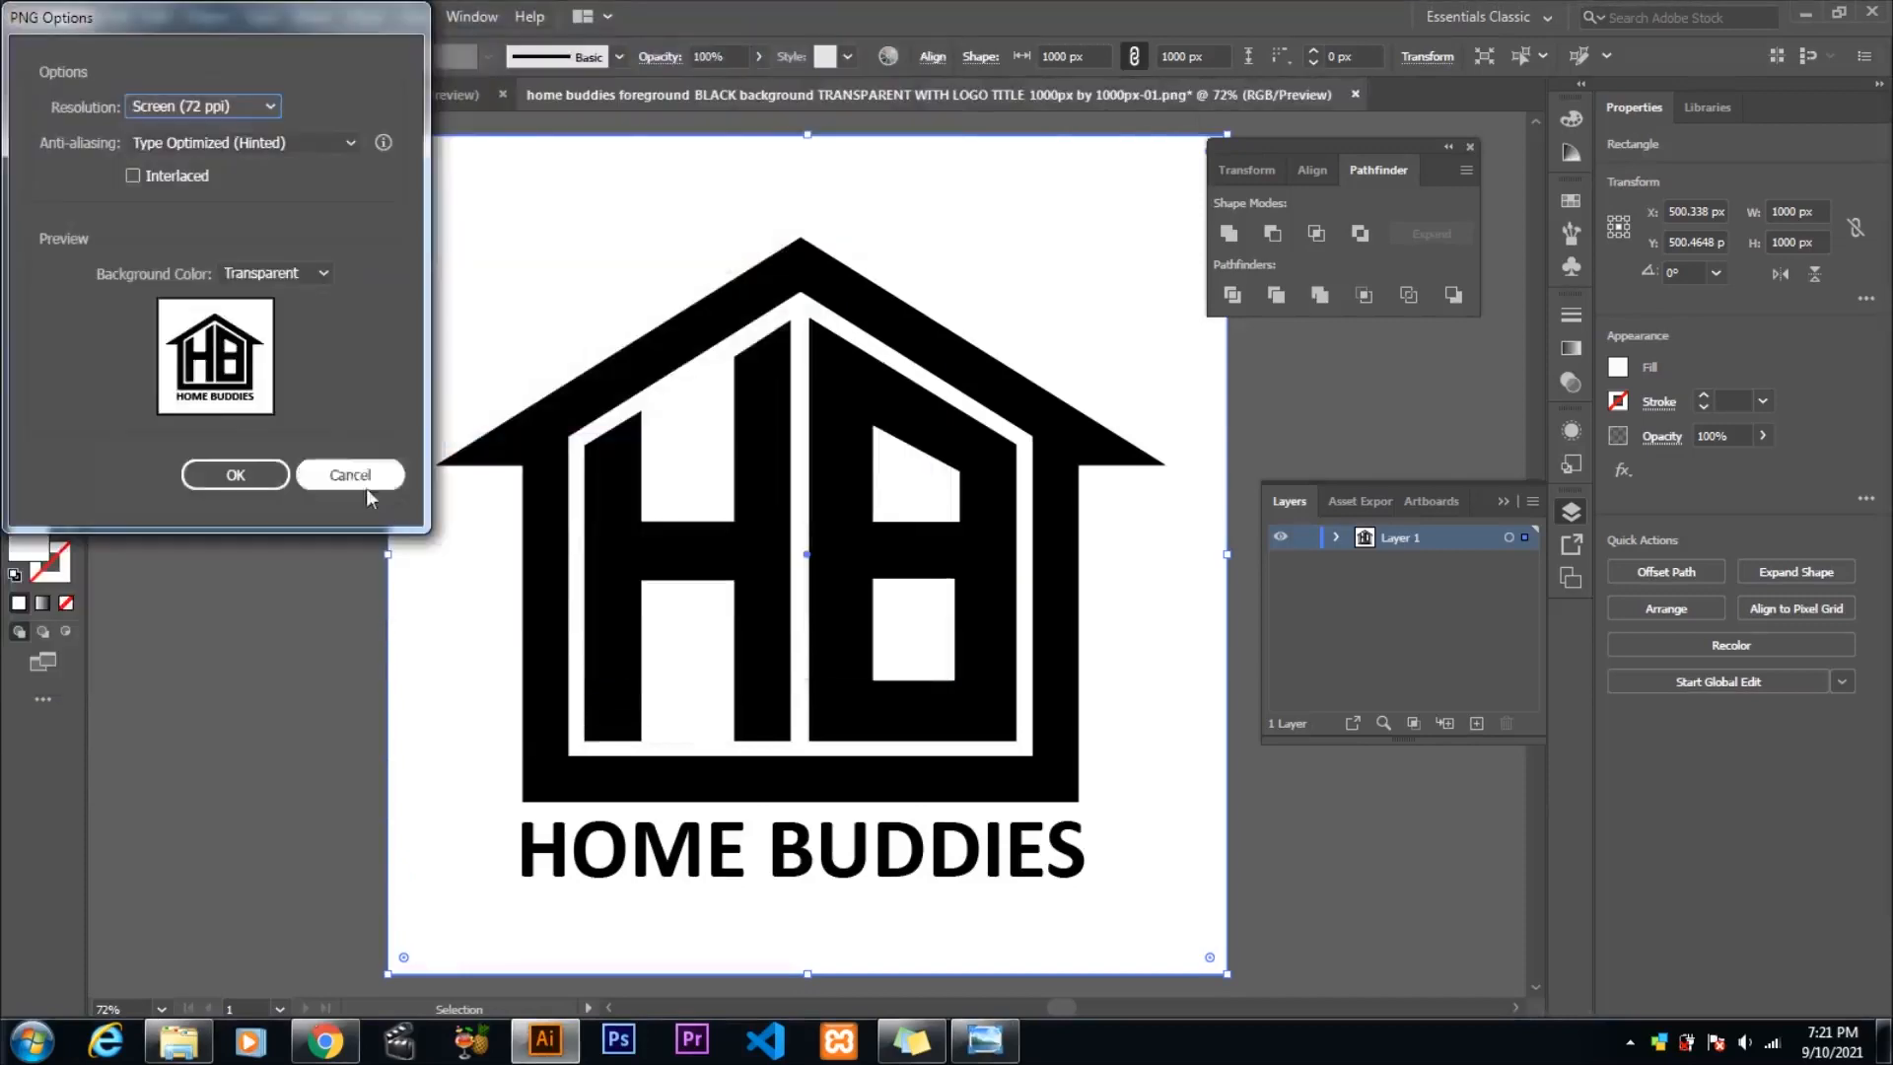
pyautogui.press('Return')
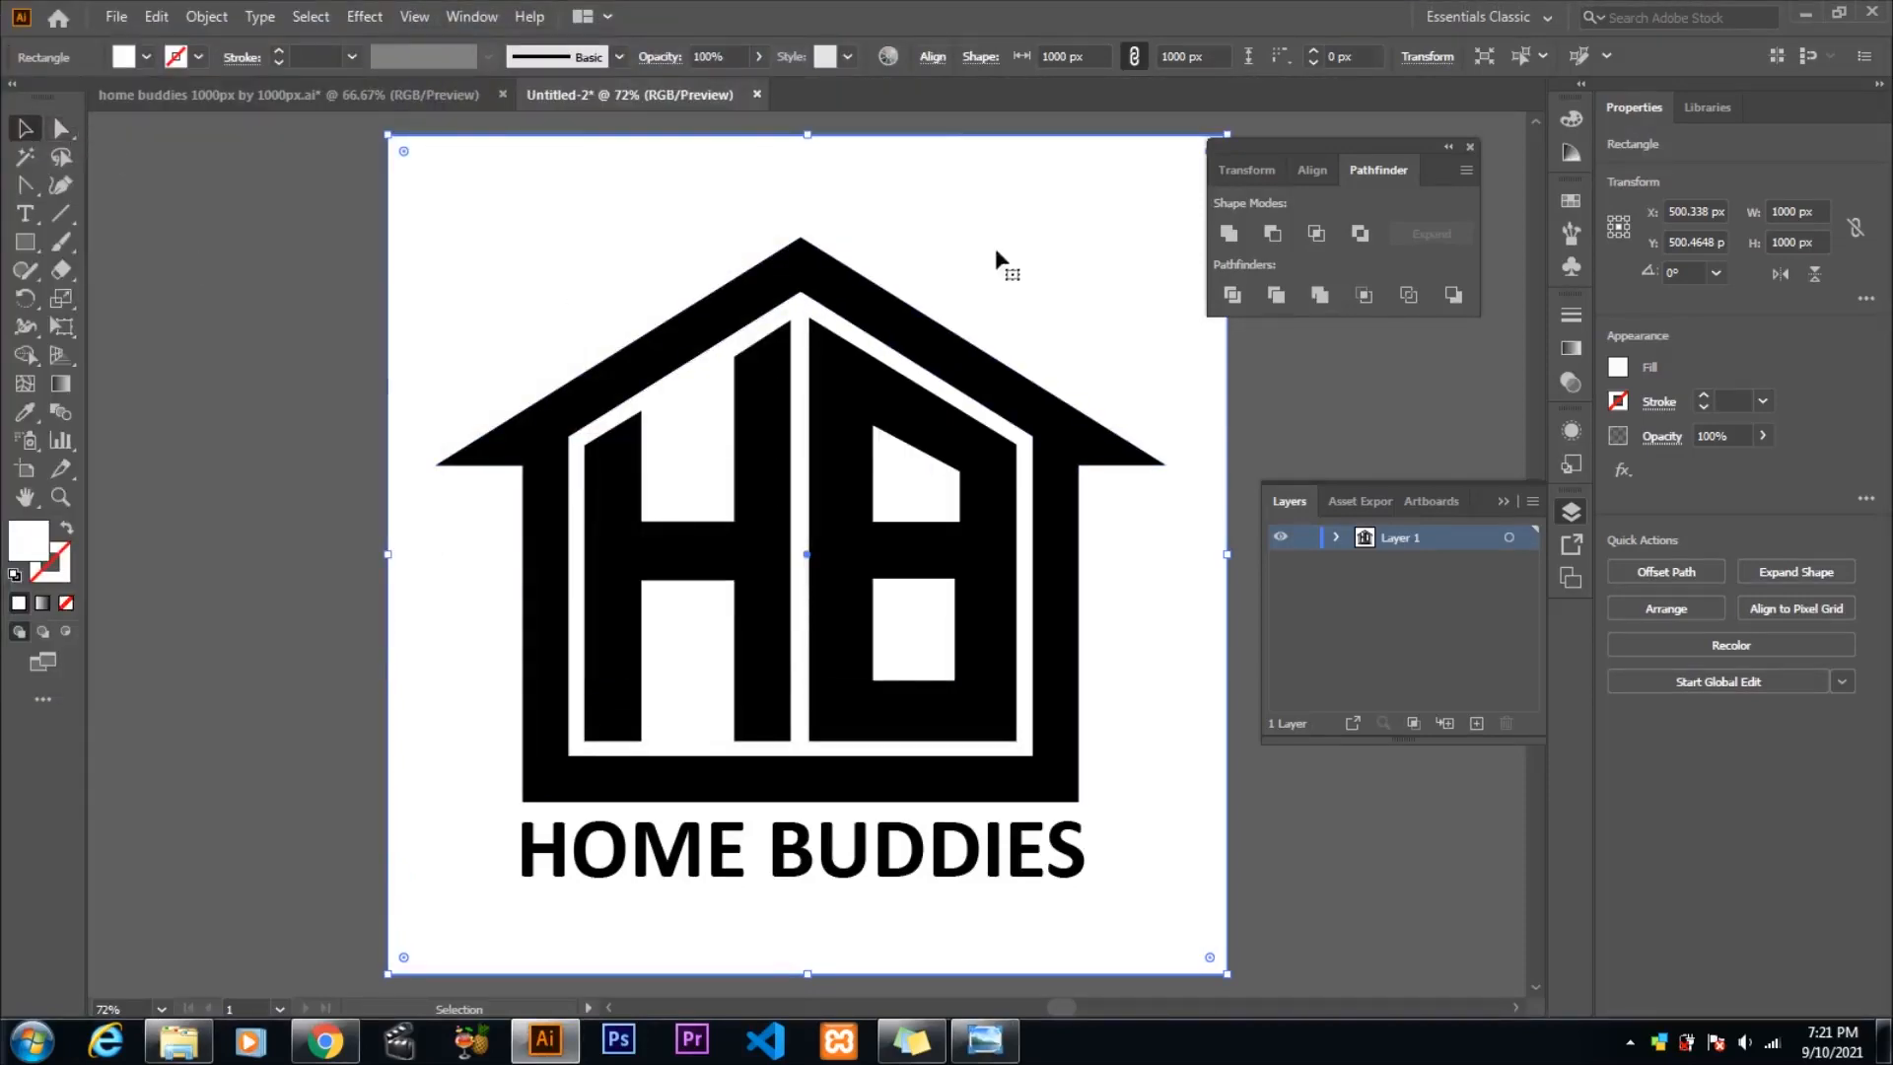
# - Delete the white background rectangle and export the titled logo over the existing "home buddies foreground BLACK background TRANSPARENT WITH LOGO TITLE 1000px by 1000px-01.png"
pyautogui.press('Delete')
pyautogui.click(117, 17)
pyautogui.moveTo(190, 437)
pyautogui.click(522, 462)
pyautogui.click(284, 227)
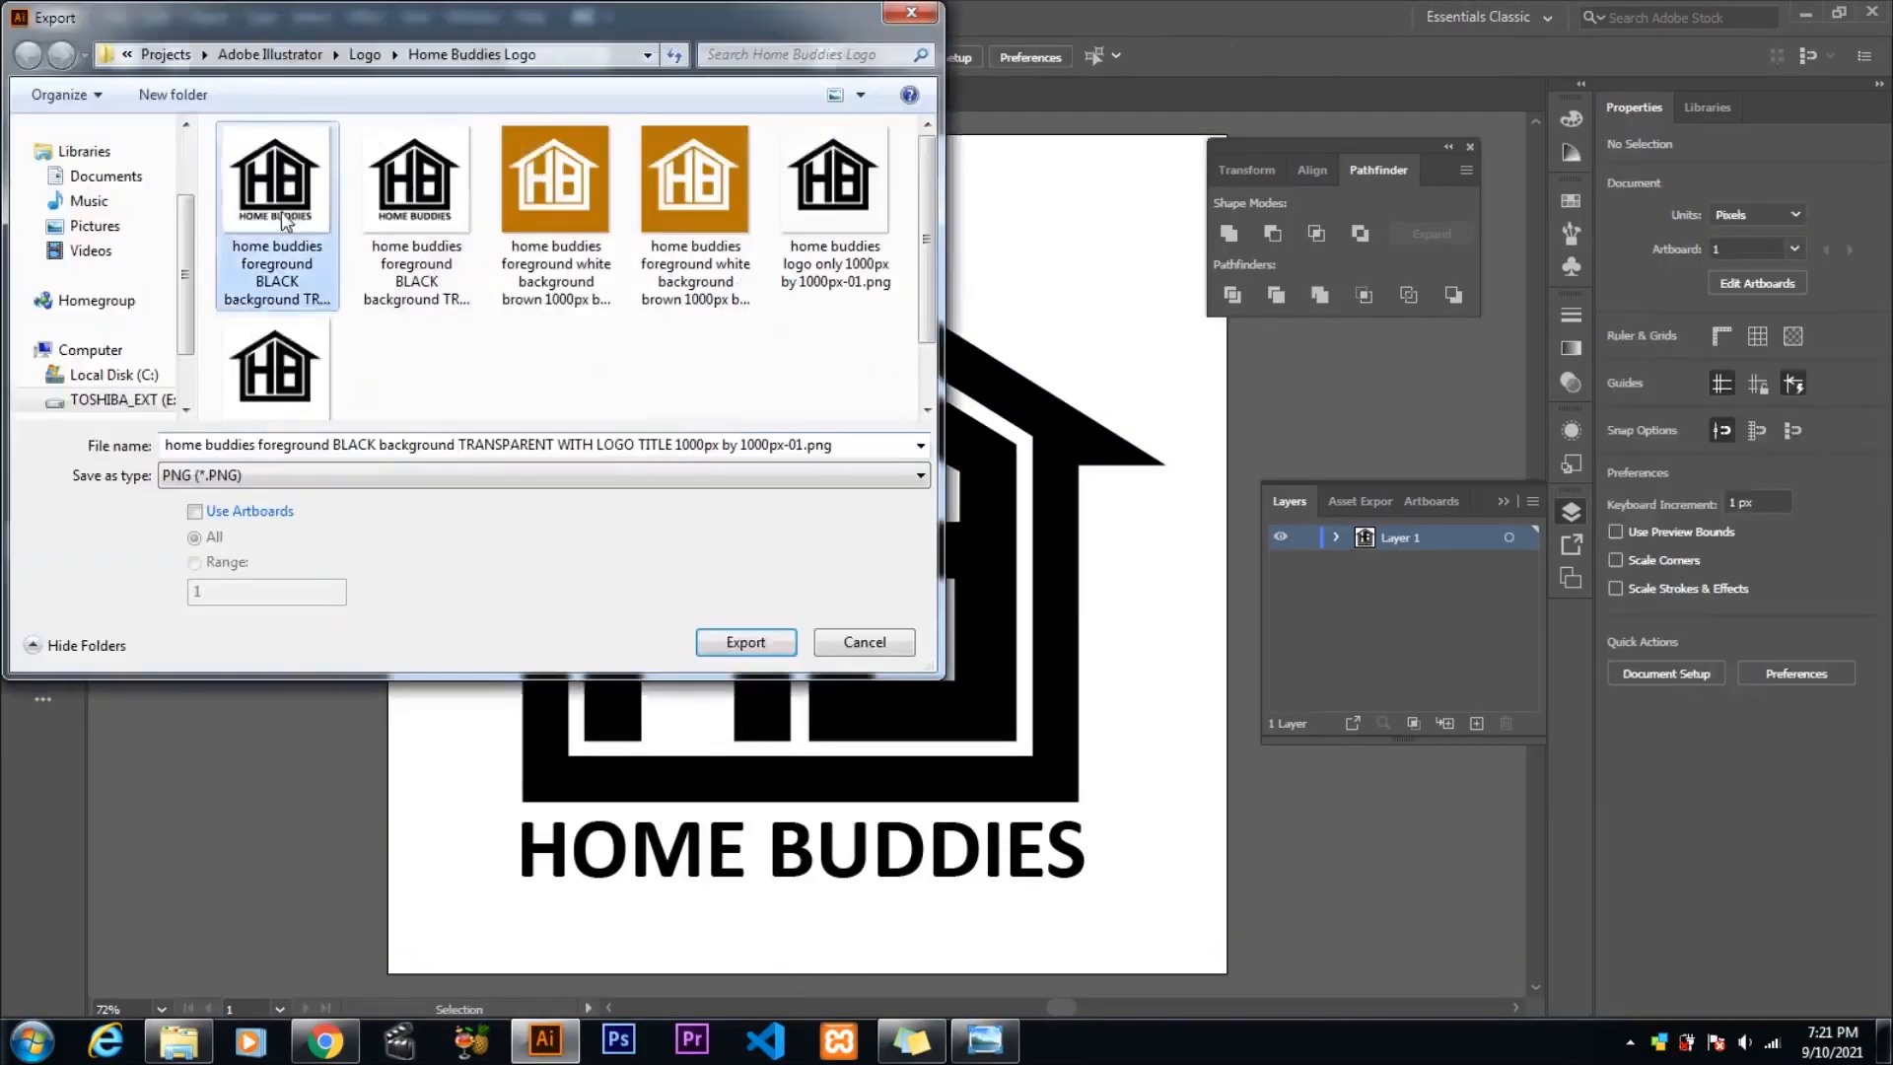
pyautogui.click(746, 641)
pyautogui.click(240, 462)
pyautogui.press('Return')
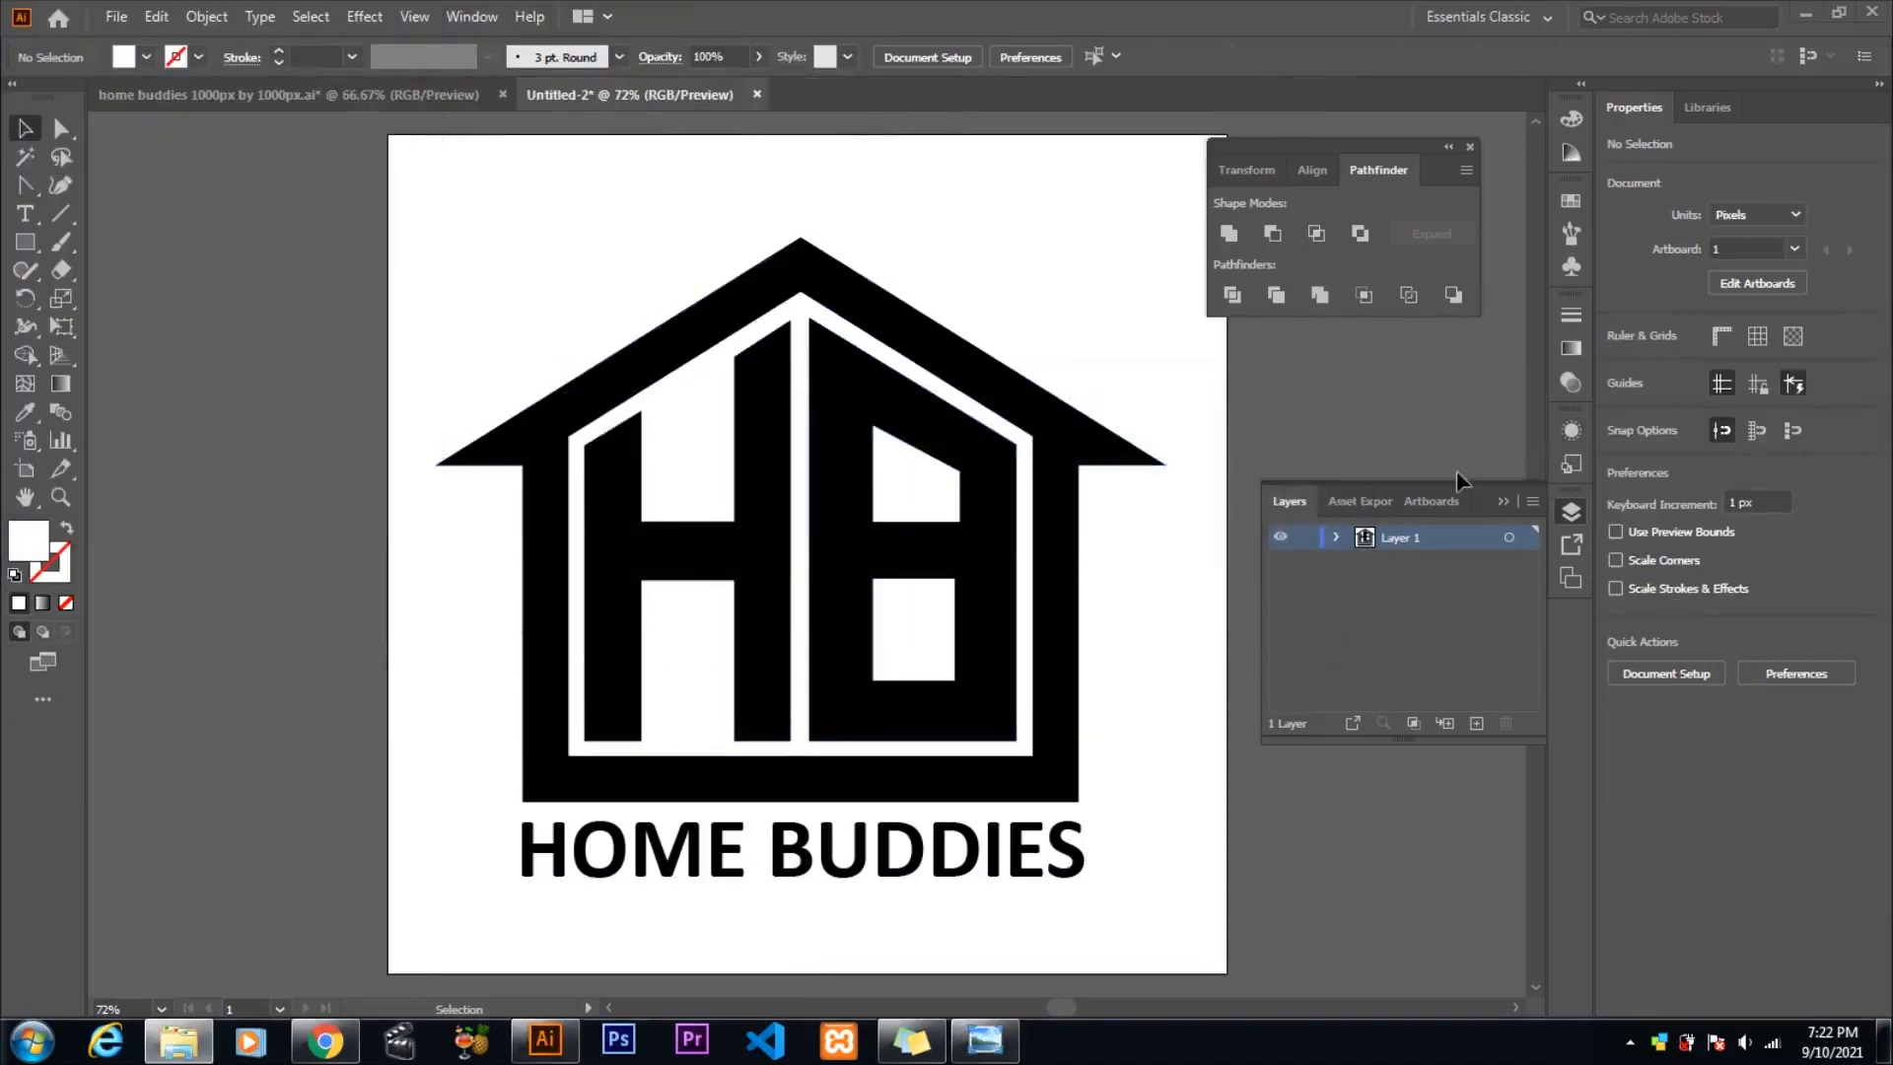
# - Switch to Chrome, open Pexels in a new tab and search it for "home" photos
pyautogui.click(325, 1041)
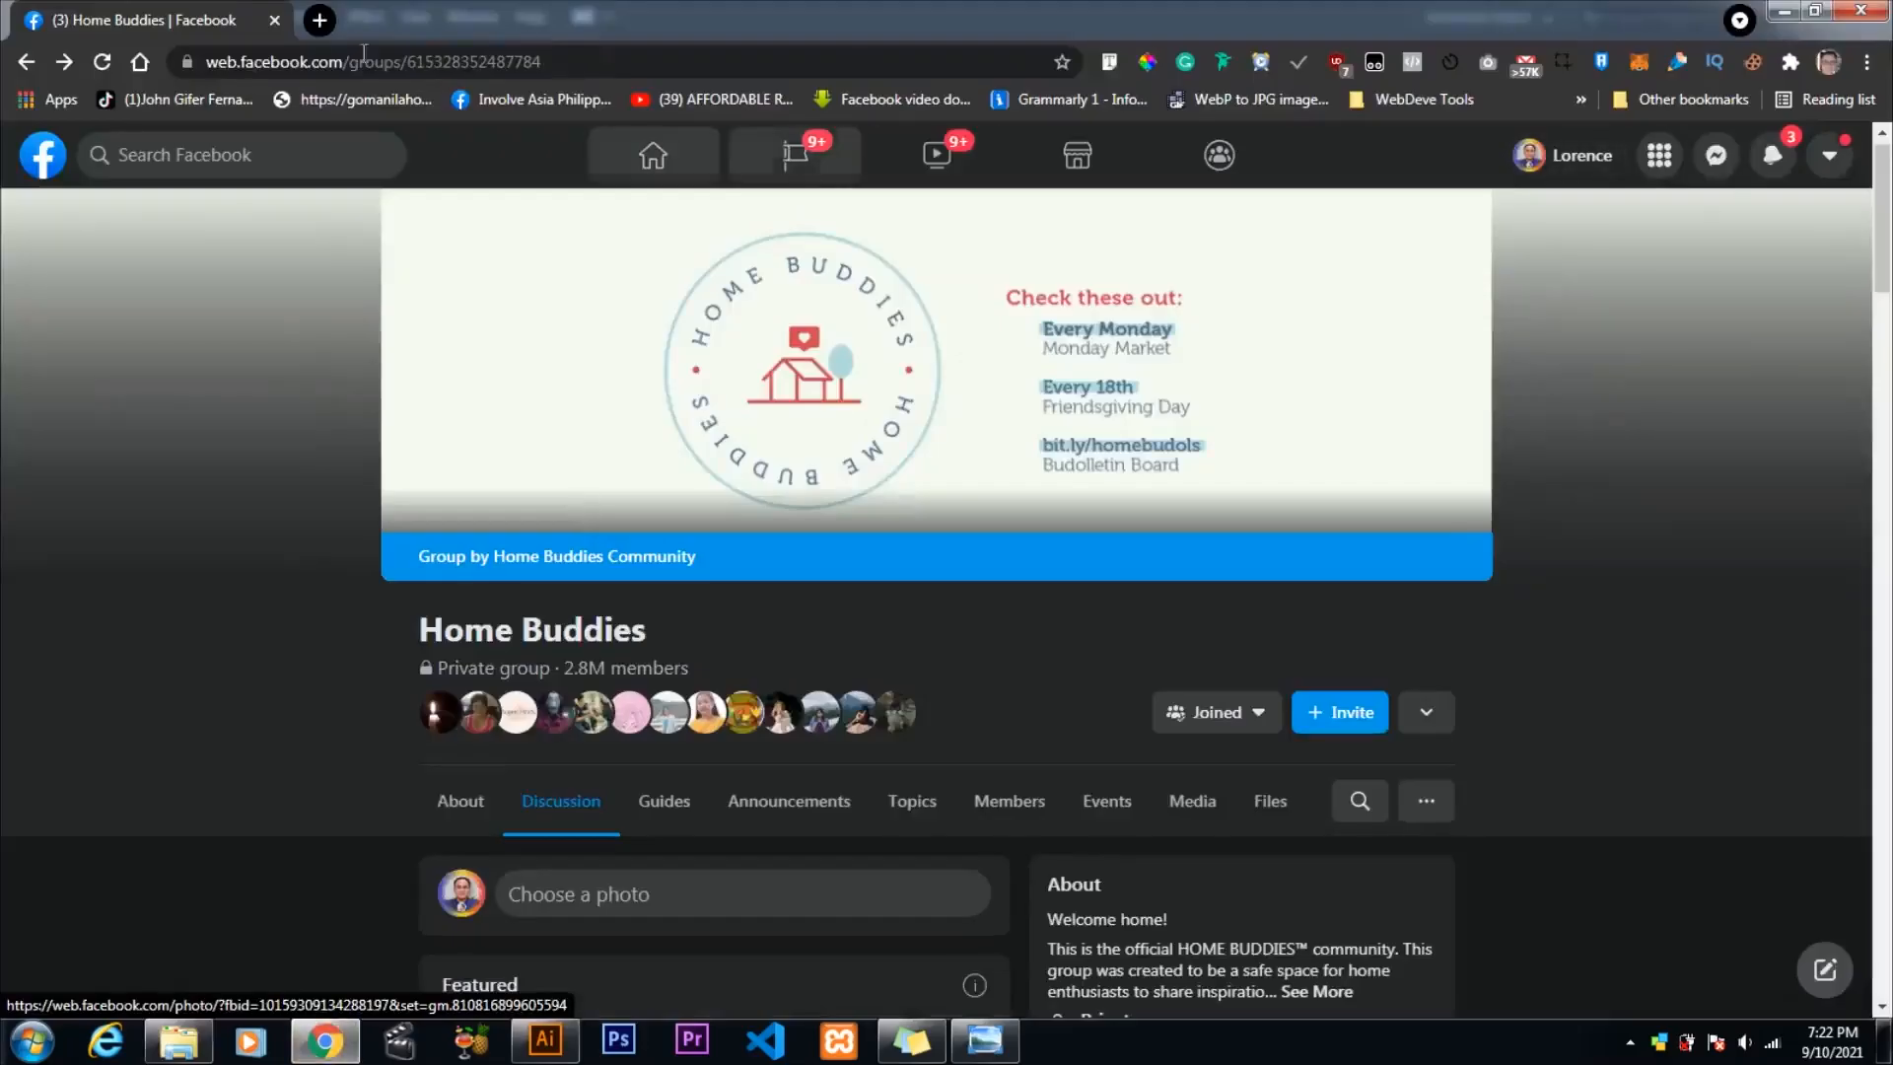
pyautogui.click(318, 20)
pyautogui.write('PE')
pyautogui.press('Return')
pyautogui.click(729, 487)
pyautogui.write('home')
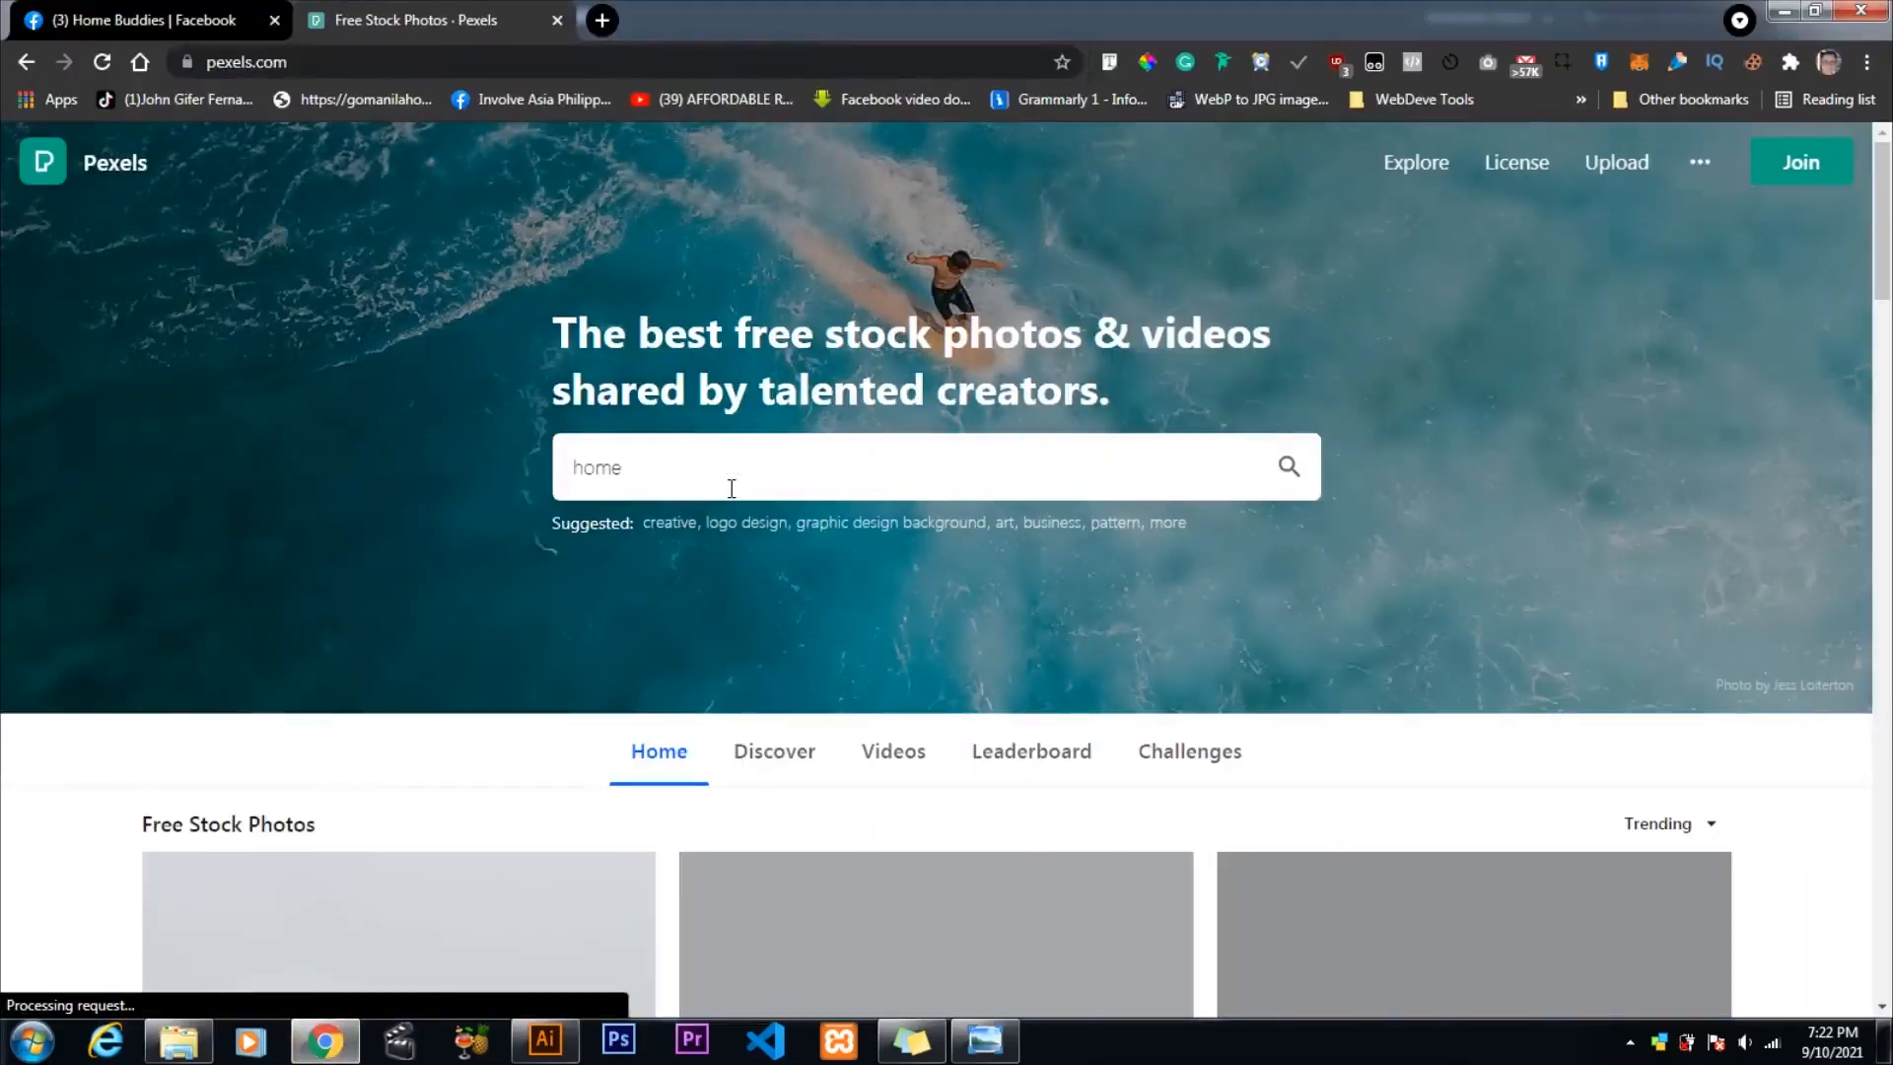
pyautogui.scroll(-15, 1495, 440)
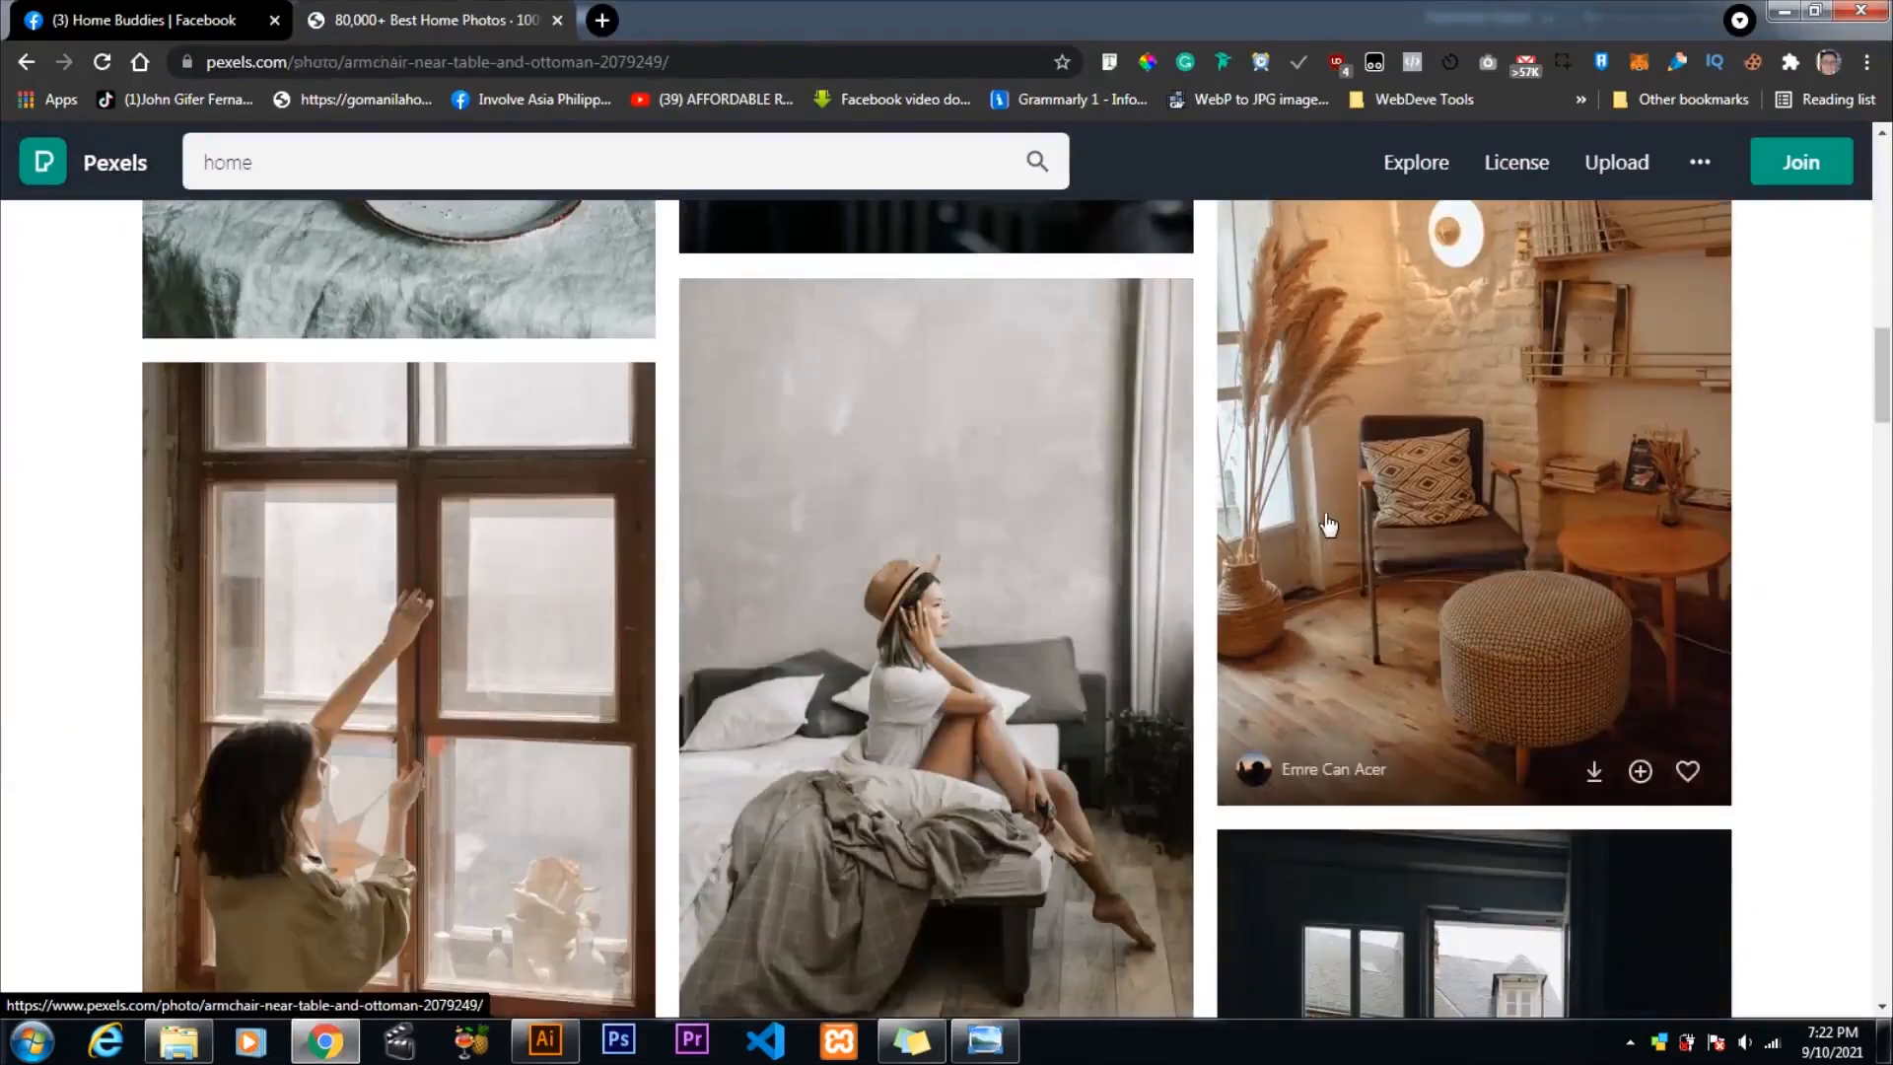
# - Open the photo of the armchair near a table and ottoman and start a free download in a chosen size
pyautogui.click(1458, 552)
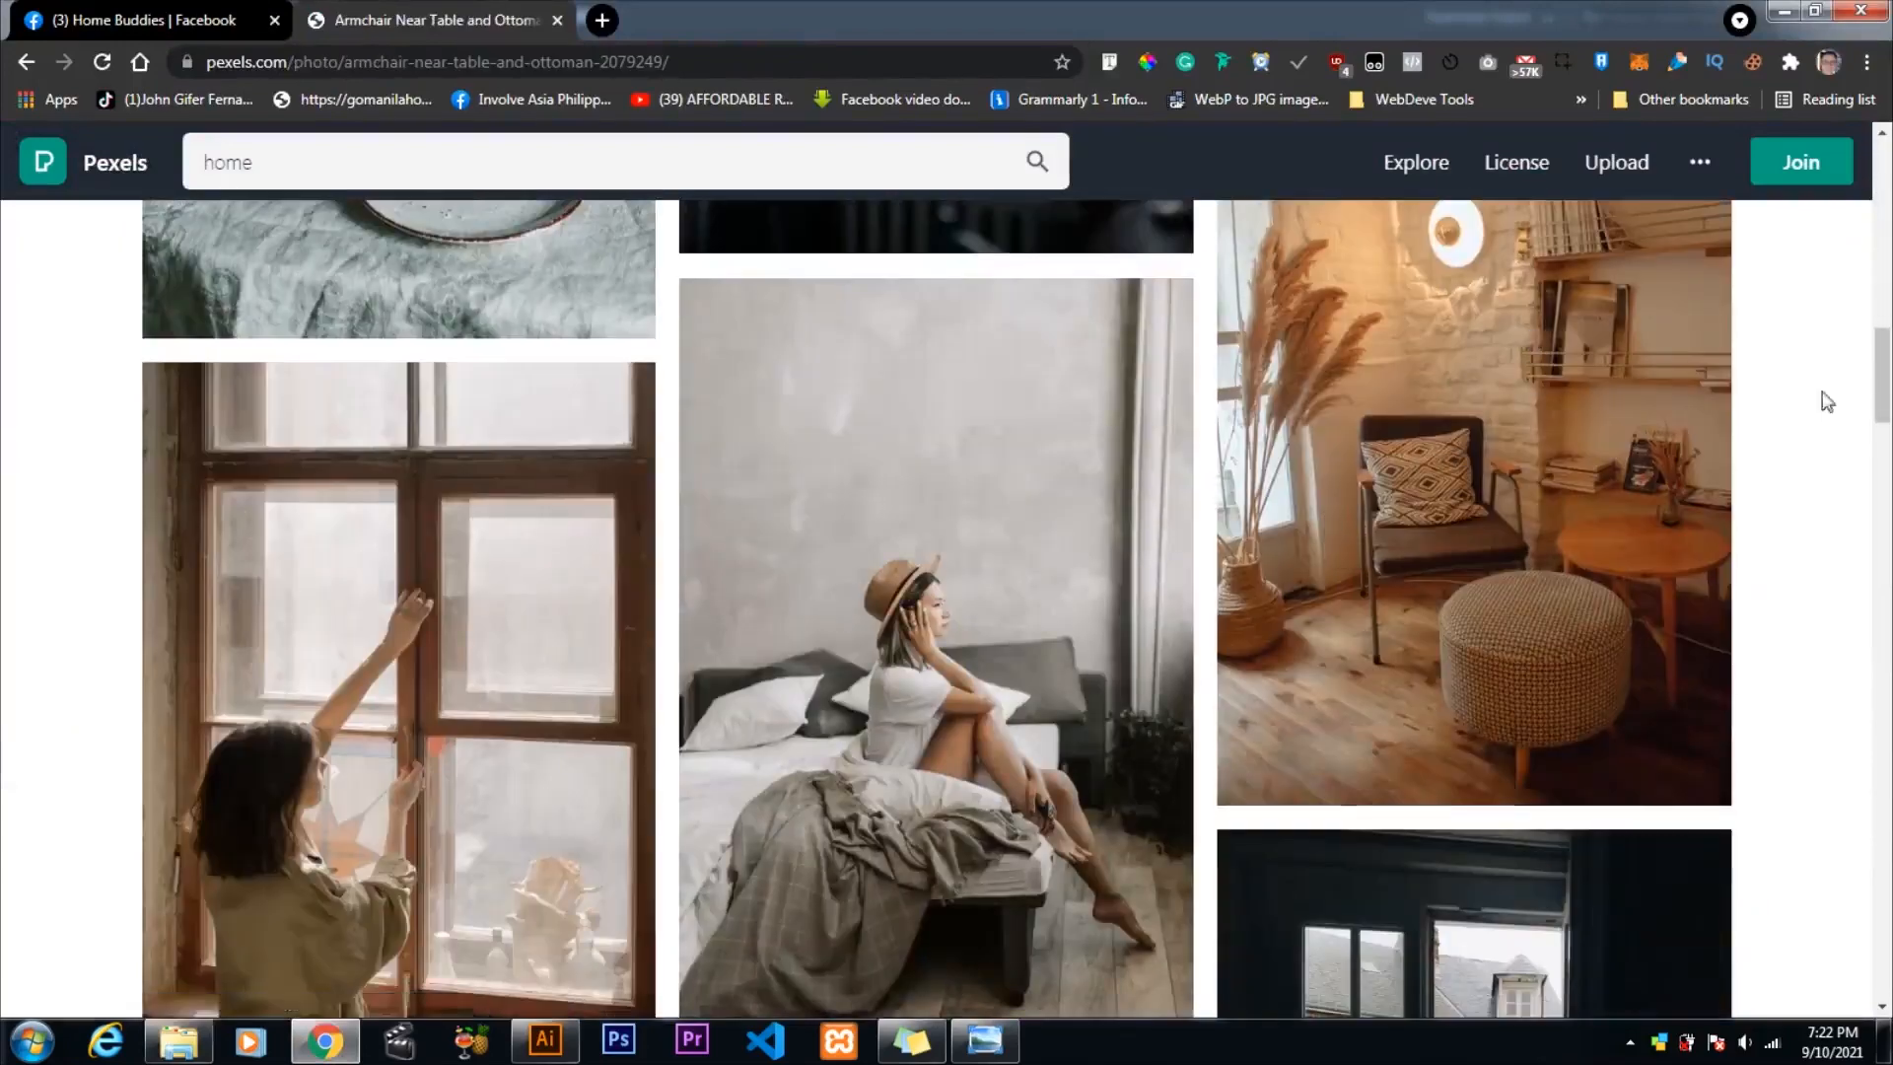
pyautogui.click(1606, 170)
pyautogui.click(1325, 428)
pyautogui.click(1365, 631)
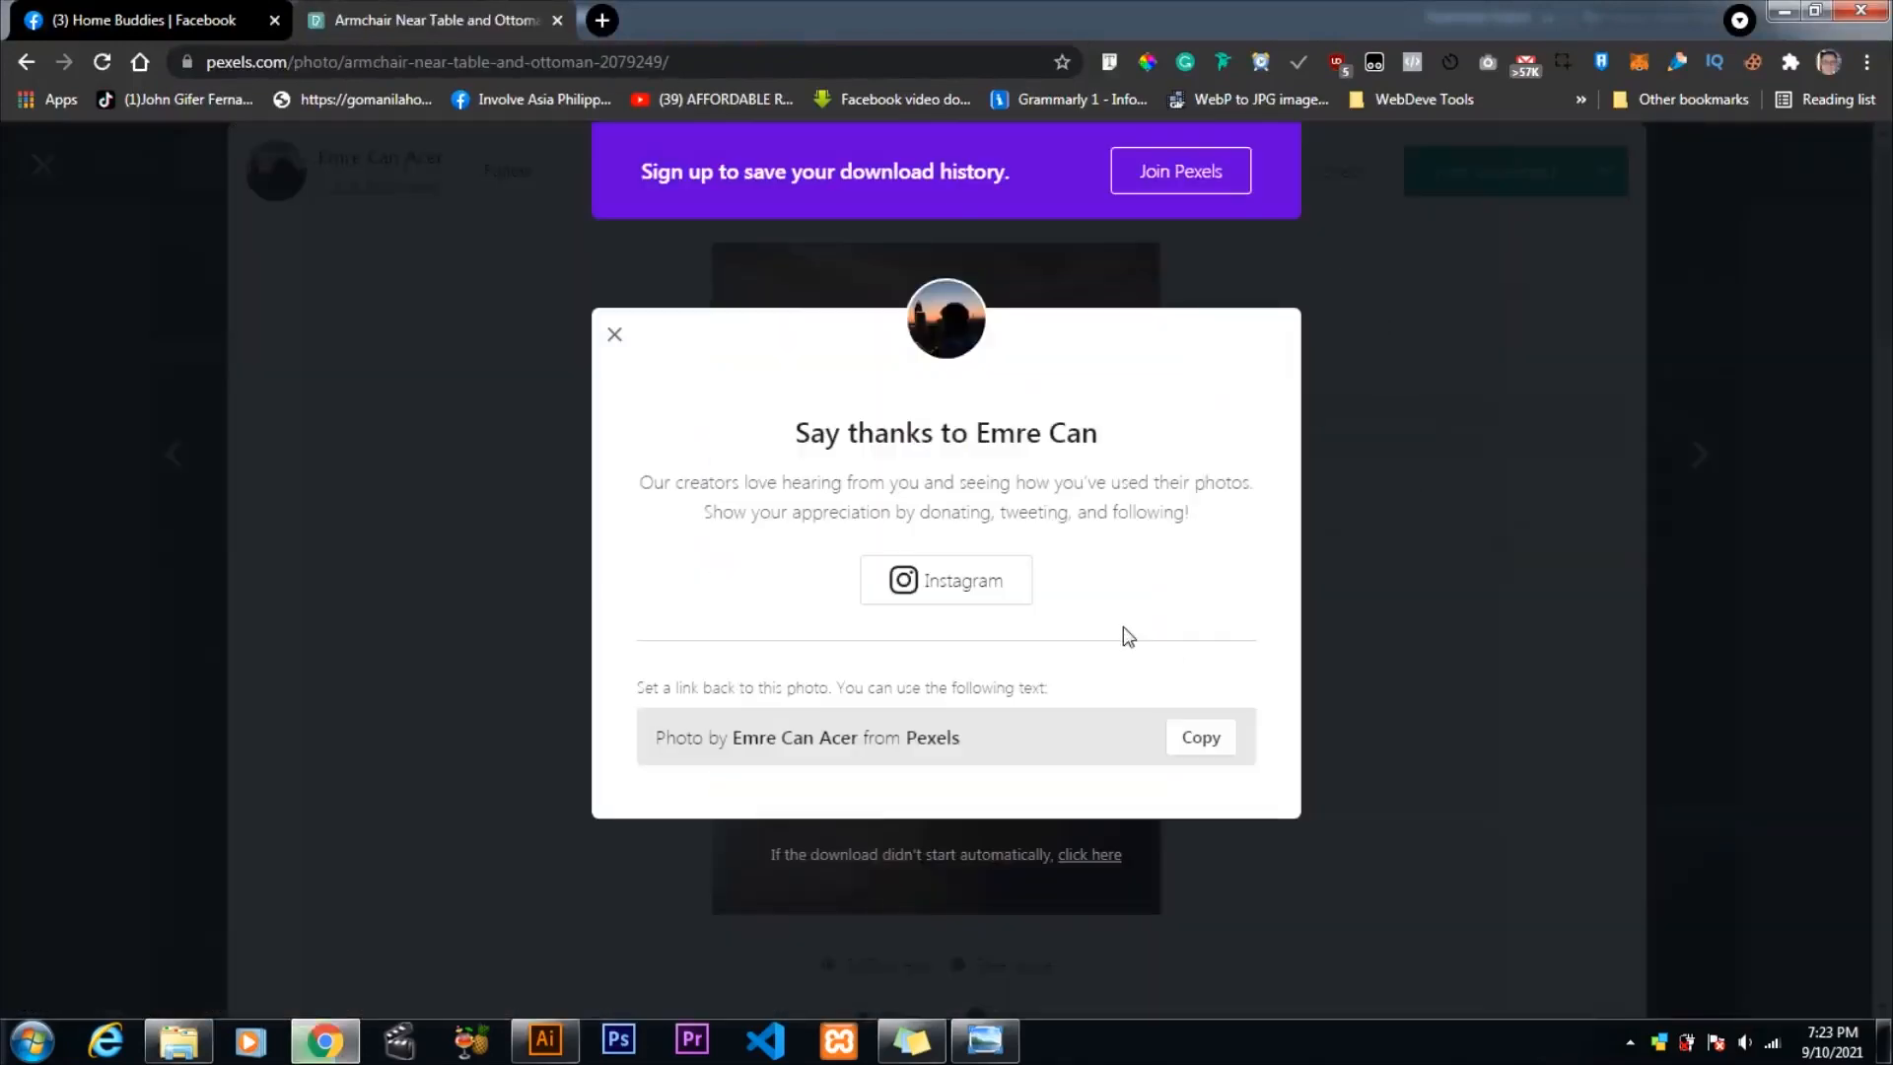
# - Save the armchair photo as a JPEG in the logo project's subfolder under Projects on drive E, keeping the suggested file name
pyautogui.click(176, 59)
pyautogui.moveTo(928, 163); pyautogui.dragTo(929, 229)
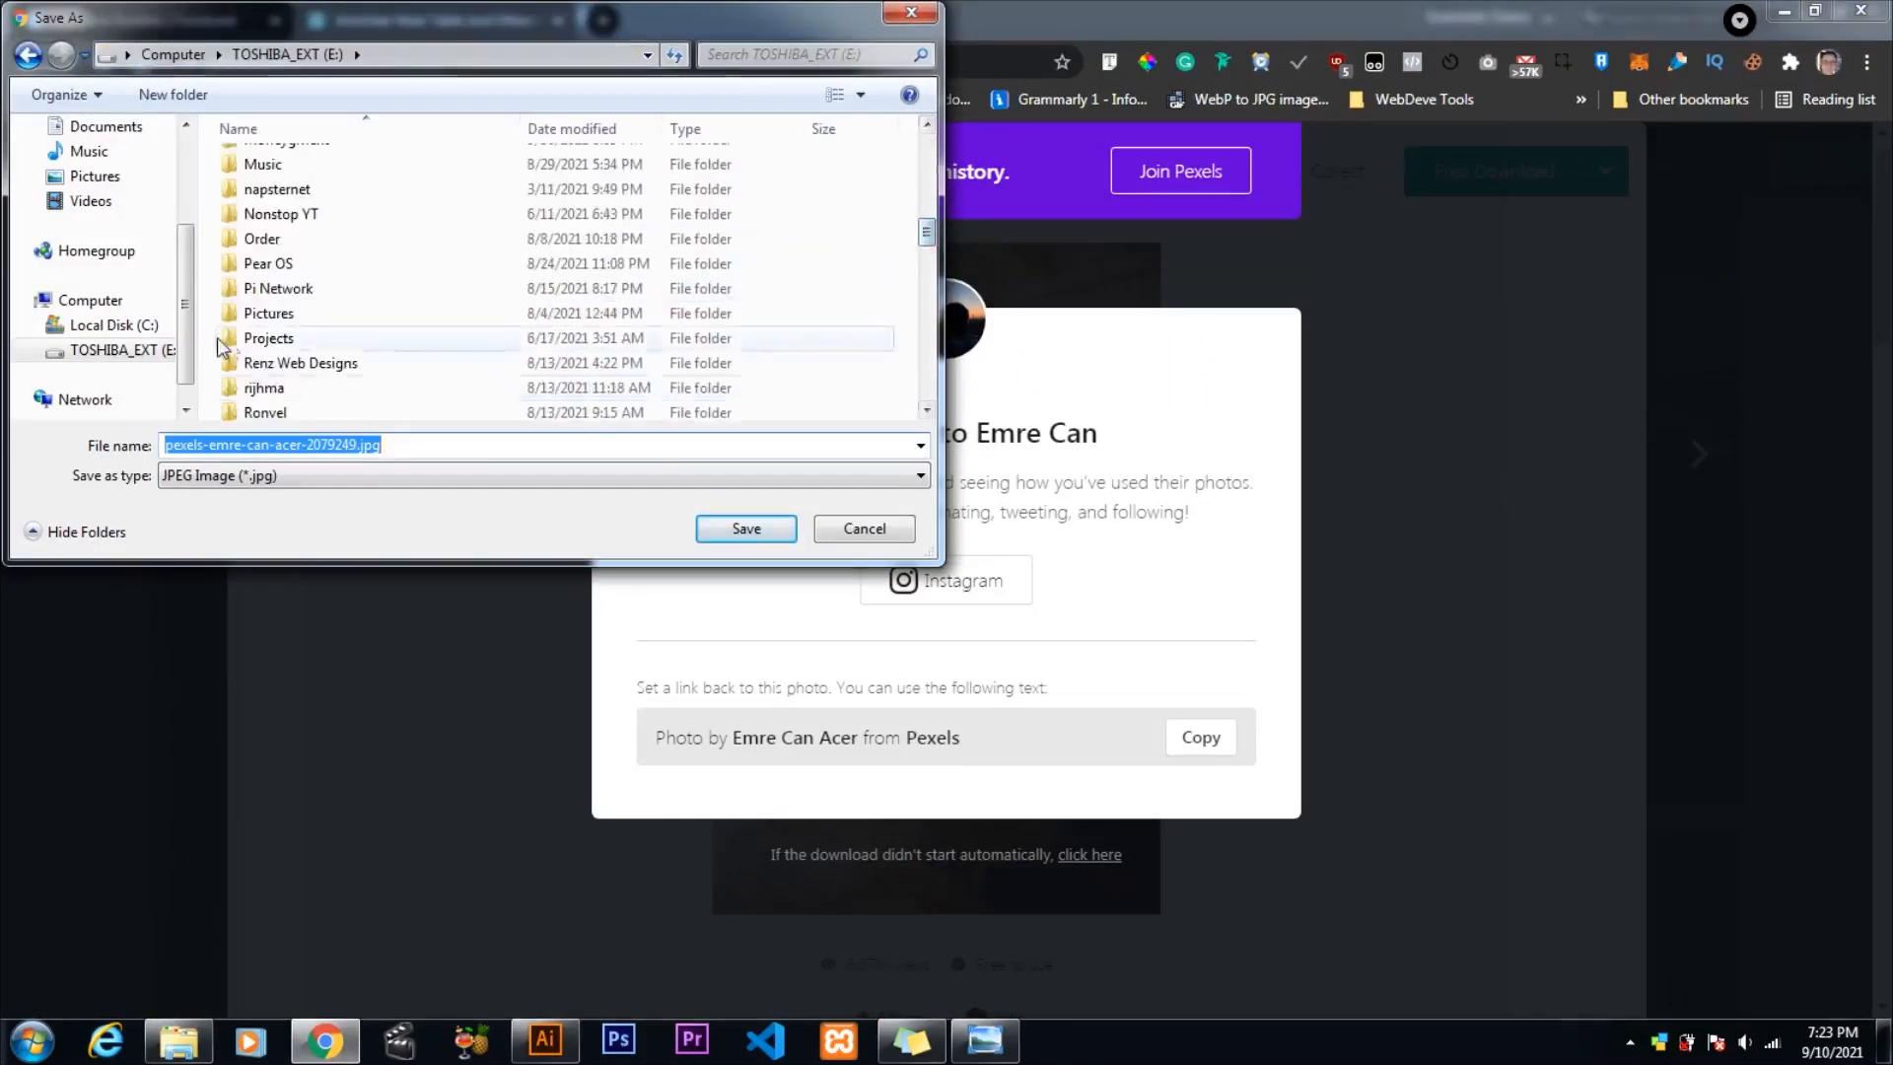
pyautogui.doubleClick(268, 341)
pyautogui.doubleClick(296, 165)
pyautogui.doubleClick(558, 187)
pyautogui.doubleClick(380, 165)
pyautogui.doubleClick(308, 164)
pyautogui.click(741, 529)
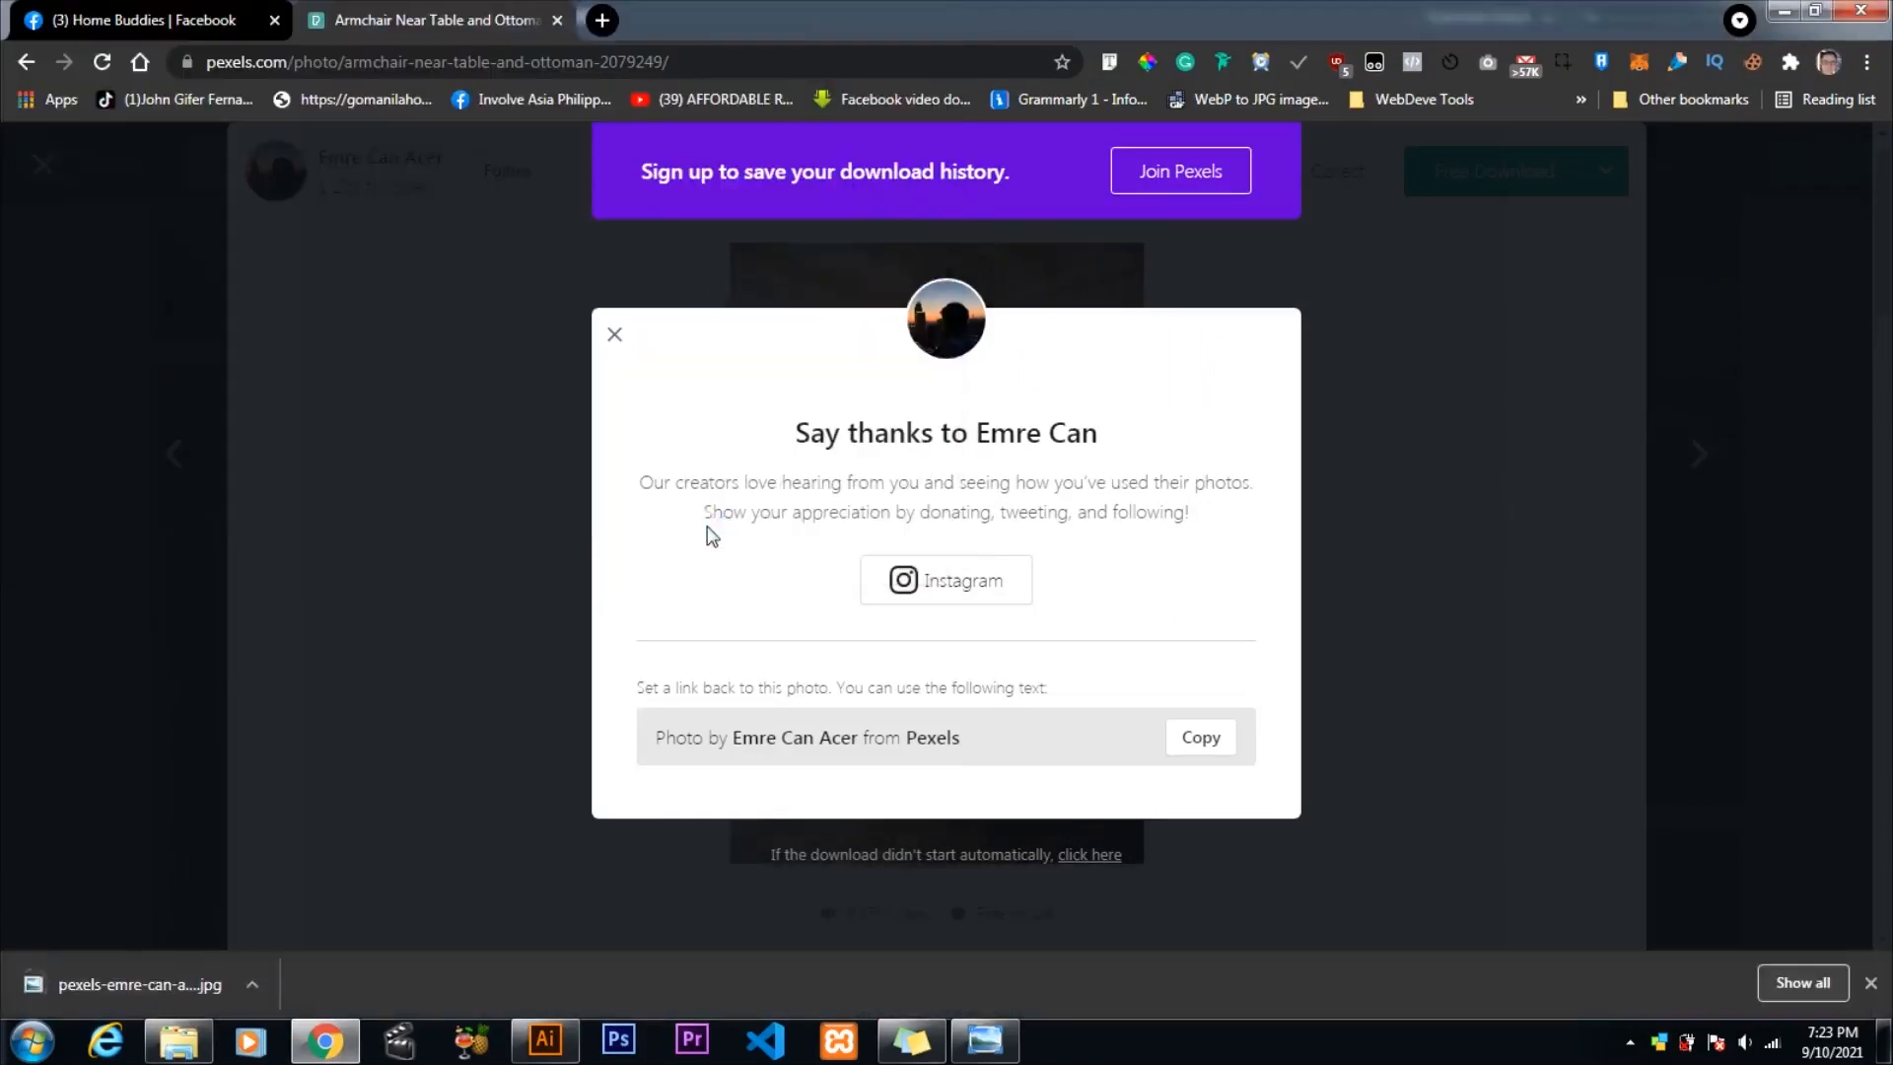
# - Place the downloaded photo in a new Illustrator document and scale it to the artboard's full 1000 px width
pyautogui.click(554, 1043)
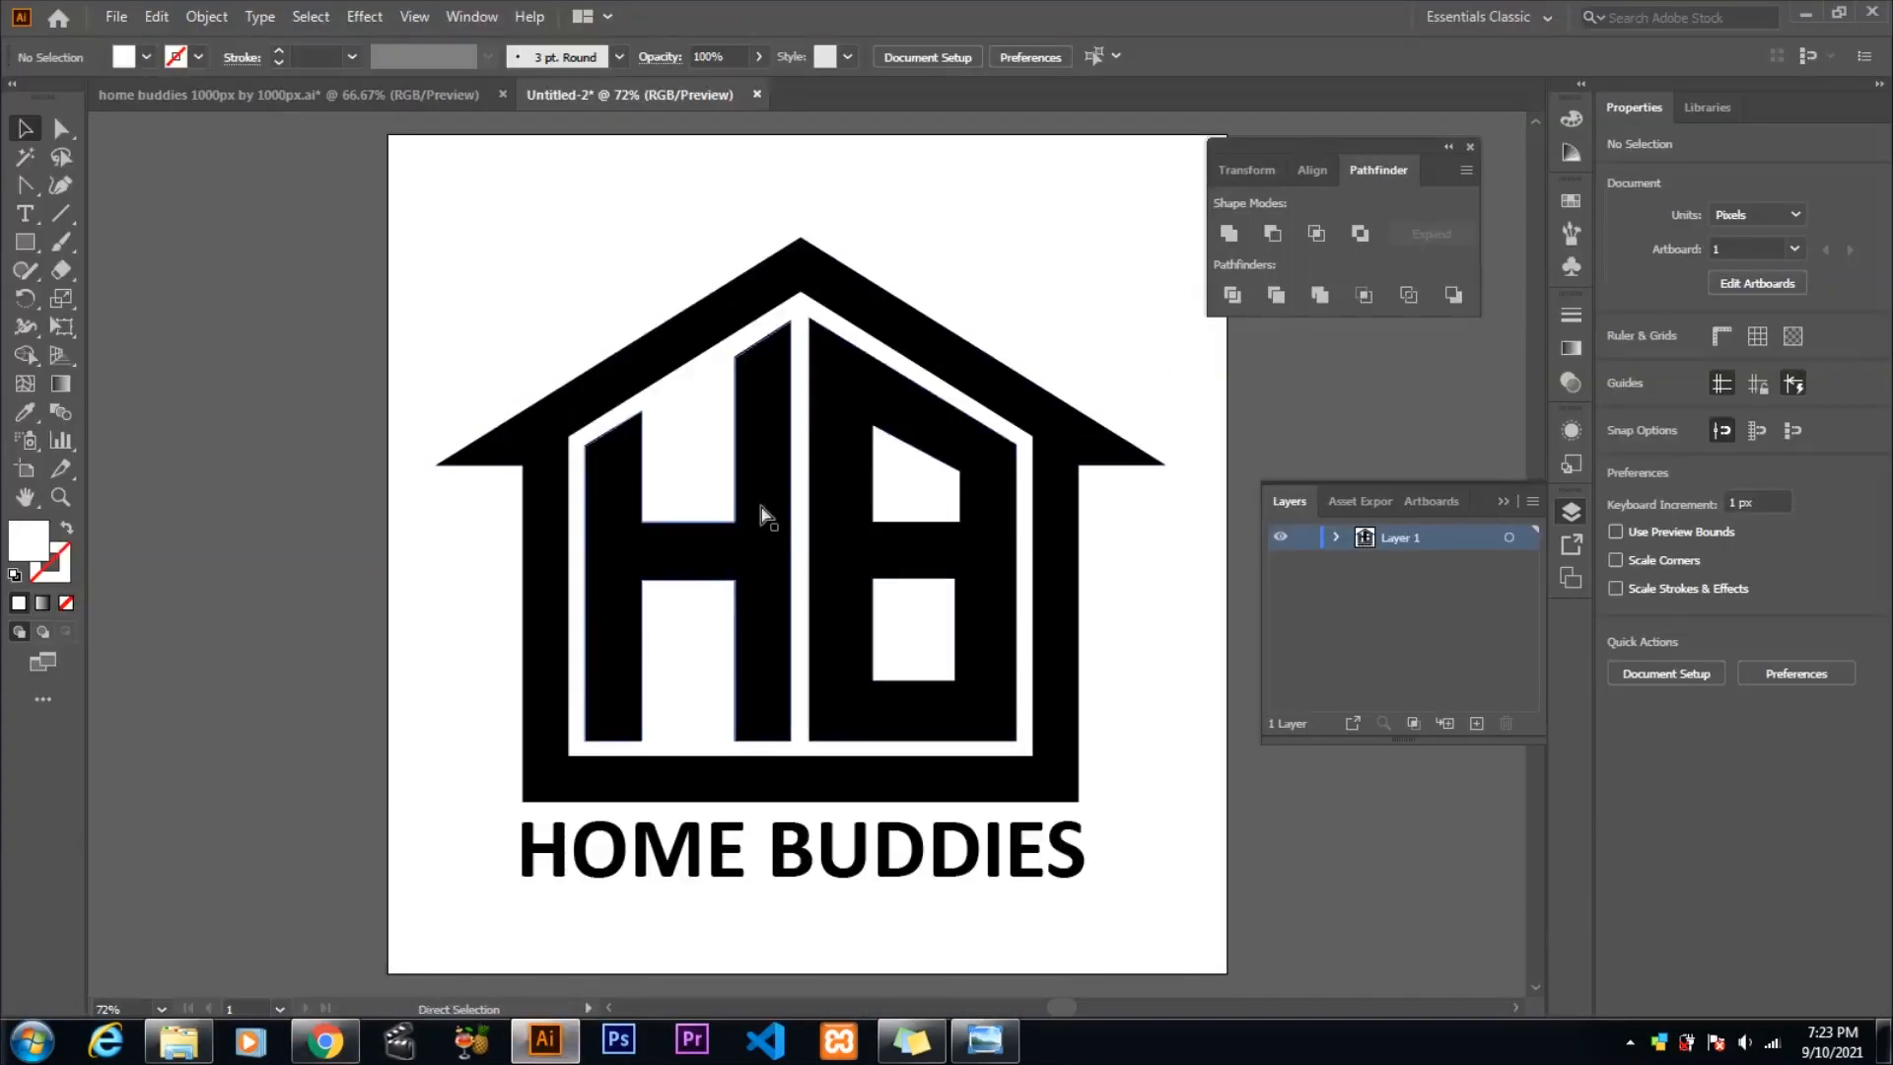
pyautogui.hotkey('ctrl', 'n')
pyautogui.press('Return')
pyautogui.click(325, 1041)
pyautogui.moveTo(128, 992); pyautogui.dragTo(707, 657)
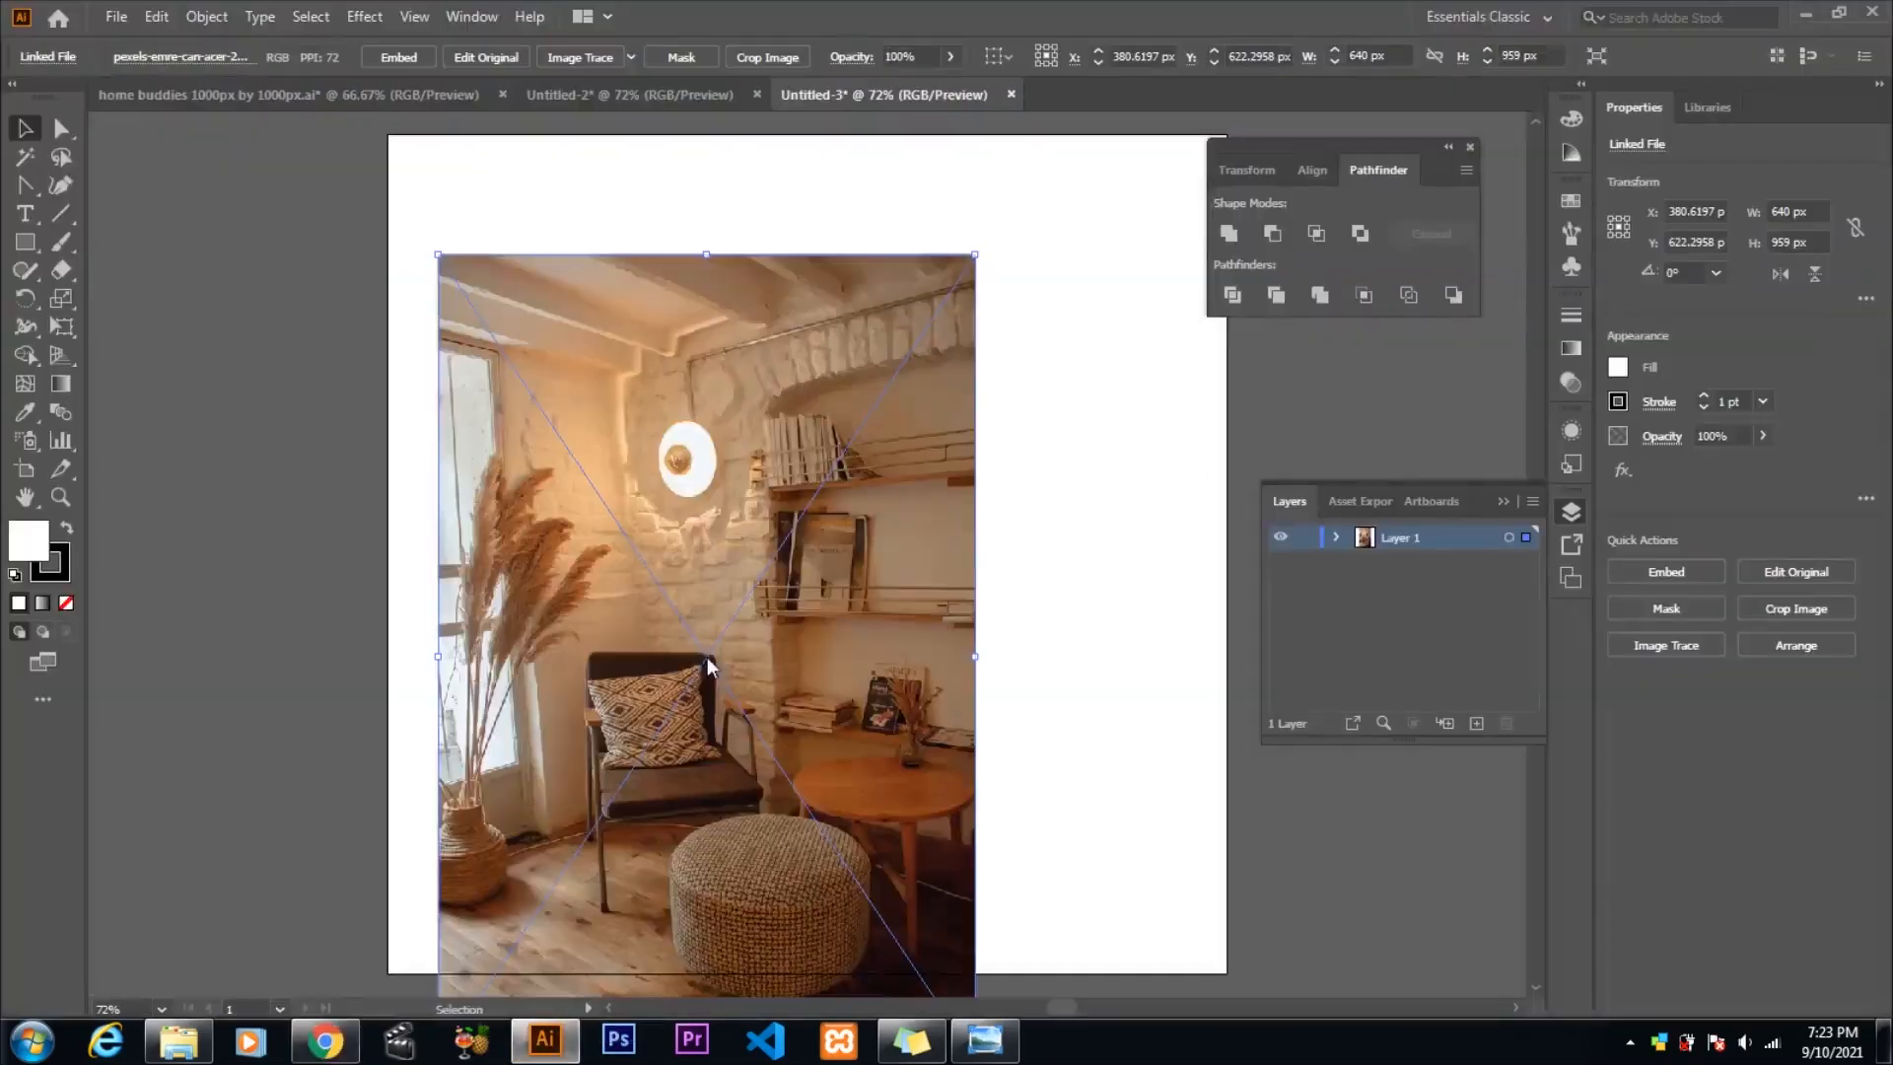
pyautogui.moveTo(440, 656); pyautogui.dragTo(388, 656)
pyautogui.moveTo(975, 656); pyautogui.dragTo(1226, 656)
# - Copy the whole titled logo from Untitled-2 and paste it over the photo in Untitled-3
pyautogui.click(646, 96)
pyautogui.hotkey('ctrl', 'a')
pyautogui.hotkey('ctrl', 'c')
pyautogui.click(883, 94)
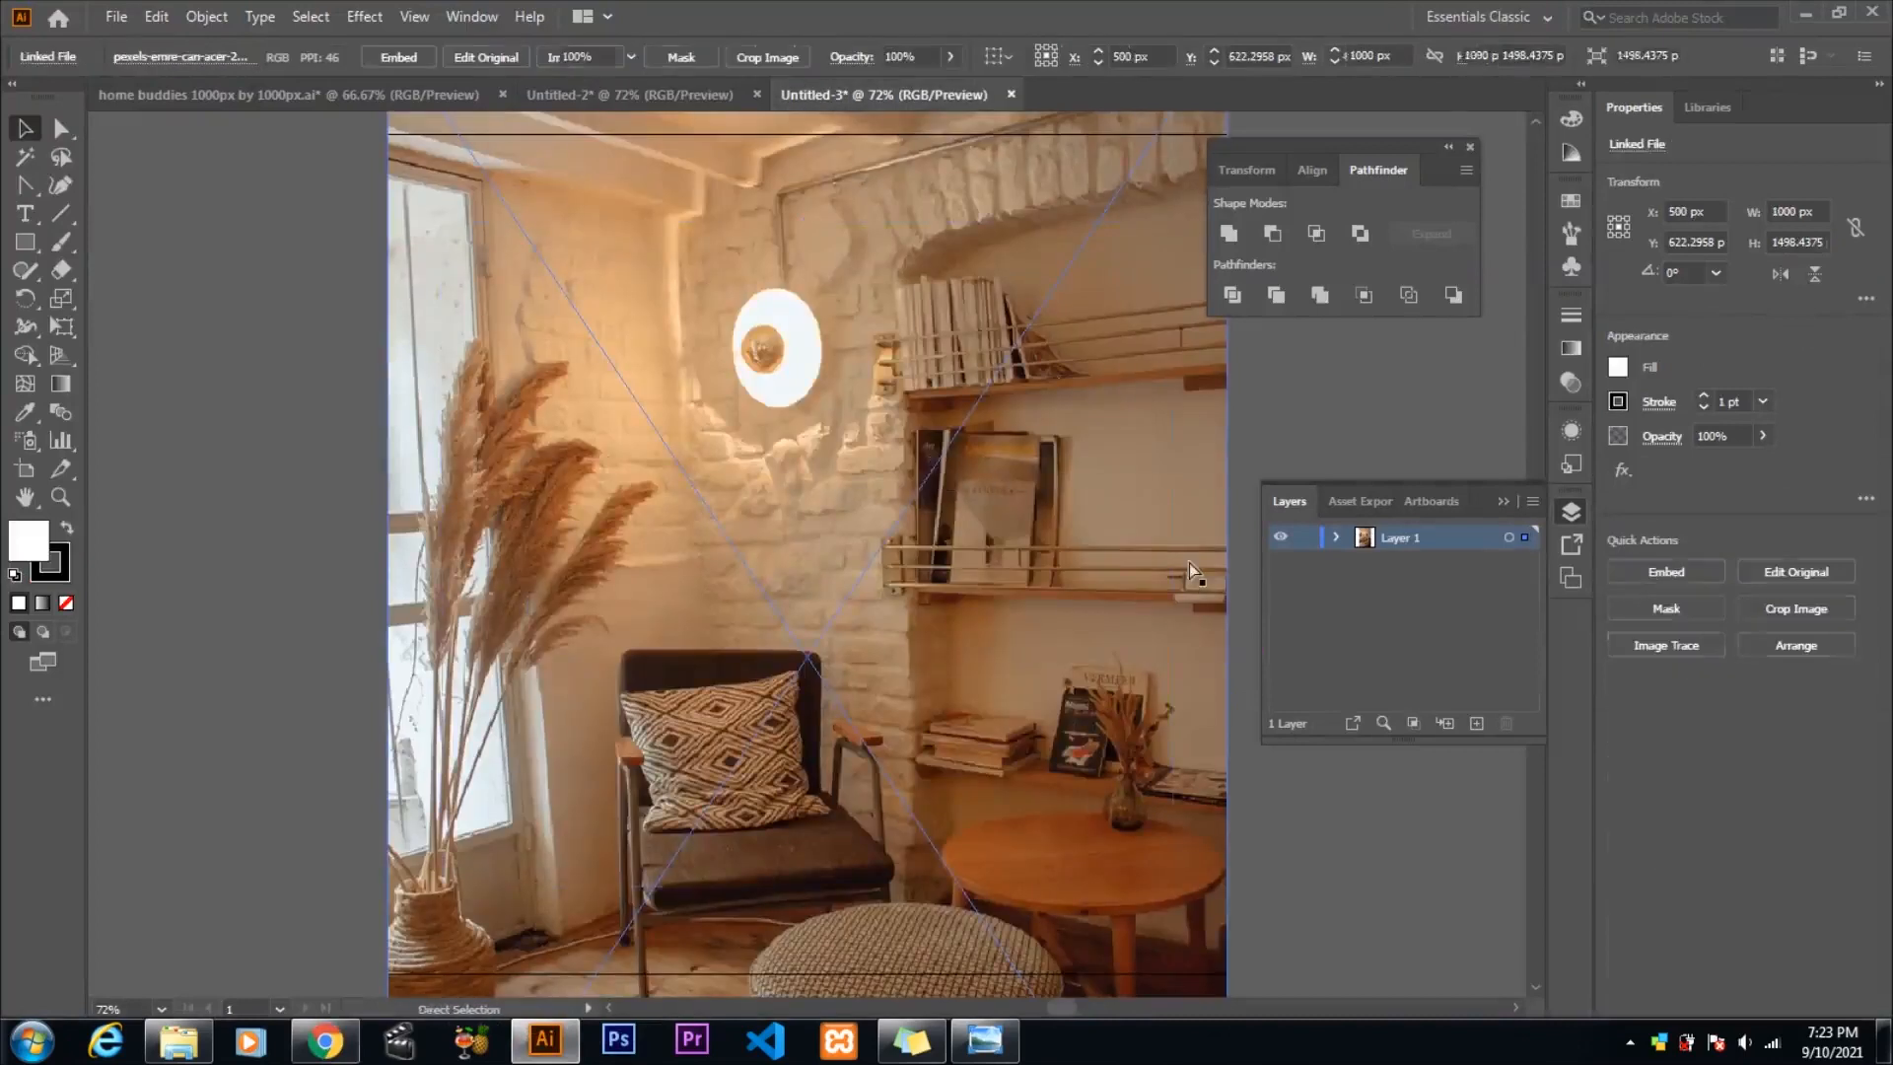
pyautogui.hotkey('ctrl', 'v')
# - Undo pasting the titled logo over the photo
pyautogui.press('Delete')
pyautogui.hotkey('ctrl', 'z')
pyautogui.rightClick(628, 395)
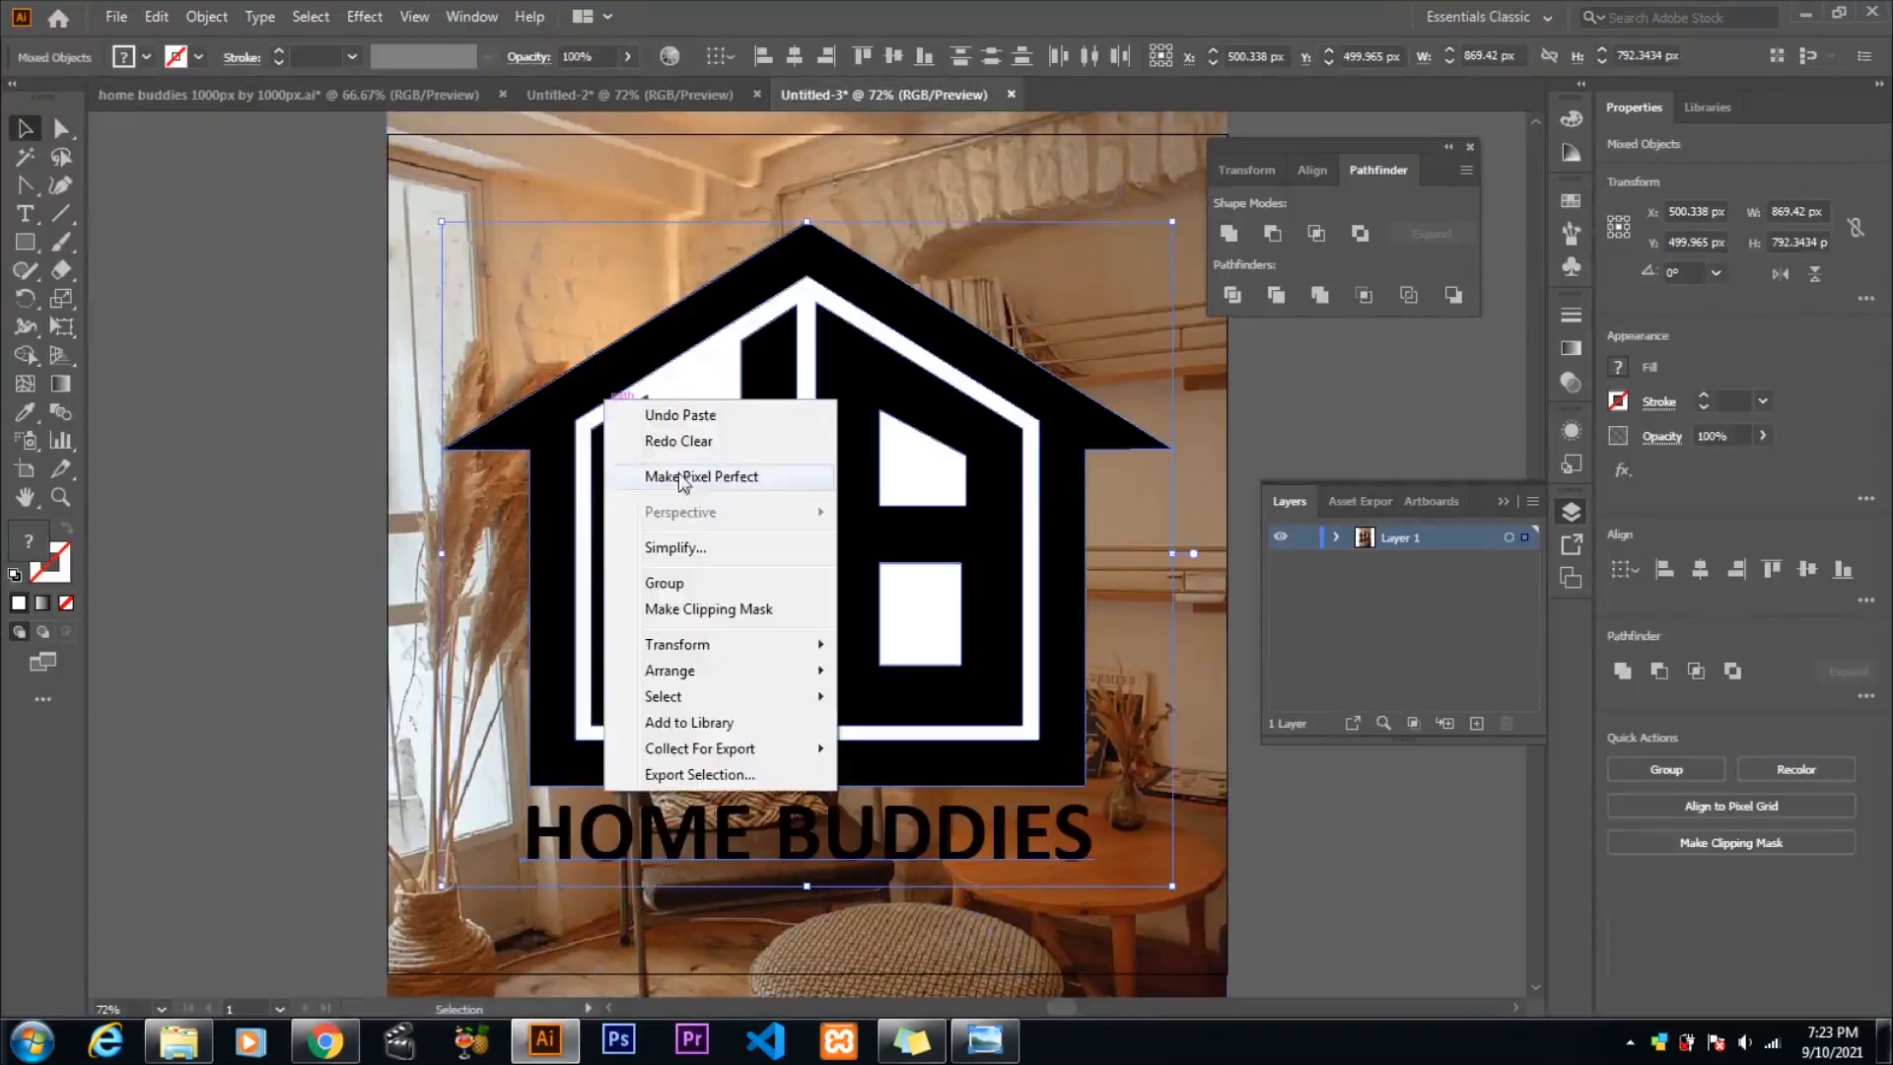
pyautogui.click(325, 464)
pyautogui.hotkey('ctrl', 'z')
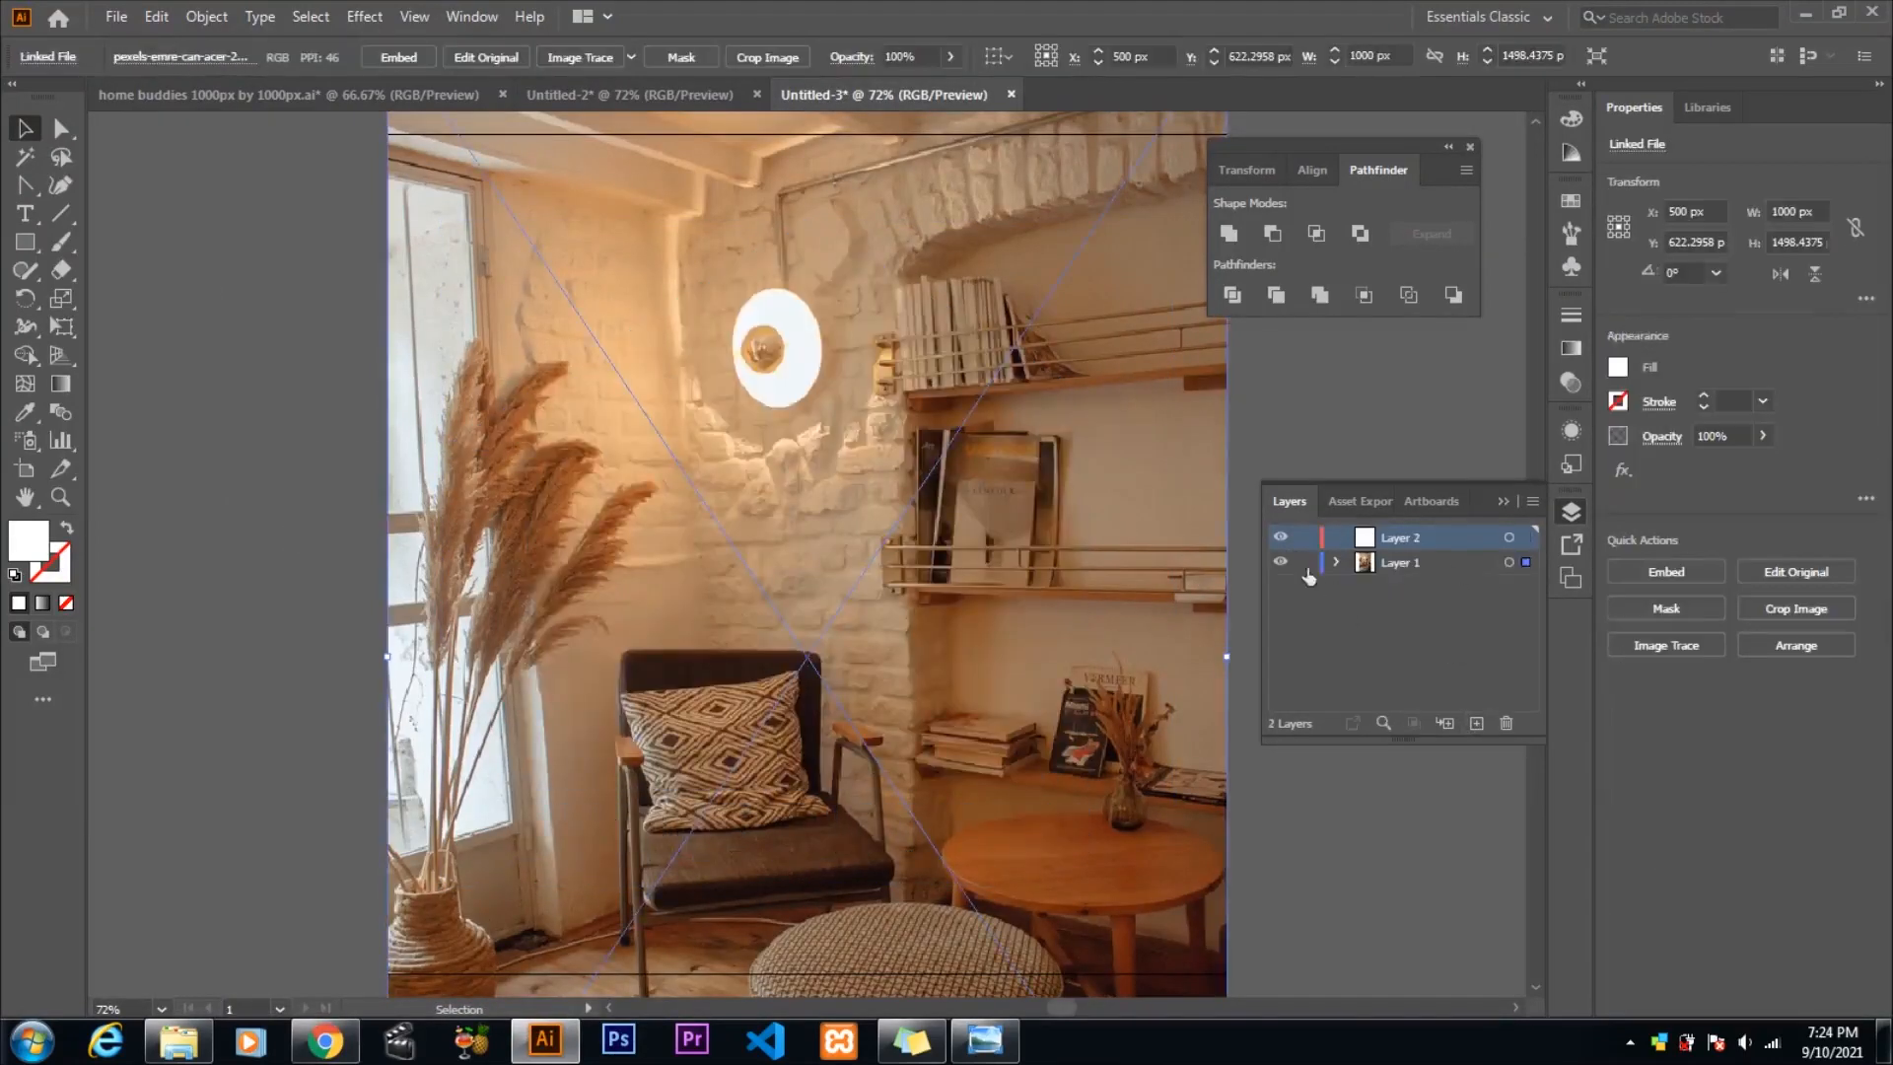
# - Lock the photo's layer and draw an artboard-sized rectangle above it, filled with a light orange sampled from the photo
pyautogui.click(1306, 564)
pyautogui.click(1475, 723)
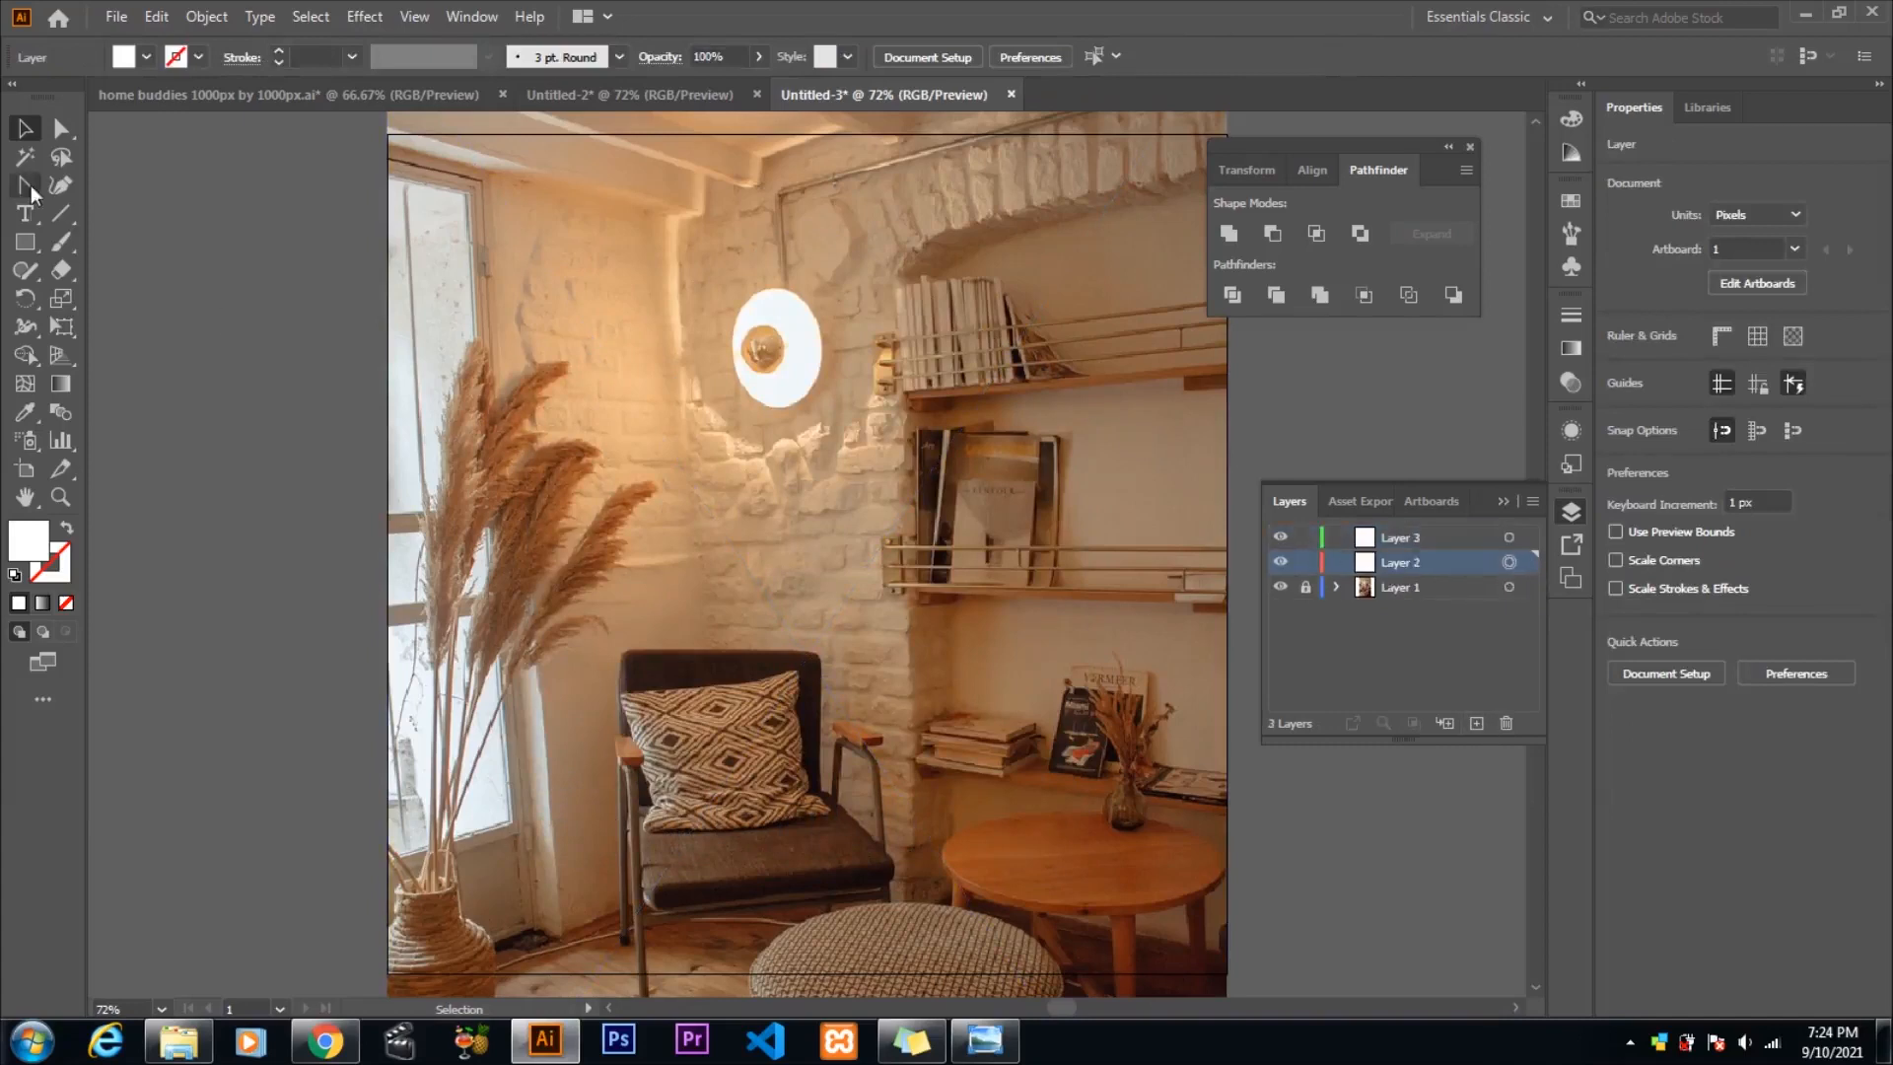
pyautogui.click(25, 412)
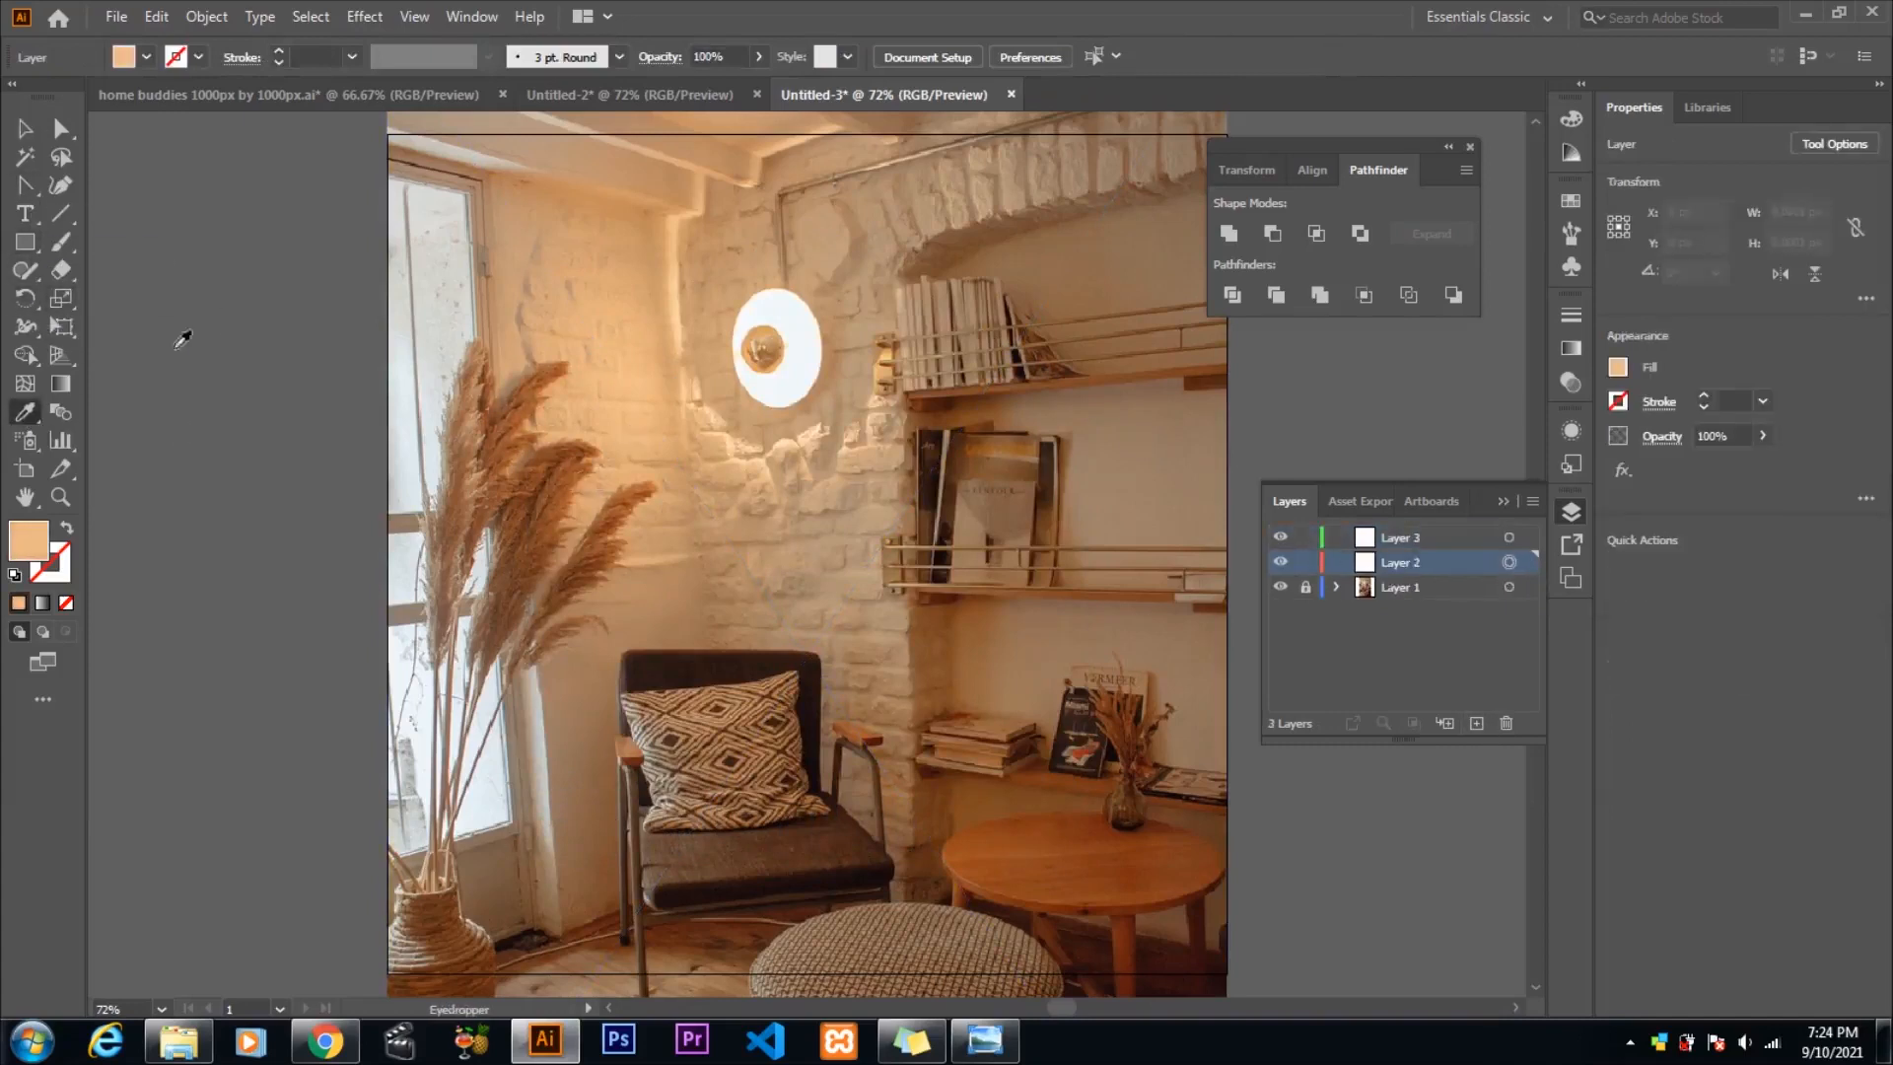
pyautogui.press('m')
pyautogui.moveTo(387, 133); pyautogui.dragTo(1226, 973)
# - Lower the light-orange rectangle's opacity so the photo shows through, and make Layer 3 the active layer
pyautogui.click(1762, 436)
pyautogui.moveTo(1756, 464); pyautogui.dragTo(1704, 463)
pyautogui.click(1500, 548)
pyautogui.click(1067, 613)
pyautogui.click(1002, 559)
pyautogui.click(25, 129)
pyautogui.click(215, 312)
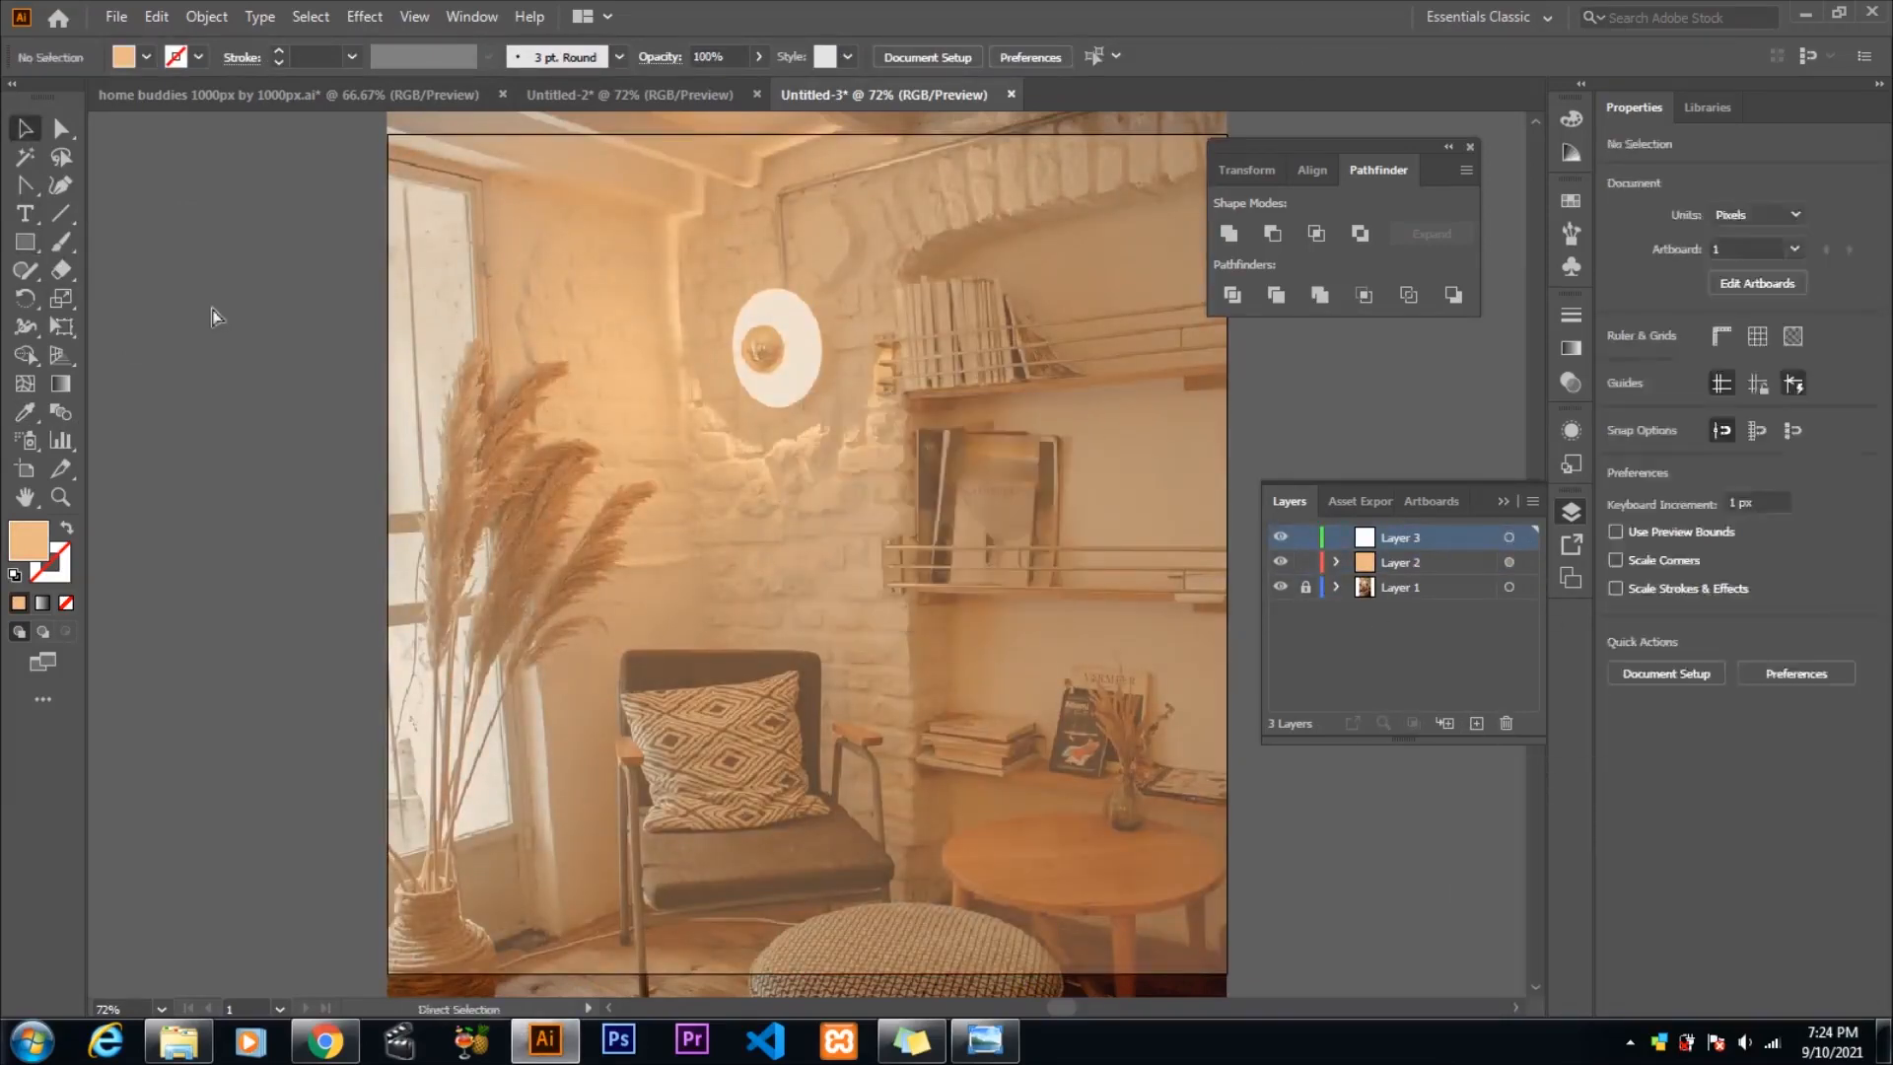
# - Paste the titled logo onto Layer 3 and fill the gaps around the H with light orange using Shape Builder
pyautogui.hotkey('ctrl', 'v')
pyautogui.click(24, 355)
pyautogui.click(698, 591)
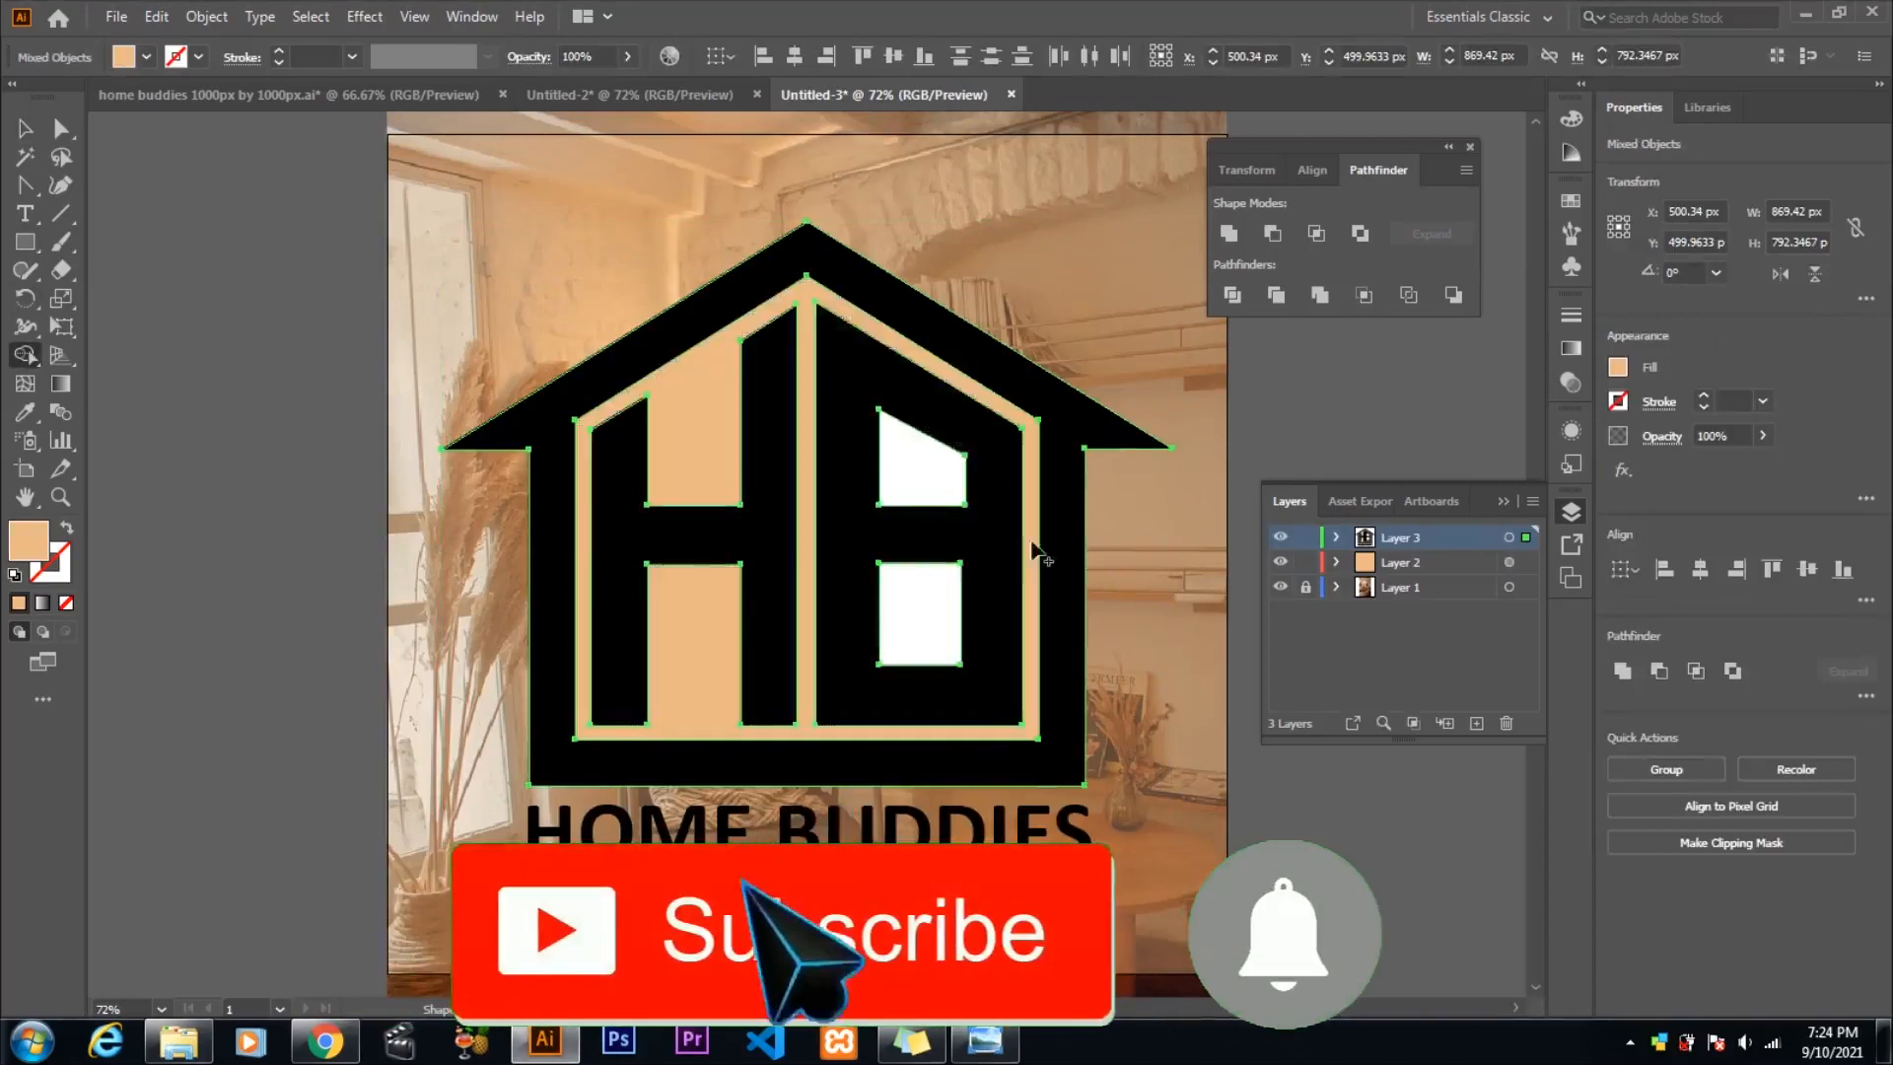
# - Delete the pasted logo from Layer 3
pyautogui.click(24, 129)
pyautogui.click(692, 414)
pyautogui.press('Delete')
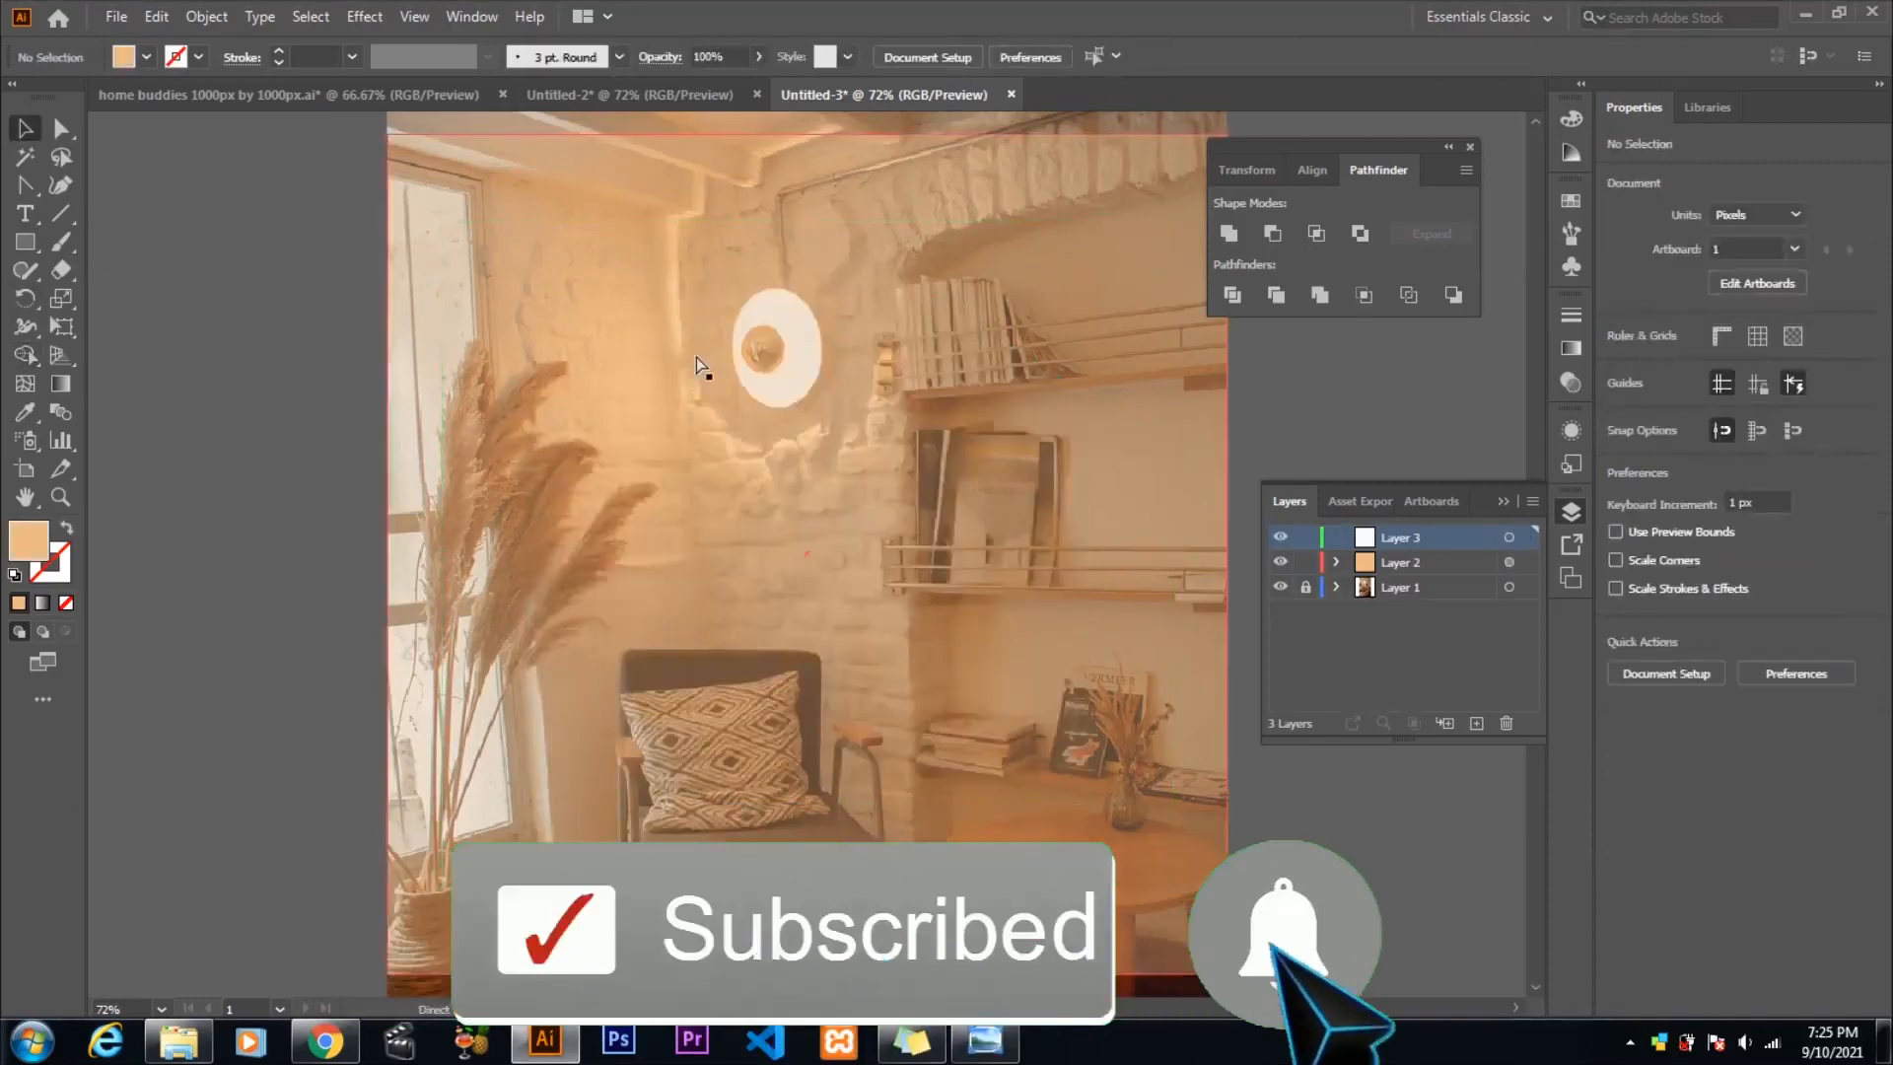
pyautogui.hotkey('ctrl', 'z')
pyautogui.press('Delete')
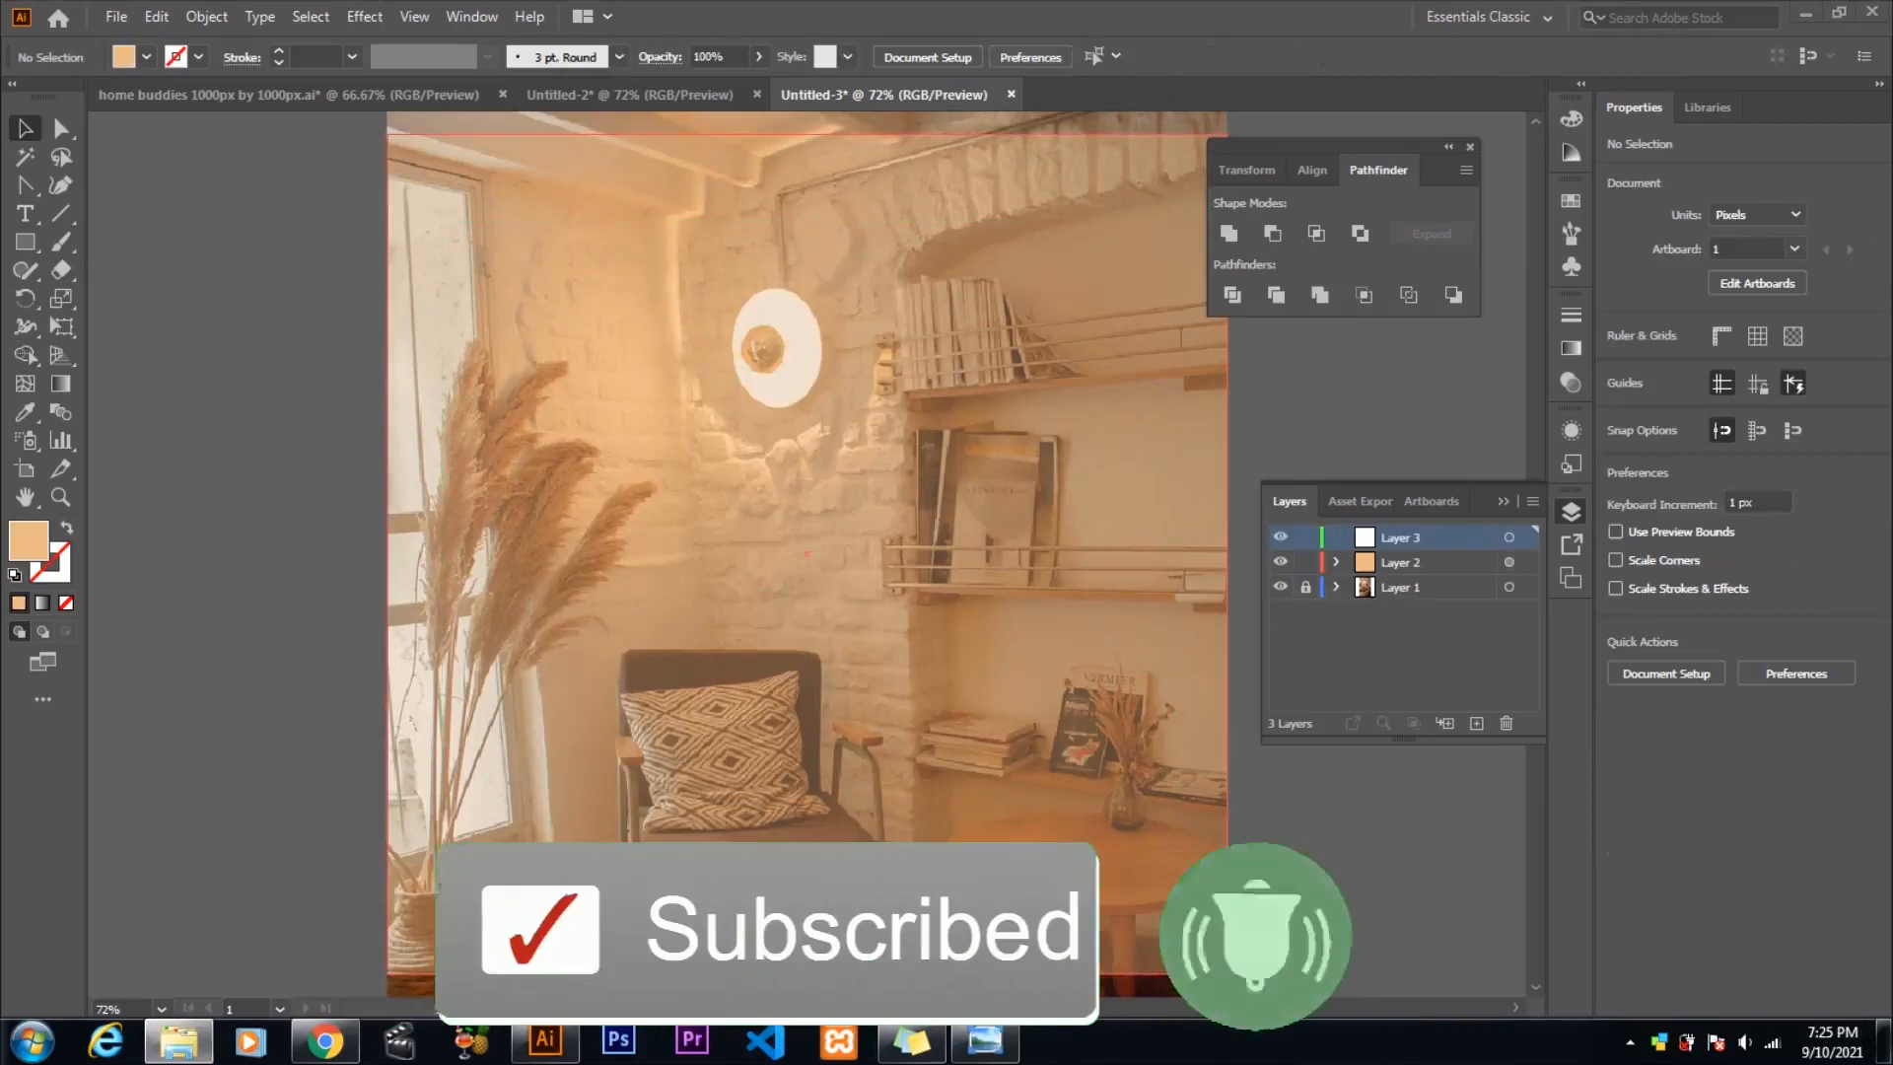
# - Try placing the exported titled logo PNG over the photo, then remove it from the artboard
pyautogui.moveTo(545, 1041); pyautogui.dragTo(754, 534)
pyautogui.press('Delete')
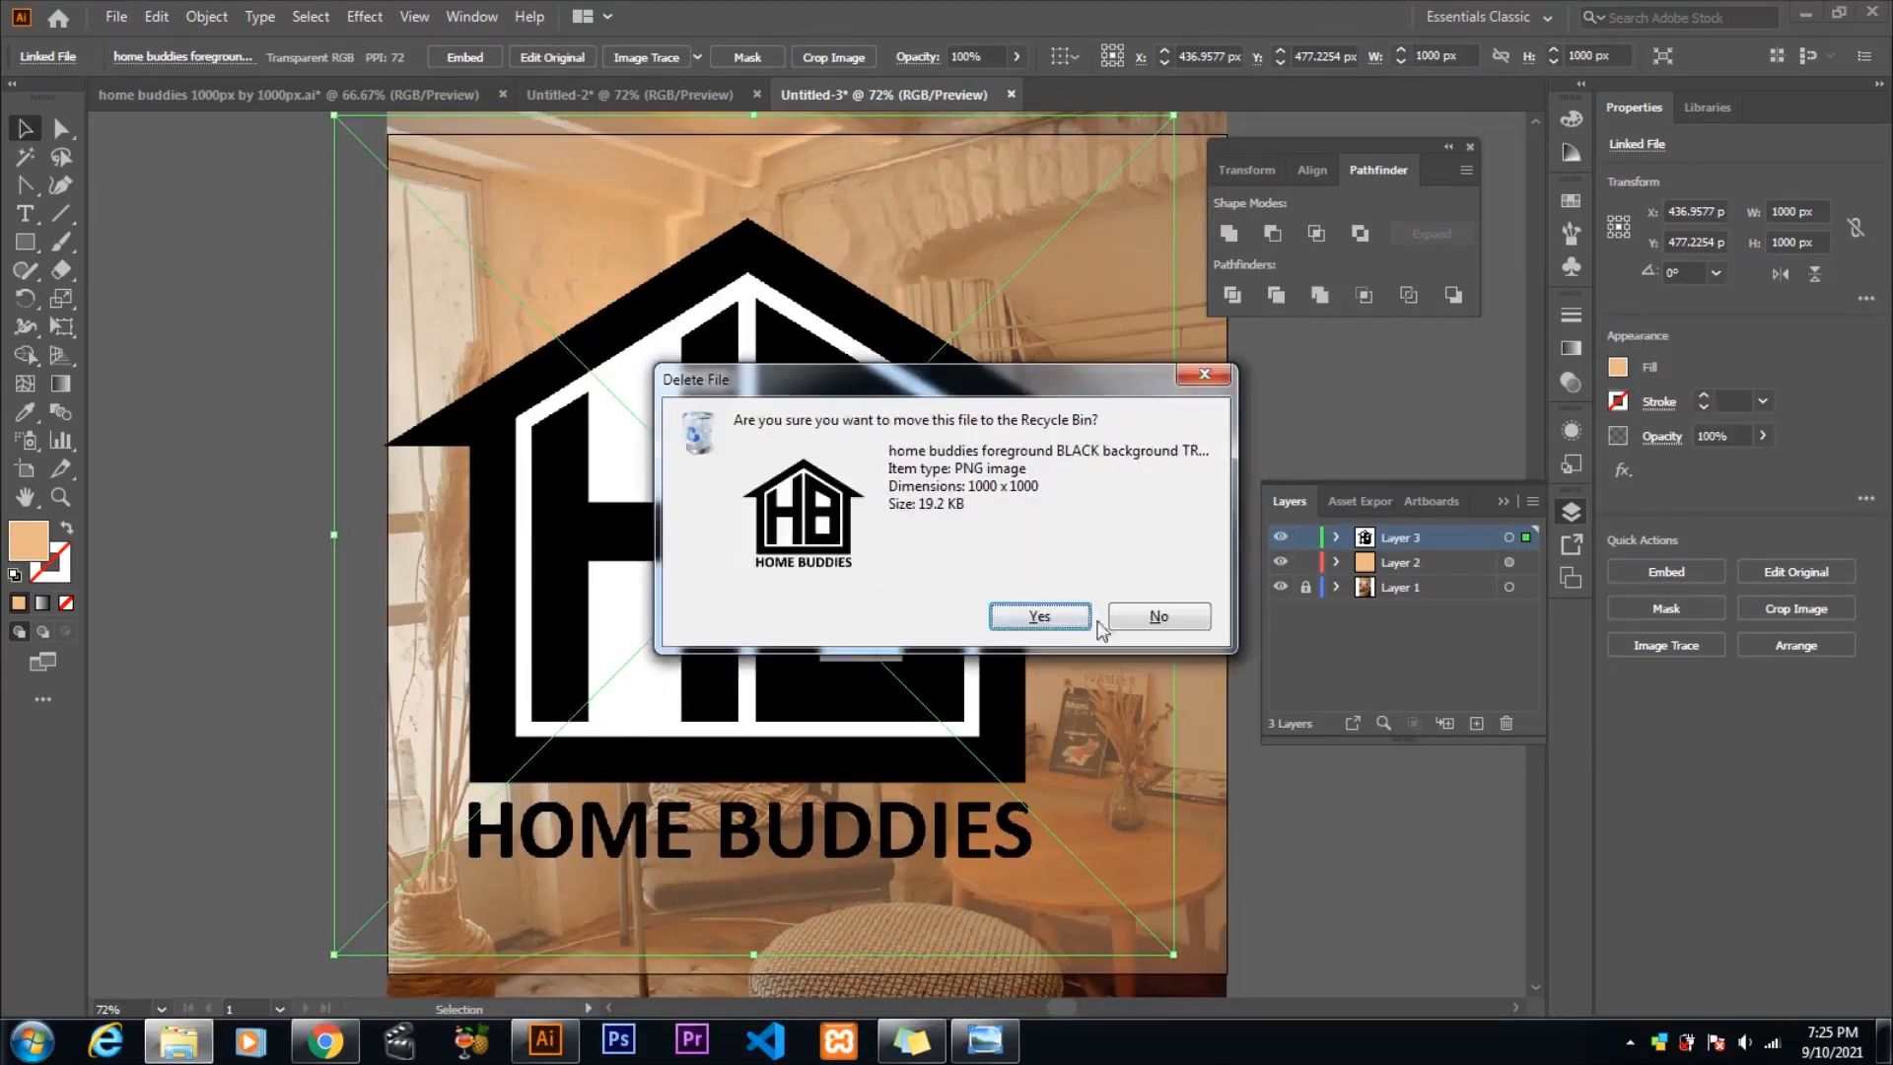
pyautogui.click(1156, 617)
pyautogui.press('Delete')
# - Switch to the "home buddies 1000px by 1000px.ai" document and hide Layer 3 and Layer 1 behind the logo
pyautogui.click(631, 96)
pyautogui.click(402, 95)
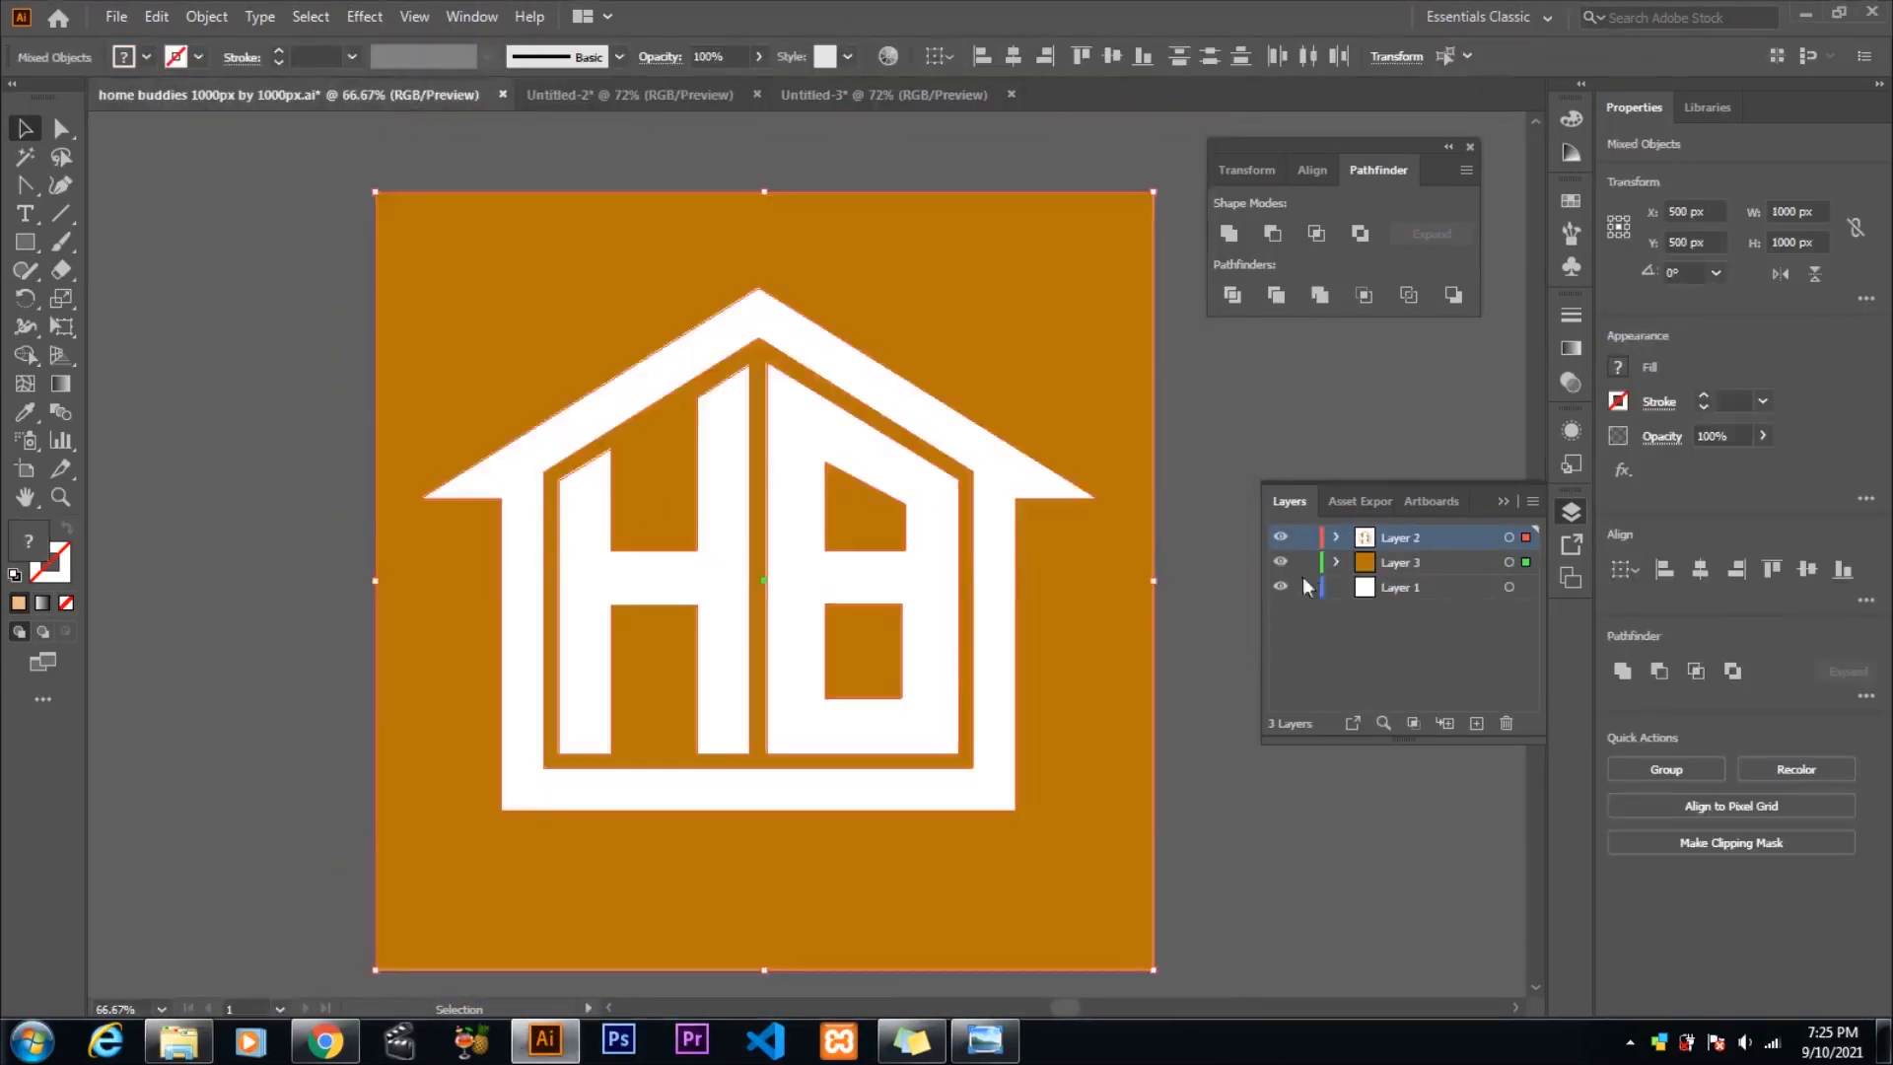
pyautogui.click(1280, 562)
pyautogui.click(1279, 562)
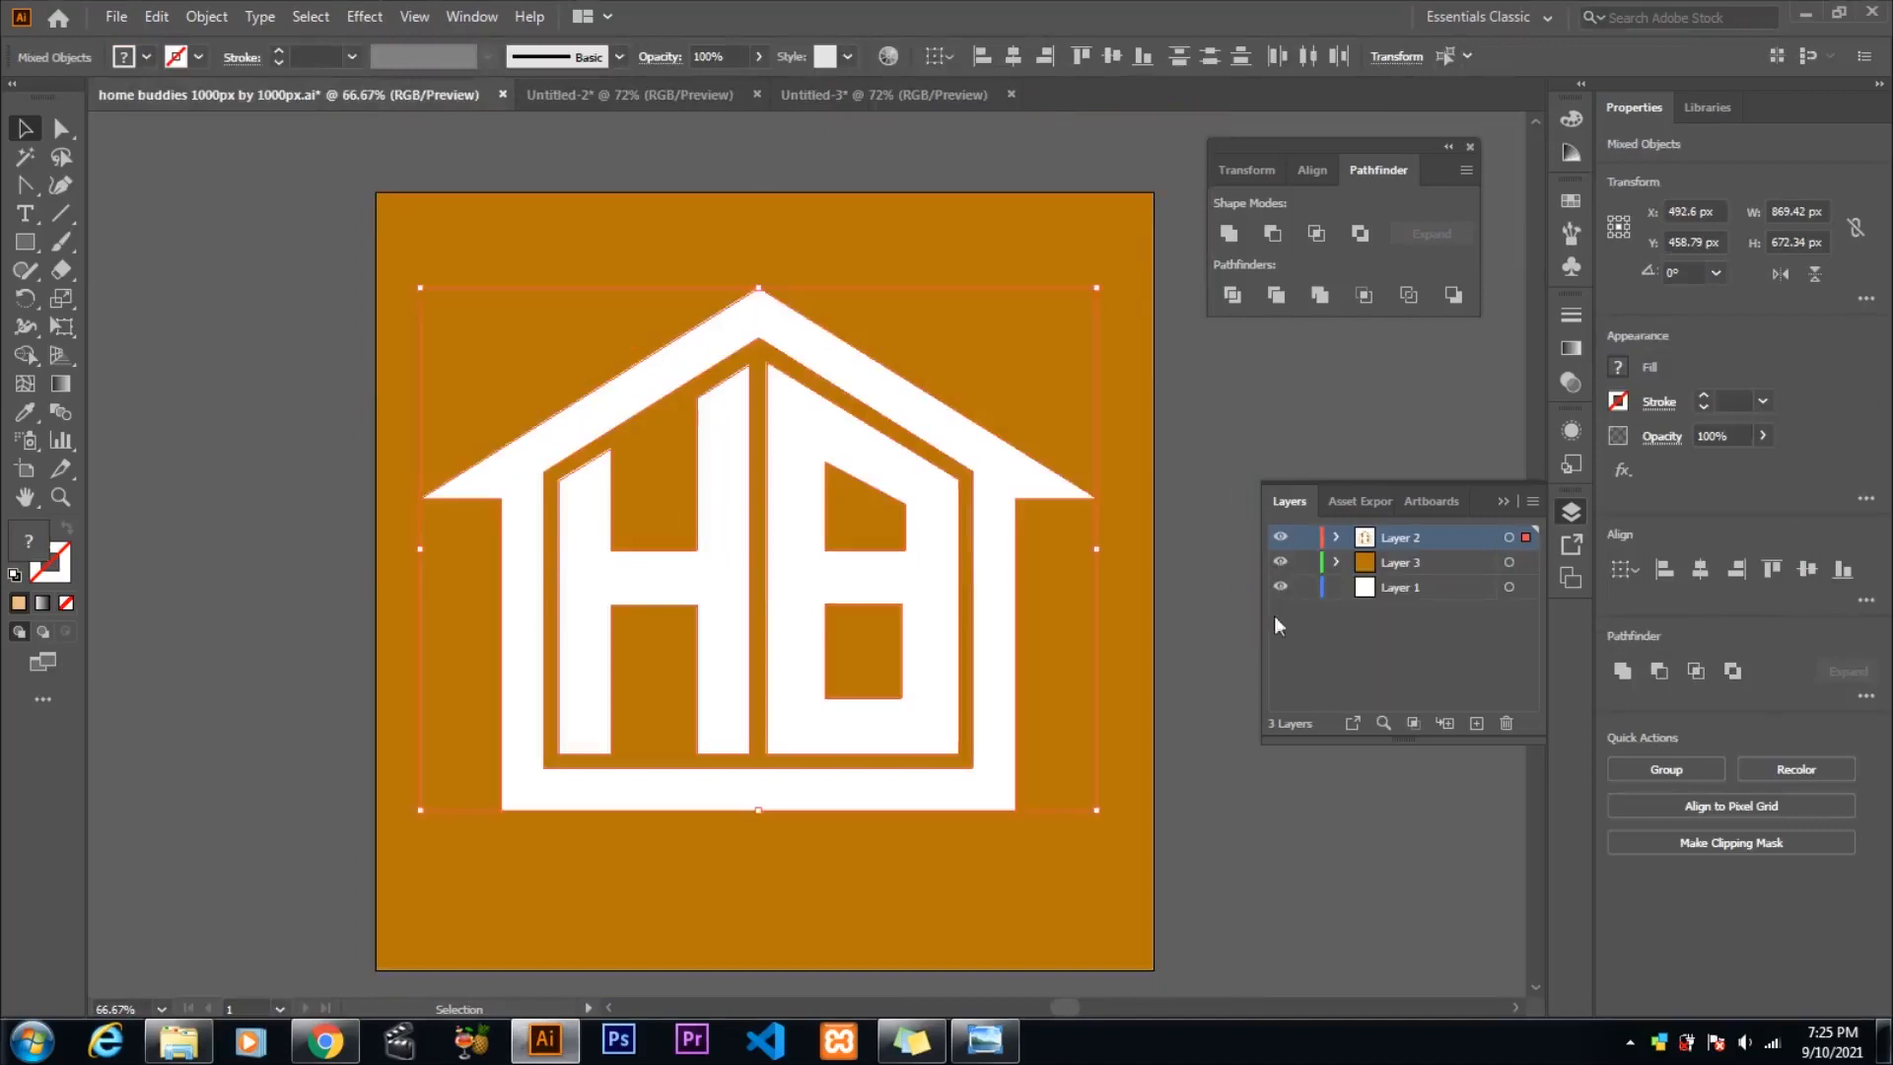
pyautogui.rightClick(1011, 537)
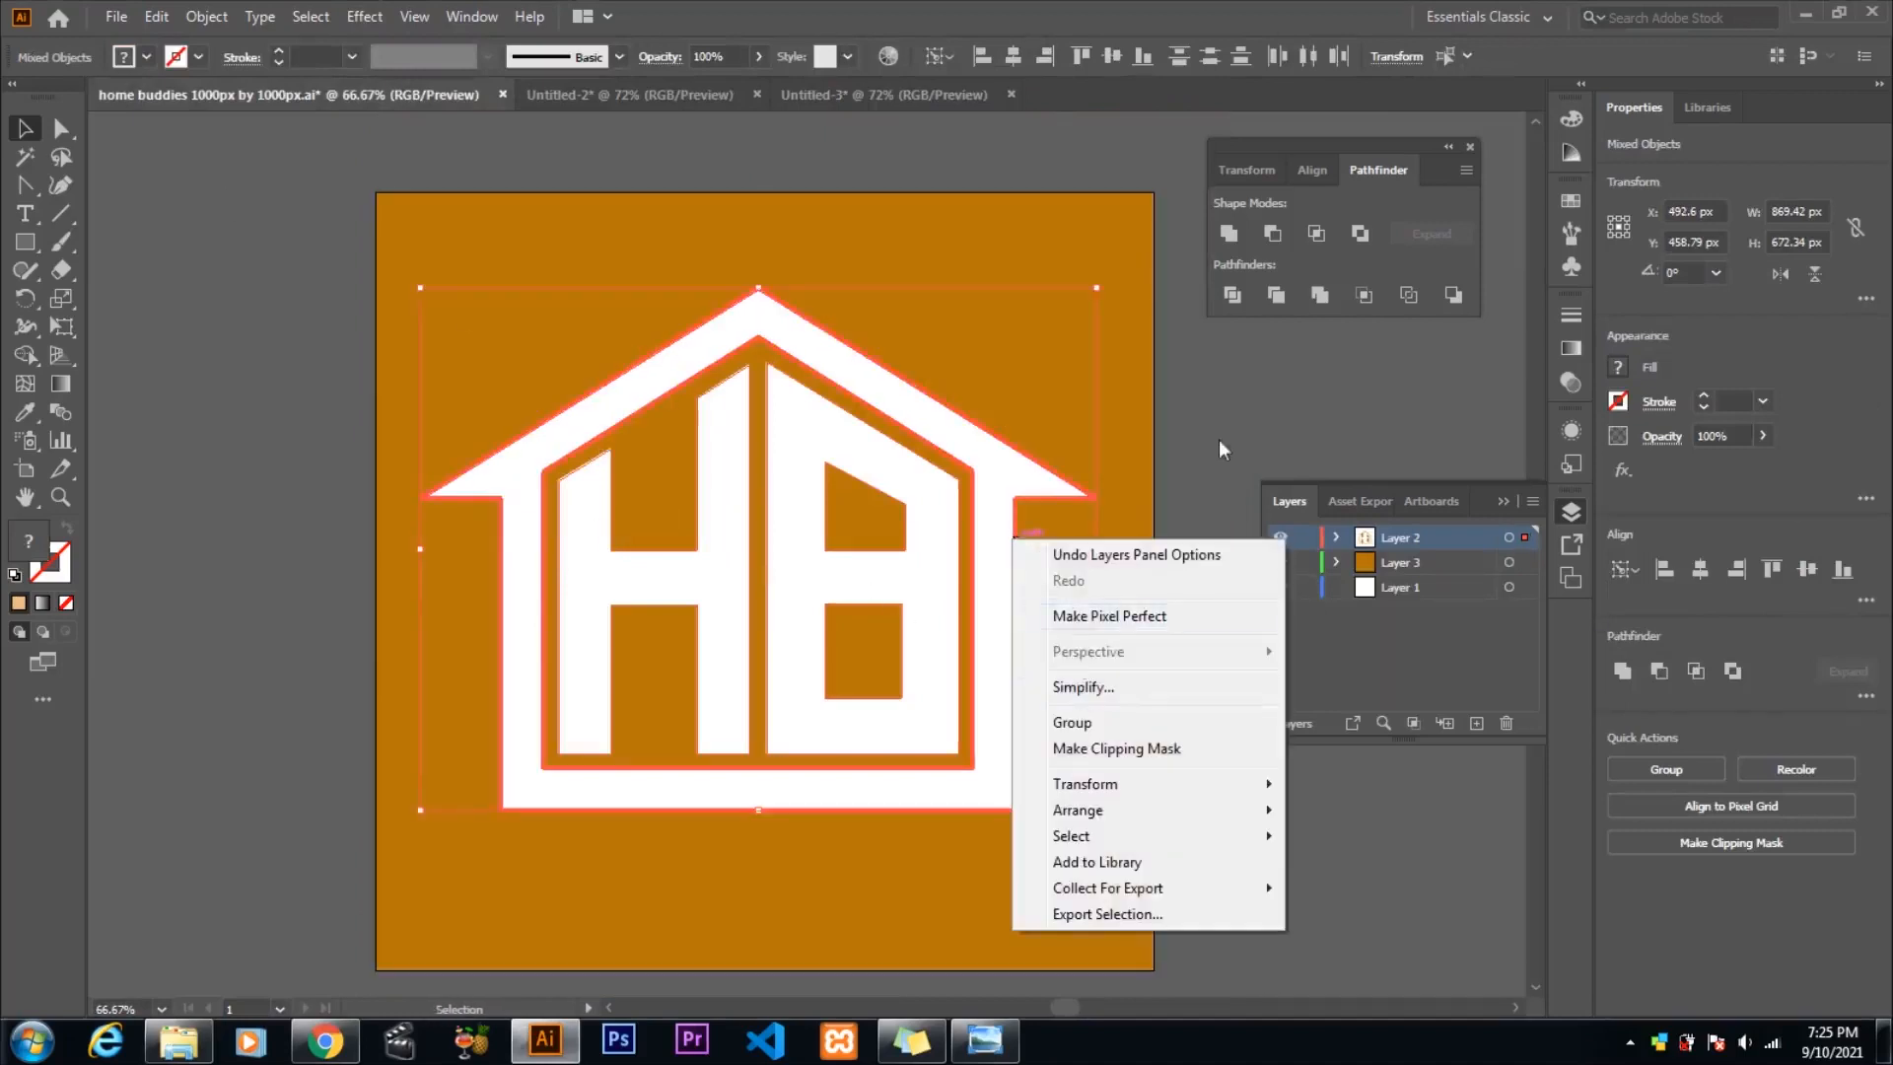
pyautogui.click(226, 229)
pyautogui.click(1279, 566)
pyautogui.click(1280, 587)
# - Set the fill of the orange-brown inner outline around the H and B to none
pyautogui.click(660, 461)
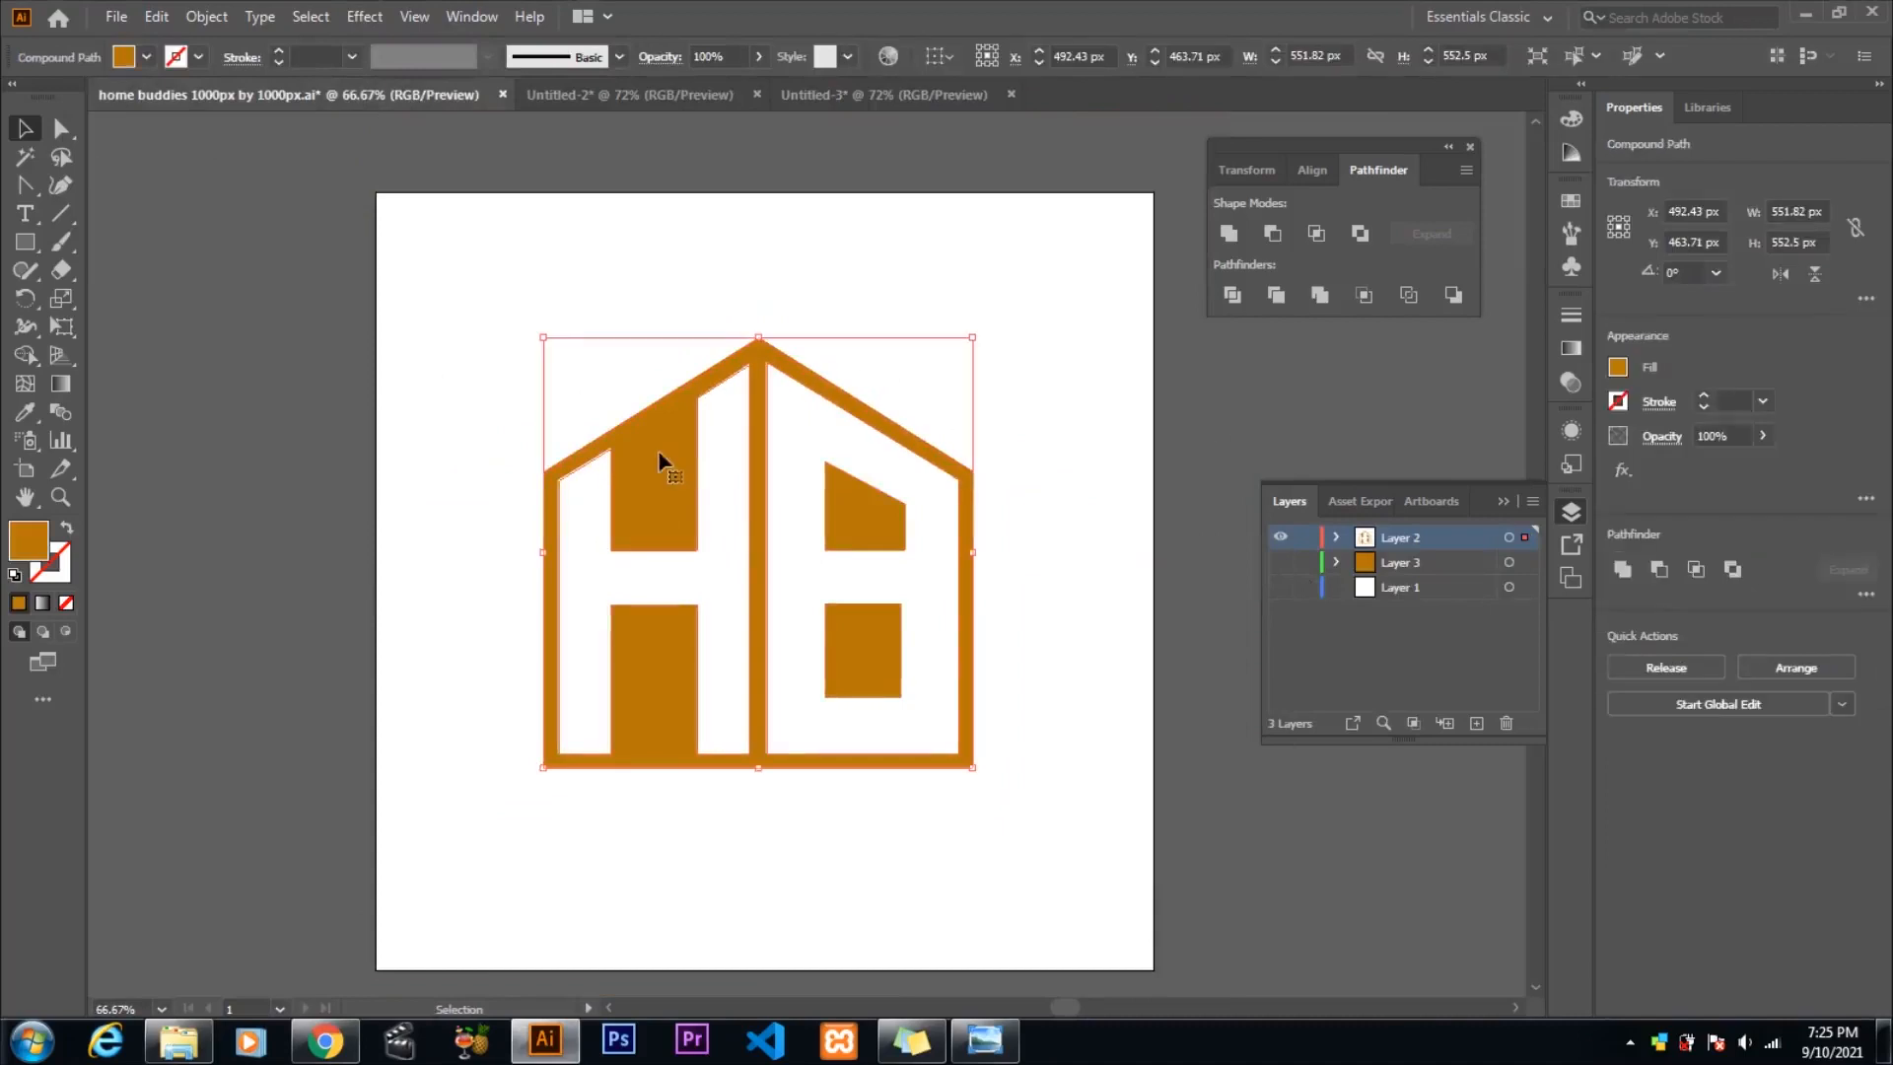
pyautogui.click(1619, 371)
pyautogui.click(147, 58)
pyautogui.click(13, 93)
pyautogui.click(1281, 572)
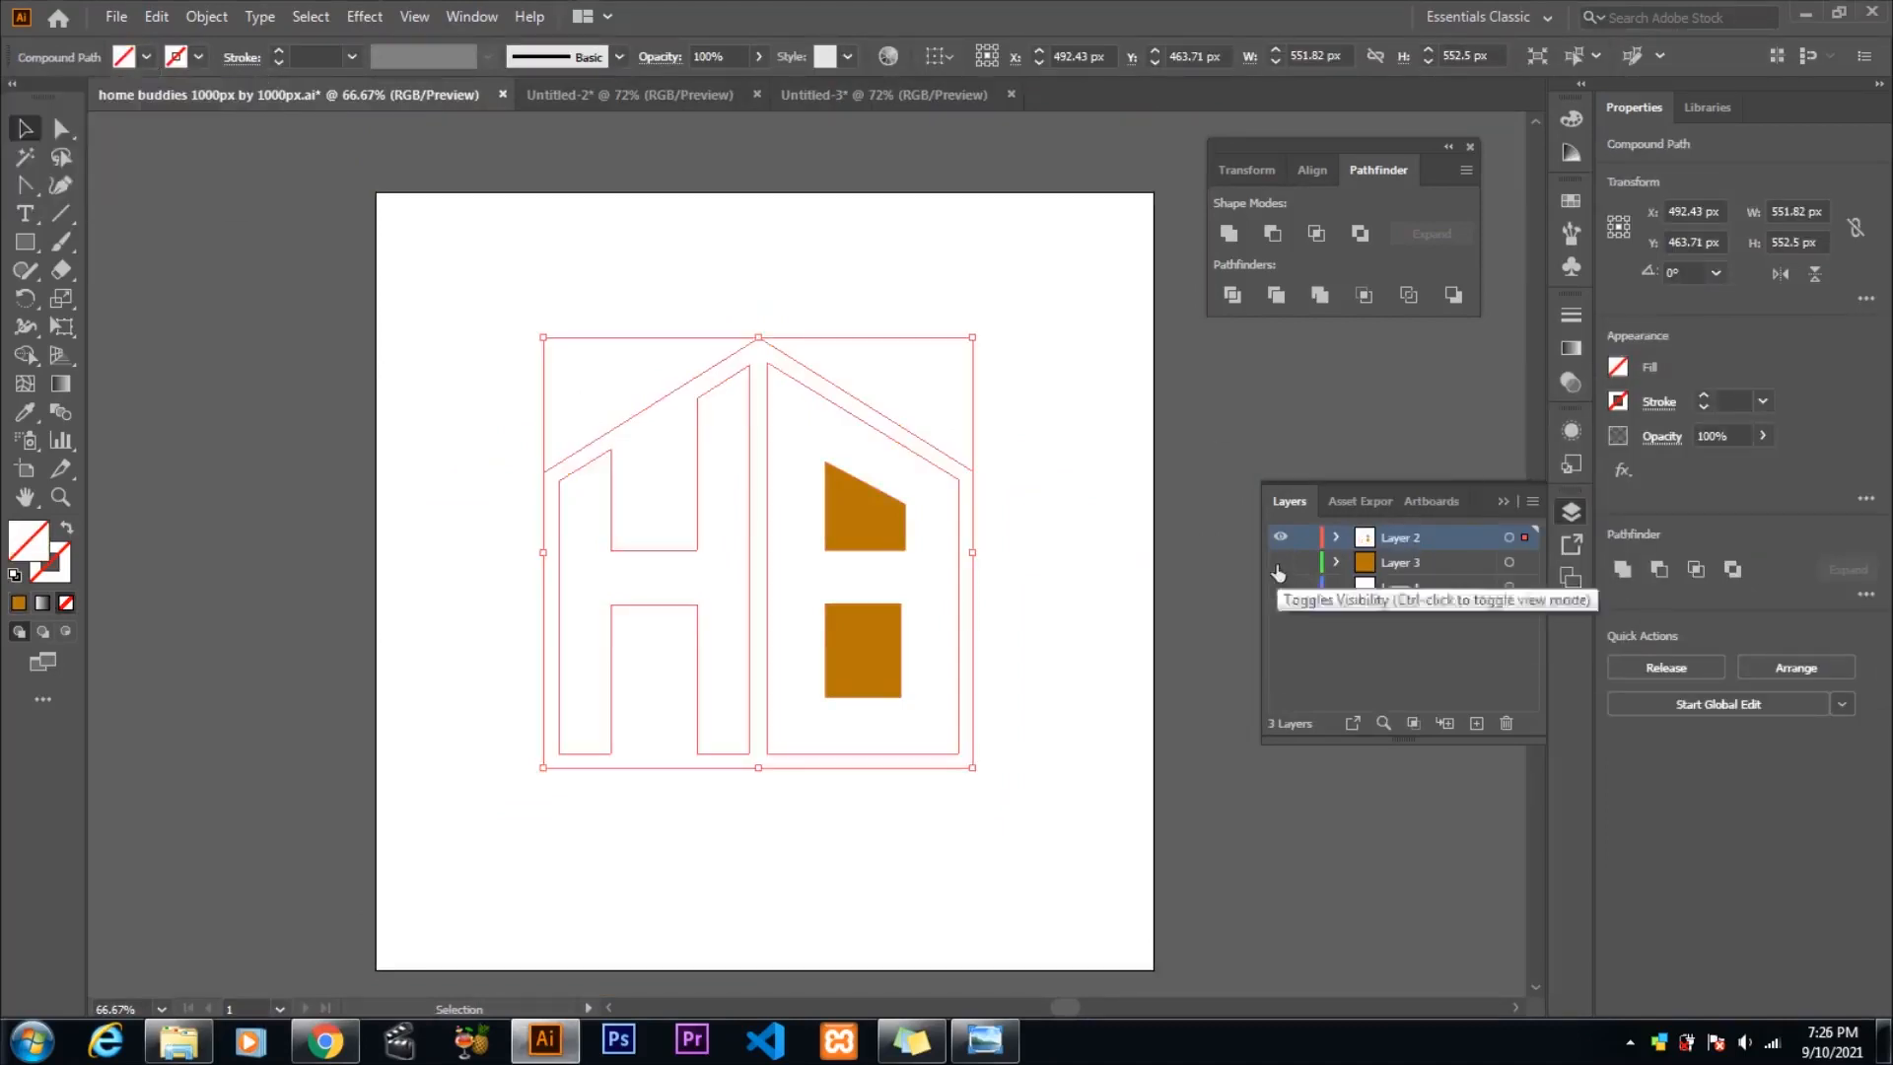
# - Set the fill of the B's upper and lower orange-brown openings to none
pyautogui.click(864, 517)
pyautogui.click(147, 58)
pyautogui.click(13, 92)
pyautogui.doubleClick(861, 646)
pyautogui.click(147, 58)
pyautogui.click(14, 93)
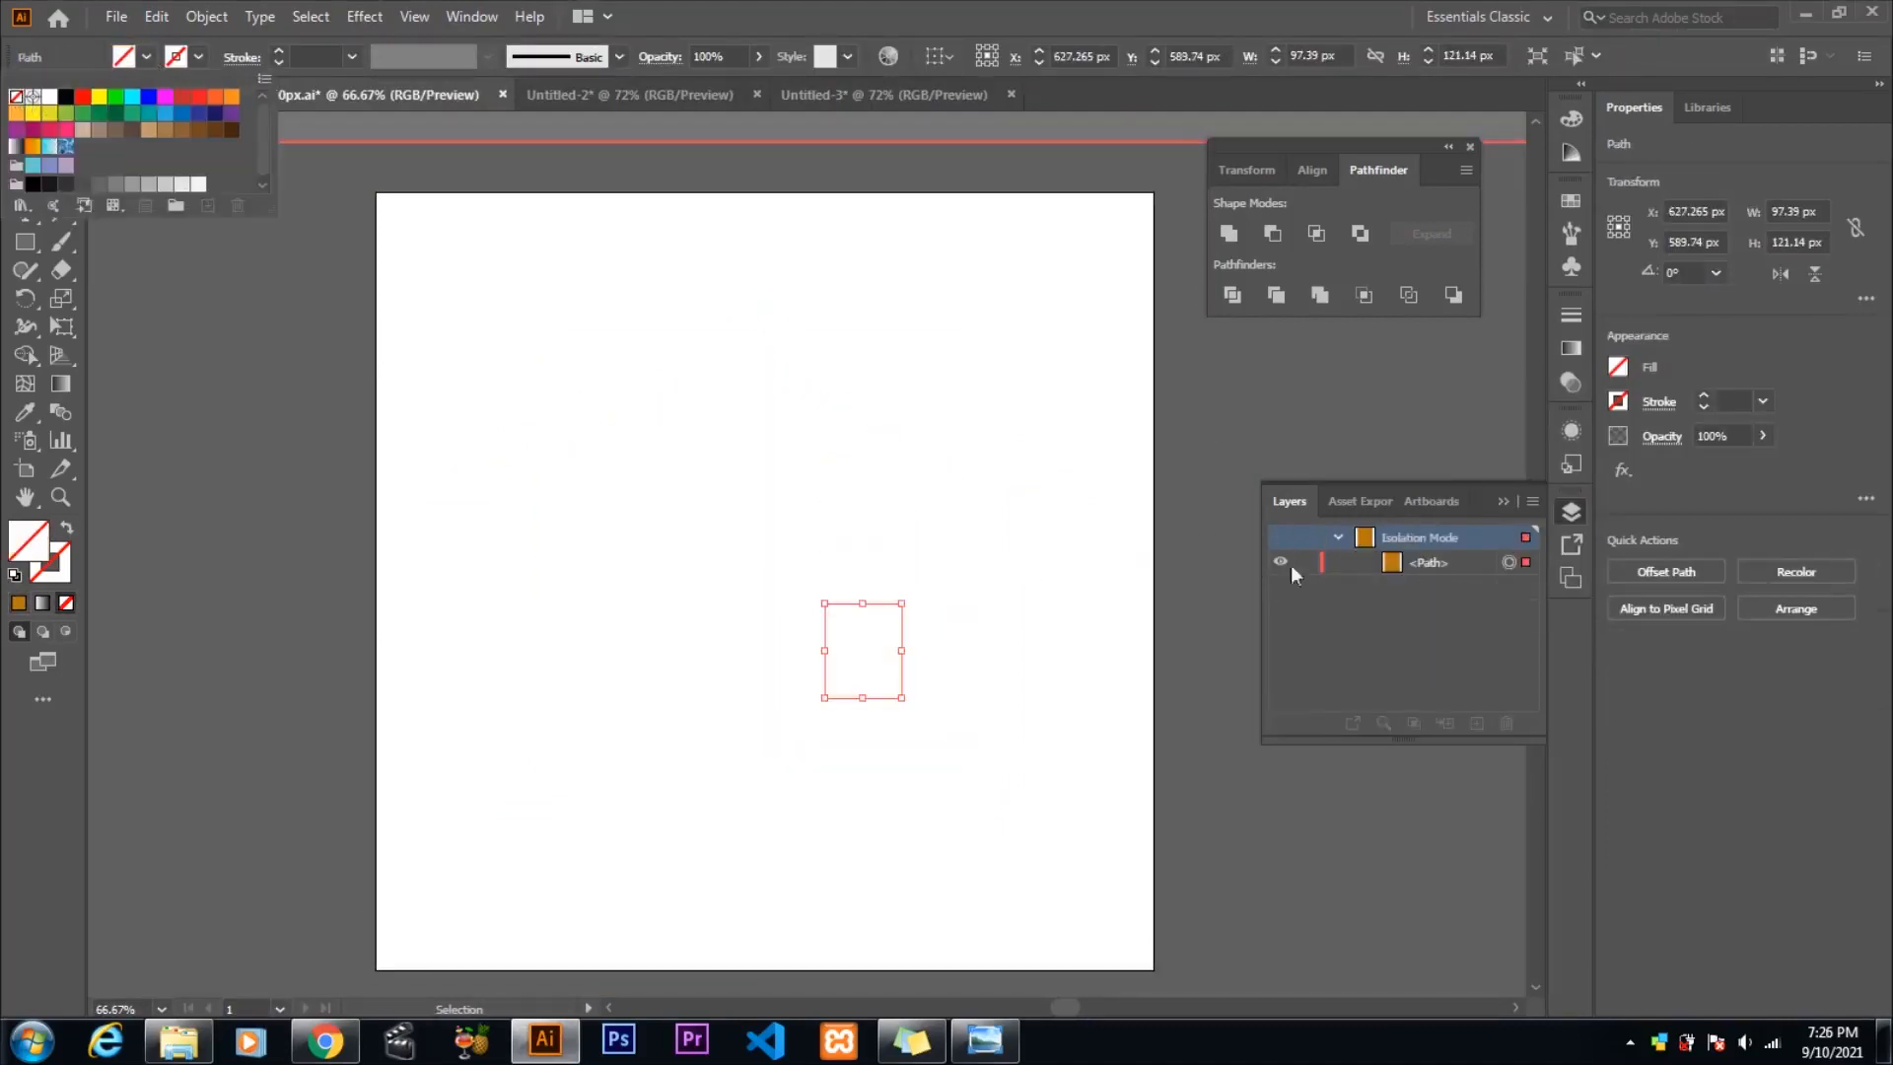
pyautogui.click(1281, 539)
# - Undo the fill removals on the inner outline and the B's two openings
pyautogui.hotkey('ctrl', 'z')
pyautogui.hotkey('ctrl', 'z')
pyautogui.hotkey('ctrl', 'z')
pyautogui.hotkey('ctrl', 'z')
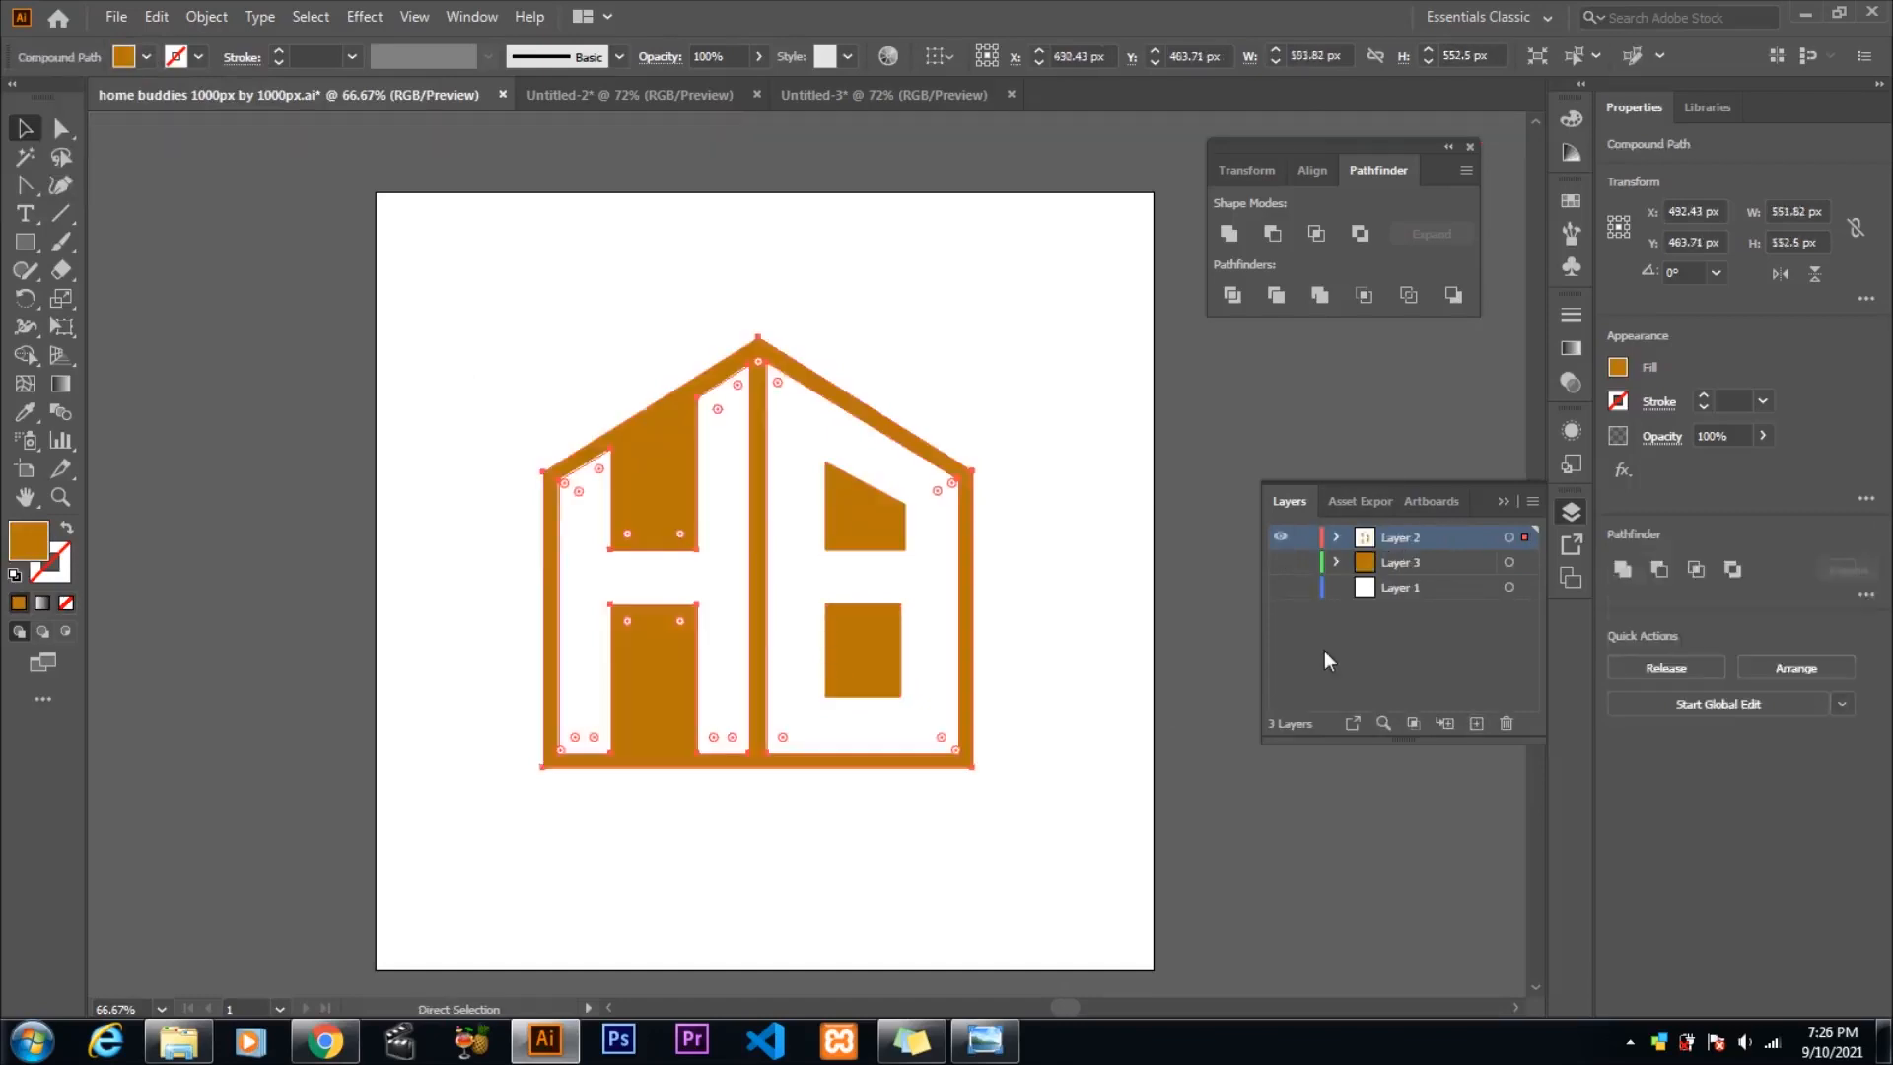
# - Show Layer 3 and Layer 1 again and lock both, leaving only the logo on Layer 2 editable
pyautogui.click(1280, 562)
pyautogui.moveTo(1305, 562); pyautogui.dragTo(1305, 588)
pyautogui.click(1508, 537)
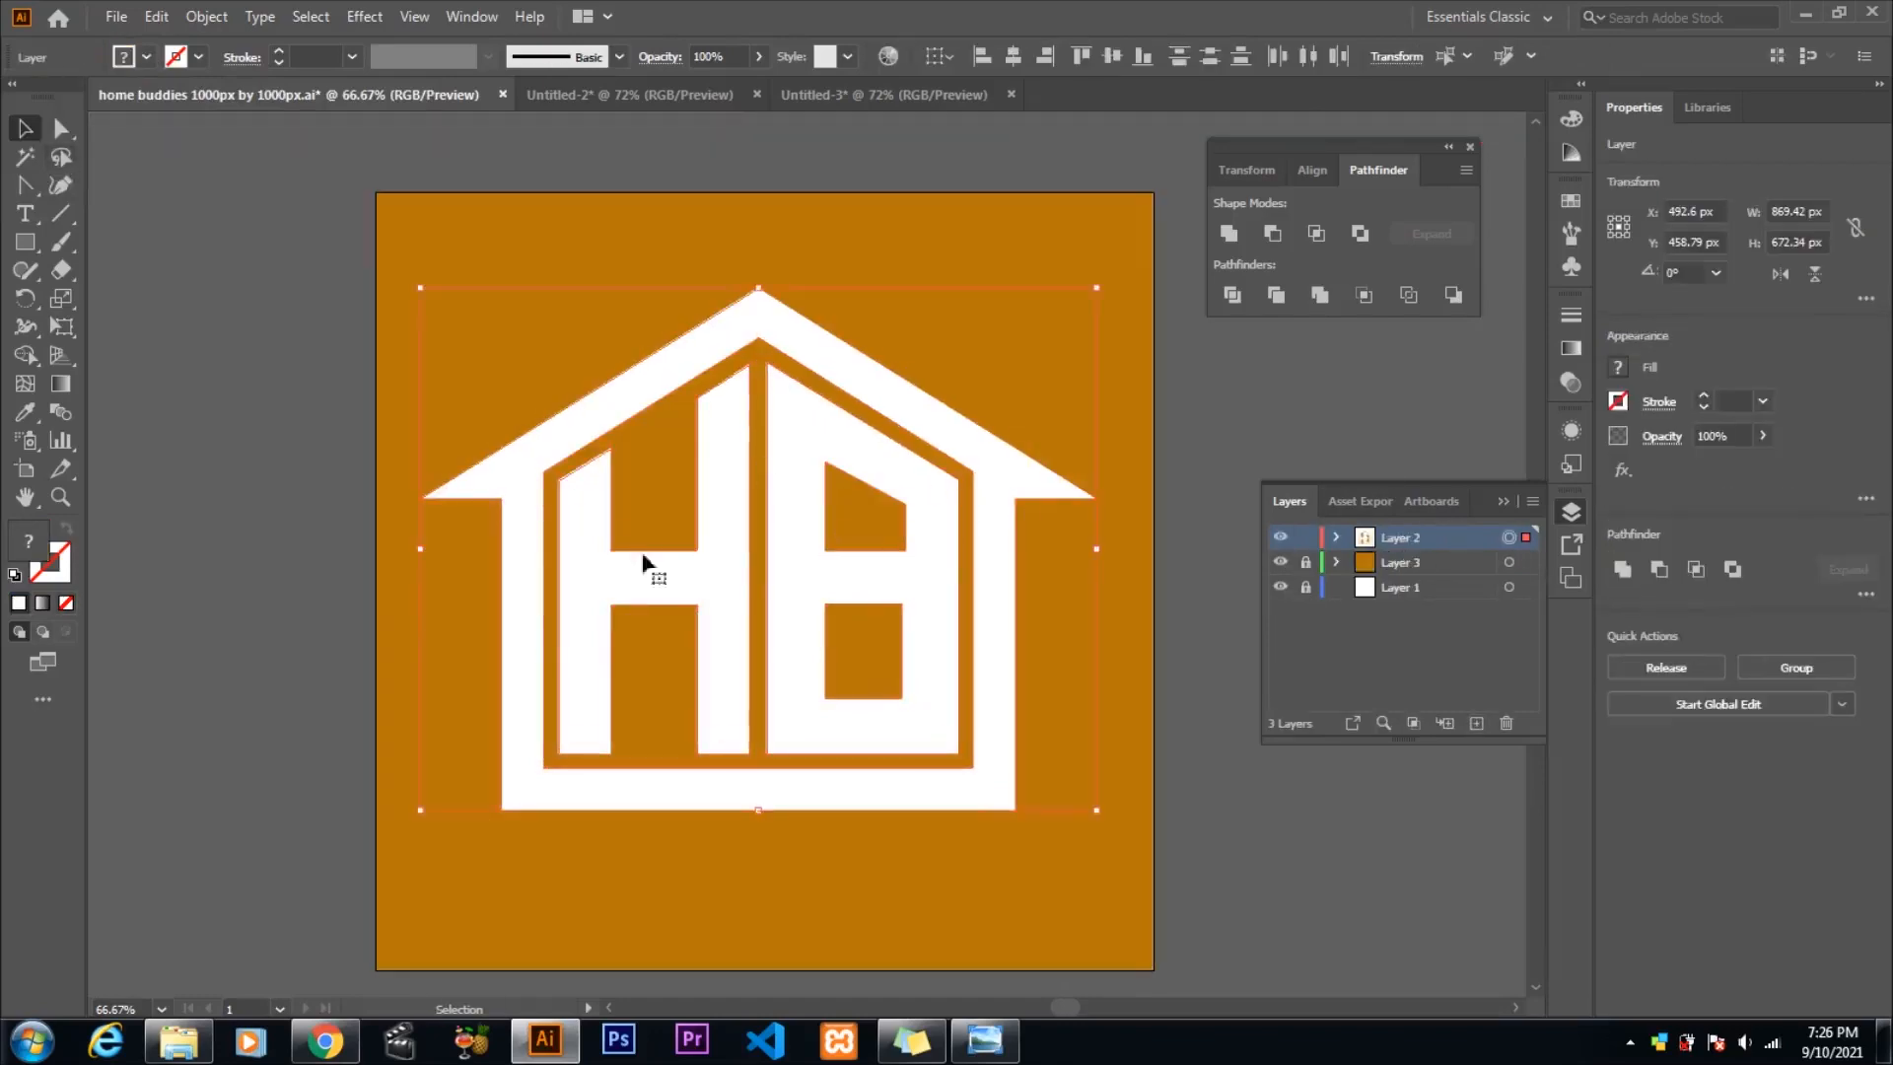
pyautogui.click(247, 582)
# - Set the fill of the inner outline and the B's two openings to none, hiding Layer 3 during the edit and showing it again
pyautogui.rightClick(1011, 653)
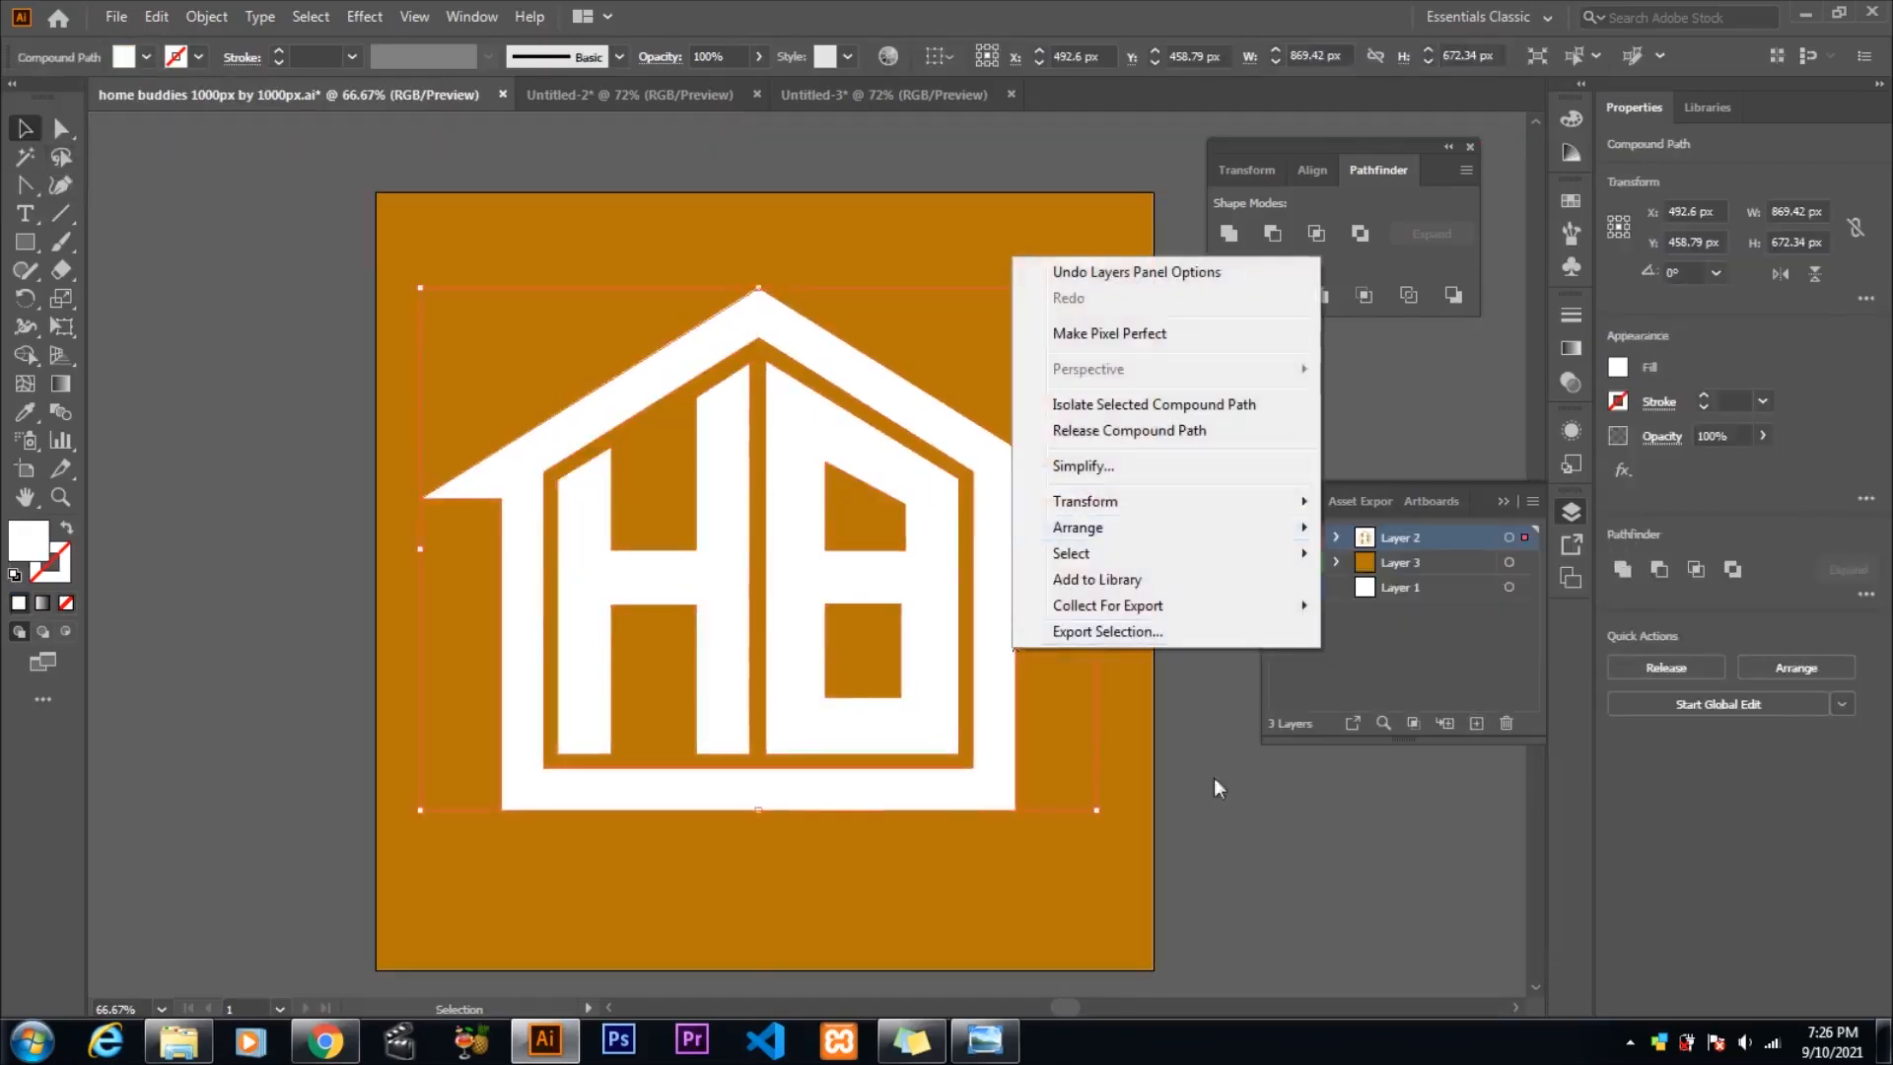
pyautogui.click(1215, 779)
pyautogui.click(1282, 562)
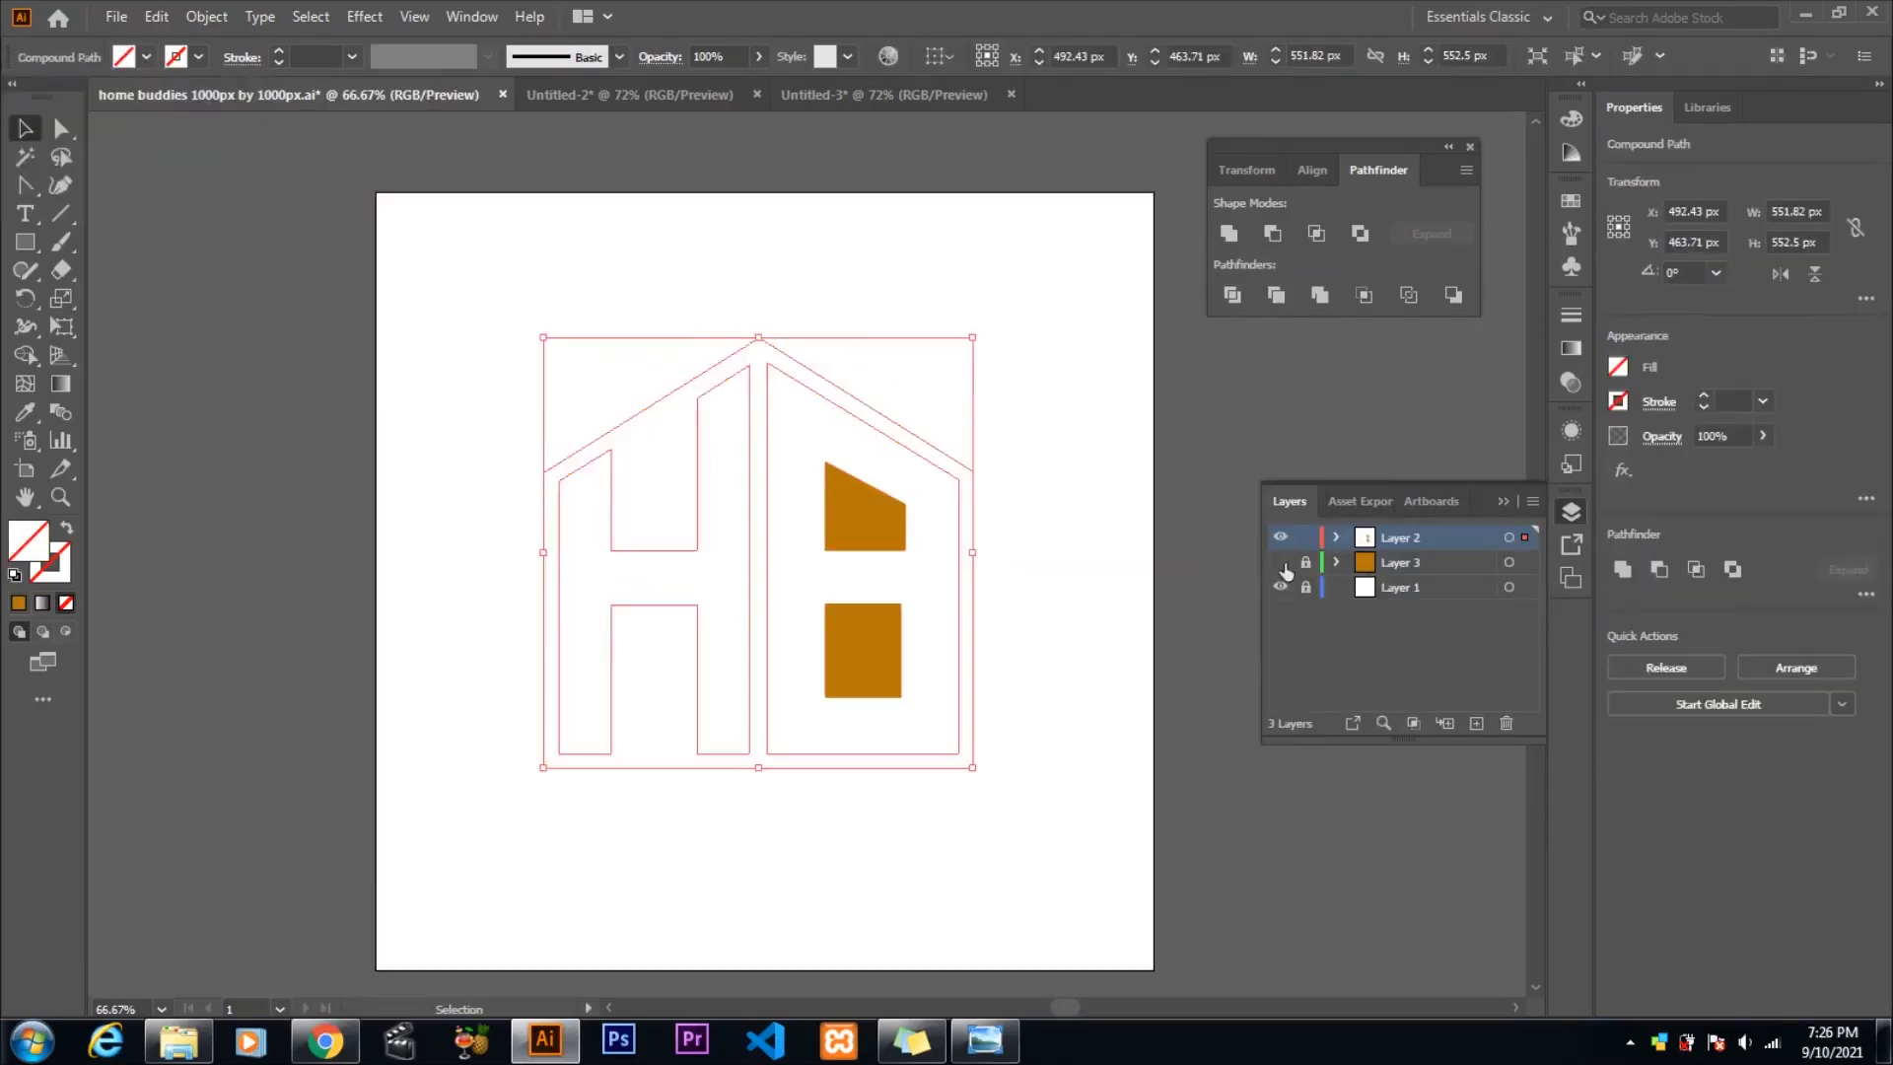
pyautogui.click(882, 538)
pyautogui.click(147, 57)
pyautogui.click(13, 88)
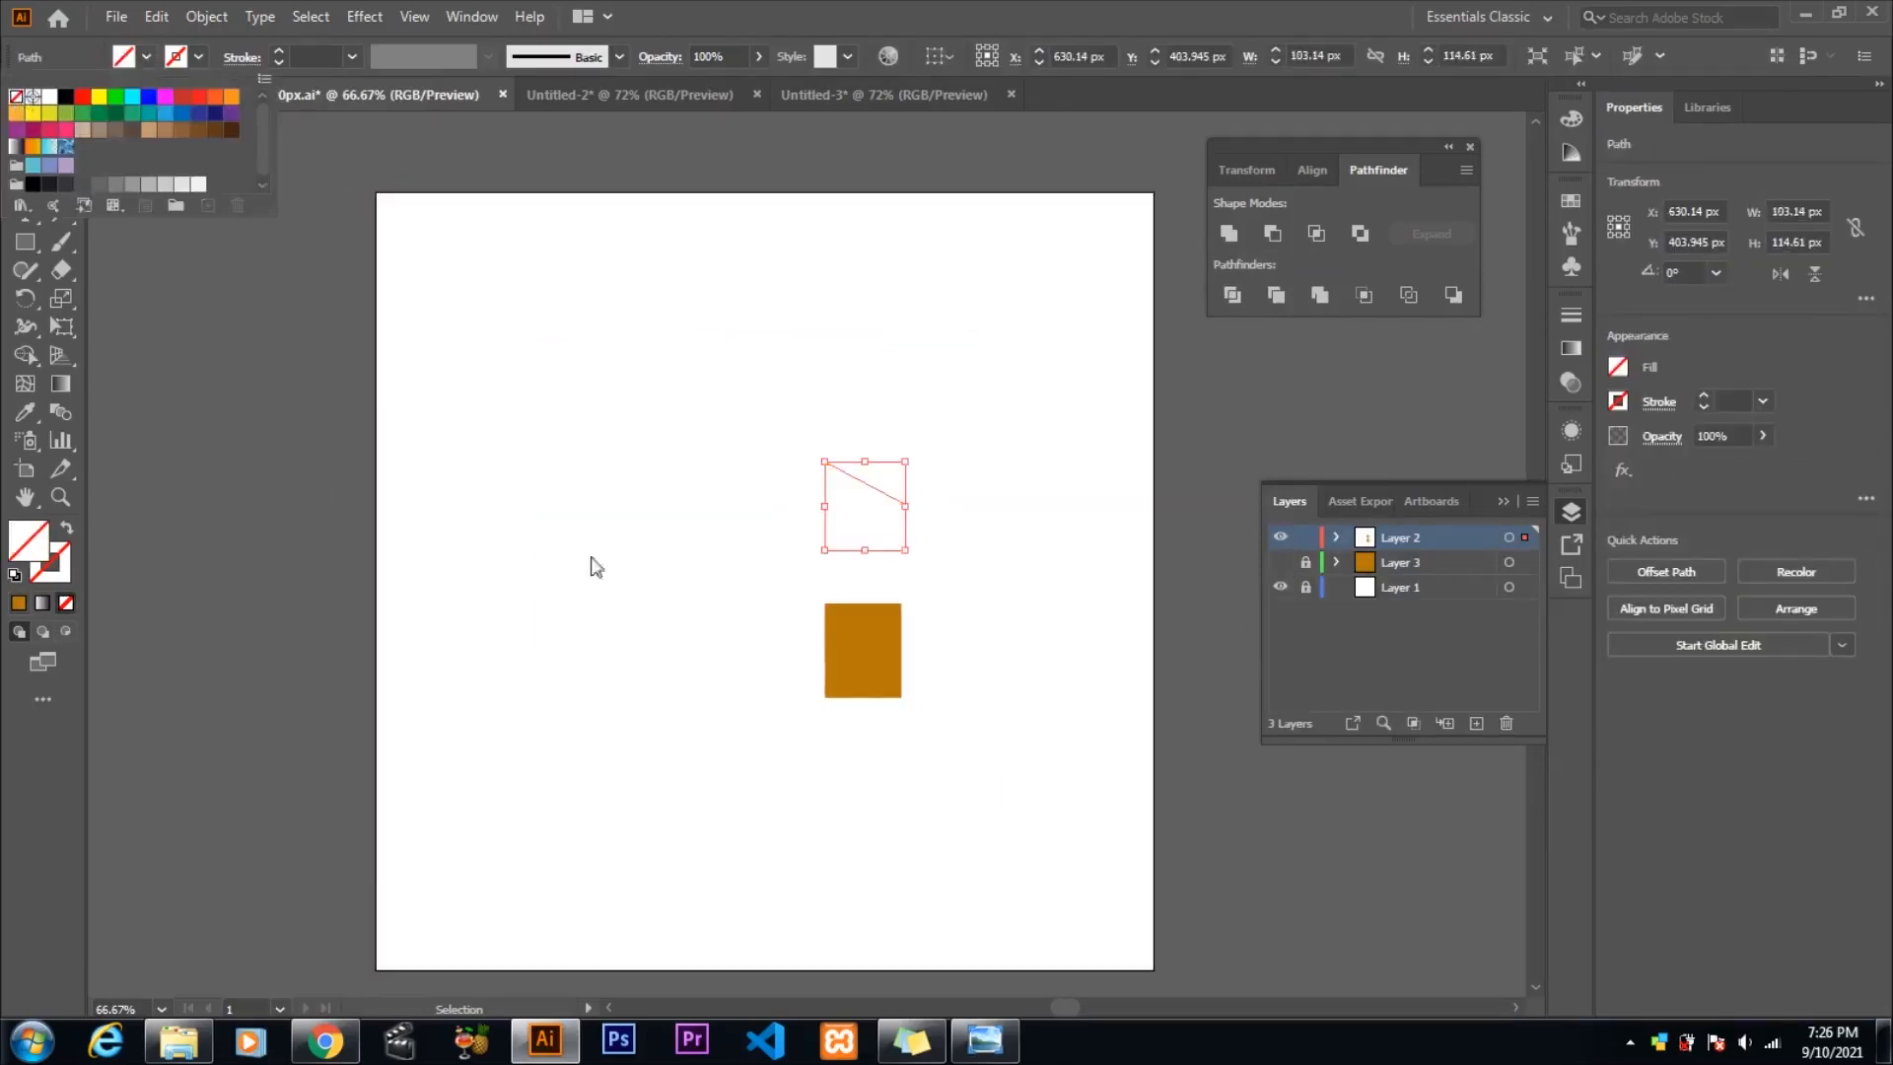
pyautogui.click(863, 653)
pyautogui.click(147, 58)
pyautogui.click(13, 88)
pyautogui.click(1280, 563)
pyautogui.click(1175, 497)
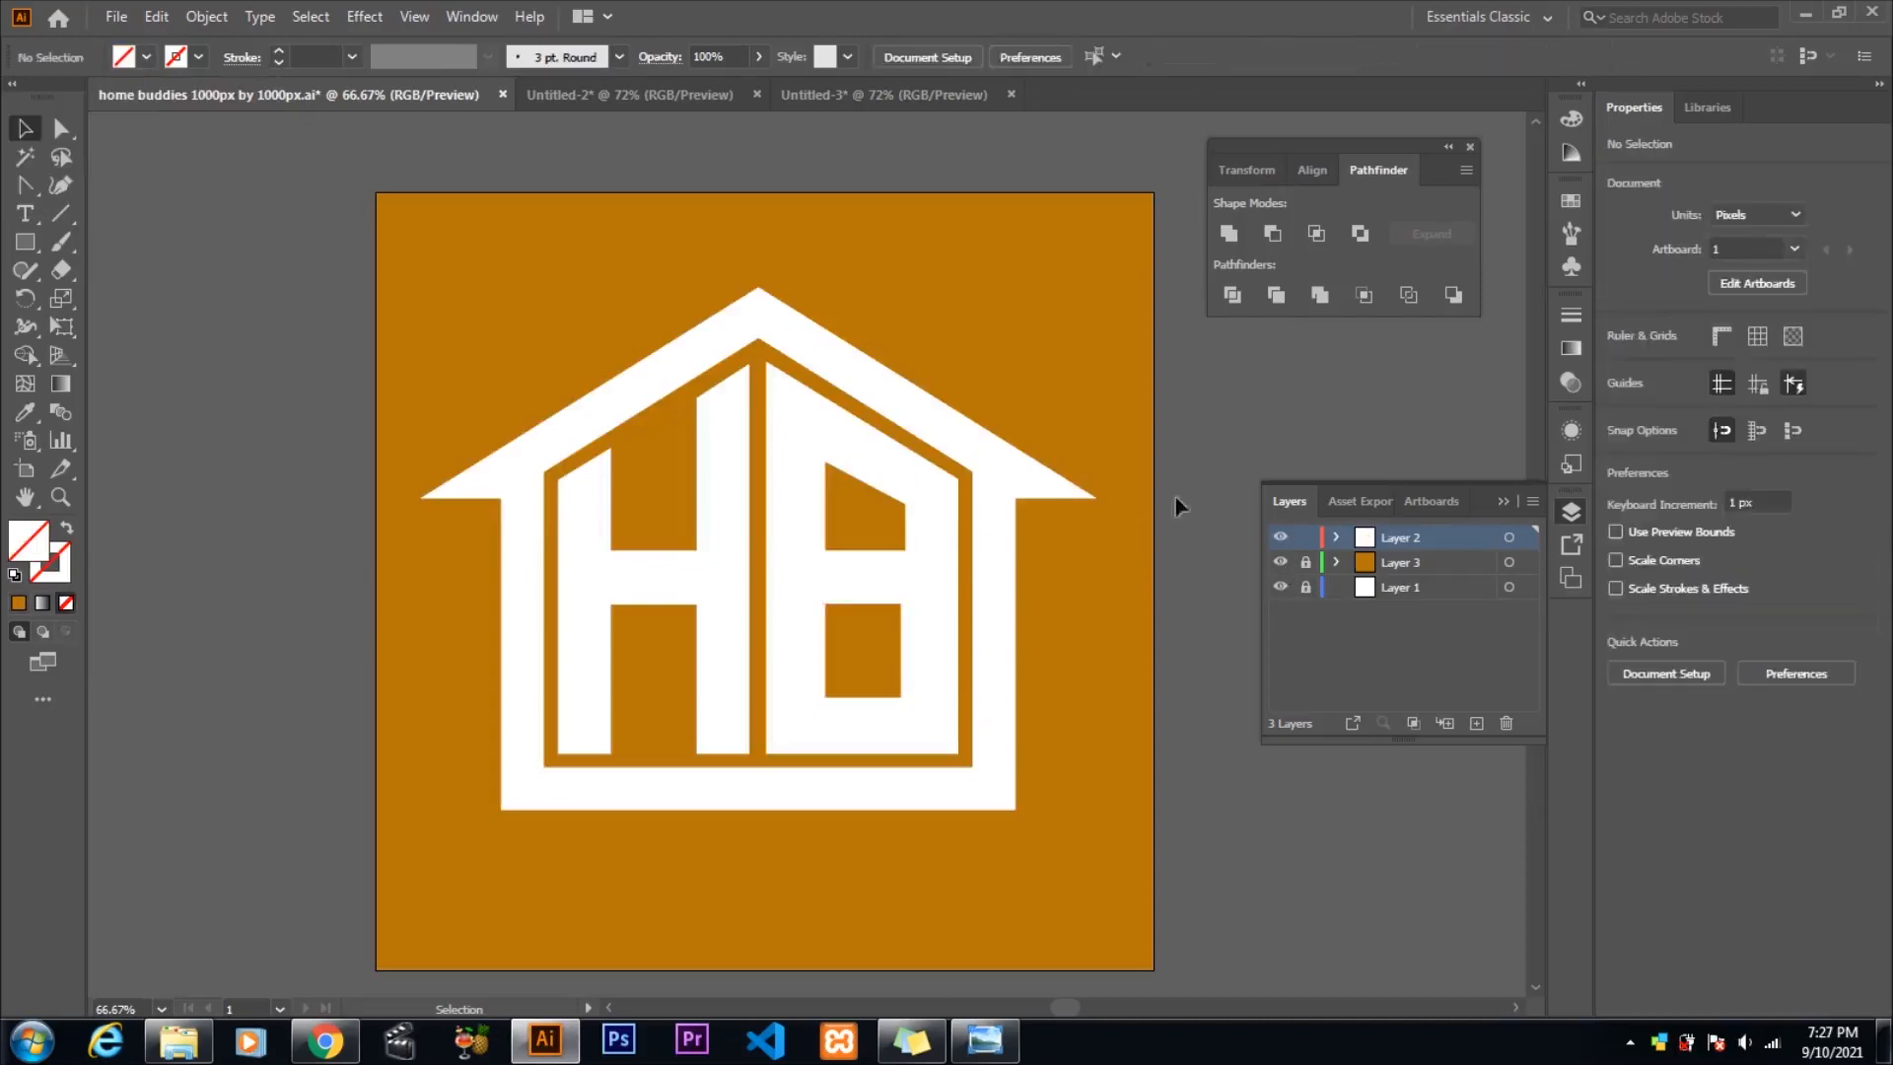
# - Select the white house frame with the H and B shapes on Layer 2 and group them
pyautogui.click(1509, 539)
pyautogui.click(237, 331)
pyautogui.click(534, 512)
pyautogui.keyDown('shift'); pyautogui.click(773, 532); pyautogui.keyUp('shift')
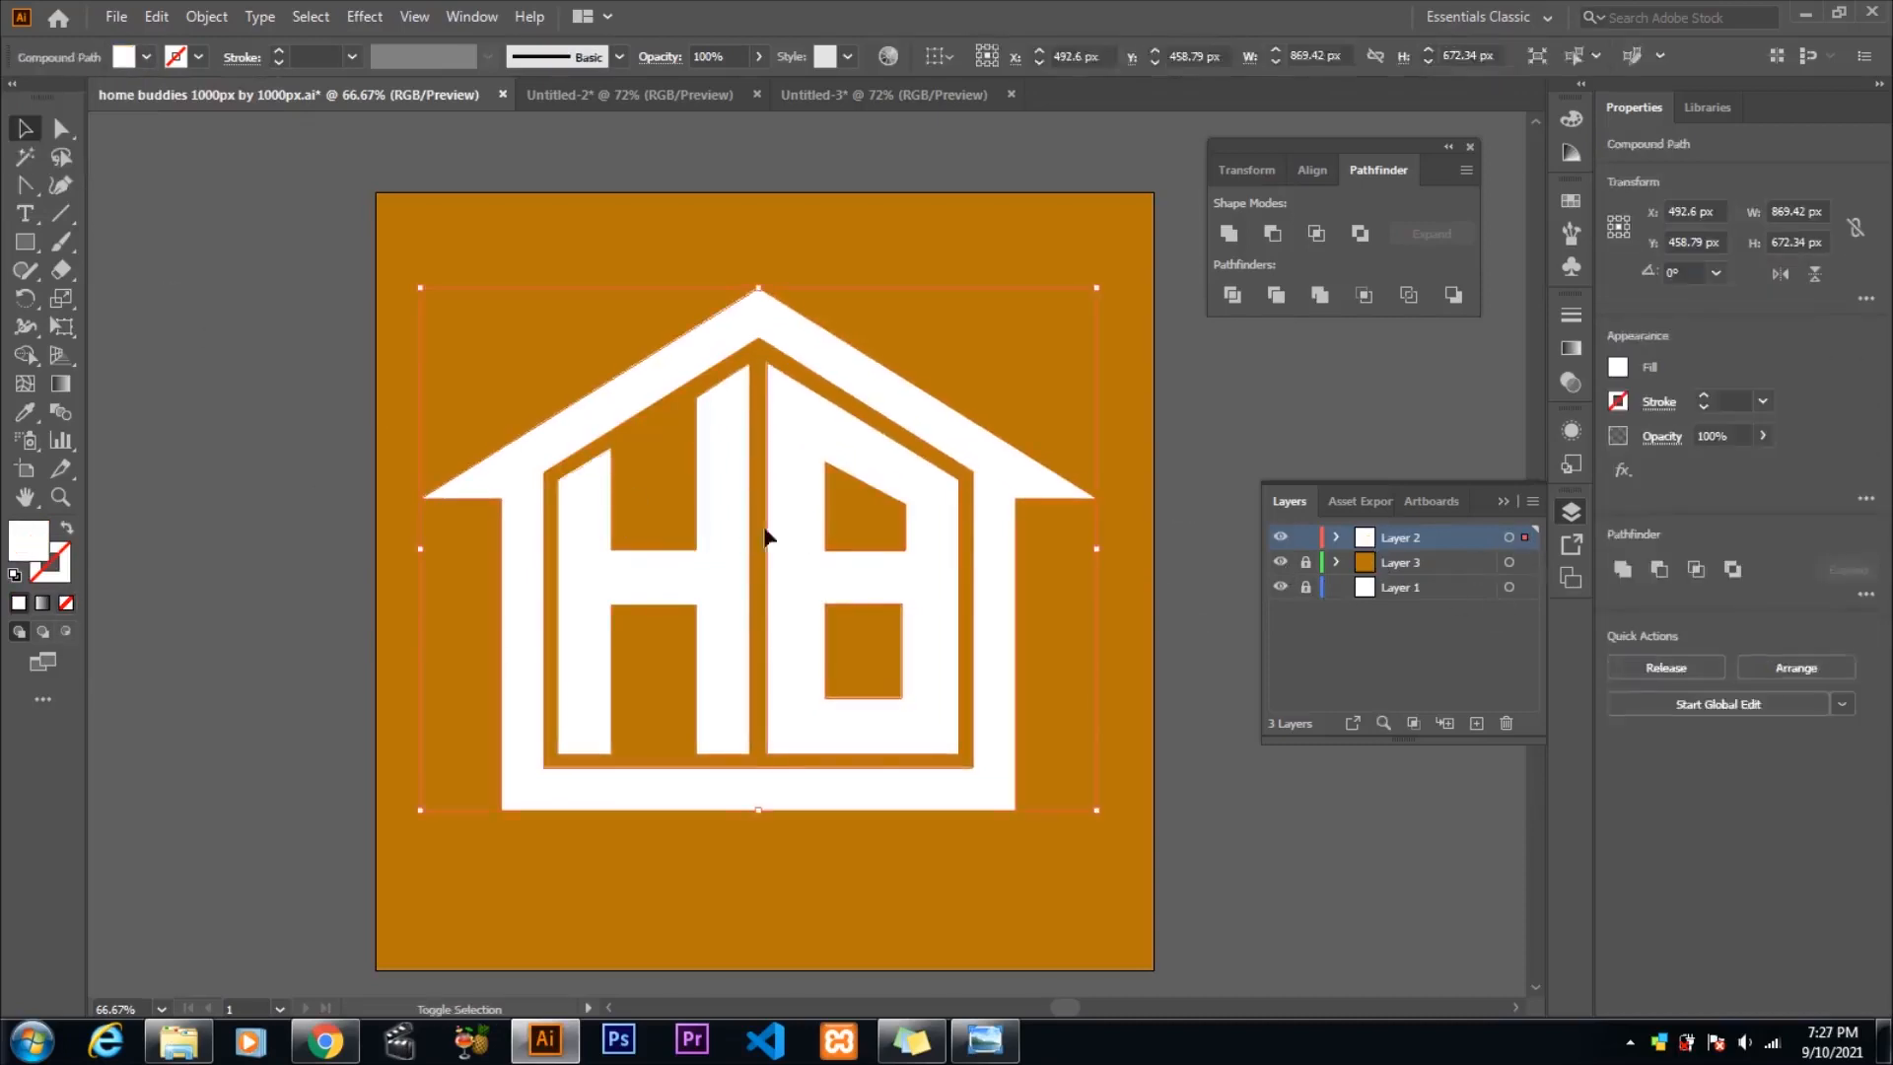
pyautogui.keyDown('shift'); pyautogui.click(730, 529); pyautogui.keyUp('shift')
pyautogui.rightClick(729, 529)
pyautogui.click(791, 711)
pyautogui.rightClick(725, 584)
pyautogui.click(594, 475)
# - Copy the grouped logo into the Untitled-3 photo composition and set its fill to black
pyautogui.hotkey('ctrl', 'c')
pyautogui.click(881, 96)
pyautogui.hotkey('ctrl', 'v')
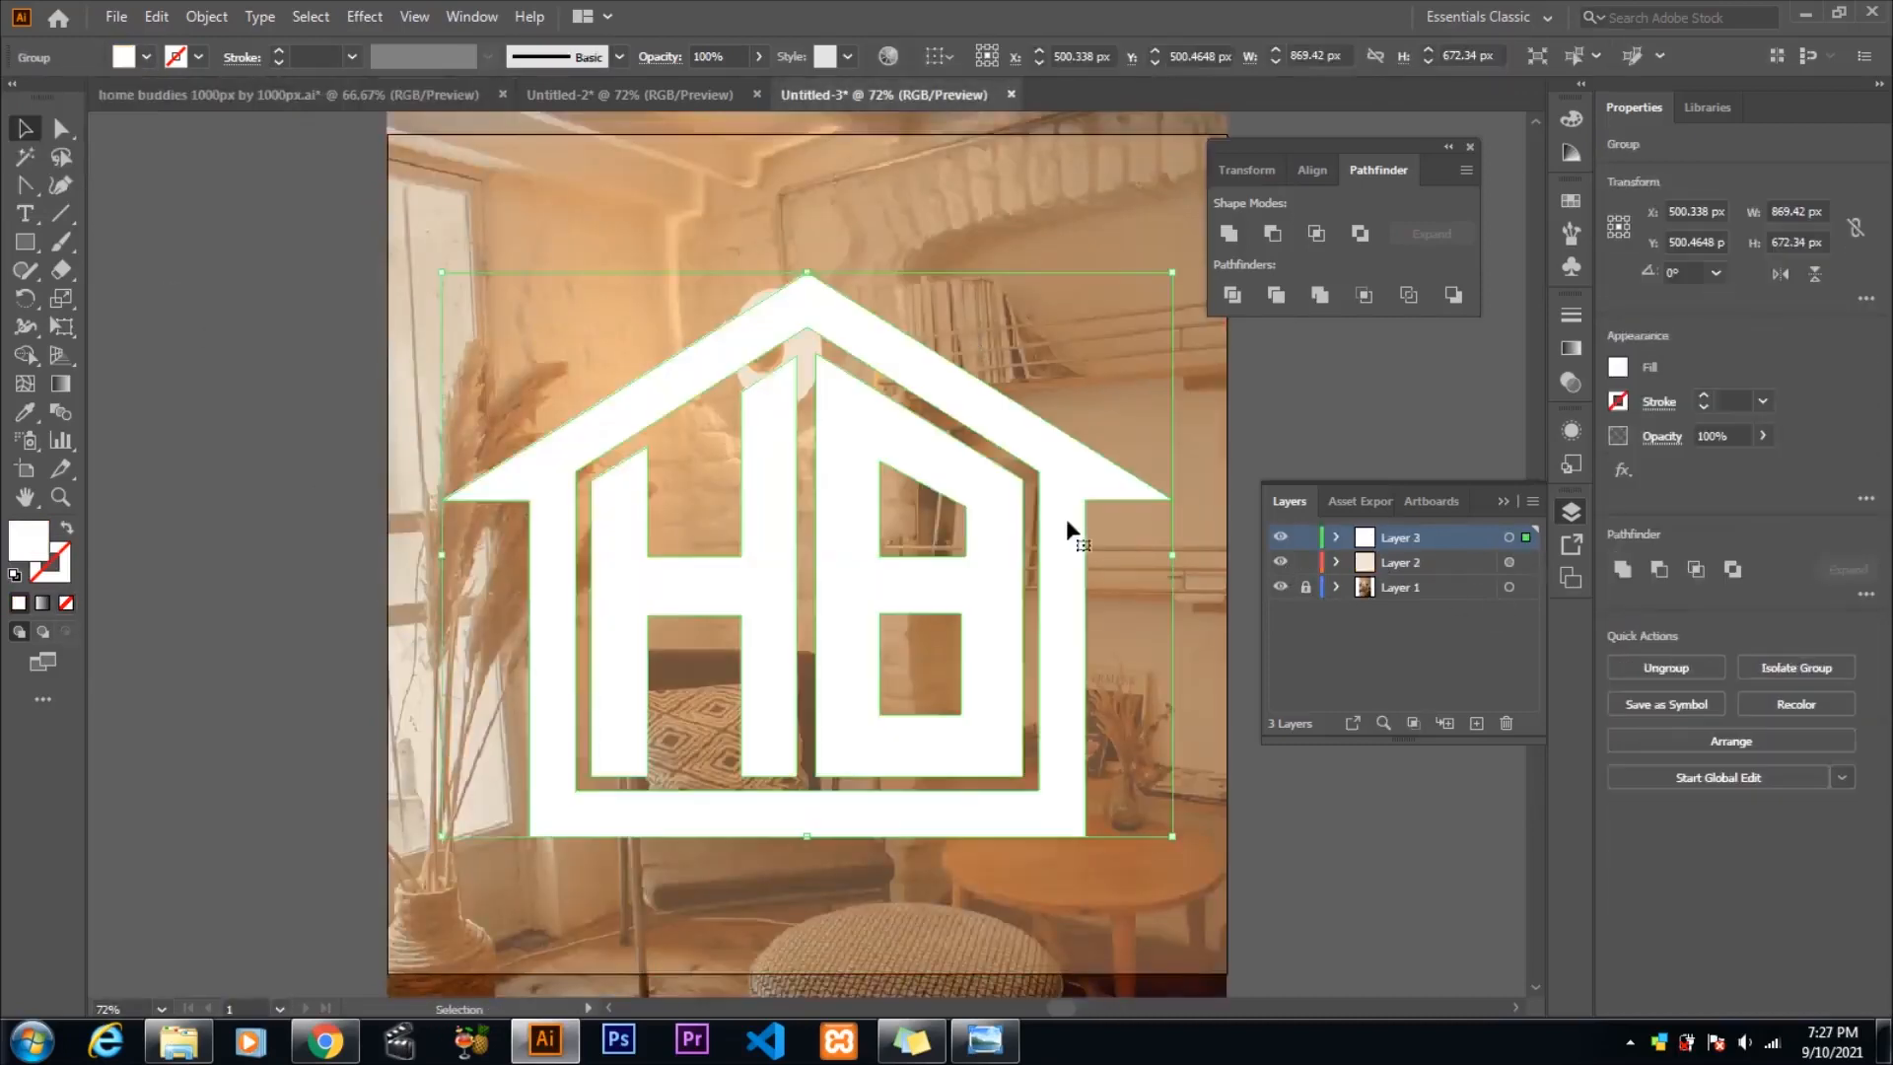
pyautogui.doubleClick(30, 540)
pyautogui.click(46, 369)
pyautogui.press('Return')
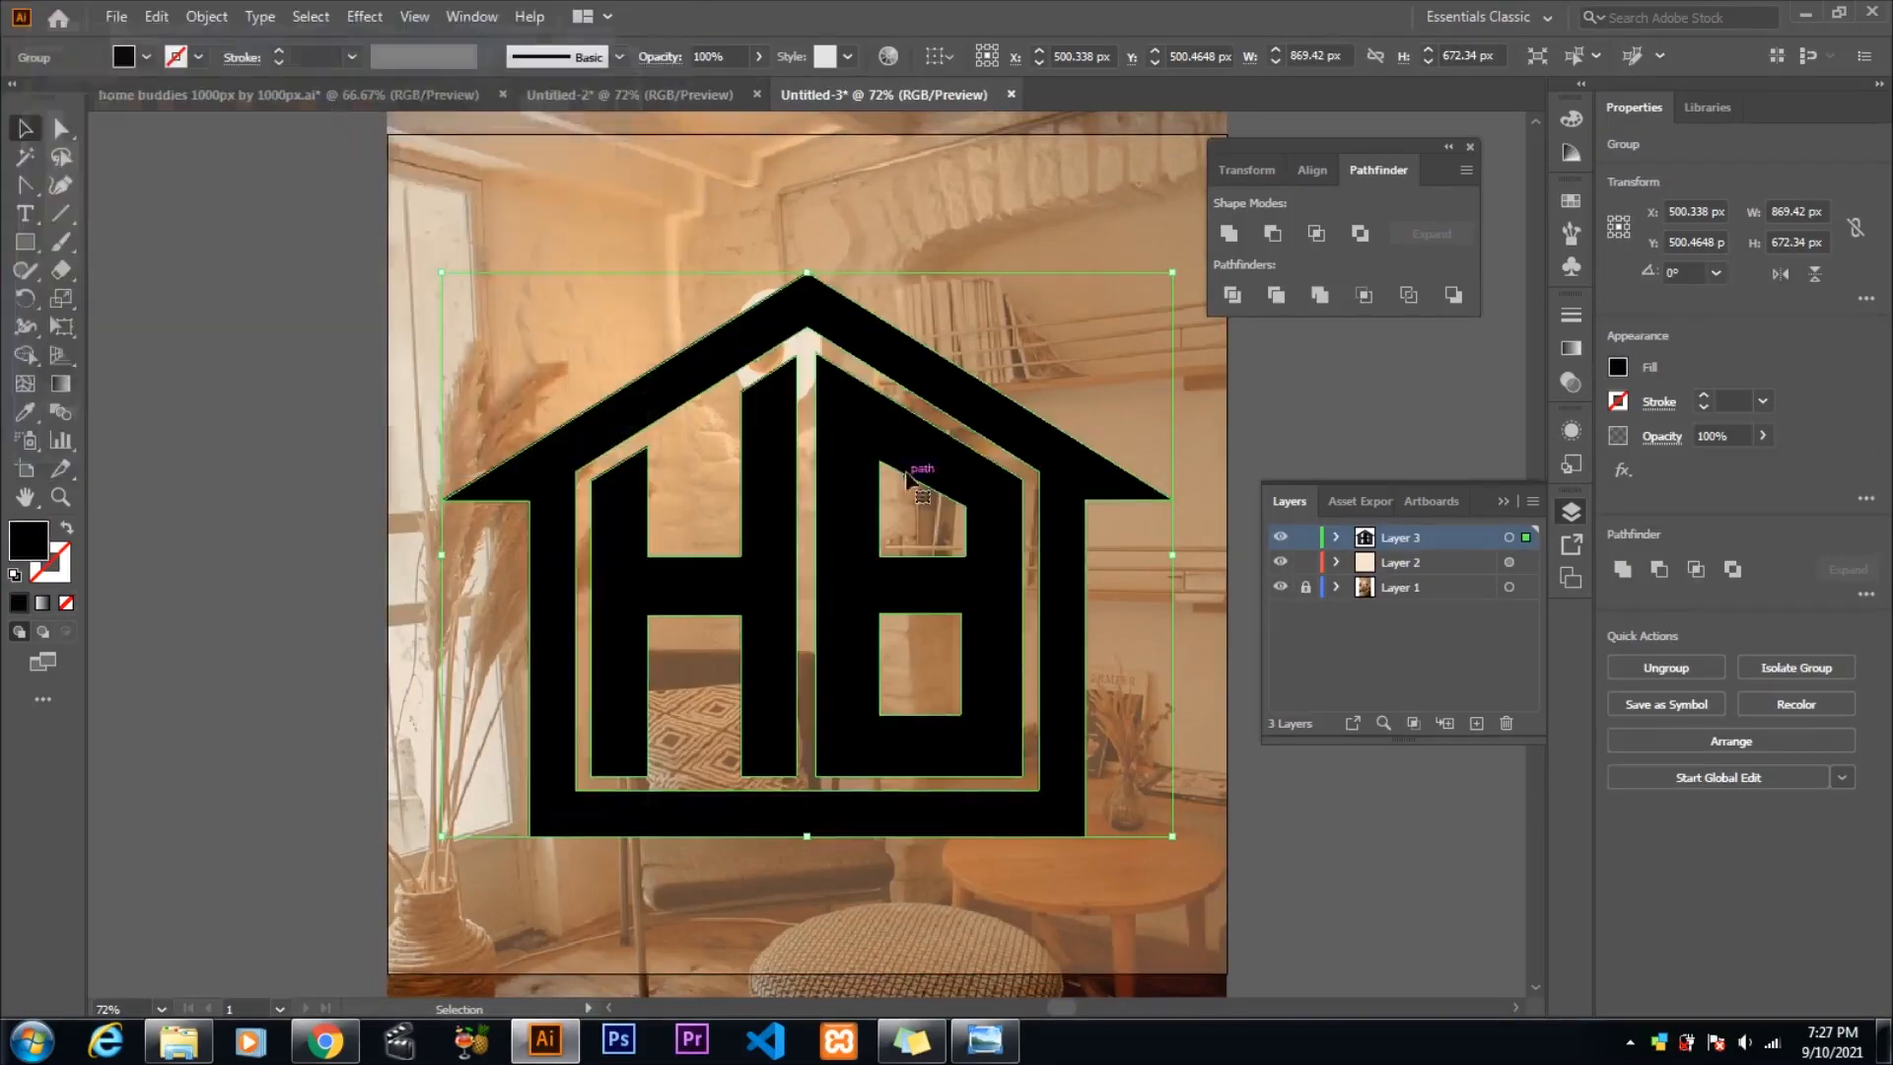
# - Scale the black logo down to about 414 px wide and center it on the artboard
pyautogui.moveTo(1171, 271); pyautogui.dragTo(882, 497)
pyautogui.moveTo(822, 647); pyautogui.dragTo(945, 507)
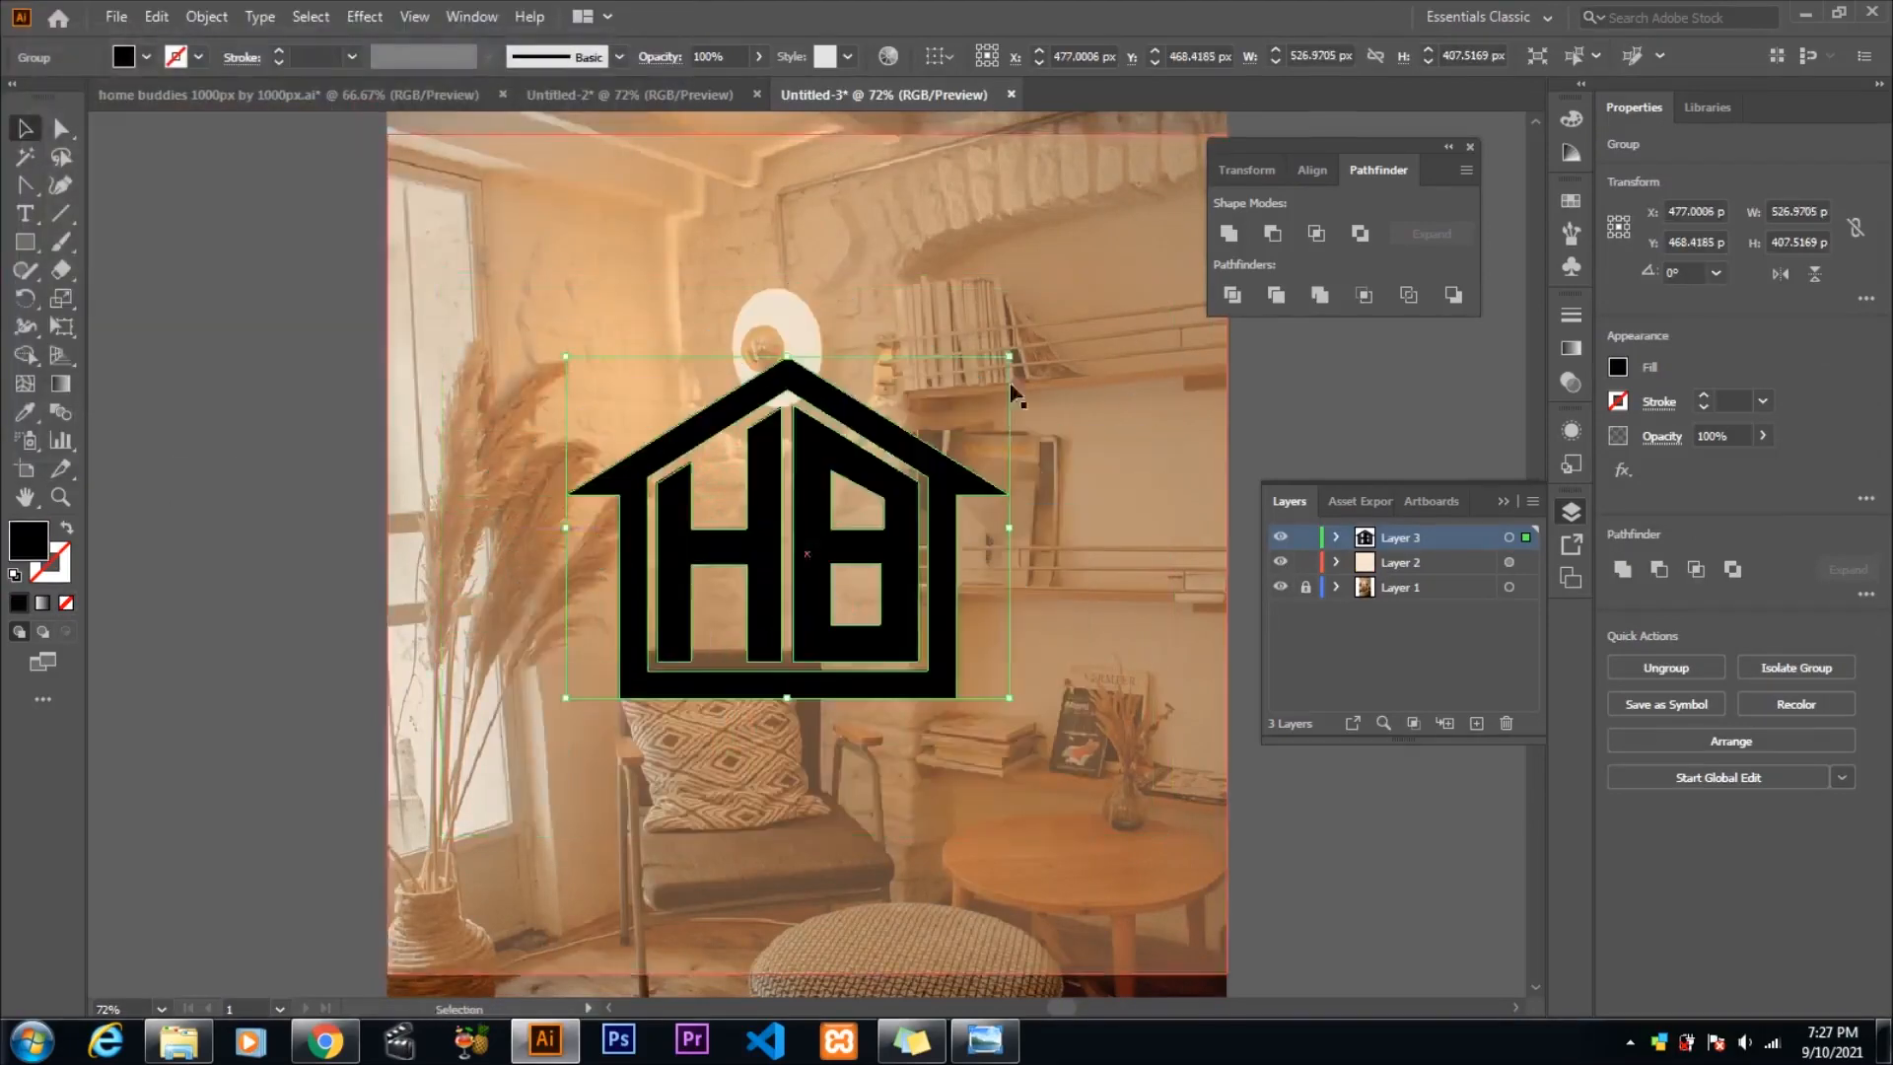
pyautogui.moveTo(1006, 357); pyautogui.dragTo(913, 429)
pyautogui.moveTo(861, 557); pyautogui.dragTo(1000, 544)
pyautogui.scroll(-2, 1031, 542)
# - Copy the HOME BUDDIES text from Untitled-2 into the Untitled-3 composition
pyautogui.click(630, 96)
pyautogui.click(1144, 879)
pyautogui.click(875, 871)
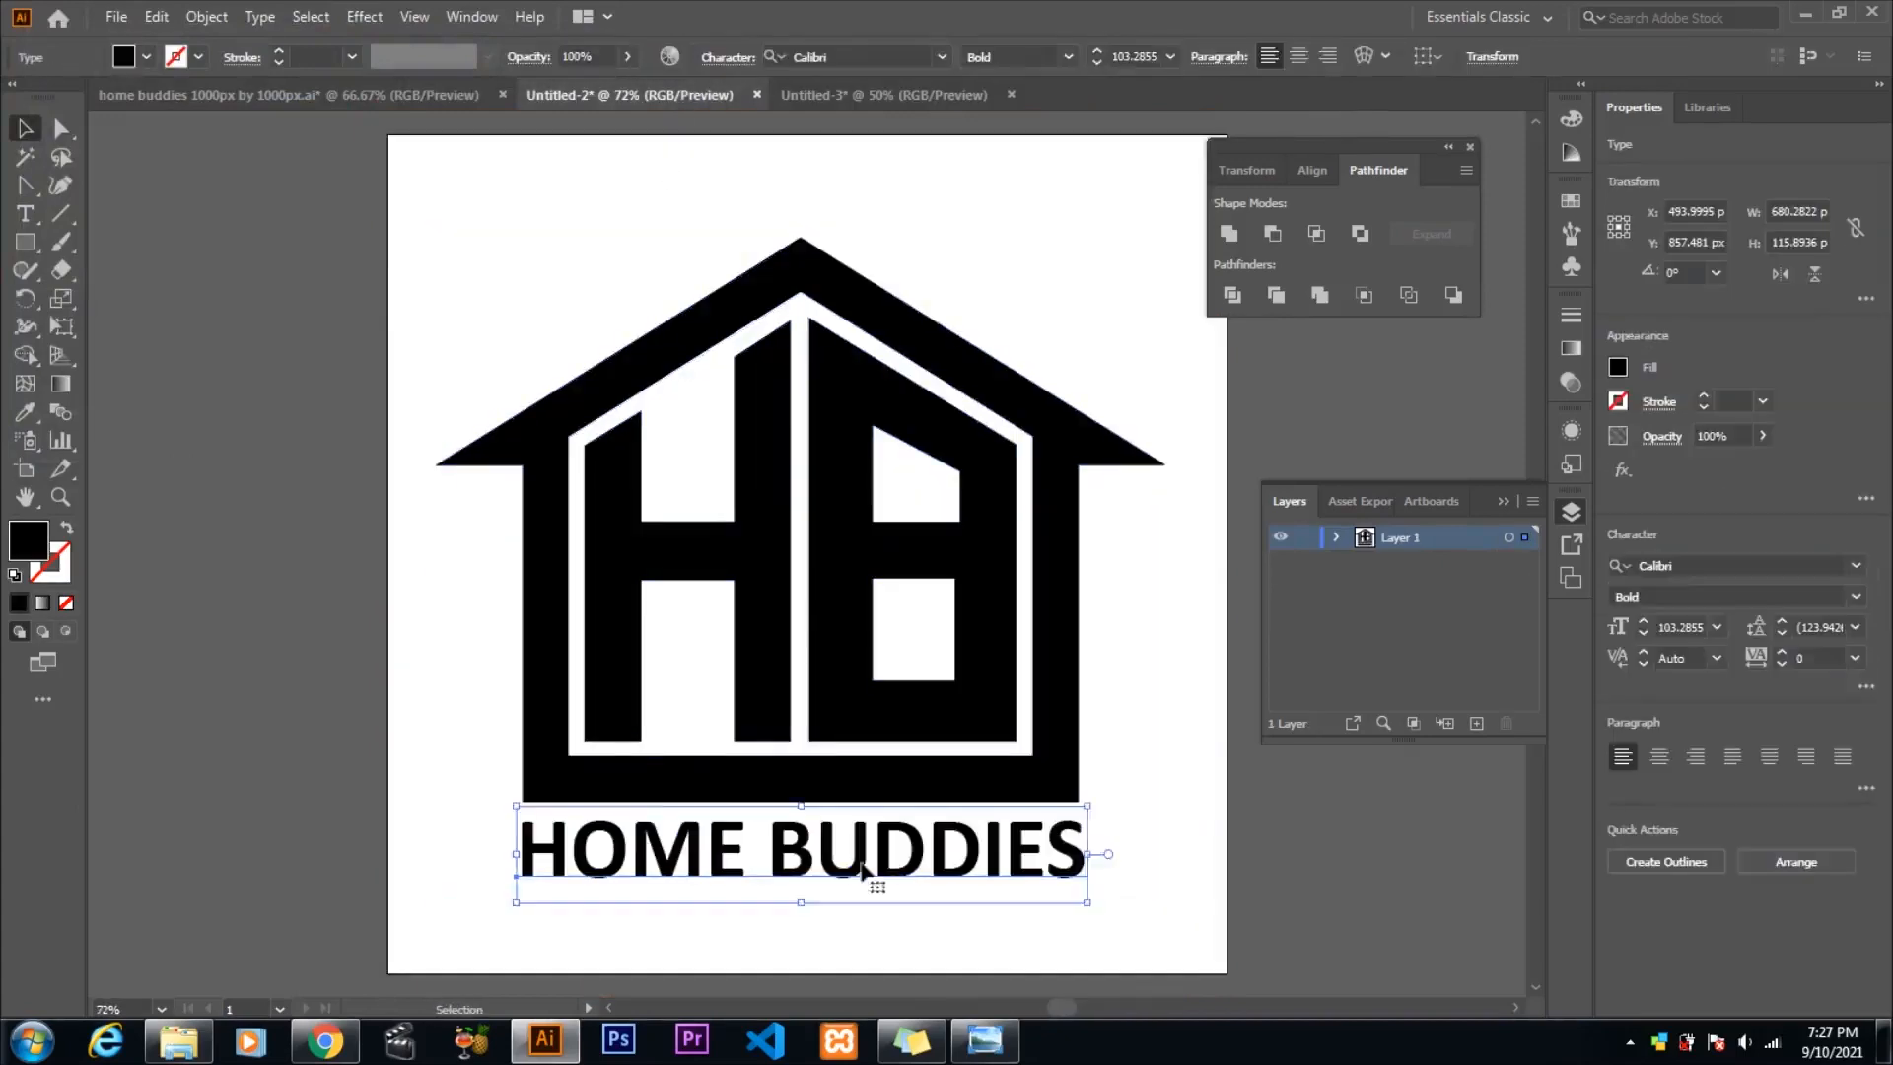
pyautogui.click(884, 96)
pyautogui.hotkey('ctrl', 'v')
# - Place the HOME BUDDIES text directly beneath the logo and scale it to about 317 px wide to match the house base
pyautogui.moveTo(705, 548); pyautogui.dragTo(893, 675)
pyautogui.scroll(2, 893, 675)
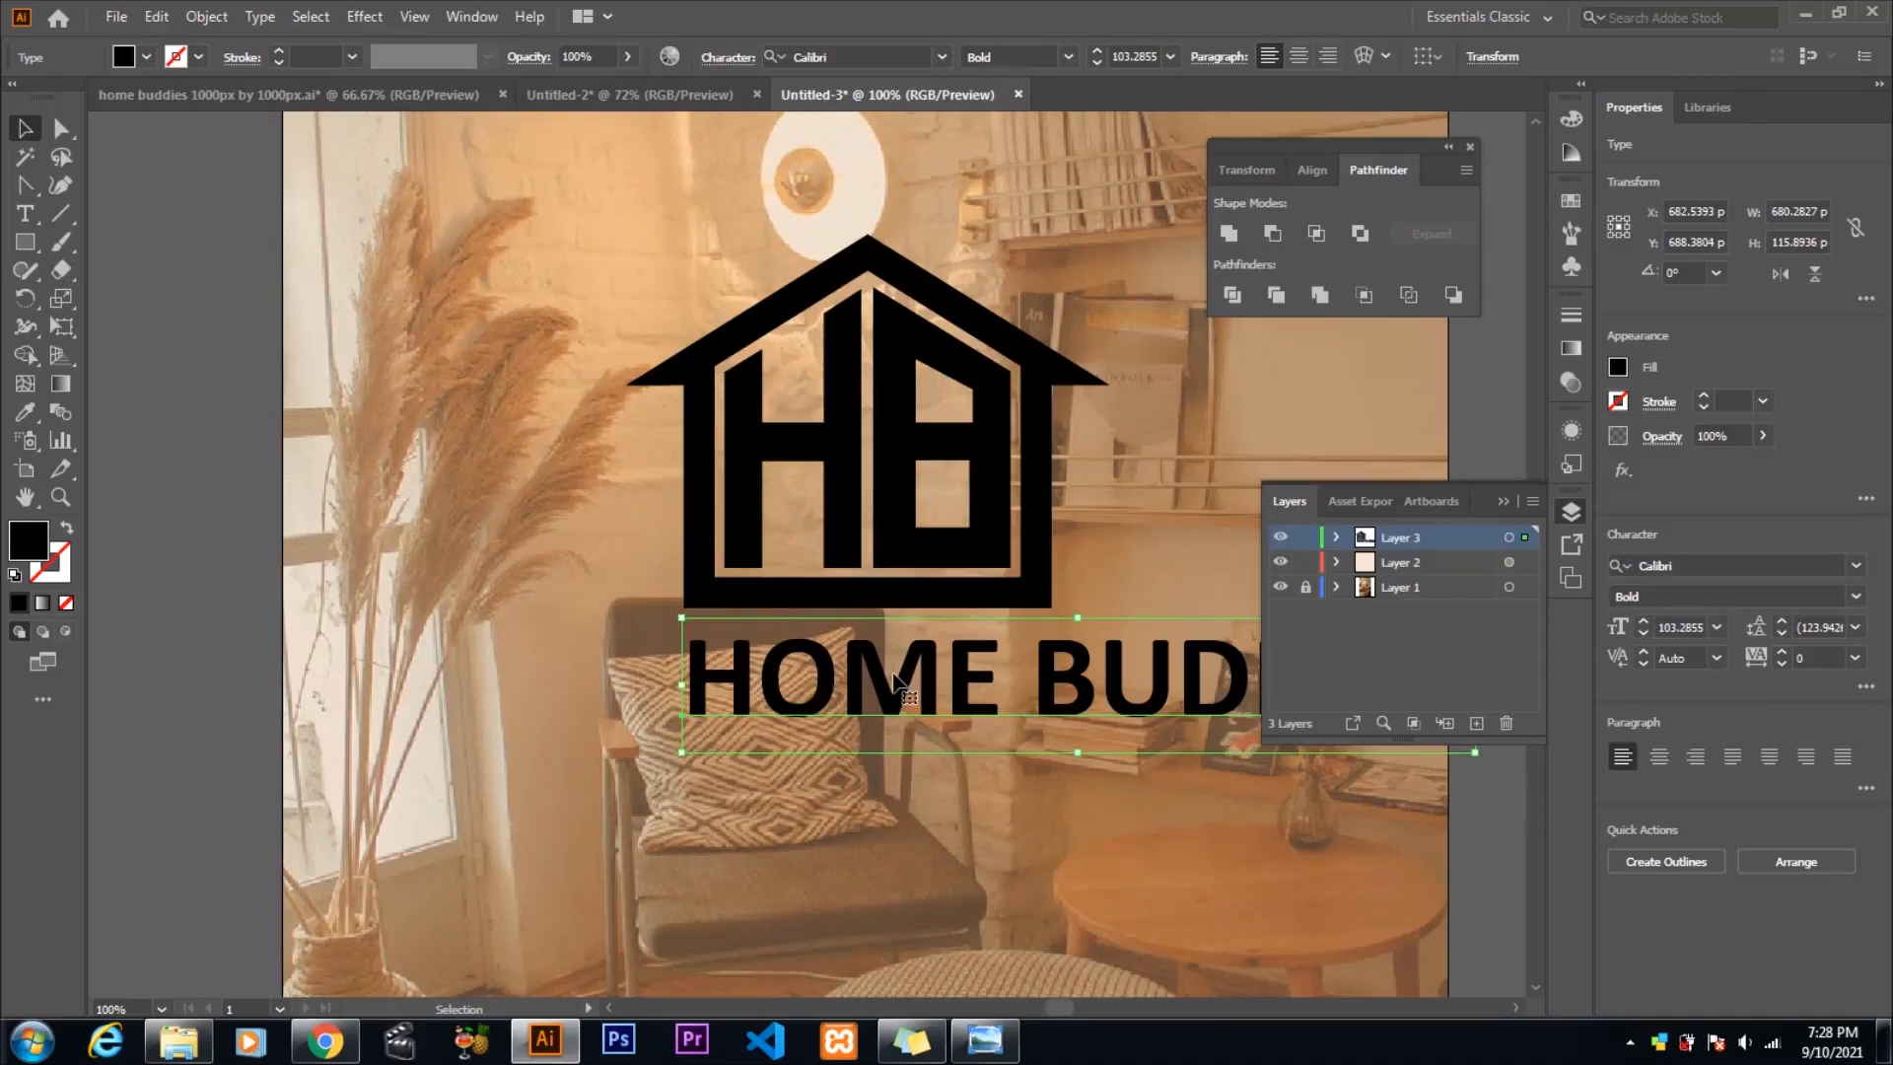
pyautogui.moveTo(1174, 545); pyautogui.dragTo(879, 550)
pyautogui.moveTo(1181, 691); pyautogui.dragTo(716, 649)
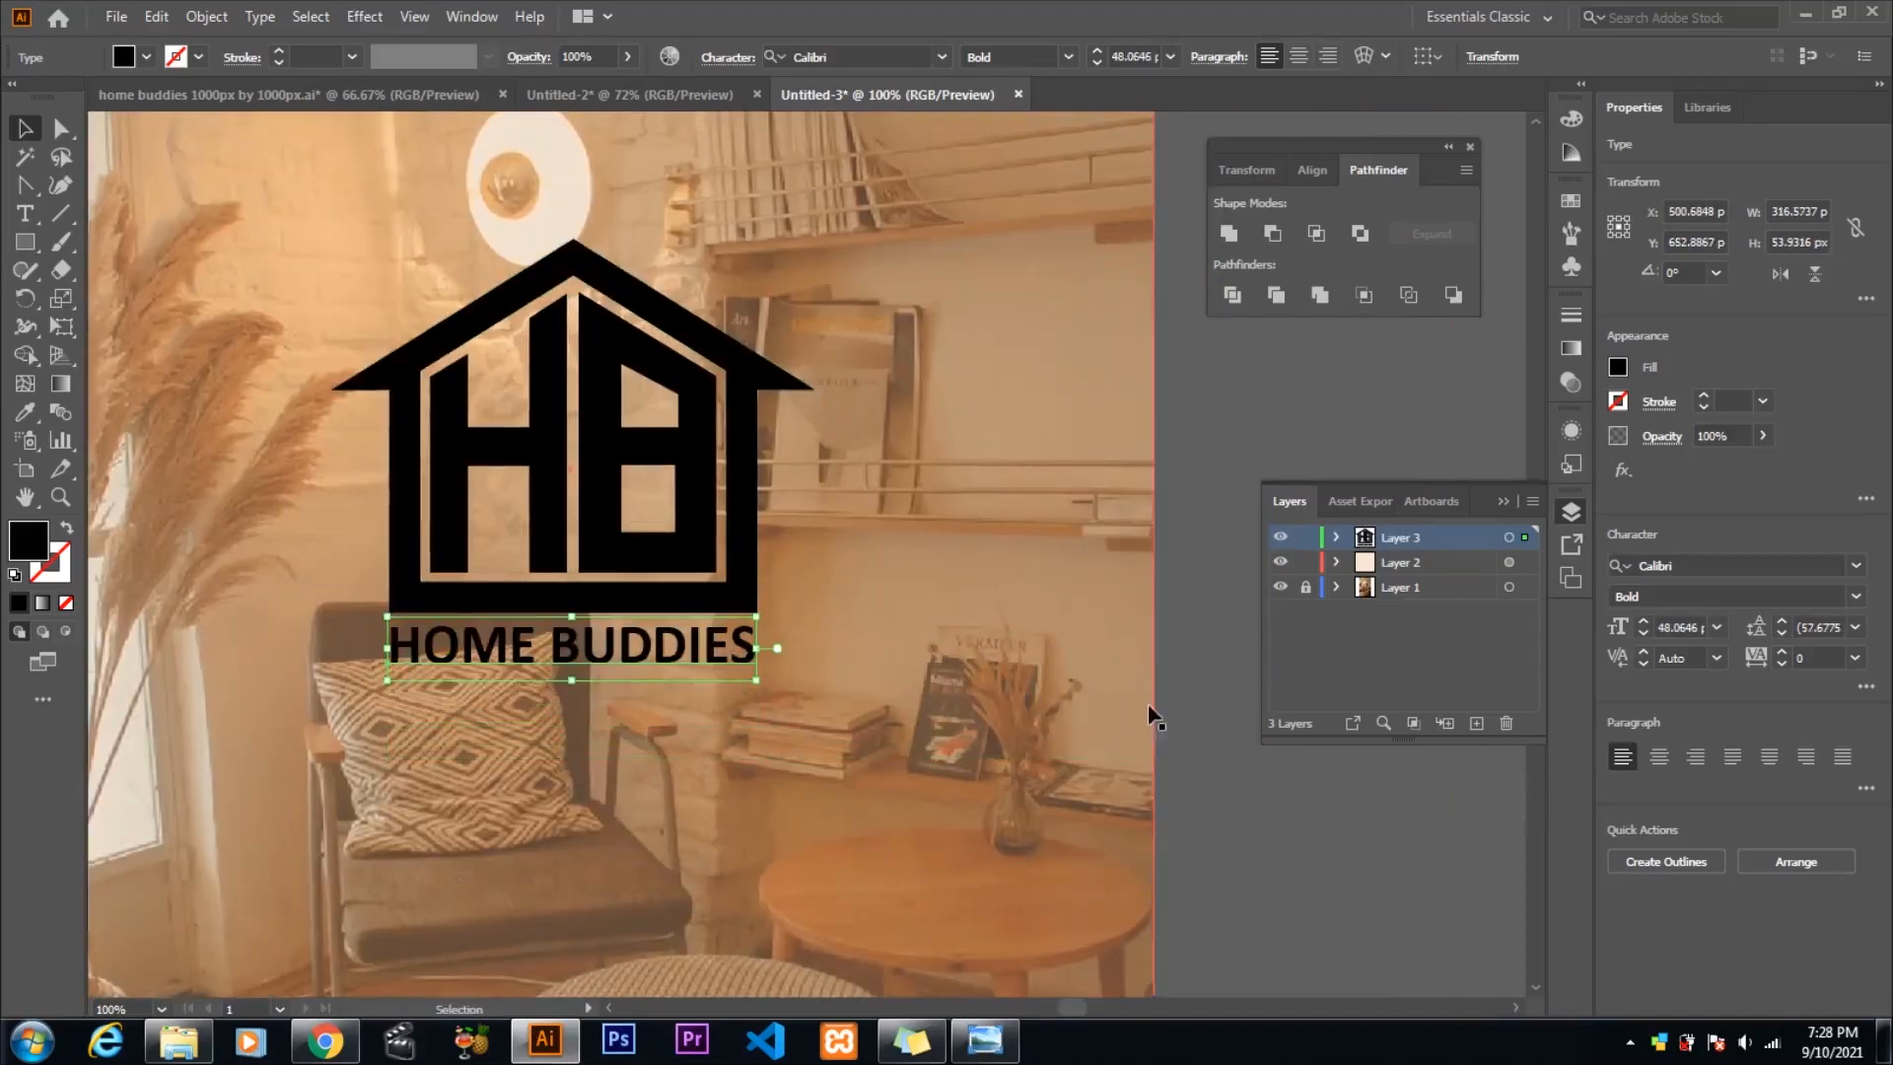
pyautogui.scroll(-2, 853, 642)
pyautogui.click(1105, 623)
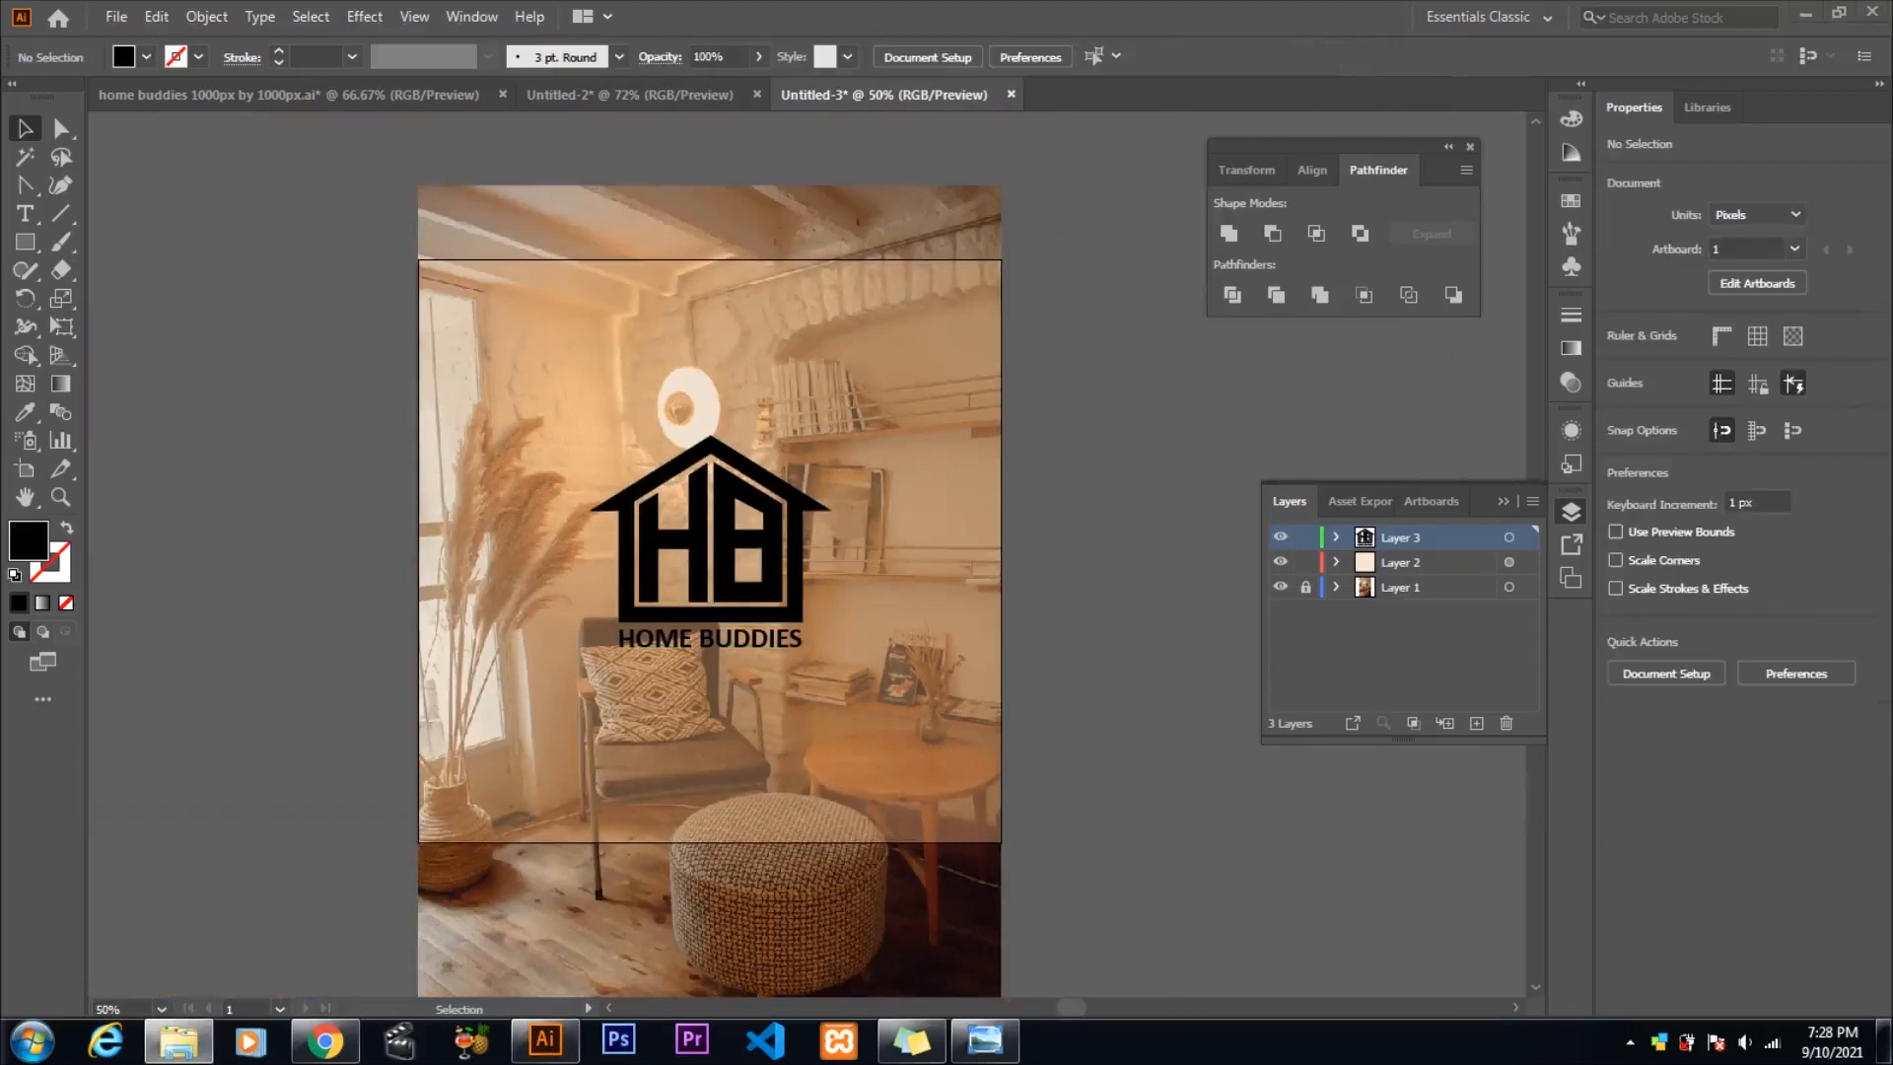
# - Lock Layer 2 and scale the logo and its HOME BUDDIES text together down to about 263 px wide
pyautogui.moveTo(604, 464); pyautogui.dragTo(776, 625)
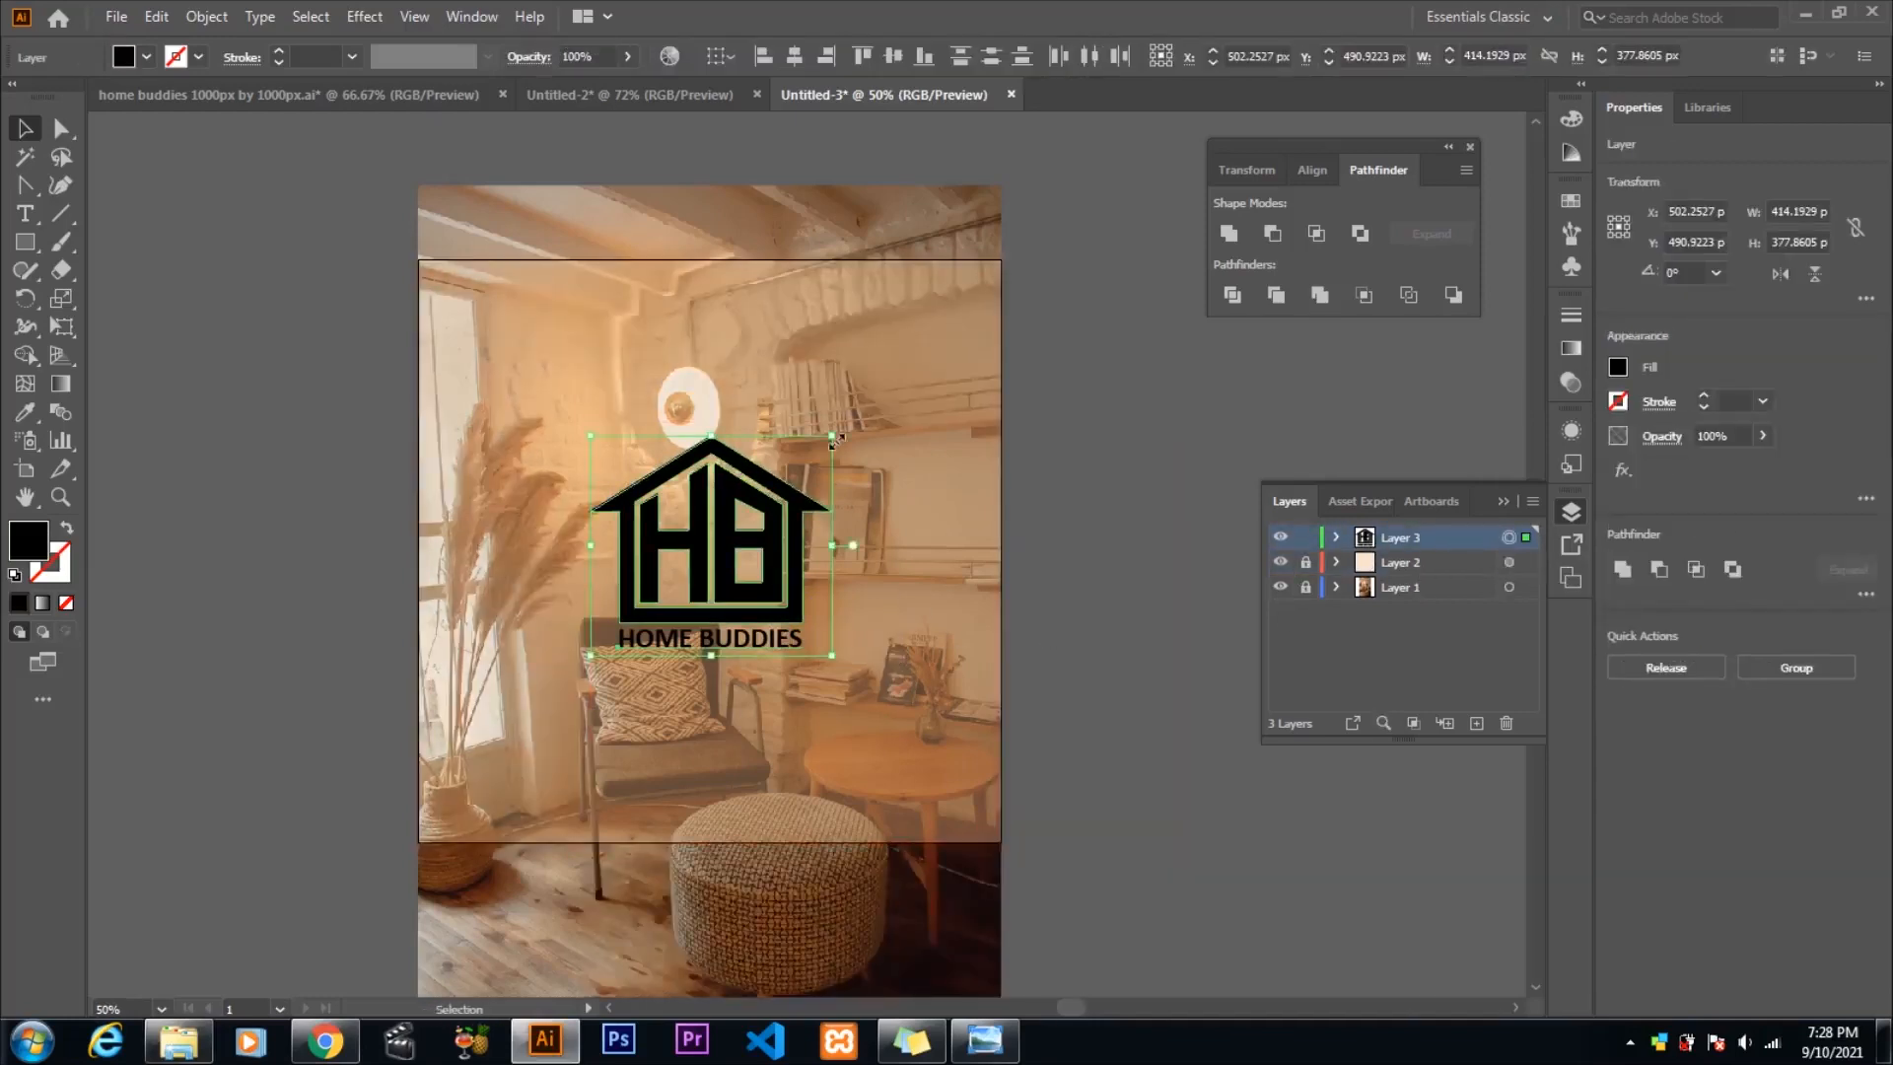
pyautogui.moveTo(837, 438); pyautogui.dragTo(787, 477)
pyautogui.click(1066, 510)
# - Export the artboard as a PNG named home buddies square with pic background 1000px by 1000px, using the artboard bounds
pyautogui.click(117, 17)
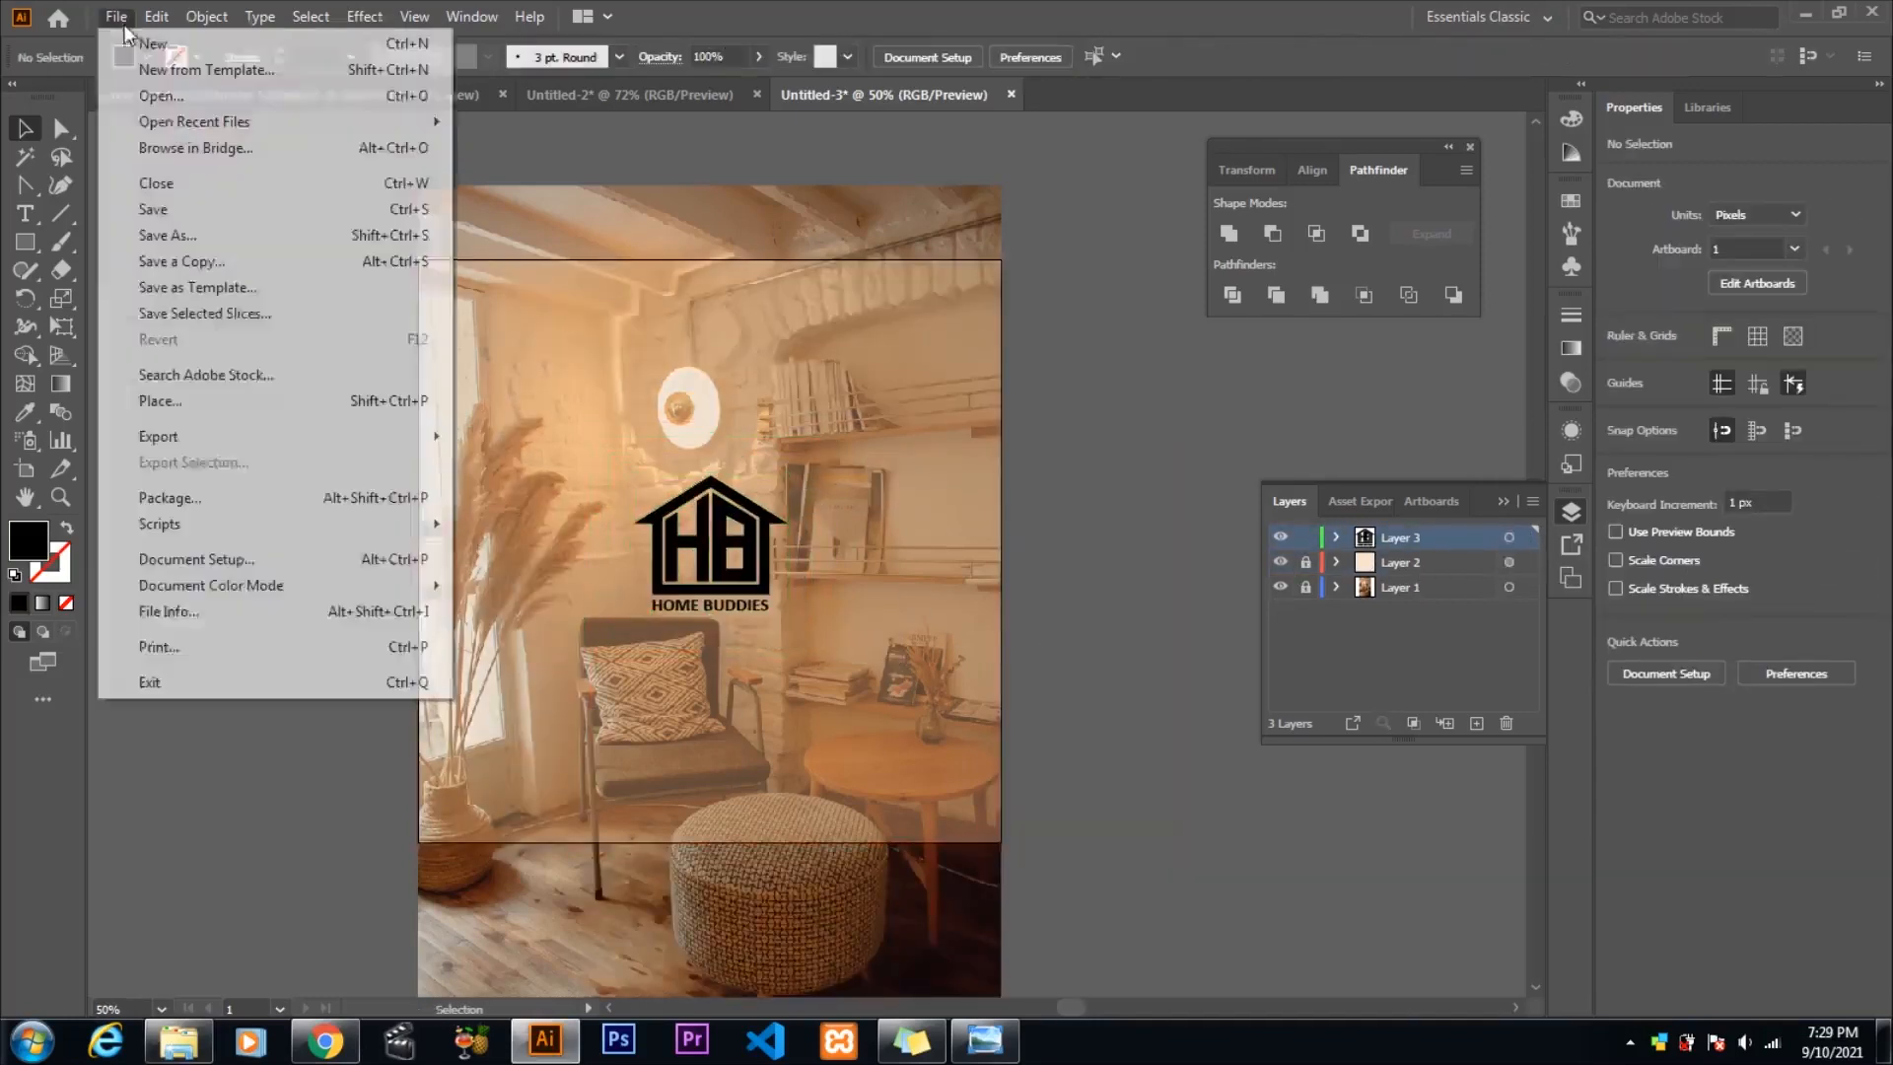
pyautogui.moveTo(389, 427)
pyautogui.click(493, 461)
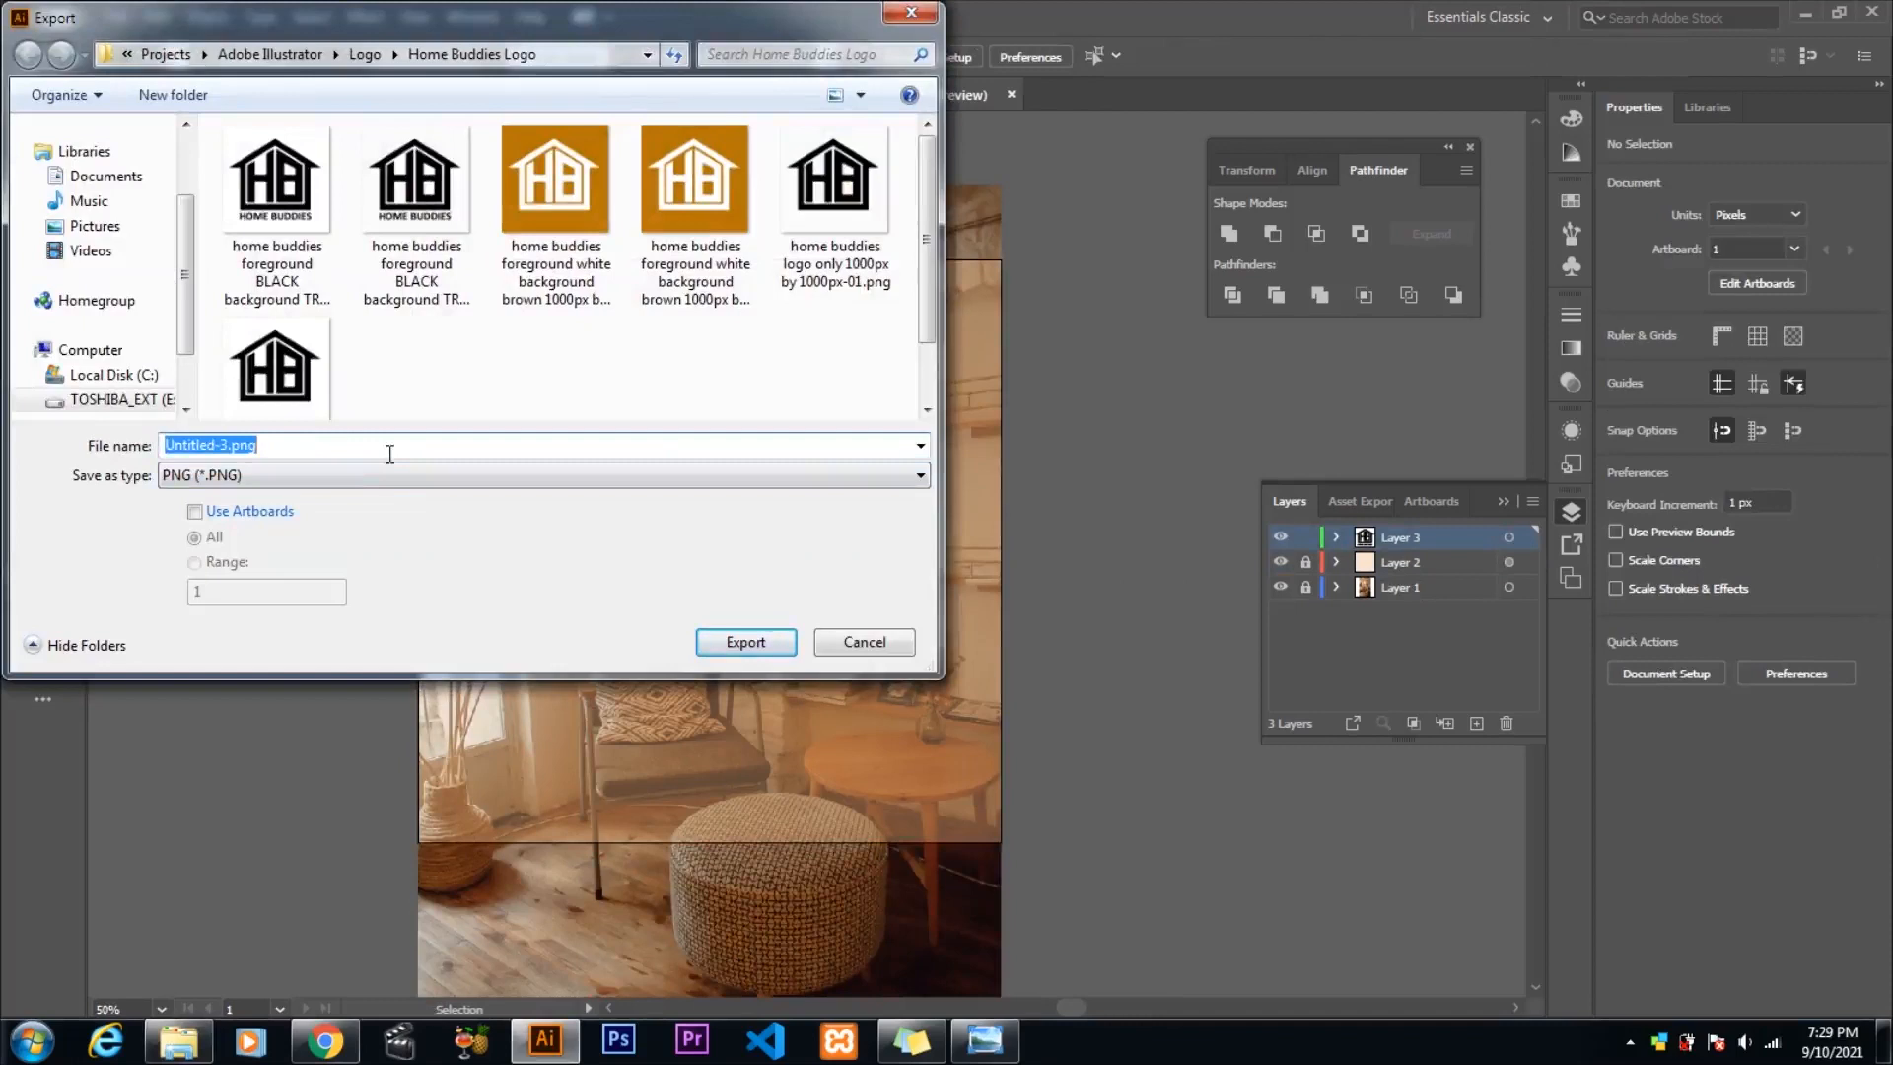
pyautogui.click(555, 217)
pyautogui.click(464, 445)
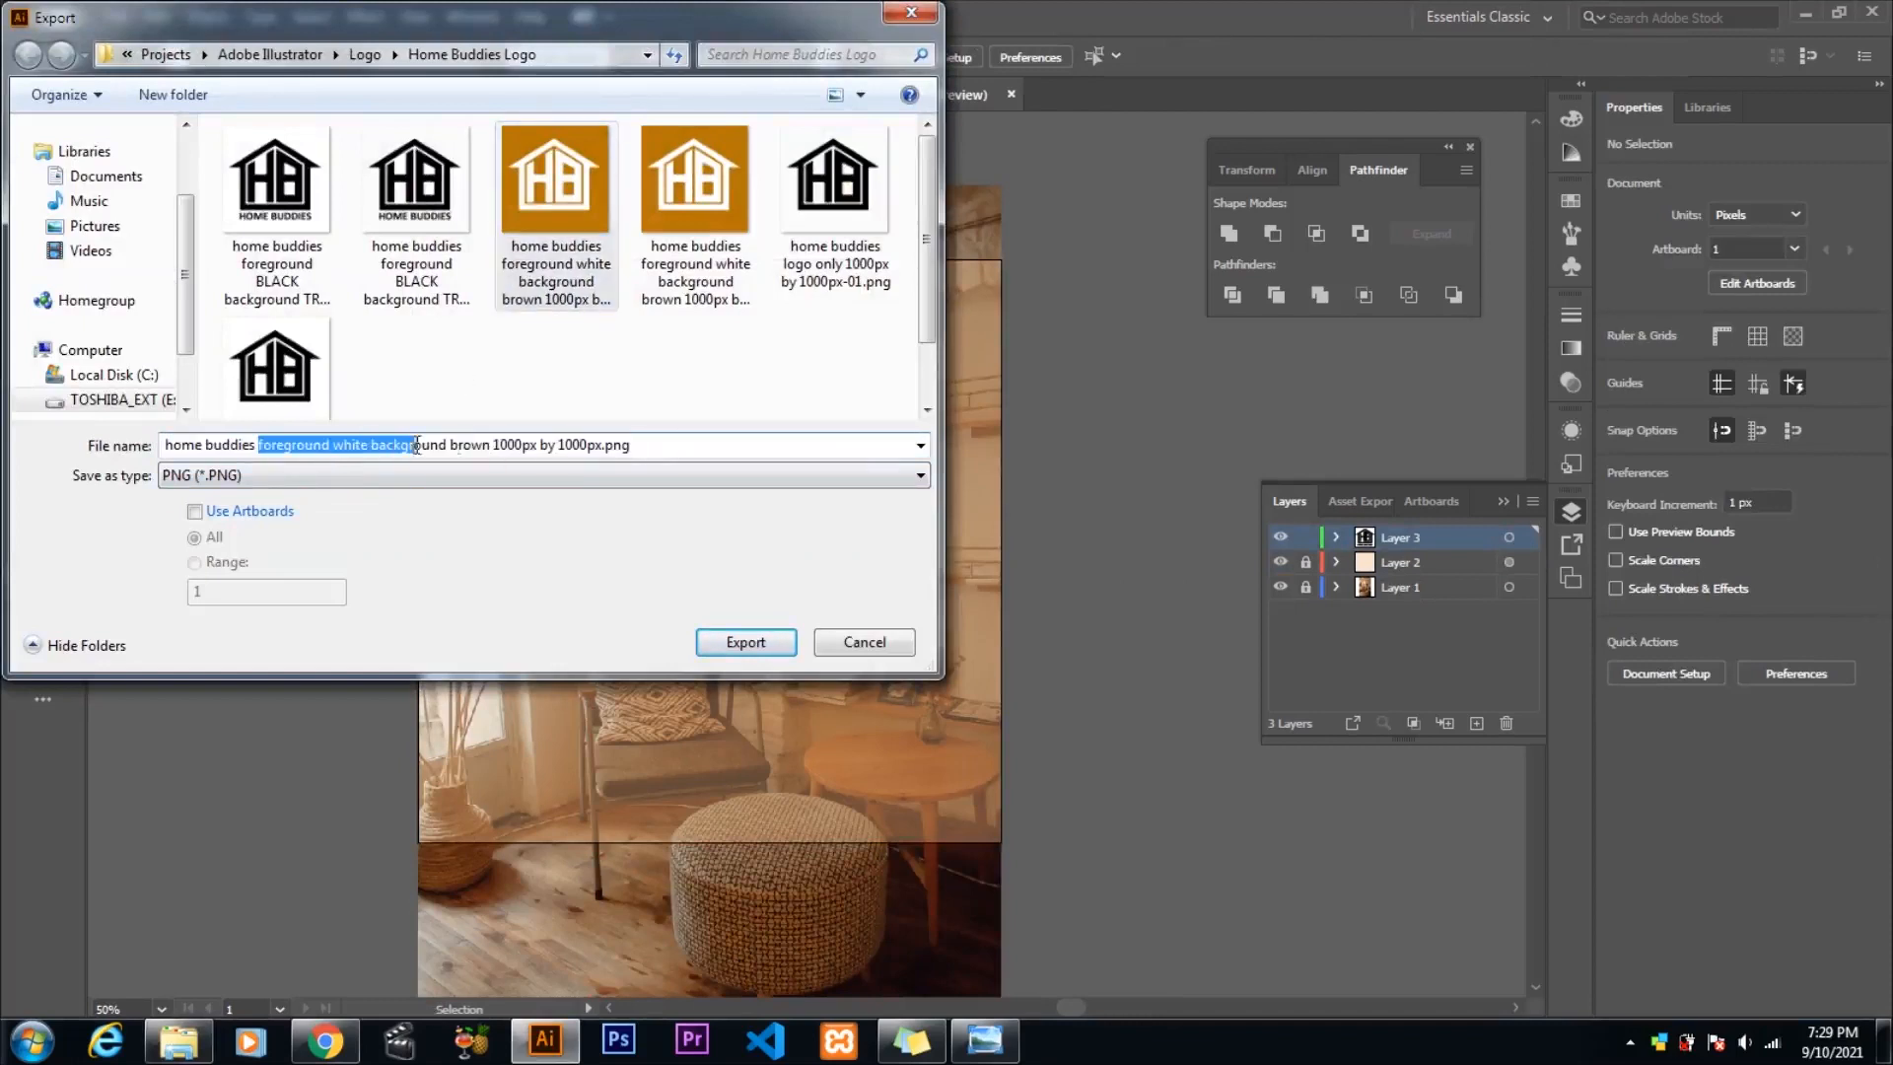
pyautogui.moveTo(416, 446); pyautogui.dragTo(492, 446)
pyautogui.write('squa')
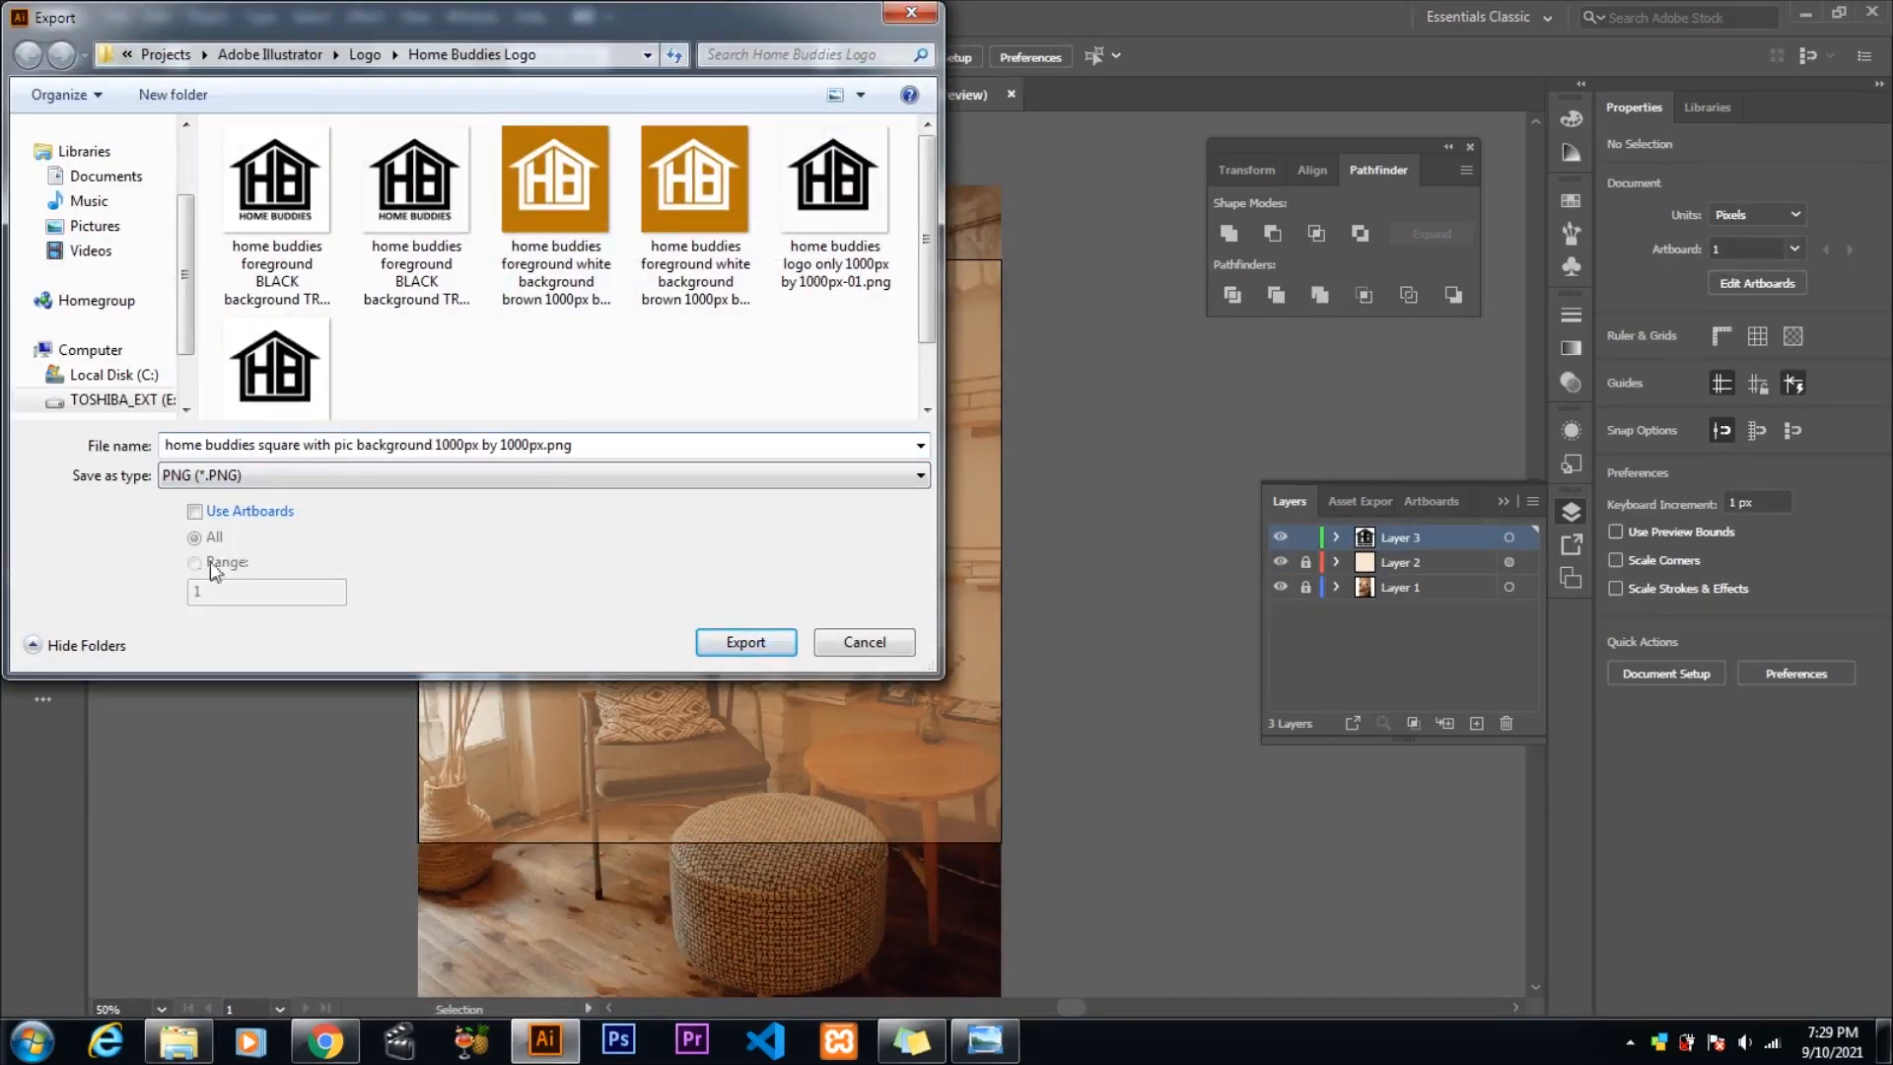
pyautogui.click(194, 511)
pyautogui.press('Return')
pyautogui.click(252, 481)
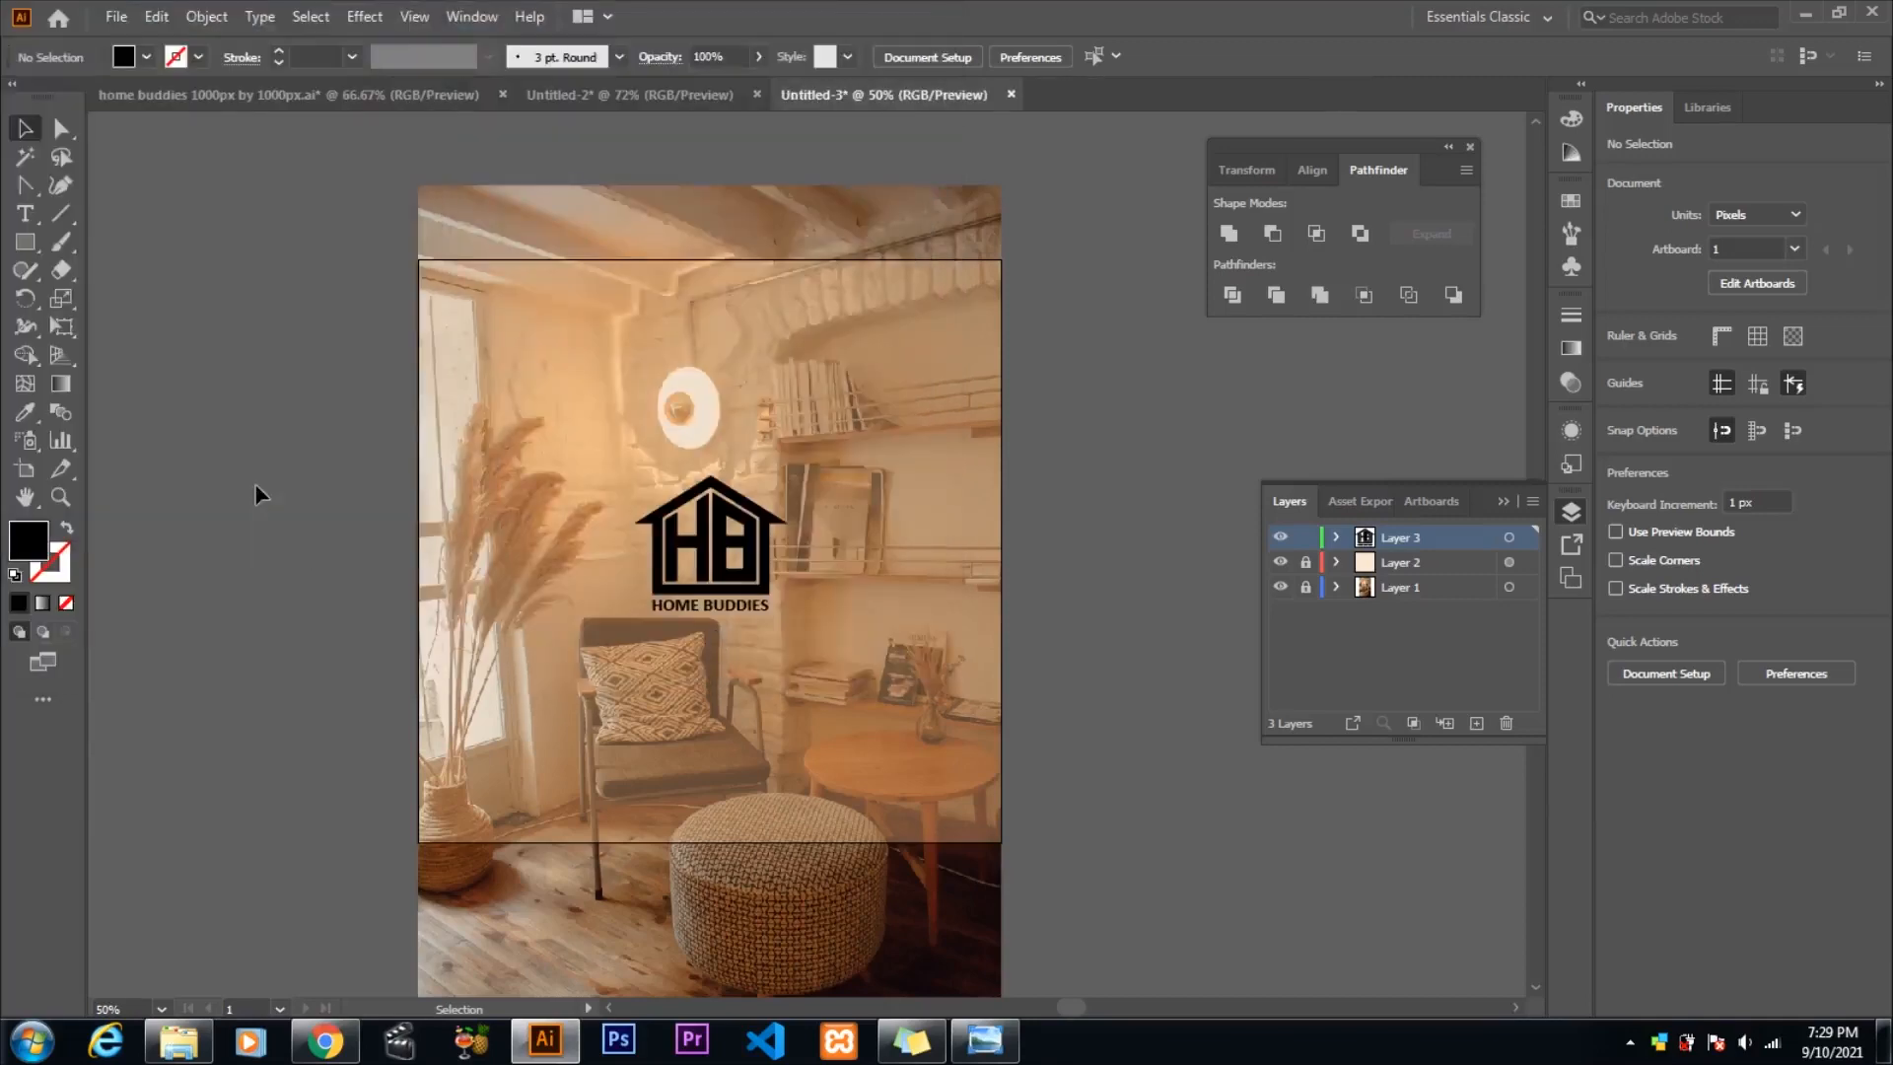
# - Switch to Pexels in Chrome, return to the home photo results, and download the white couch on wooden floor photo
pyautogui.click(325, 1040)
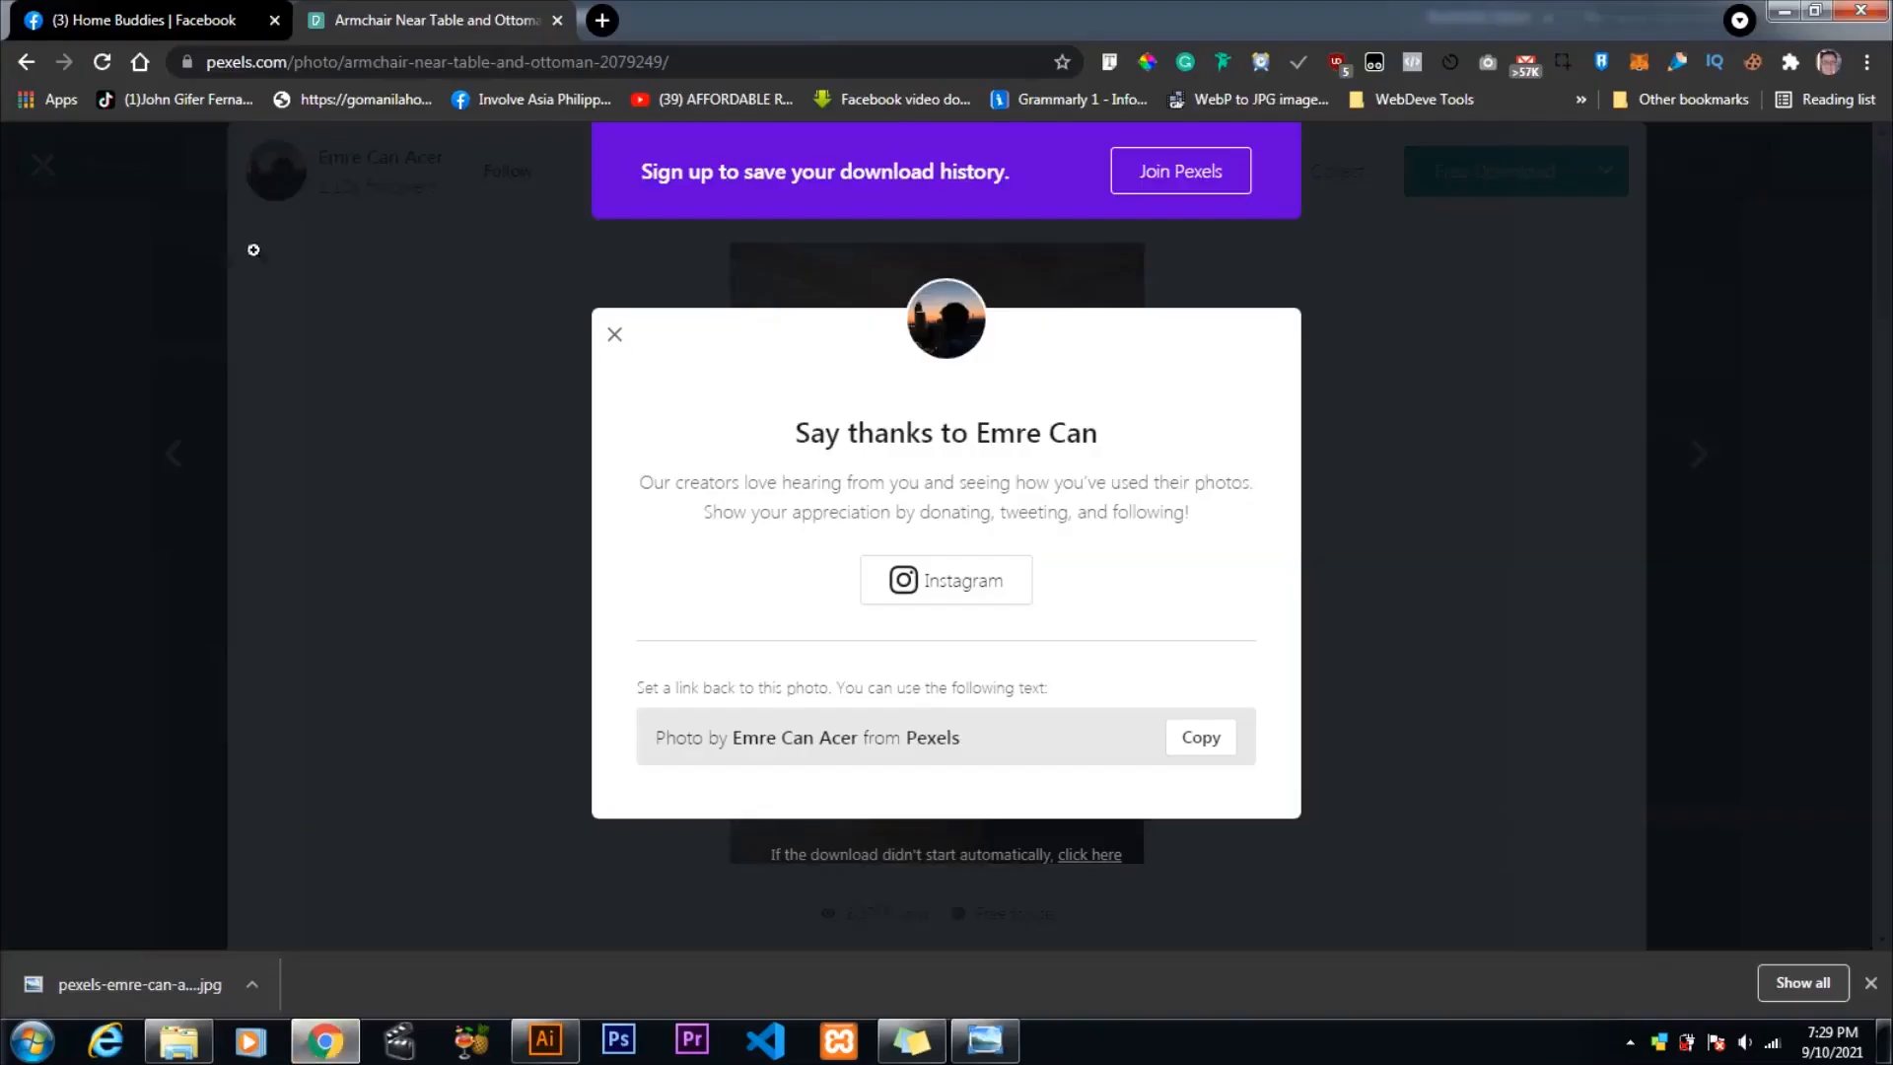
pyautogui.hotkey('alt', 'Left')
pyautogui.scroll(15, 1137, 541)
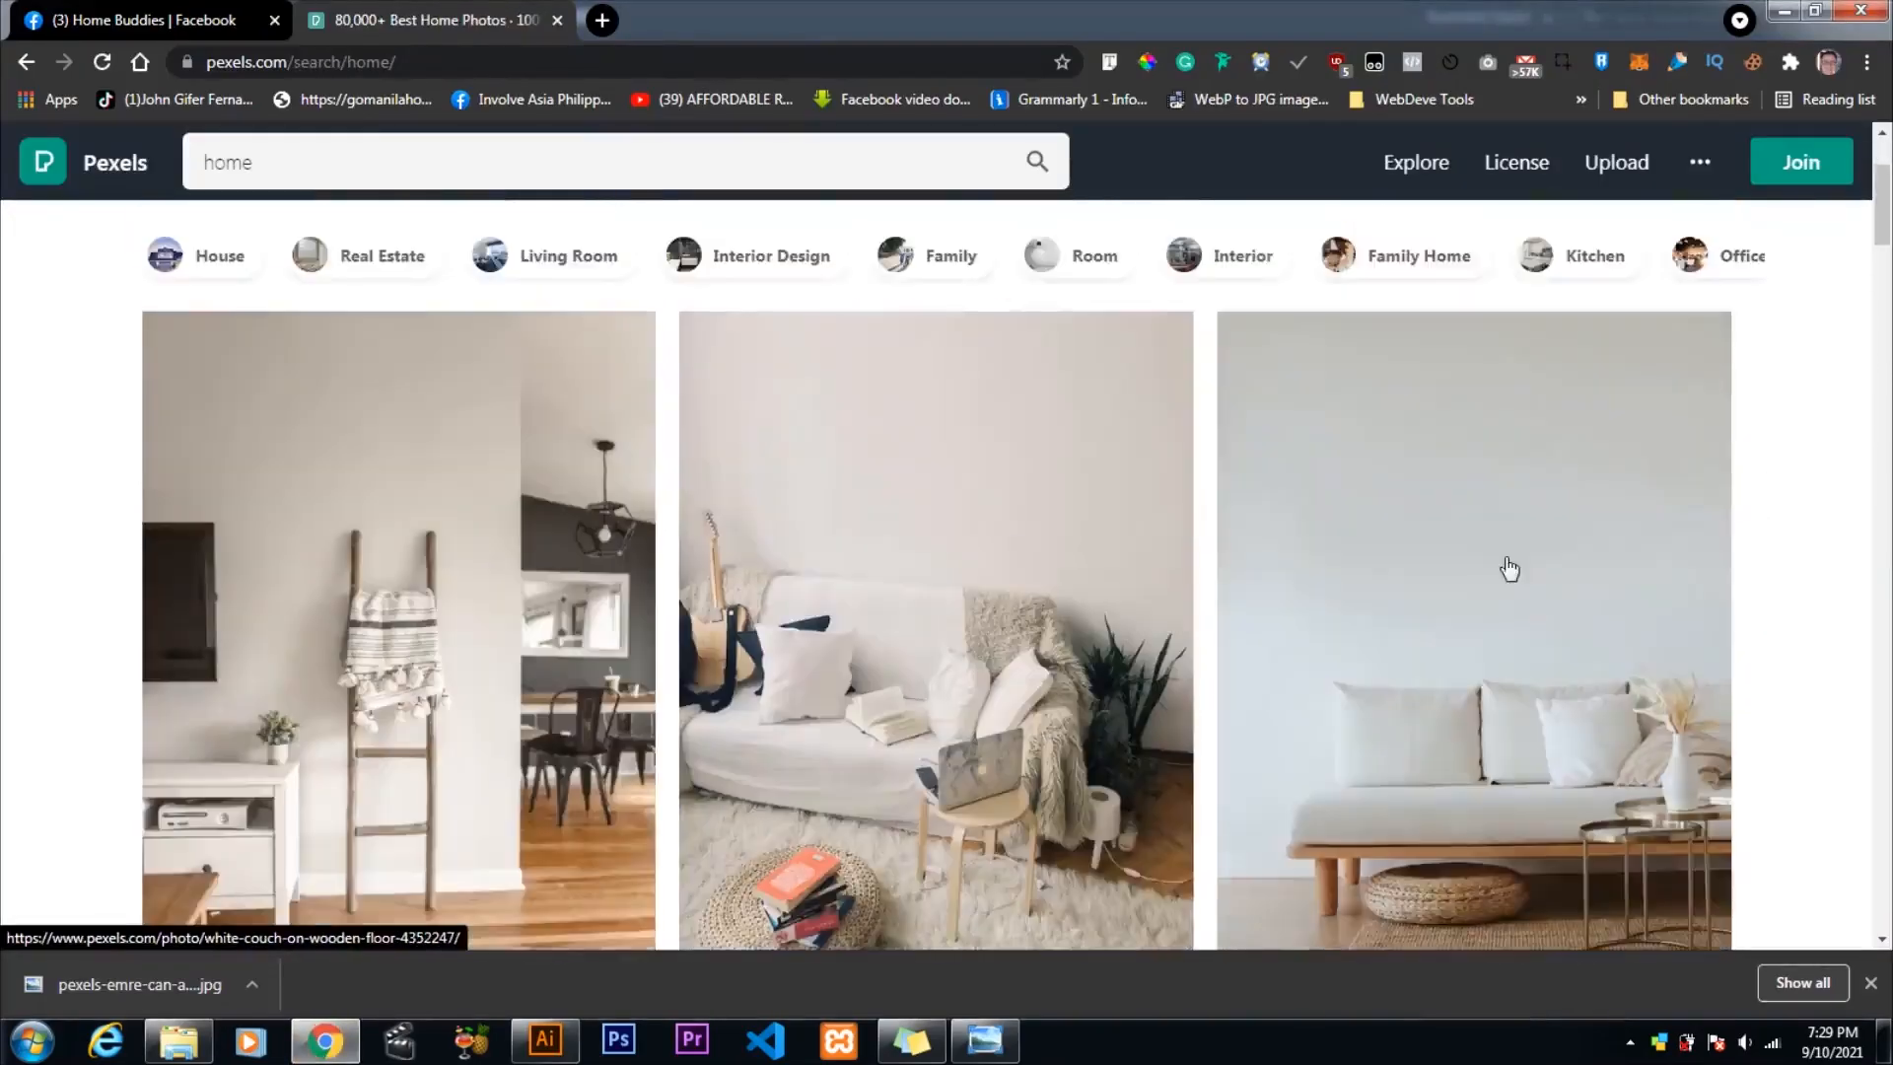
pyautogui.scroll(-3, 1509, 569)
pyautogui.click(1423, 515)
pyautogui.click(1609, 169)
pyautogui.click(1372, 424)
pyautogui.click(1433, 613)
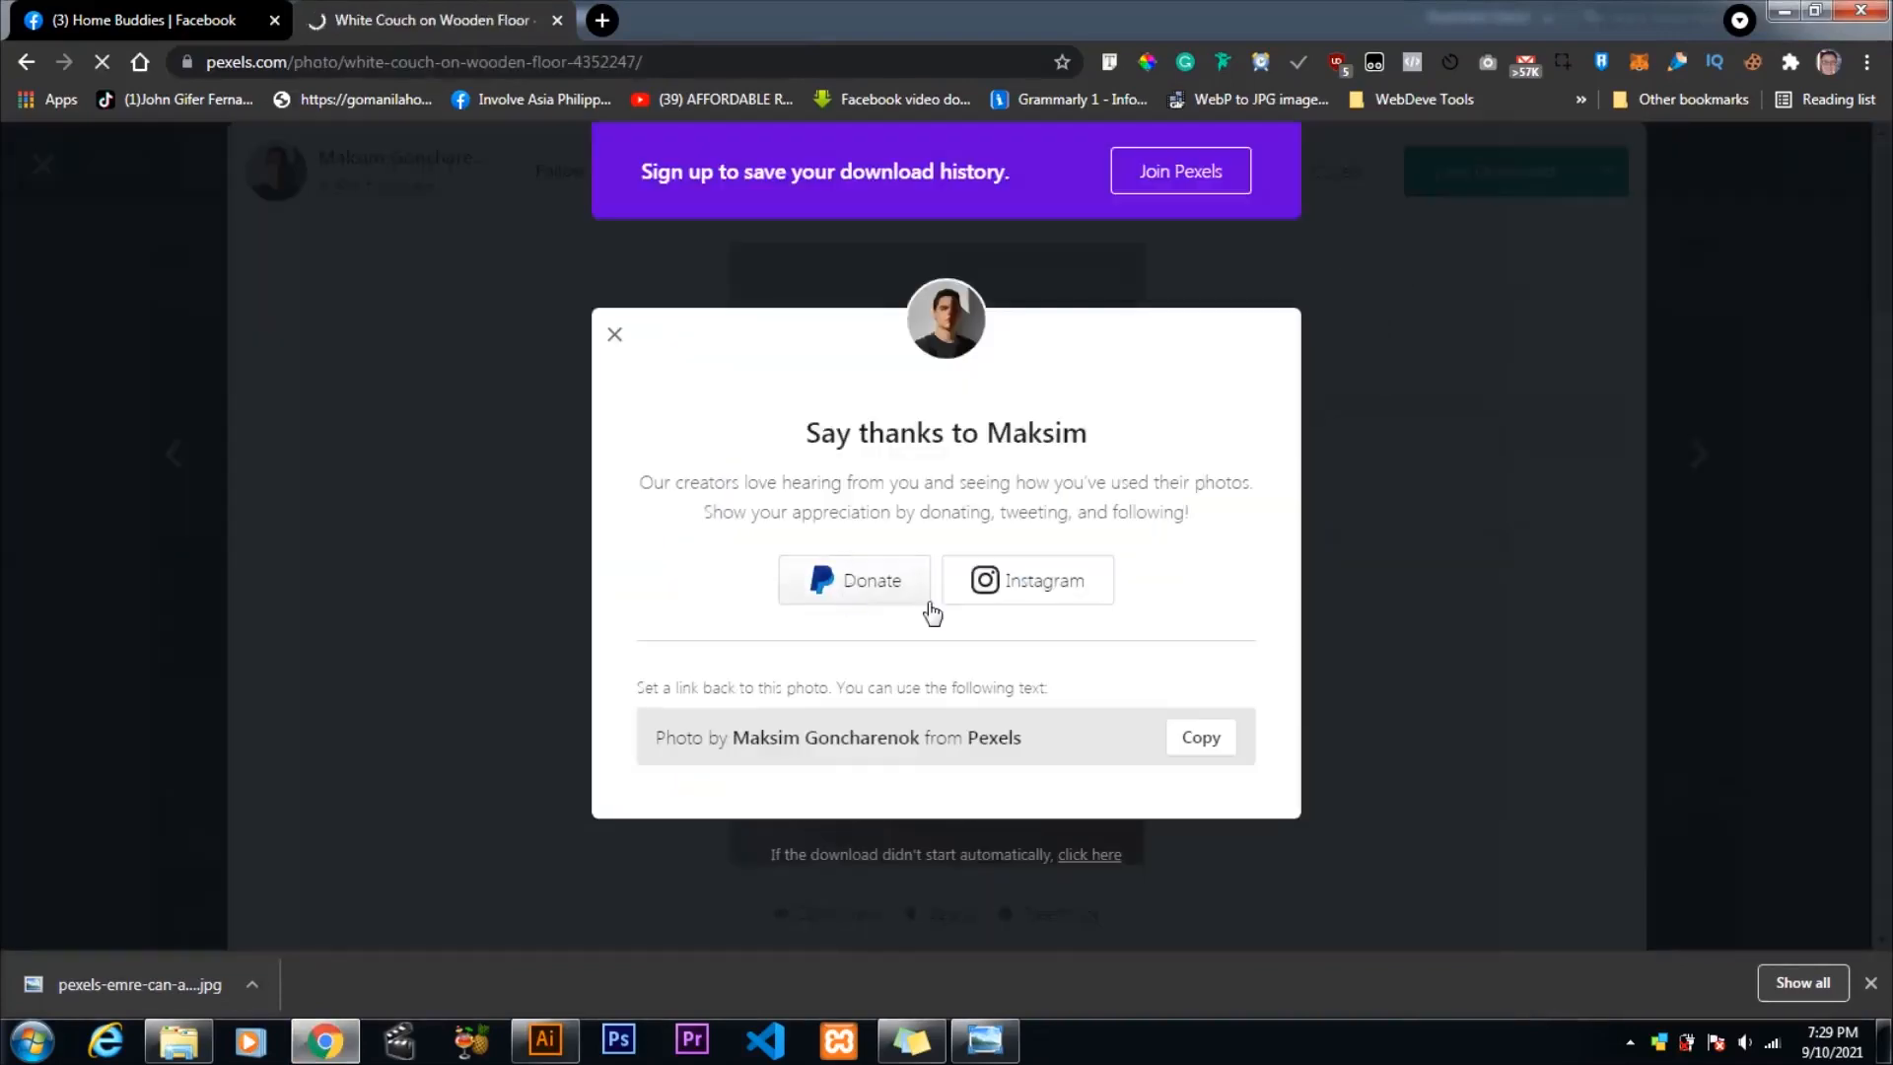
pyautogui.press('Return')
# - Switch back to Illustrator, hide Layers 1 and 2, and add a new layer at the bottom of the layer stack
pyautogui.hotkey('alt', 'Tab')
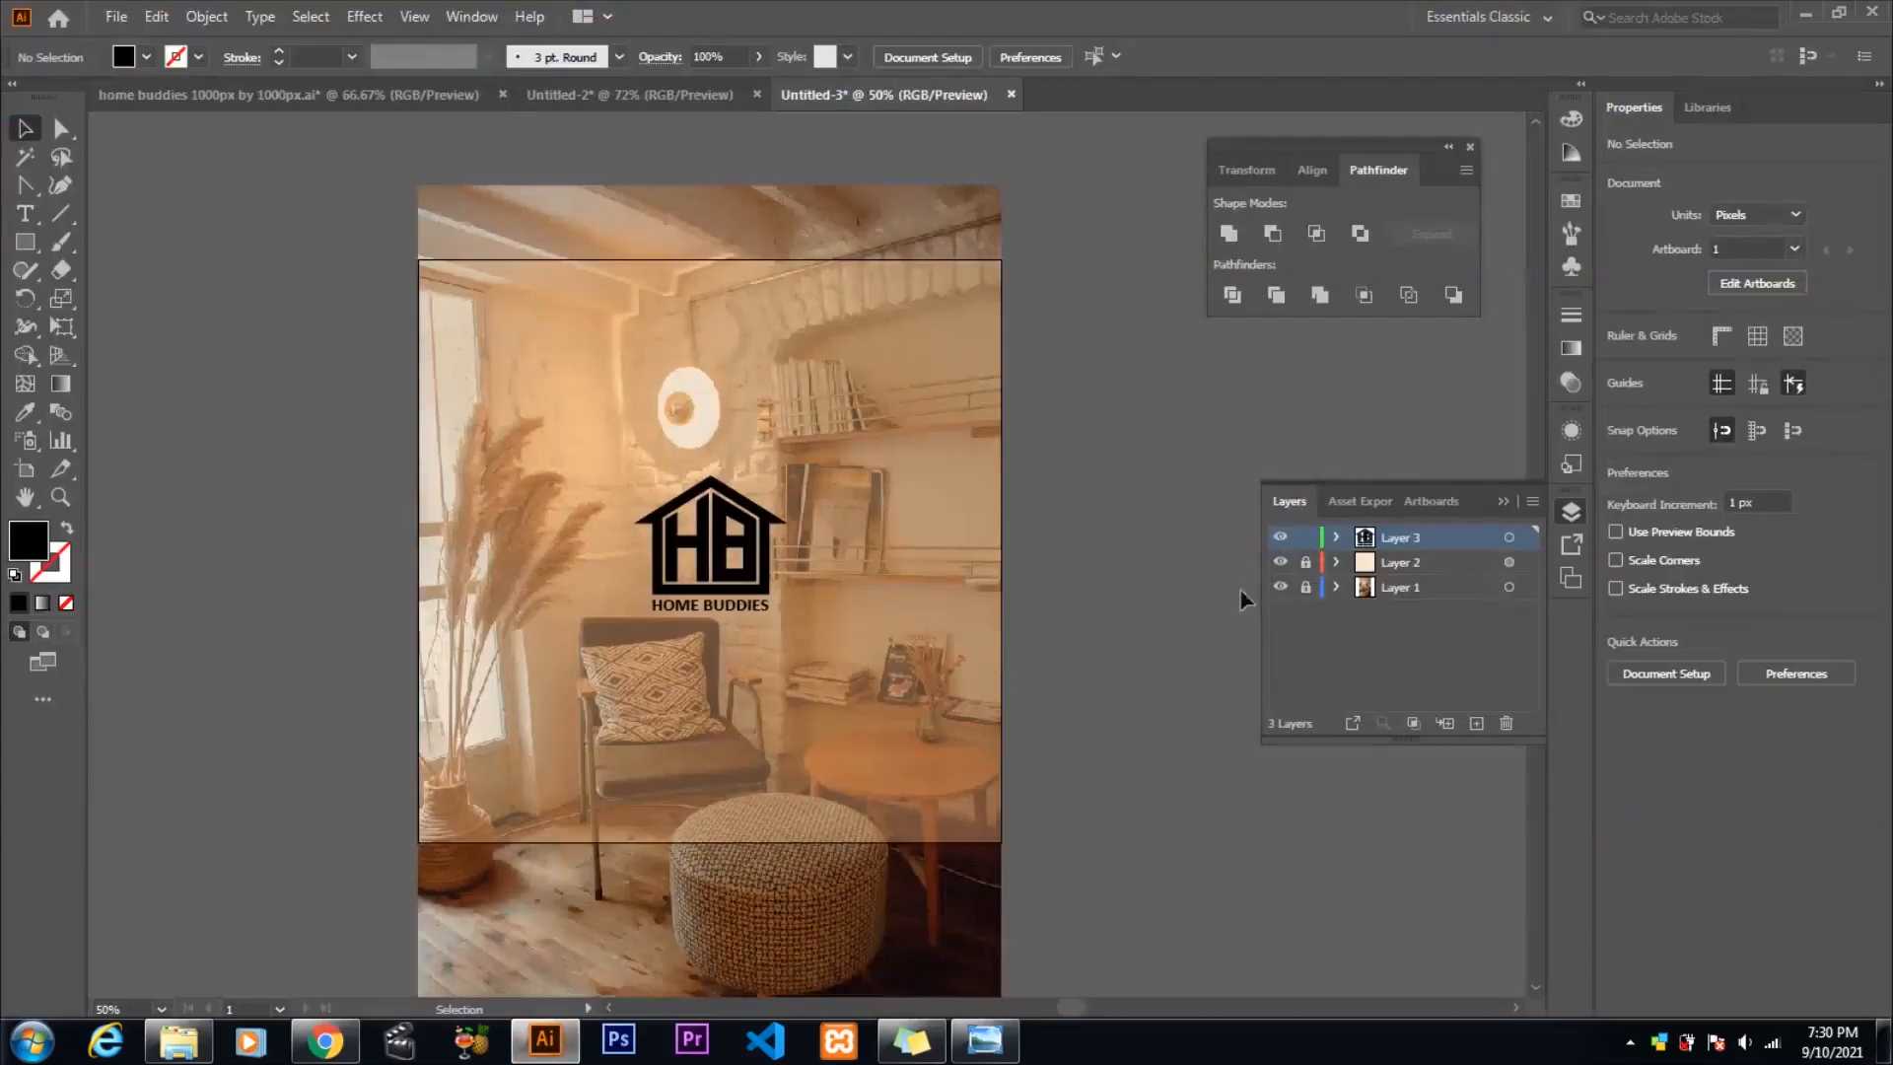
pyautogui.hotkey('ctrl', 'a')
pyautogui.click(1281, 588)
pyautogui.click(1439, 588)
pyautogui.click(1476, 722)
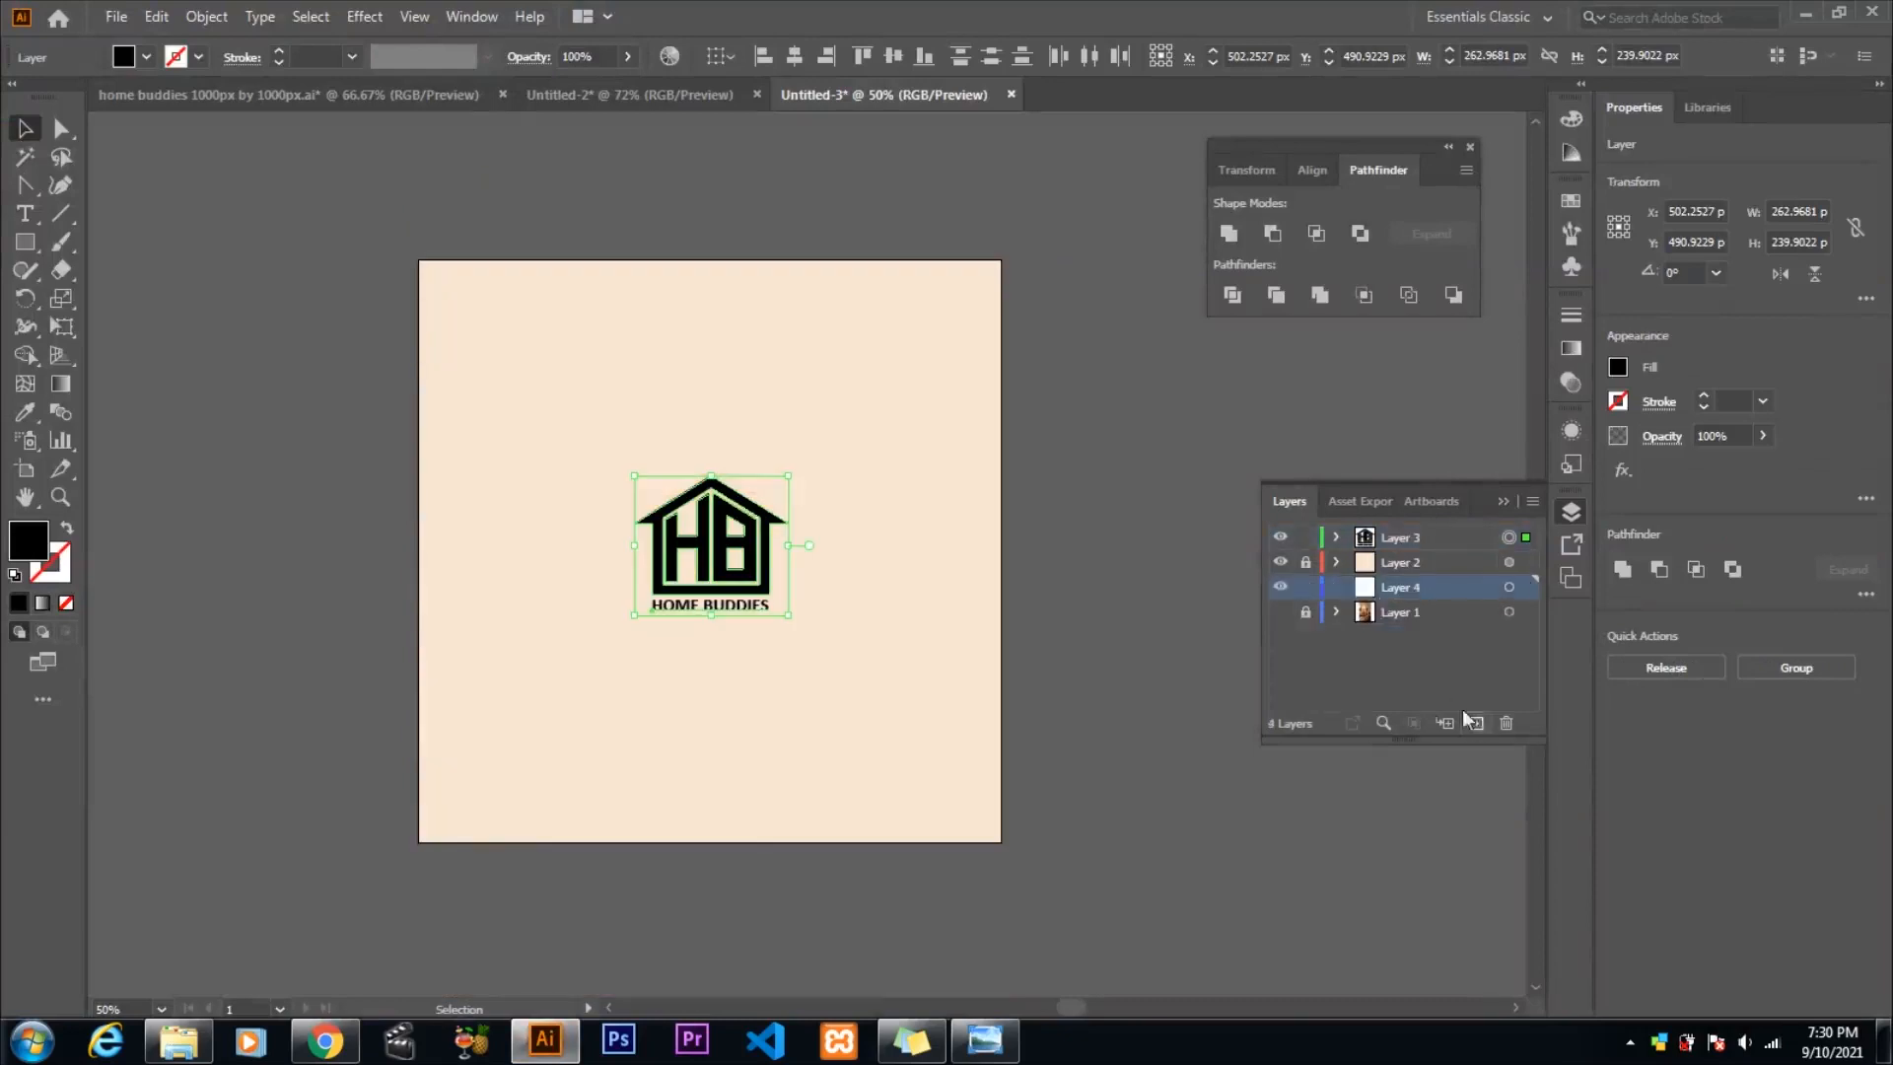
pyautogui.moveTo(1365, 589); pyautogui.dragTo(1348, 638)
pyautogui.click(1281, 561)
pyautogui.click(1373, 567)
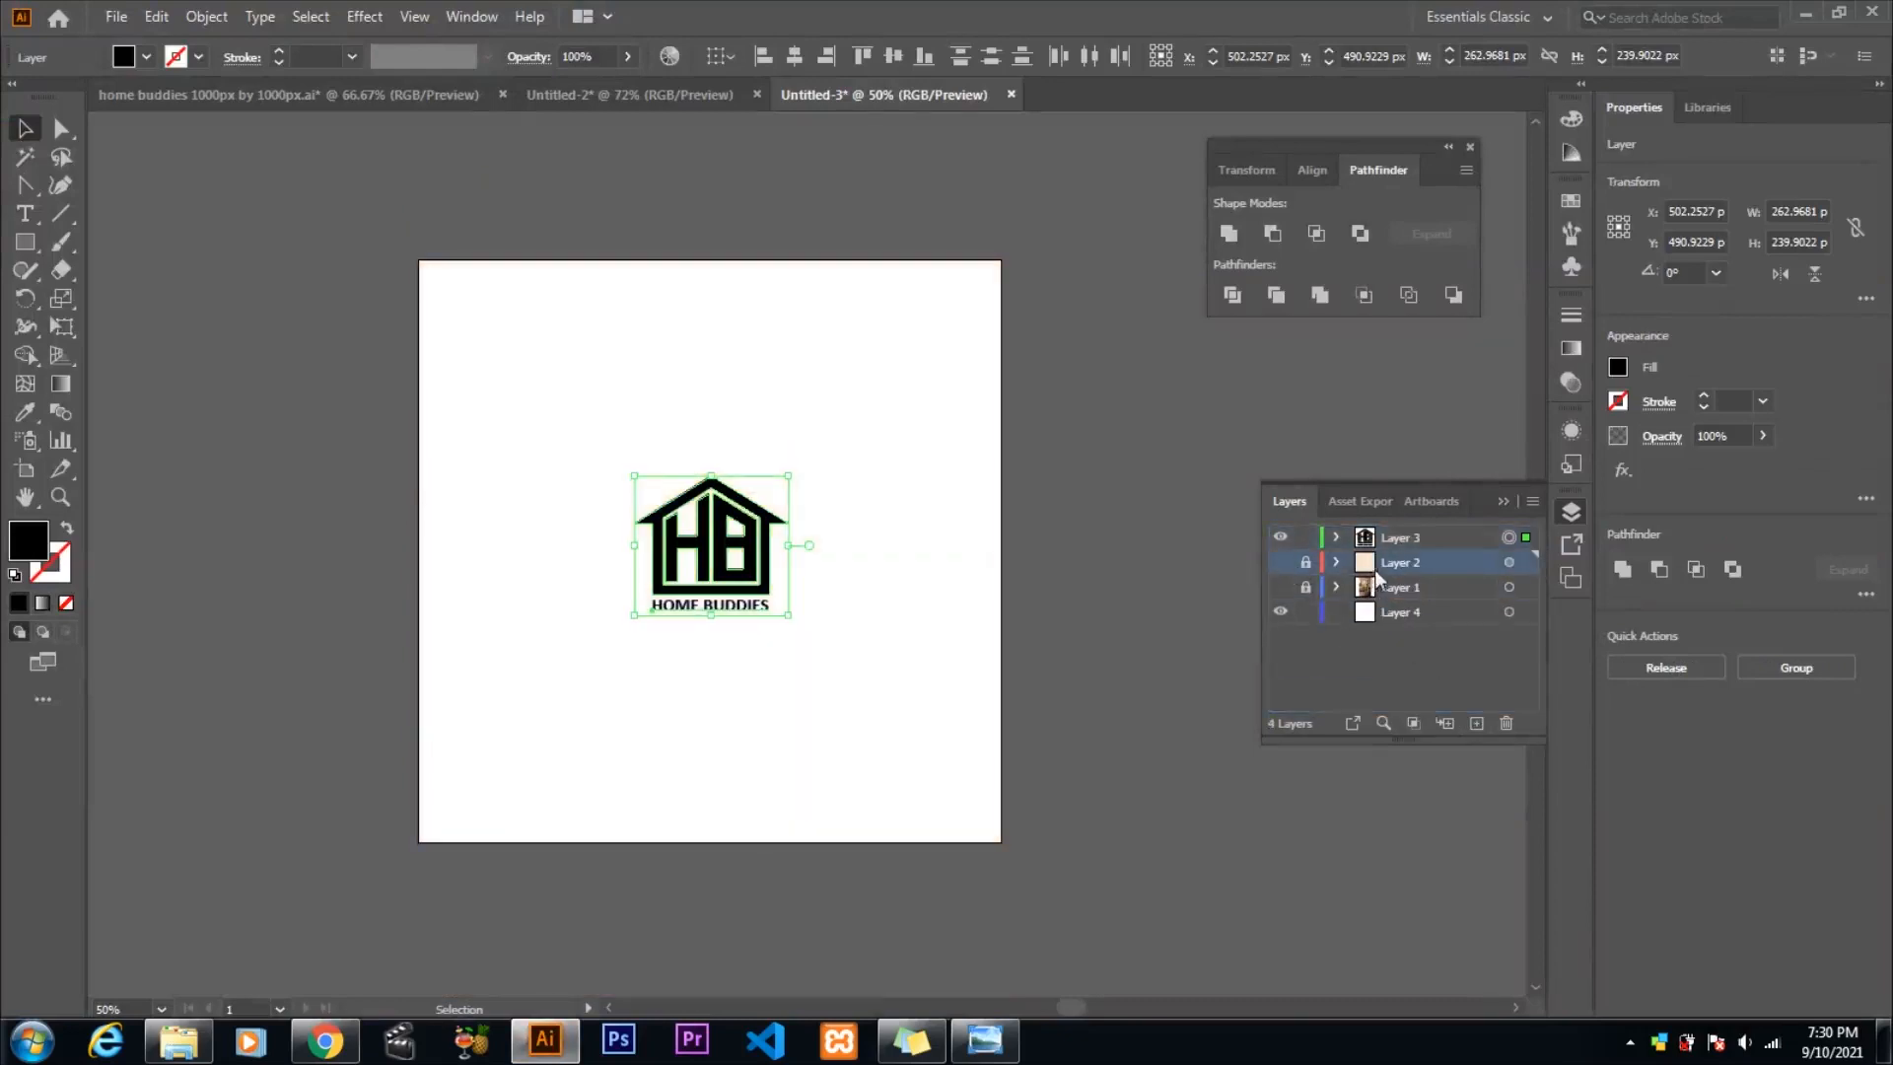
pyautogui.click(1508, 611)
# - Try to bring the downloaded couch photo from Chrome into the composition while the locked Layer 2 is active
pyautogui.click(318, 1041)
pyautogui.moveTo(170, 986); pyautogui.dragTo(1051, 576)
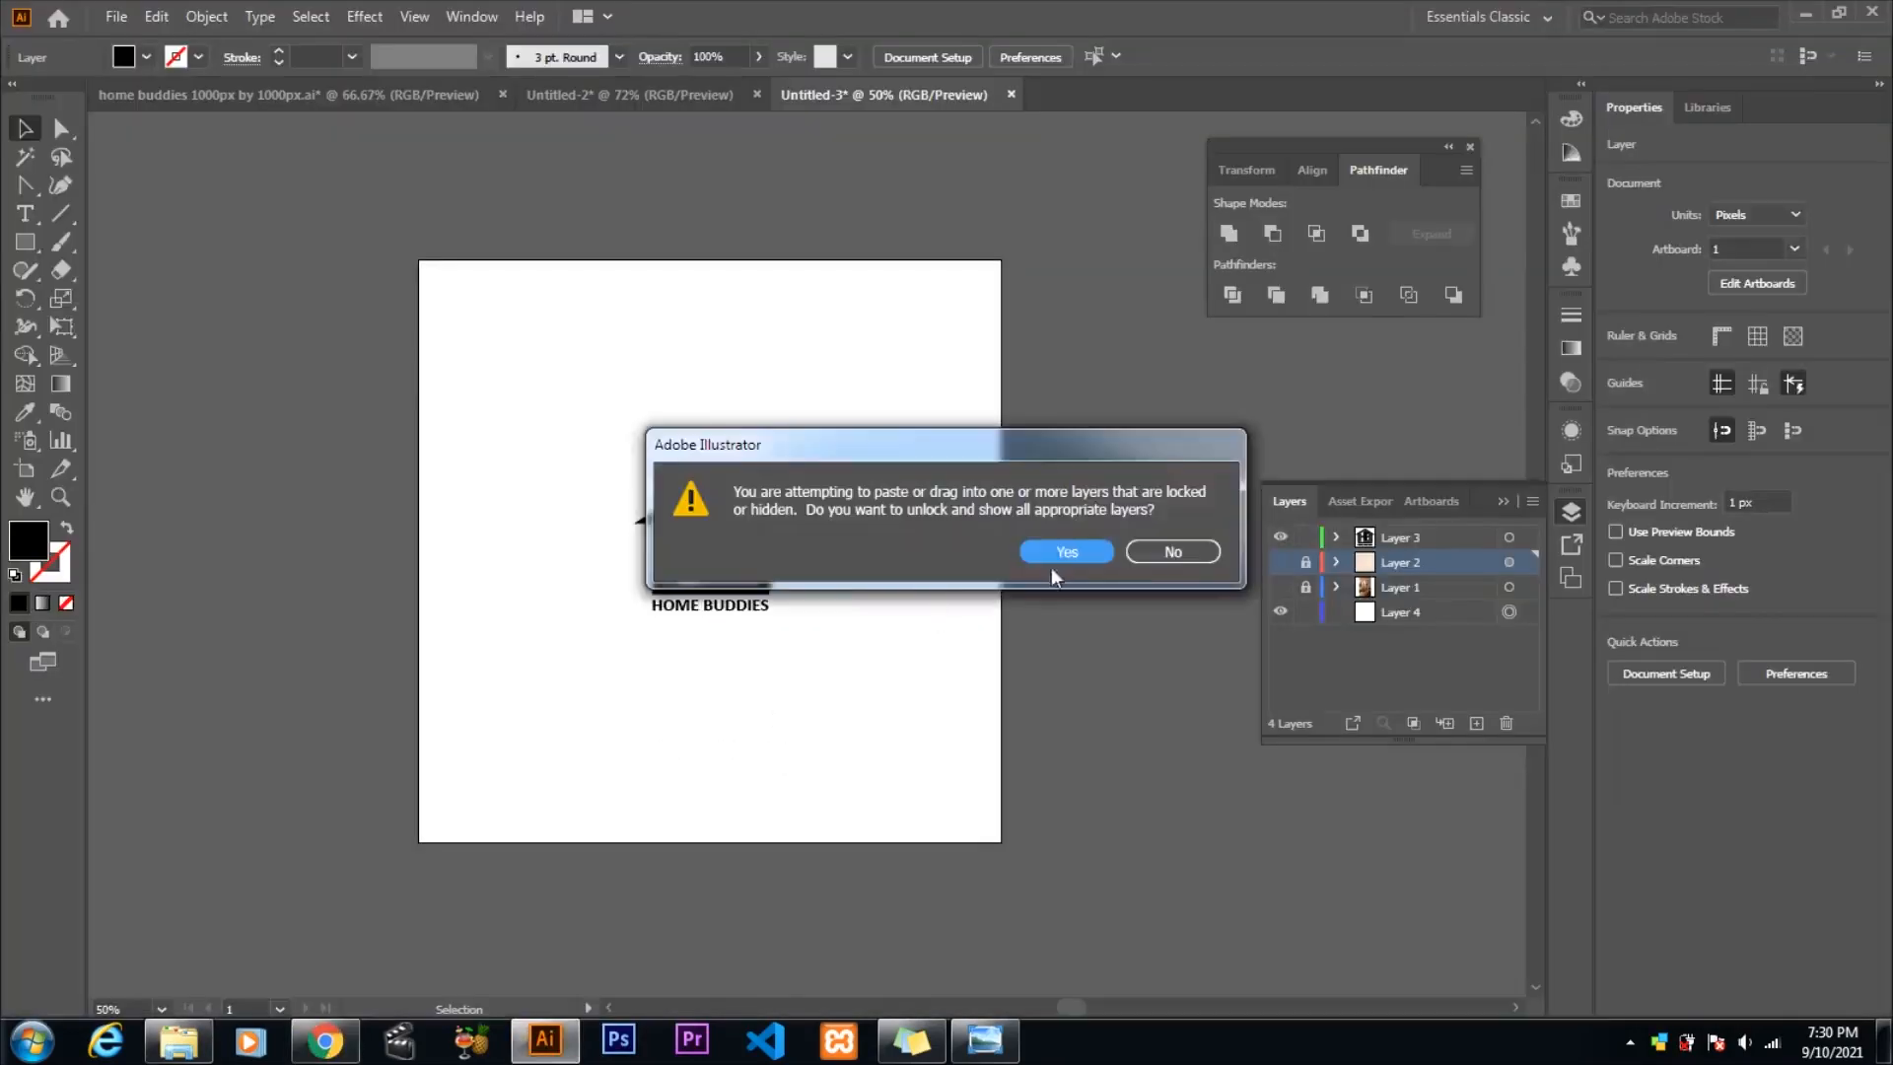
pyautogui.click(1143, 553)
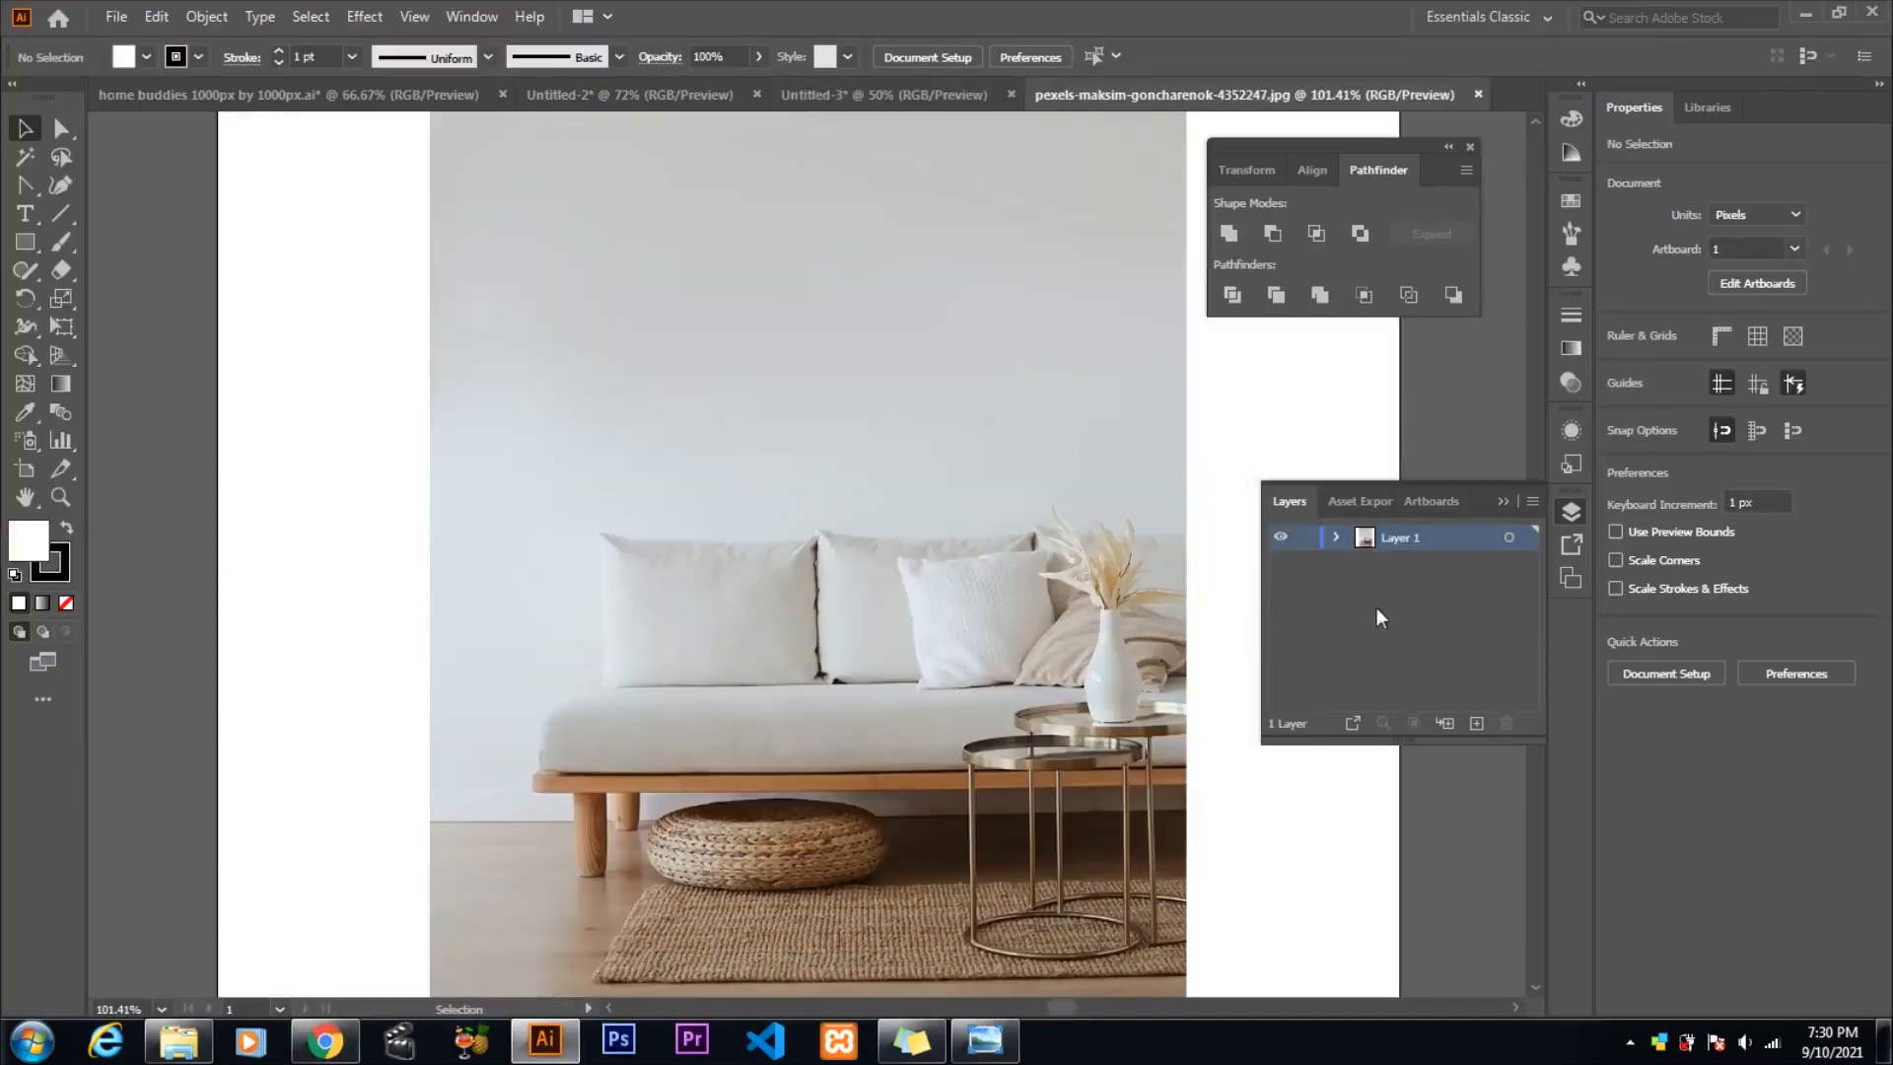
pyautogui.click(1333, 537)
pyautogui.click(156, 17)
pyautogui.click(883, 94)
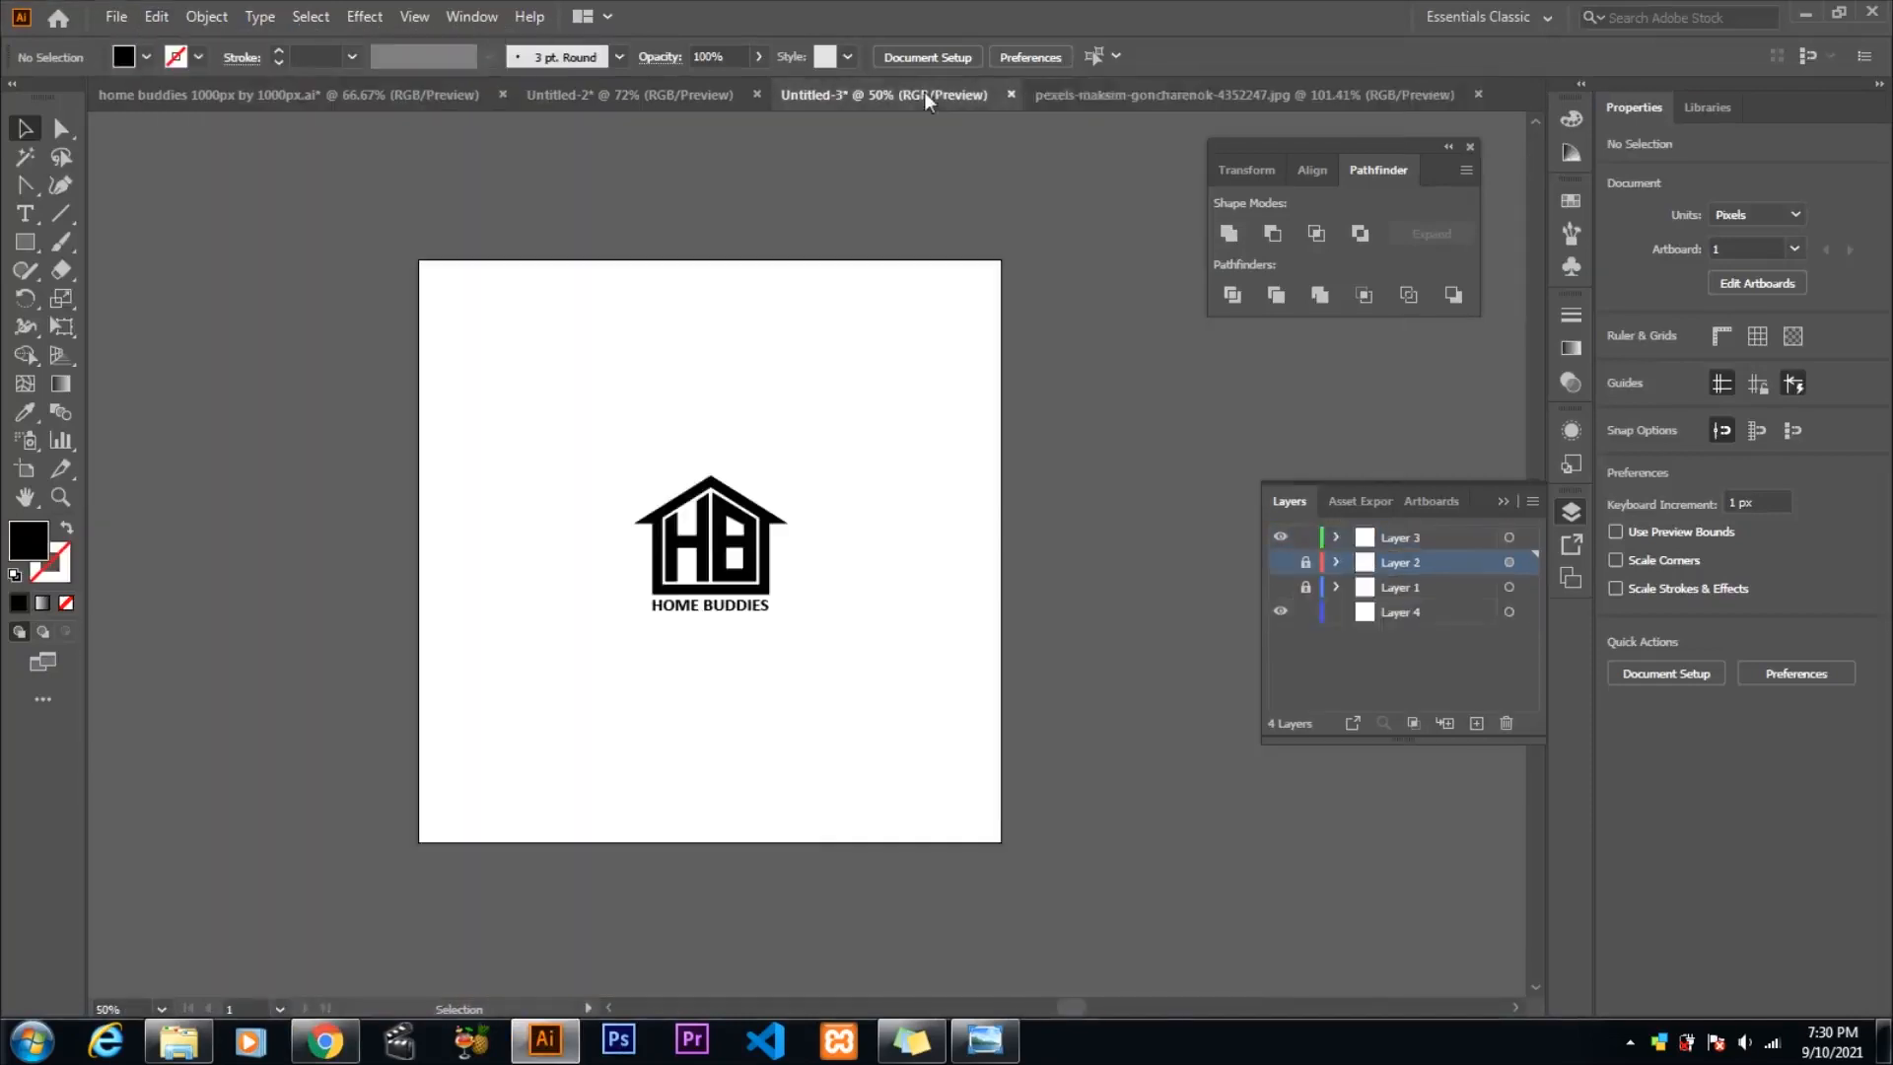
# - Place the downloaded couch photo on Layer 4 and enlarge it proportionally to span the artboard's width
pyautogui.click(1368, 614)
pyautogui.click(321, 1043)
pyautogui.moveTo(197, 980); pyautogui.dragTo(666, 766)
pyautogui.moveTo(605, 703); pyautogui.dragTo(537, 475)
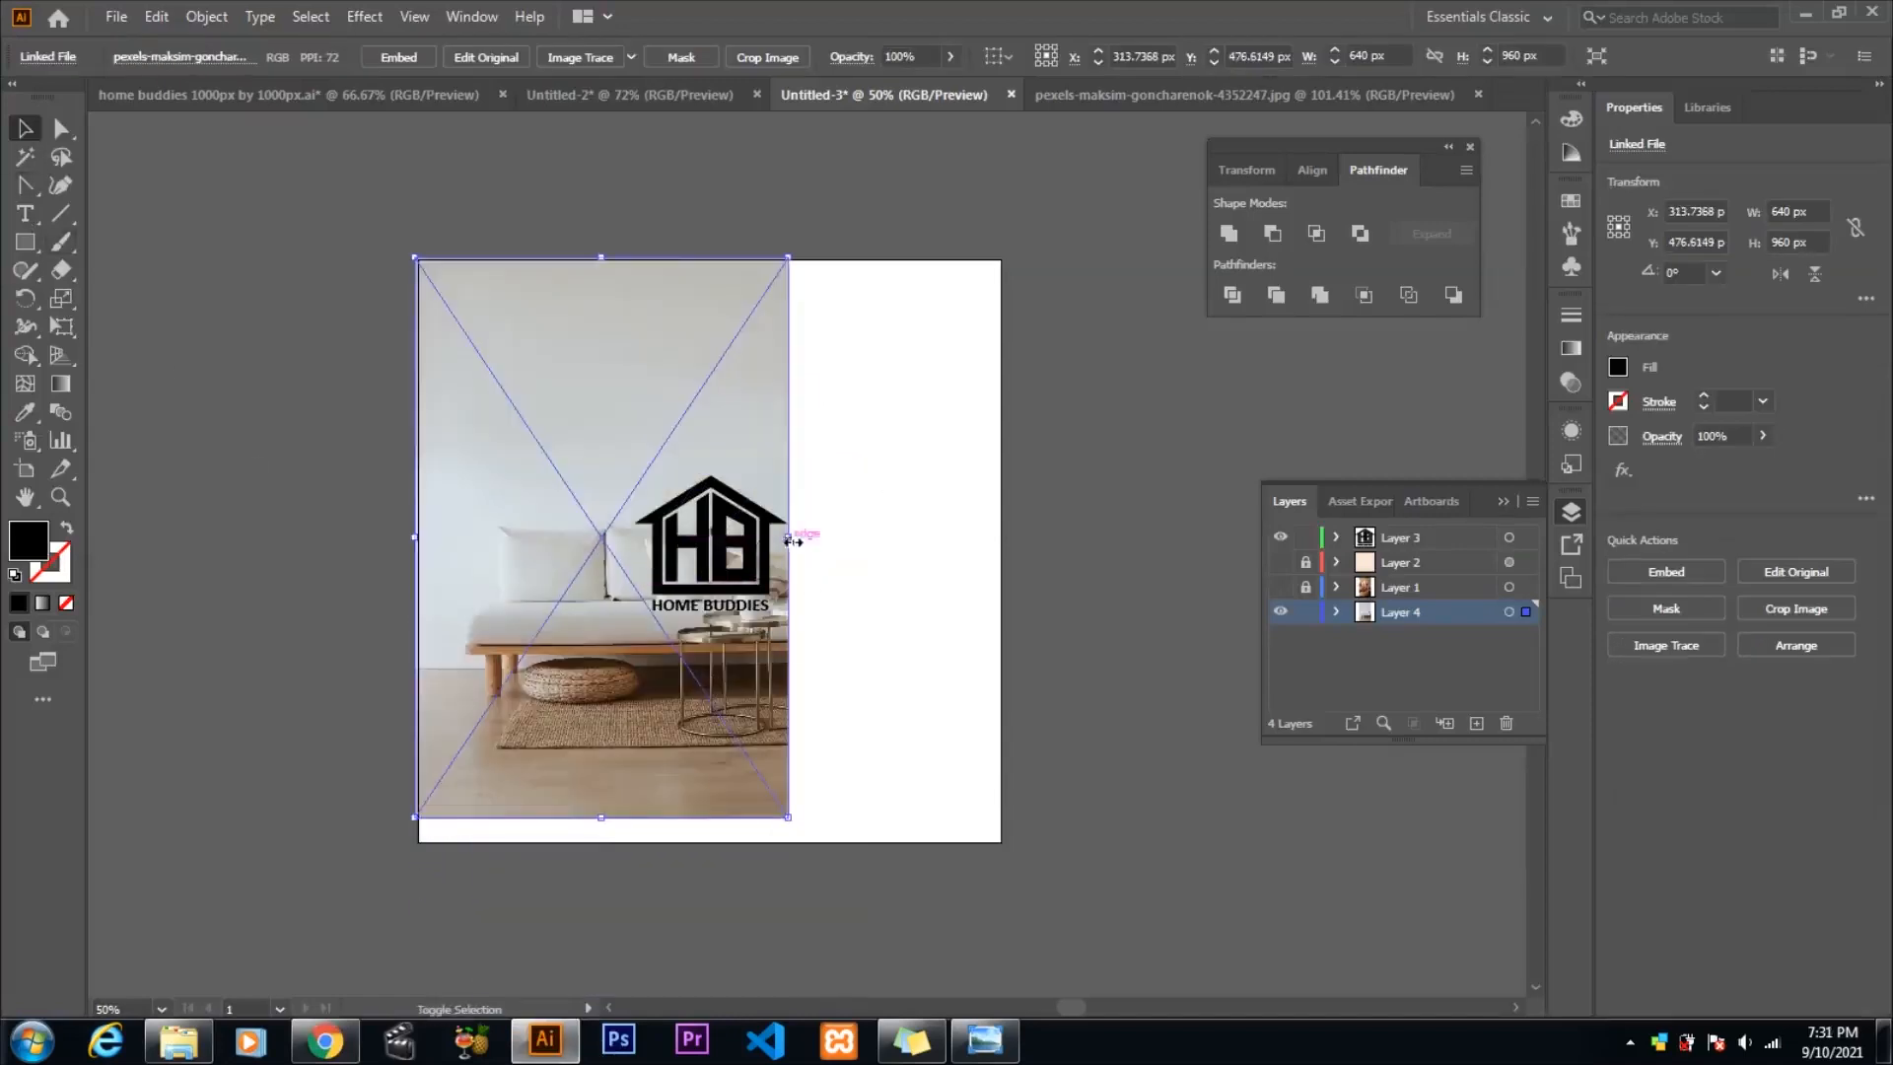
pyautogui.moveTo(794, 536); pyautogui.dragTo(1001, 536)
# - Move the logo and its HOME BUDDIES text straight up onto the blank wall above the couch, at about Y 219 px
pyautogui.click(1508, 537)
pyautogui.keyDown('shift'); pyautogui.click(728, 537); pyautogui.keyUp('shift')
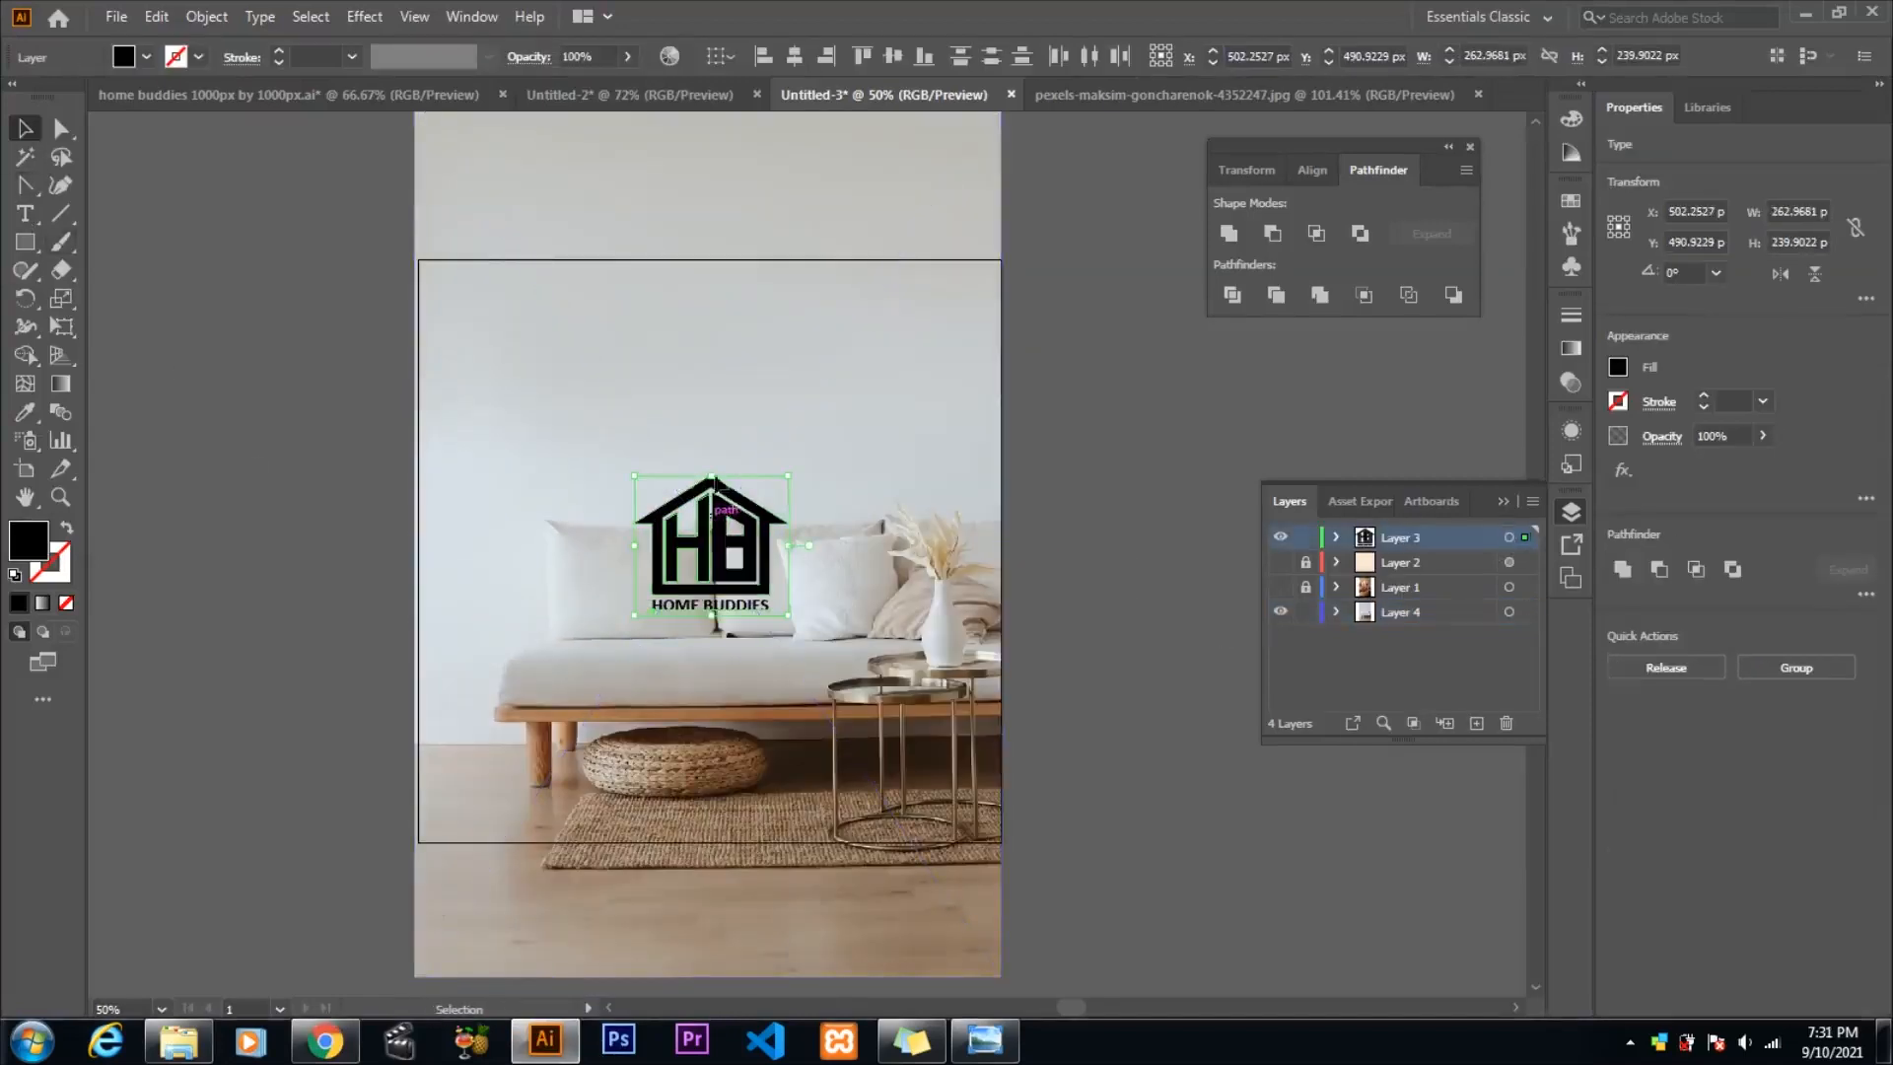
pyautogui.click(1508, 537)
pyautogui.moveTo(751, 558); pyautogui.dragTo(744, 401)
pyautogui.click(844, 351)
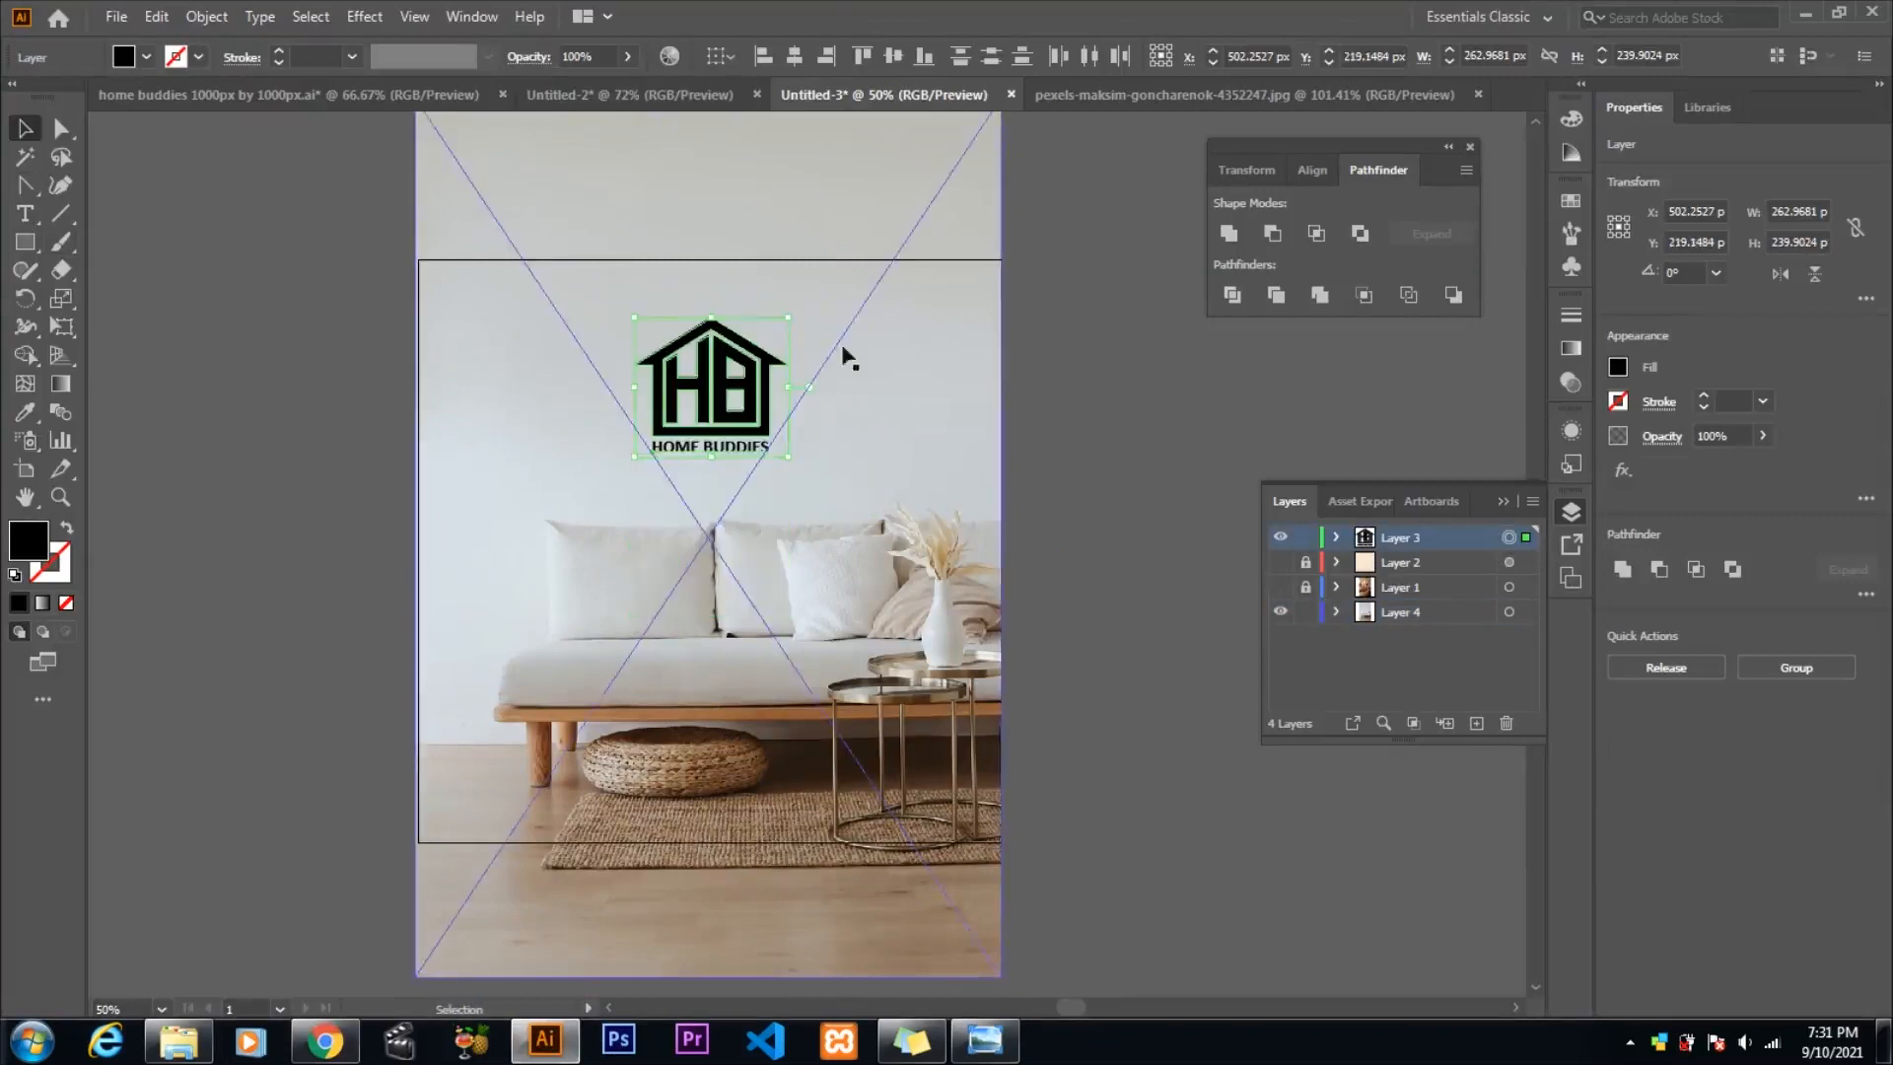
pyautogui.click(1082, 412)
# - Scale the logo and its HOME BUDDIES text down further around their center on the wall above the couch
pyautogui.click(767, 396)
pyautogui.moveTo(786, 318); pyautogui.dragTo(760, 342)
pyautogui.click(1137, 424)
pyautogui.hotkey('ctrl', 'a')
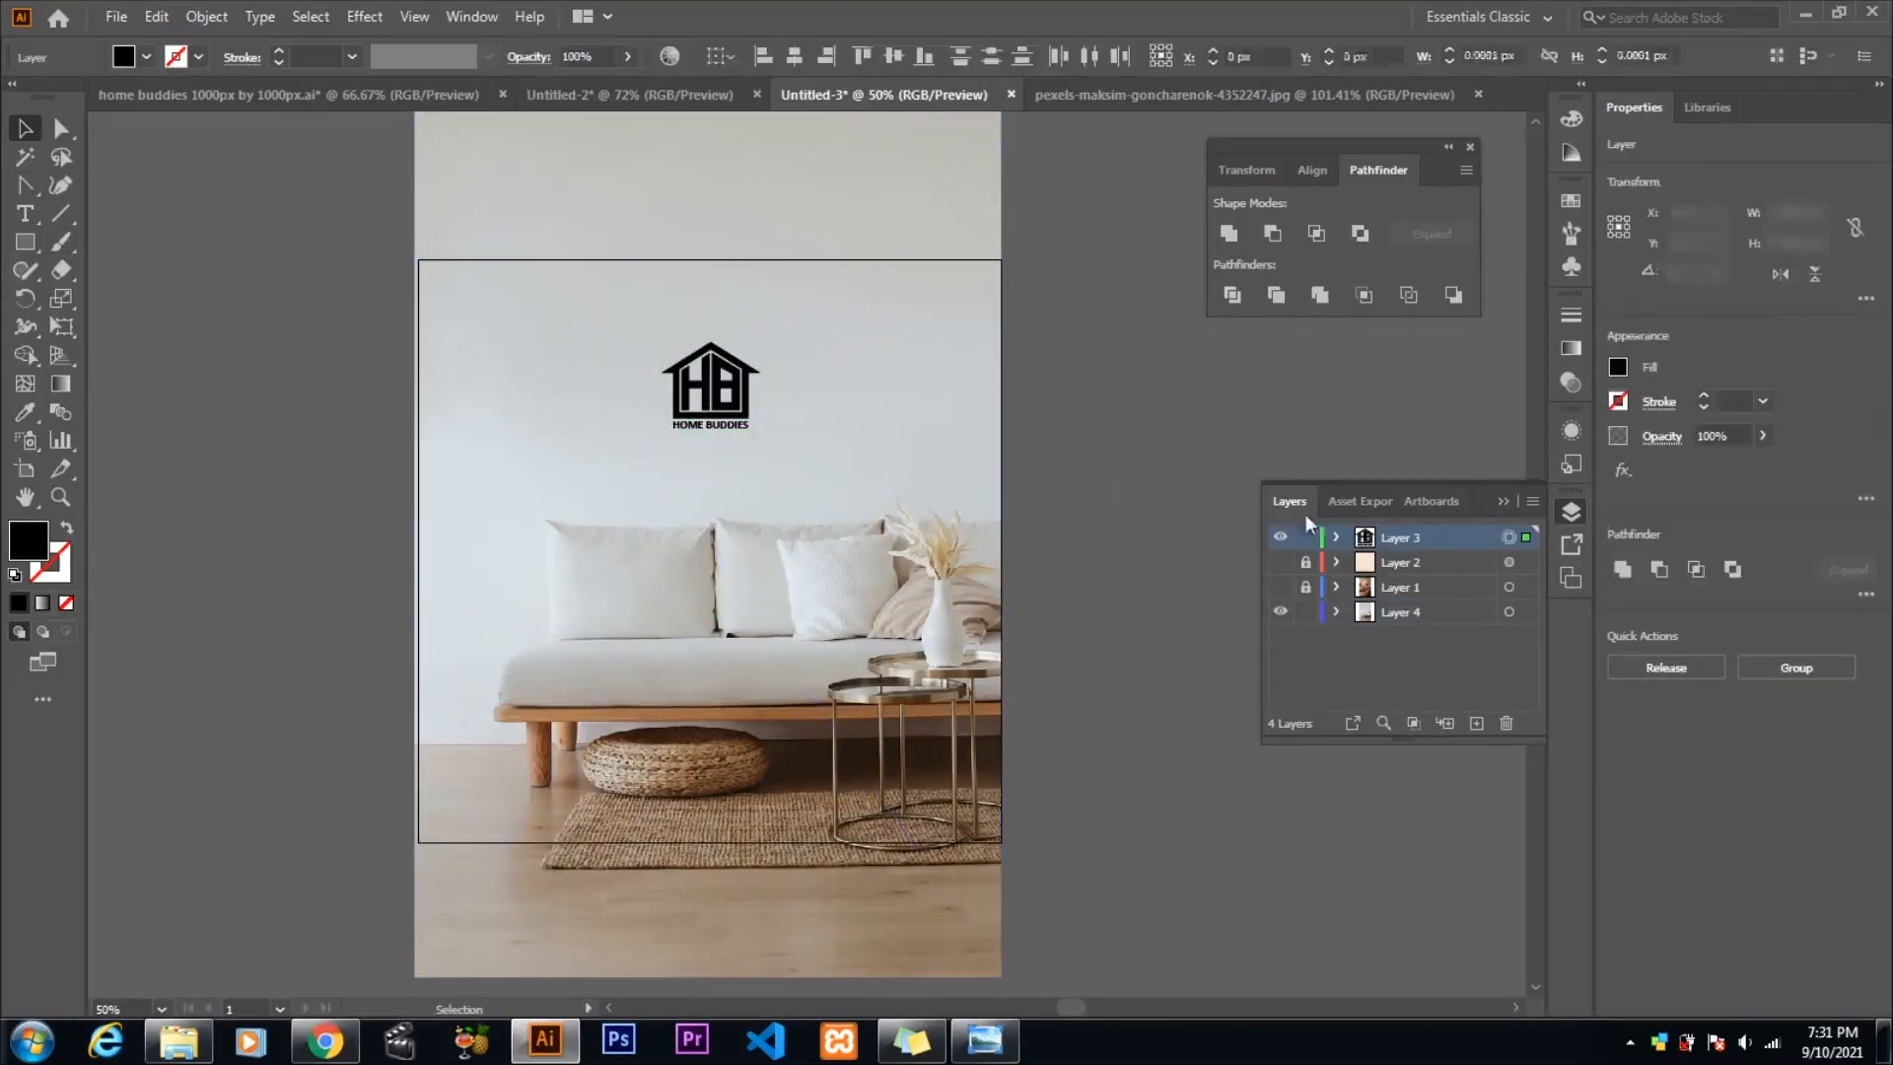